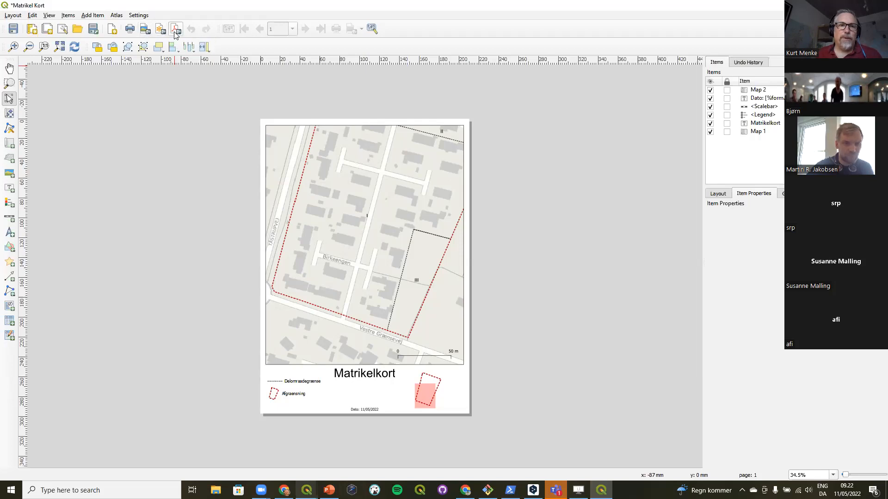
Step: Export the print layout as a JPG image named Matrikel Kort2.jpg in the Solrød folder at 300 dpi
left_click(11, 15)
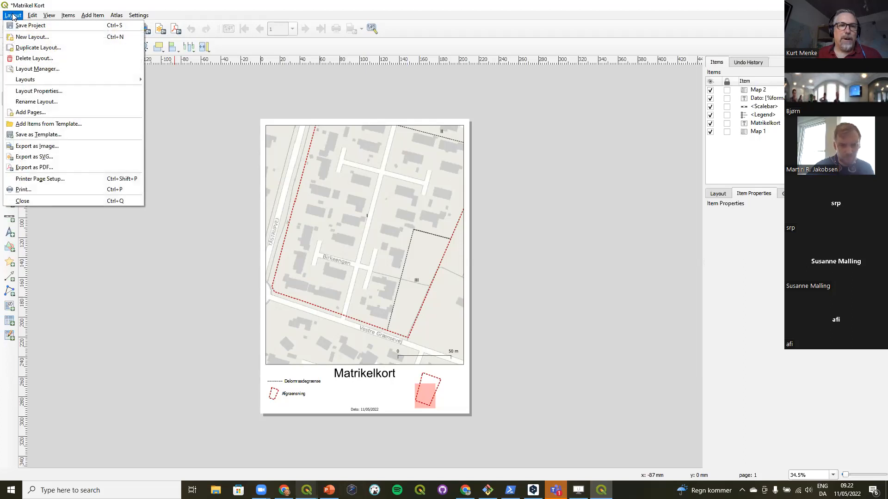
left_click(36, 147)
left_click(532, 303)
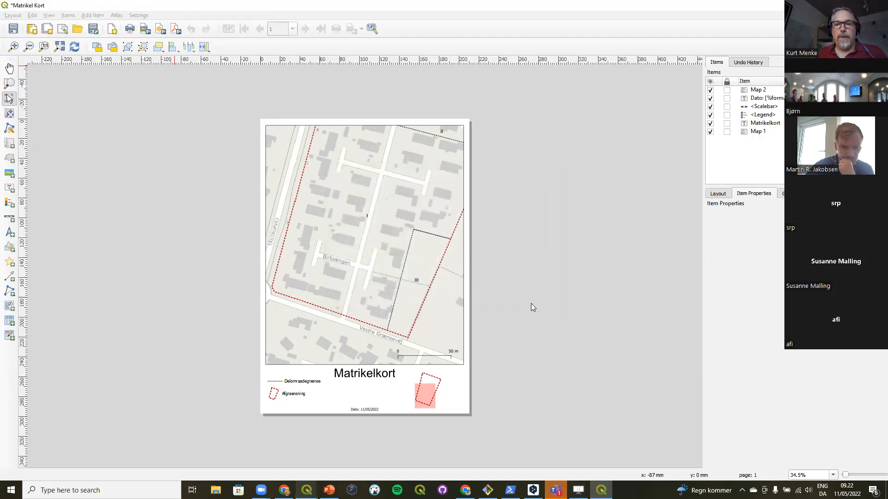
left_click_drag(190, 14, 355, 80)
left_click(312, 213)
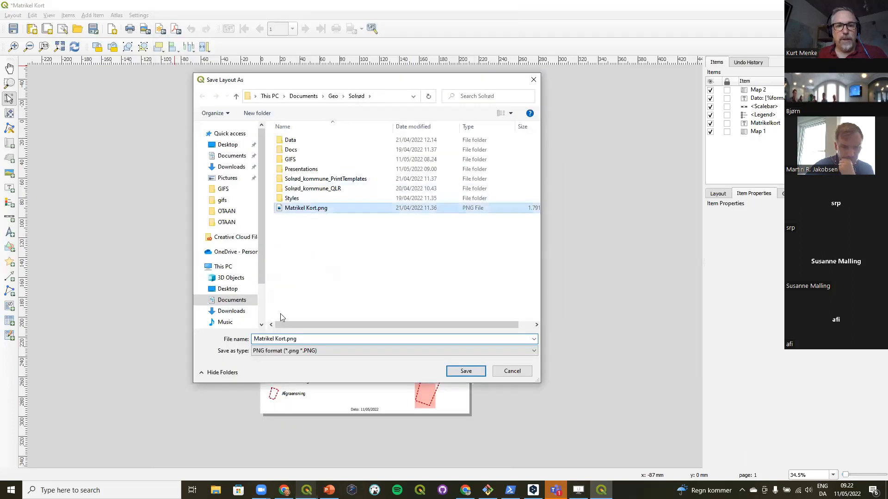
left_click(291, 339)
left_click(287, 339)
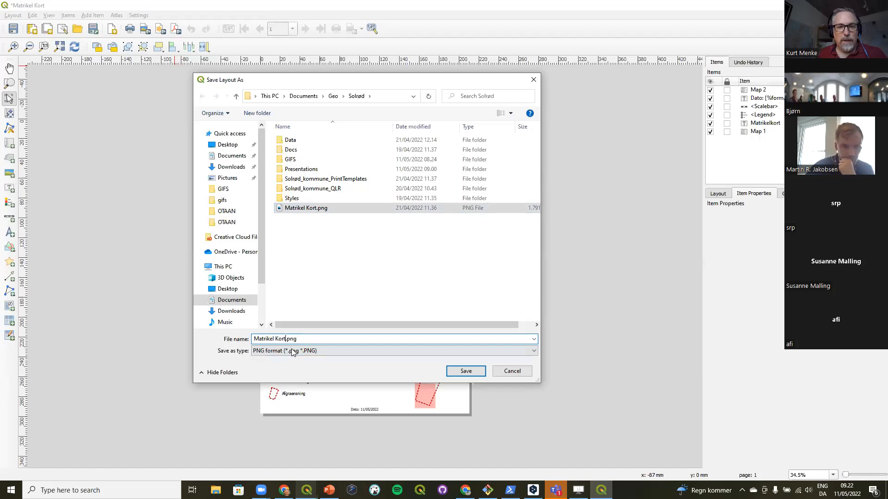
type("2")
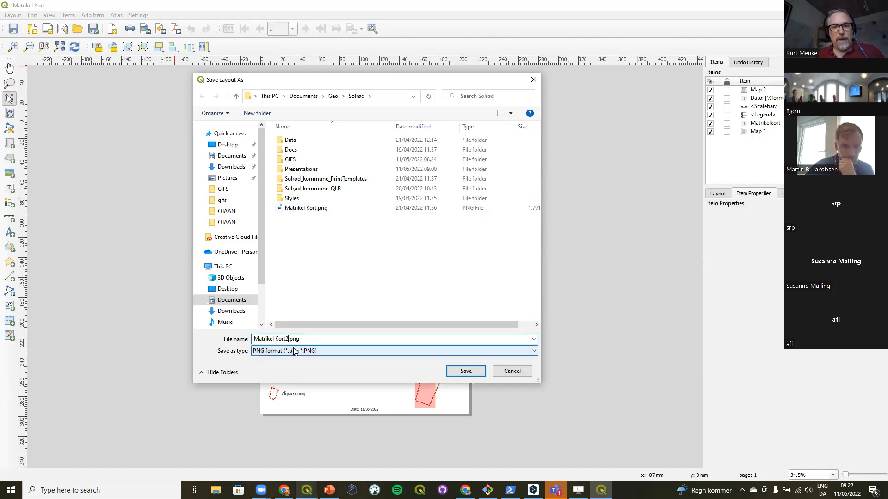
left_click(318, 353)
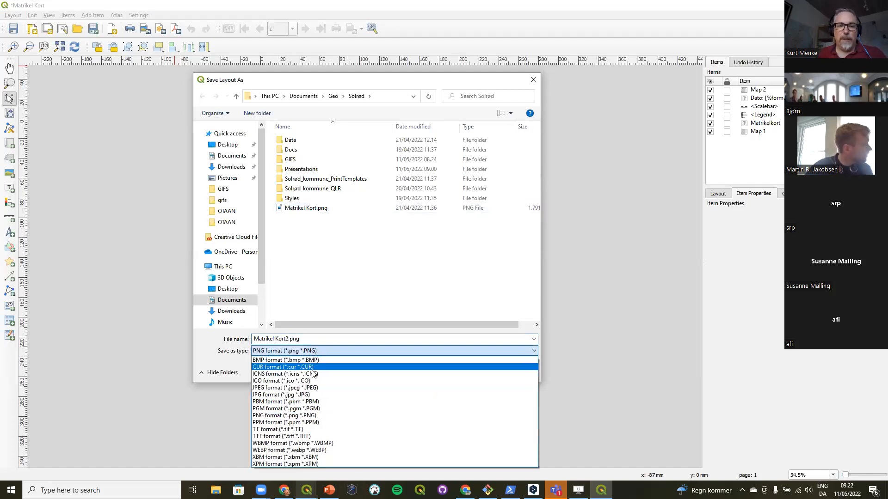
left_click(304, 396)
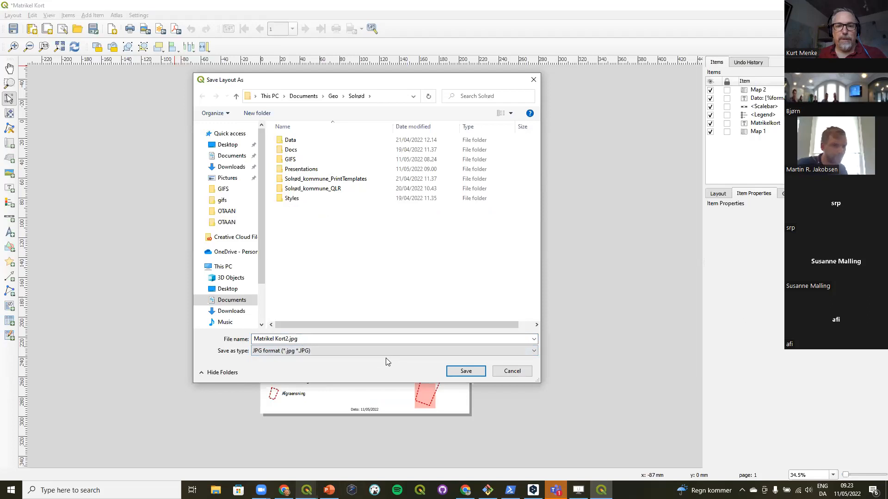
left_click(466, 371)
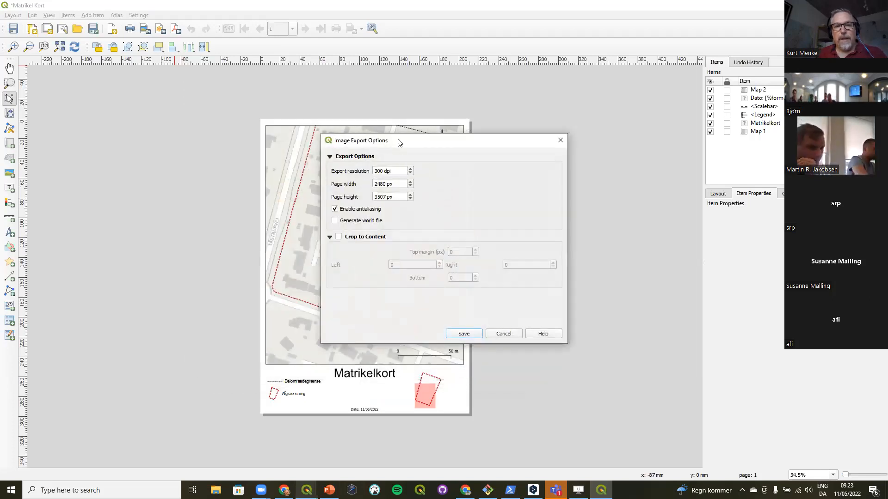
left_click_drag(401, 142, 314, 119)
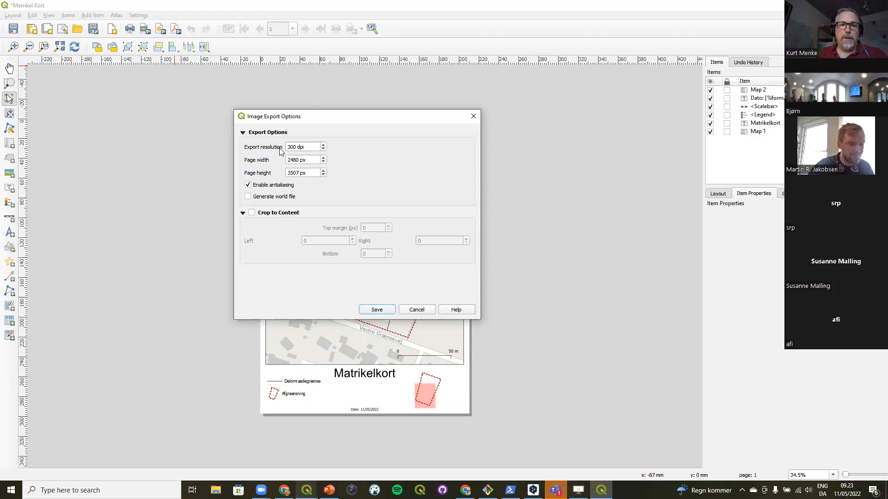
left_click(380, 310)
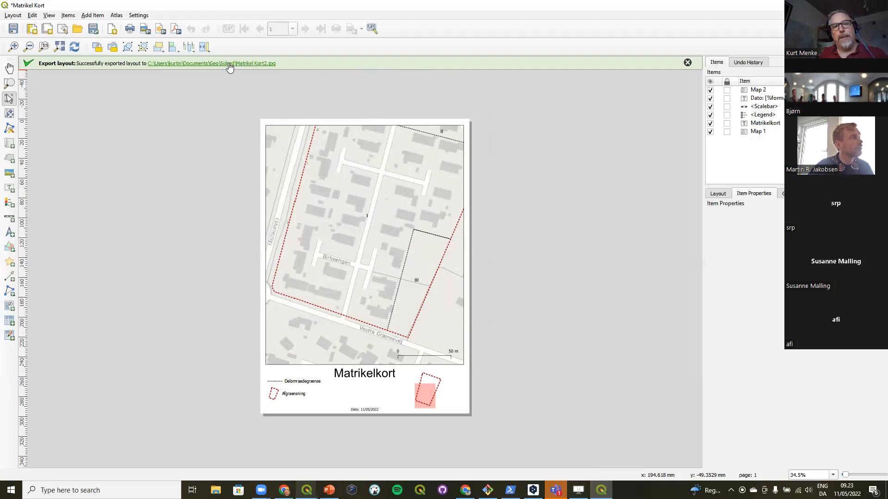
Step: View the exported Matrikel Kort2.jpg from its folder, and close the image viewer and folder window
left_click(230, 66)
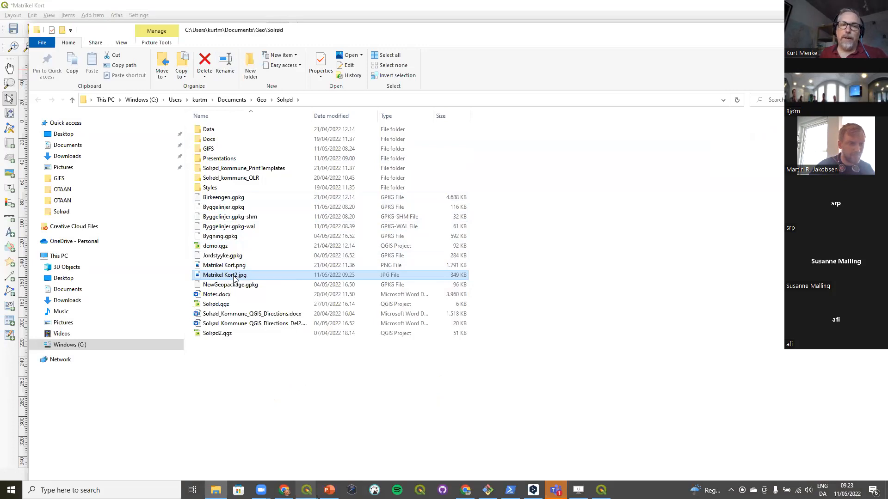
double_click(234, 278)
left_click(434, 176)
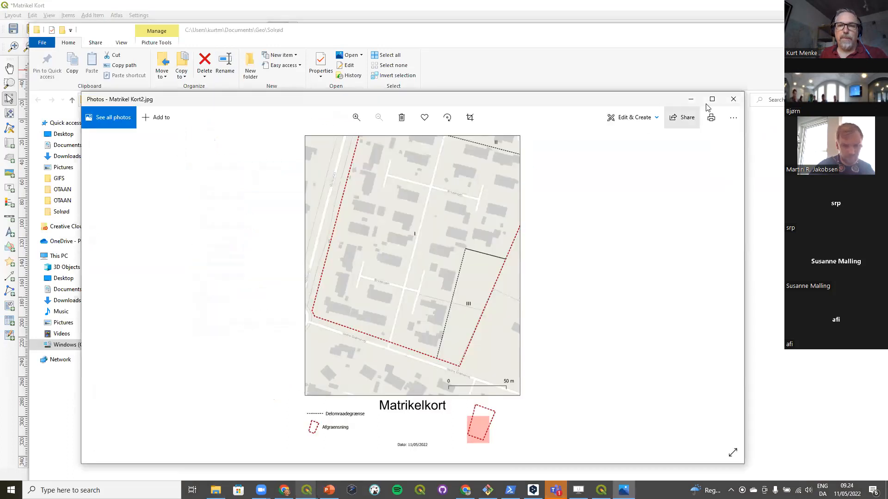
left_click(733, 99)
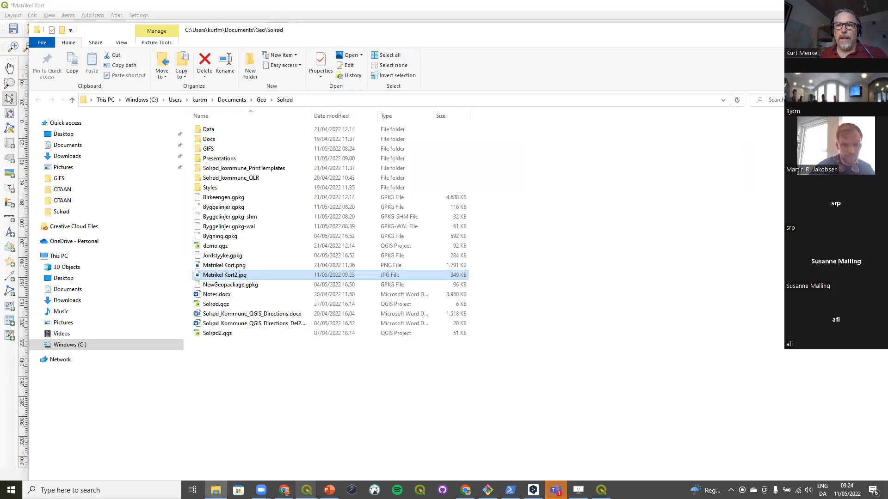
left_click(832, 30)
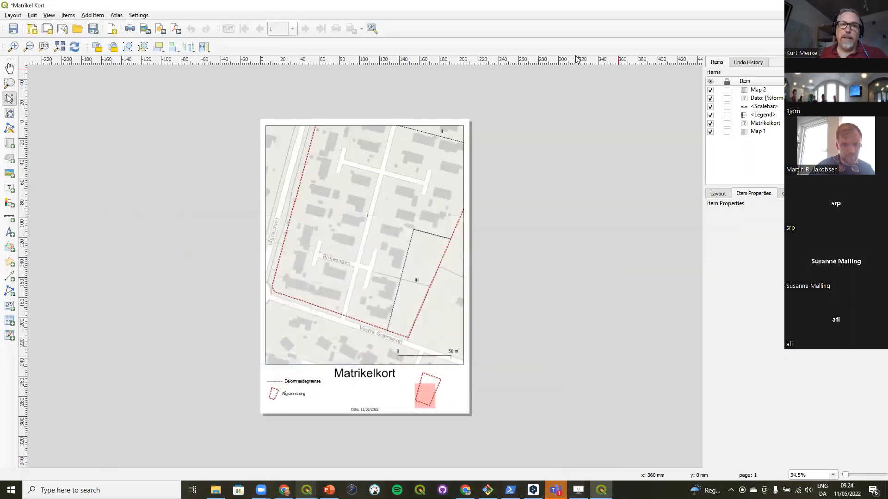
Step: Export the print layout as Matrikel Kort.pdf in the Solrød folder with the default PDF options
left_click(176, 30)
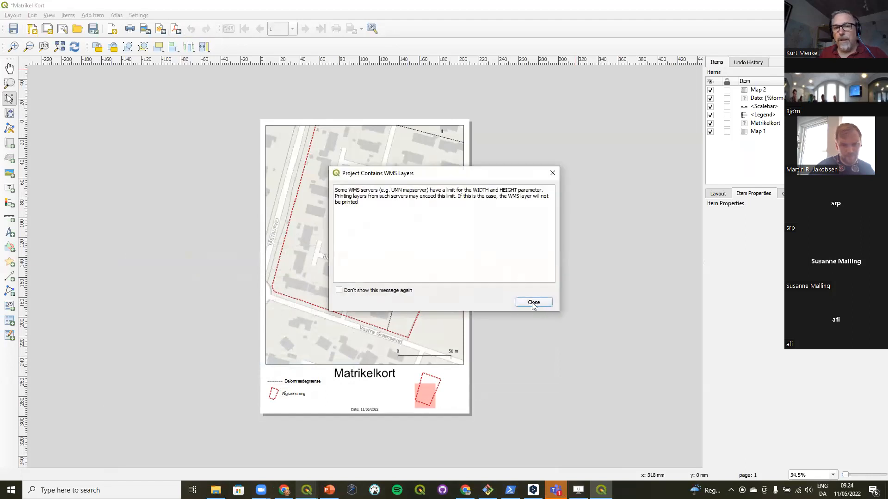
left_click(533, 303)
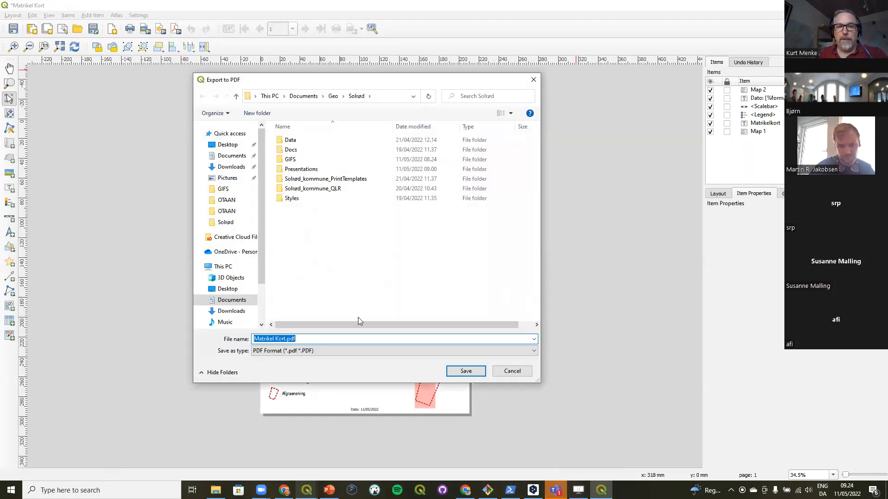
left_click(466, 372)
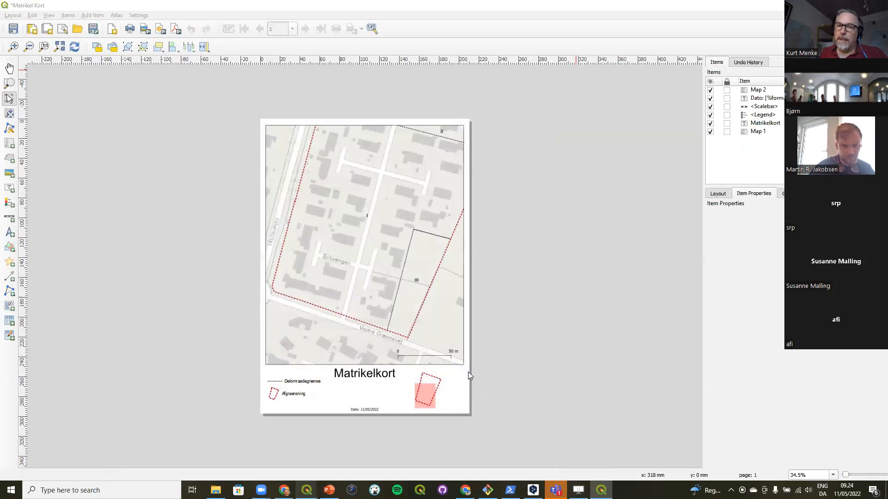
left_click(452, 407)
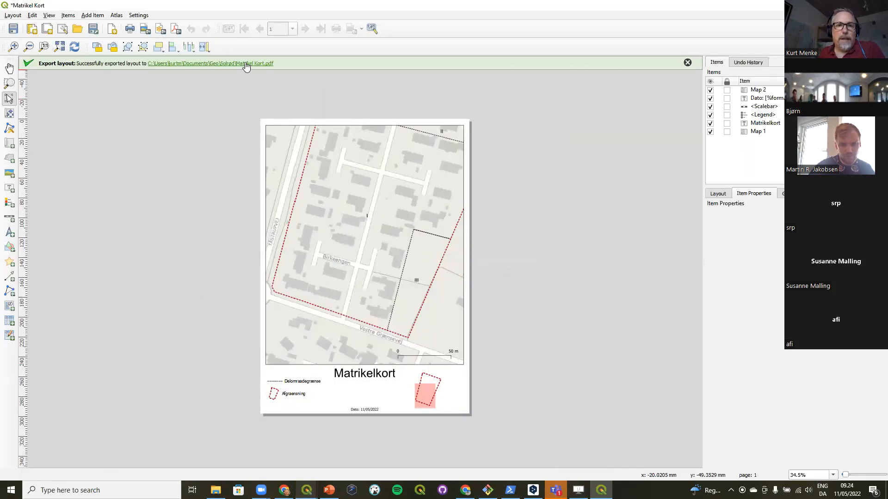
Step: Inspect the exported Matrikel Kort.pdf in Adobe Acrobat, then close it and return to the print layout
left_click(245, 65)
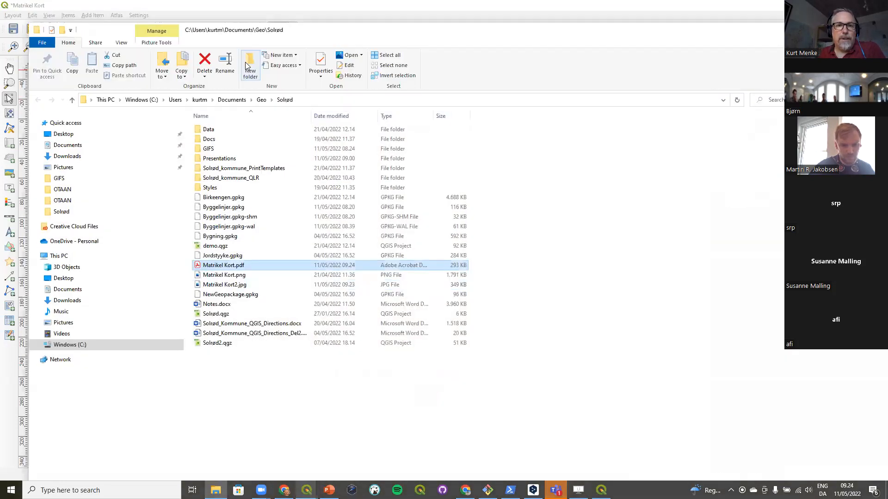
double_click(210, 266)
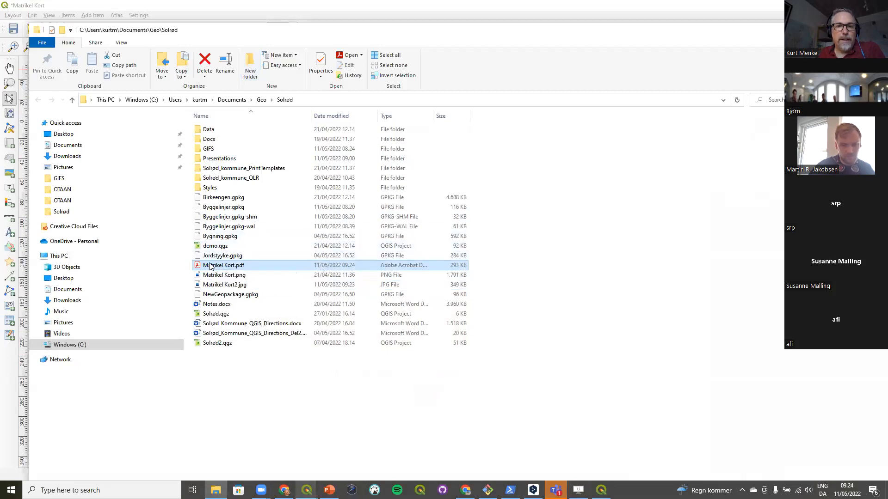
double_click(394, 175)
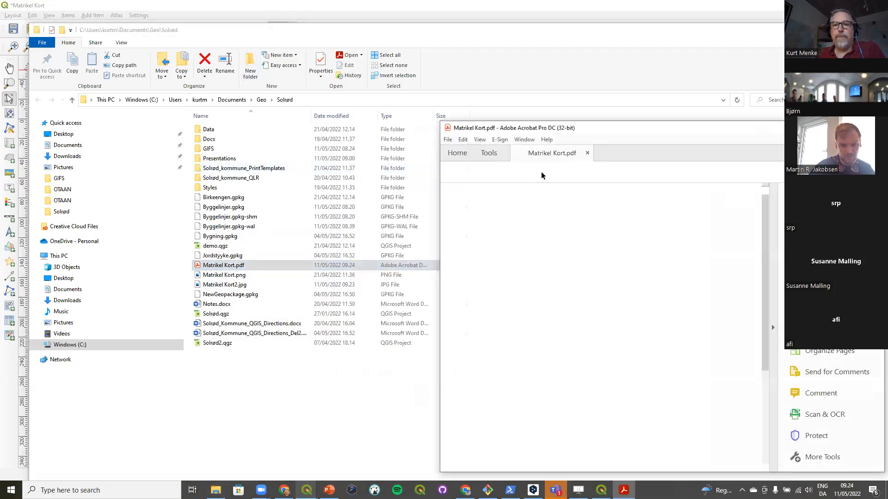
left_click_drag(523, 127, 272, 55)
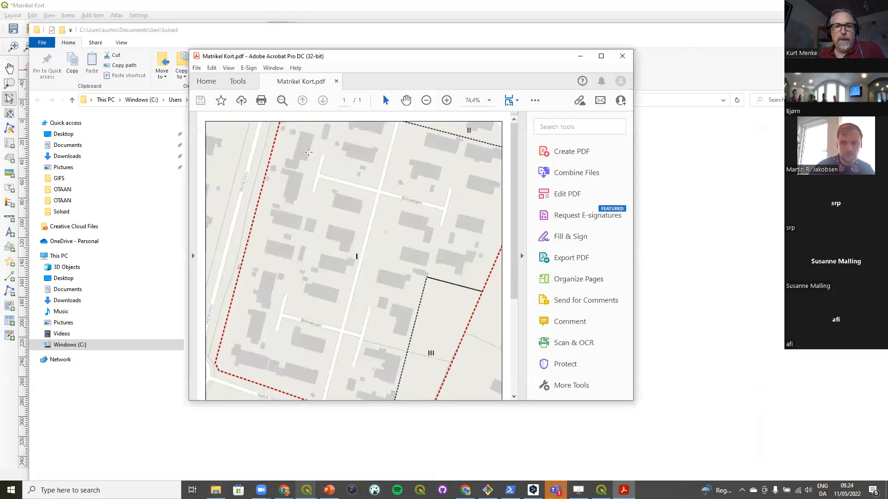
scroll(341, 272, "down", 2)
scroll(341, 271, "down", 5)
scroll(342, 272, "up", 7)
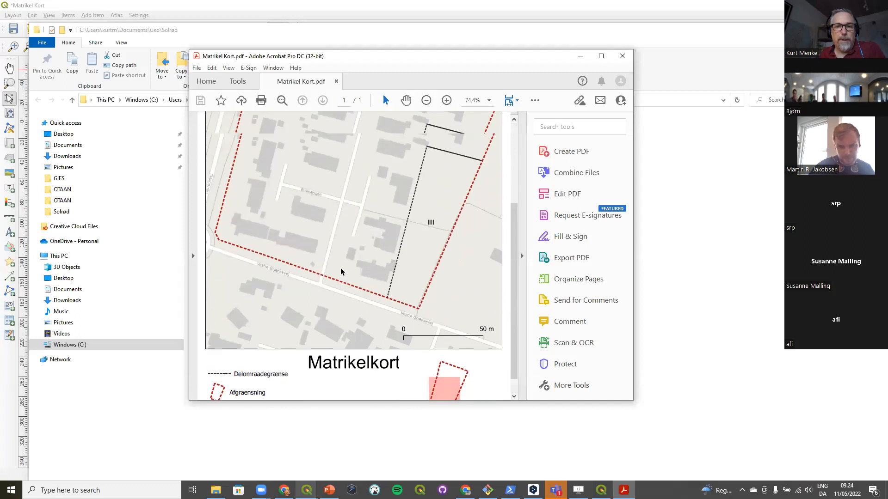
left_click(622, 57)
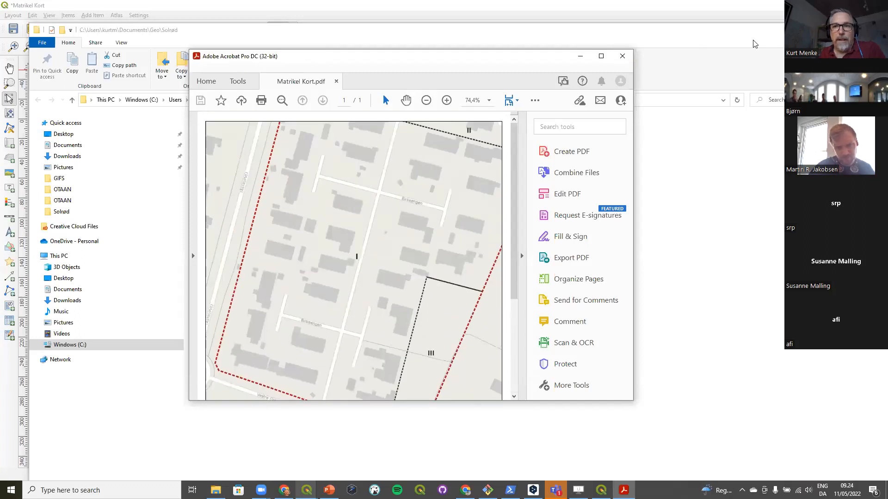
key("alt+Tab")
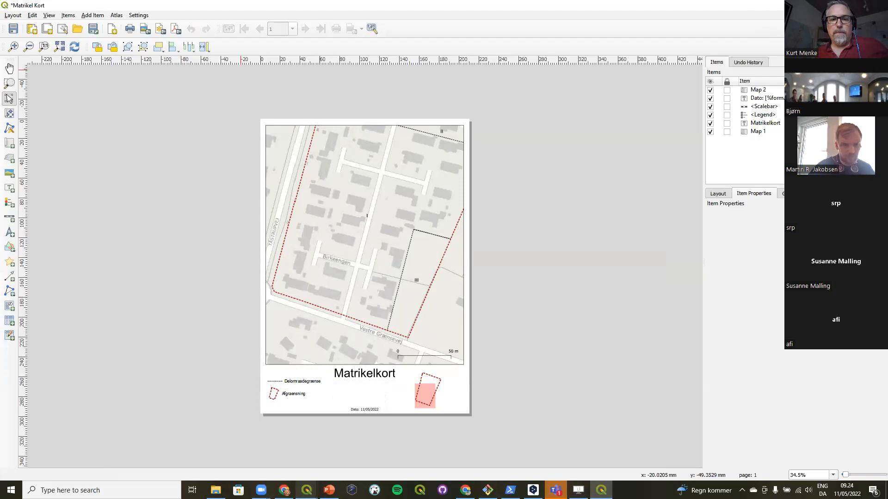
Step: Switch to the main QGIS project window and close the Advanced Digitizing panel
key("alt+Tab")
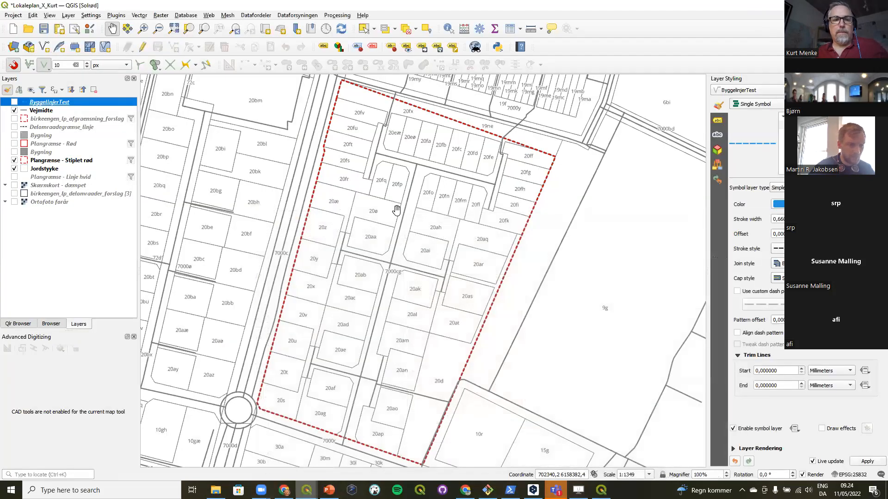
left_click(134, 337)
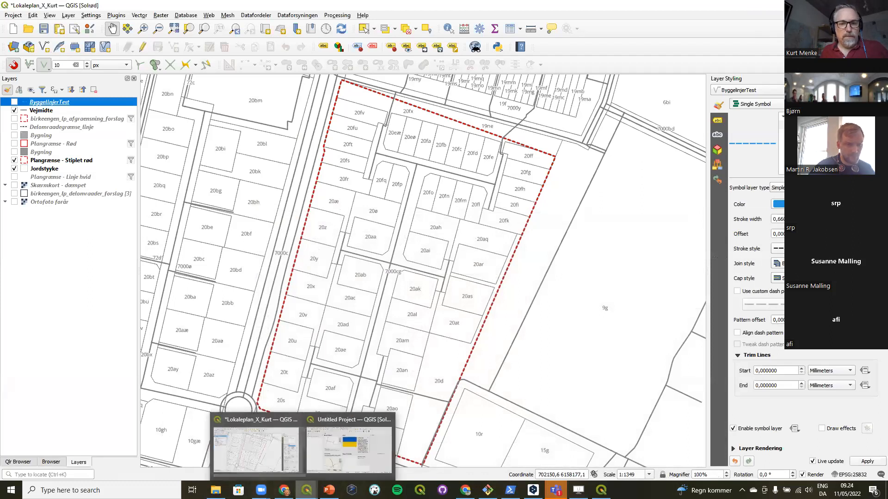
Step: Switch to the PowerPoint course presentation and open the slide "Opgaver 1 – Create a Matrikelkort"
mouse_move(328, 490)
left_click(327, 470)
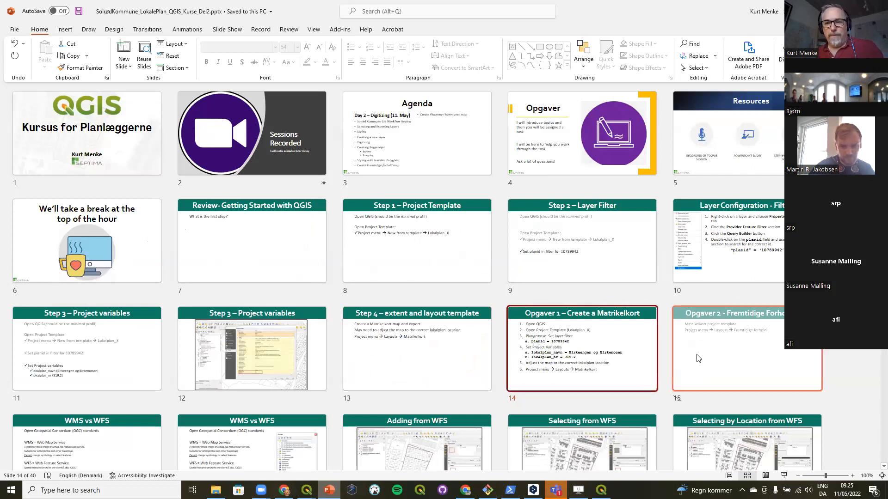
scroll(152, 410, "down", 3)
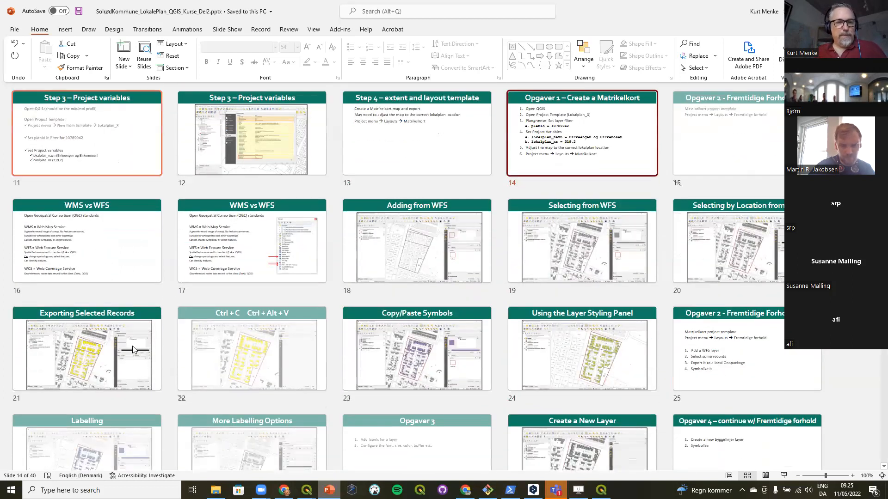
left_click(107, 240)
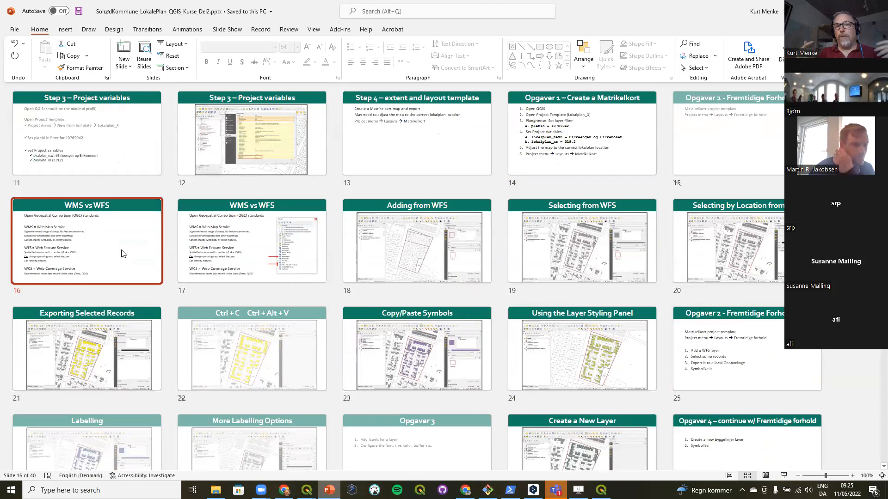
double_click(546, 128)
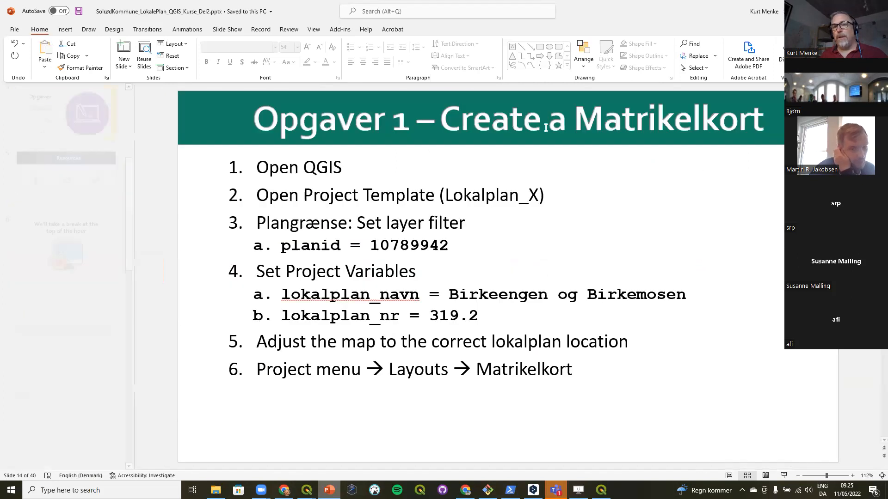
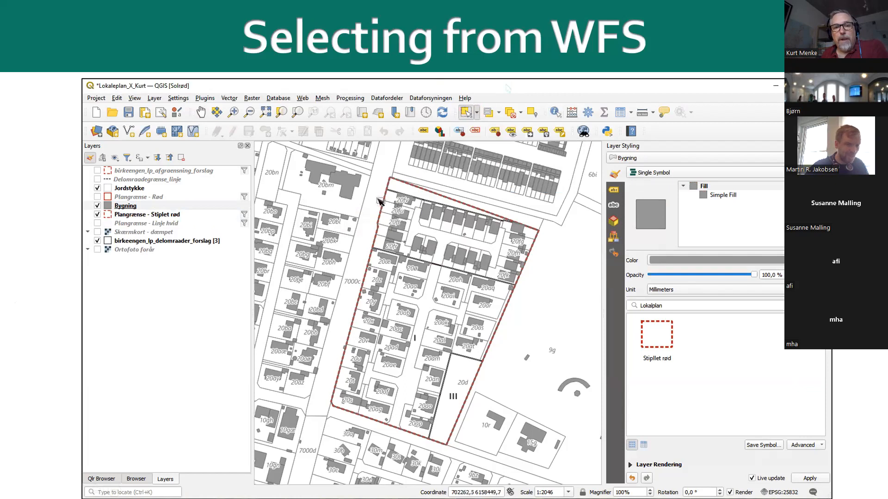
left_click_drag(377, 186, 550, 284)
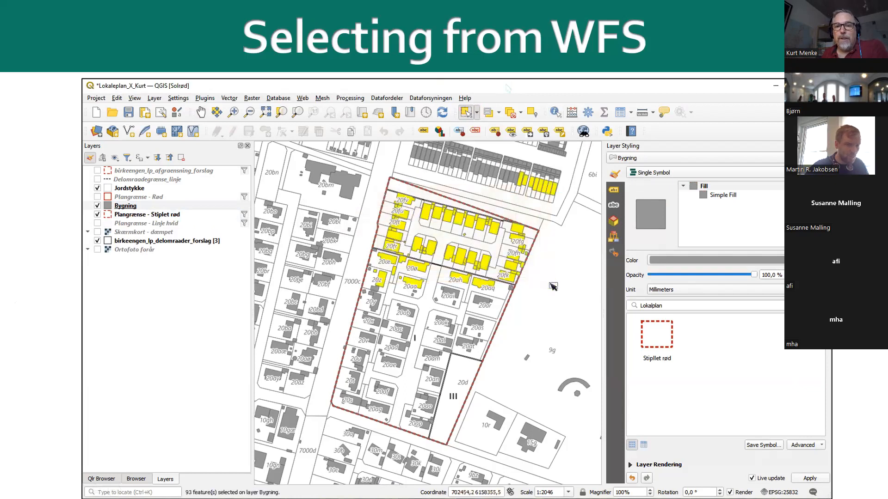
left_click(498, 420)
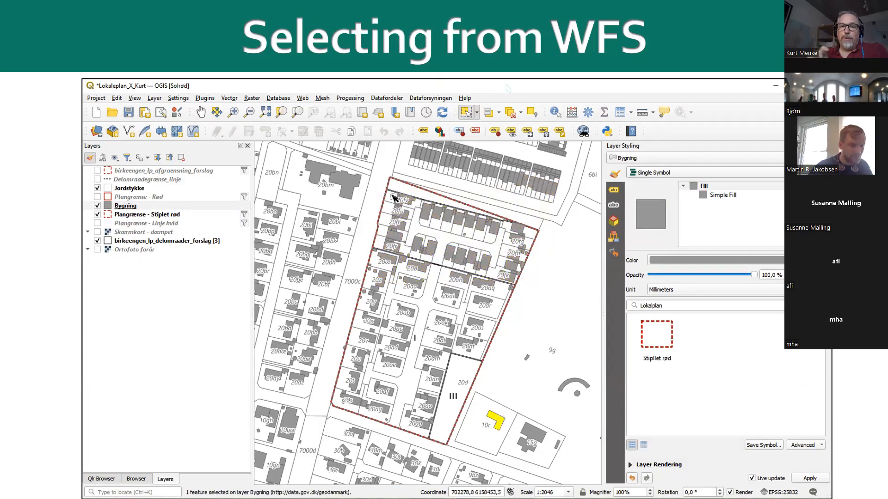
left_click_drag(383, 189, 488, 304)
left_click_drag(471, 213, 543, 314)
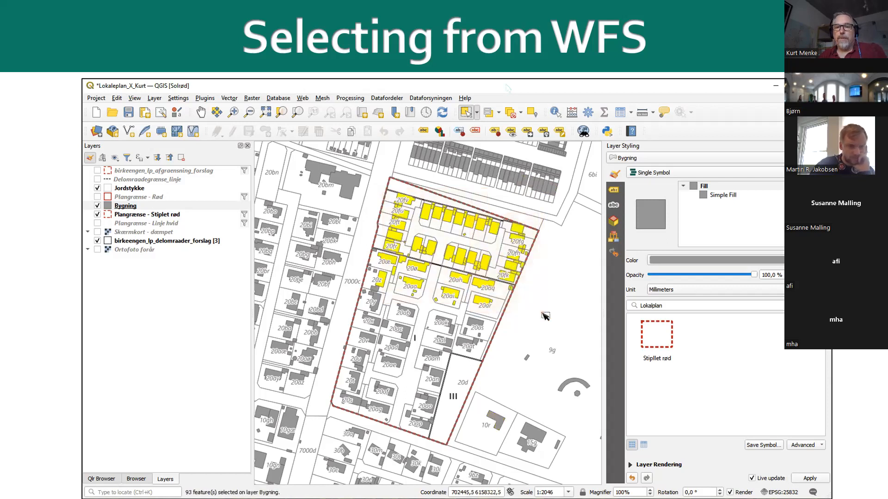
Step: Extend the Bygning selection with rectangles over the remaining buildings in the central and southern part of the plan area
left_click_drag(372, 279, 519, 390)
left_click_drag(333, 343, 443, 438)
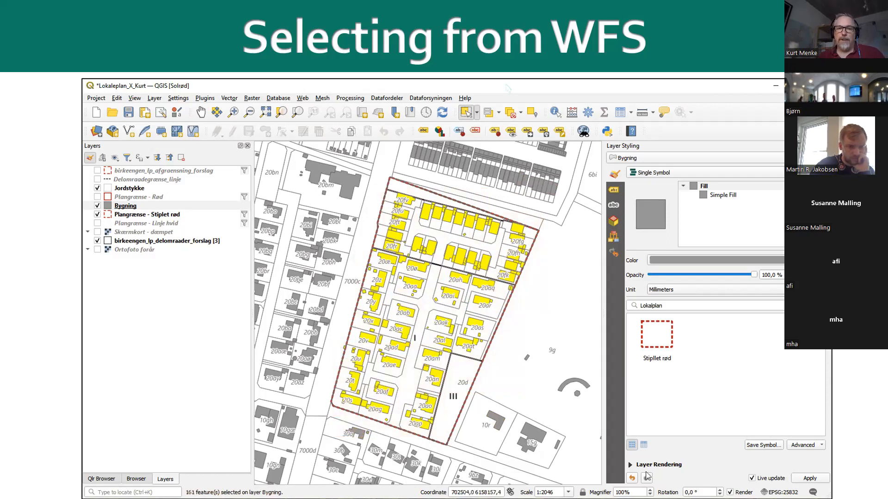
left_click(532, 113)
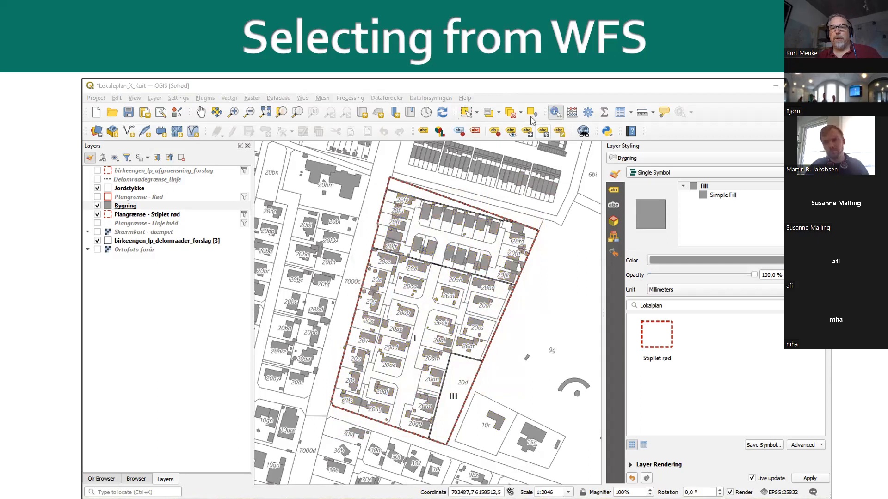
Step: Using Select Feature(s), select the Bygning buildings in the northern plan area by rectangle, then select only the building on parcel 10r
left_click(508, 87)
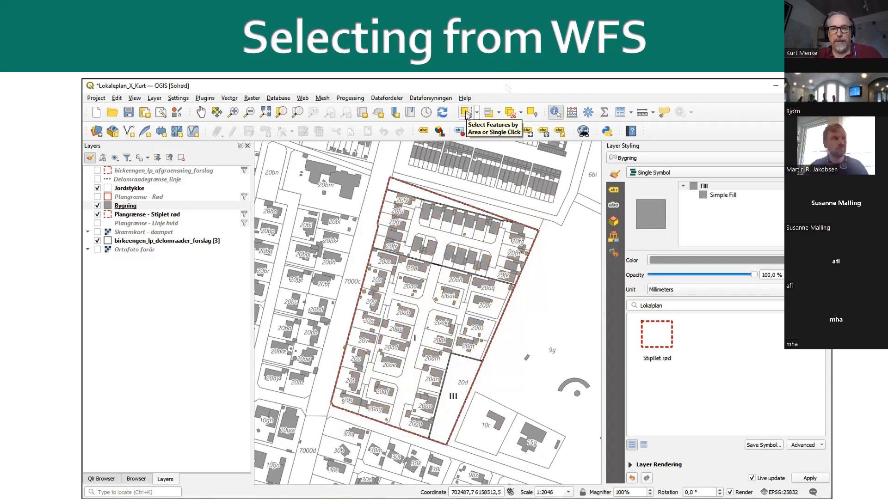
left_click(478, 112)
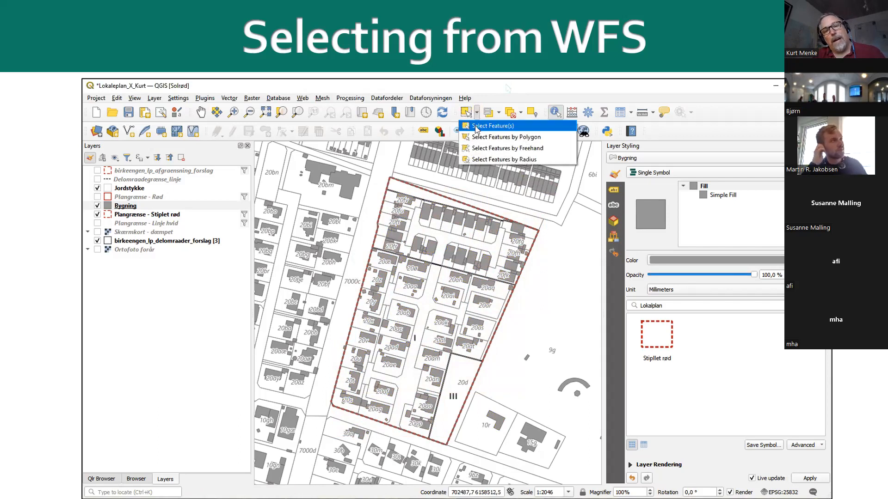
left_click(476, 127)
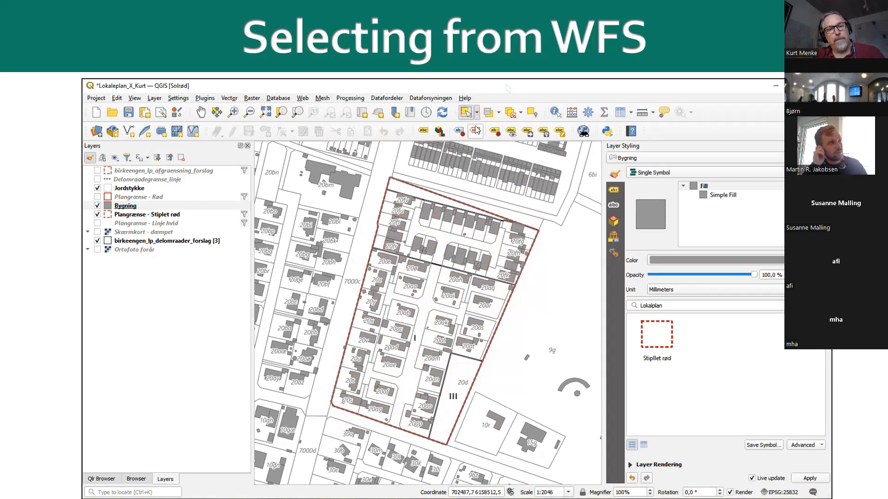
left_click_drag(377, 185, 553, 286)
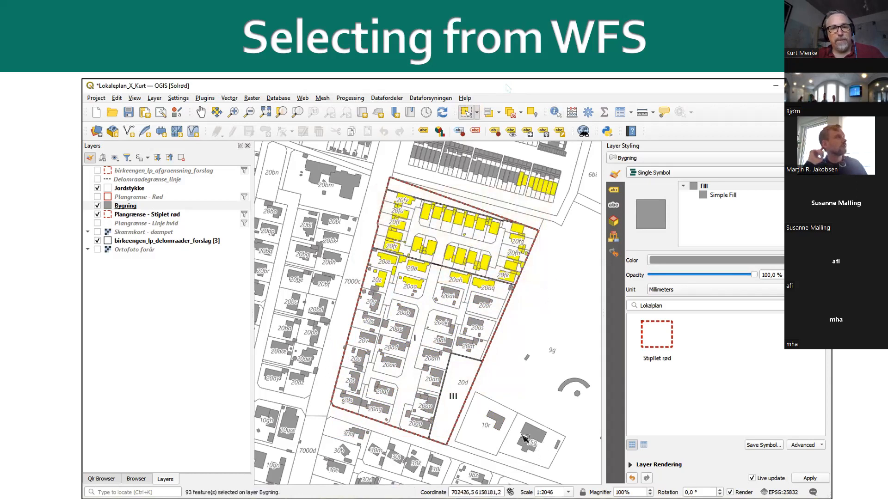
left_click(498, 420)
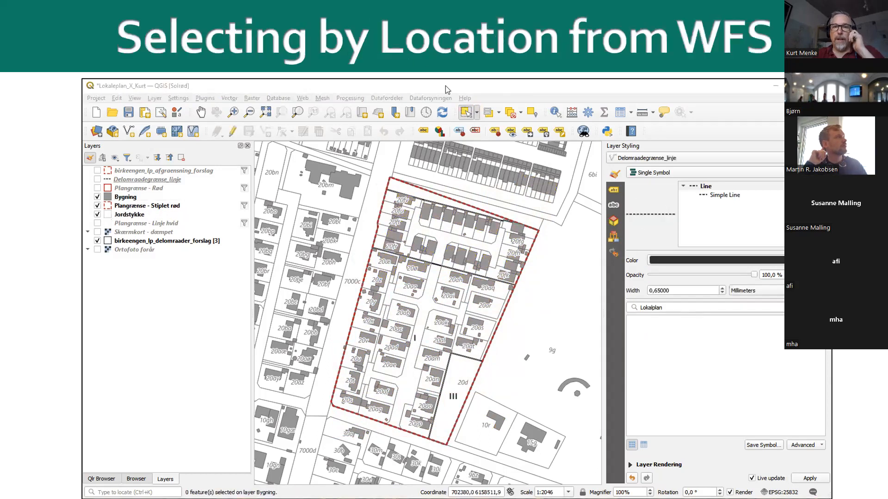
Step: Use Select by Location to create a new selection of Bygning features that intersect Plangrænse - Stiplet rød
left_click(447, 90)
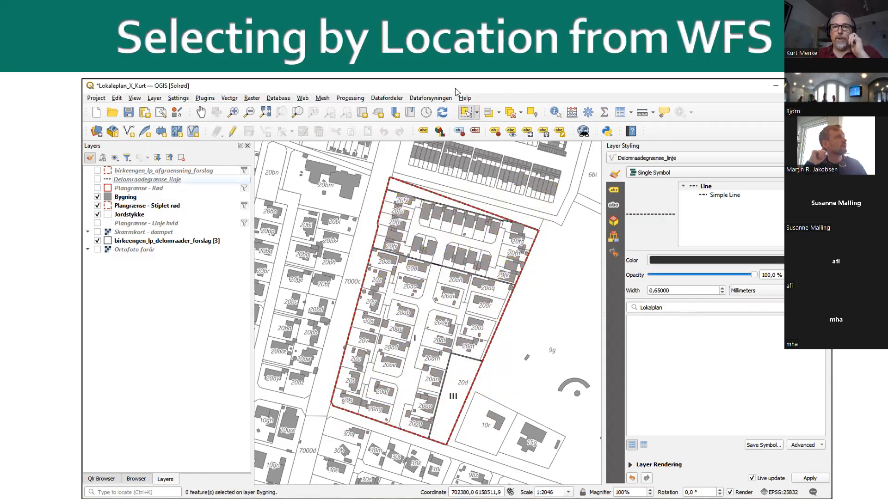
left_click(531, 118)
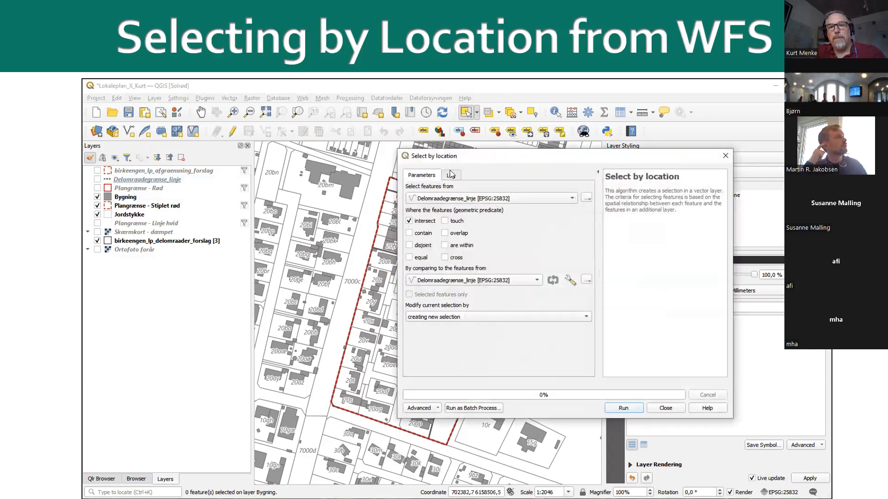
left_click(455, 198)
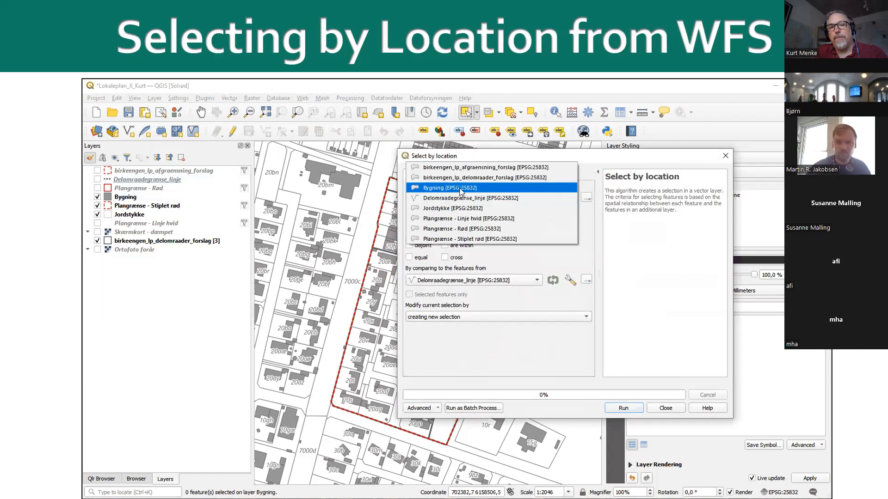
left_click(460, 190)
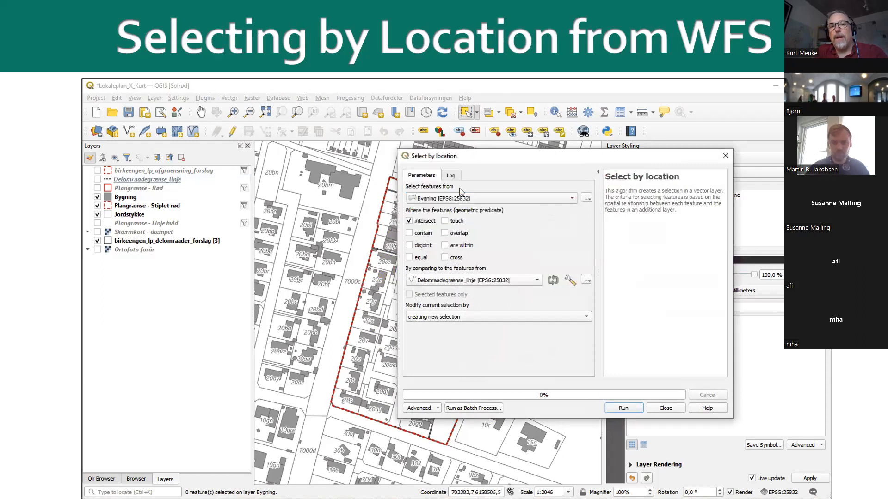
left_click(504, 282)
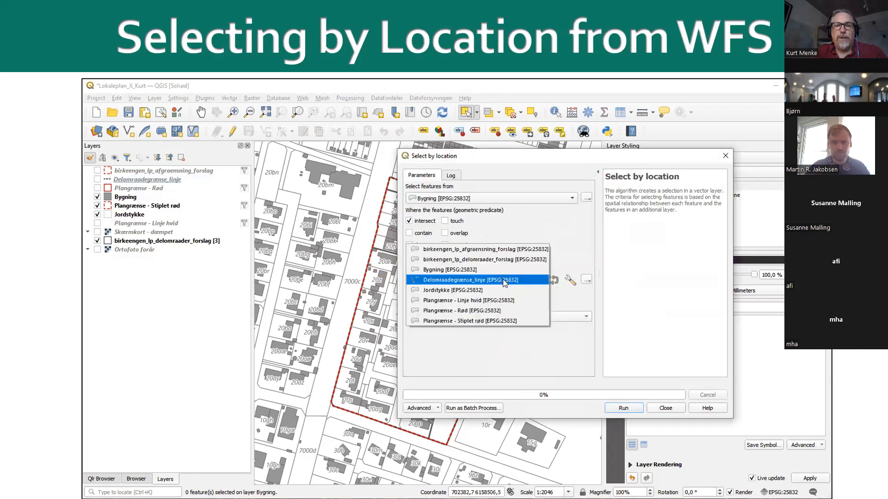
left_click(499, 322)
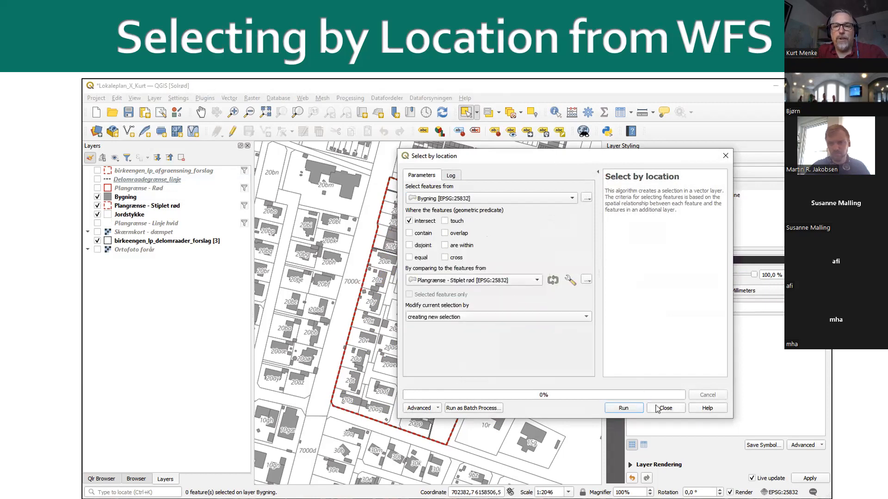
left_click(625, 409)
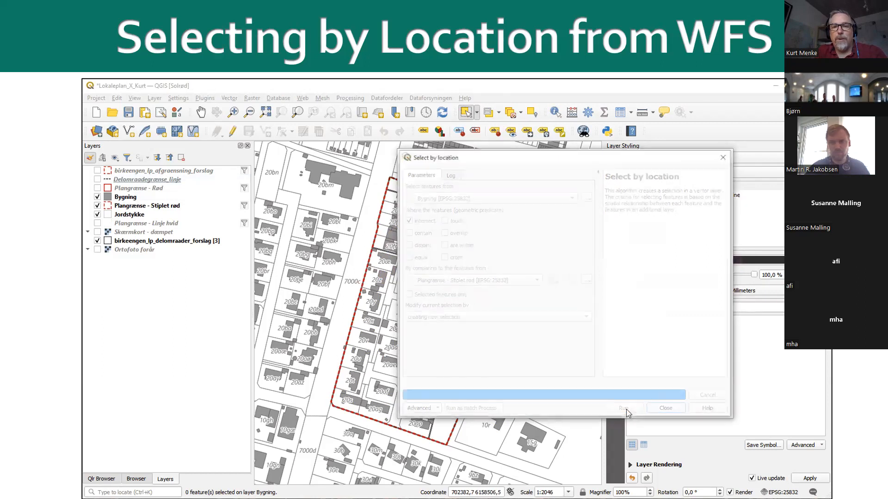
left_click(666, 409)
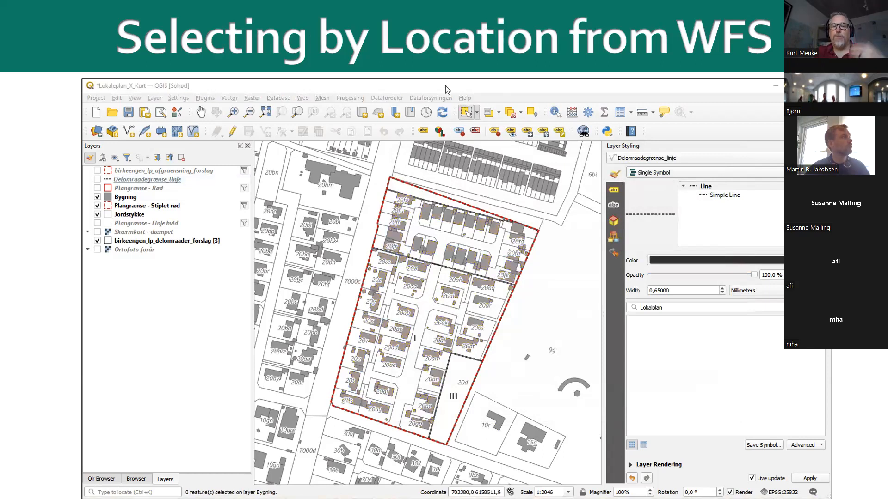
Step: Repeat the Select by Location demonstration, selecting Bygning features that intersect the Plangrænse - Stiplet rød boundary
left_click(447, 89)
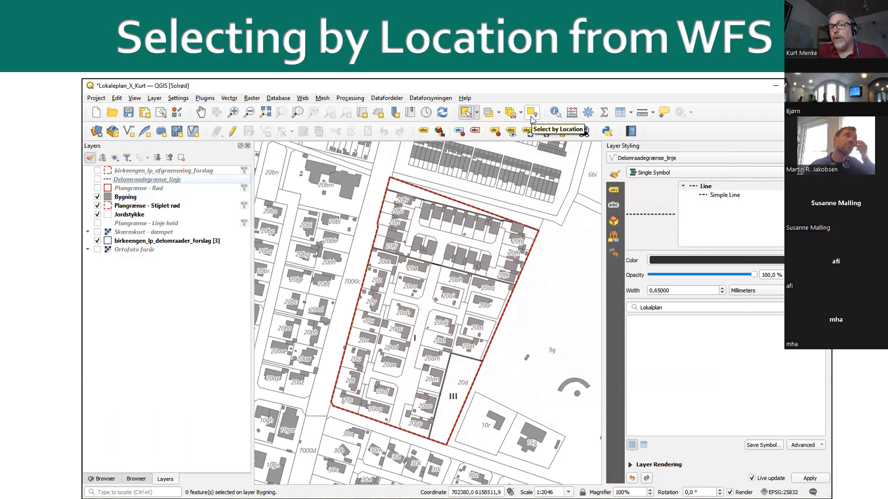
left_click(532, 113)
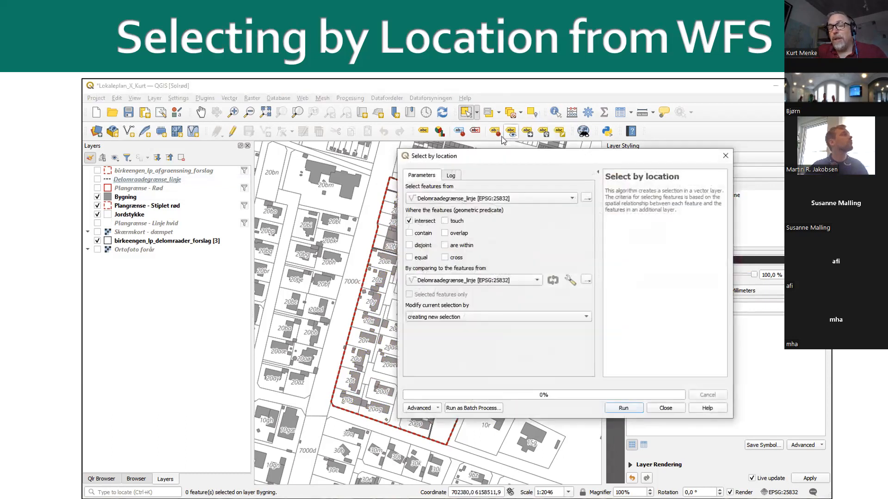
left_click(456, 198)
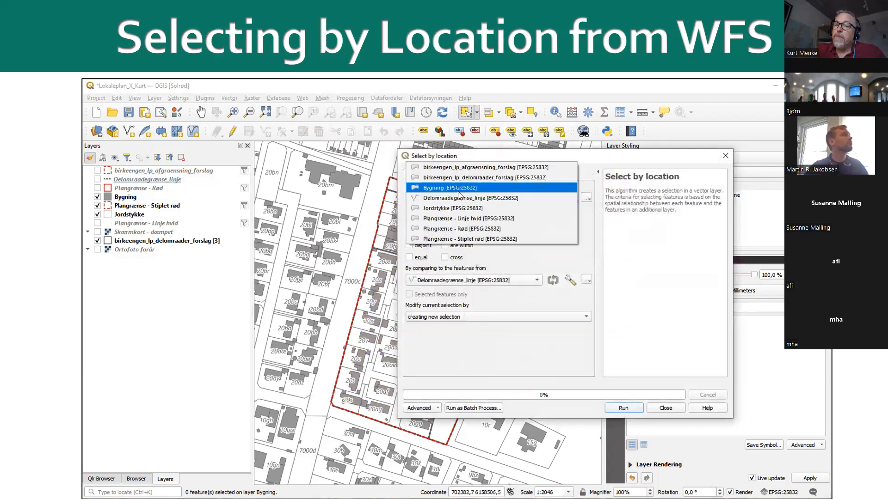
left_click(461, 188)
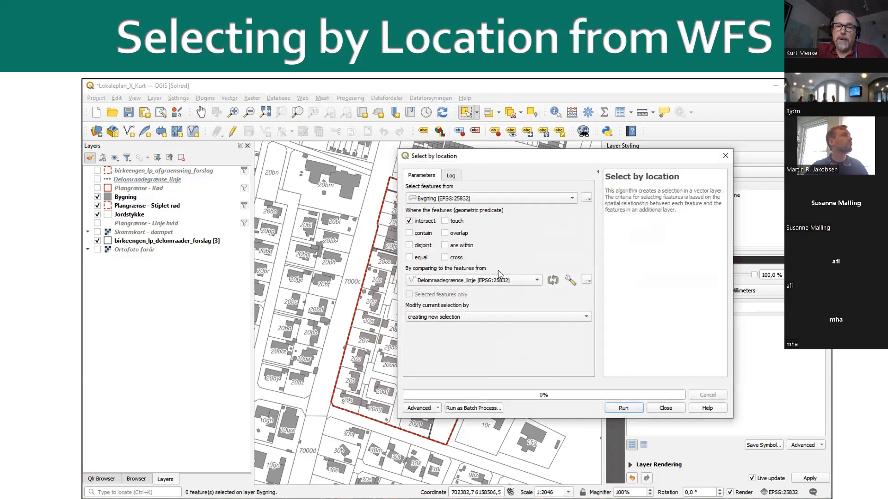
left_click(505, 283)
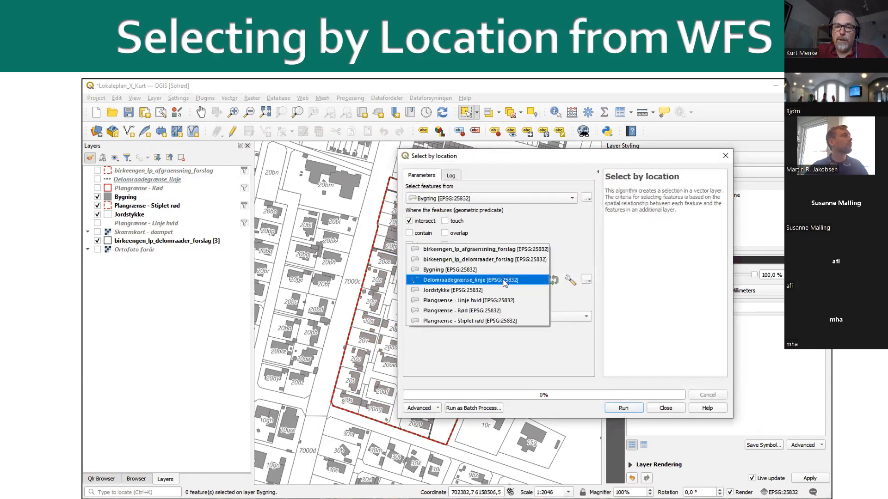
left_click(499, 323)
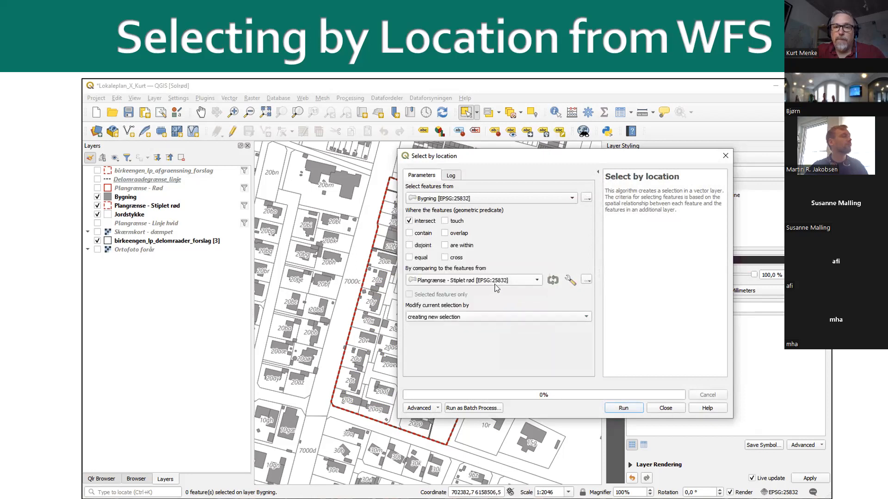
left_click(623, 409)
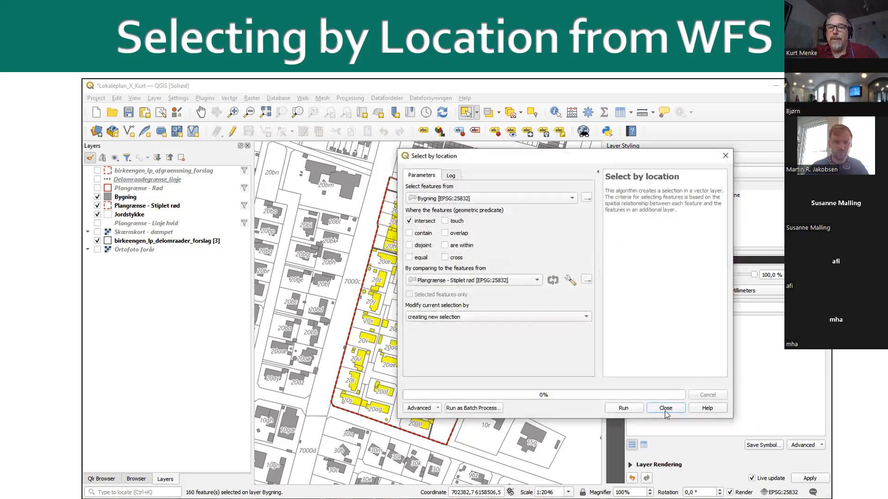
left_click(666, 408)
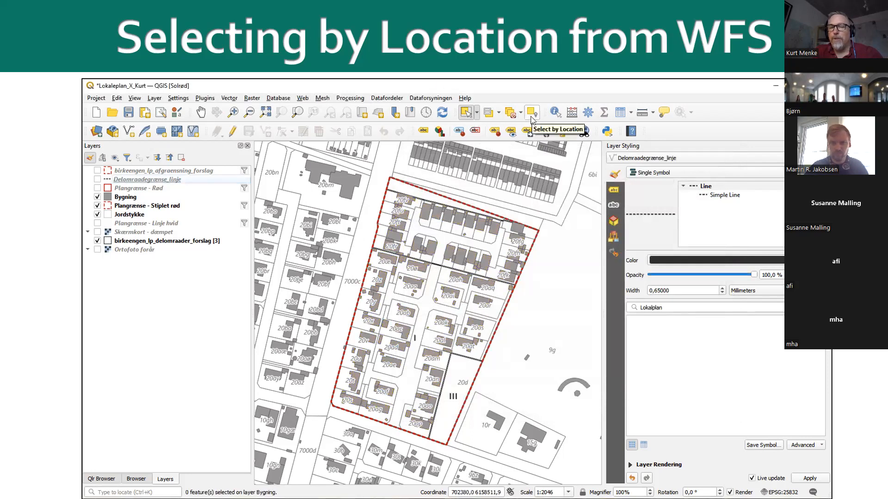
Step: Run Select by Location once more with Bygning as input, the intersect predicate and Plangrænse - Stiplet rød as comparison layer
left_click(532, 113)
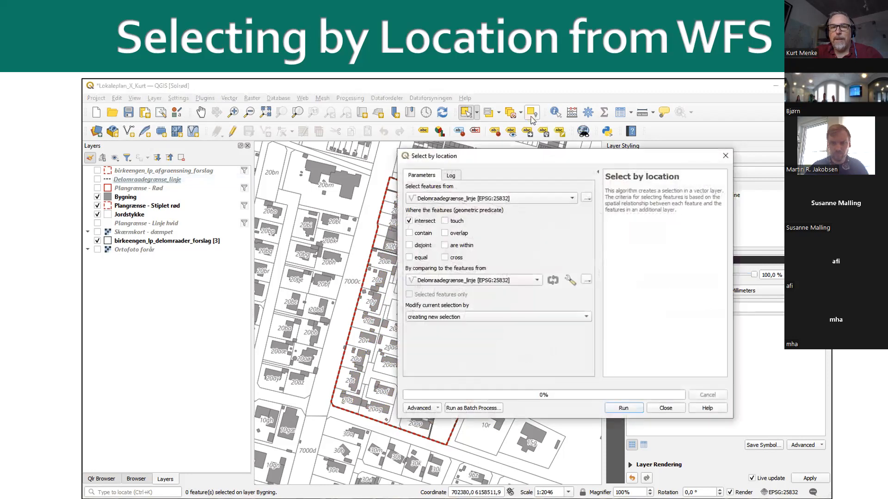
left_click(456, 199)
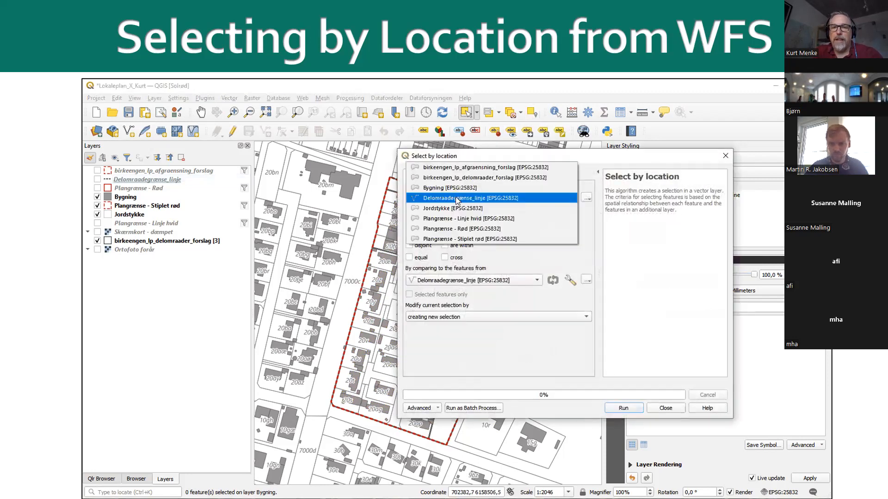
left_click(461, 188)
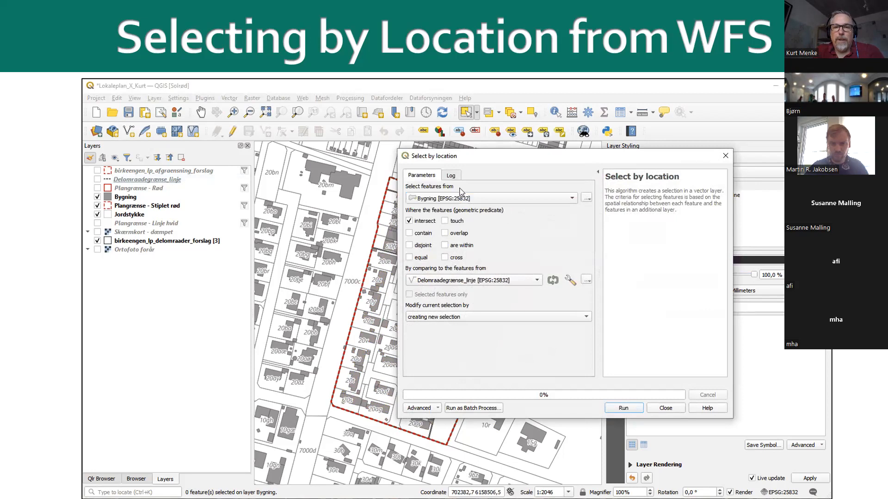
left_click(505, 282)
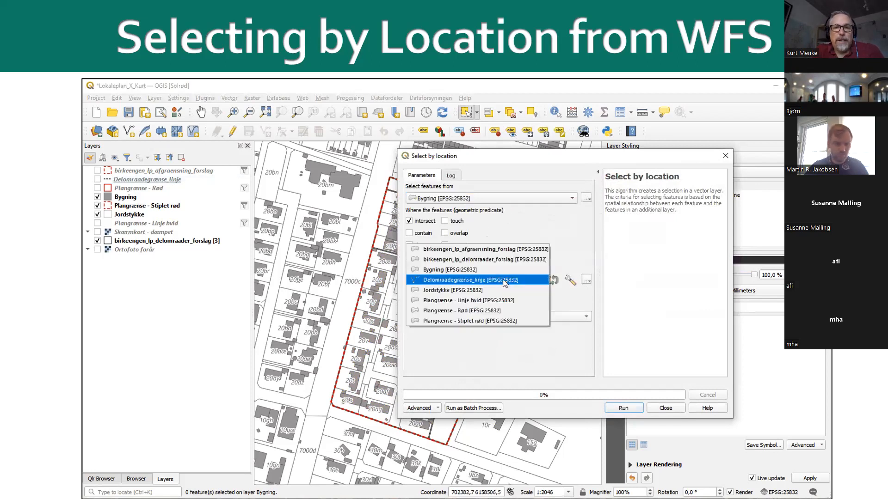
left_click(500, 322)
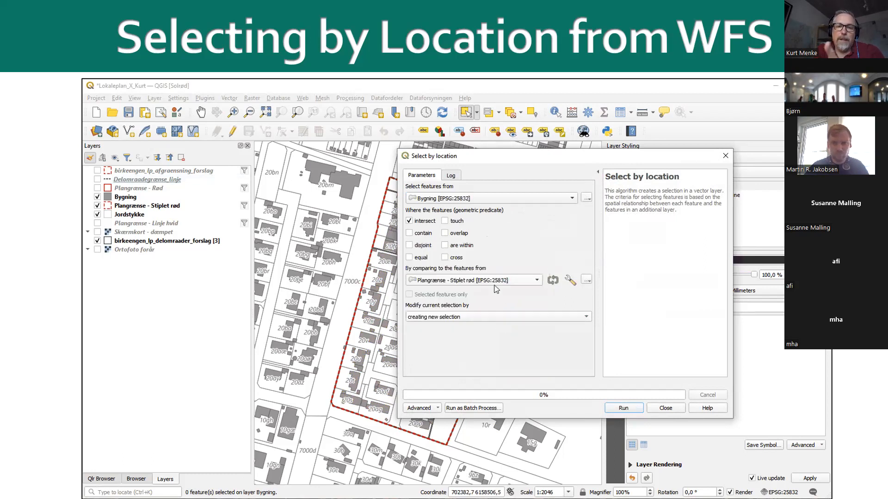
left_click(624, 408)
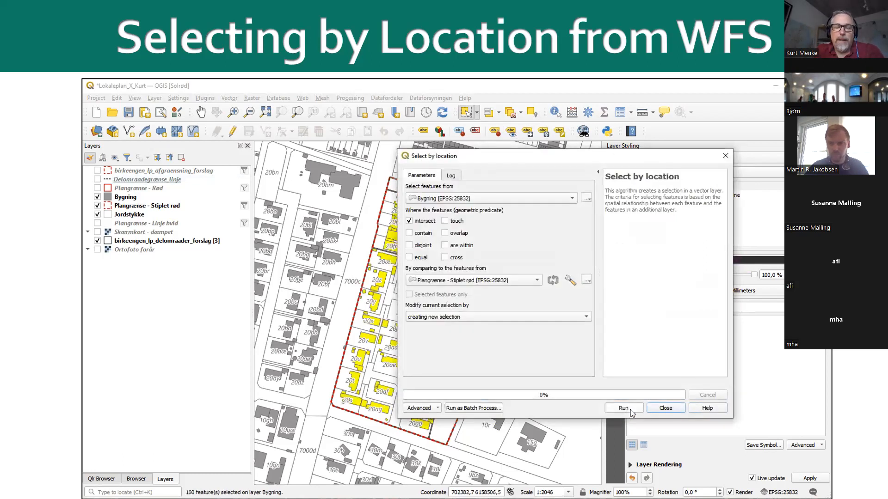
left_click(667, 410)
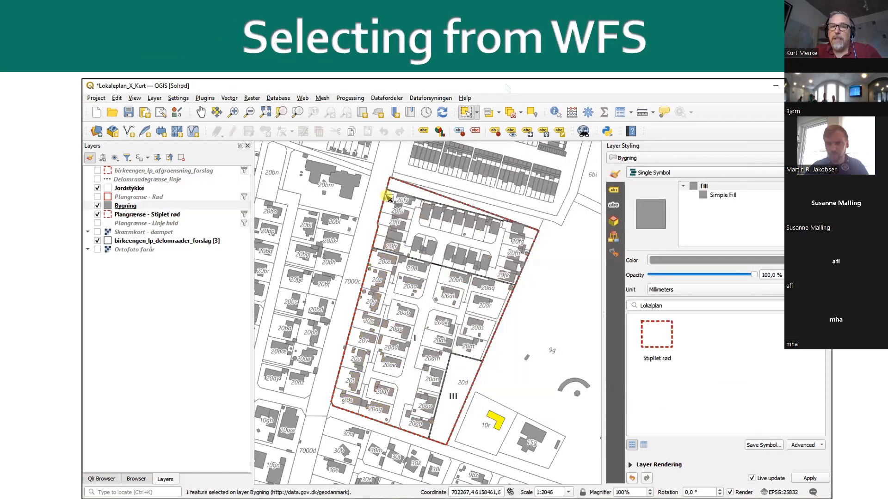
Step: Select the Bygning buildings in the northern plan area by rectangle and add those along its eastern edge
left_click_drag(382, 187, 487, 304)
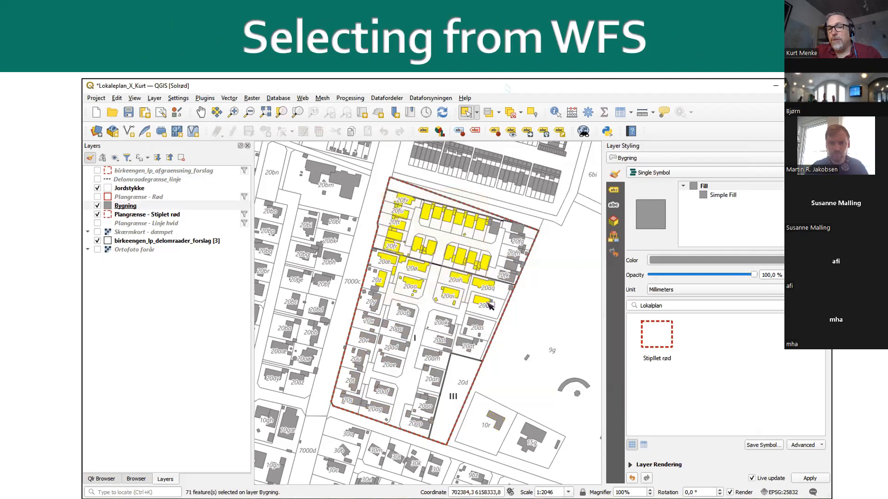
left_click_drag(469, 213, 543, 314)
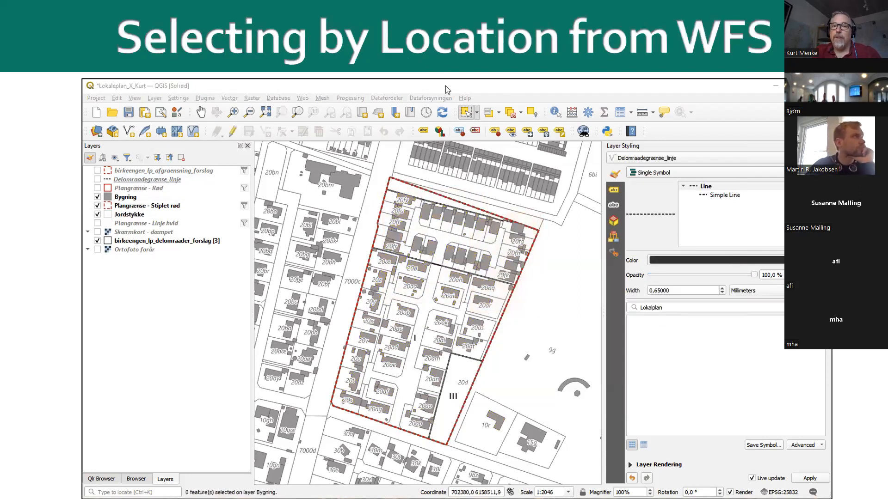
Step: Open Select by Location, then end the slide show and return to the PowerPoint editing view
left_click(435, 89)
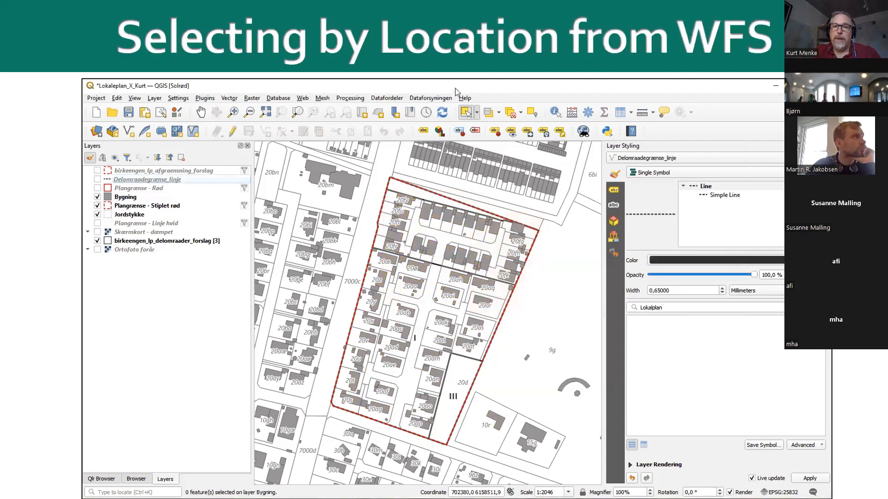
left_click(531, 119)
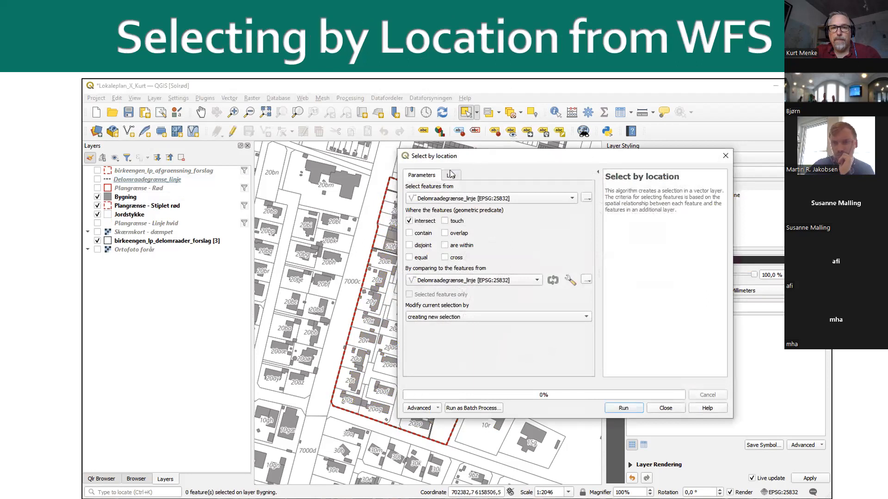
key("Escape")
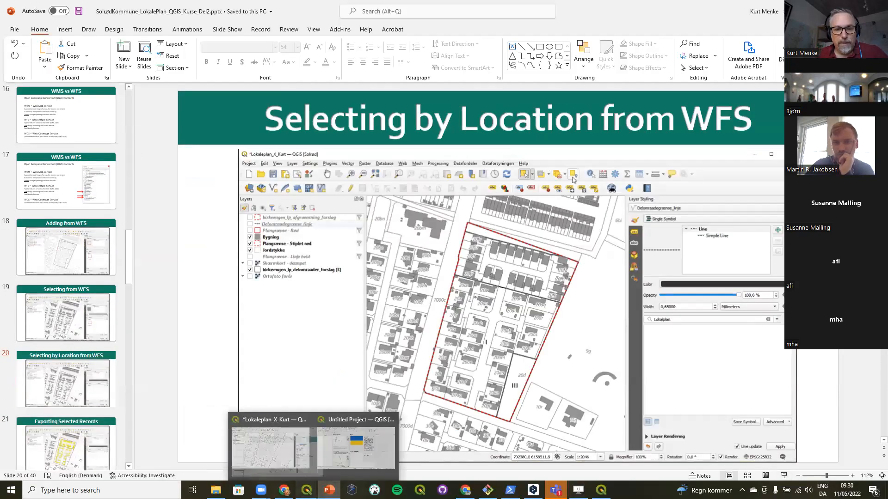
Step: Switch to the Lokaleplan project in QGIS, show the upper Bygning layer and try selecting a building on the map
left_click(306, 490)
left_click(248, 457)
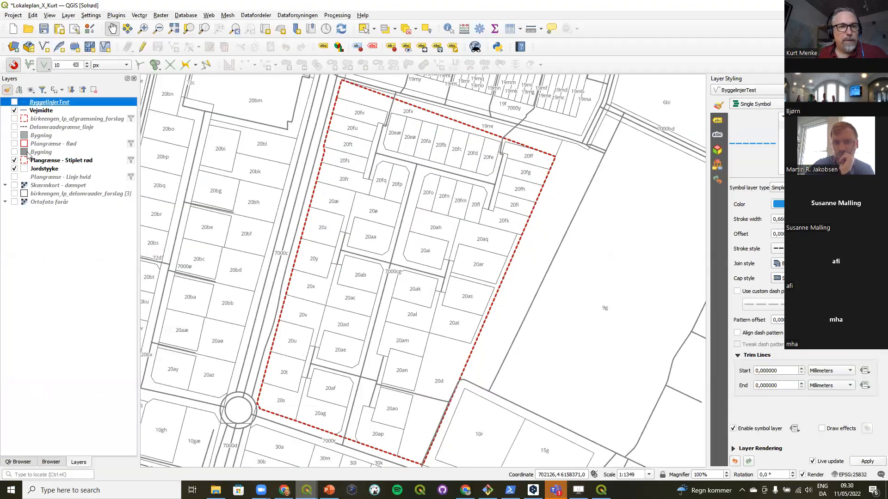
left_click(14, 135)
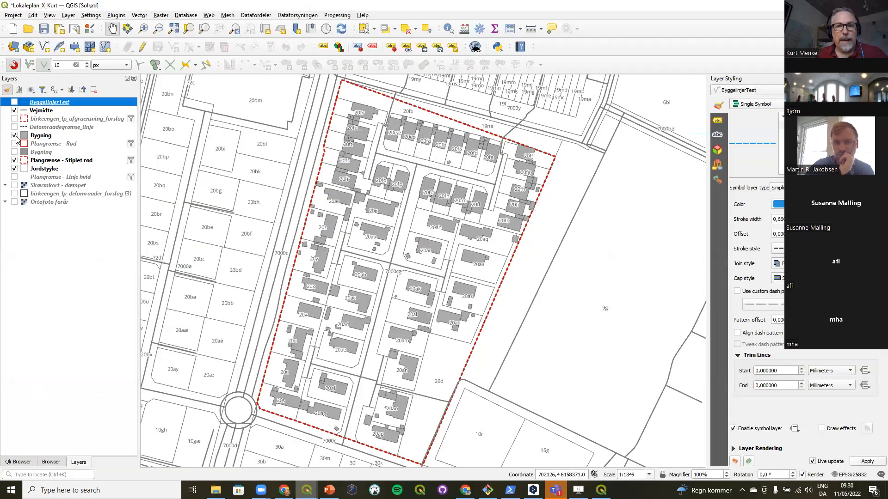
left_click(365, 30)
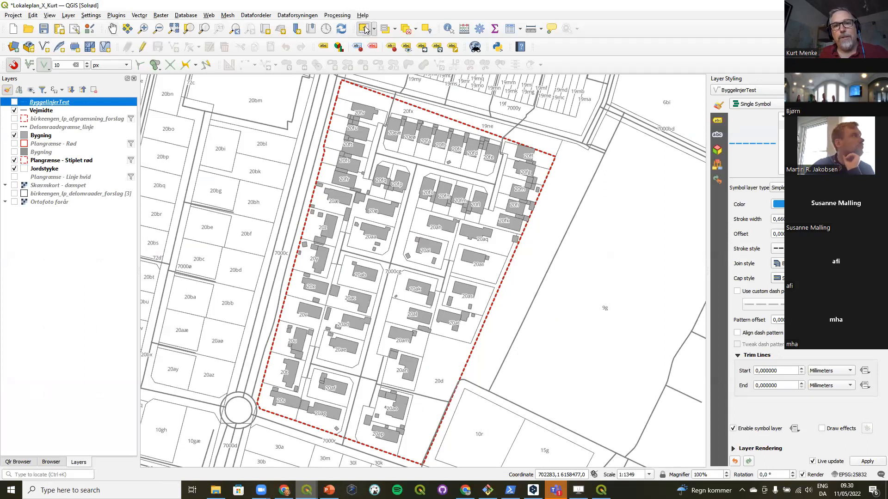
left_click(393, 132)
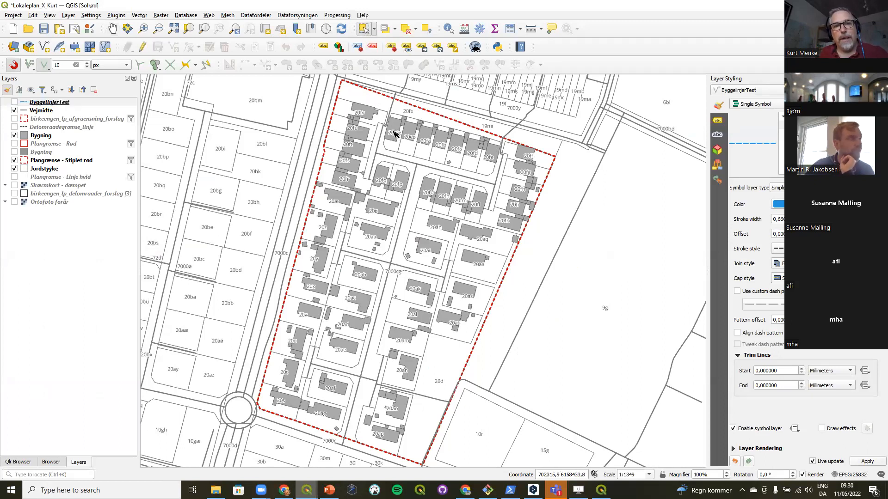
Step: Make the visible upper Bygning layer the active layer
left_click(43, 135)
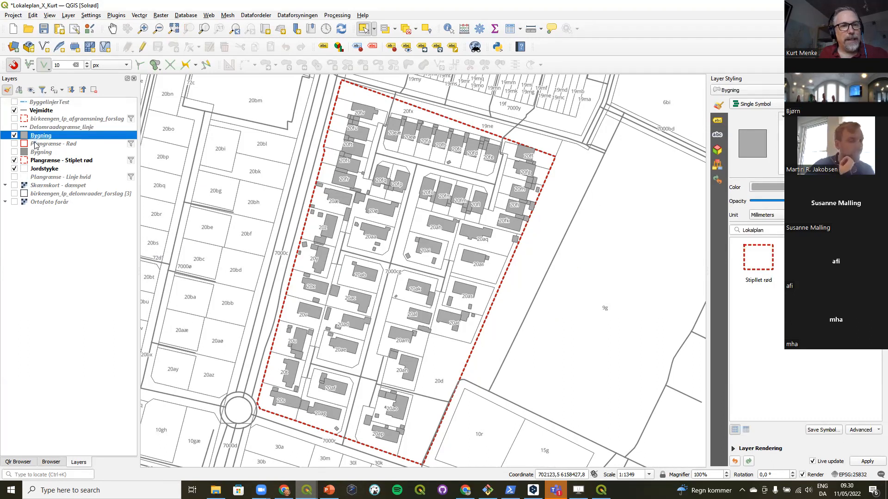
left_click(35, 146)
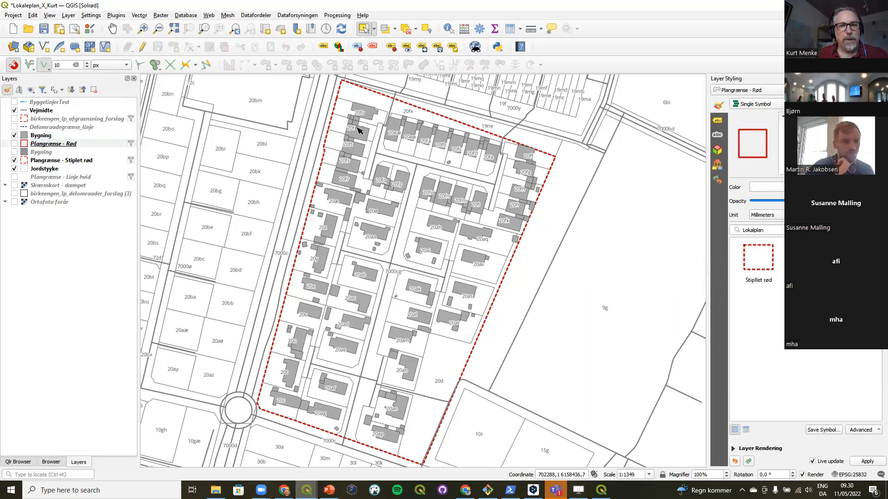
left_click(41, 137)
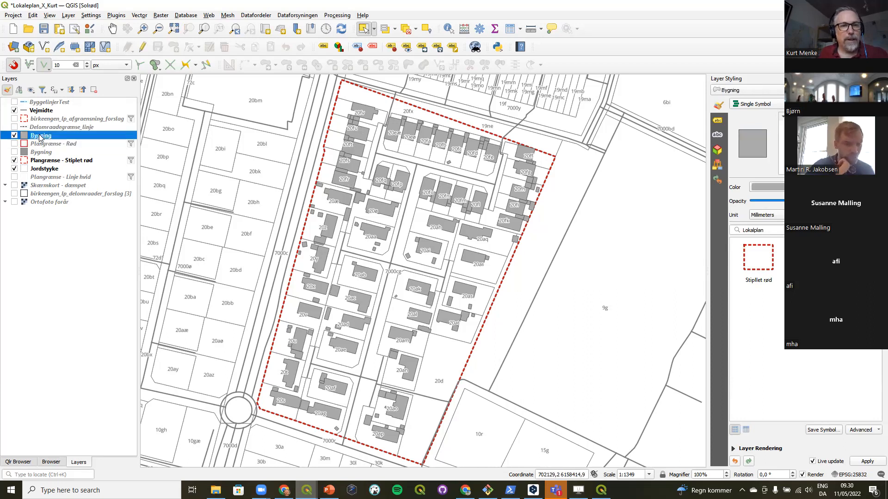
Step: Select the six Bygning houses one by one along the plan area's northern row, from parcel 20eæ to 20fd
left_click(395, 129)
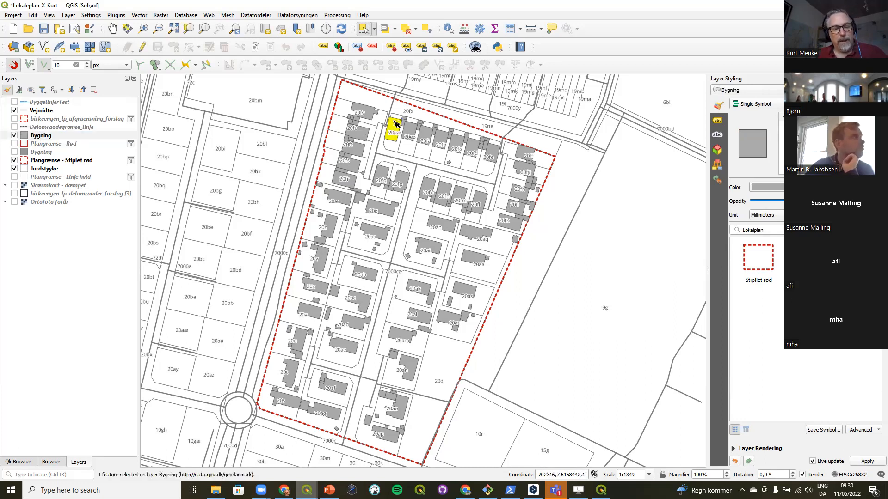
left_click(411, 134, "shift")
left_click(429, 139, "shift")
left_click(442, 140, "shift")
left_click(457, 144, "shift")
left_click(470, 149, "shift")
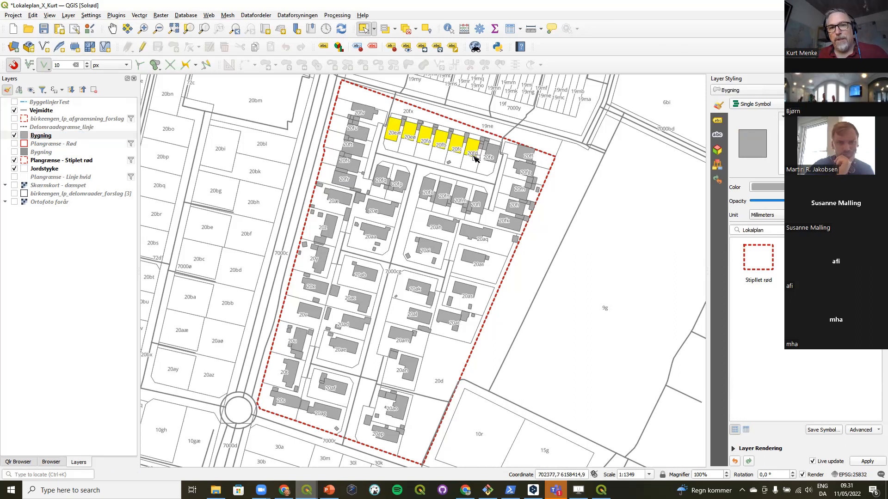
Step: Remove the six northern-row houses from the selection one at a time, going back from parcel 20fd to 20eæ
key("shift")
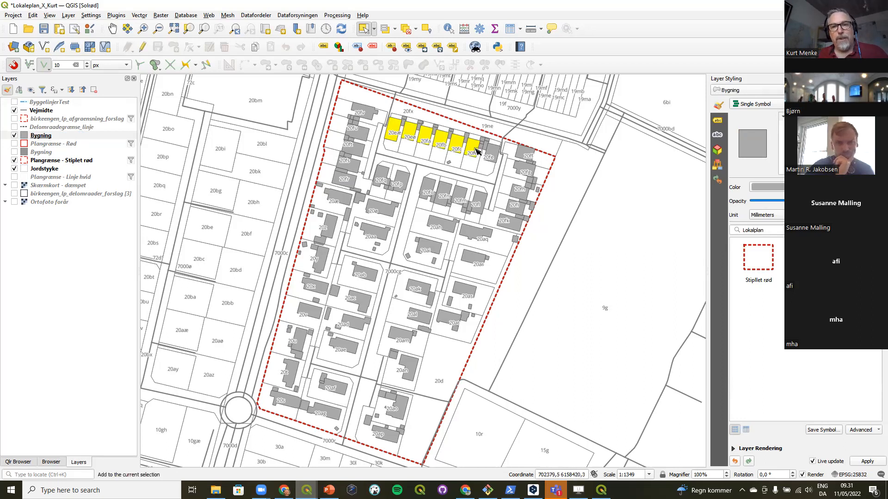
left_click(473, 150, "shift")
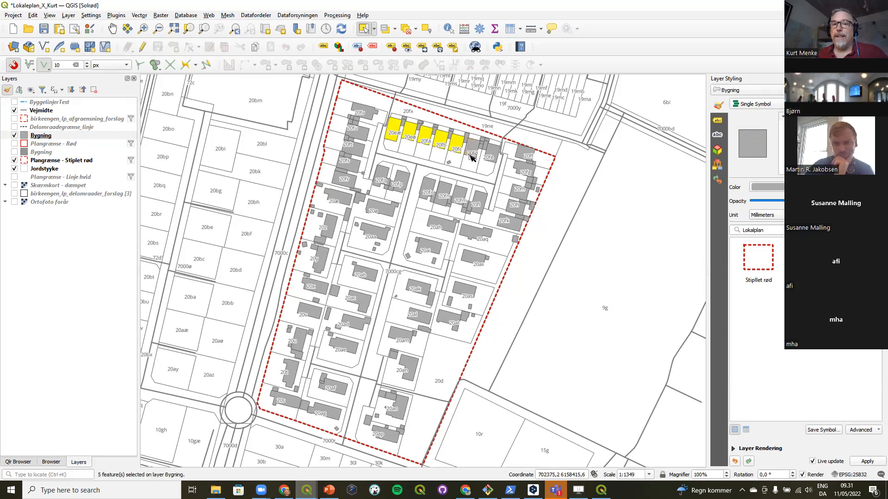
left_click(458, 147, "shift")
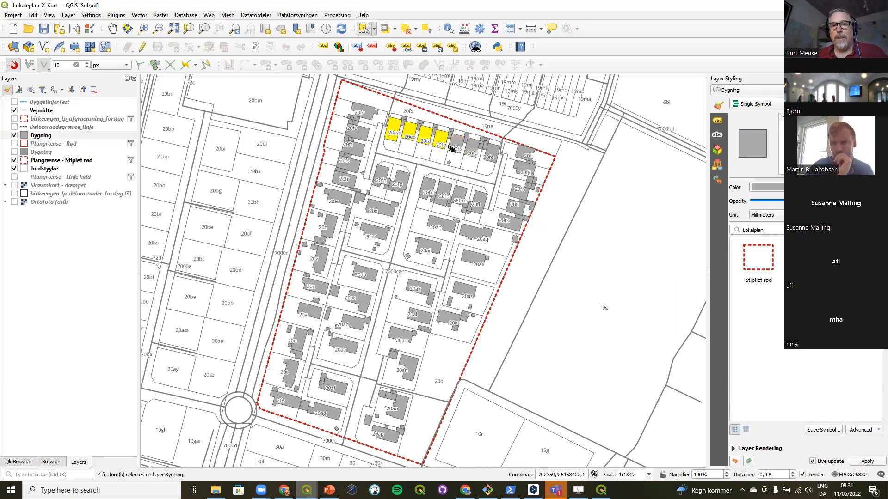
left_click(442, 145, "shift")
left_click(424, 135, "shift")
left_click(408, 134, "shift")
left_click(398, 131, "shift")
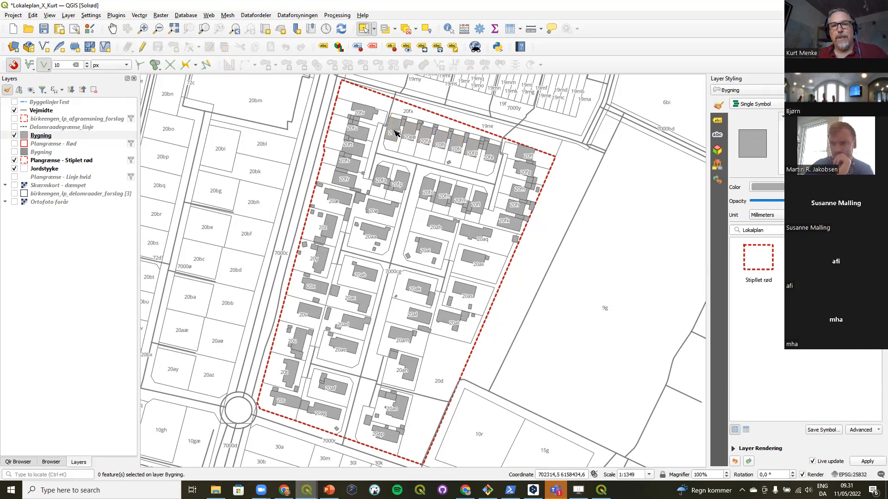
Step: Reselect the same six northern-row houses, adding each one to the selection in turn
left_click(395, 133, "shift")
left_click(409, 135, "shift")
left_click(425, 138, "shift")
left_click(442, 142, "shift")
left_click(453, 147, "shift")
left_click(475, 154, "shift")
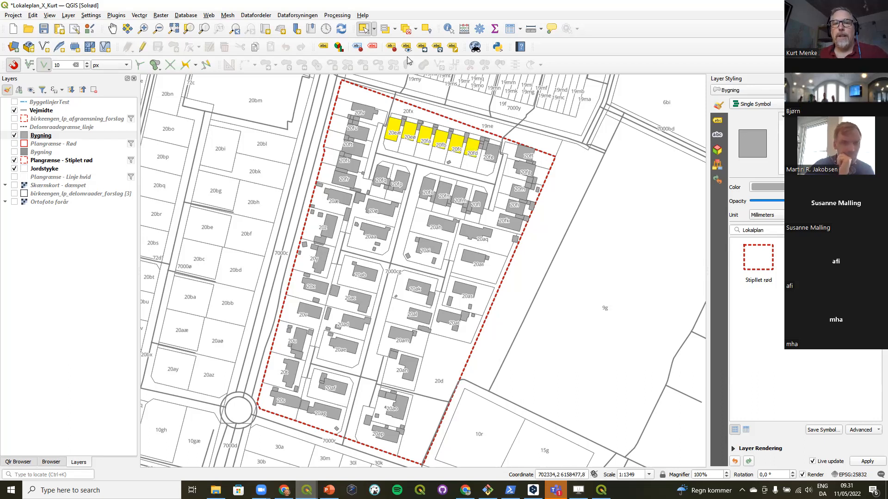
Step: Deselect the features in all layers and view the available deselection options
left_click(410, 30)
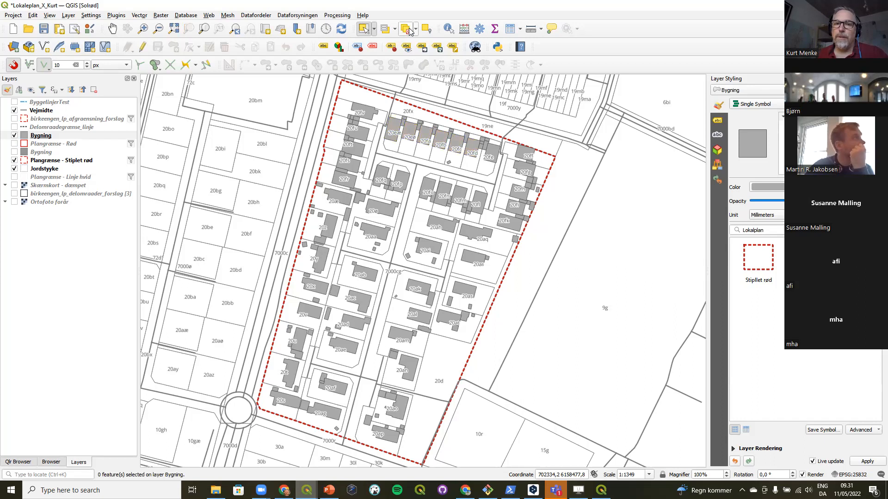
left_click(416, 30)
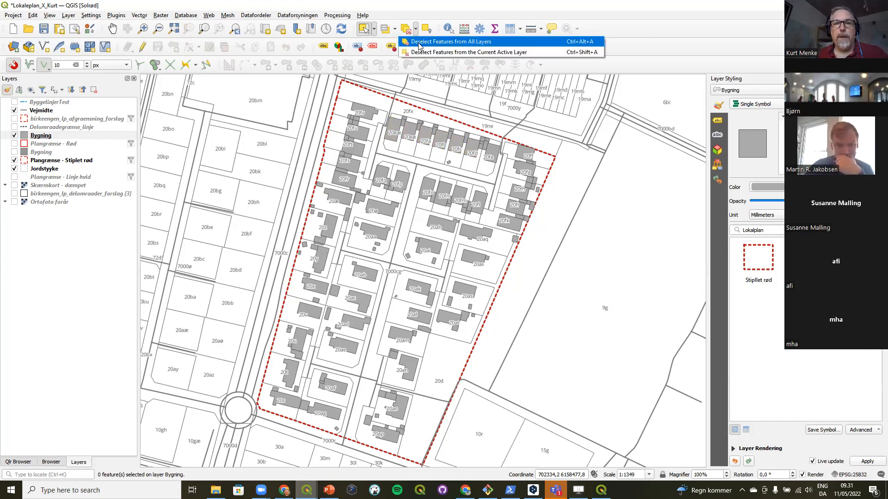
left_click(401, 7)
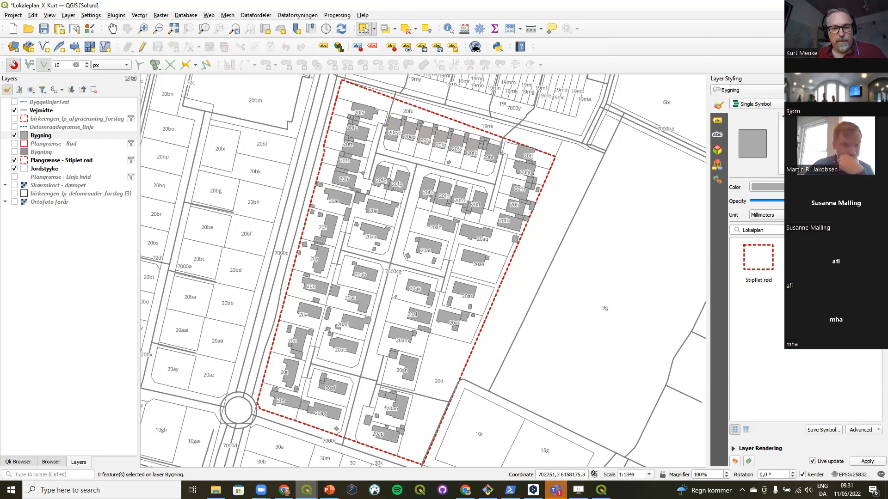
Step: Switch to PowerPoint, present the Exporting Selected Records slide full screen with swapped displays, and end the slide show
left_click(329, 490)
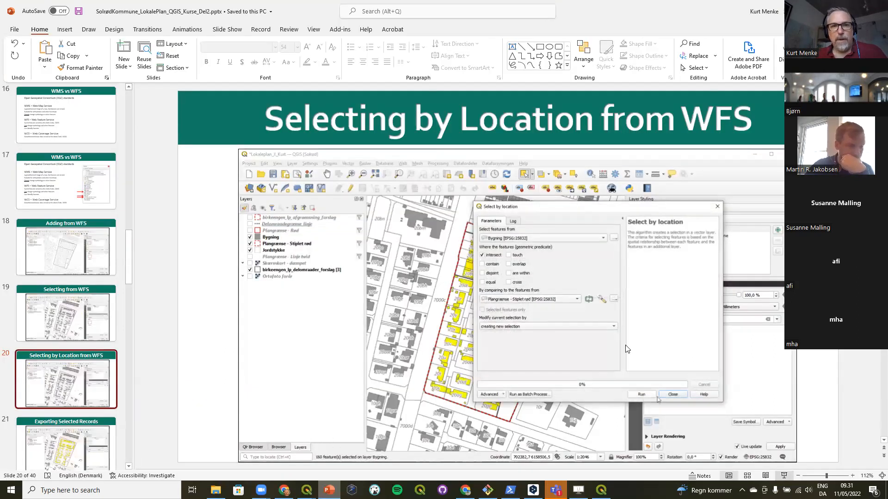
left_click(783, 476)
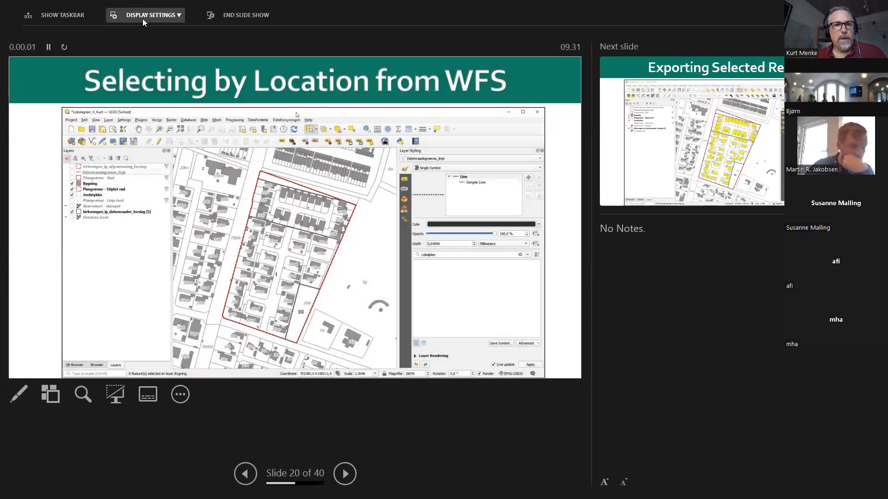
left_click(142, 18)
left_click(140, 35)
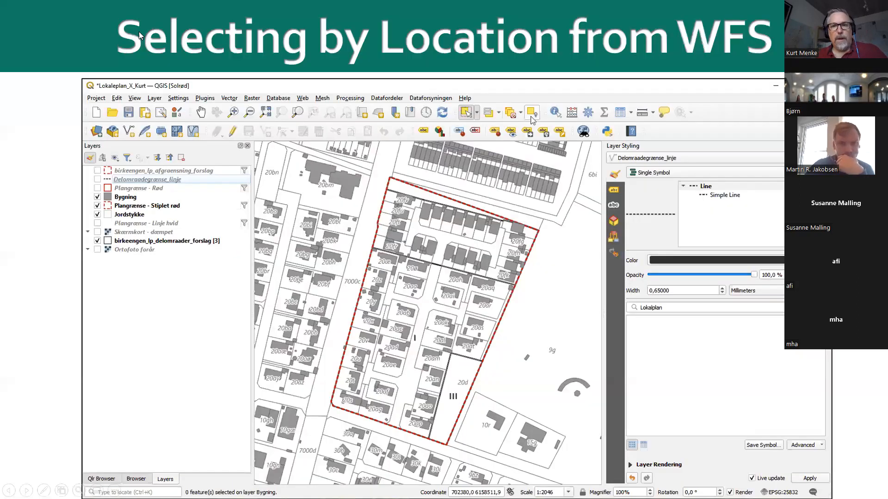
left_click(138, 31)
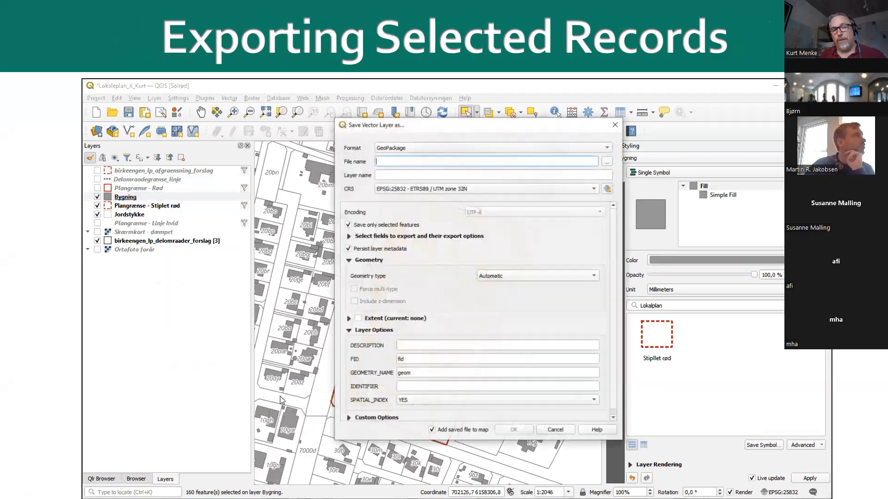
left_click(606, 162)
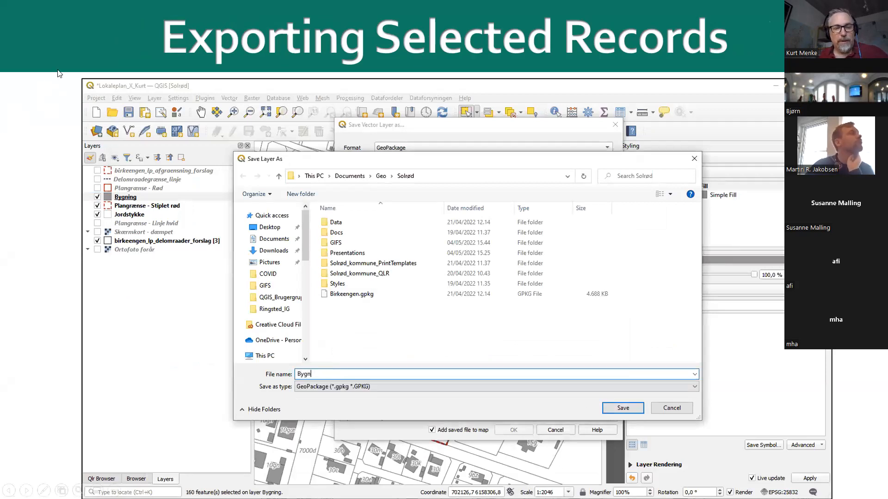
key("Escape")
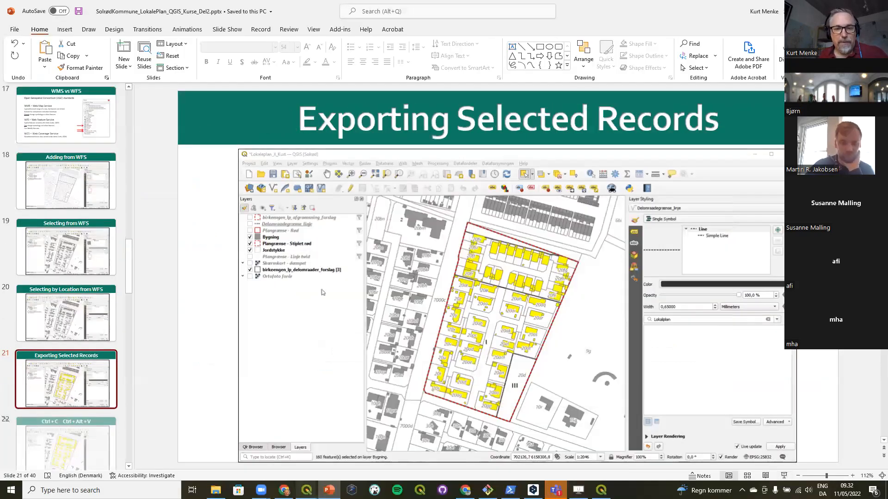
Step: Switch back to QGIS and select the Bygning buildings in the northern part of the plan area by rectangle
mouse_move(306, 490)
left_click(259, 458)
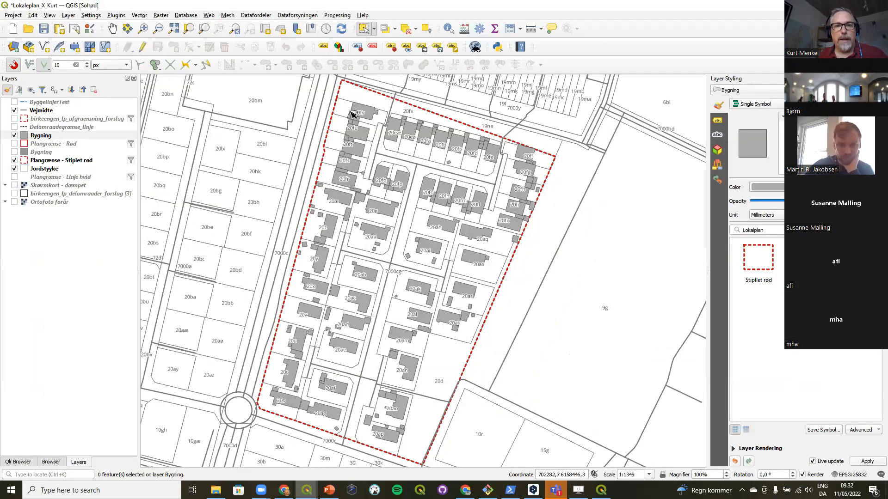
left_click_drag(344, 102, 564, 344)
left_click_drag(276, 183, 481, 442)
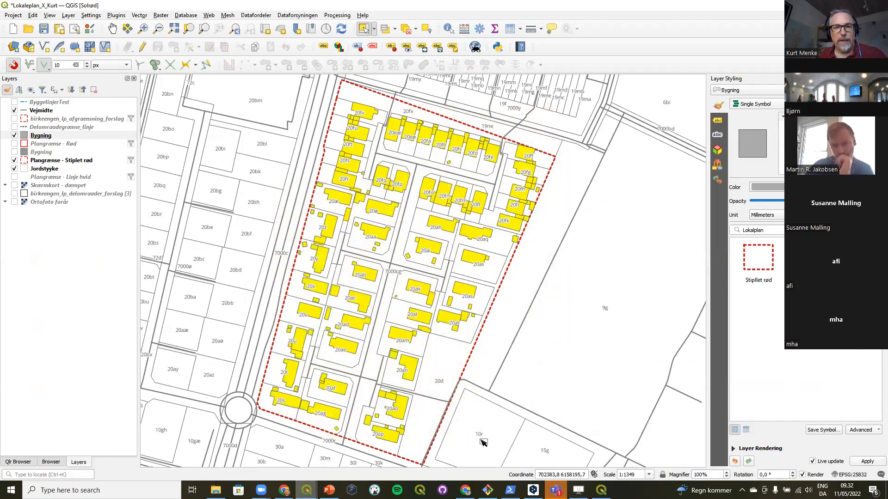
left_click_drag(328, 105, 571, 291)
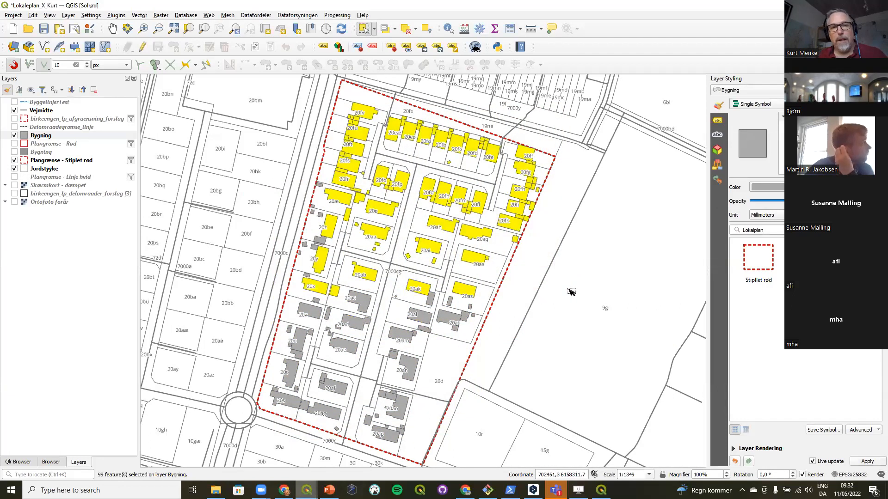
Step: Start exporting only the selected Bygning features and set the output format to ESRI Shapefile
right_click(47, 136)
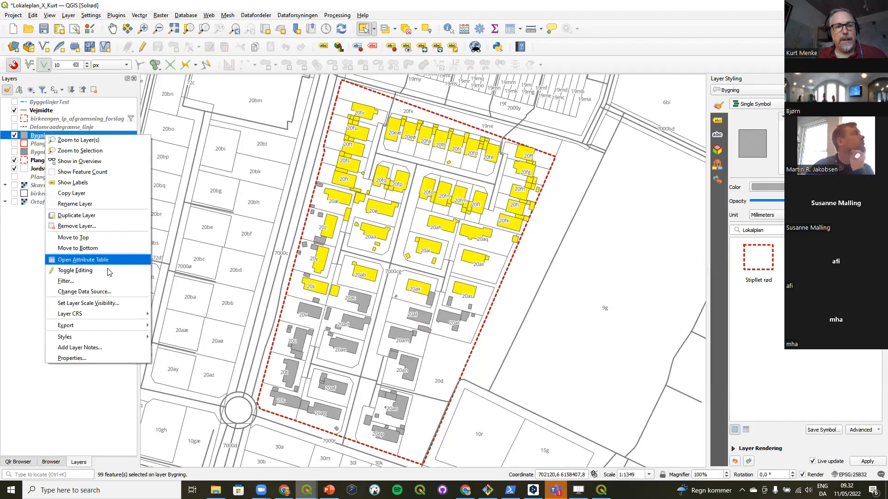
mouse_move(126, 329)
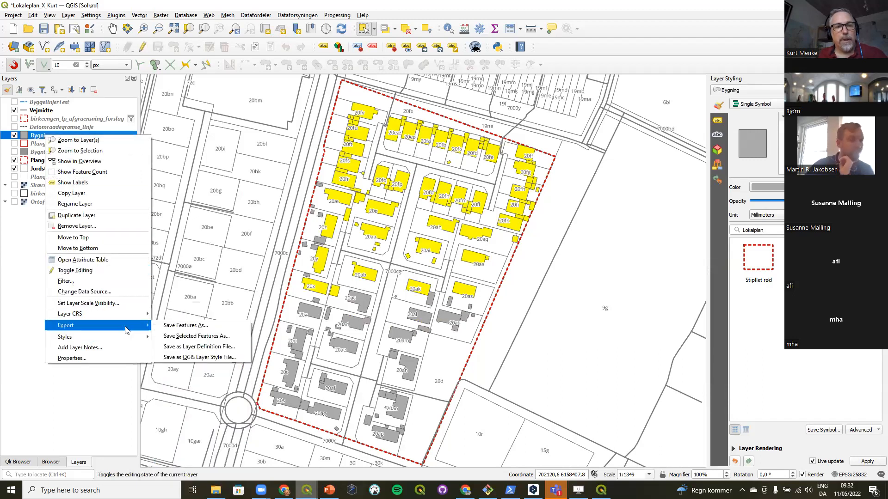
left_click(174, 337)
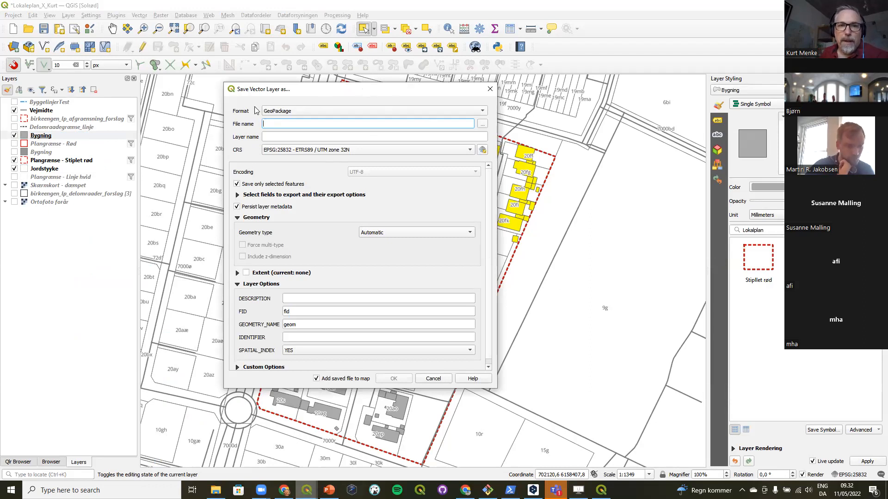
left_click(301, 110)
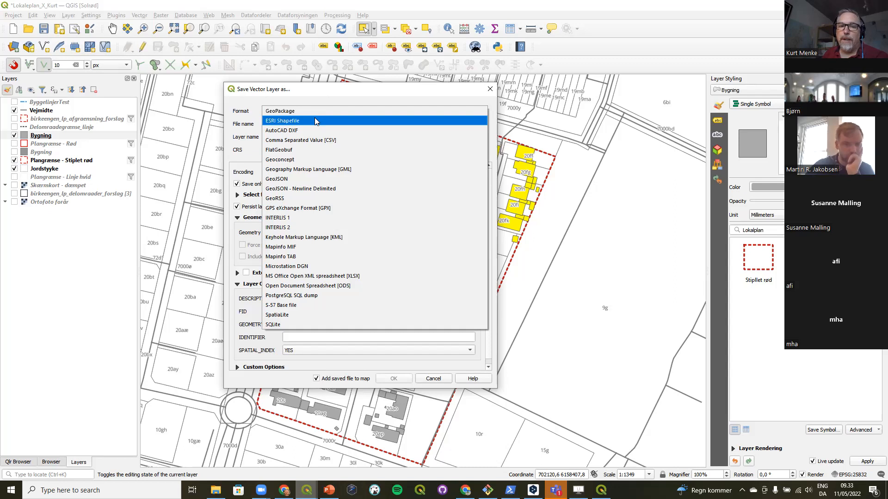
left_click(282, 121)
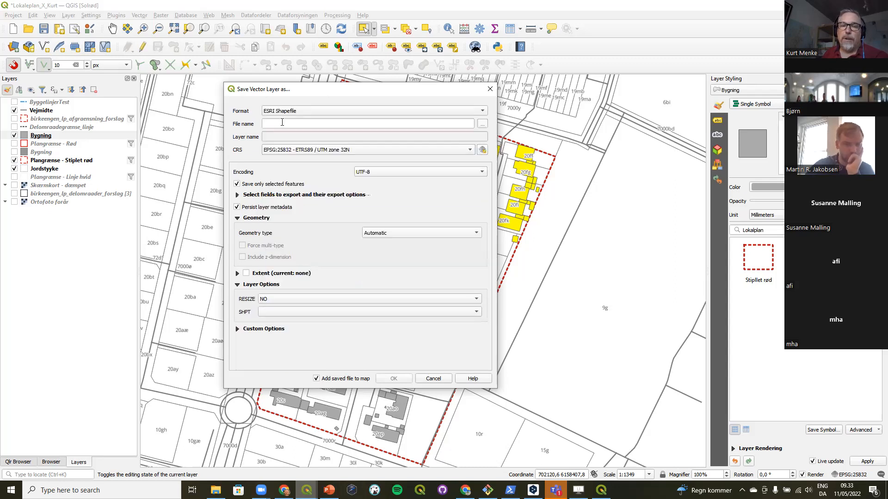
Step: Set the export's output file to Bygning.shp in the Solrød folder
left_click(484, 124)
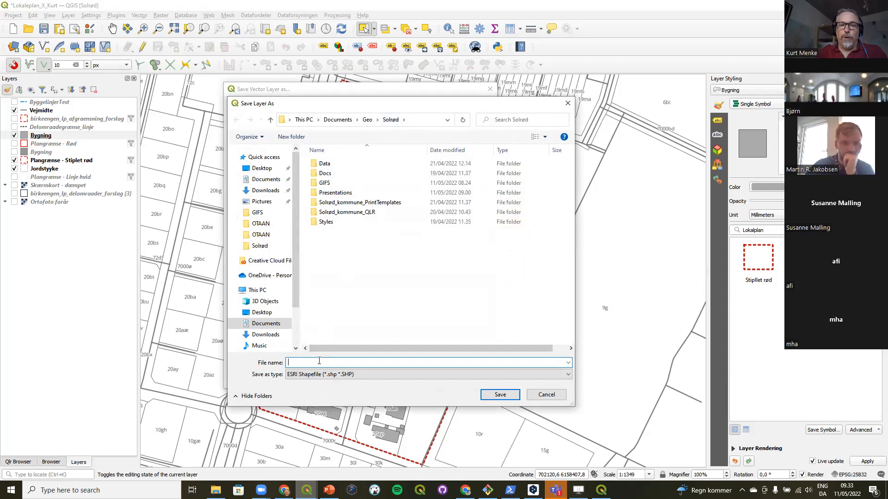
type("Bygnion")
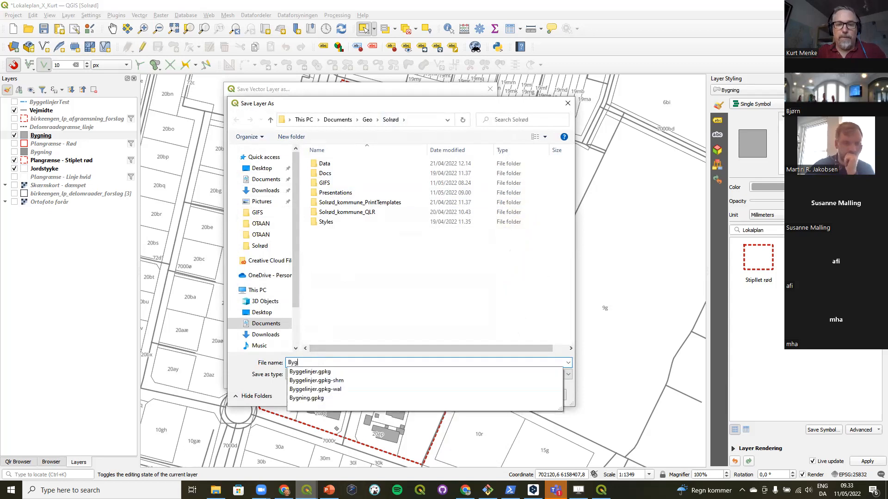
key("BackSpace")
key("BackSpace")
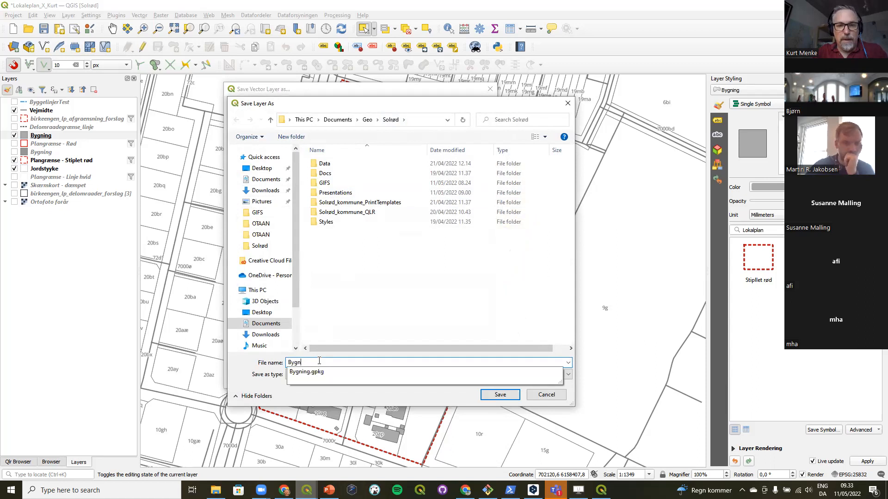
left_click(499, 394)
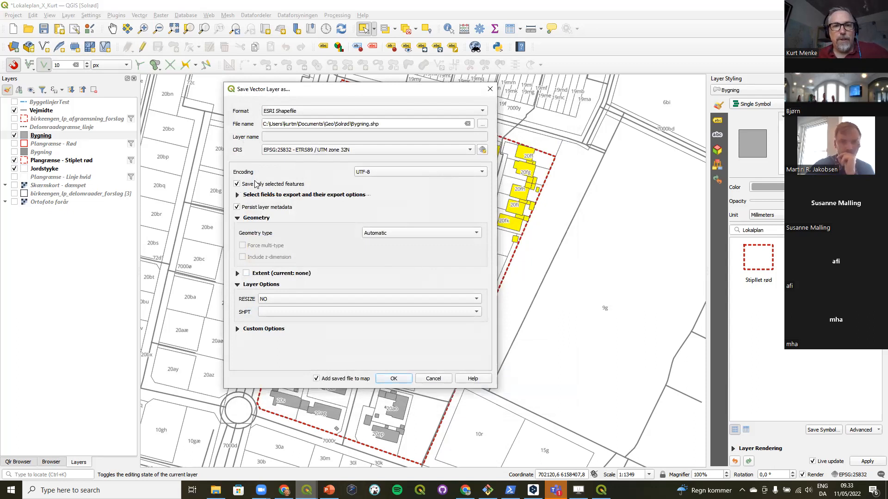
Step: Run the shapefile export and hide the exported Bygning layer, leaving the original Bygning layer visible
left_click(394, 378)
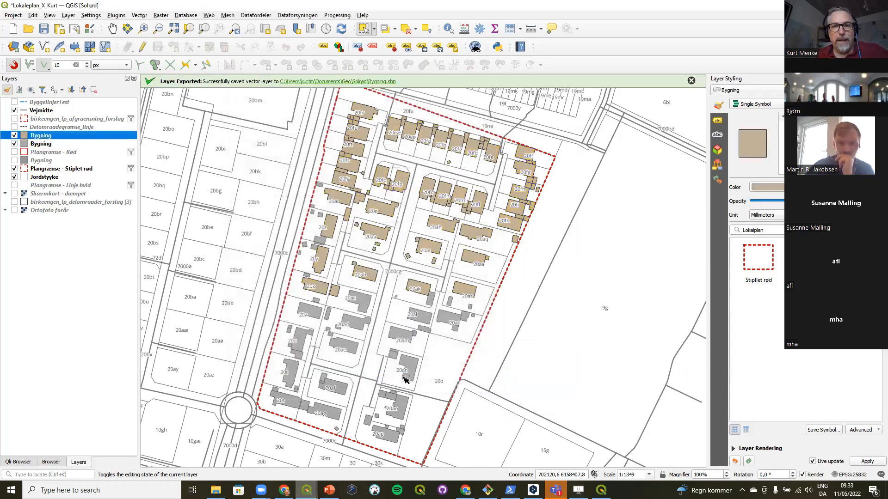
left_click(15, 144)
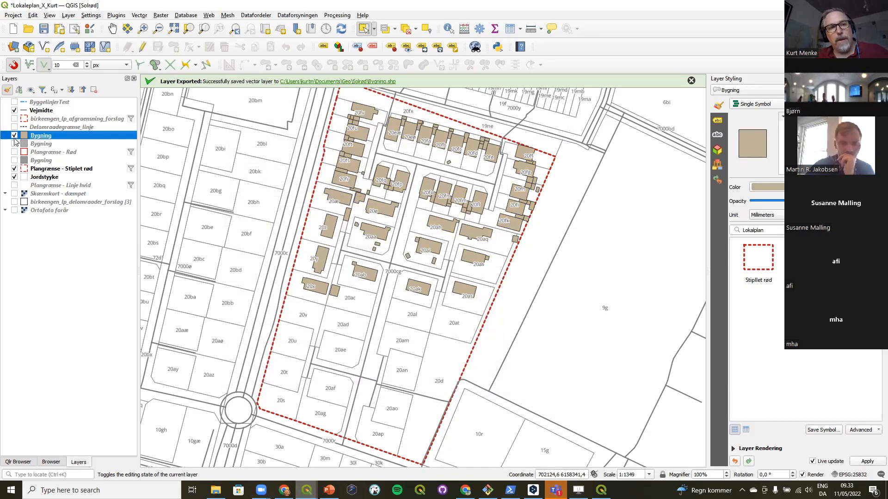
left_click(14, 136)
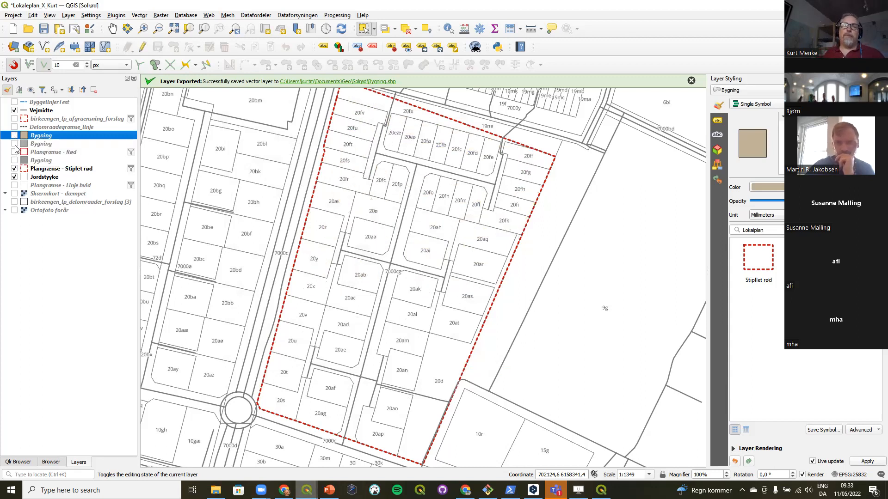
left_click(14, 145)
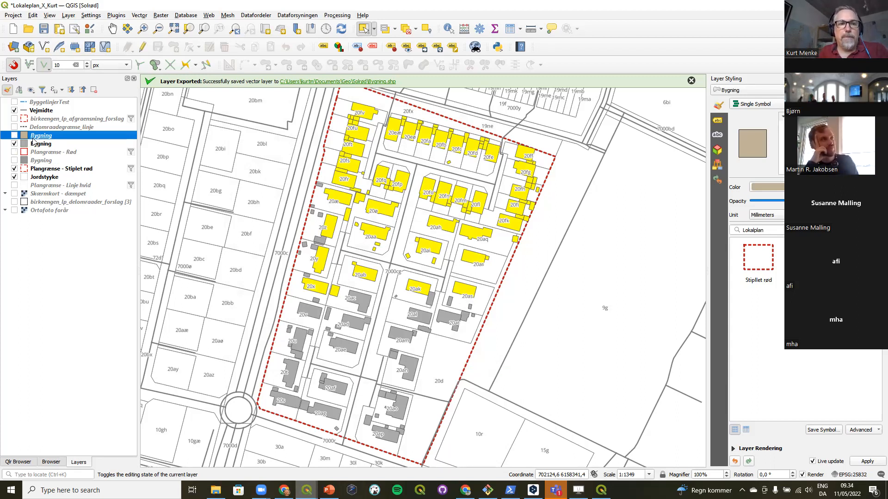
Step: Start exporting only the selected features of the original Bygning layer and set the output format to GeoPackage
left_click(32, 146)
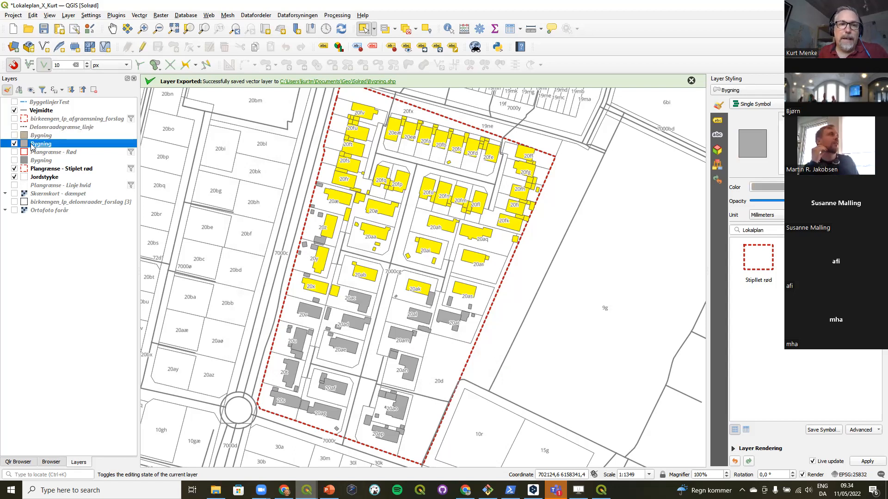
right_click(32, 145)
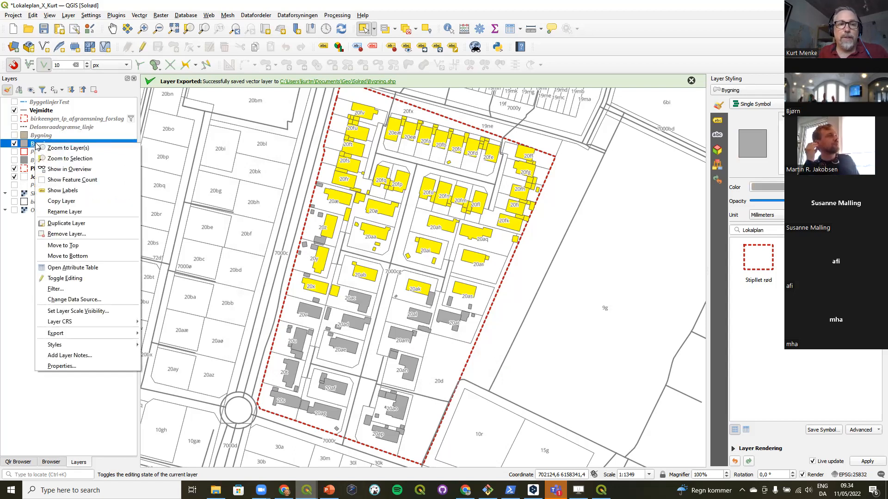
mouse_move(116, 333)
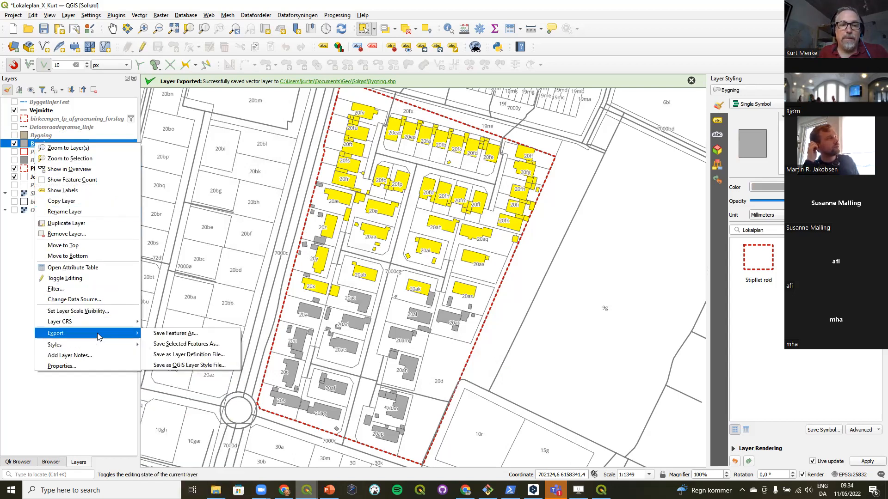
left_click(174, 345)
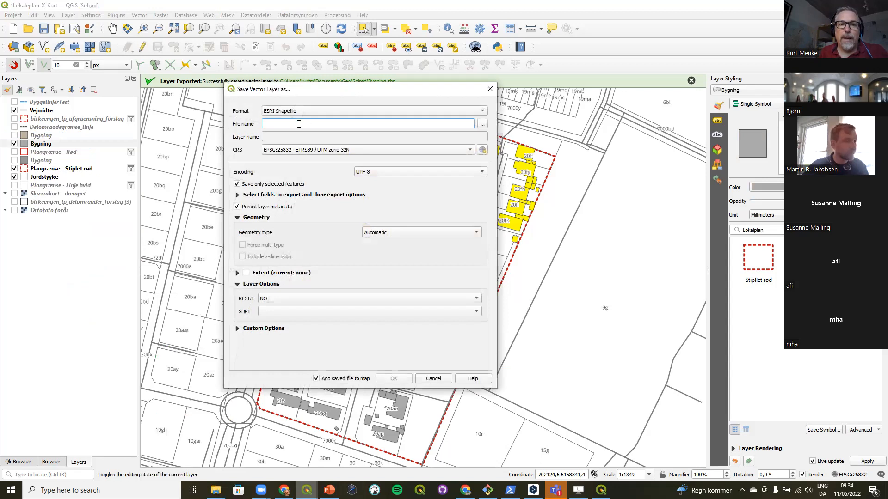
left_click(309, 114)
left_click(307, 105)
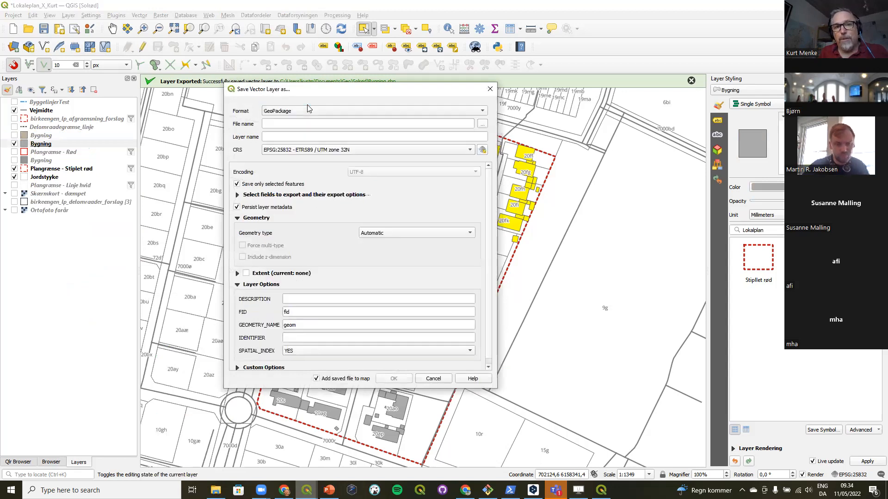
Step: Set the export's output file to a GeoPackage named demo in the Solrød folder
left_click(481, 124)
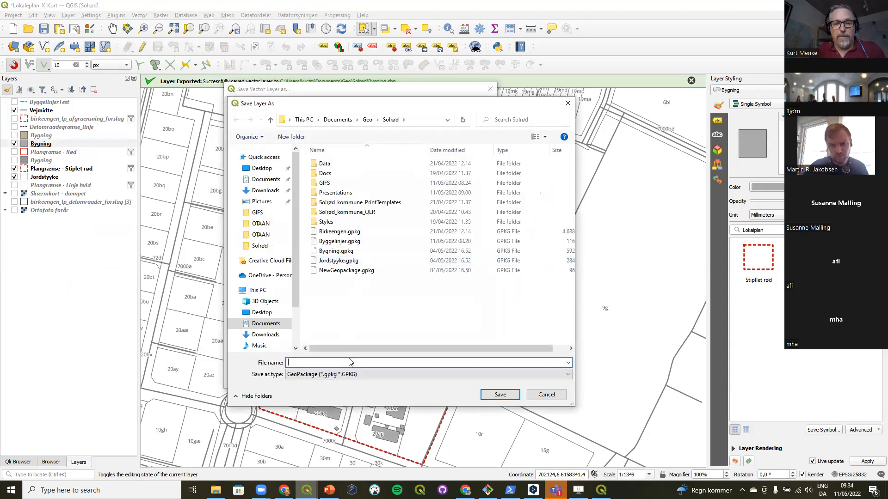
type("demo")
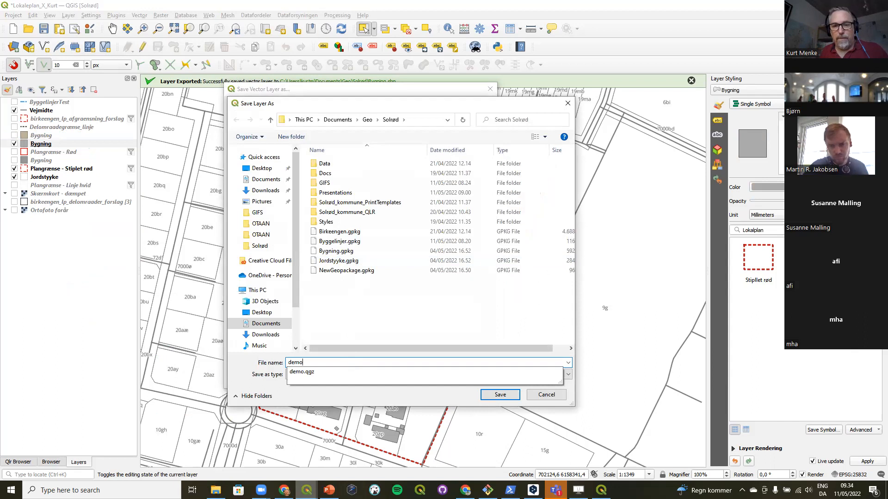
left_click(332, 402)
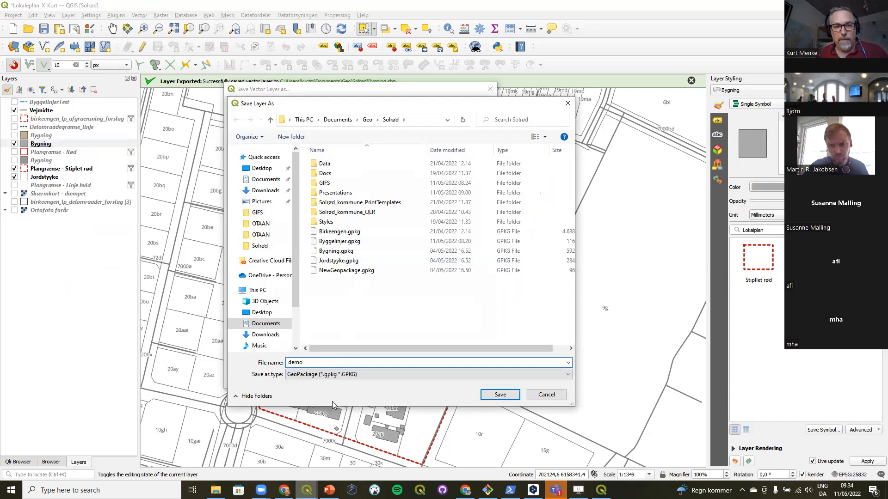
left_click(496, 397)
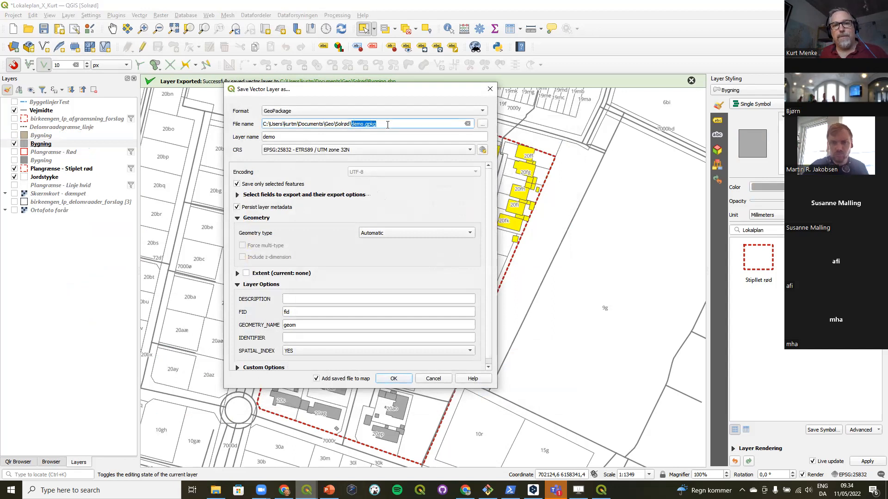
Step: Name the GeoPackage layer bygning and run the export of the selected features
double_click(270, 137)
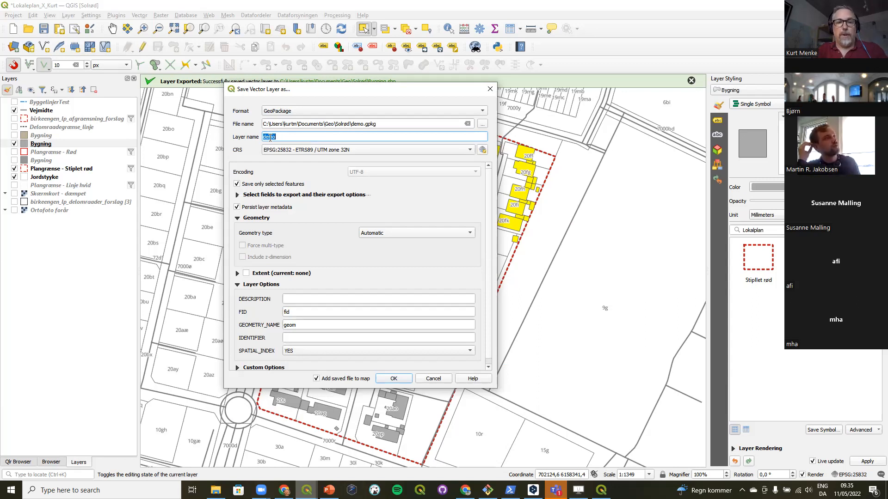
type("by")
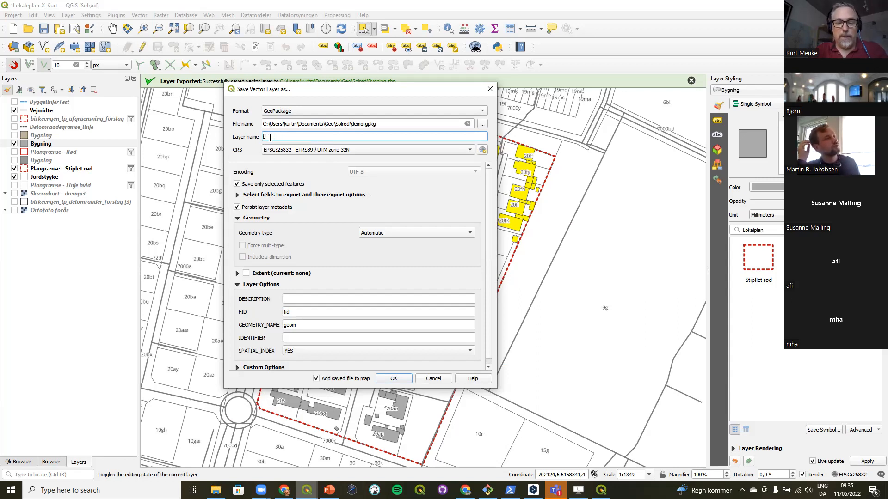
type("gning")
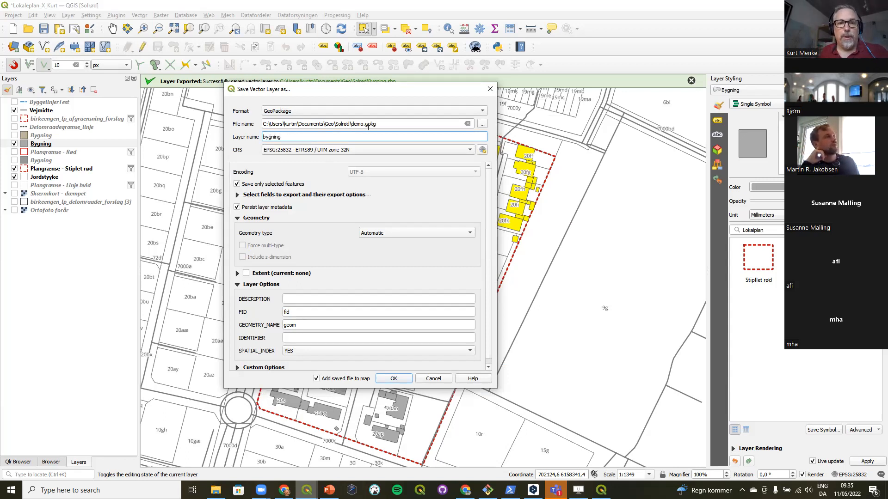
left_click(393, 378)
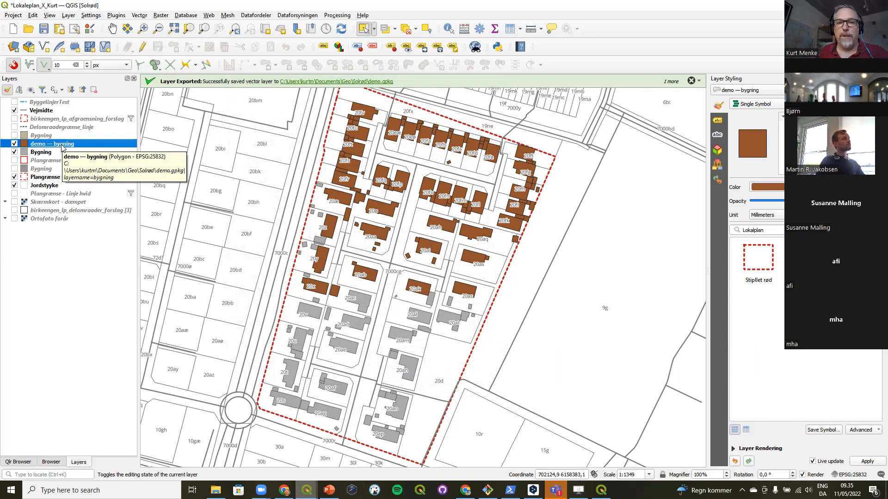
Step: Examine the original Bygning layer's attribute table, enlarging the window and widening the registreringsspecifikation column to read its full field name
left_click(41, 156)
left_click(513, 32)
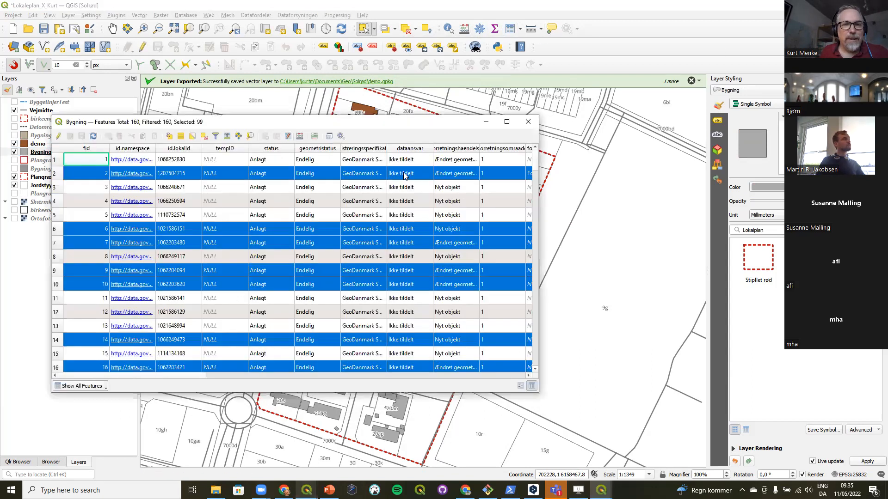
left_click_drag(539, 213, 779, 210)
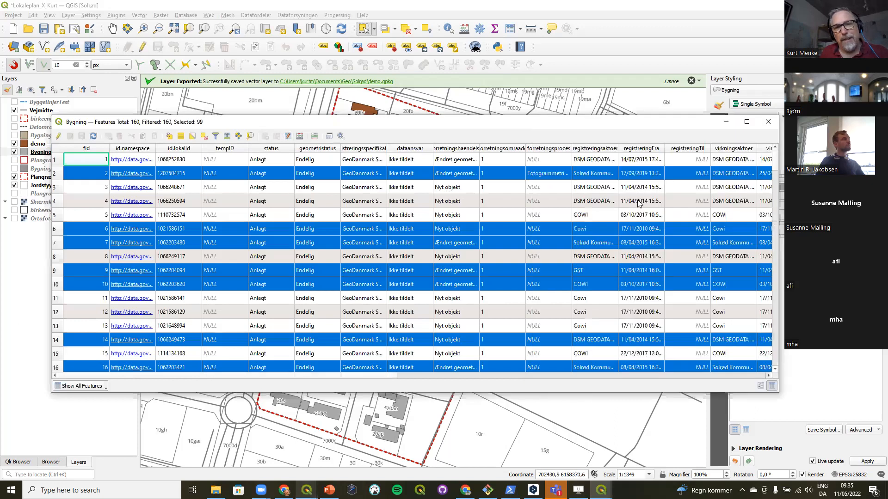
double_click(387, 148)
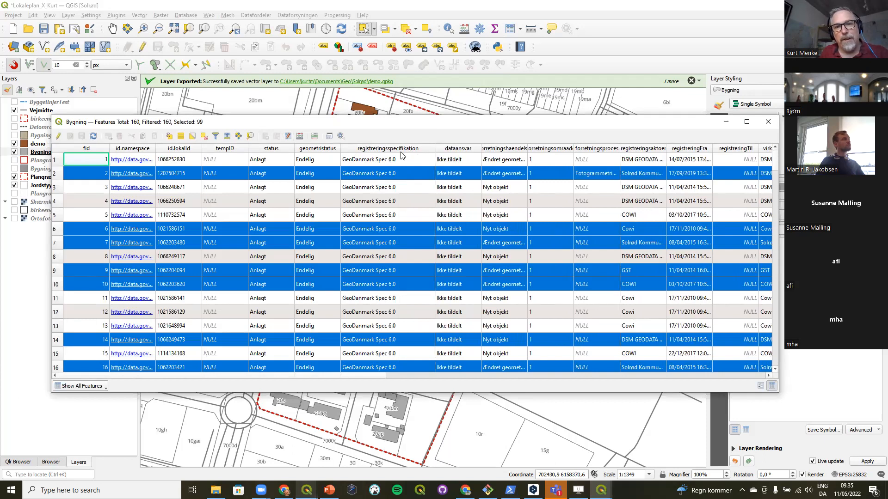
left_click(769, 123)
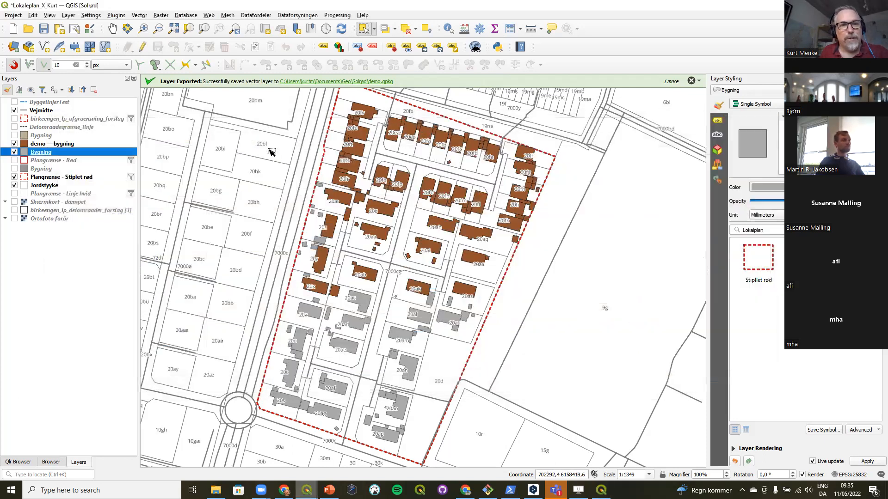
Step: Examine the field names in the attribute table of the Bygning layer exported as a shapefile
left_click(40, 135)
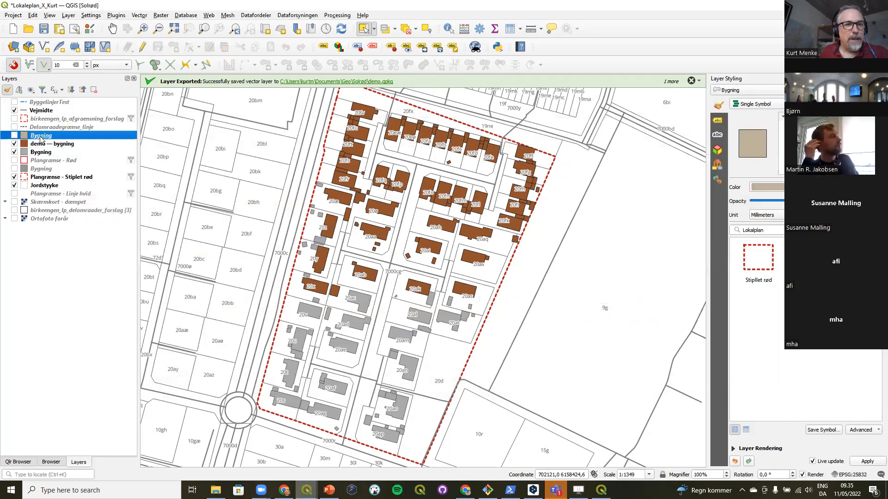
left_click(510, 29)
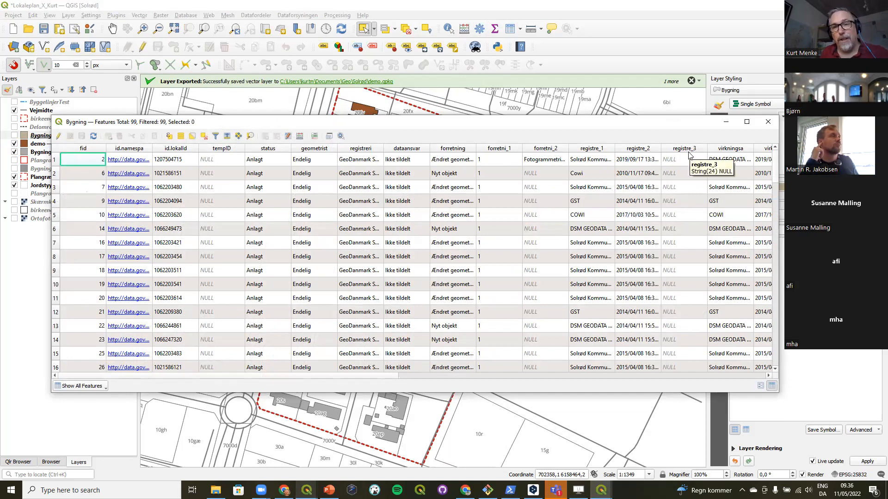
left_click(768, 121)
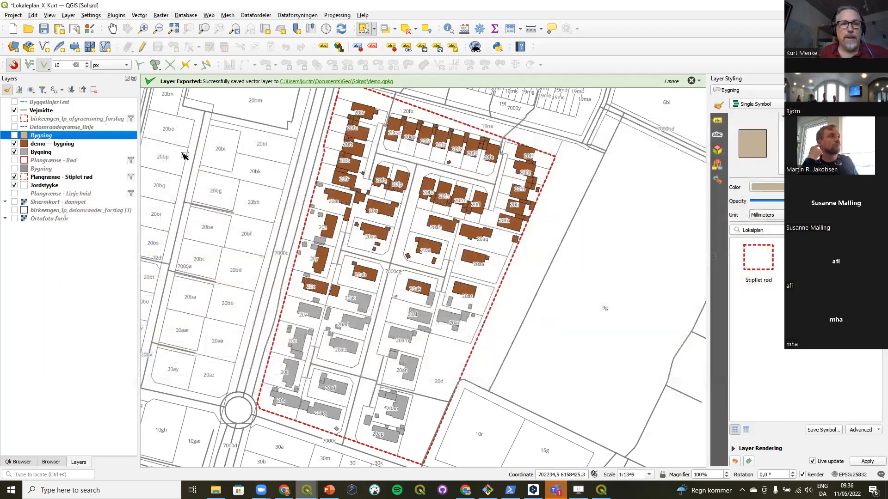
Step: Examine the attribute table of the demo — bygning layer, widening several columns to read their full field names
left_click(69, 144)
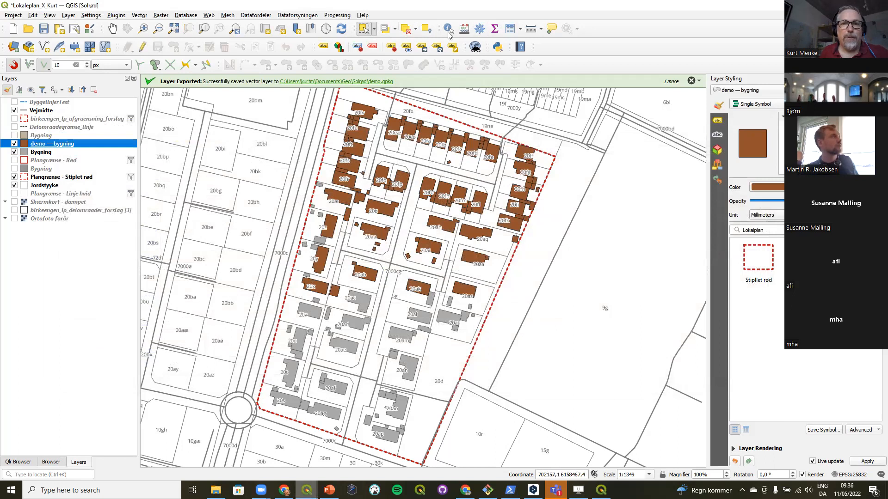
left_click(509, 29)
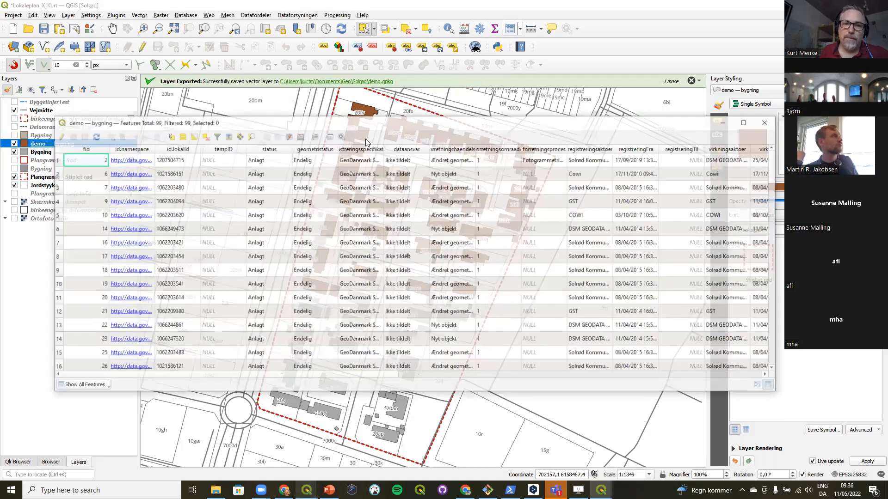
left_click_drag(384, 145, 431, 146)
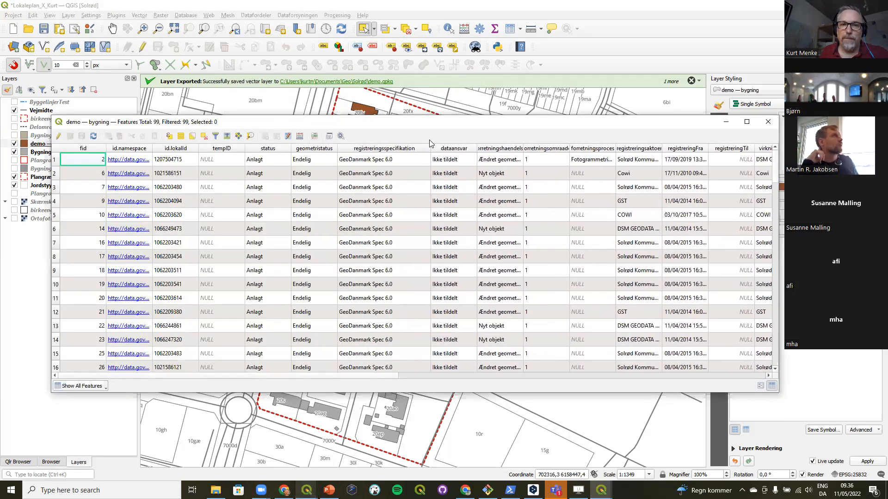
left_click_drag(523, 147, 703, 146)
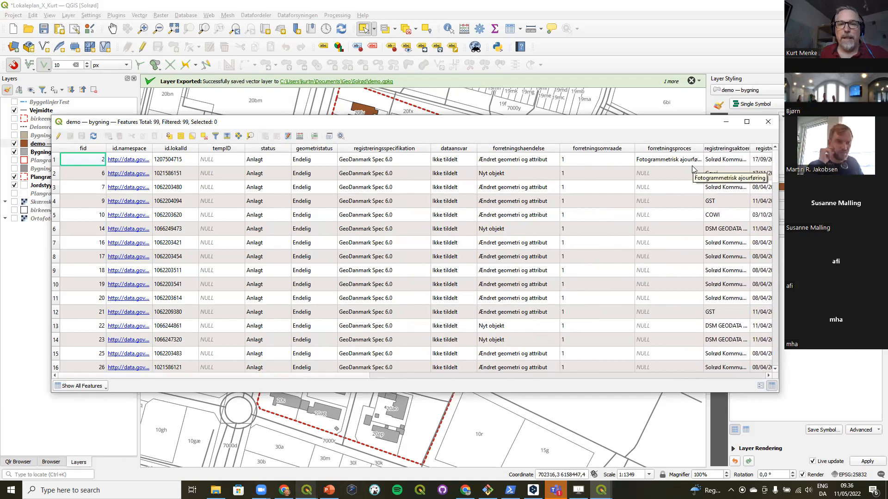
left_click(771, 125)
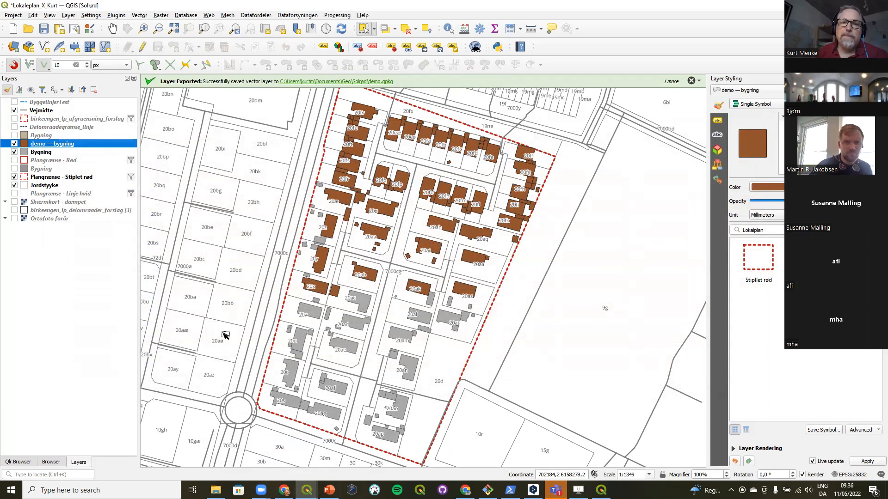
Step: Hide the demo — bygning layer and the Bygning layer beneath it, and show the Bygning layer below Plangrænse - Rød
left_click(374, 29)
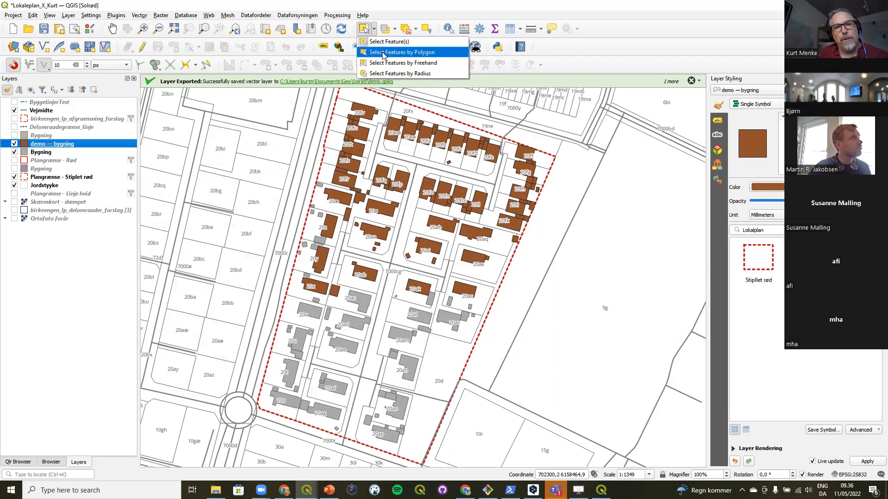
left_click(13, 146)
left_click(14, 153)
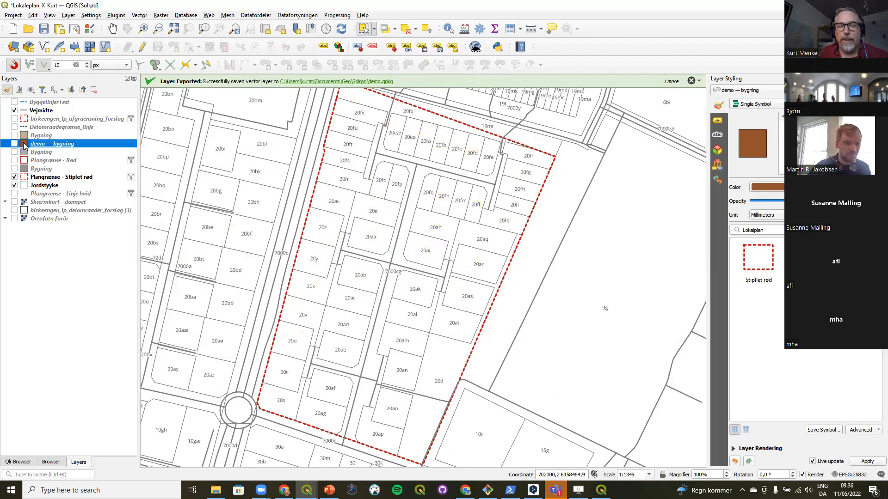
left_click(14, 169)
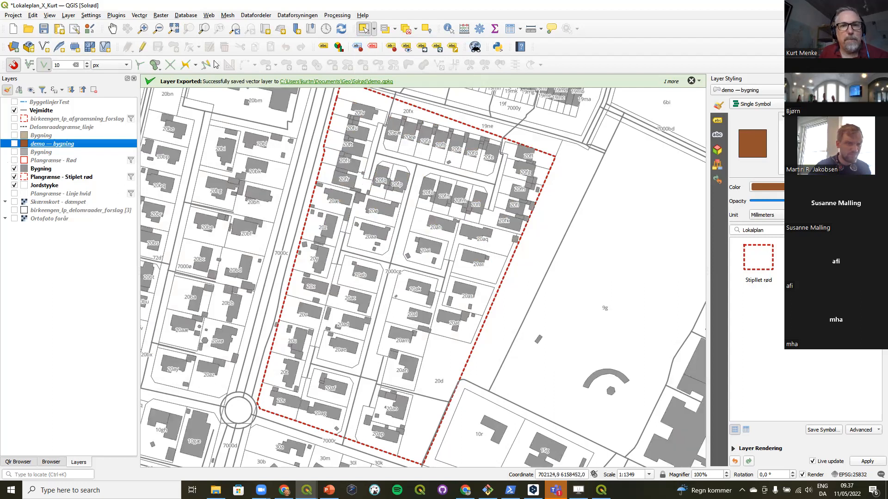
Step: Switch to Select Features by Polygon and try to select the buildings inside the dashed red plan boundary with demo — bygning active
left_click(374, 29)
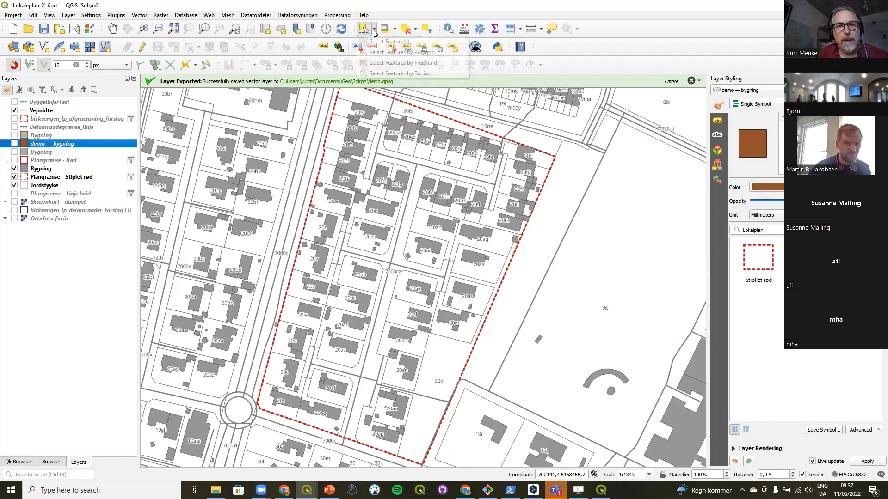
left_click(389, 52)
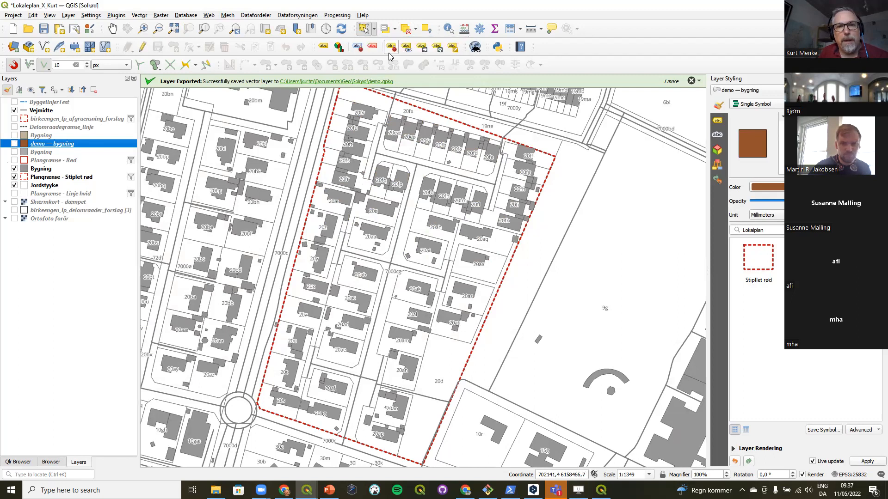
left_click(350, 95)
left_click(559, 150)
left_click(530, 255)
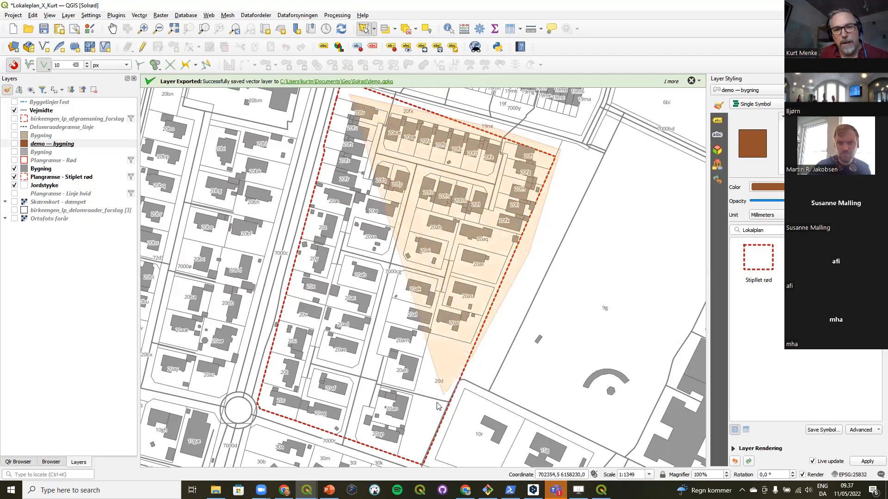
left_click(397, 463)
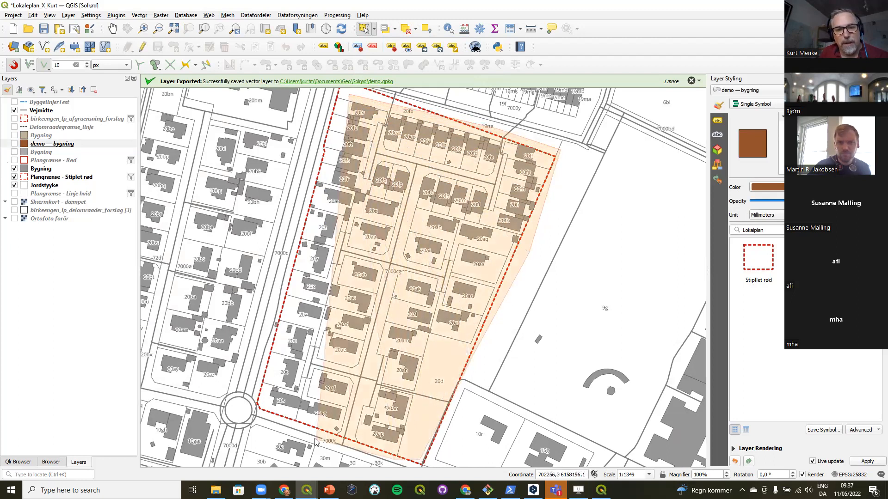
left_click(252, 409)
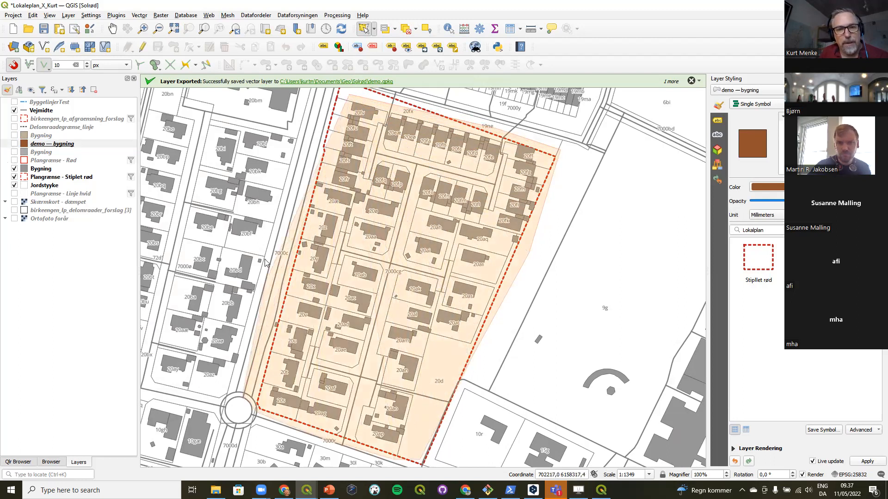
right_click(335, 95)
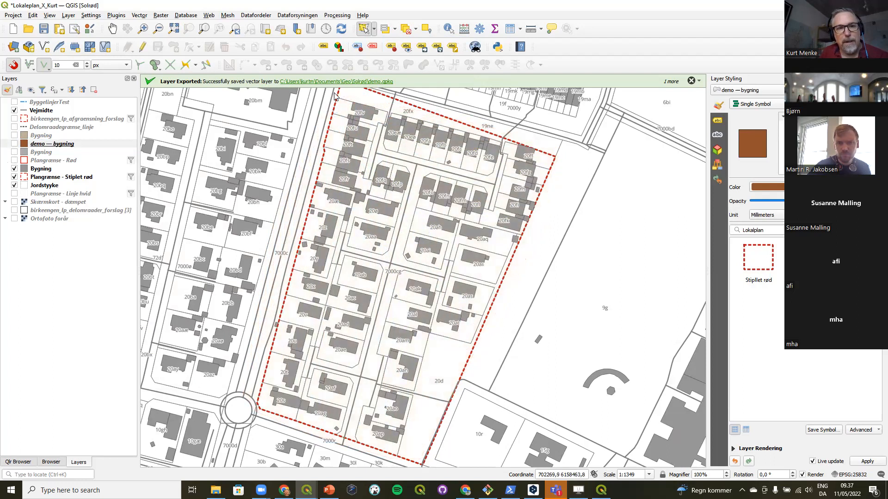
Step: Make the visible Bygning layer active and select its buildings by drawing a polygon around the dashed red plan boundary
left_click(45, 169)
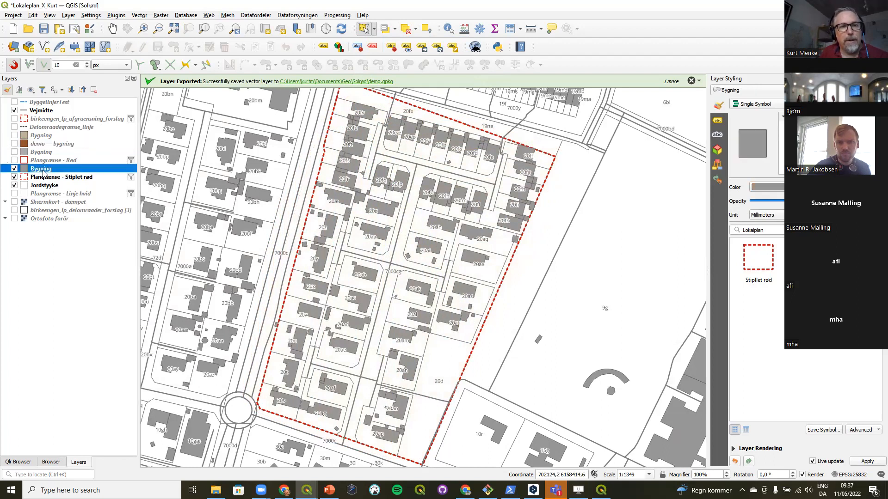
left_click(360, 93)
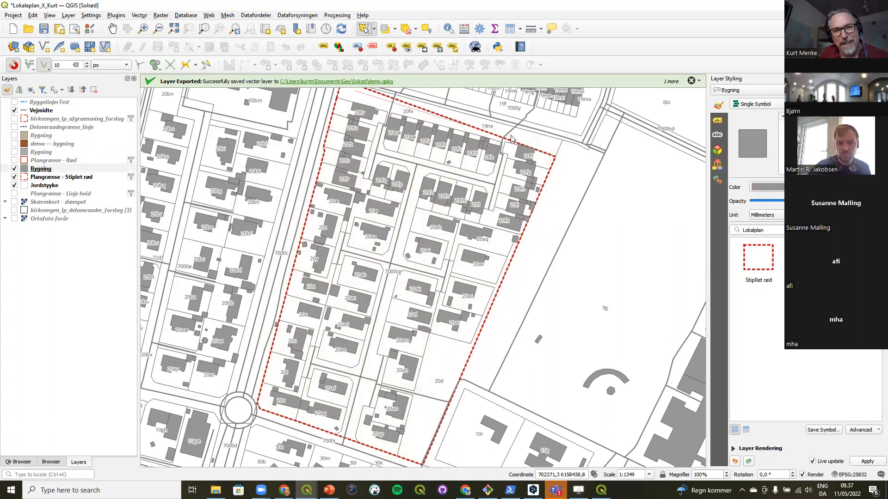
left_click(568, 157)
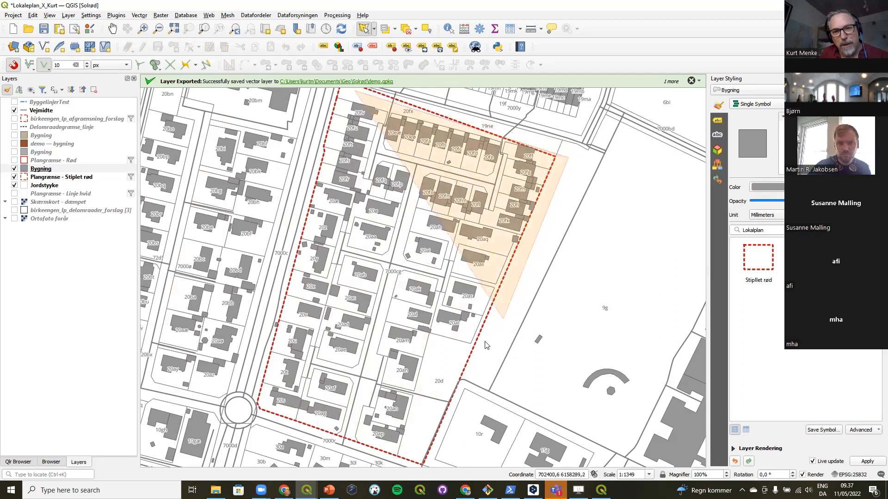
left_click(419, 463)
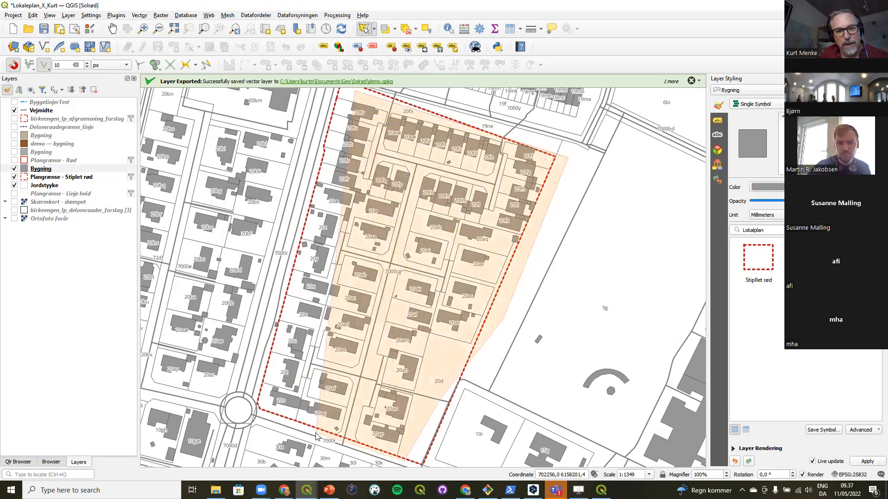
left_click(253, 408)
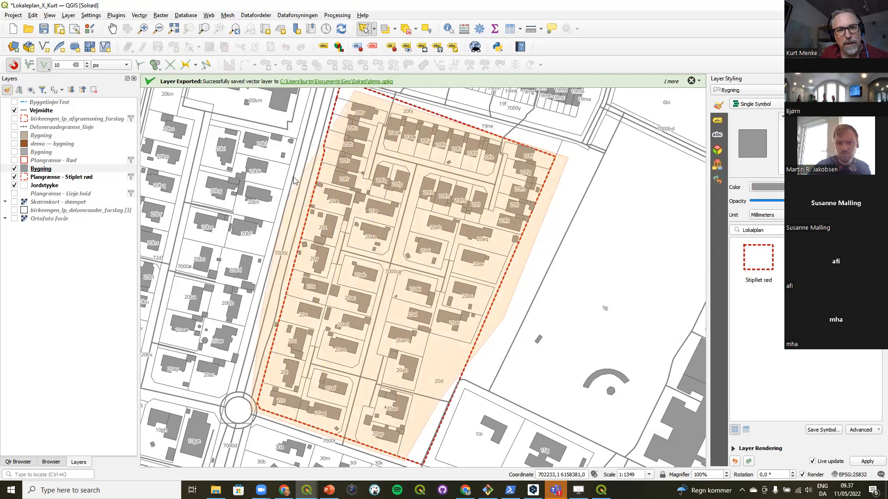
right_click(330, 104)
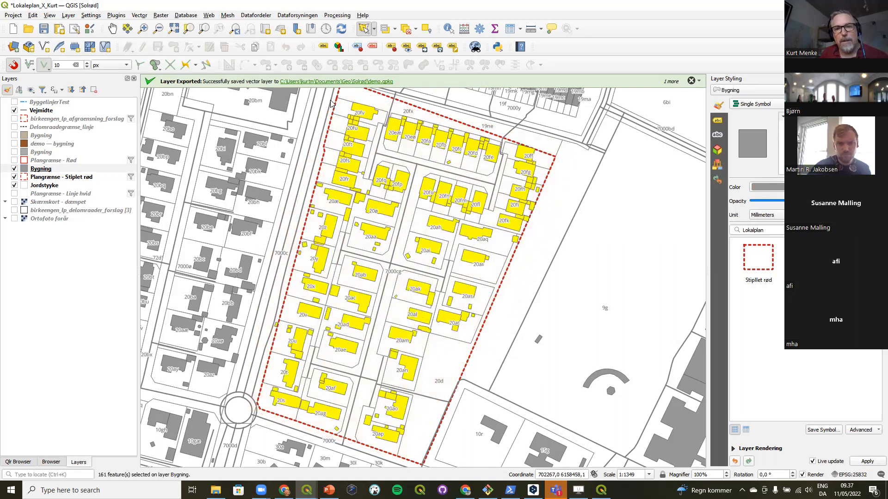
left_click(374, 32)
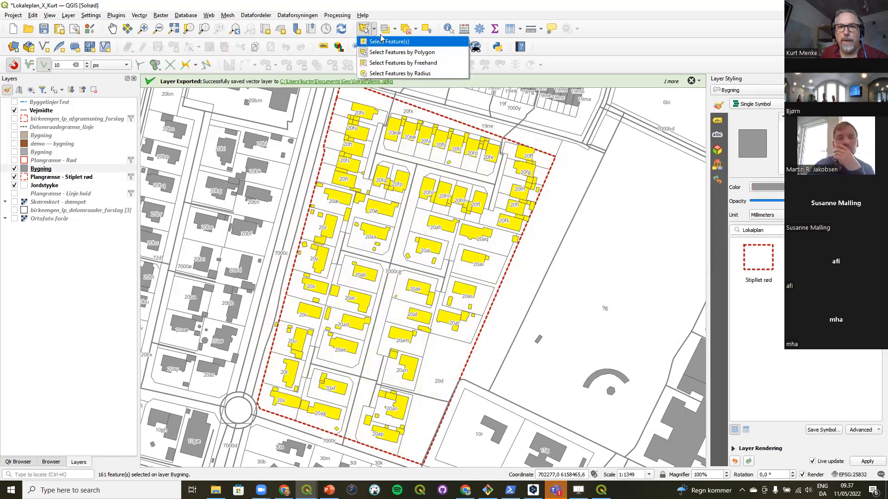
left_click(394, 12)
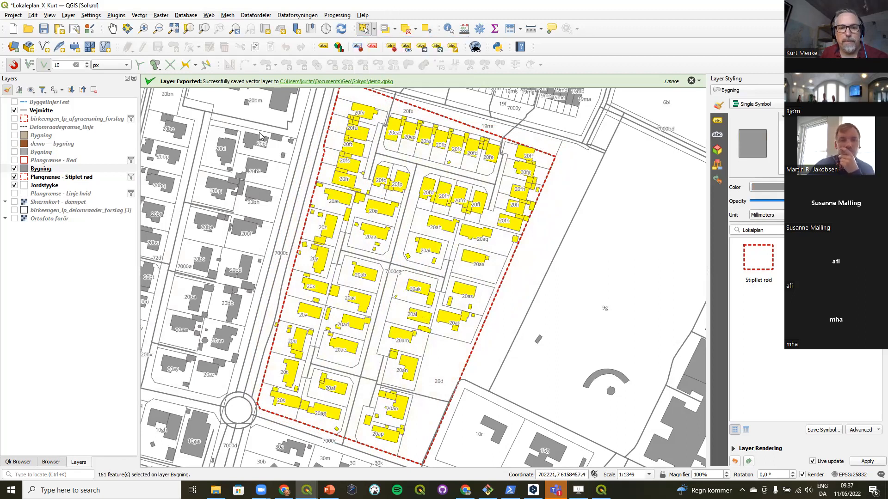
Step: Switch to the PowerPoint course deck and present slide 22 full screen, swapping presenter view and slide show
mouse_move(329, 490)
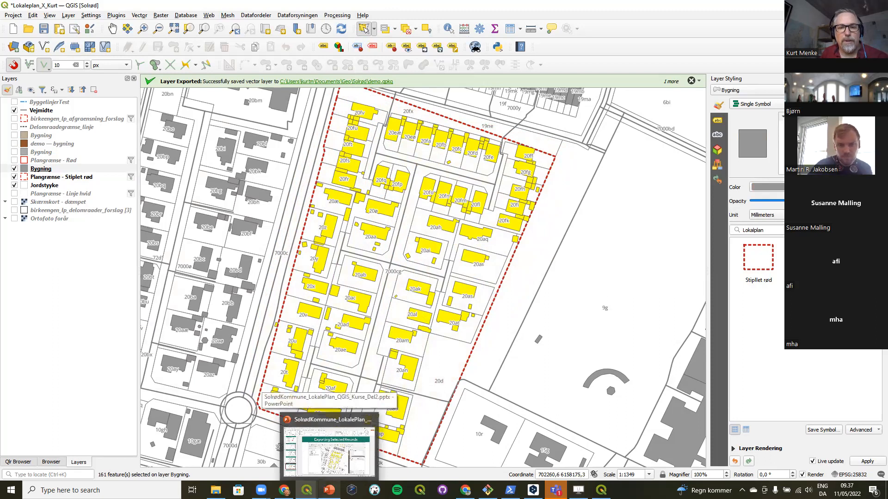
left_click(329, 461)
scroll(82, 415, "down", 3)
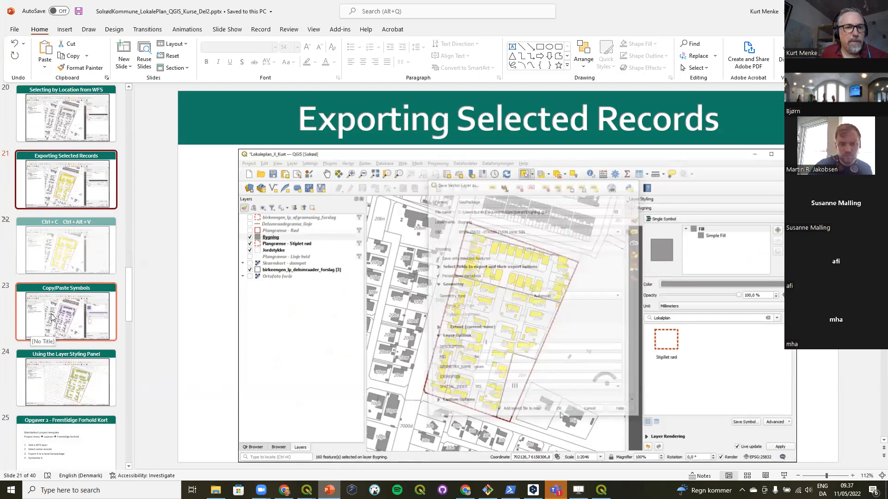
left_click(69, 254)
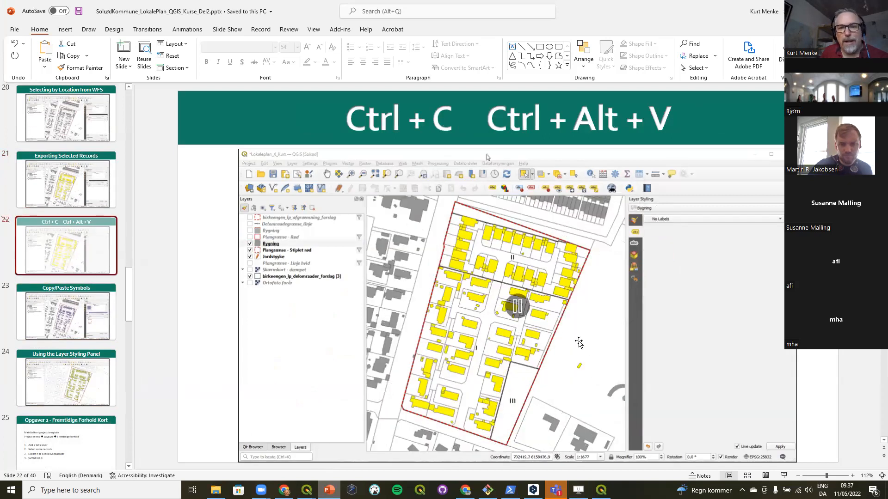
left_click(784, 478)
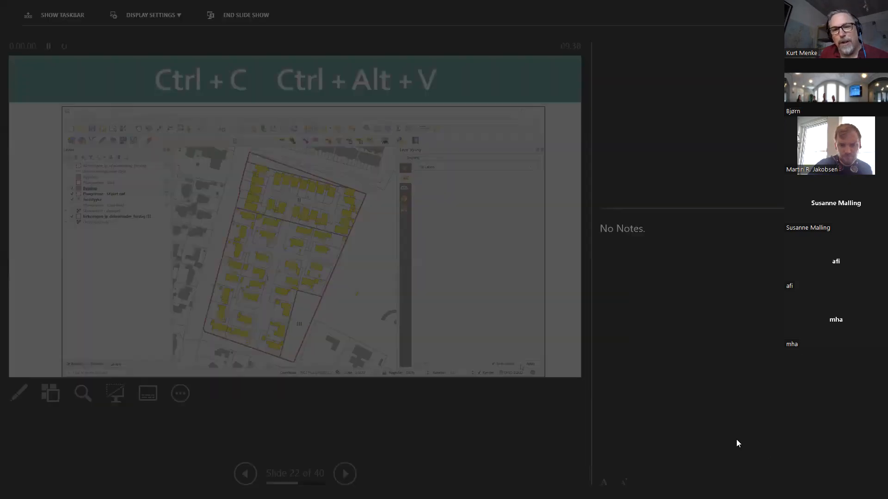
left_click(153, 18)
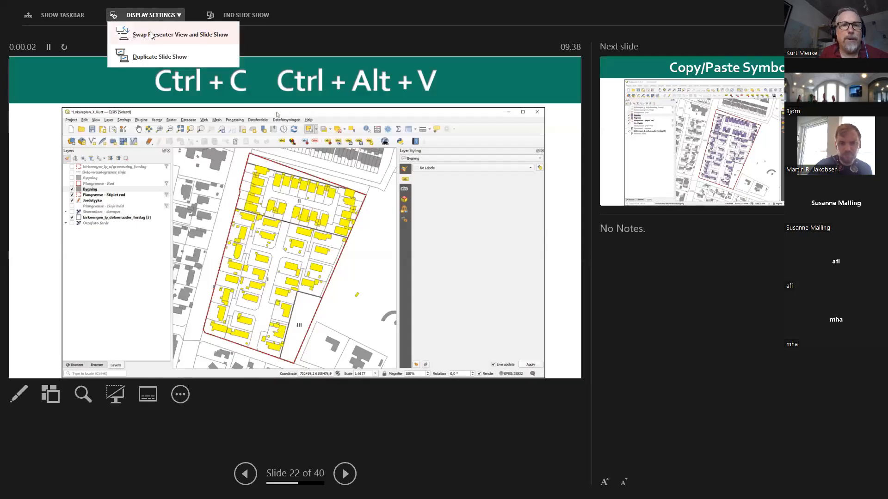
left_click(154, 32)
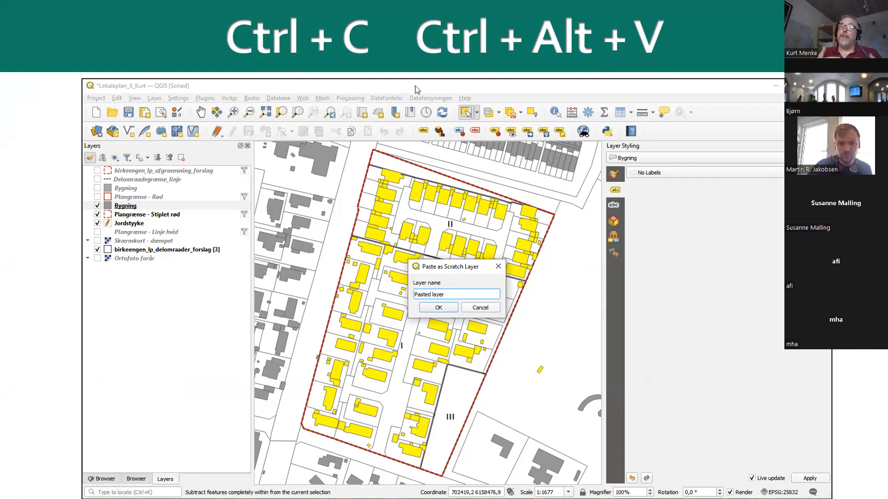
Step: Paste the copied Bygning buildings as a scratch layer named Pasted layer
left_click(448, 309)
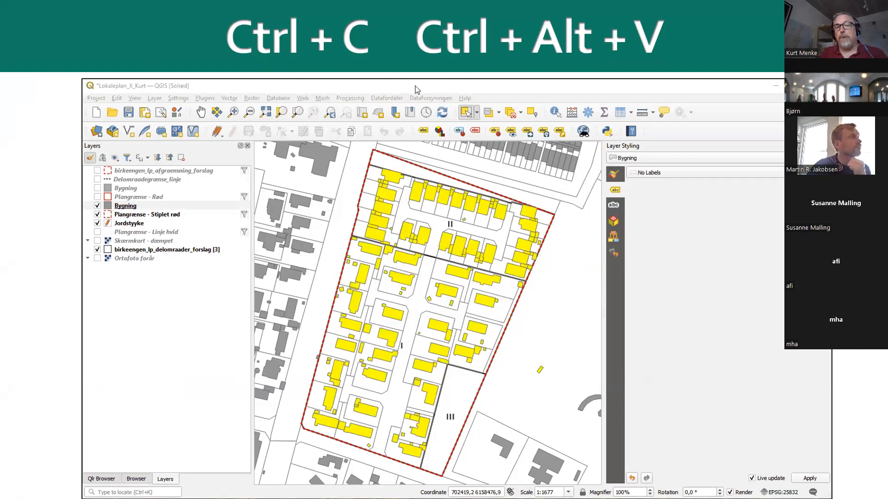
left_click(415, 86)
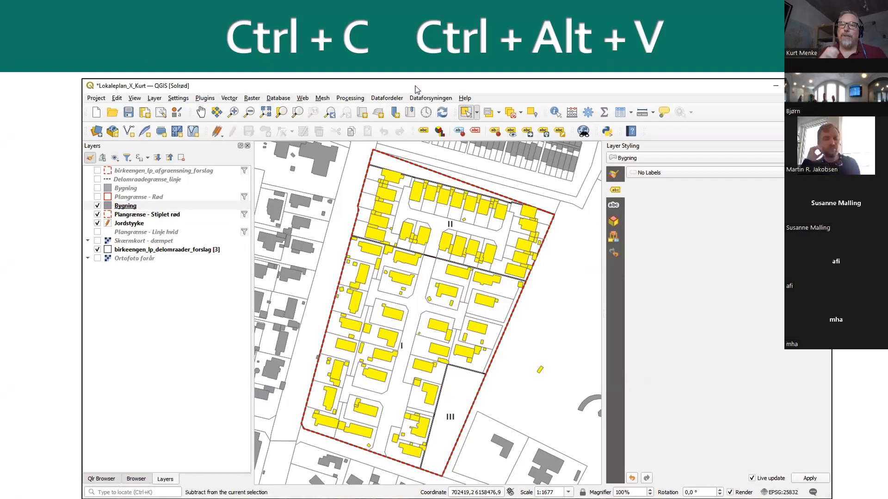
key("ctrl+alt+v")
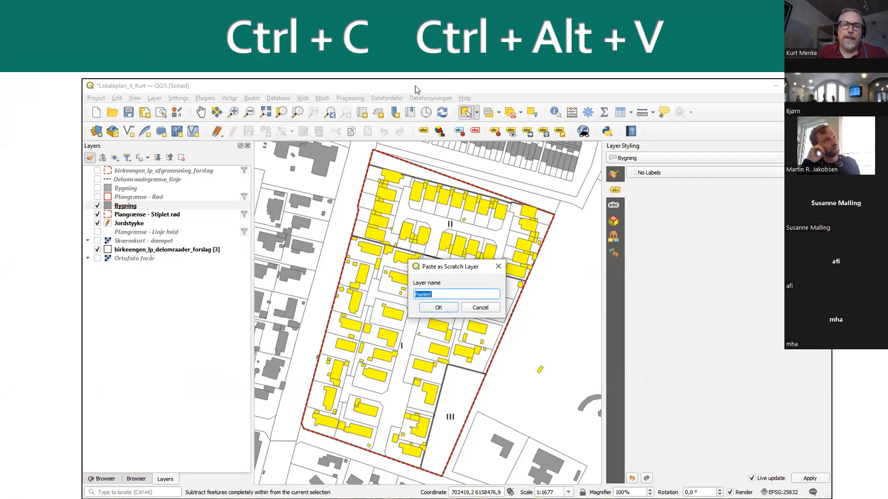
key("End")
type("layer")
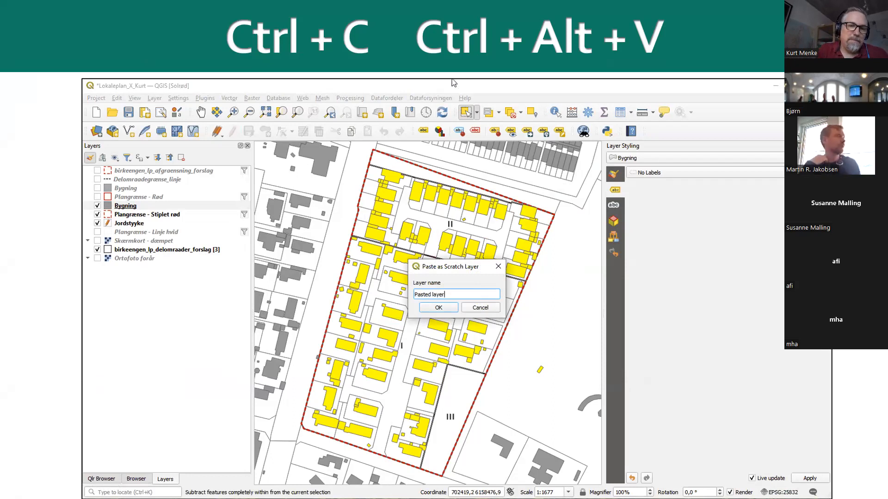
left_click(450, 308)
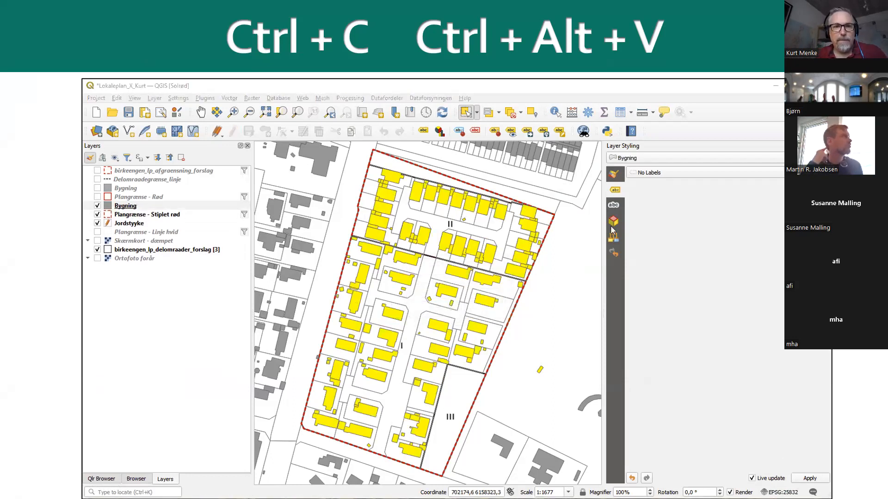
Step: End the slide show and present slide 23, Copy/Paste Symbols, full screen with presenter view and slide show swapped
key("Escape")
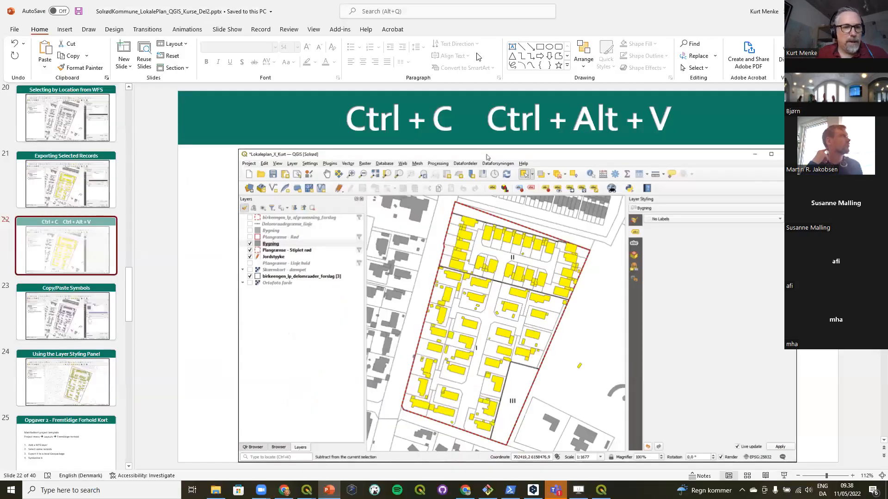
left_click(62, 314)
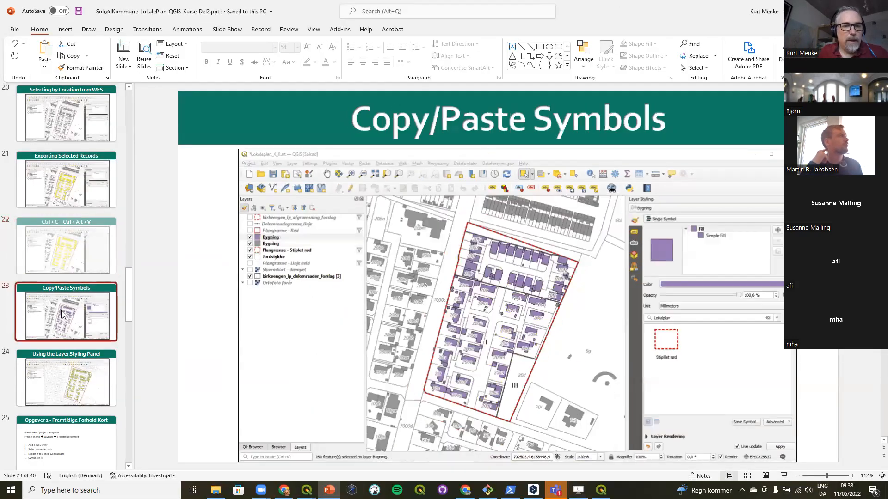
key("shift+F5")
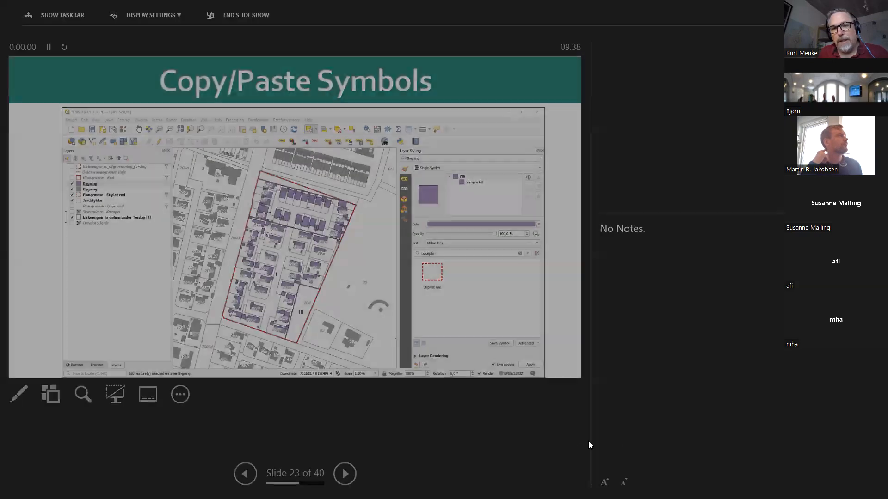
left_click(130, 16)
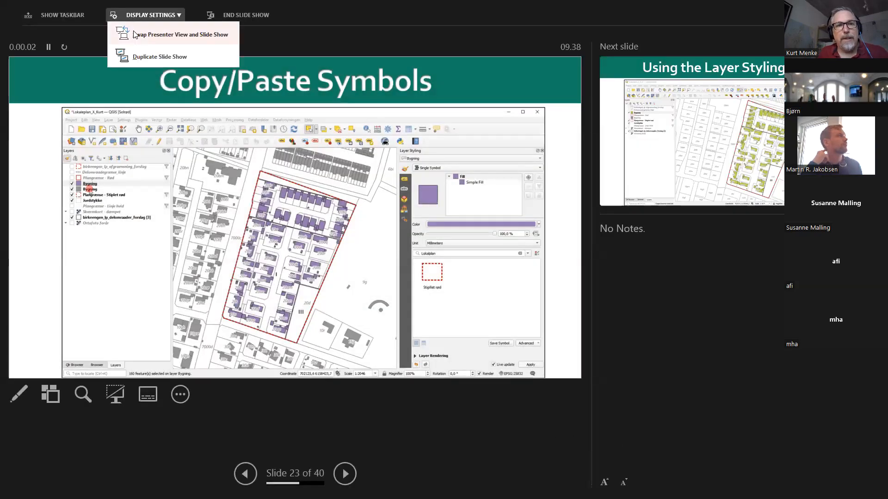
left_click(136, 33)
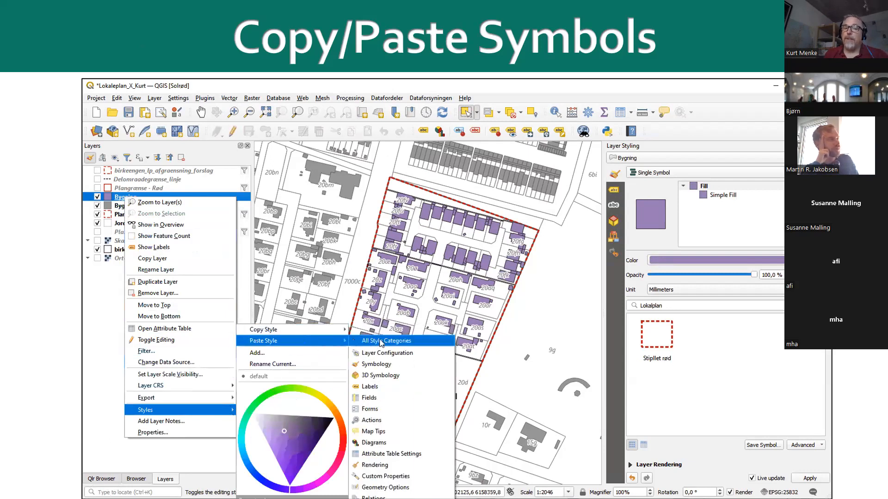
Step: Paste all style categories onto the purple Bygning layer, and copy all style categories from the grey Bygning layer
left_click(380, 341)
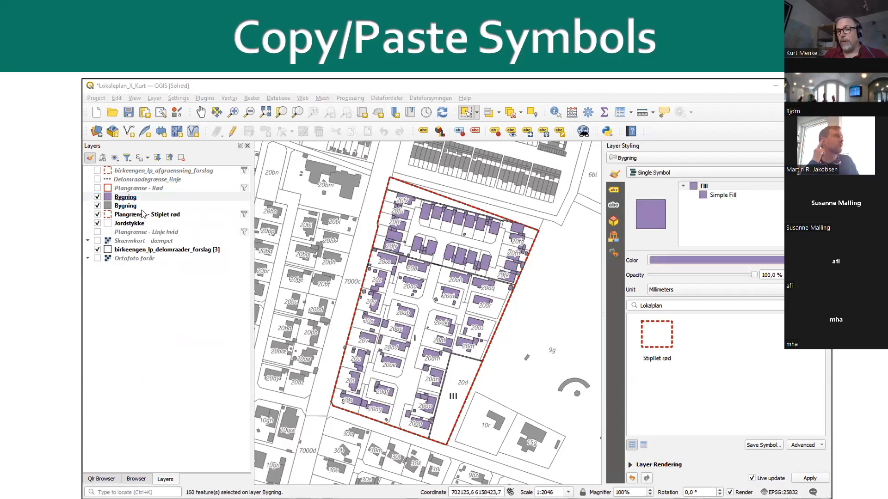
right_click(126, 207)
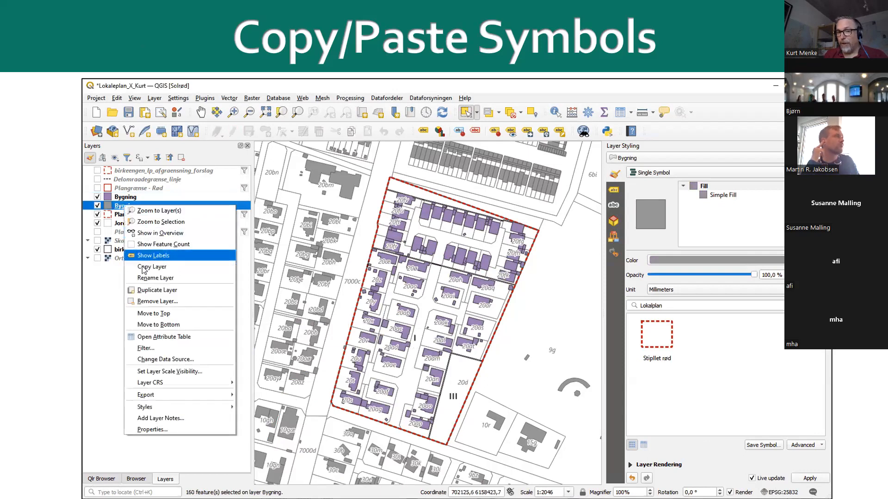
mouse_move(231, 407)
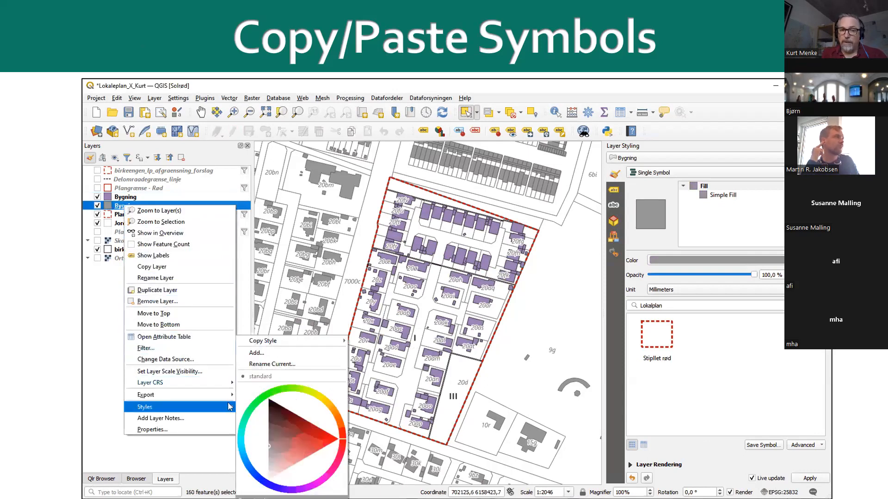
mouse_move(291, 343)
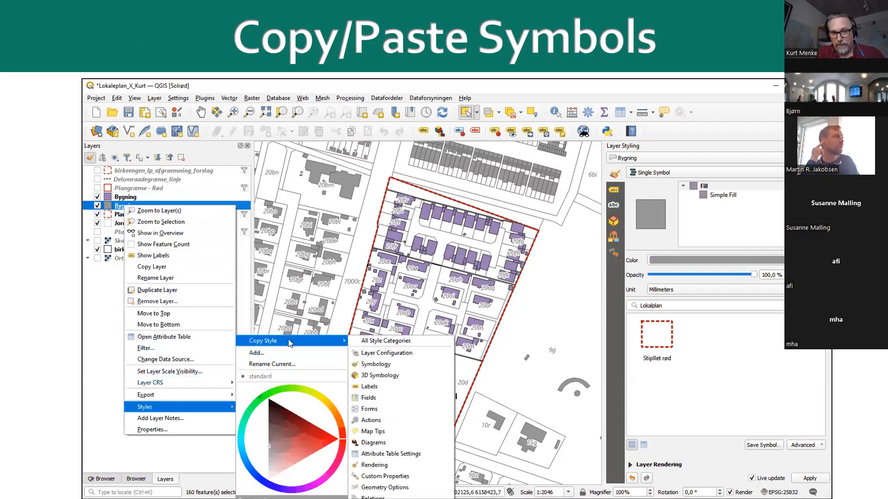
left_click(365, 342)
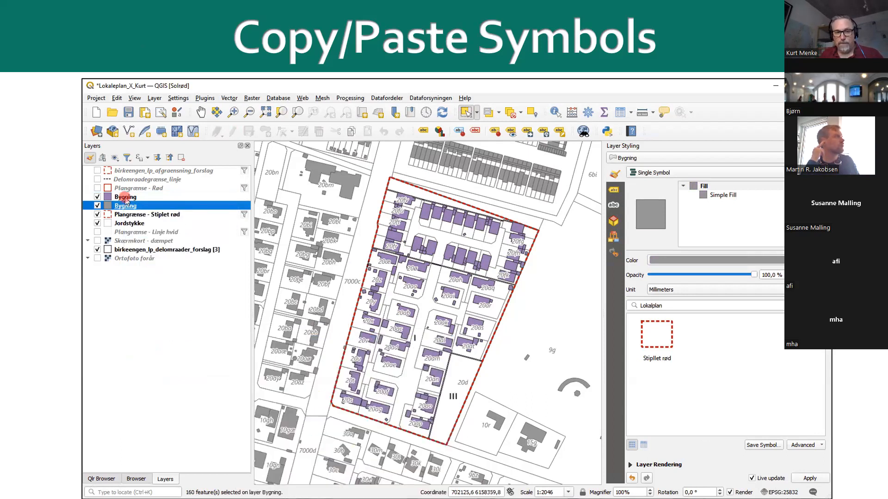
Step: End the slide show, then switch to the QGIS project and dismiss its layer export messages
right_click(126, 200)
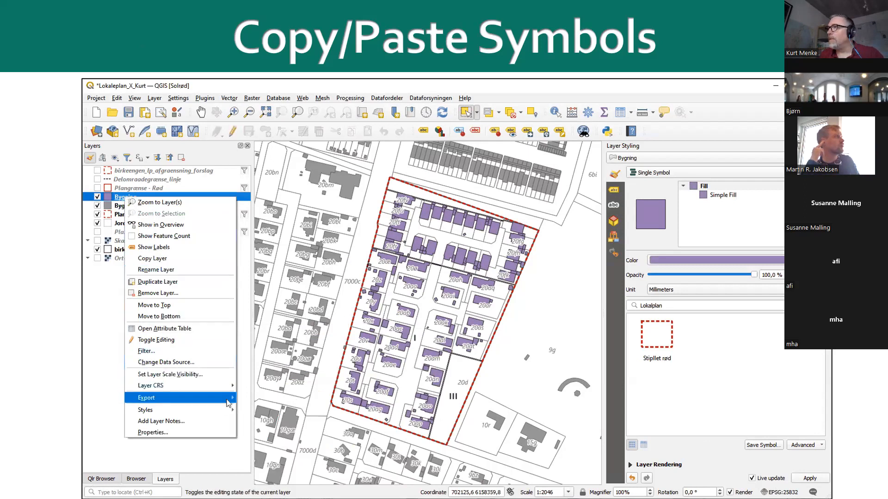
key("Escape")
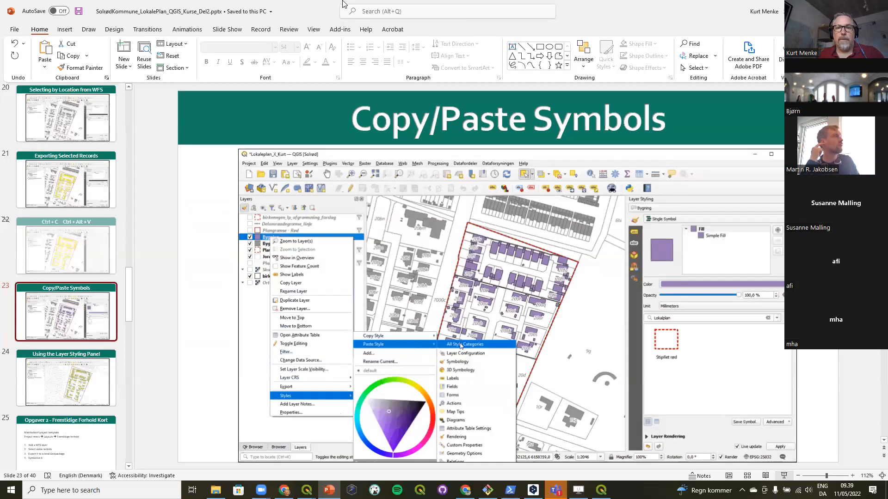
key("alt+Tab")
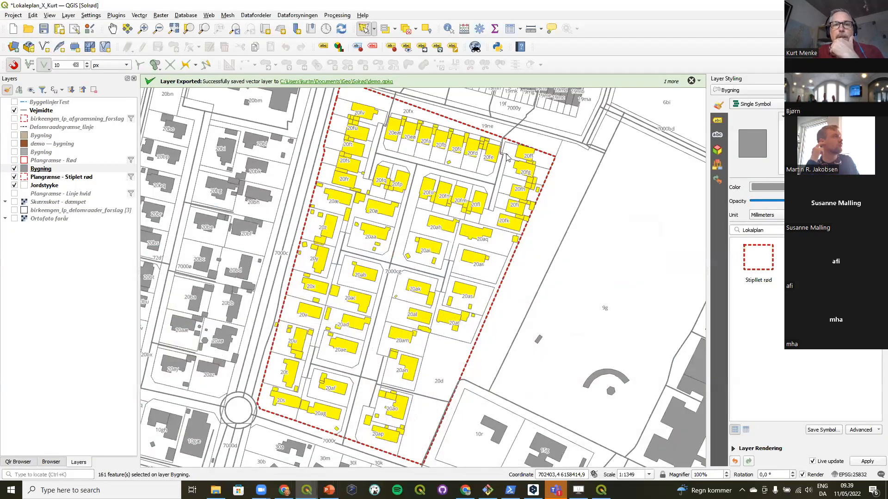
left_click(692, 82)
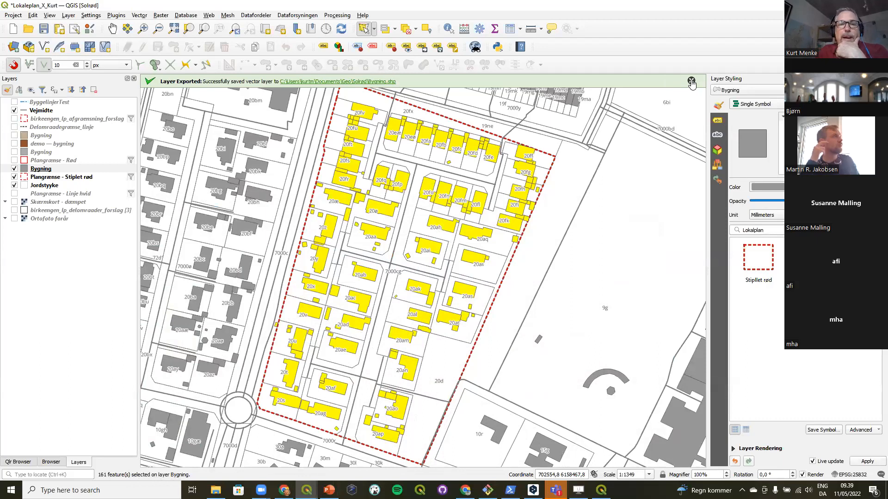
Step: Show the demo — bygning layer instead of the grey Bygning layer and select it for styling in a widened Layer Styling panel
left_click(15, 144)
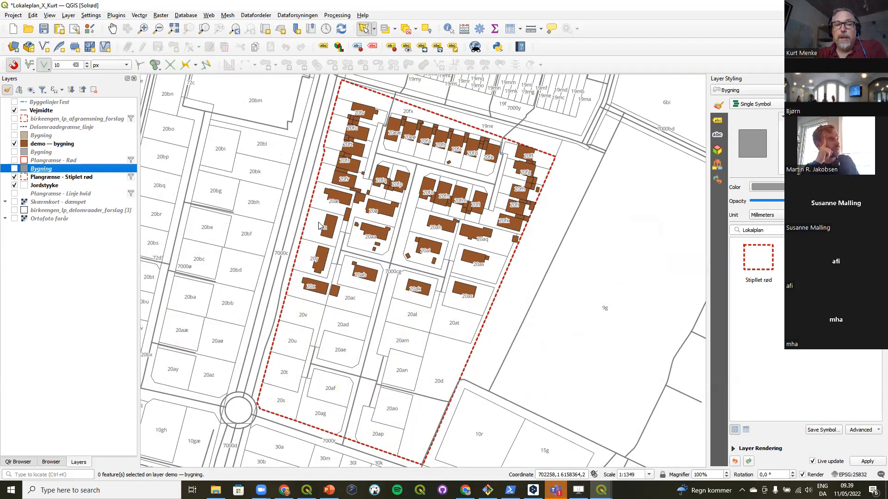
left_click(49, 145)
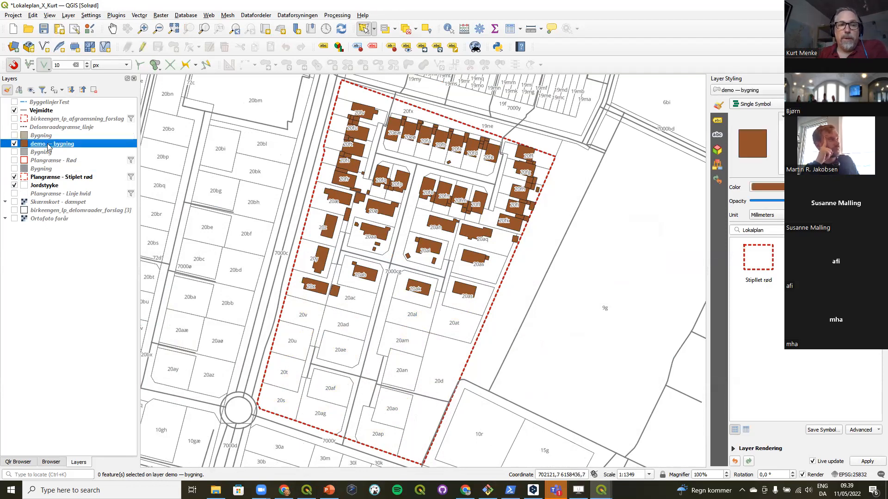
left_click(7, 91)
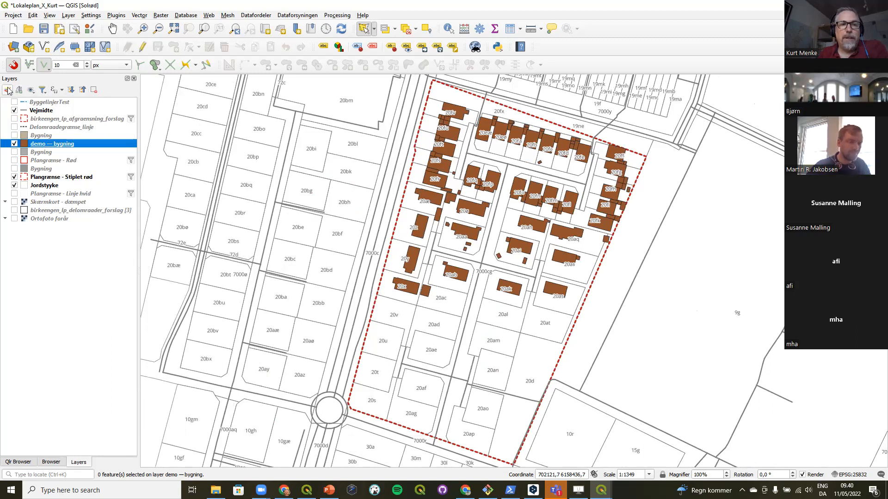
left_click(7, 91)
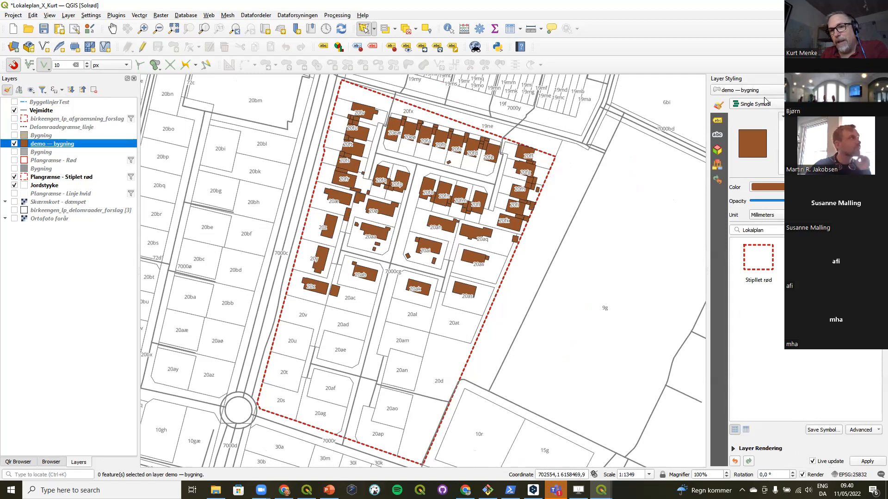
left_click_drag(707, 245, 687, 238)
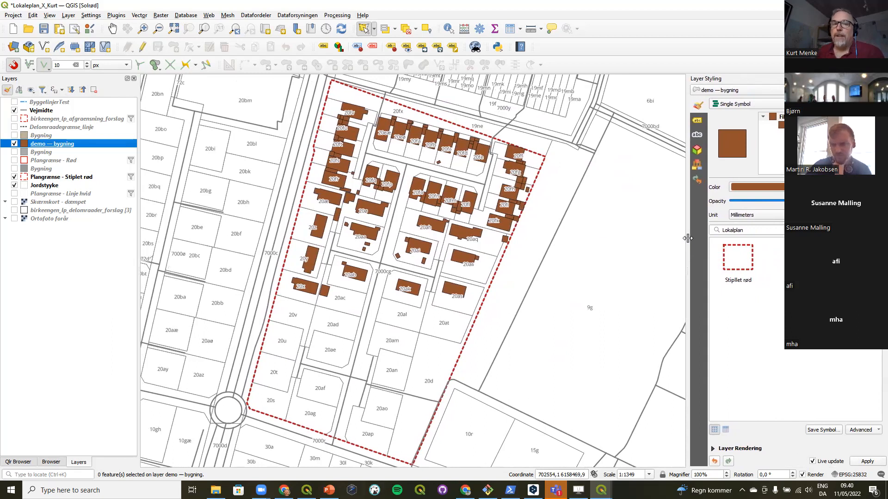
Step: Change the overall fill symbol color of the demo — bygning layer to a muted greyish blue
left_click(778, 120)
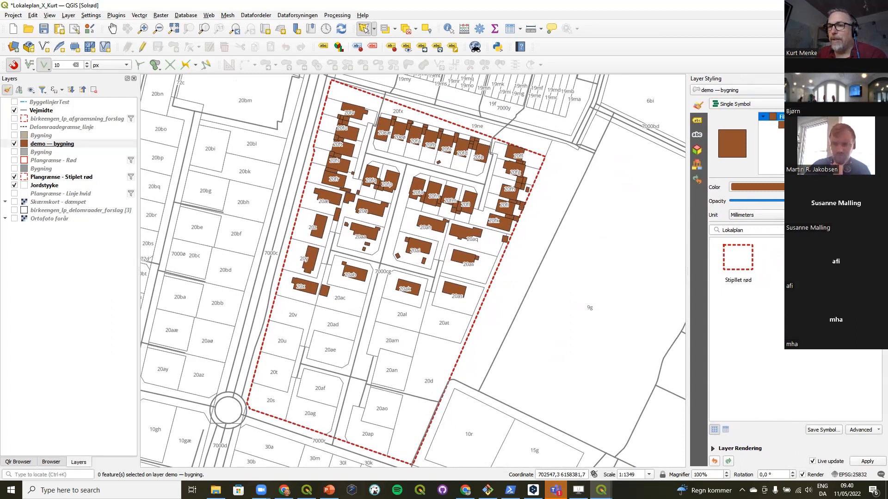
left_click(877, 187)
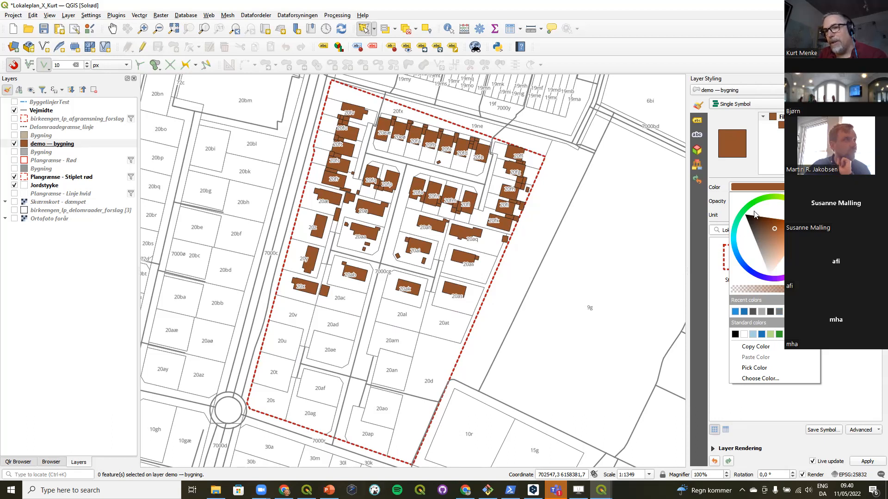
left_click_drag(783, 261, 782, 227)
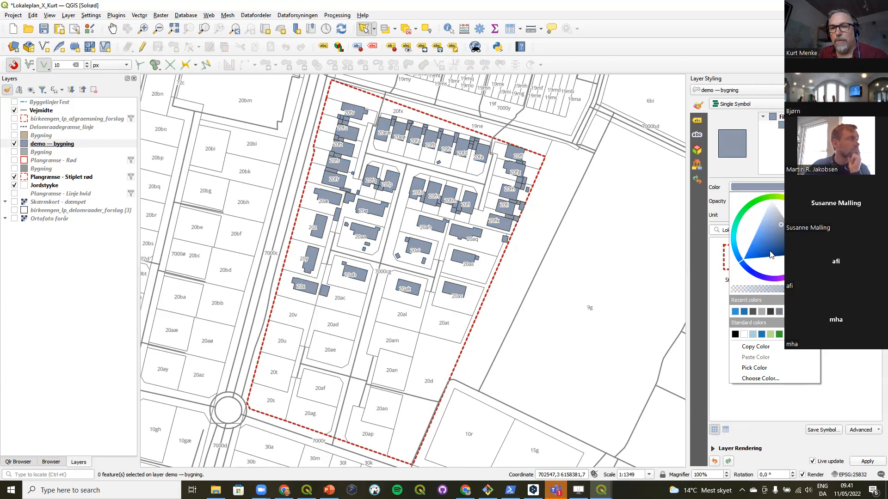
key("Escape")
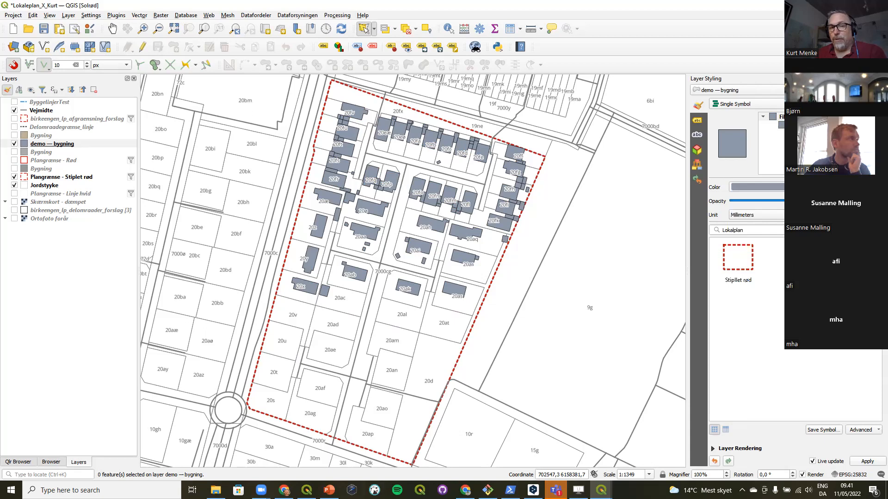
Step: Set the fill color of the layer's Simple Fill component to a bright blue
left_click(790, 125)
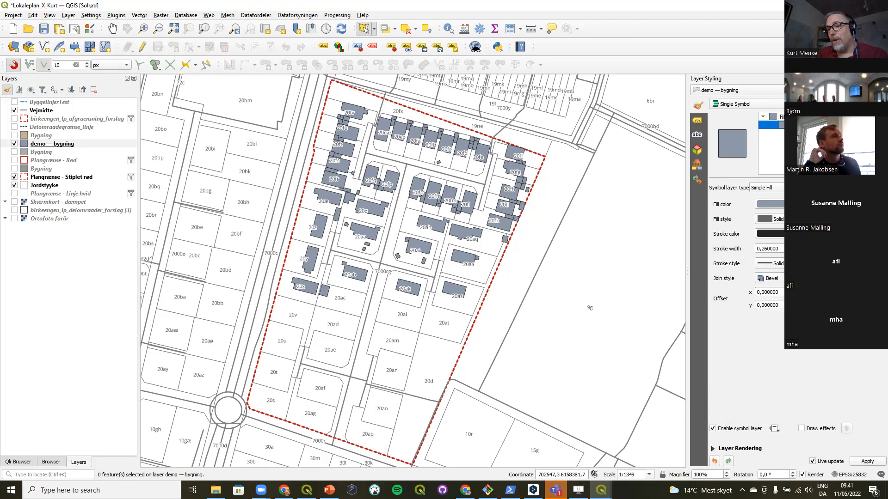
left_click(866, 204)
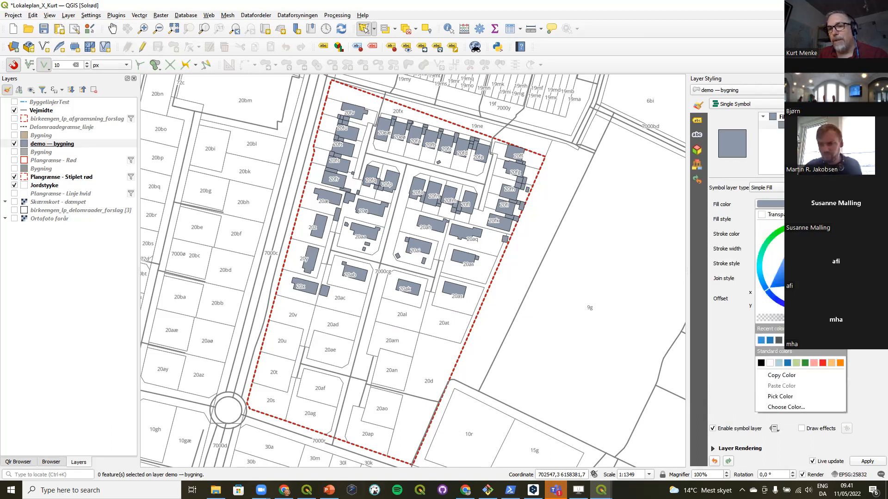
left_click(784, 270)
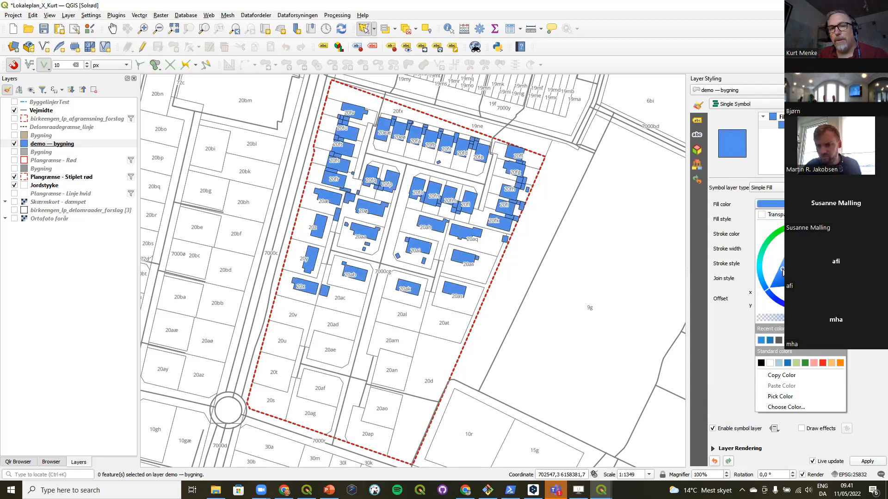
left_click(734, 205)
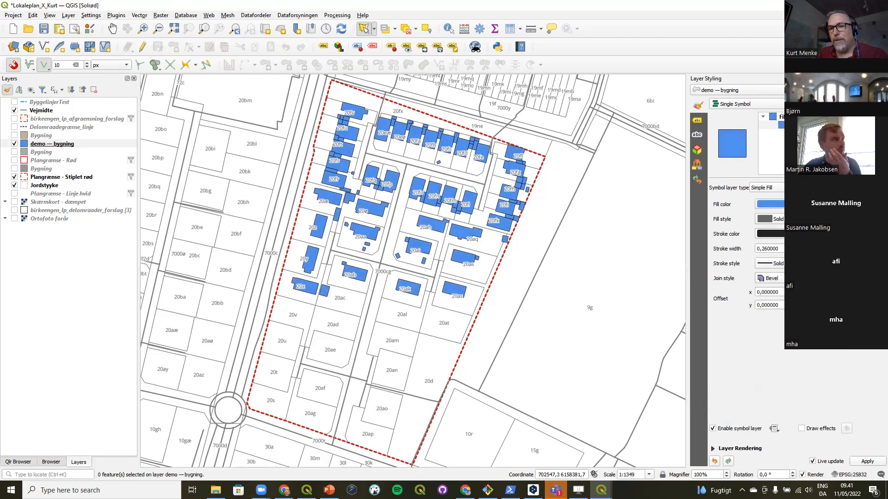
Step: Set the Simple Fill's stroke color to a darker blue
left_click(865, 234)
left_click(770, 323)
left_click(799, 305)
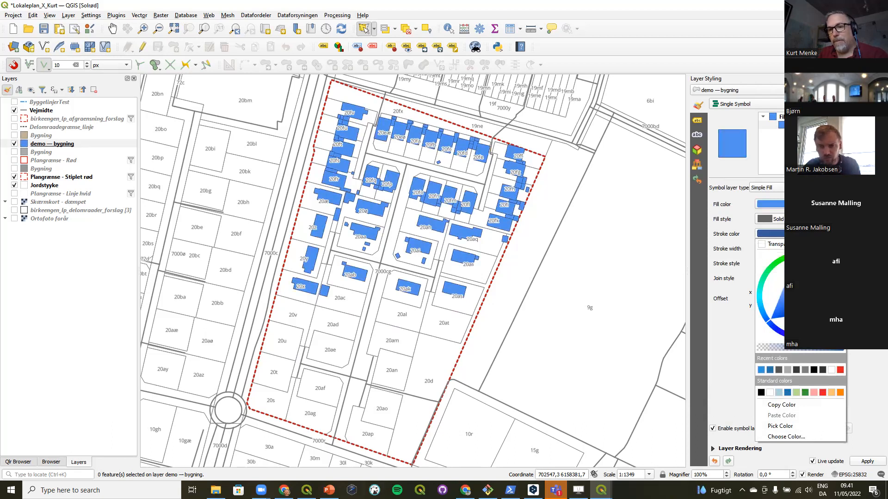
left_click(736, 234)
left_click(796, 125)
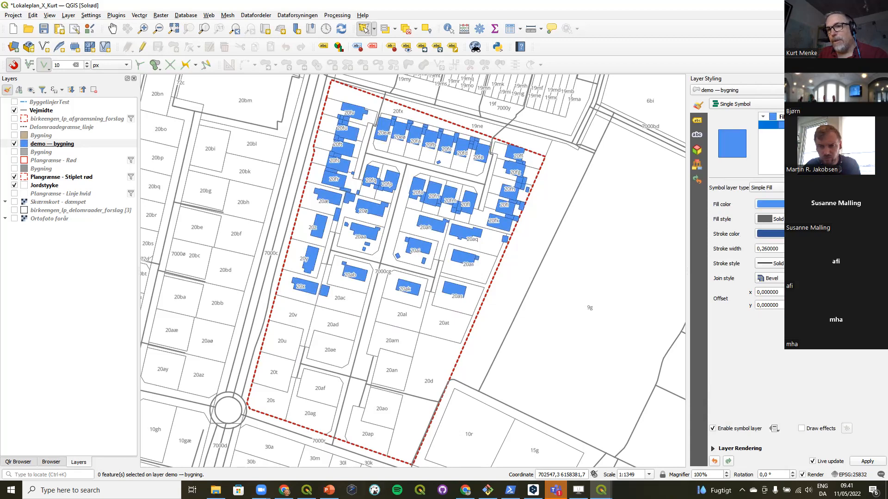
Step: Try diagonal, crosshatched and several dense fill styles, including Dense 7, on the buildings and return to Solid
left_click(767, 219)
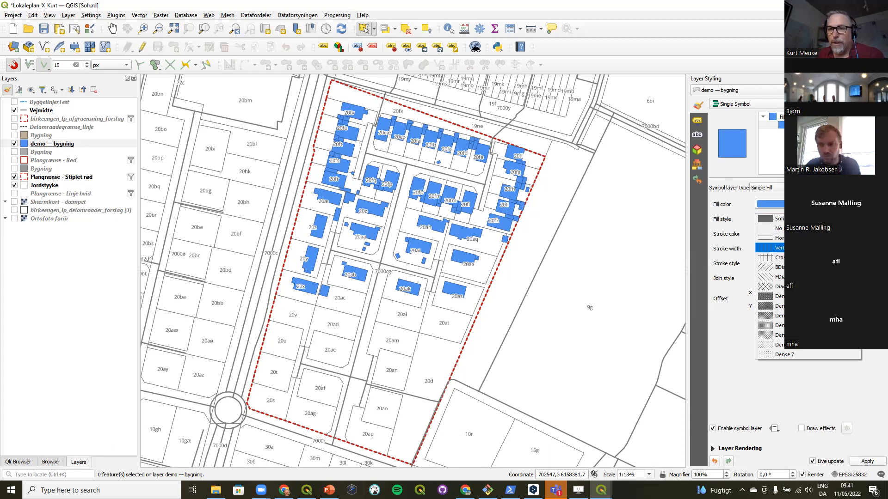
left_click(809, 268)
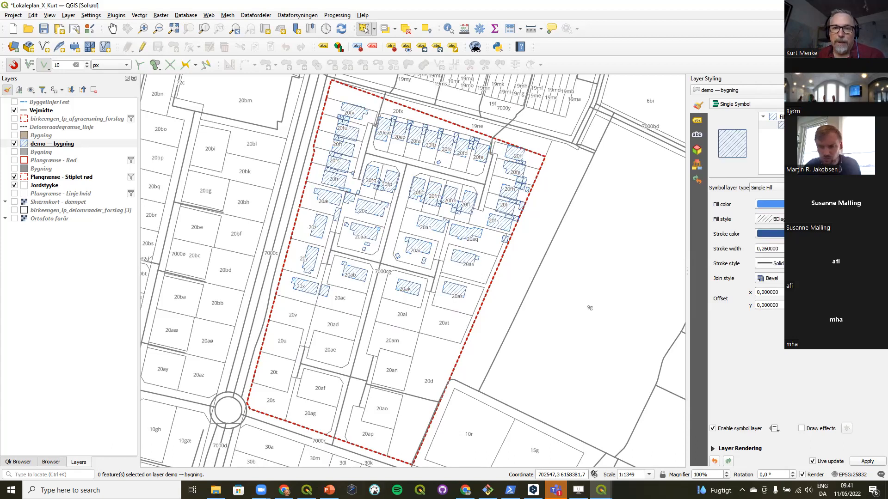
left_click(809, 219)
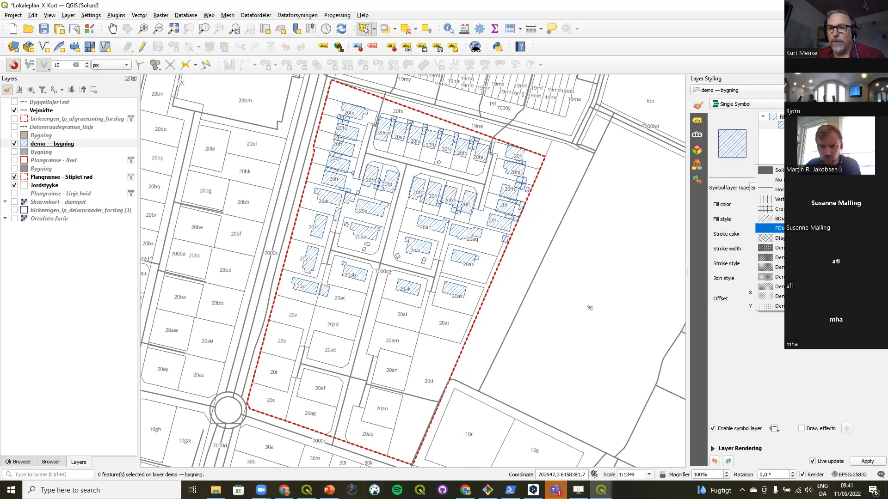
left_click(809, 239)
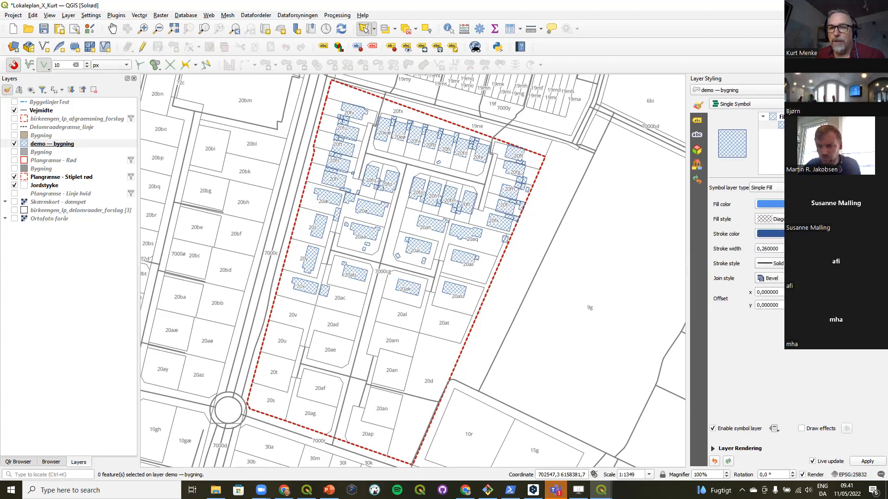
left_click(809, 219)
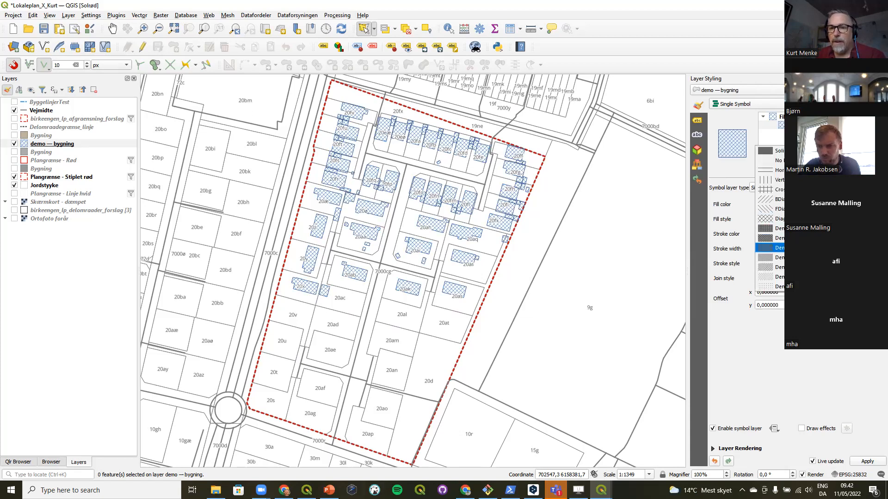
left_click(809, 237)
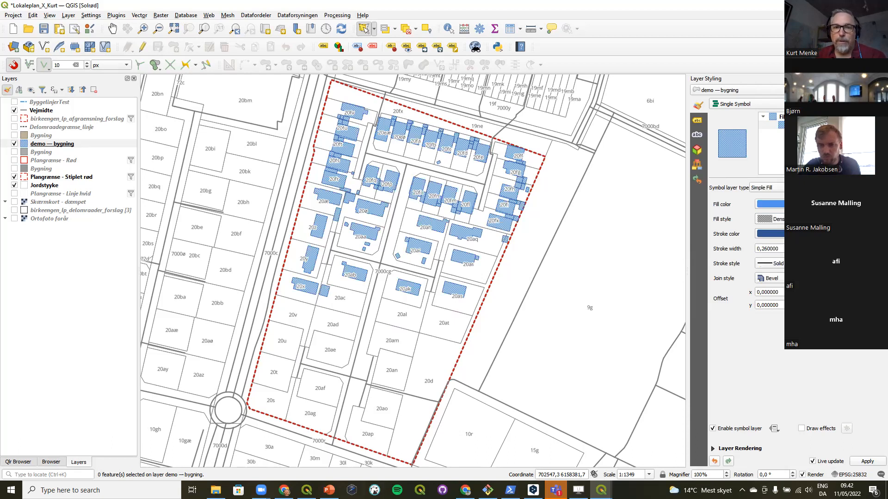
left_click(809, 219)
left_click(809, 238)
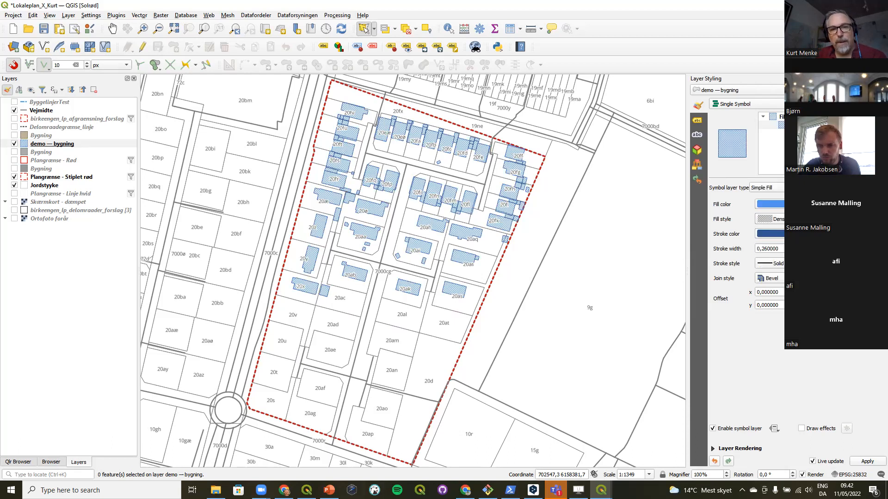
left_click(809, 220)
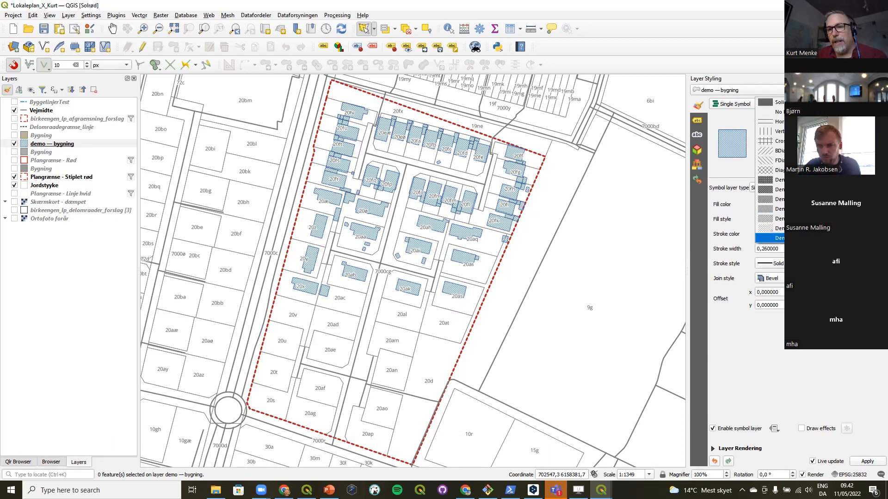
left_click(809, 239)
left_click(809, 219)
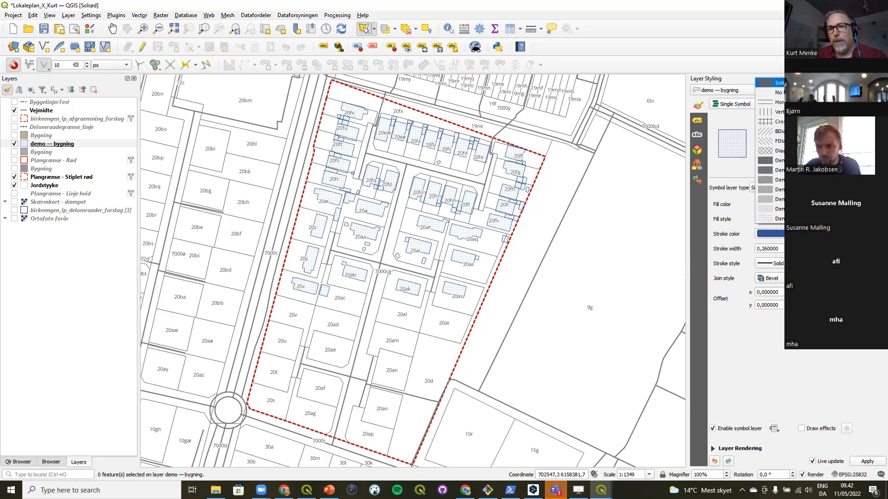
left_click(769, 82)
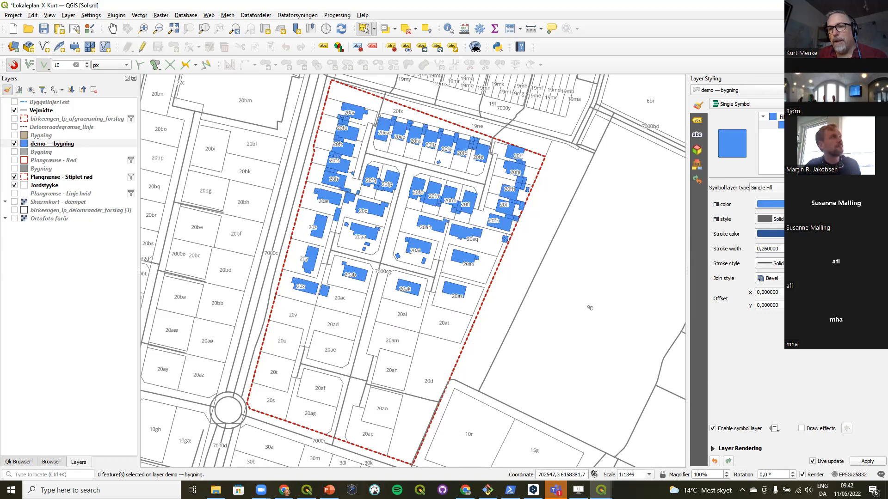
Step: Try the No Brush fill style to show only building outlines, and restore the Solid fill
left_click(809, 220)
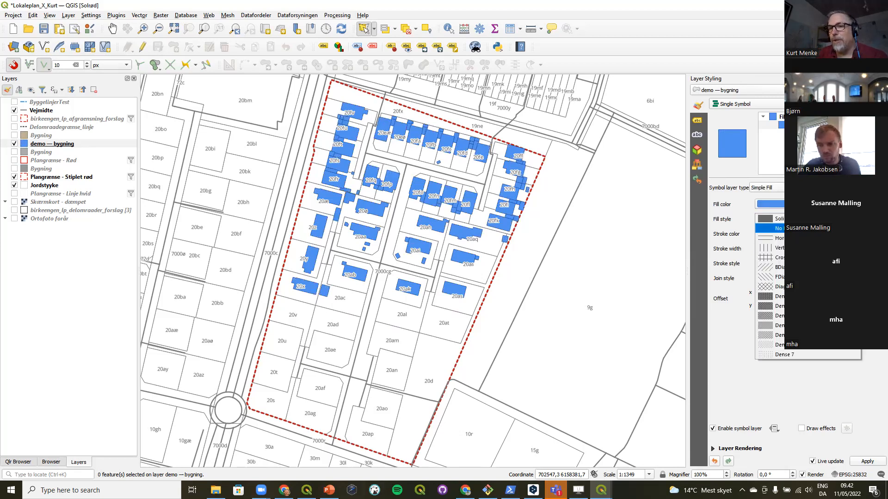
left_click(809, 228)
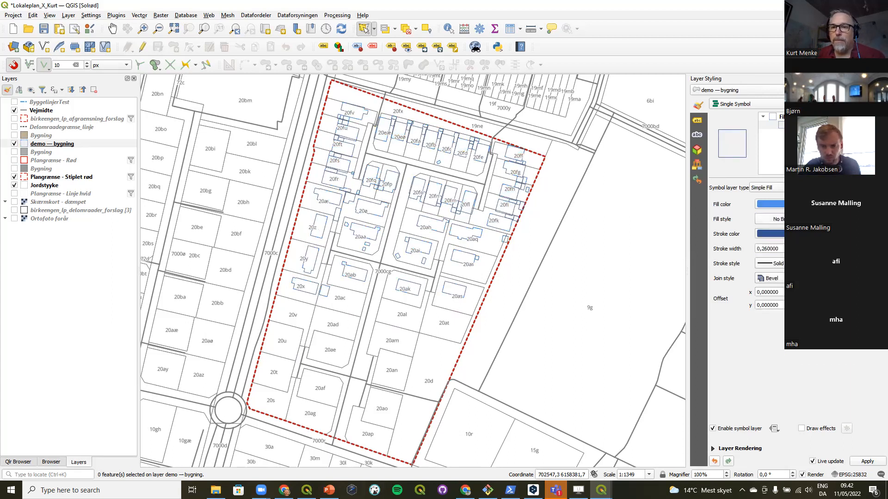
left_click(809, 219)
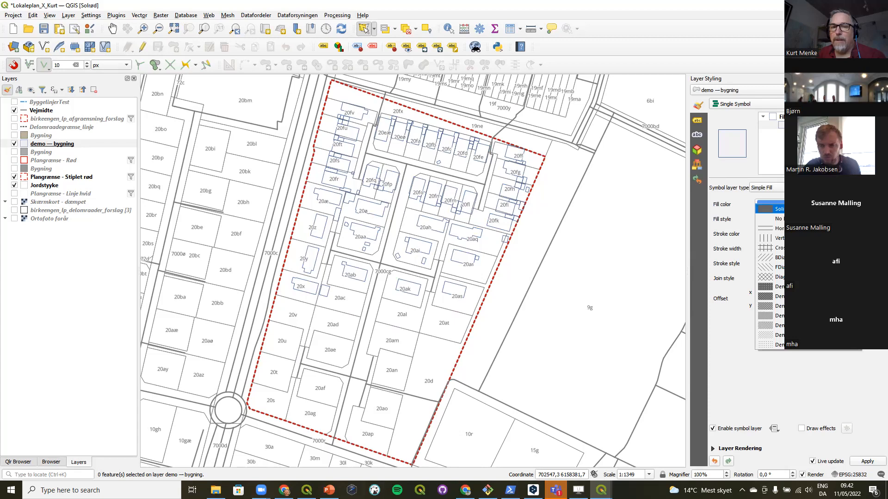
left_click(809, 209)
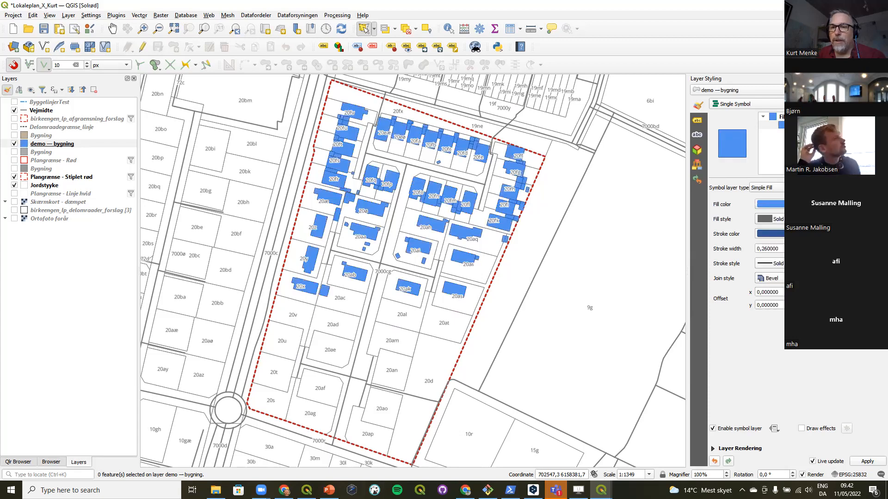
Step: Set the stroke style of the building outlines to Dot Line
left_click(809, 263)
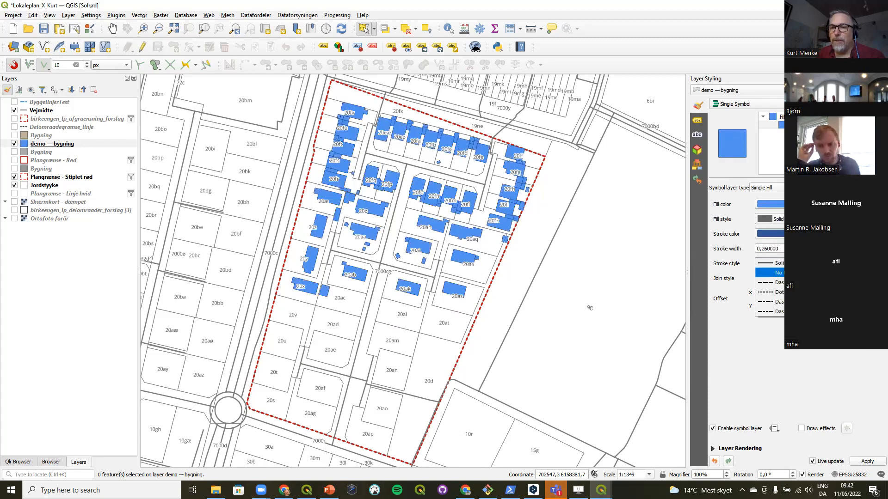
left_click(809, 292)
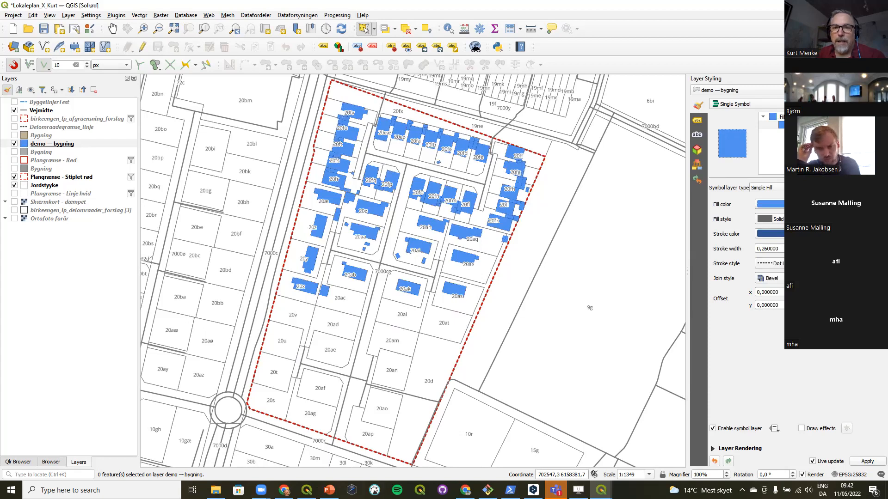
Step: Try Dash Dot Line on the building outlines, and set the stroke style to Dash Line with a stroke width of 0.46
left_click(809, 264)
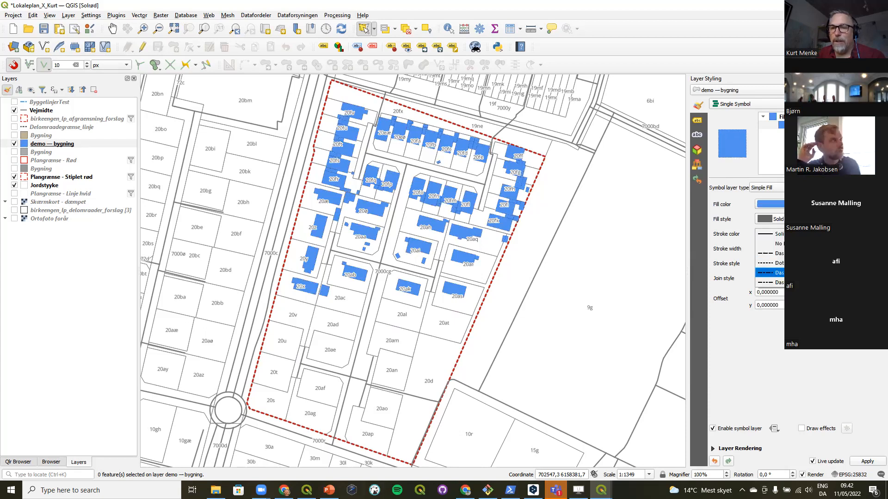
left_click(809, 274)
left_click(817, 263)
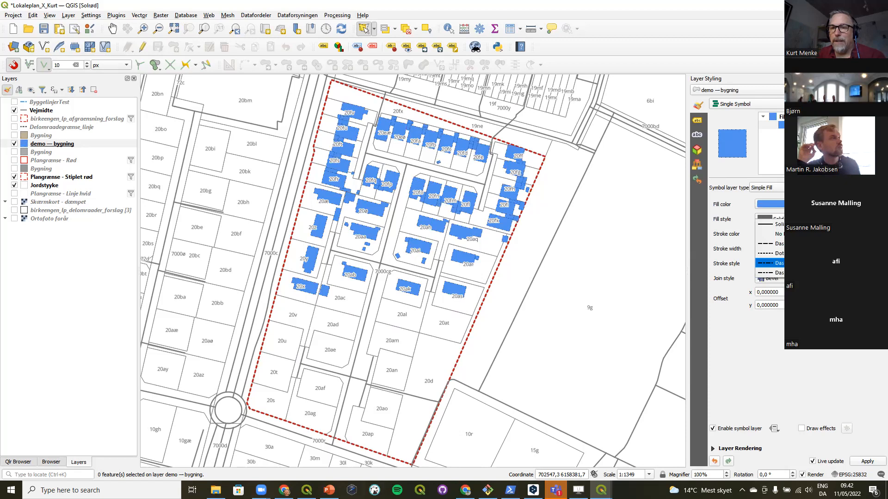
left_click(817, 245)
left_click(820, 246)
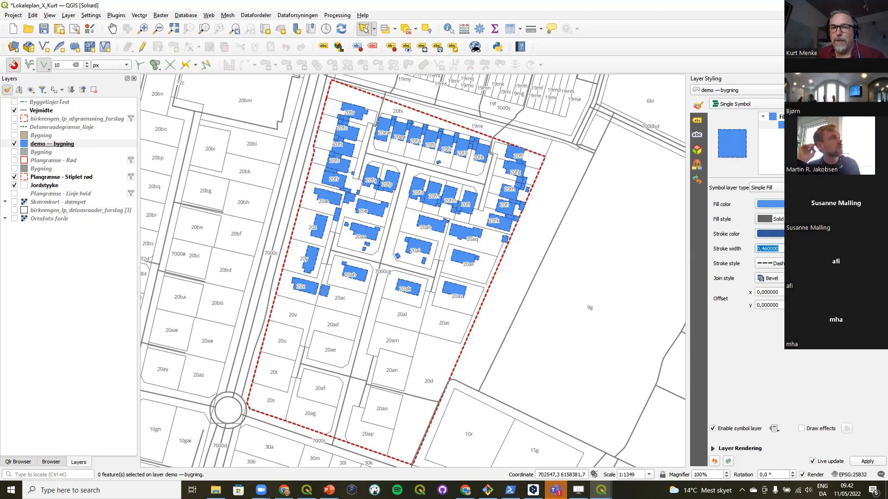
Step: Try the No Pen stroke style on the buildings to remove their outlines, and restore Dash Line
left_click(809, 264)
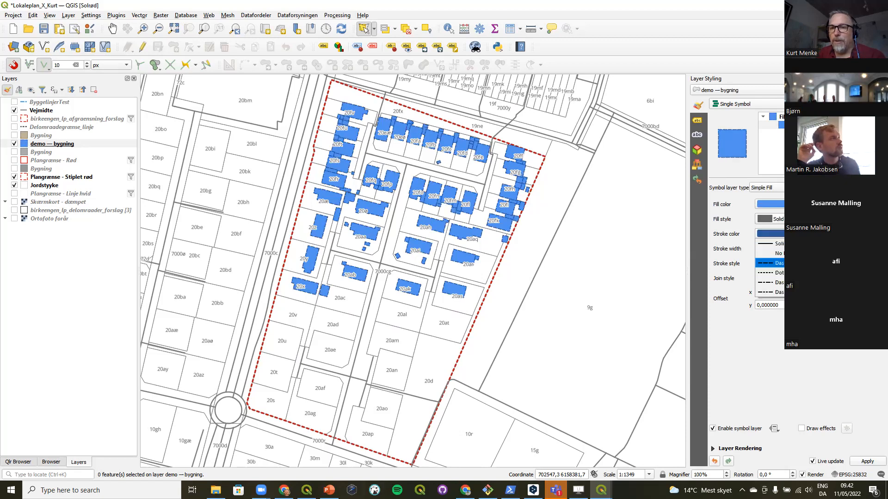
left_click(809, 254)
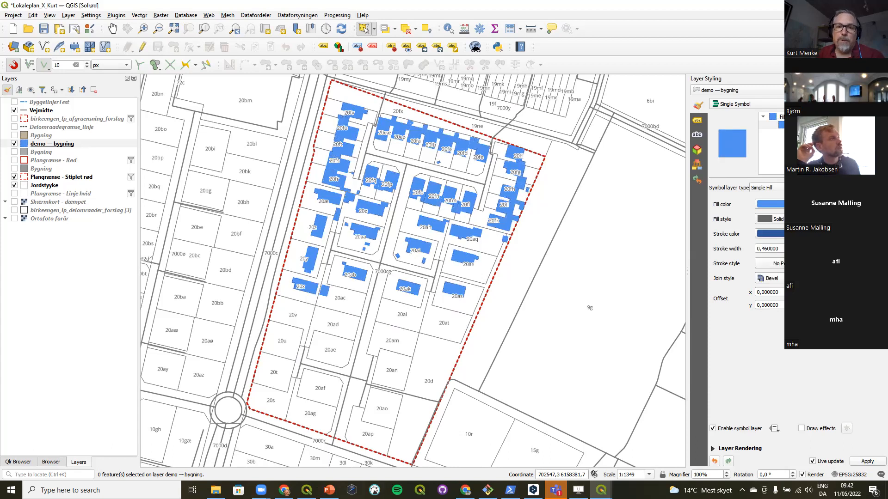
left_click(809, 264)
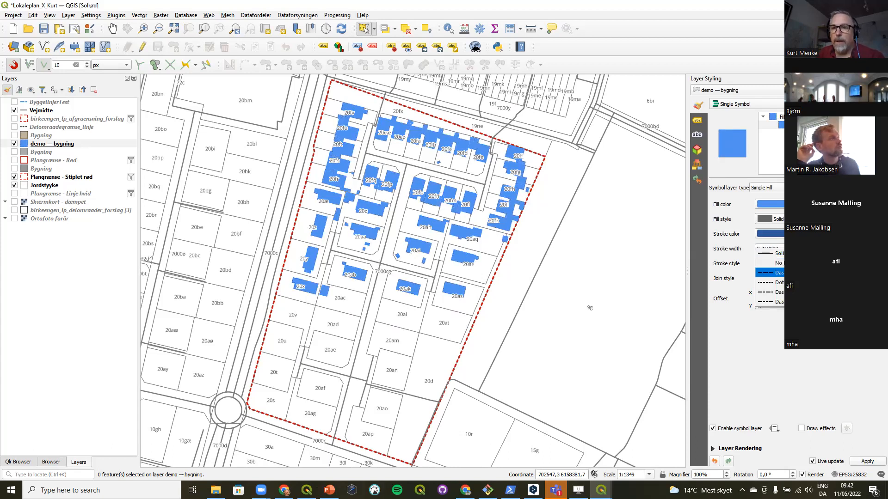
left_click(809, 273)
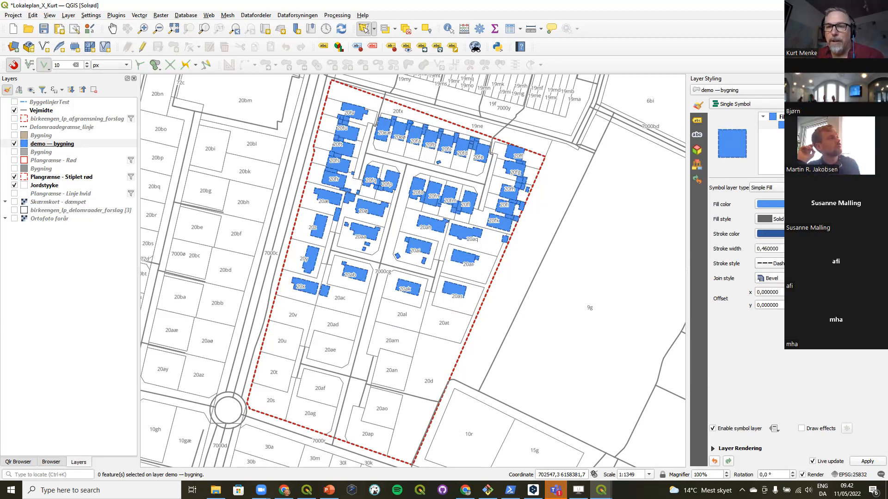
Step: Try a thicker stroke width of 0.86 on the building outlines, and reduce it to 0.26
left_click(817, 246)
left_click(817, 246)
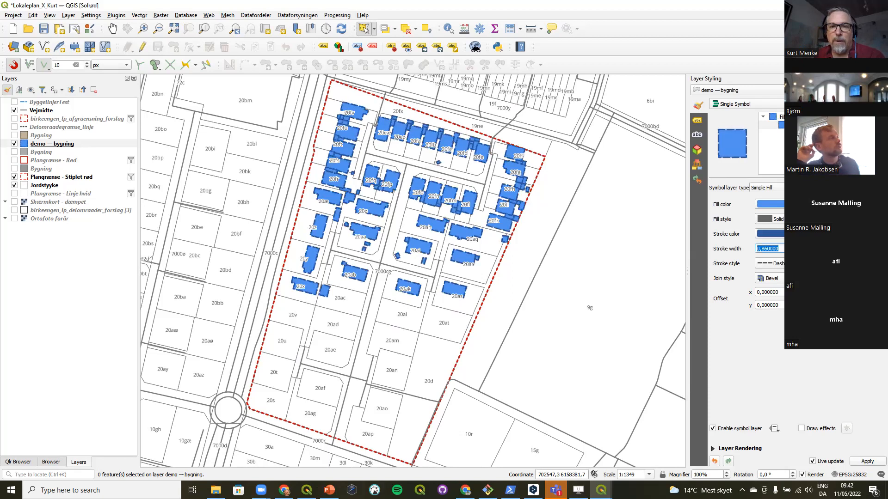
left_click(817, 251)
left_click(817, 251)
left_click(817, 251)
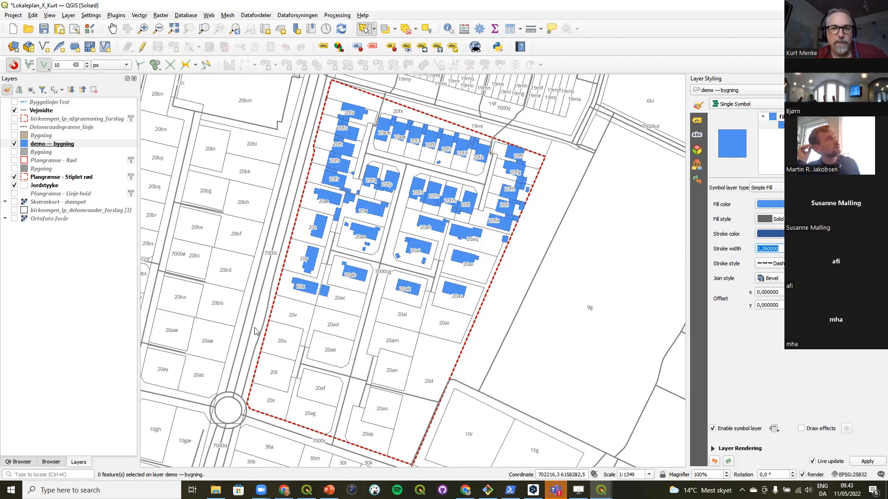
Step: Switch to the PowerPoint presentation and show slide 25, "Opgaver 2 - Fremtidige Forhold Kort"
mouse_move(306, 489)
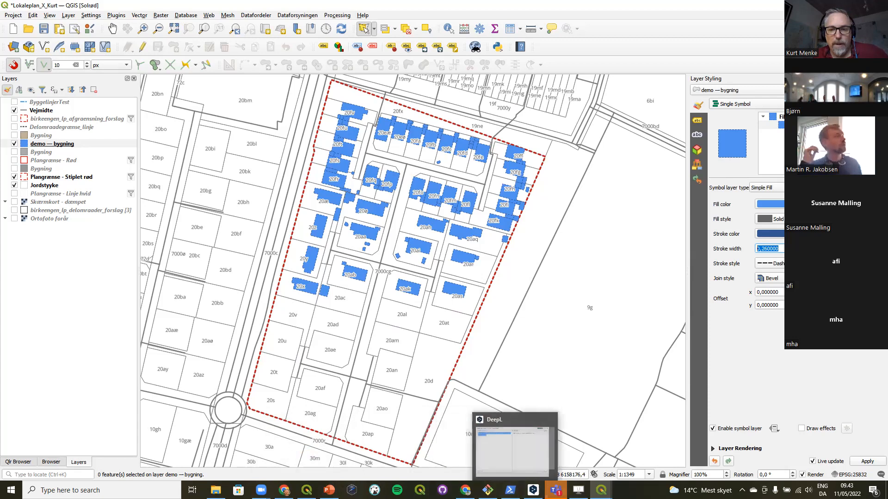
mouse_move(600, 489)
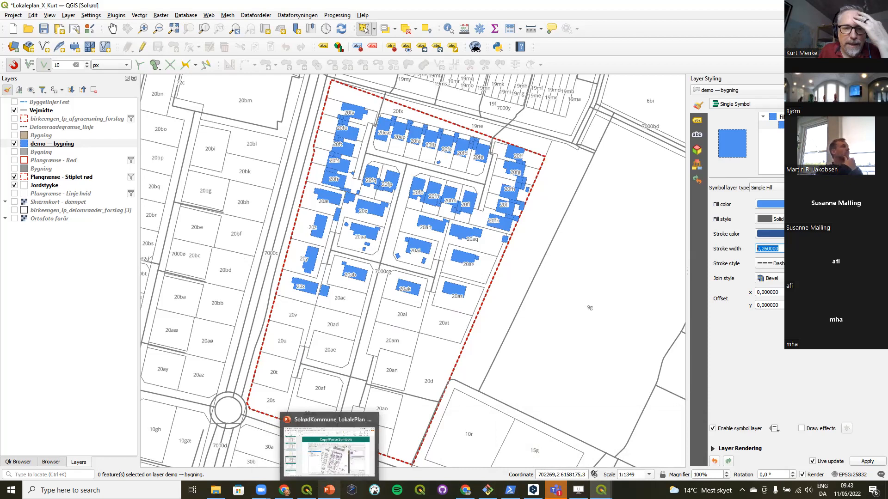
left_click(328, 489)
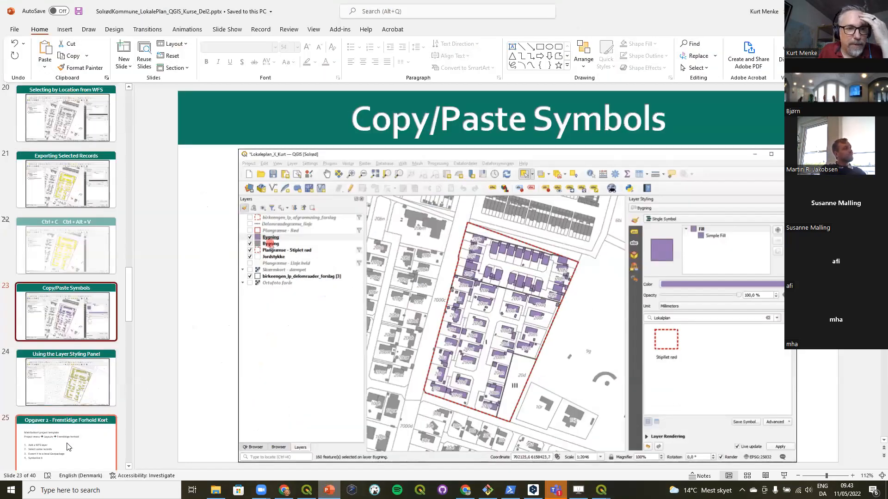
left_click(68, 447)
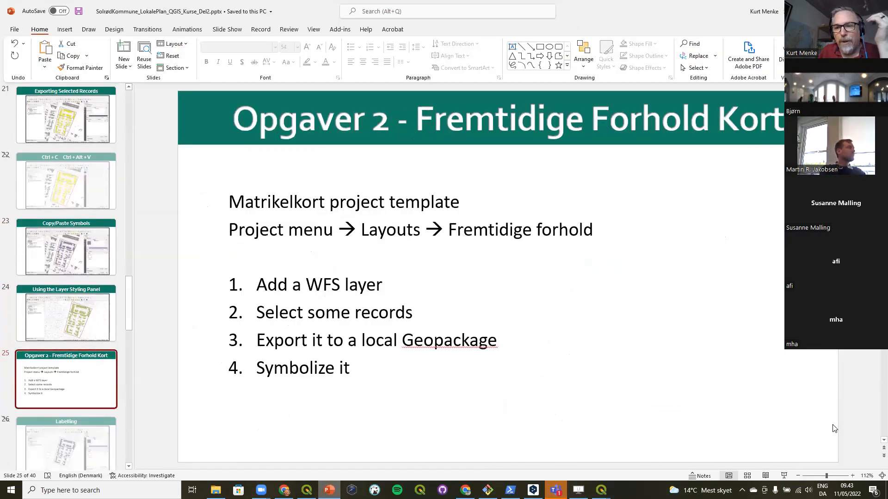
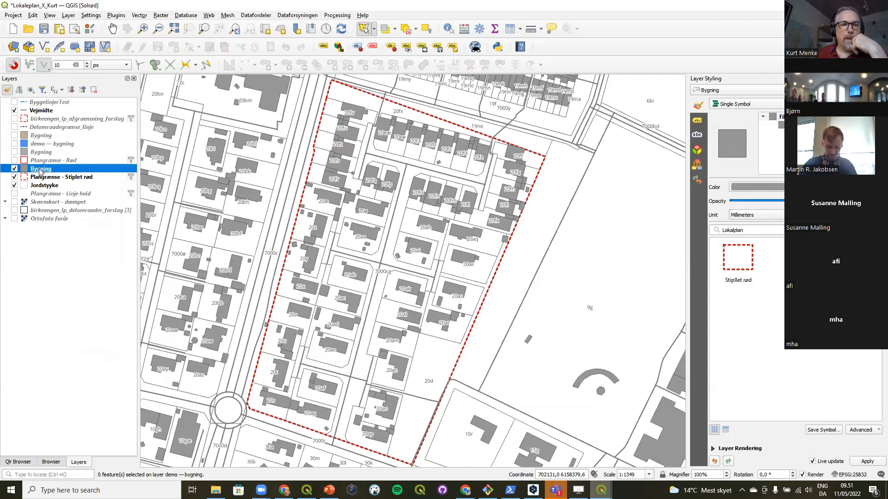
mouse_move(41, 170)
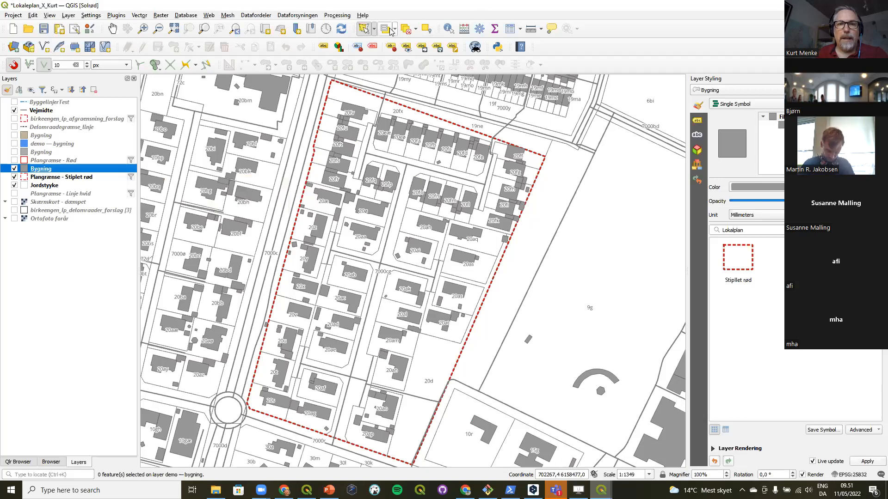
left_click(375, 29)
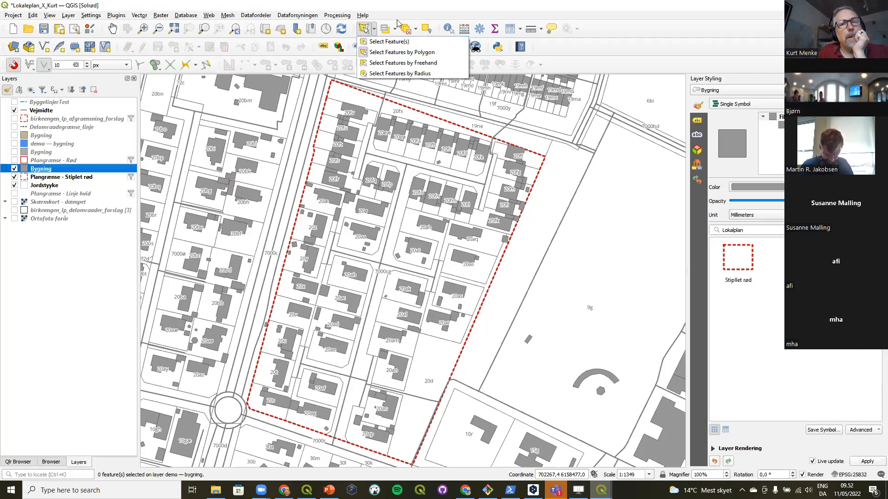
left_click(407, 6)
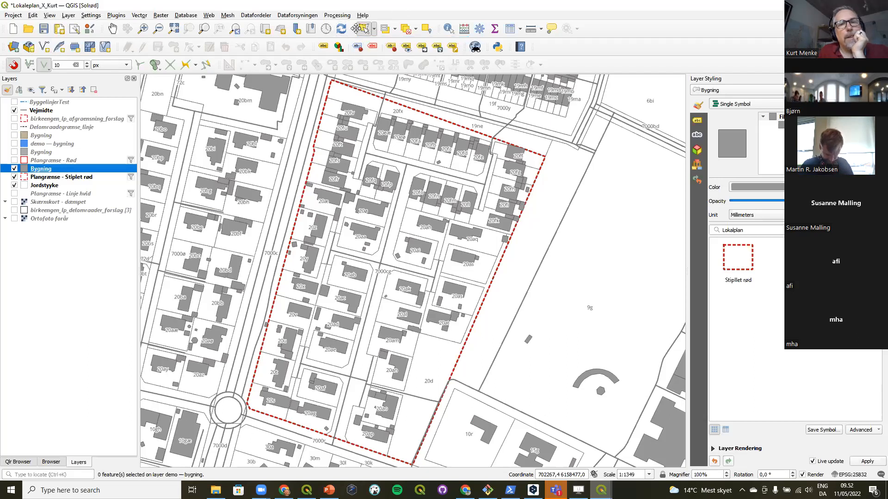
Step: Hide the Attributes Toolbar and restore it, checking the list of toolbars for the Selection Toolbar
right_click(624, 33)
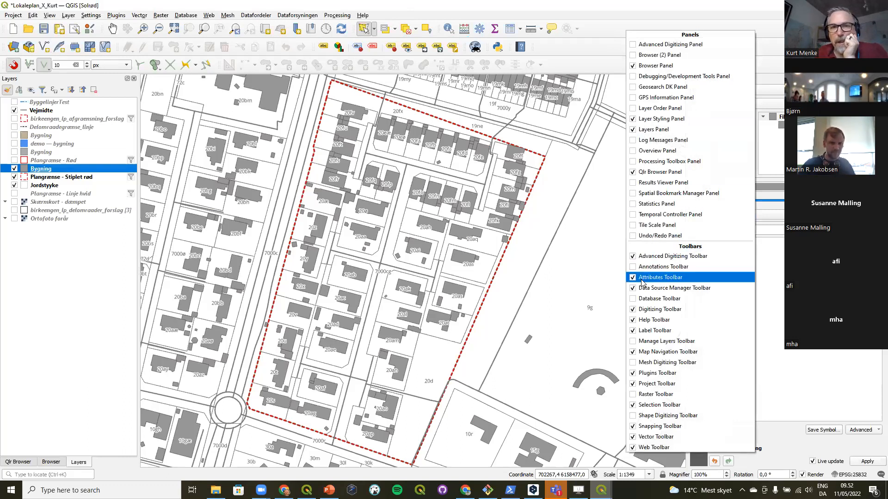
left_click(661, 276)
right_click(610, 31)
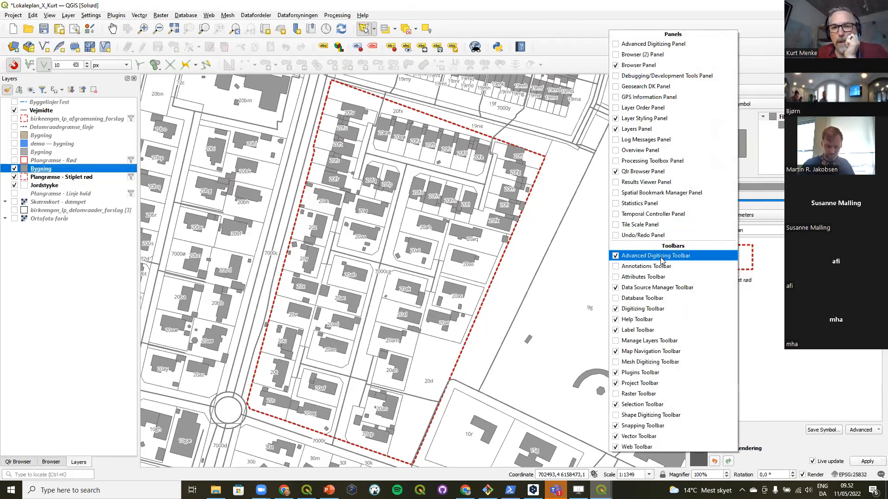
left_click(653, 278)
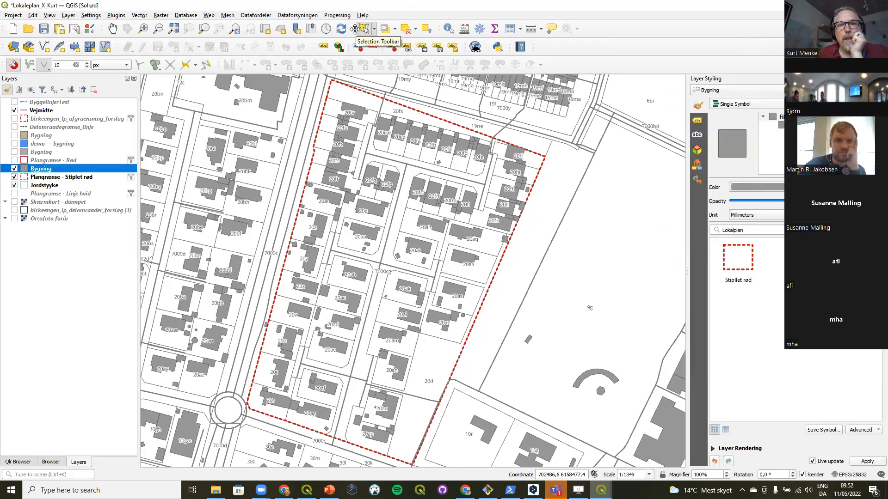
left_click(49, 15)
mouse_move(137, 287)
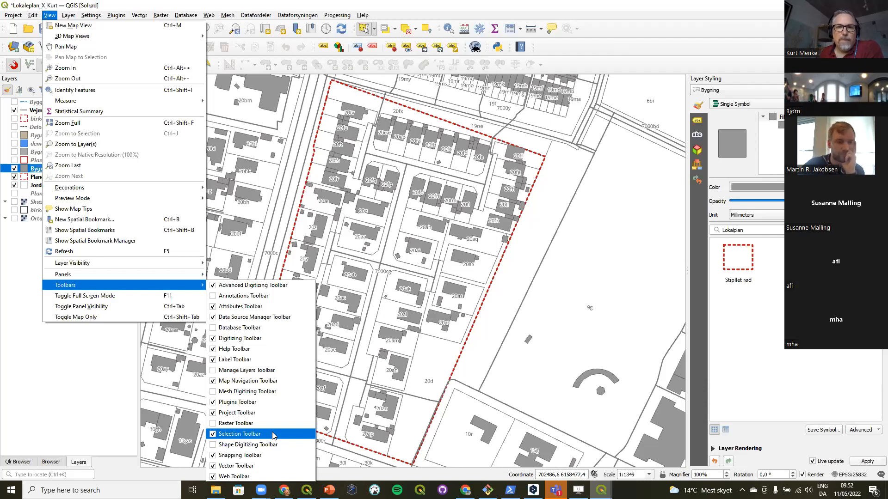
left_click(462, 3)
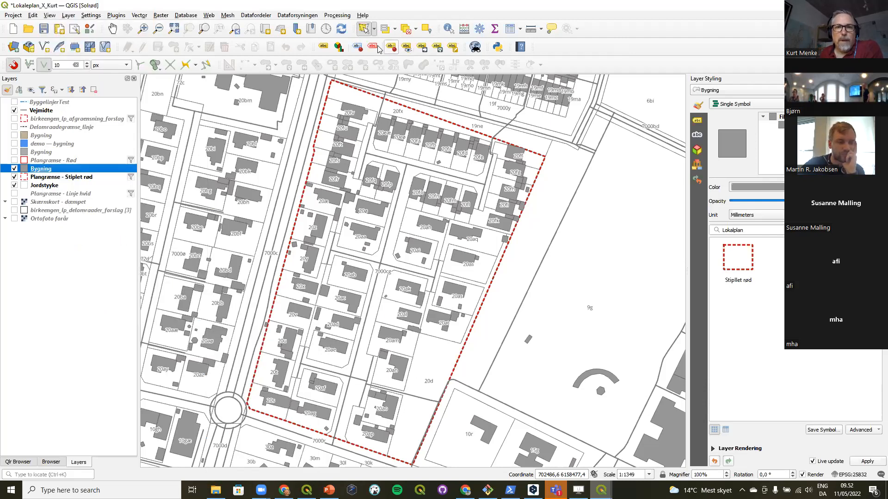
Step: Using Select Feature(s), pick five adjacent Bygning buildings near the western boundary one by one, and box-select the buildings in the plan area's northern half
left_click(372, 29)
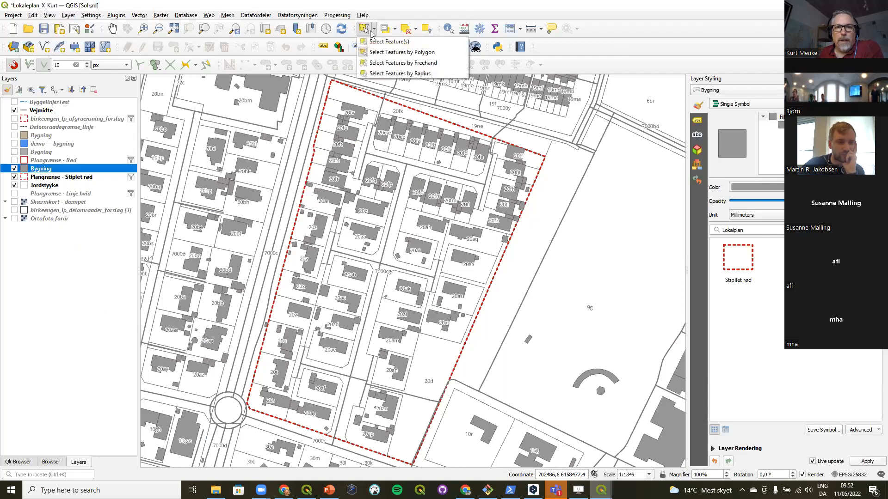
left_click(375, 42)
left_click(350, 134)
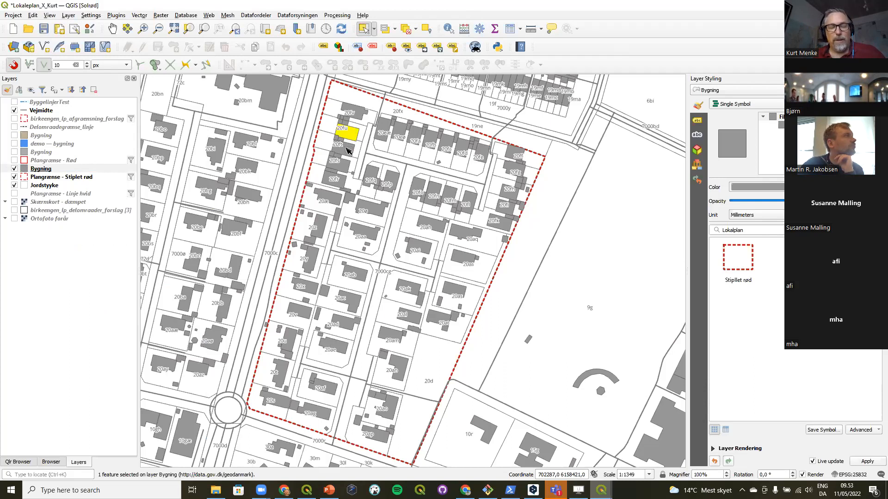
left_click(346, 150, "shift")
left_click(340, 166, "shift")
left_click(336, 180, "shift")
left_click(335, 198, "shift")
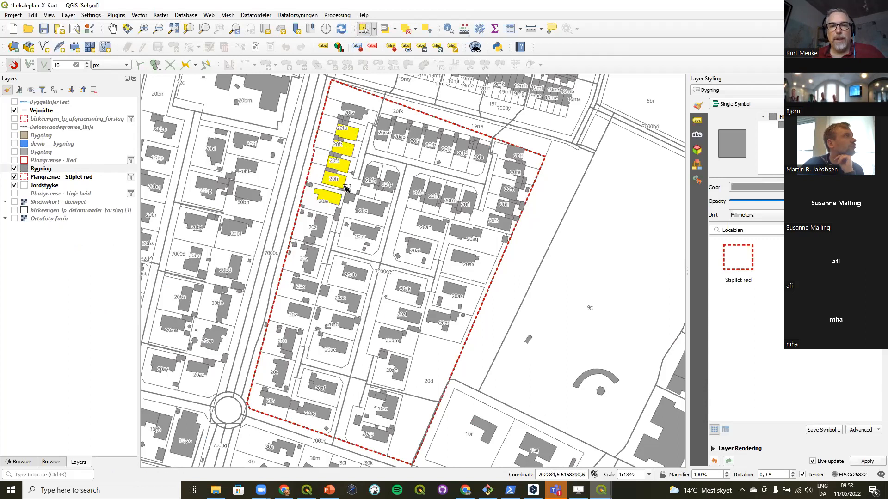
left_click_drag(322, 122, 482, 253)
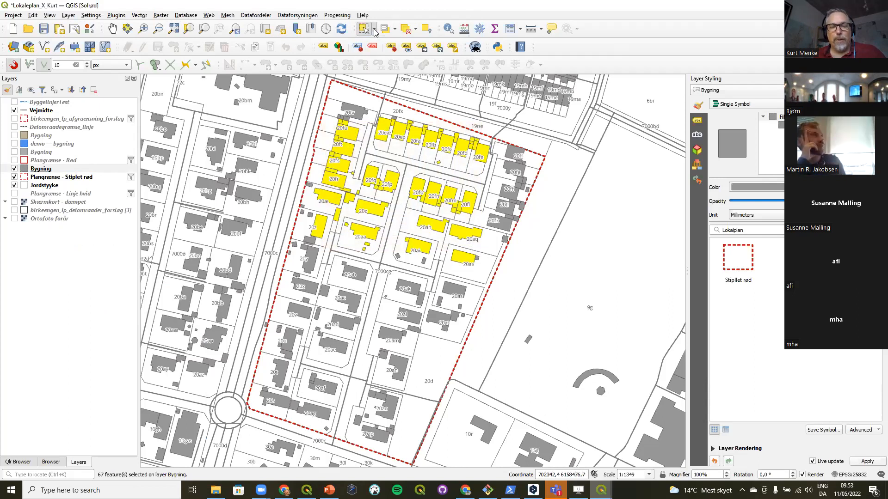
Step: Using Select Features by Polygon, select the Bygning buildings inside a polygon drawn around roughly the northern two-thirds of the plan area
left_click(374, 30)
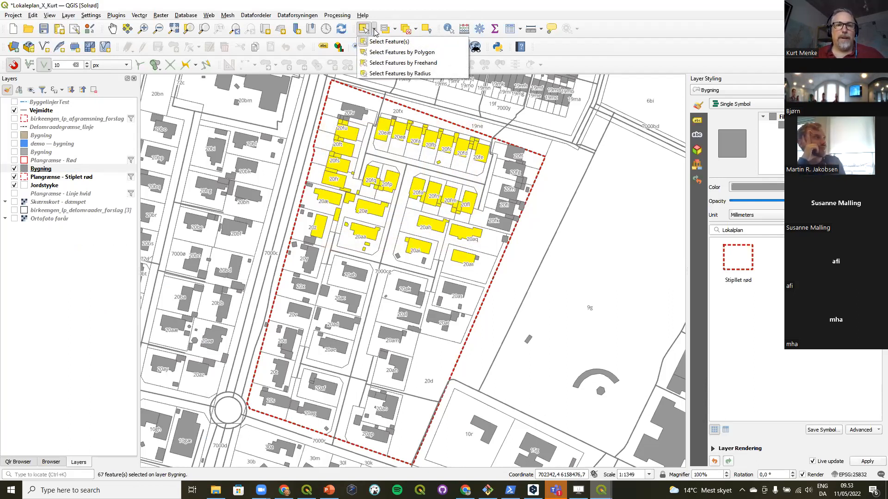
left_click(394, 53)
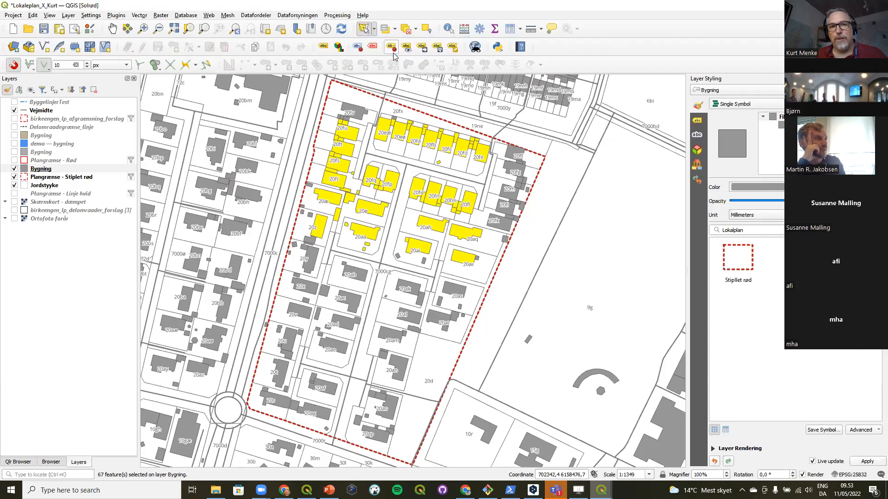
left_click(345, 88)
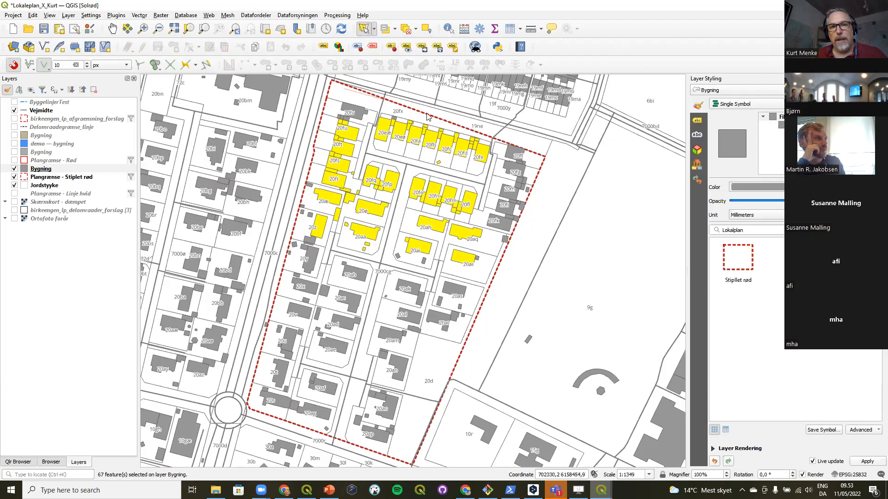
left_click(557, 160)
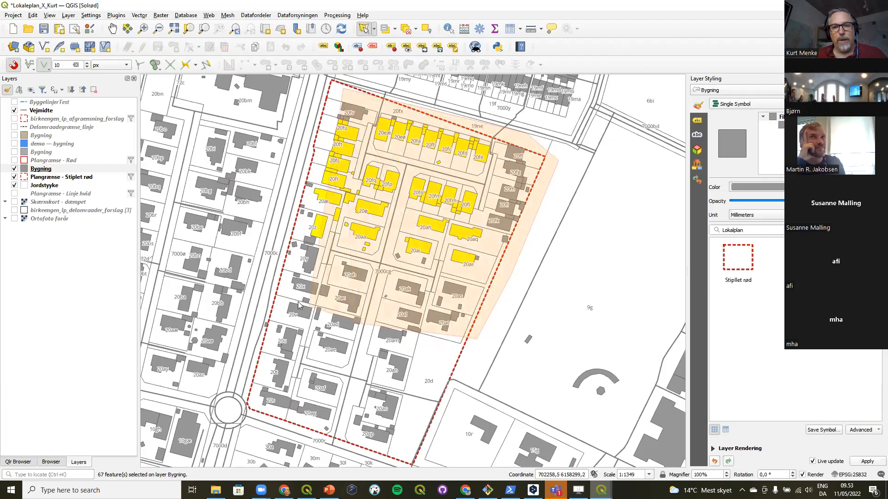
left_click(265, 267)
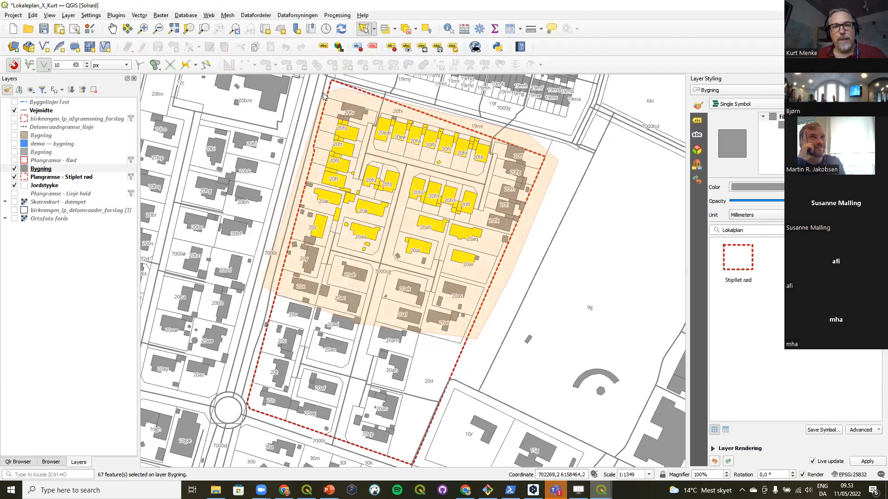
right_click(323, 95)
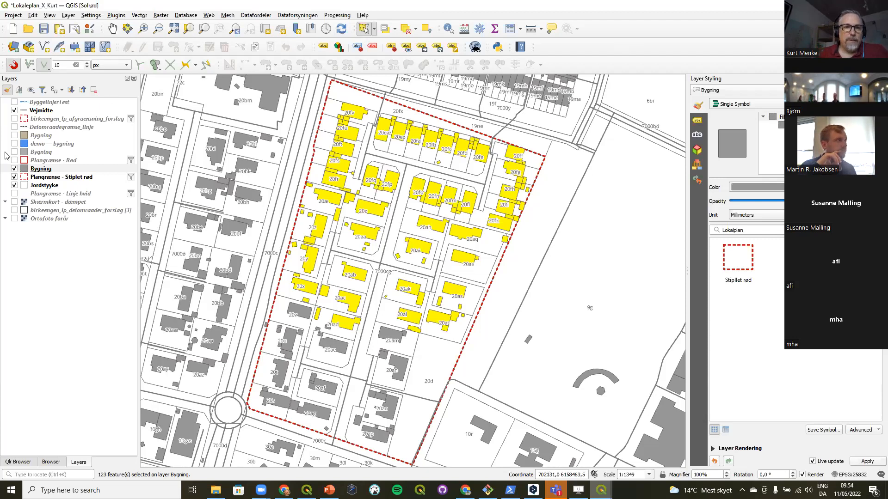
Step: Show the Bygning layer's export options, including Save Selected Features As, and dismiss them without exporting
right_click(46, 172)
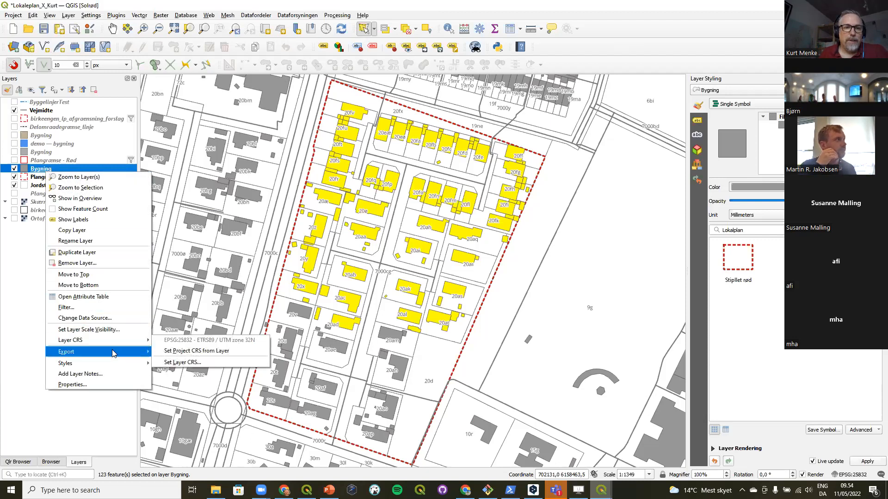
mouse_move(113, 354)
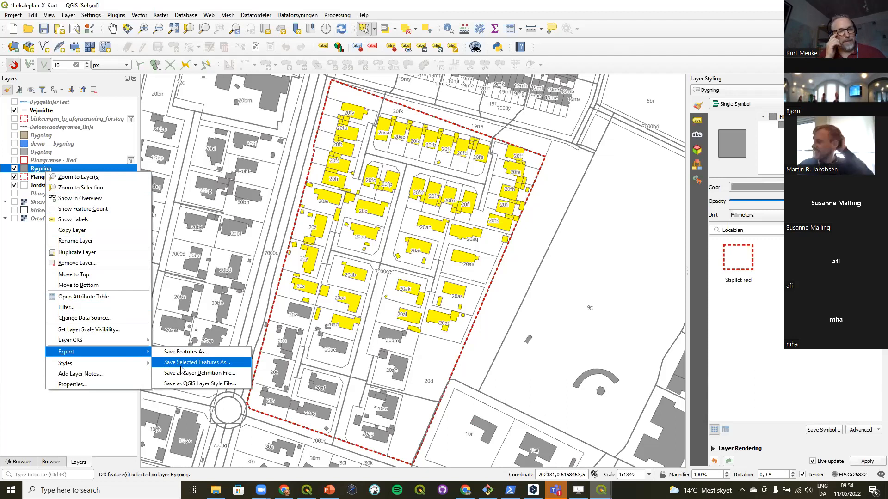
left_click(371, 4)
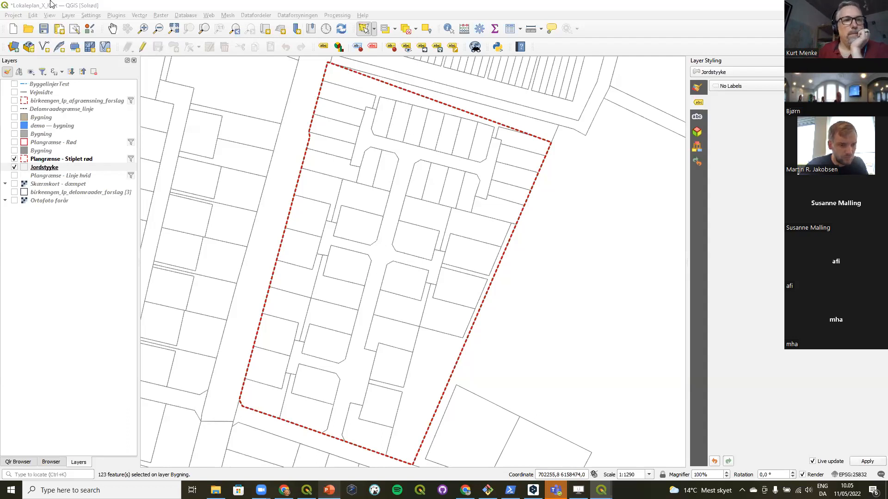
left_click(13, 16)
mouse_move(87, 200)
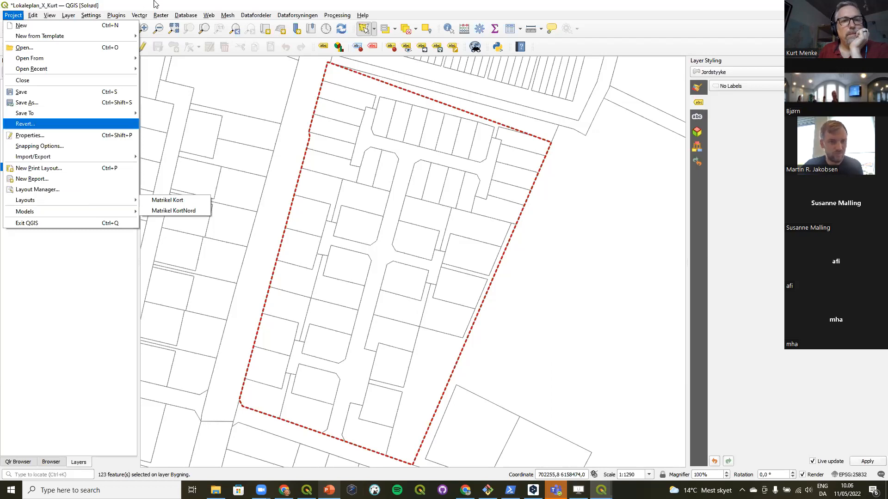
left_click(206, 4)
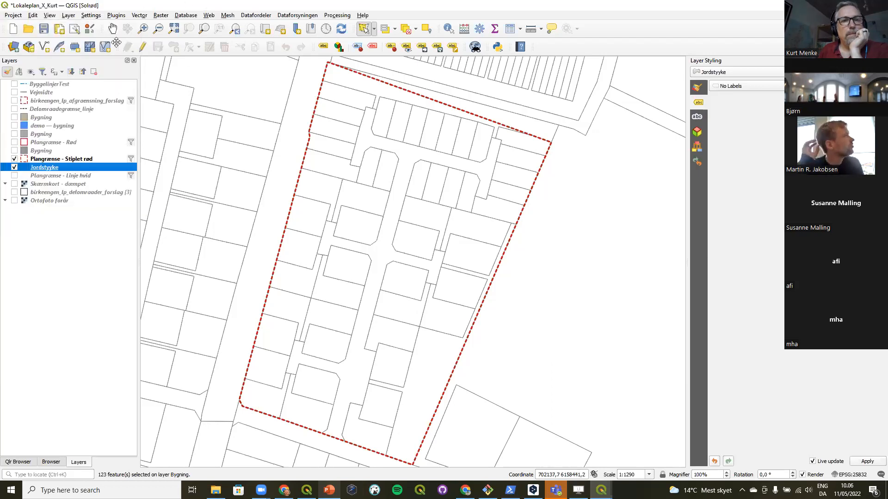
Step: Pan the map away from the plan area and zoom back to the extent of the Plangrænse - Stiplet rød layer
left_click(108, 29)
left_click_drag(411, 187, 509, 259)
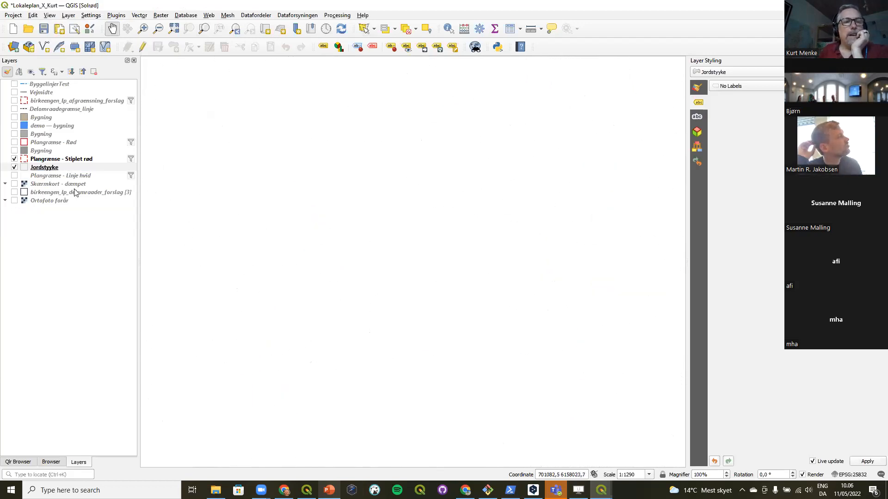
left_click(61, 161)
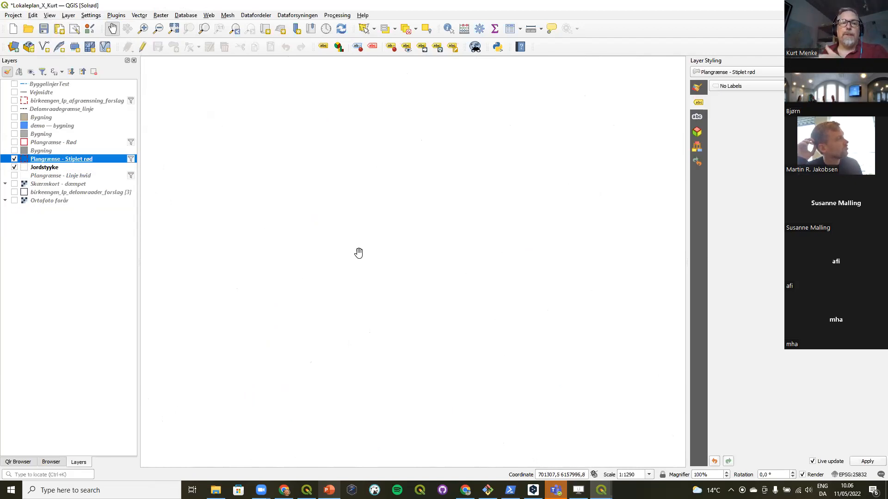
right_click(54, 160)
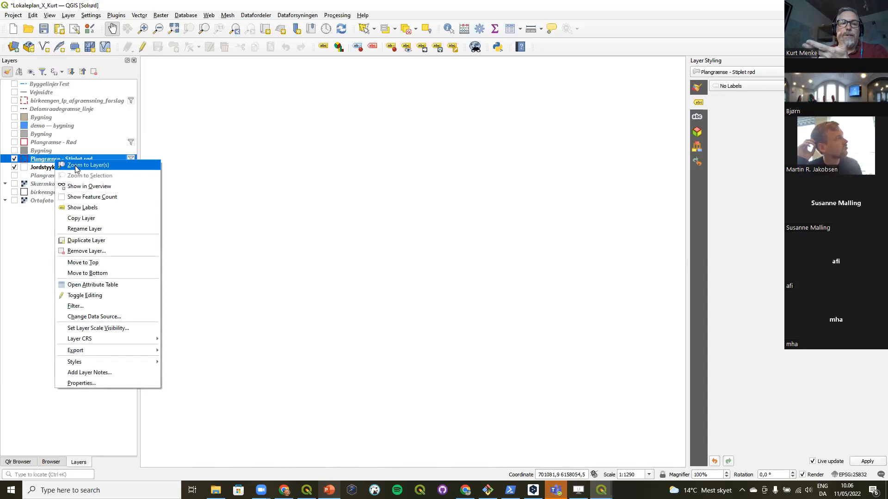
left_click(77, 166)
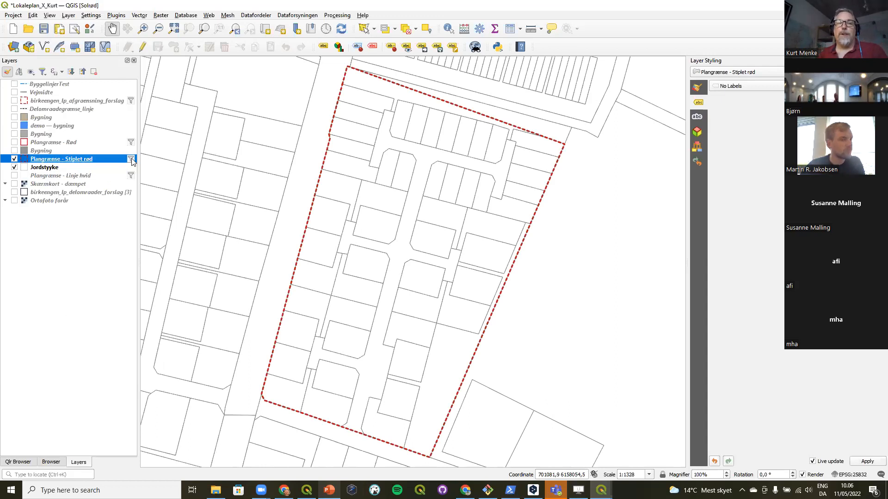
mouse_move(132, 160)
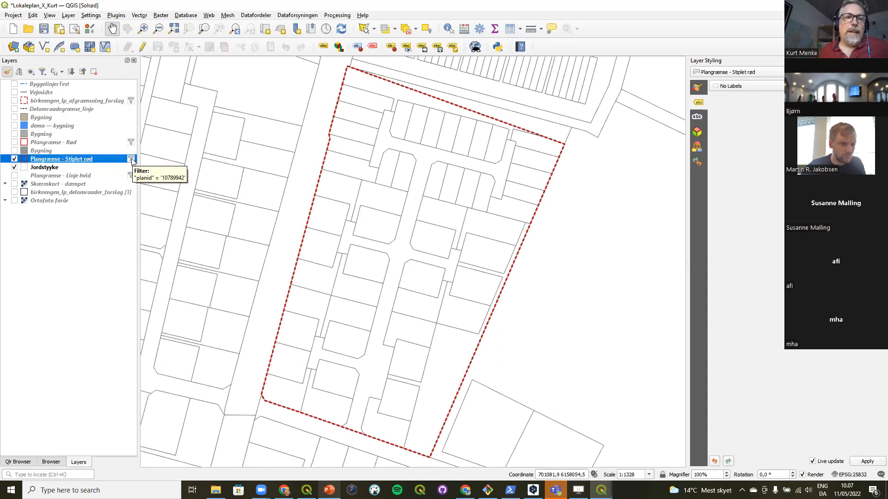
Step: Open the Matrikel Kort print layout, select Map 1 and fit the whole page in view
left_click(13, 17)
mouse_move(71, 206)
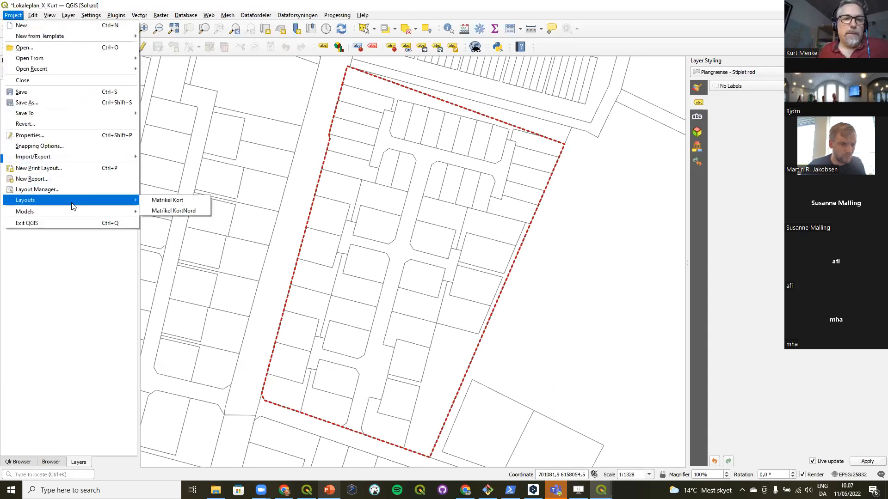
left_click(155, 200)
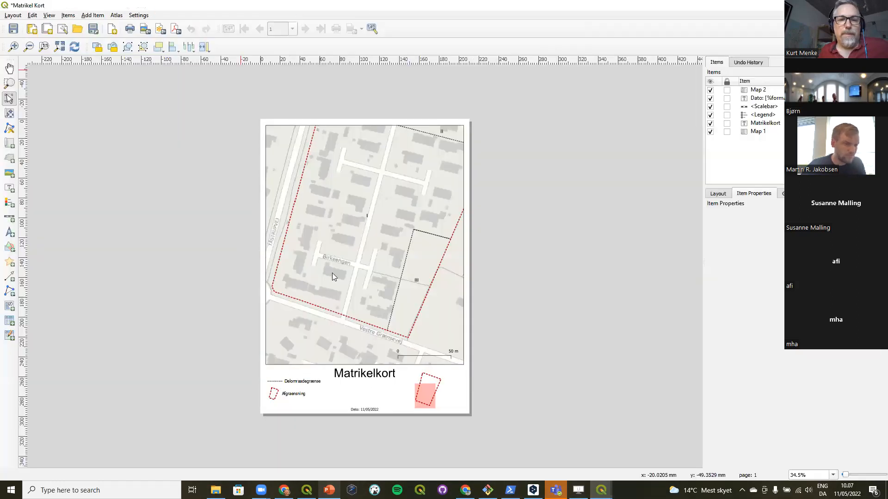
left_click(356, 249)
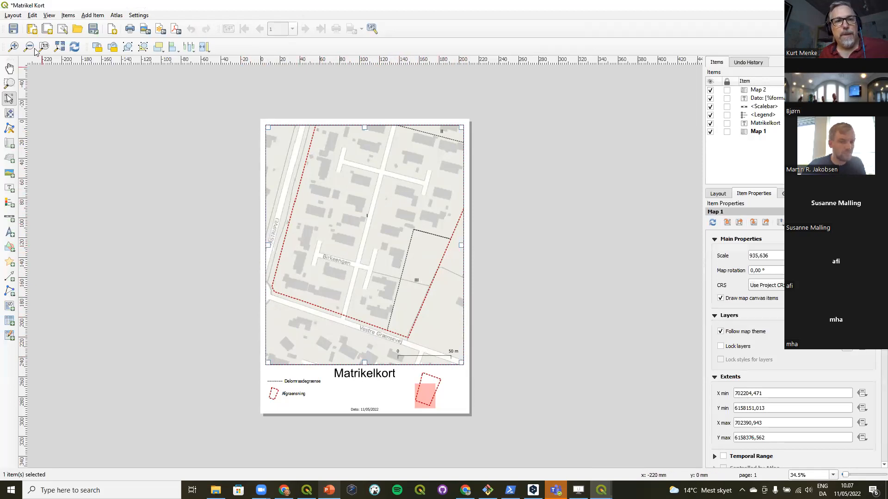
left_click(59, 47)
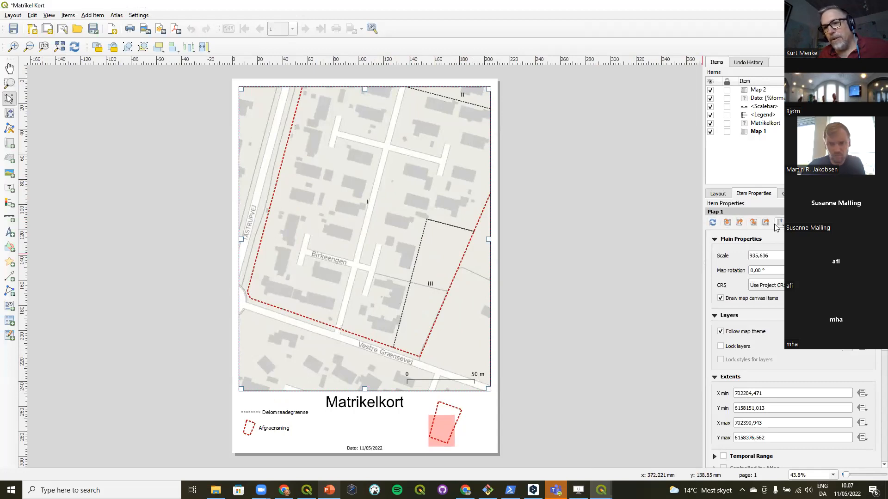
Step: Set Map 1's extent to match the main map canvas and refresh the layout view and the map preview
left_click(727, 223)
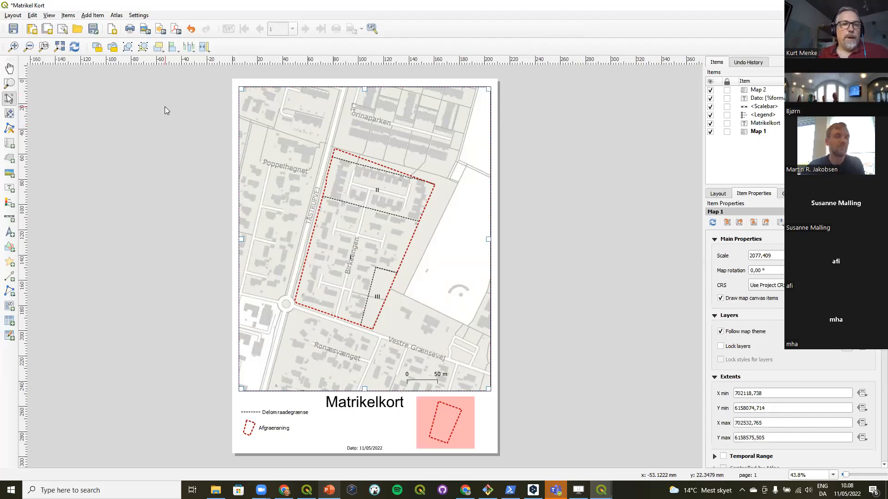
left_click(74, 47)
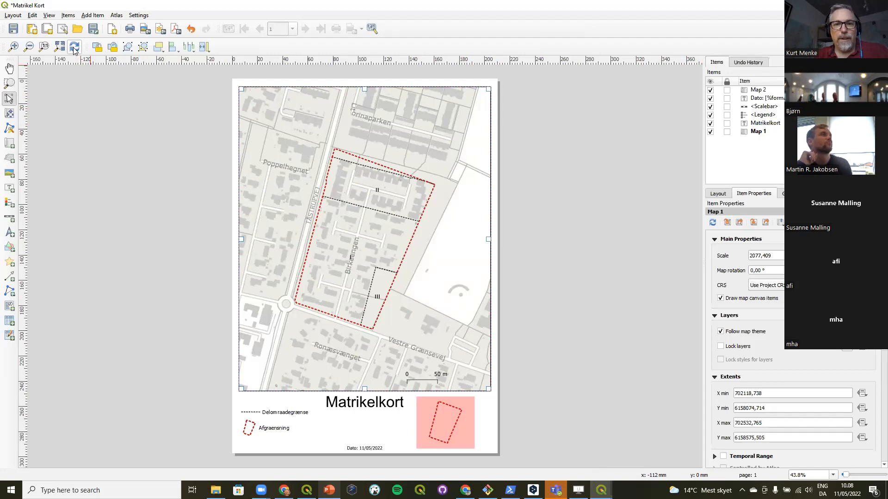
left_click(75, 46)
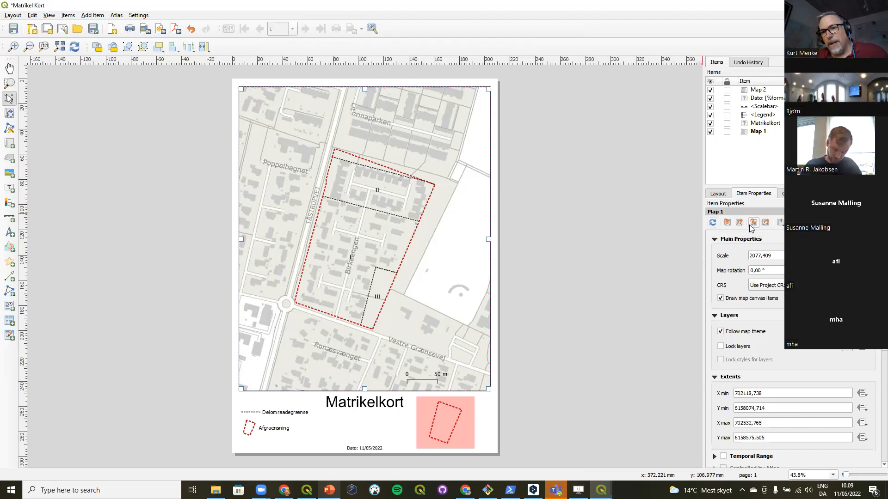
left_click(712, 224)
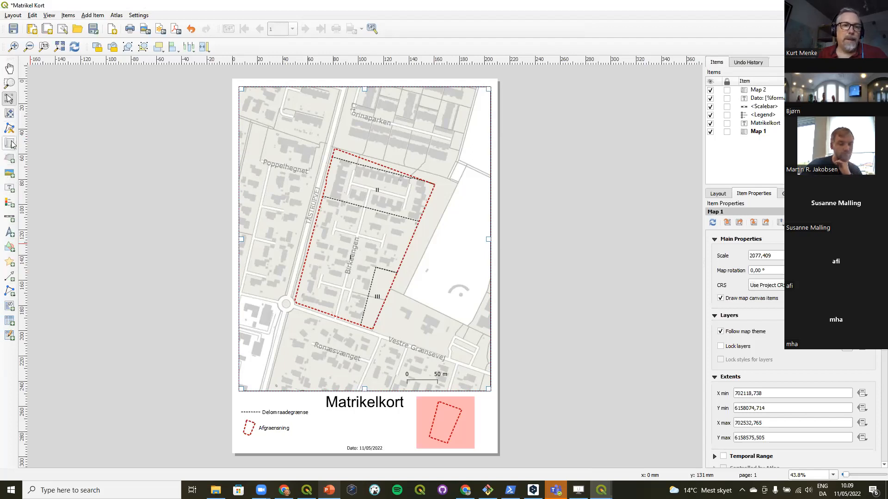
Step: Using Move Item Content, shift the map slightly inside Map 1's frame to reposition the plan area
left_click(10, 115)
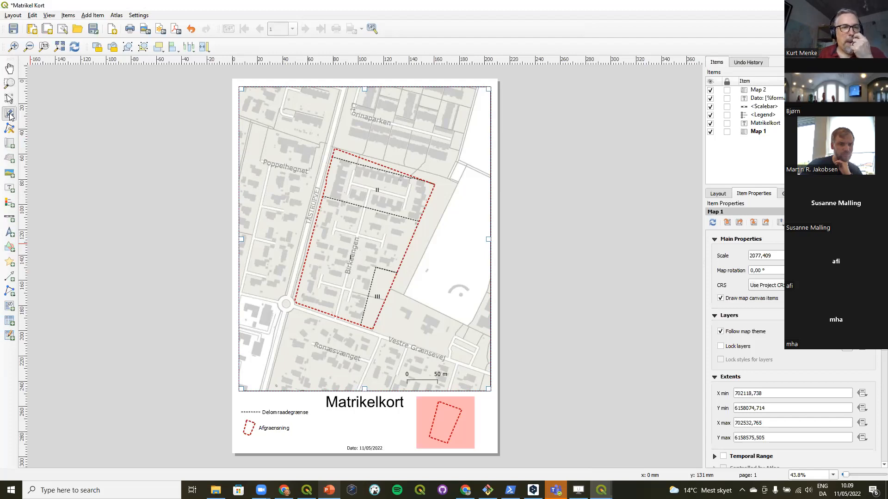
left_click_drag(335, 240, 357, 246)
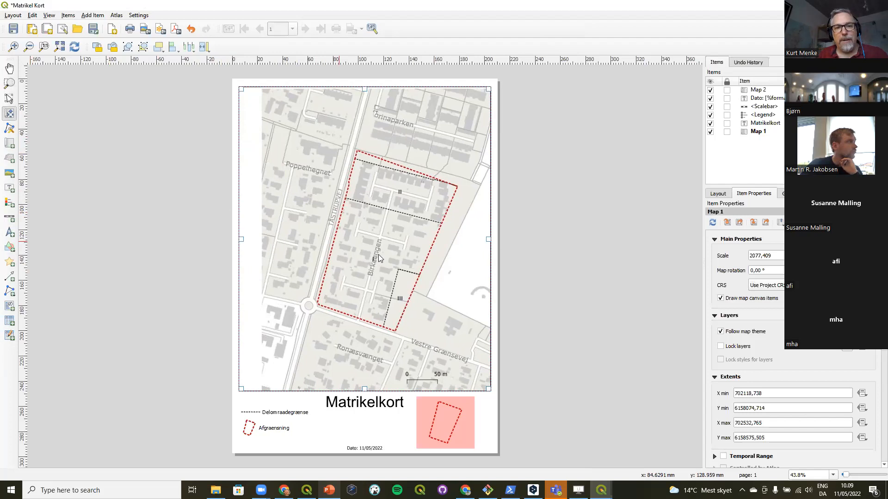
left_click_drag(381, 252, 359, 273)
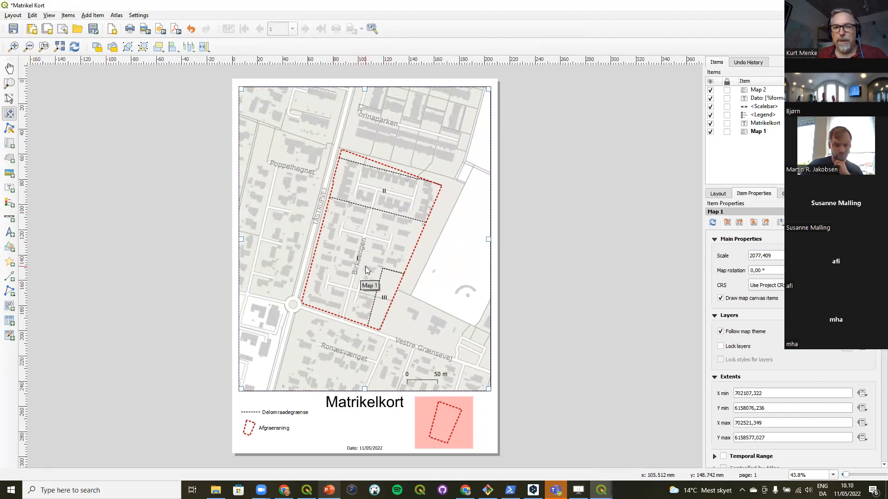
Step: Try a scale of 1500 for Map 1 and reduce it to 1400 so the plan area fills more of the frame
double_click(768, 256)
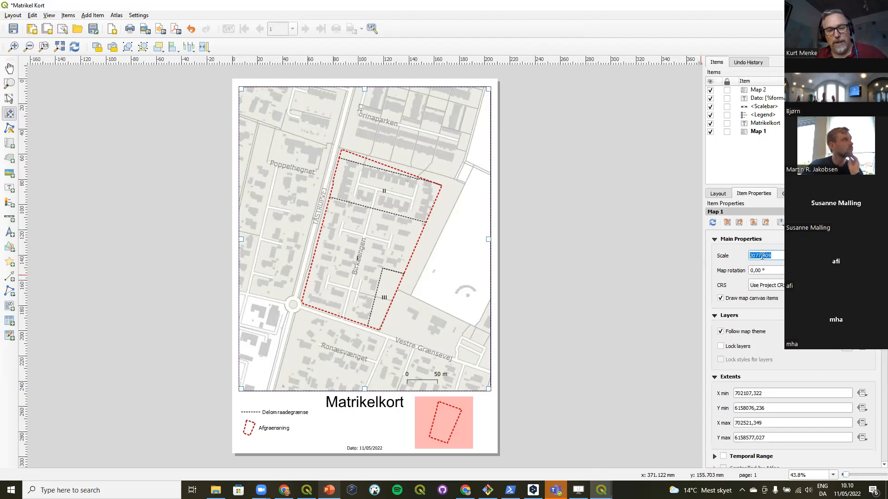
type("1500")
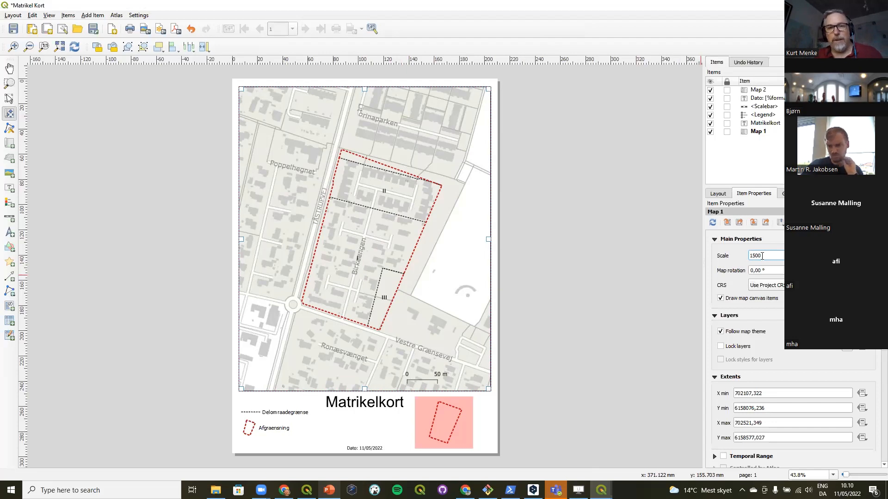
key("Return")
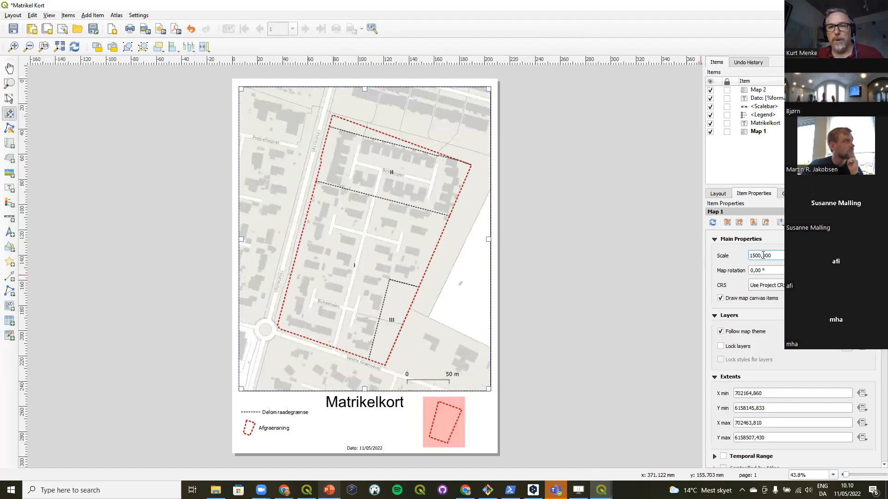
left_click_drag(756, 255, 753, 255)
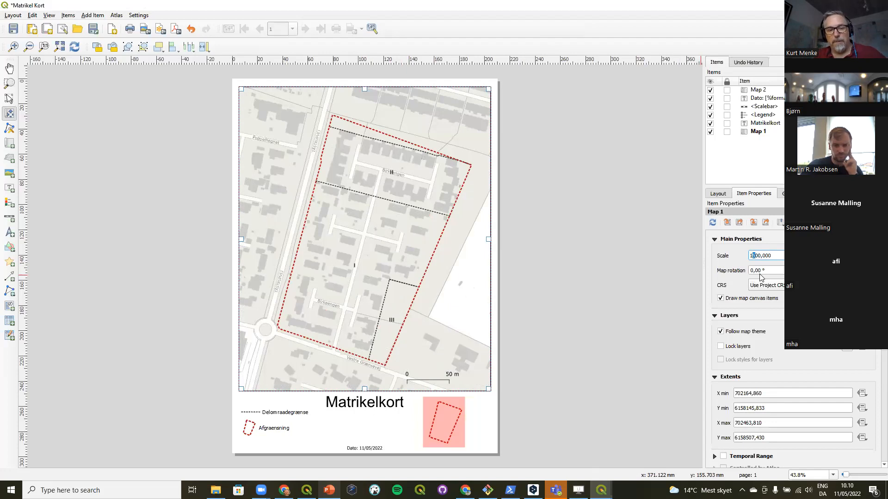
type("4")
key("Return")
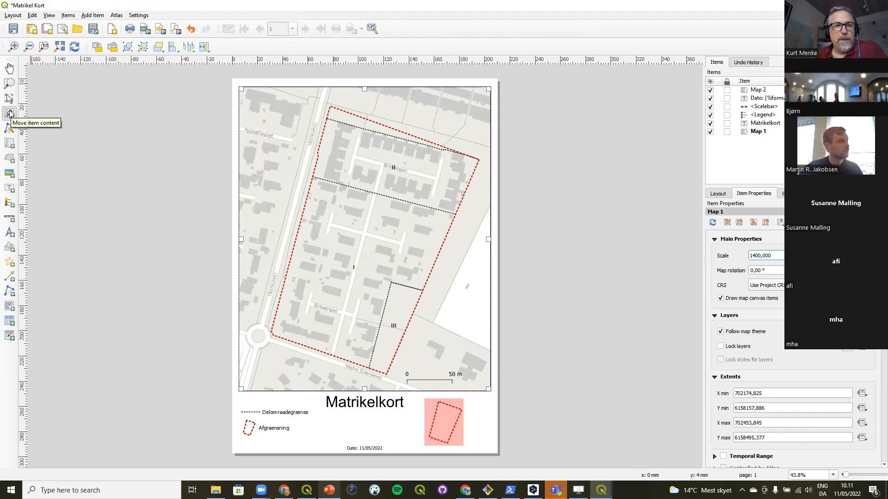
Step: Reposition the map content so the whole plan boundary fits inside Map 1's frame, and close the Matrikel Kort layout
left_click_drag(317, 210, 325, 223)
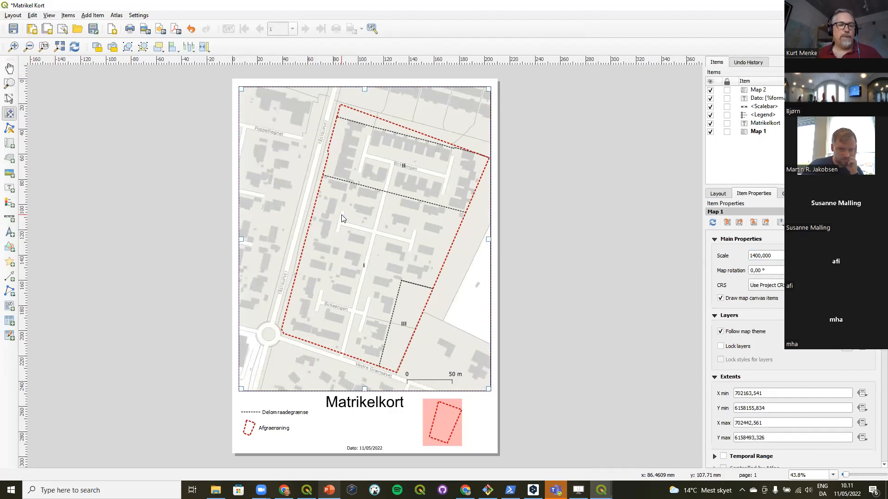
left_click_drag(342, 218, 329, 230)
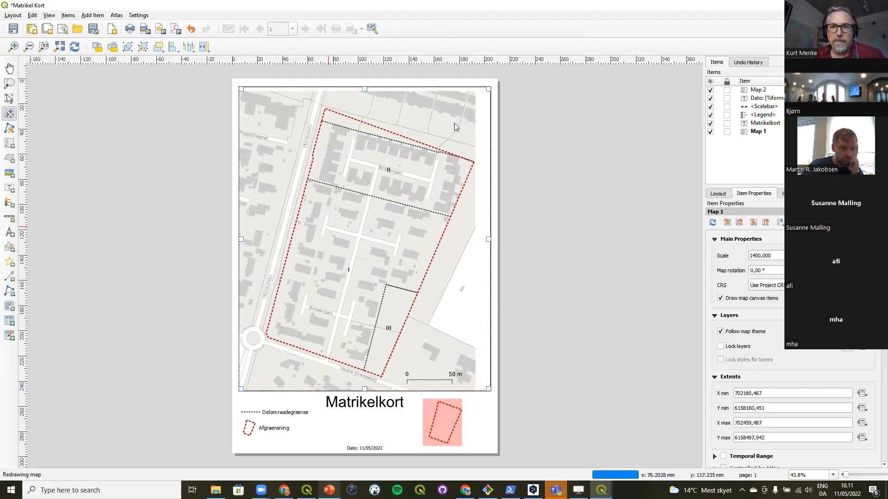
left_click(835, 5)
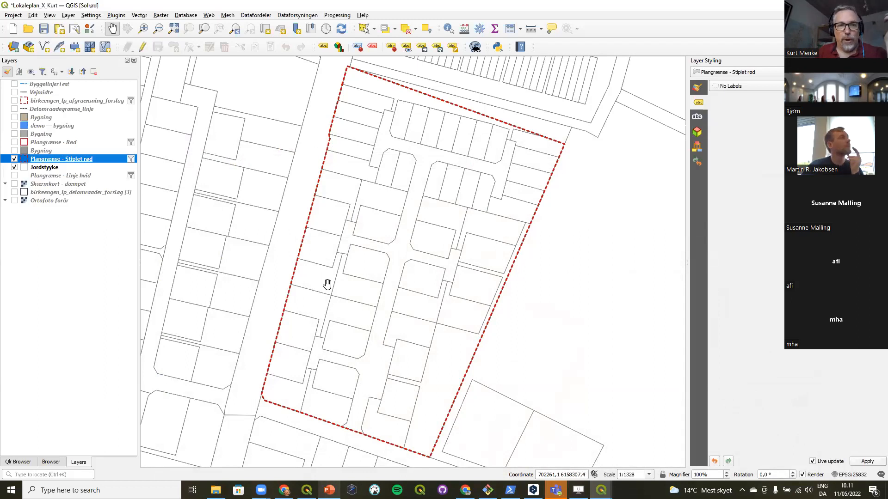
Step: Show the Jordstyyke layer's symbology, hide and reopen the Layer Styling panel, and switch to the layer's label settings
left_click(41, 169)
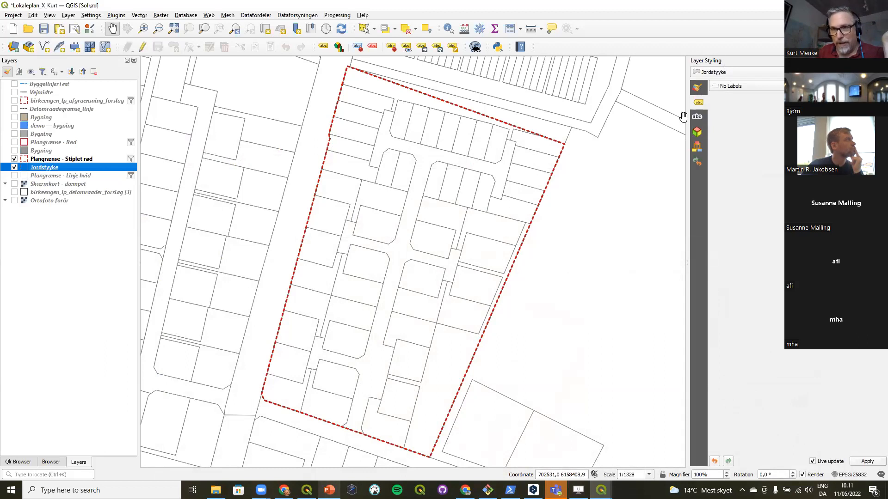
left_click(698, 87)
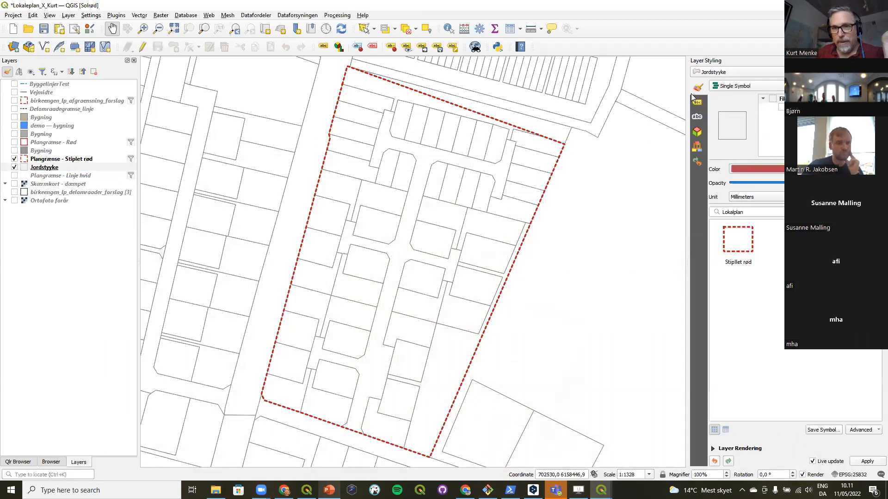
left_click(6, 73)
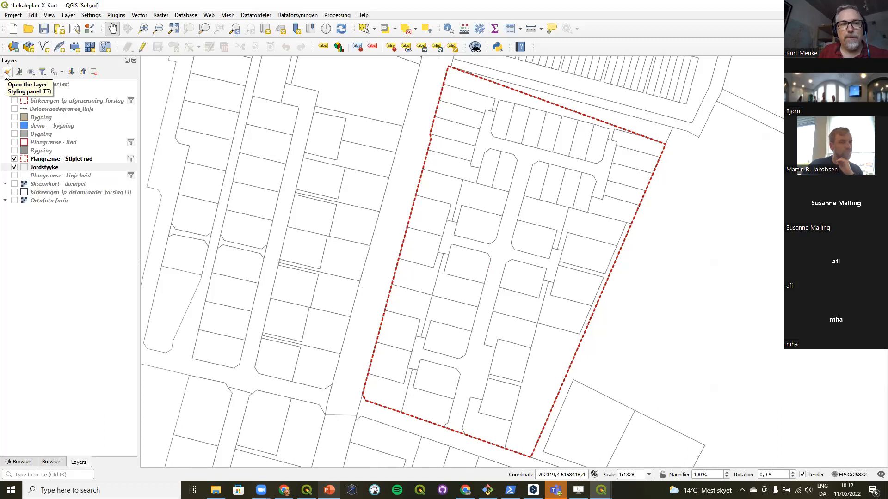
left_click(7, 72)
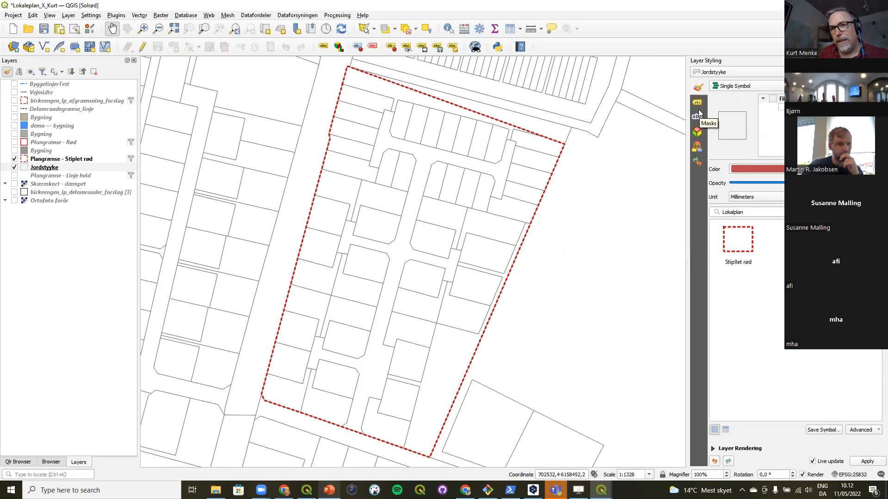
left_click(700, 104)
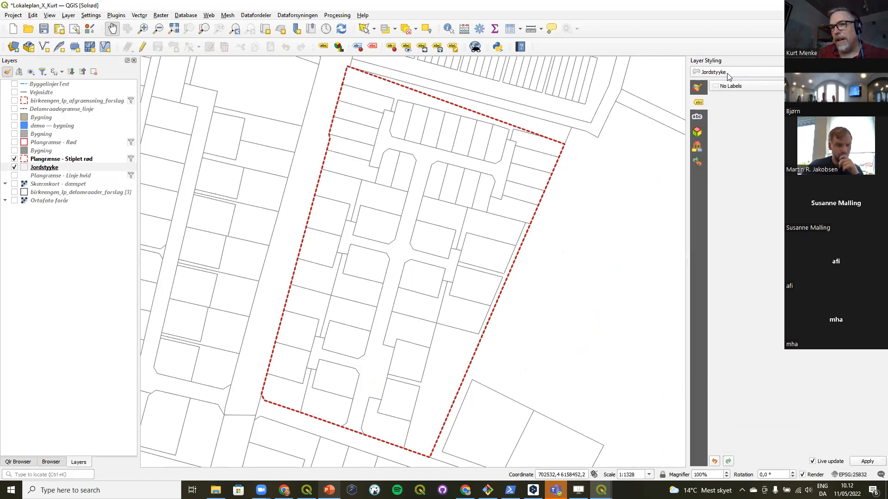
Step: Demonstrate changing the layer being styled by switching to Plangrænse - Stiplet rød and back to Jordstyyke, also choosing Jordstyyke from the styling layer list
left_click(45, 159)
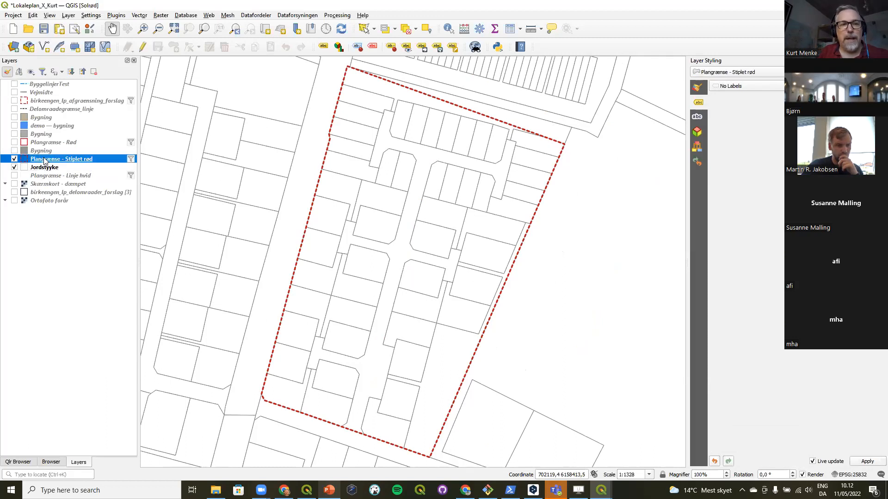
left_click(48, 171)
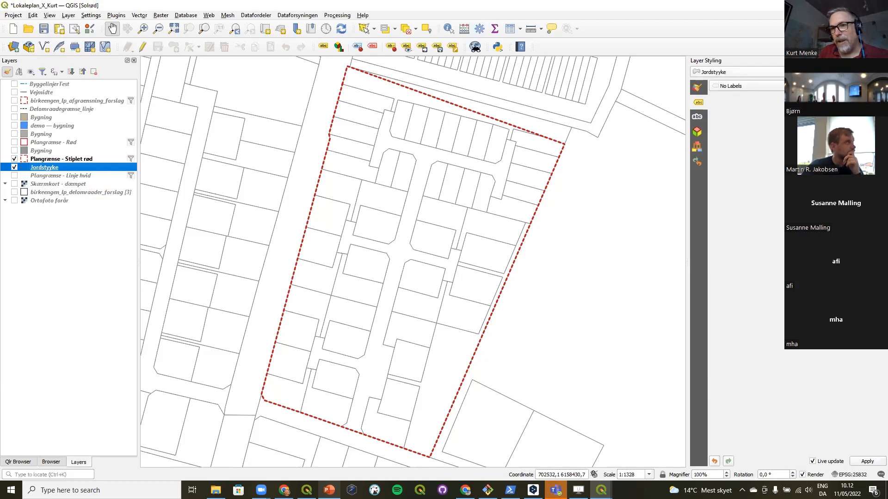
left_click(795, 72)
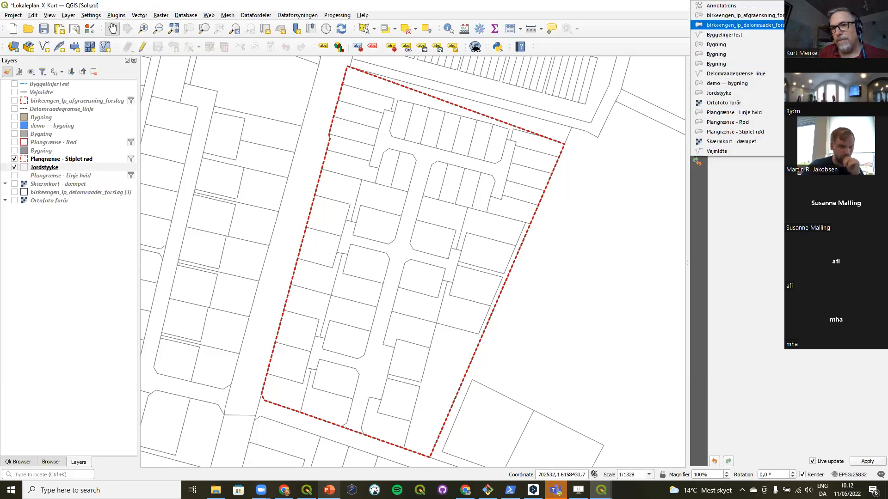
left_click(765, 92)
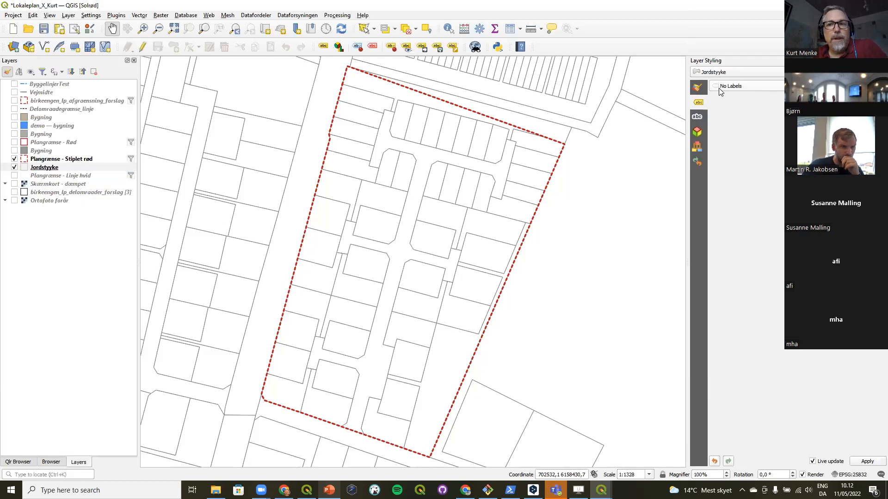
Step: Turn on single labels for the Jordstyyke layer and use the matrikelnummer field as the label value
left_click(746, 86)
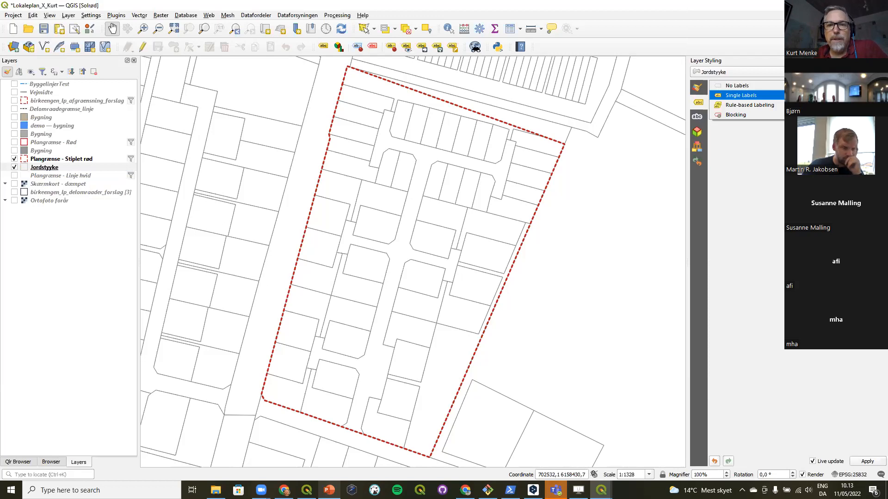
left_click(741, 95)
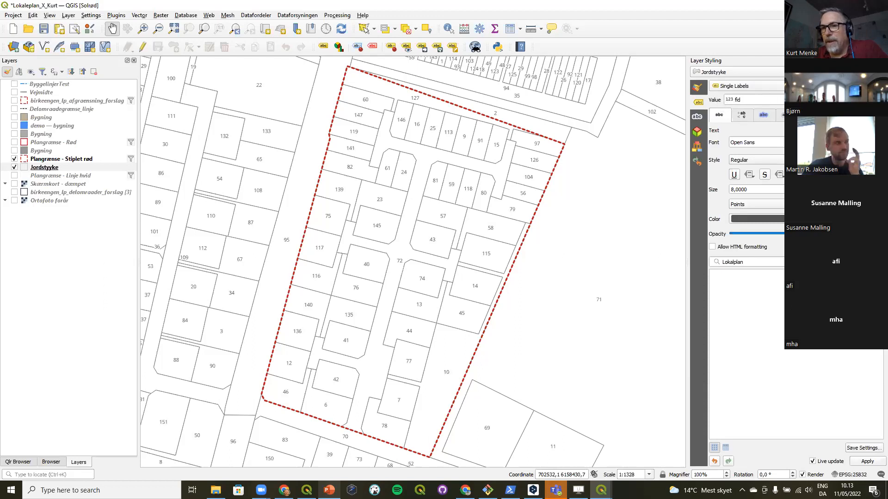
double_click(740, 100)
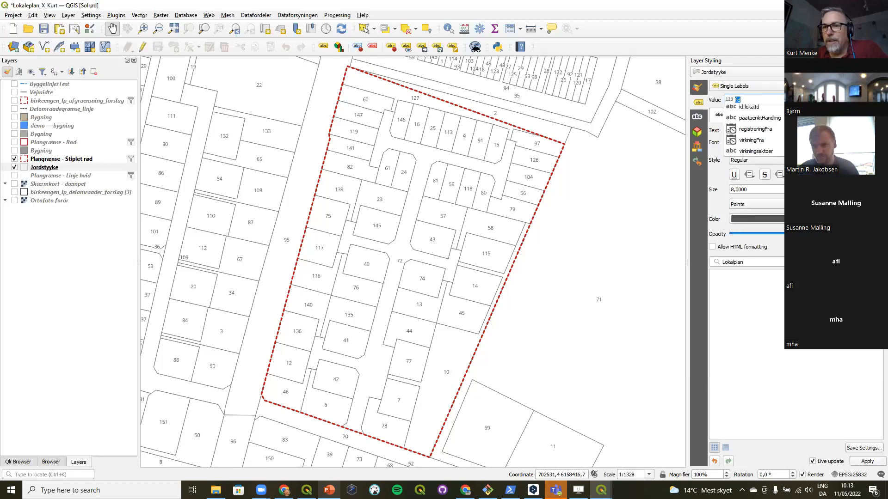
left_click(863, 99)
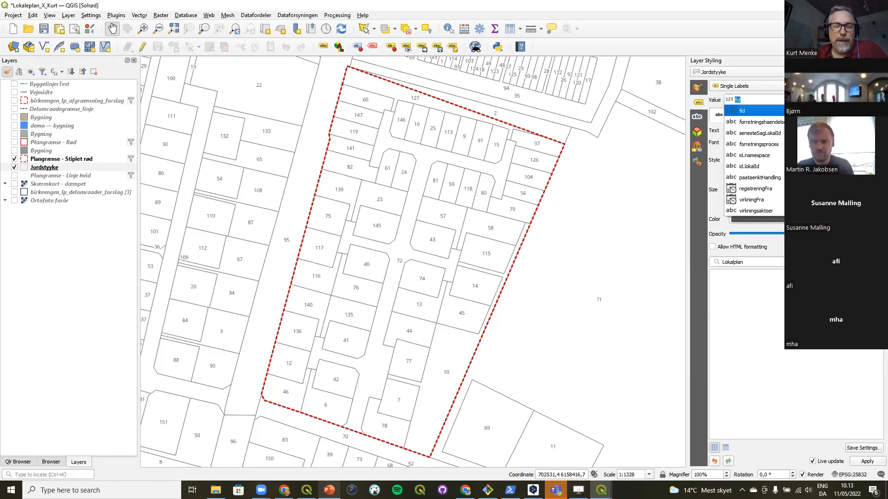
scroll(832, 157, "down", 1)
scroll(758, 161, "down", 3)
scroll(756, 167, "down", 1)
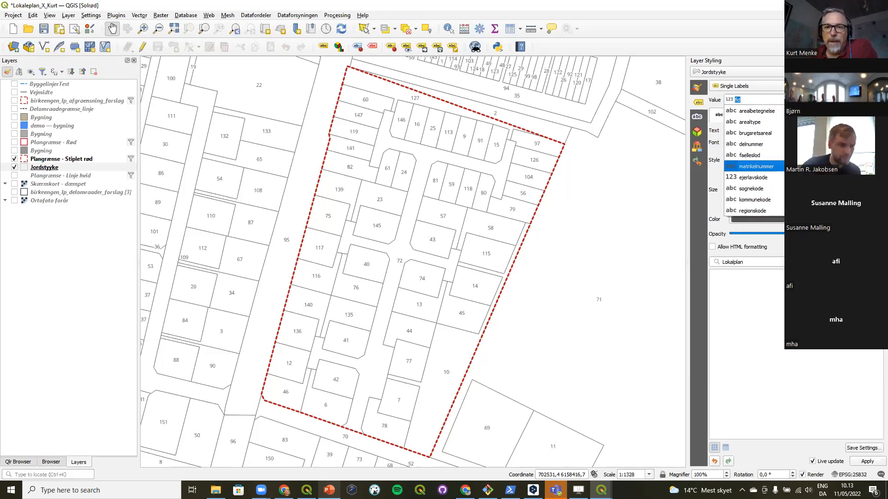
key("Return")
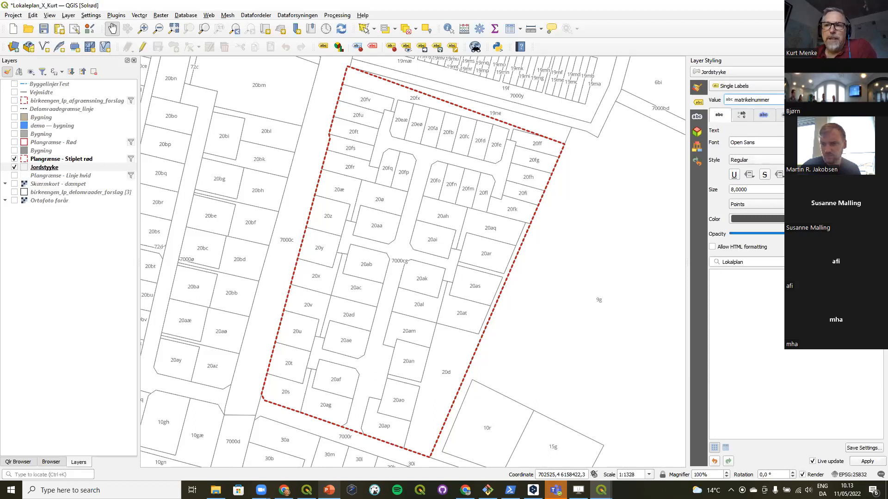
Step: Open the font style choices for the Jordstyyke parcel labels
left_click(804, 160)
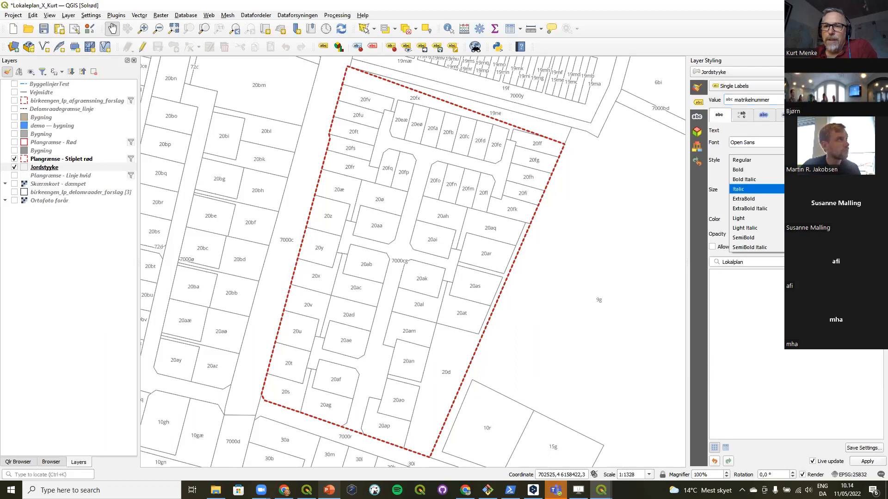
Step: Style the Jordstyyke parcel labels in Italic with a grey text colour at size 8 points
key("Return")
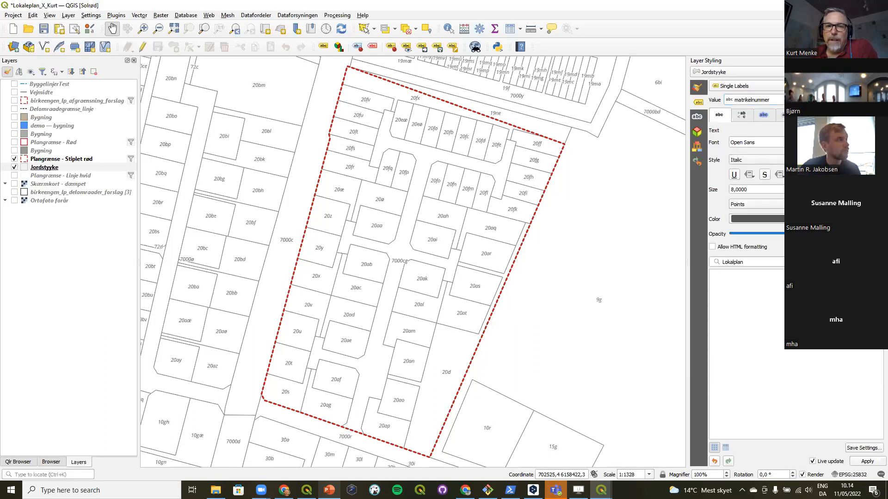
left_click(862, 219)
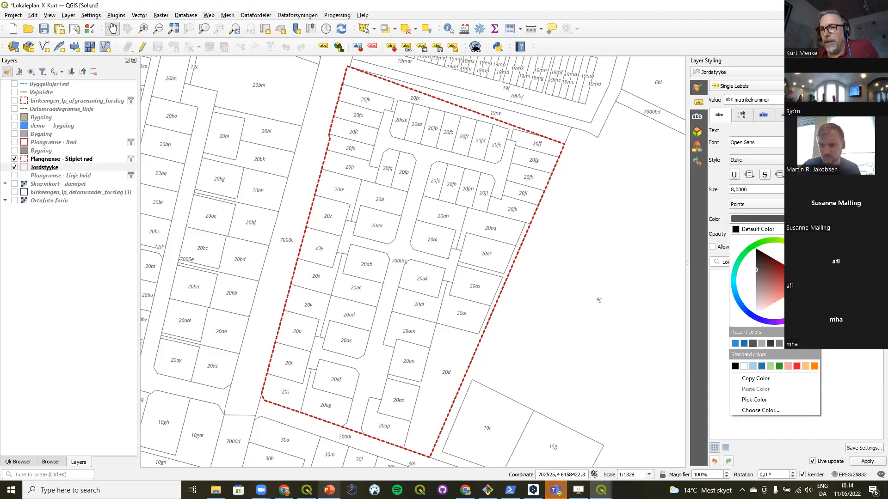
left_click(735, 368)
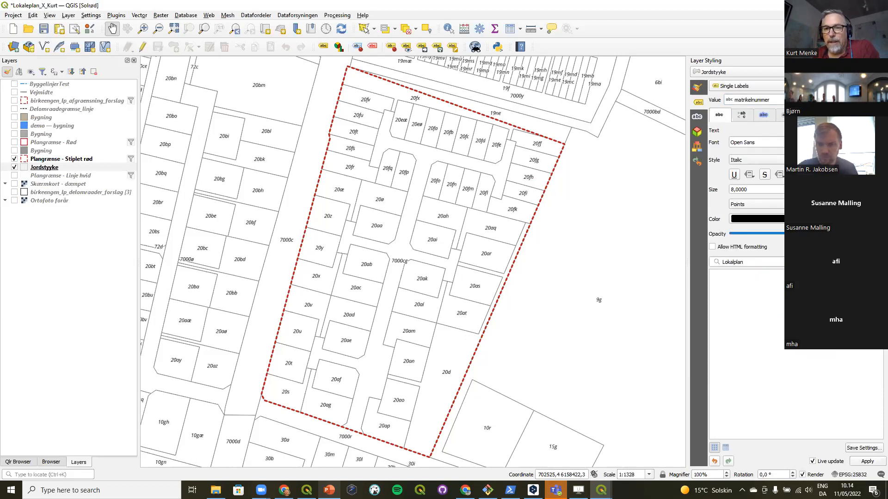
left_click(865, 219)
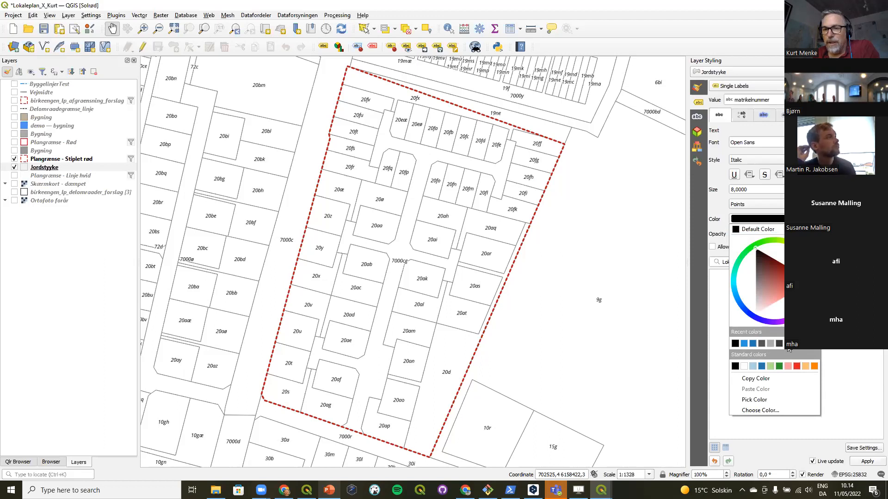
left_click(771, 344)
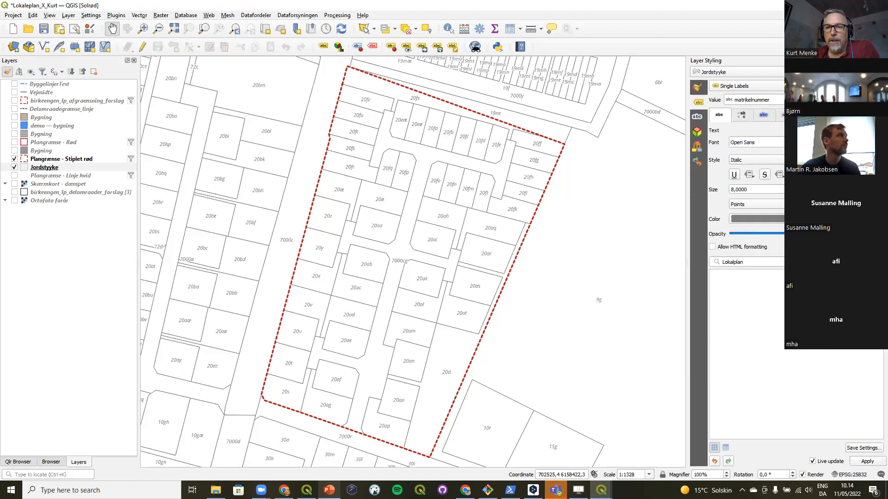
key("Up")
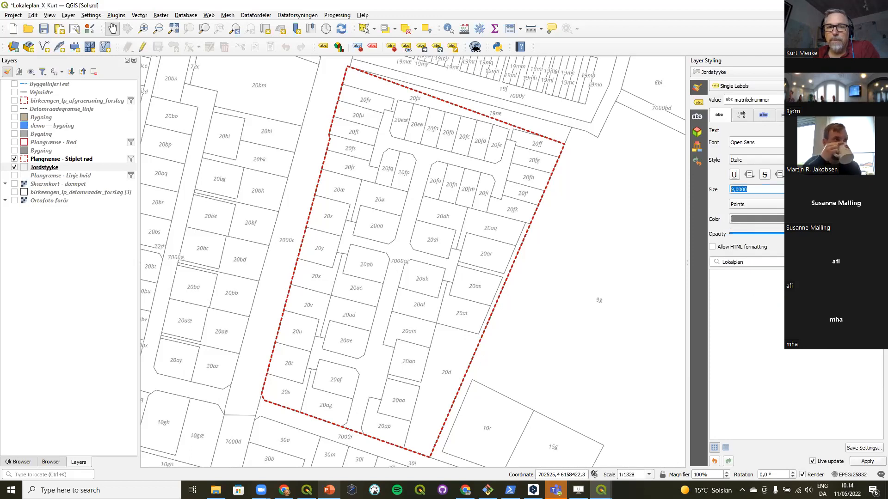
key("Down")
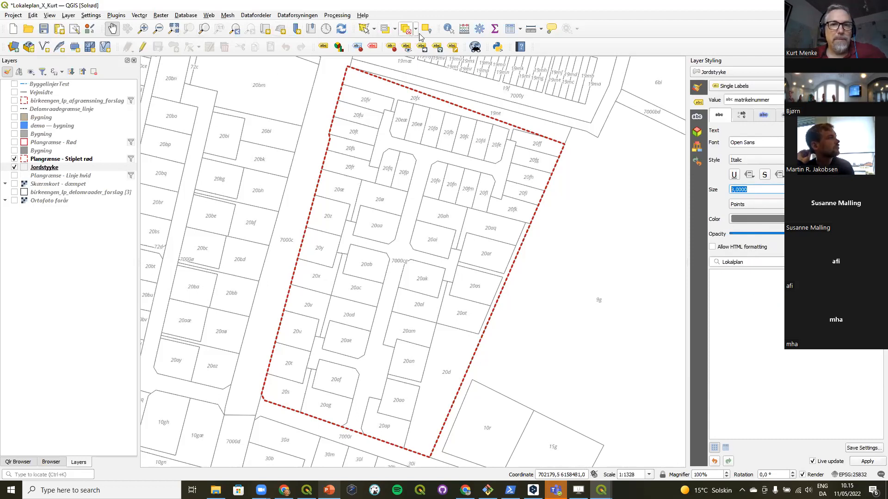
left_click(158, 28)
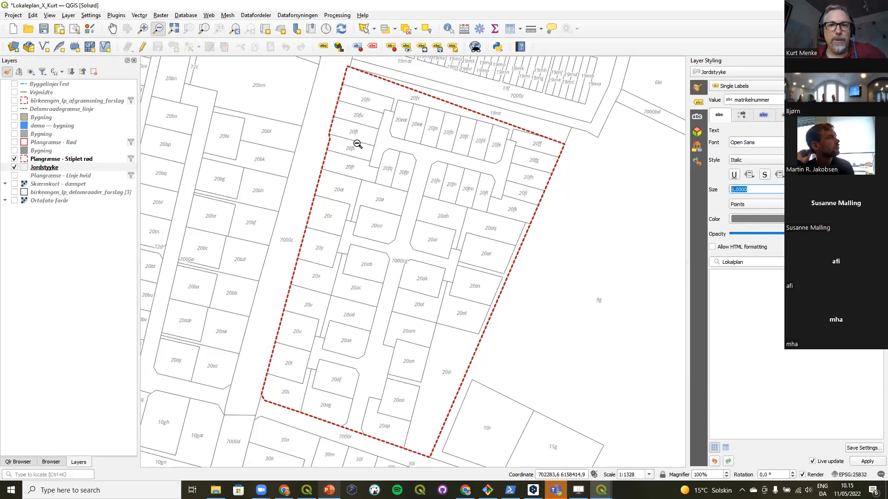
left_click_drag(357, 143, 410, 201)
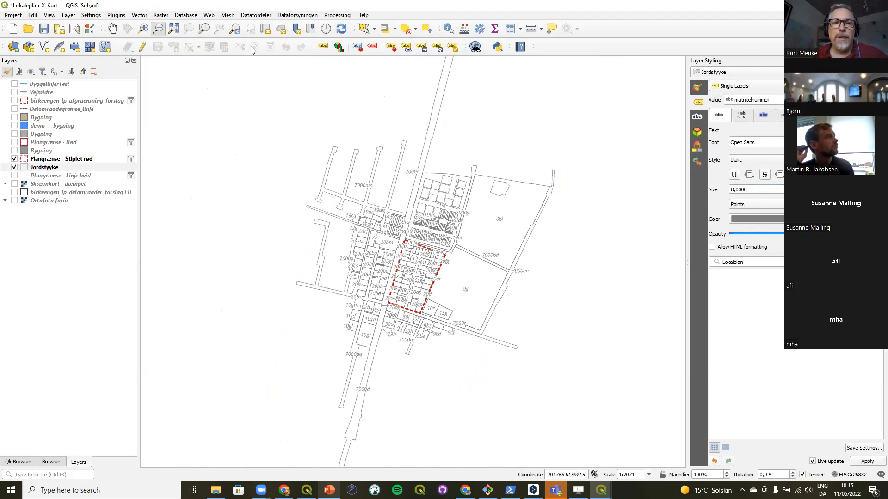
left_click(235, 29)
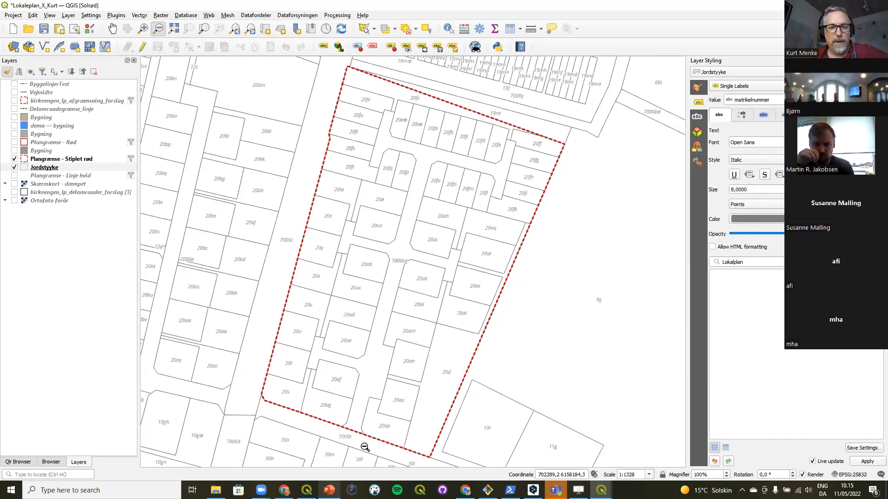
mouse_move(347, 481)
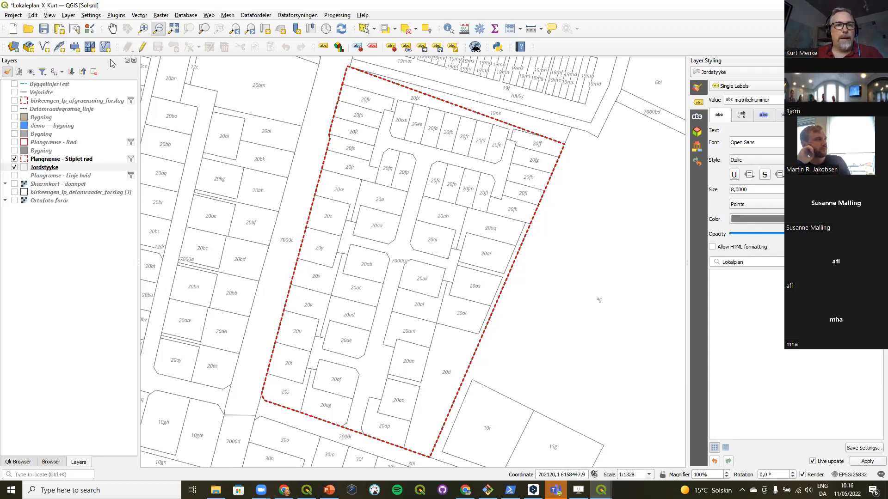
Step: Start a new GeoPackage layer stored in the existing demo.gpkg database in the Solrød folder
left_click(68, 15)
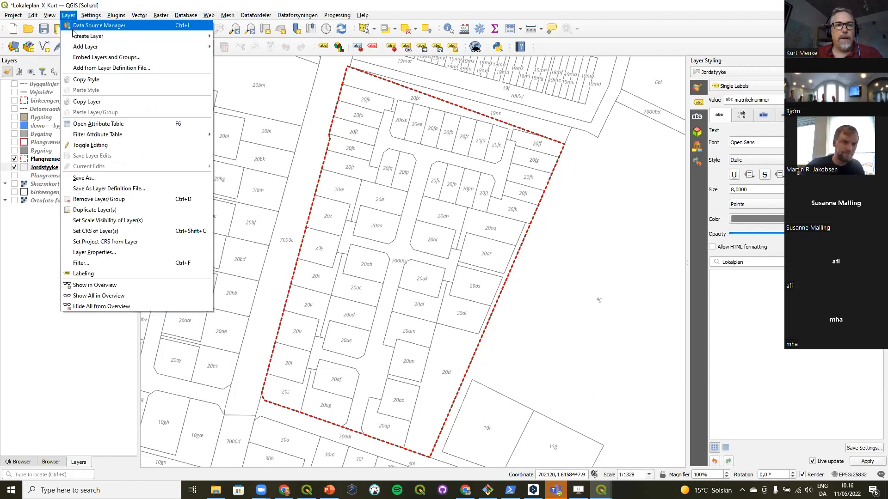
mouse_move(77, 37)
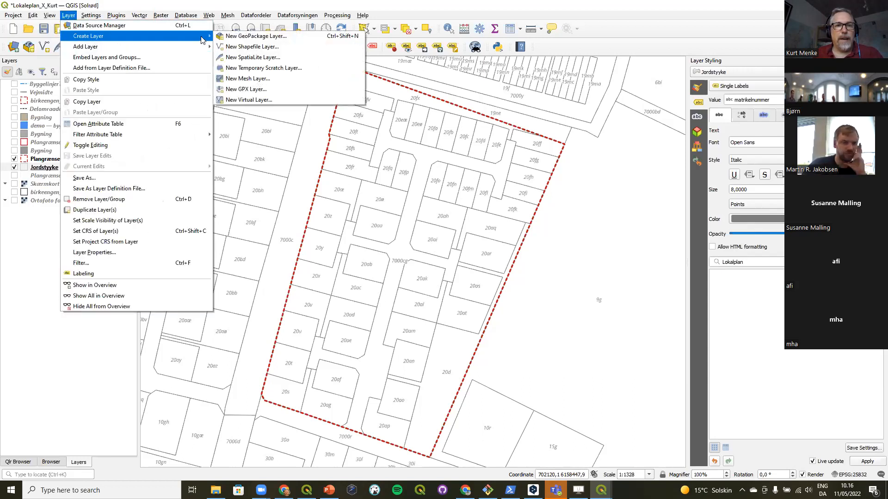
left_click(244, 37)
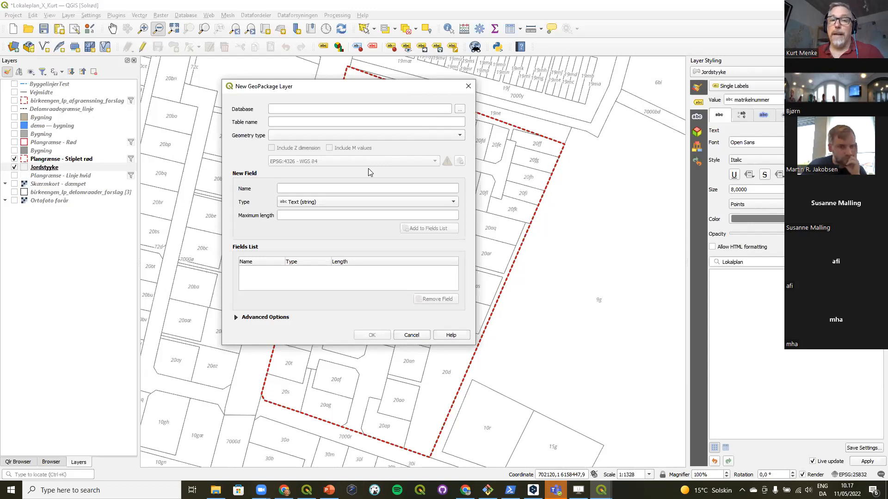
left_click(461, 111)
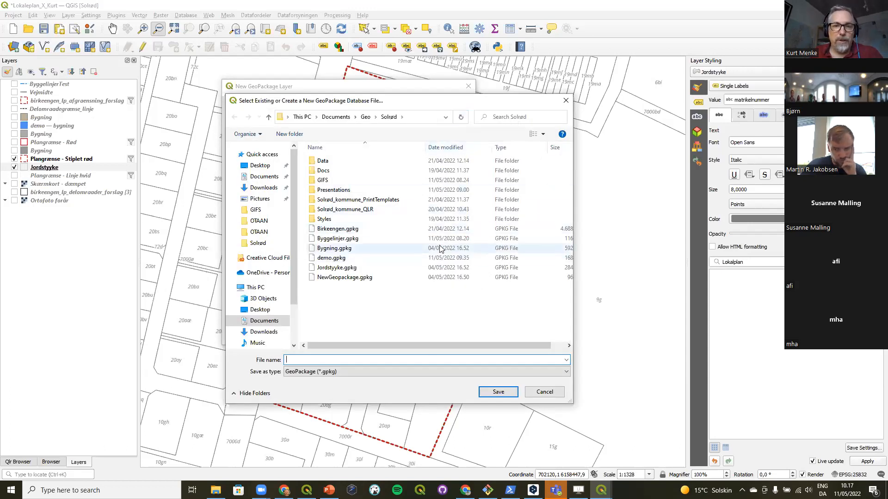
left_click(331, 259)
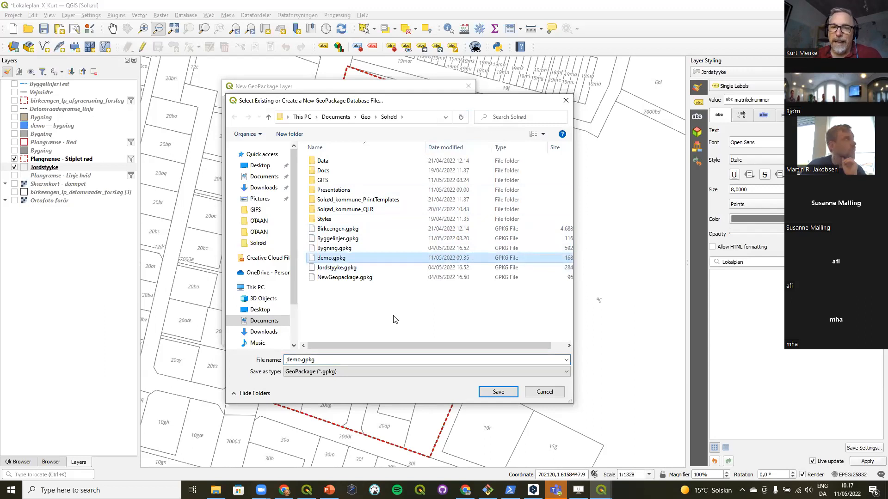
left_click(514, 393)
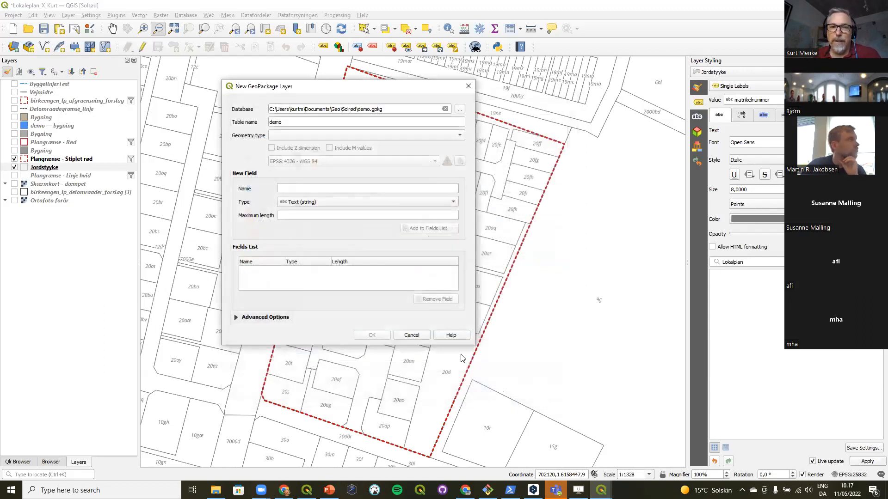
Step: Name the new table byggelinjer and set its geometry type to LineString
double_click(273, 121)
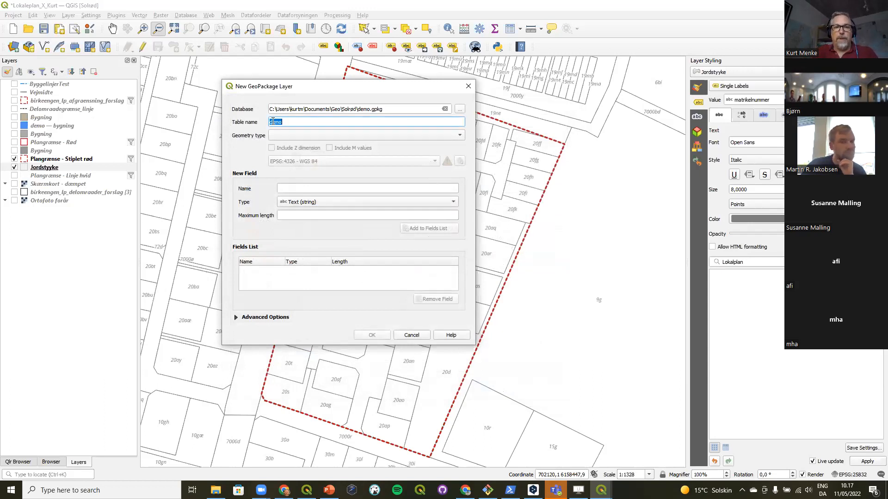
type("b")
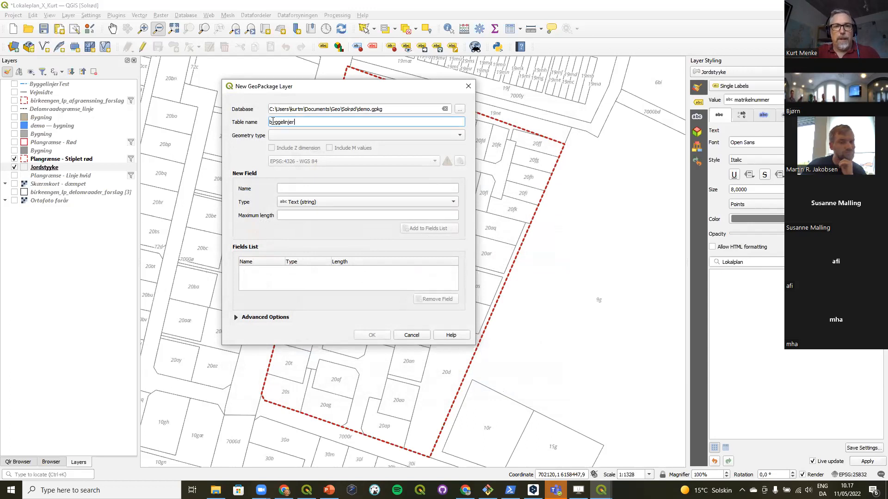
type("yggelinjer")
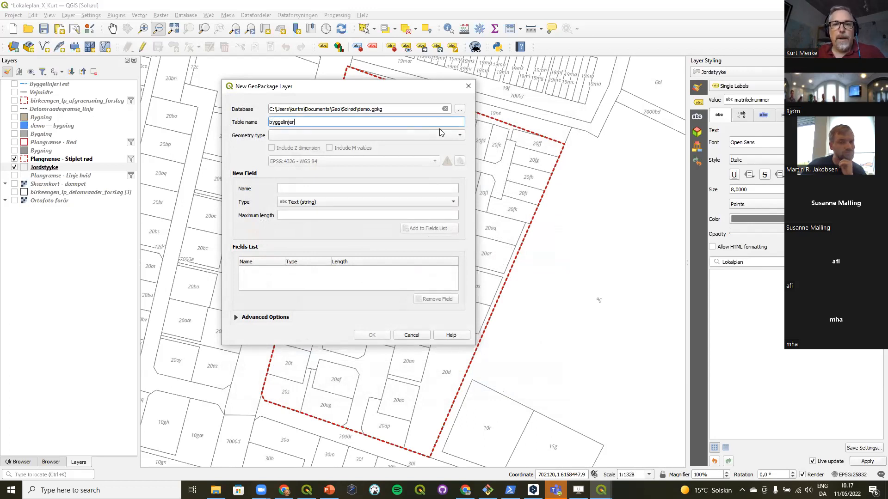
left_click(455, 136)
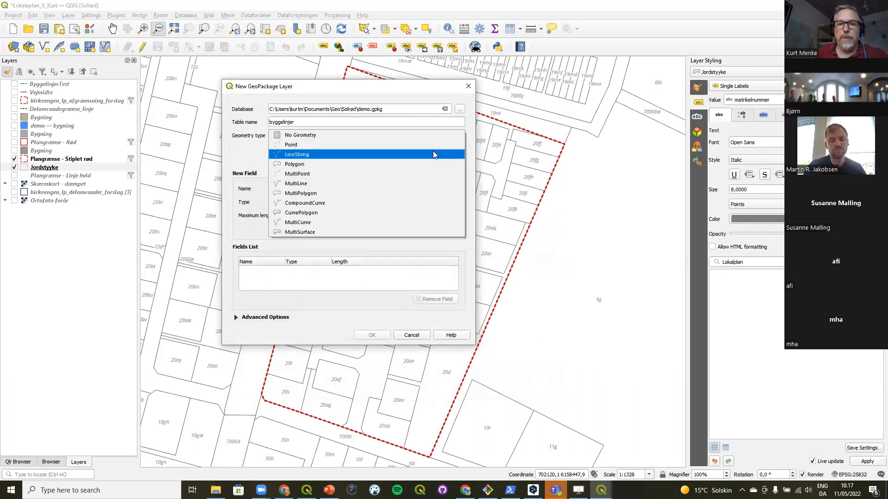
left_click(375, 154)
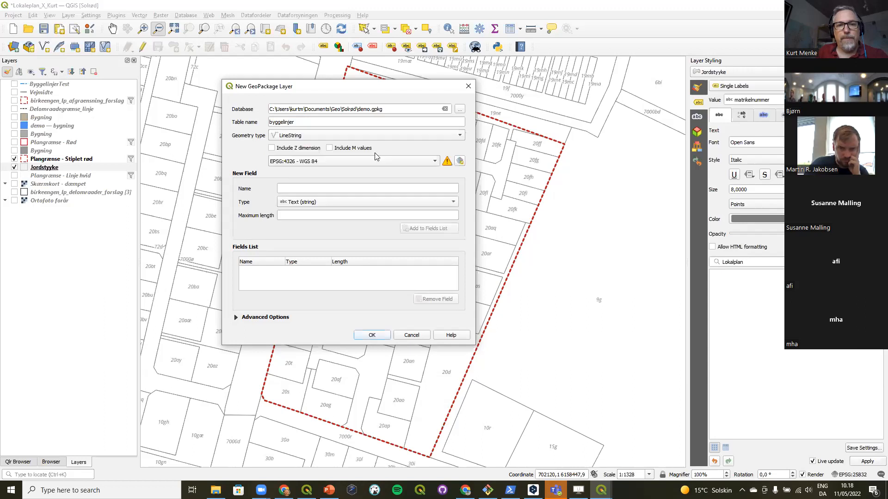
Step: Set the new layer's coordinate system to the project CRS, EPSG:25832 - ETRS89 / UTM zone 32N
left_click(434, 163)
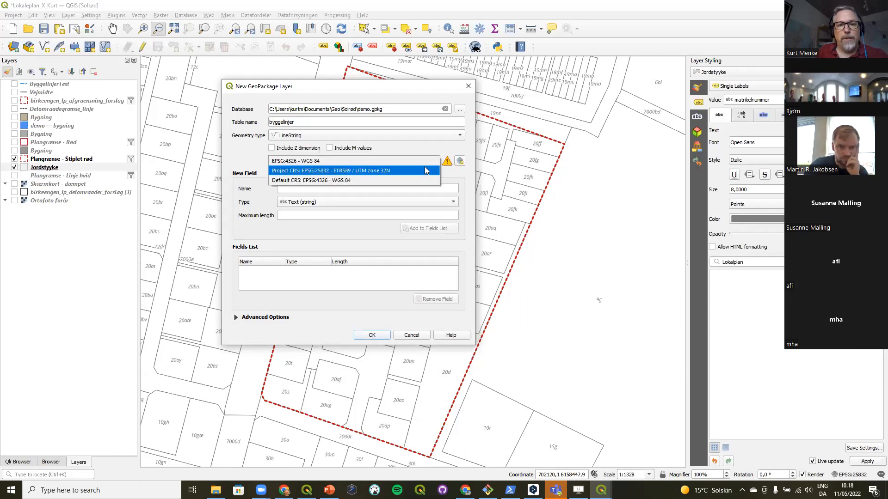
left_click(422, 174)
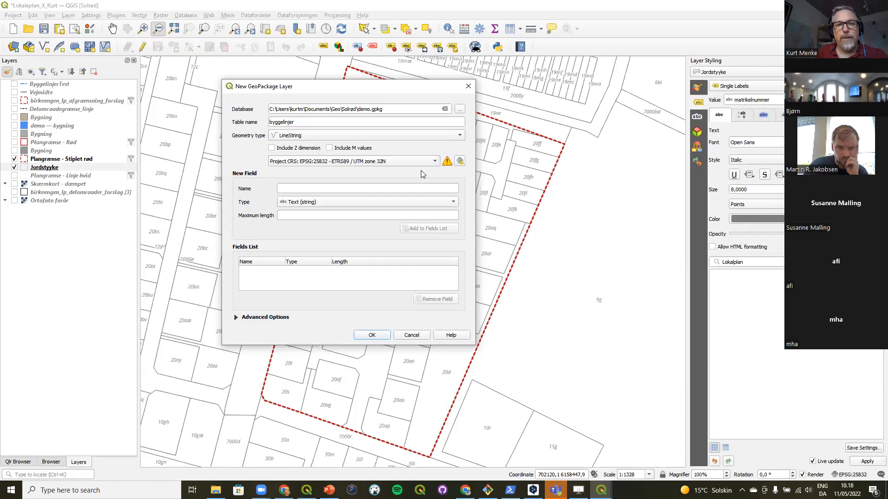
left_click(424, 162)
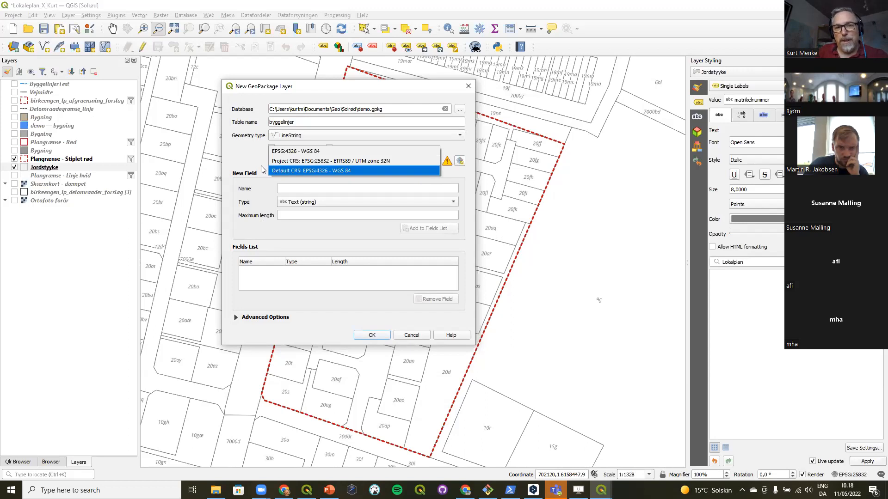
left_click(332, 161)
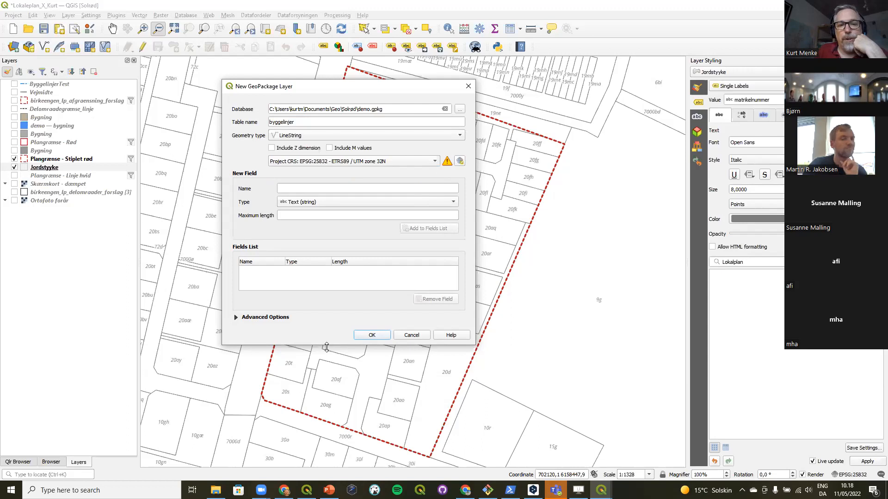
Step: Enlarge the new layer dialog and review the available geometry types, keeping LineString
left_click_drag(328, 345, 328, 391)
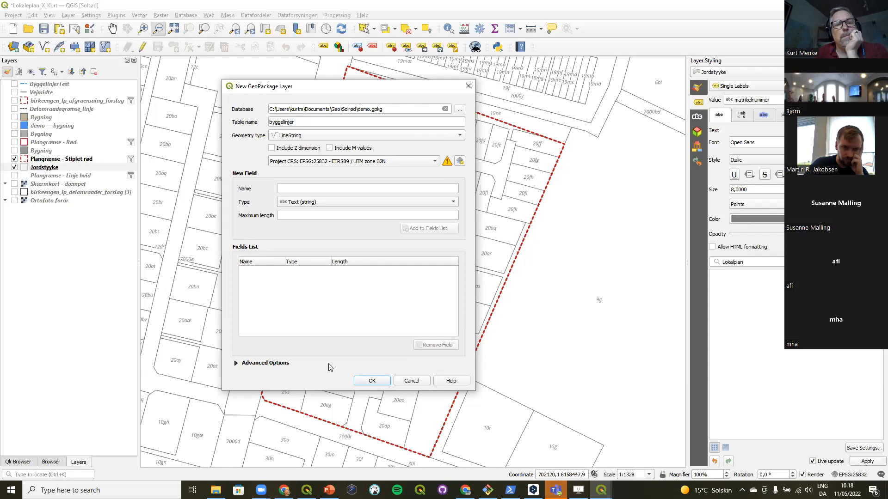
left_click(394, 134)
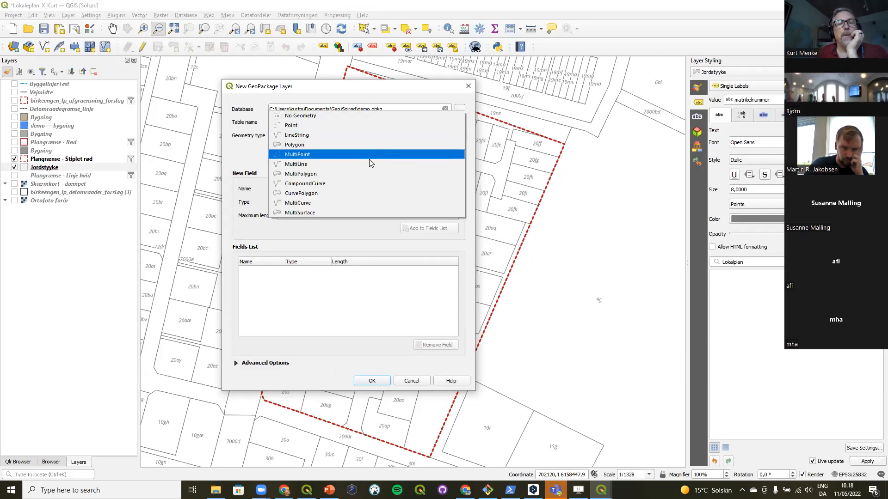
left_click(339, 136)
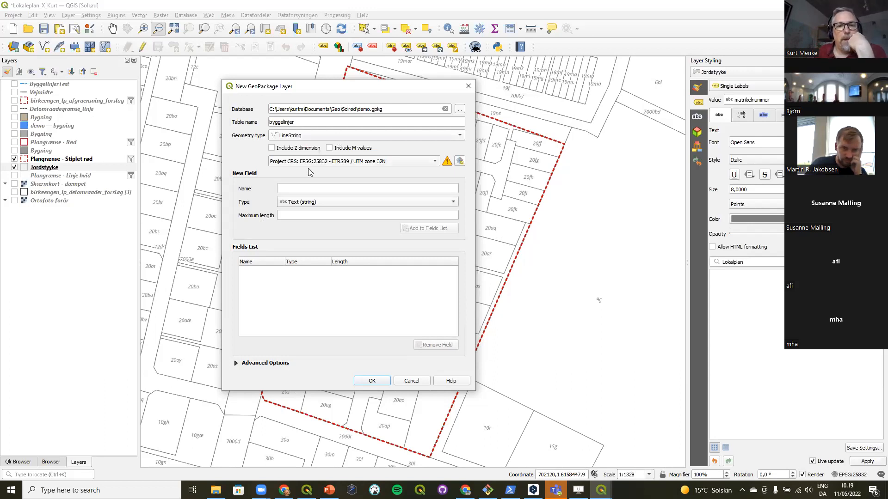
Step: Add a text field named distance to the new layer's field list
left_click(295, 189)
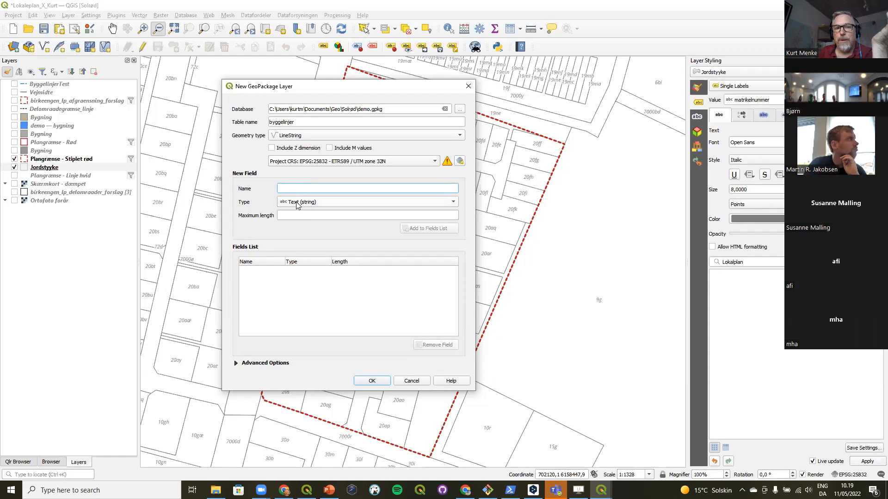
left_click(296, 204)
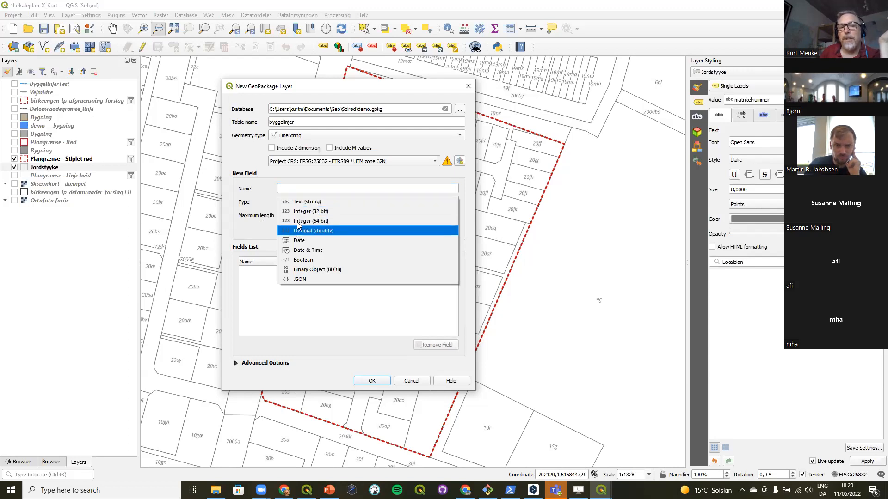
left_click(305, 187)
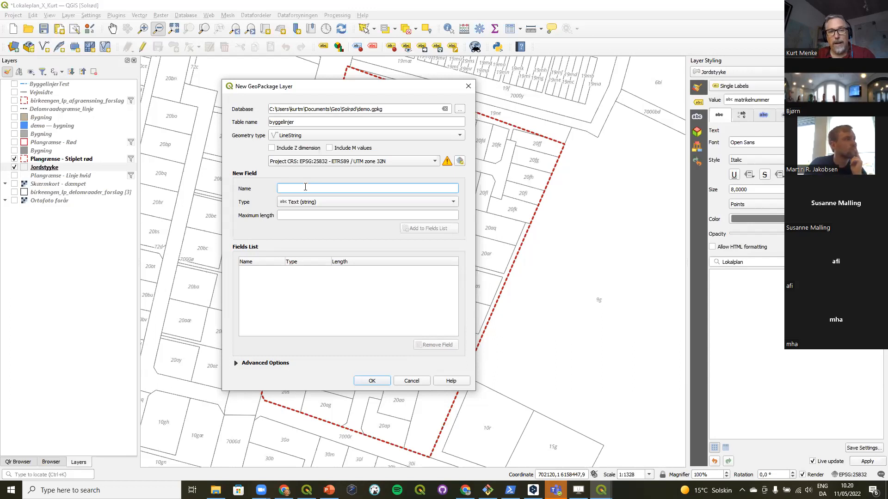
type("distance")
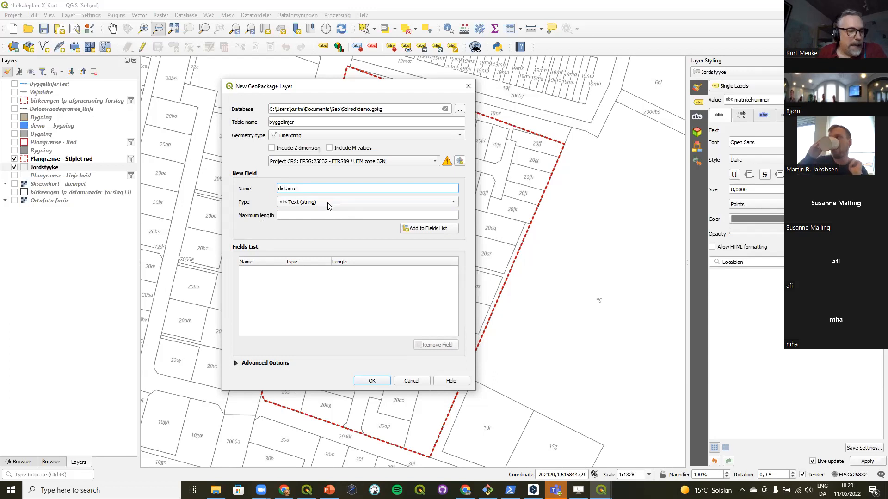
left_click(329, 206)
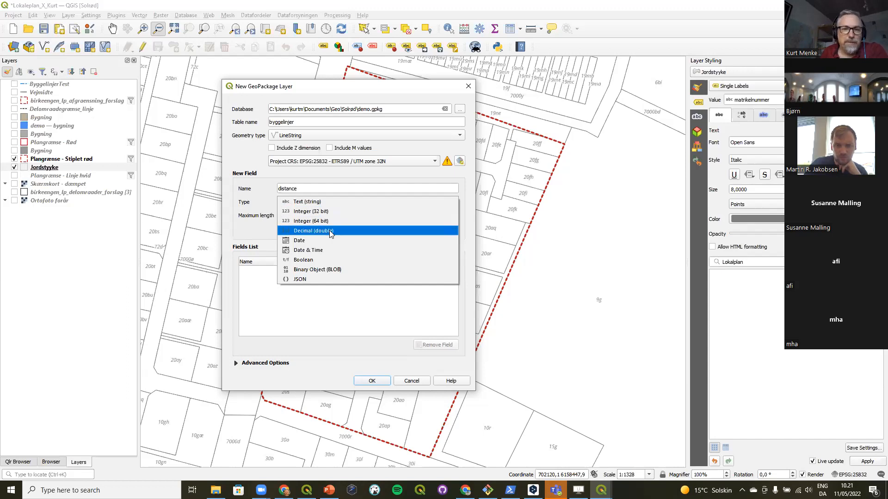
left_click(331, 203)
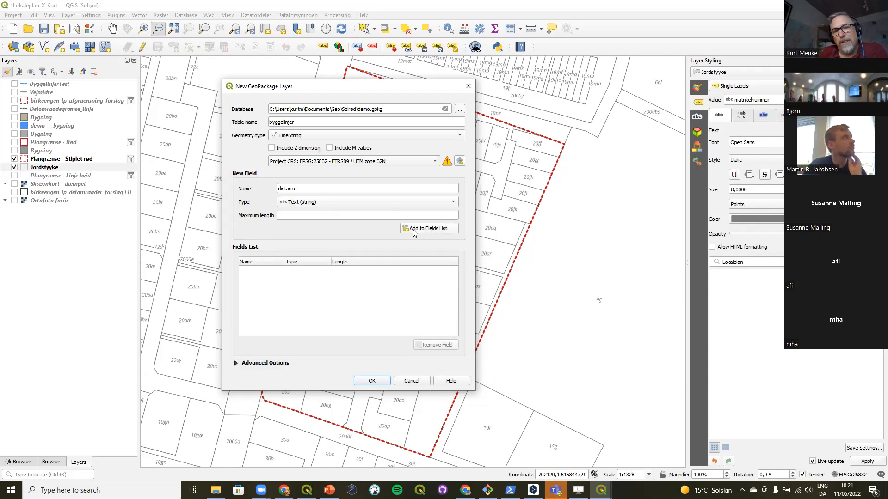
left_click(292, 189)
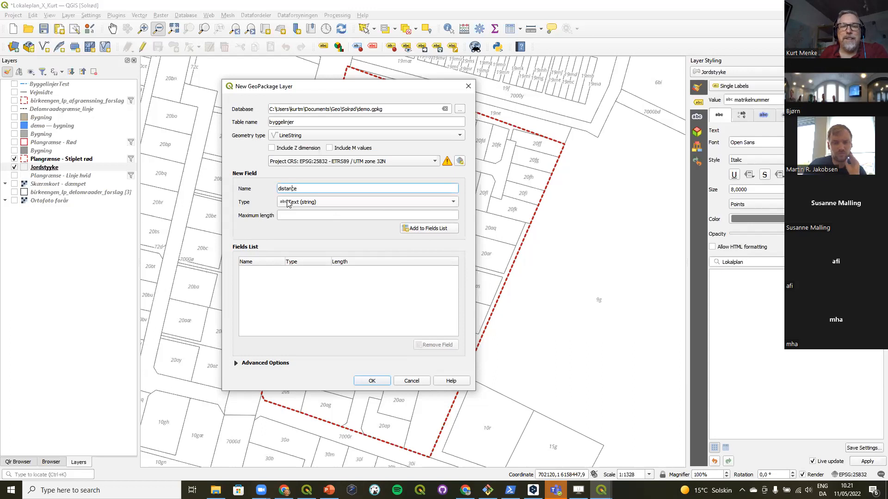
left_click(429, 230)
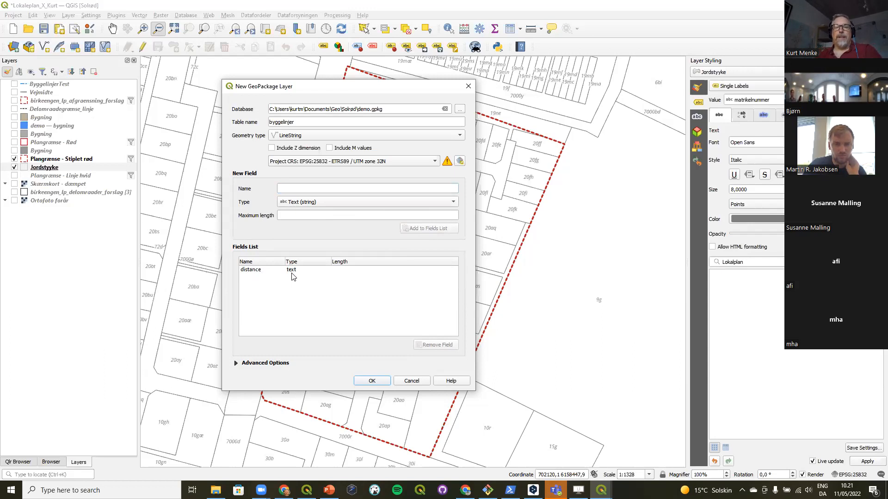
Step: Add a second text field named plangrænser_nr to the new layer's field list
left_click(336, 187)
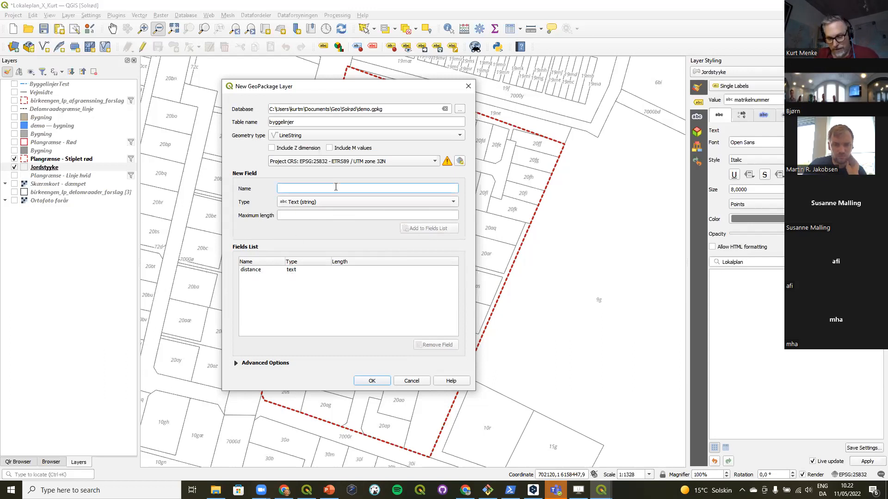
type("plan")
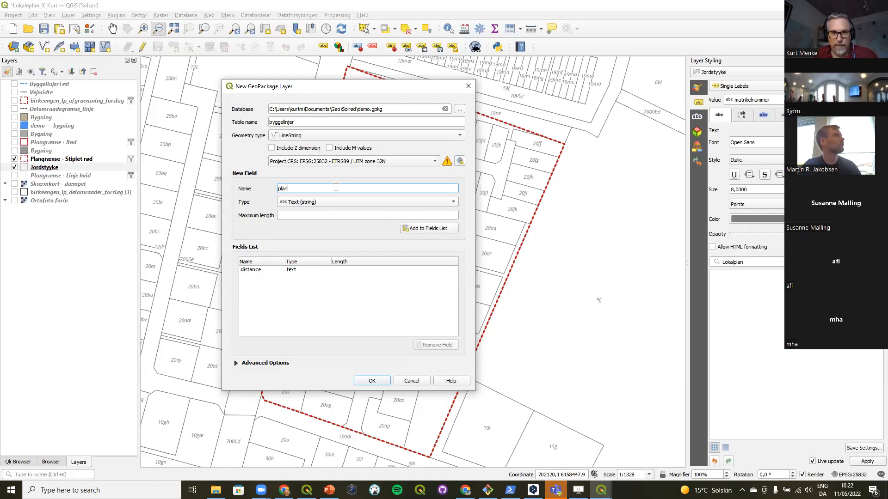
type("grænser")
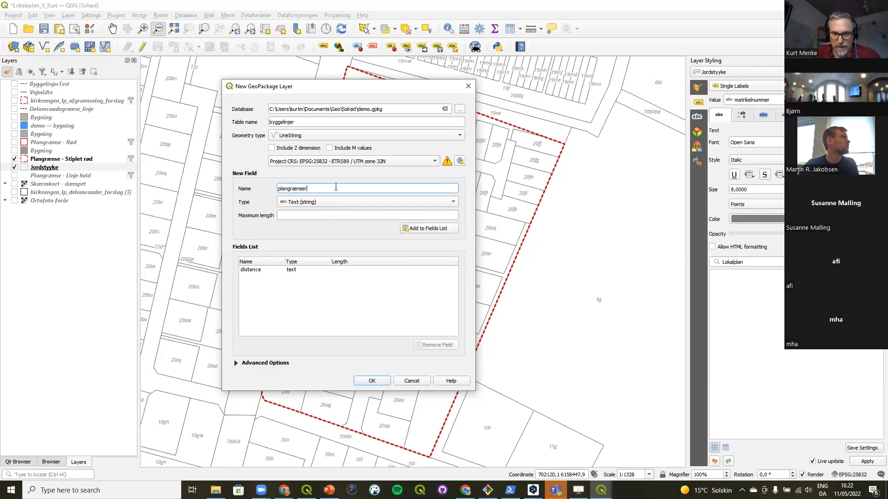
type("_nr")
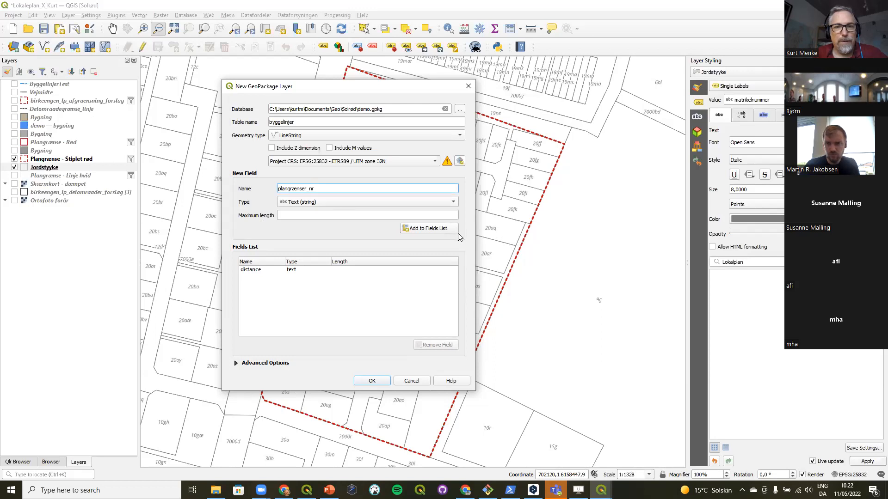
left_click(426, 229)
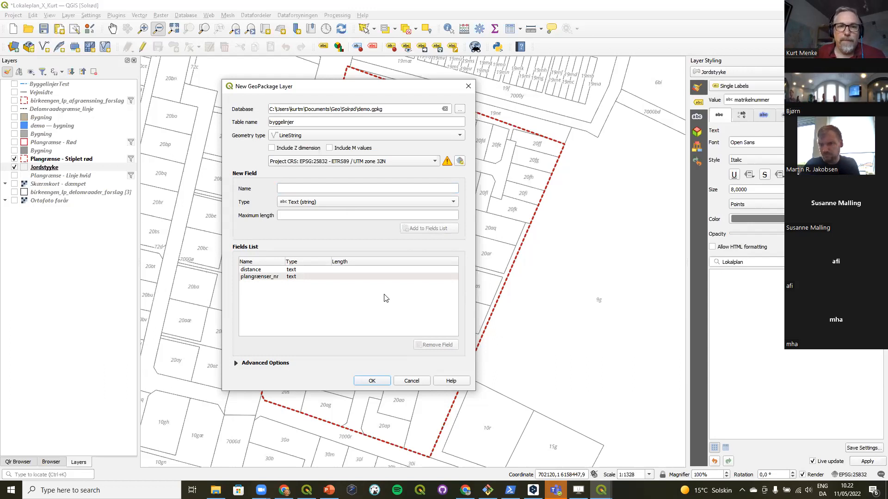
Step: Try to create the byggelinjer table as an additional layer in the existing demo.gpkg, without overwriting the database
left_click(371, 381)
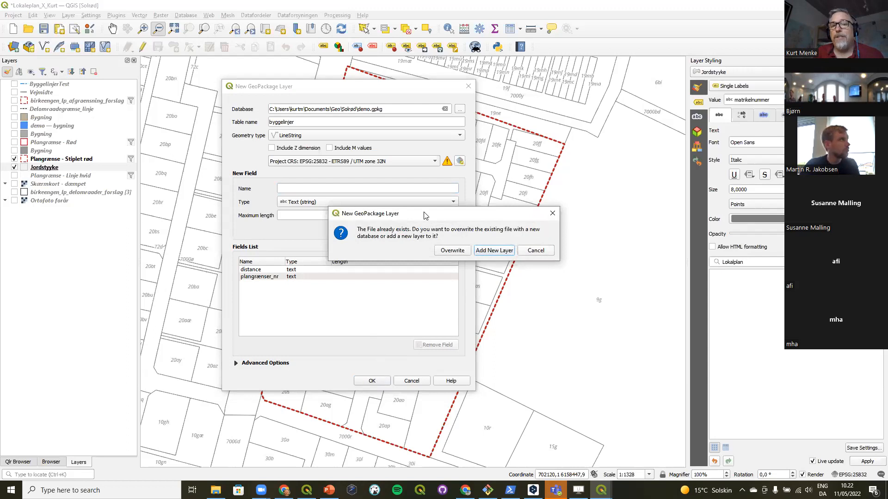
left_click_drag(422, 214, 389, 223)
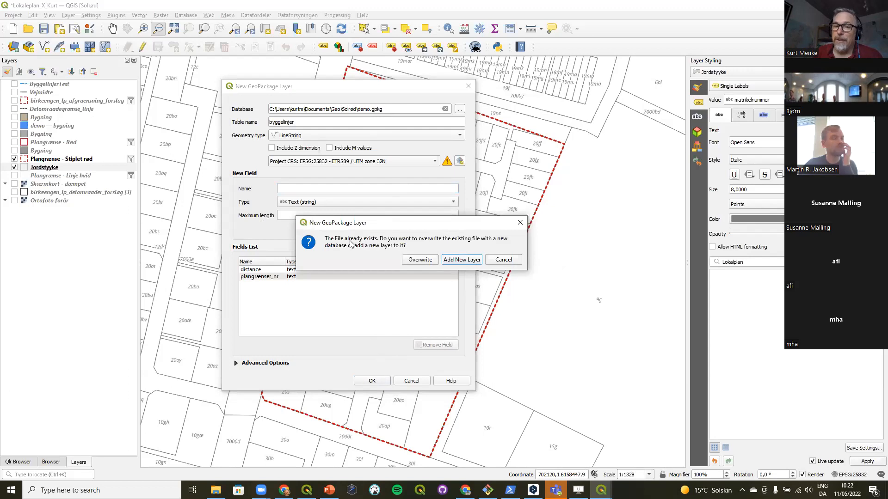
left_click(461, 260)
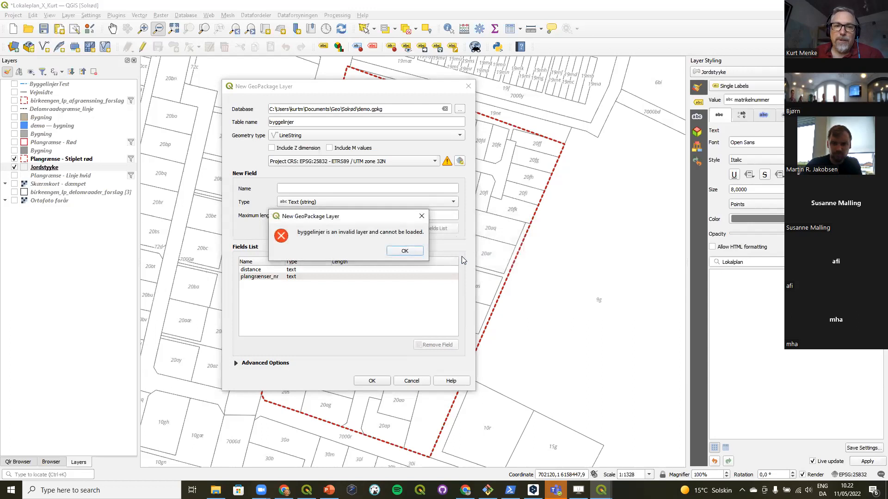
left_click(406, 251)
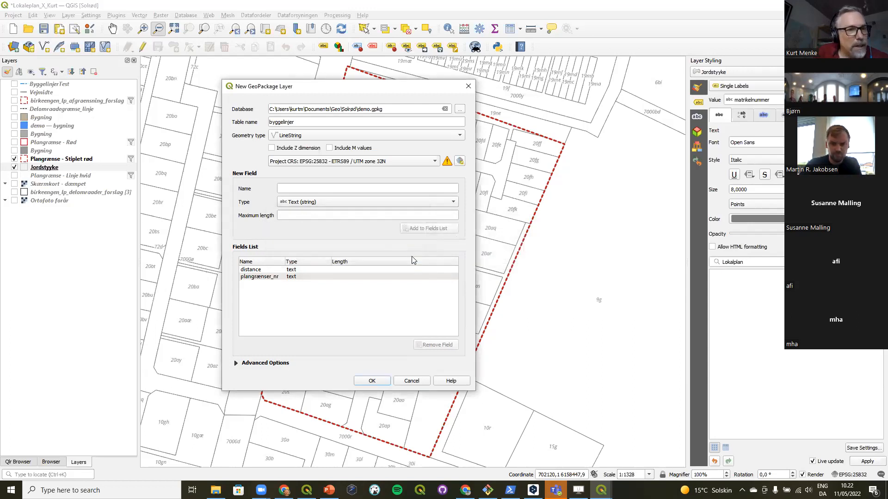
Step: Rename the table byggelinjer3 and try again to add it as a new layer to demo.gpkg
left_click(311, 125)
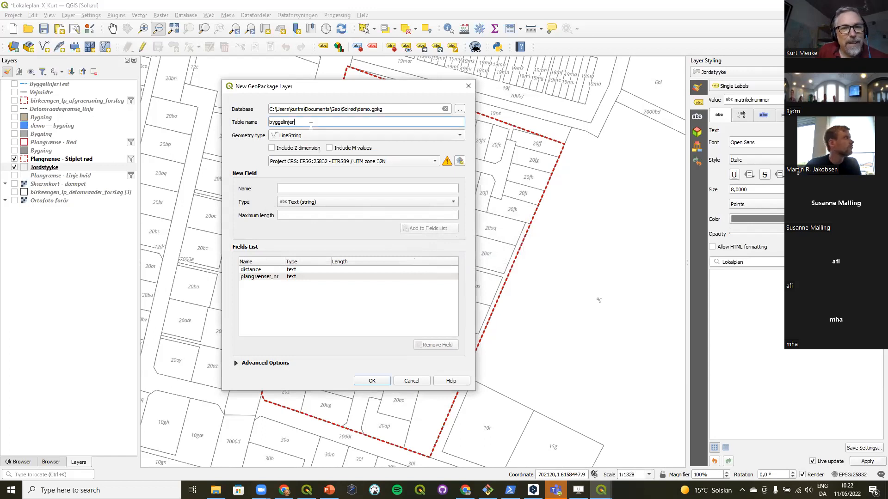
type("3")
left_click(372, 382)
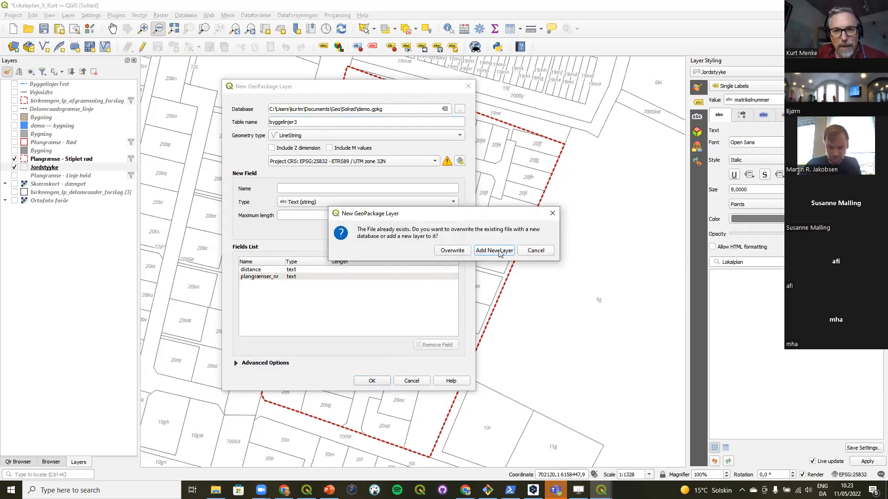
left_click(494, 251)
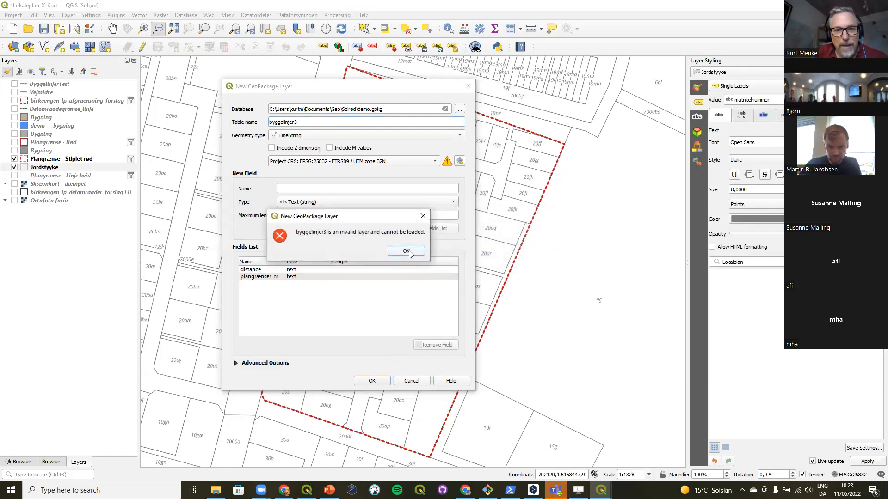
left_click(407, 251)
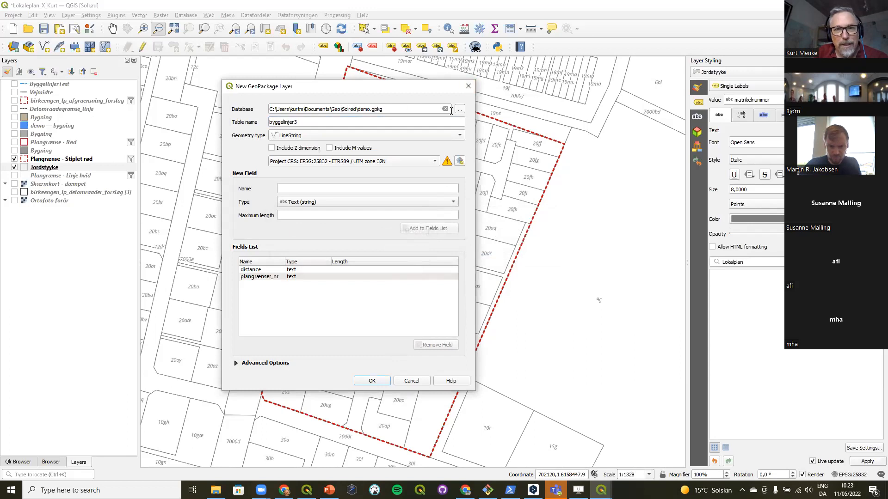
Step: Create the layer in a new database demo2.gpkg in the Solrød folder, with the table name set back to byggelinjer
left_click(460, 109)
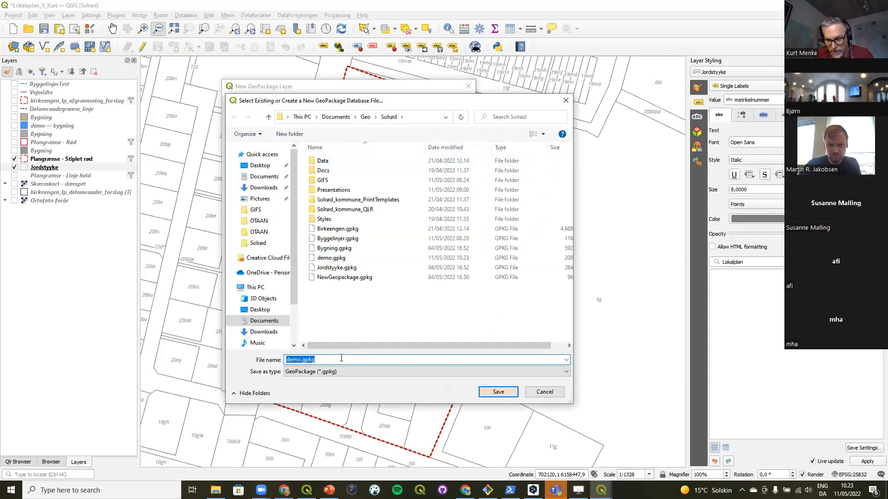
key("Home")
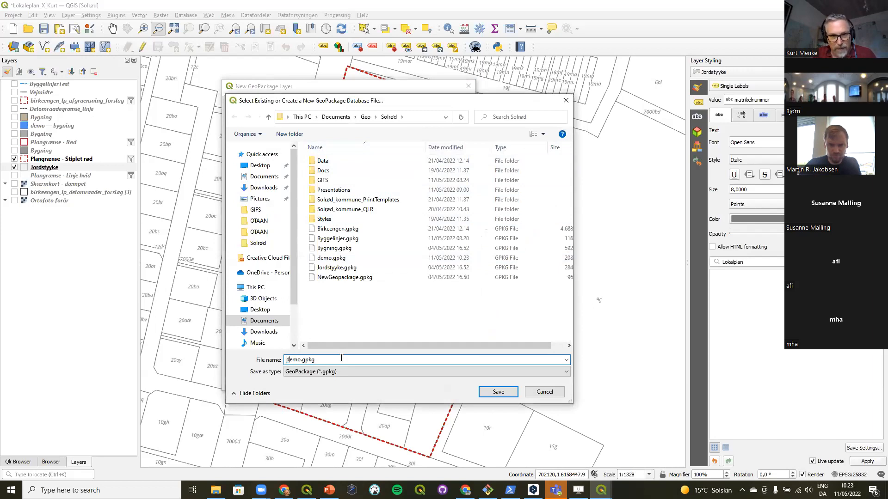
type("2")
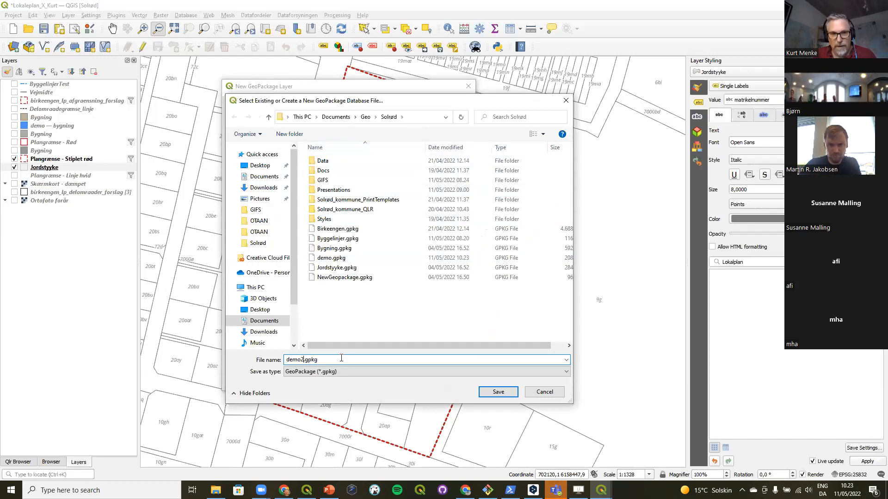
key("Return")
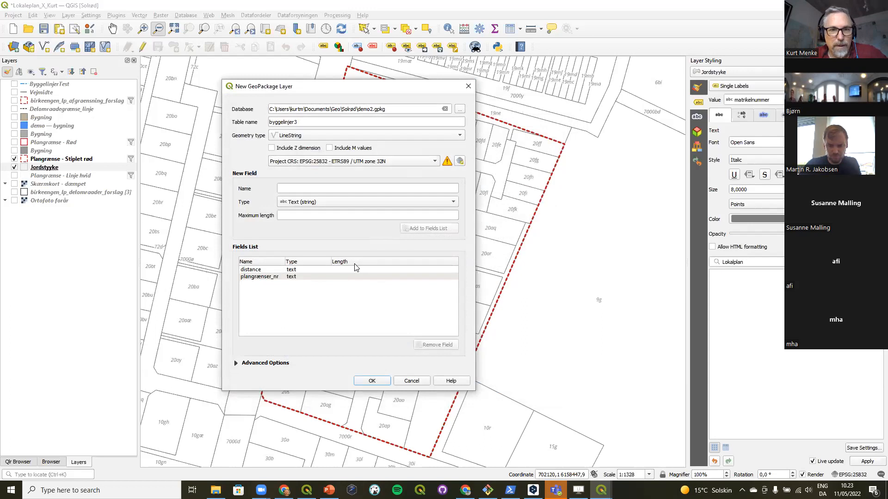
left_click(313, 121)
key("BackSpace")
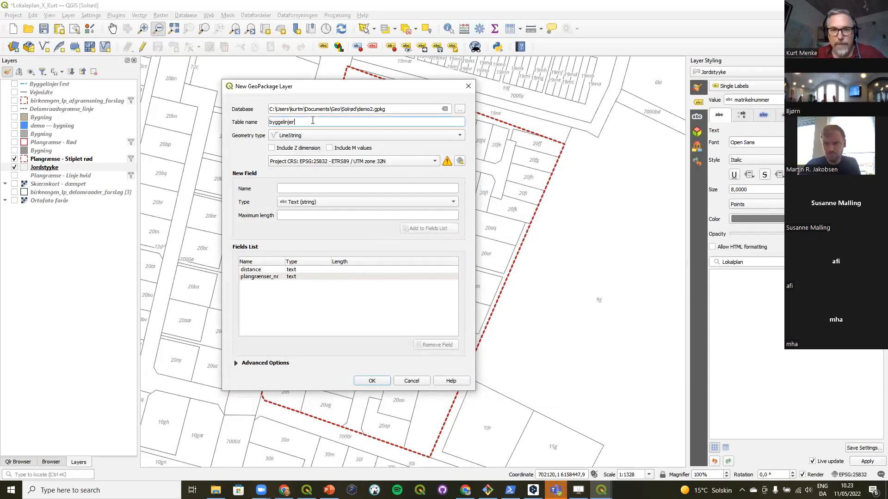
left_click(373, 382)
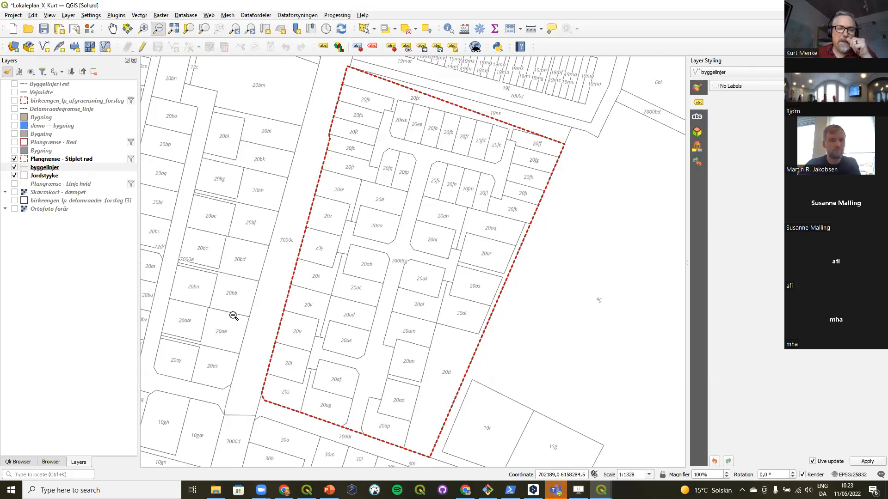
Step: Move the byggelinjer layer above all other layers in the layer order
left_click(53, 169)
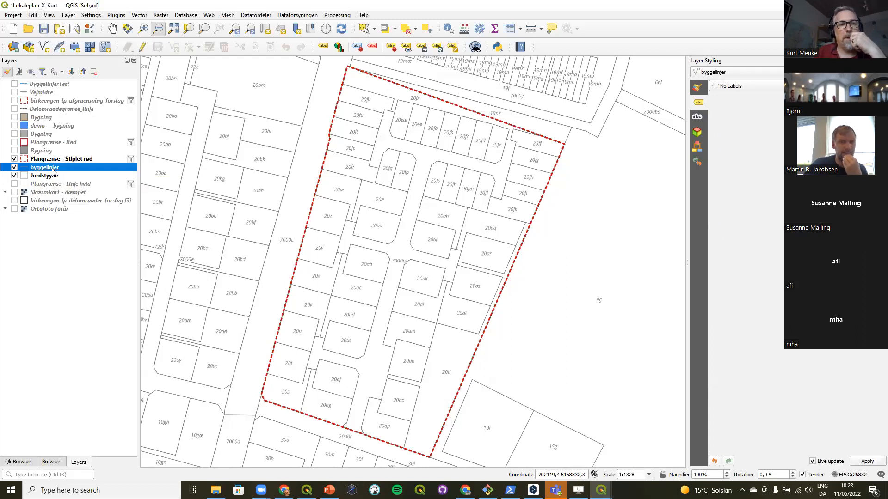
left_click_drag(79, 85, 52, 86)
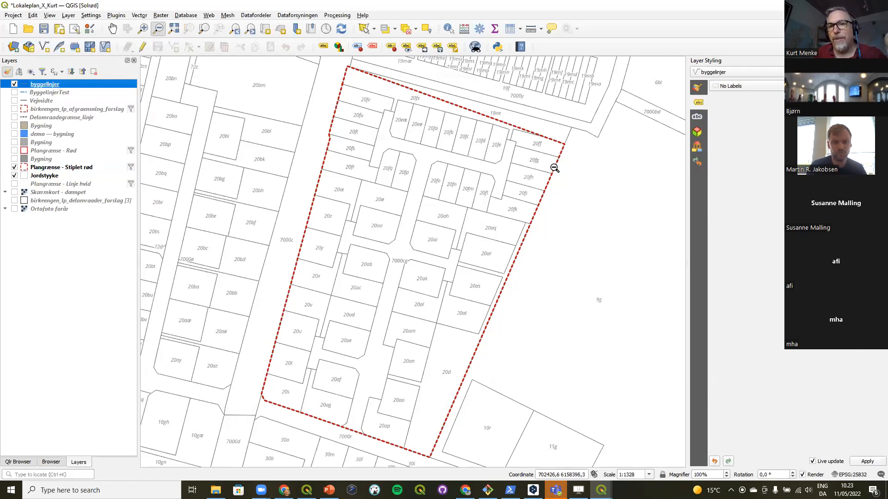
Step: Change the colour of the byggelinjer layer's simple line symbol to bright blue
left_click(698, 88)
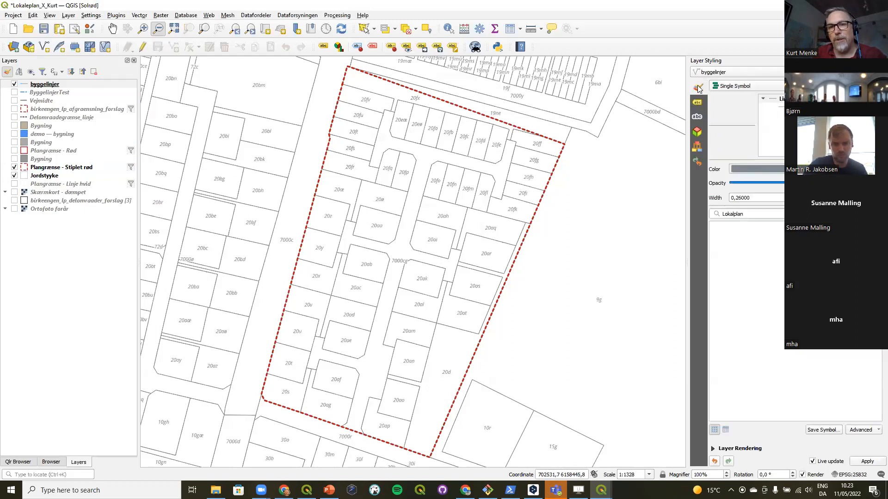
left_click(797, 107)
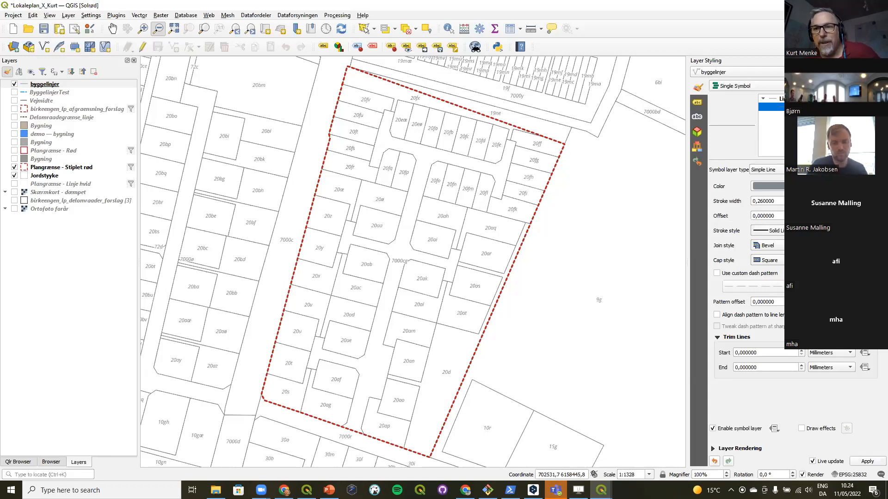
left_click(851, 186)
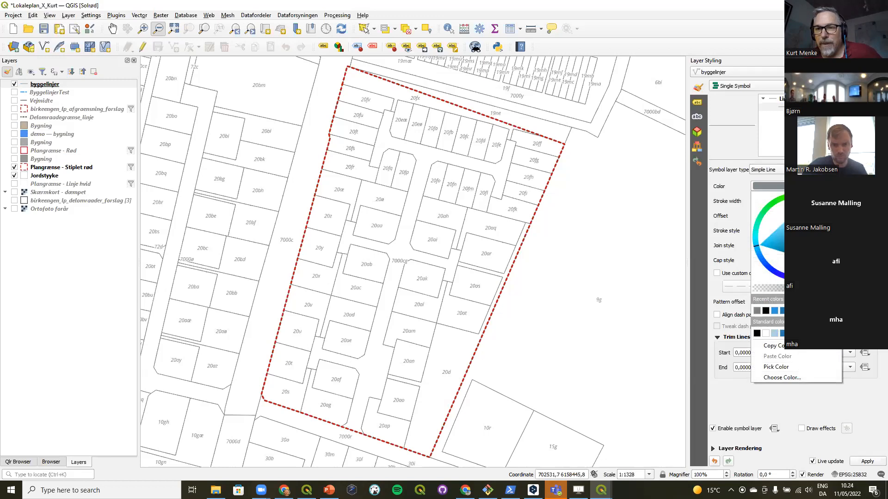
left_click(770, 244)
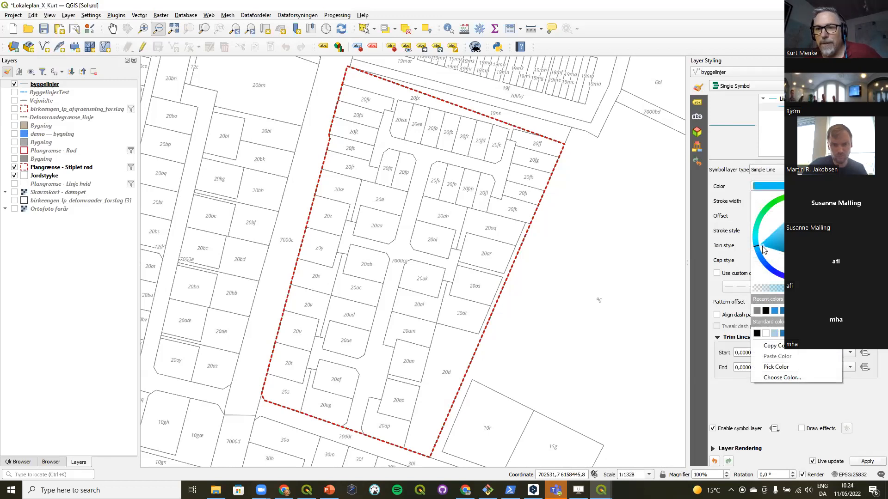
left_click(733, 143)
Step: Set the byggelinjer line's stroke style to Dash Line and its stroke width to 1.06
left_click(767, 231)
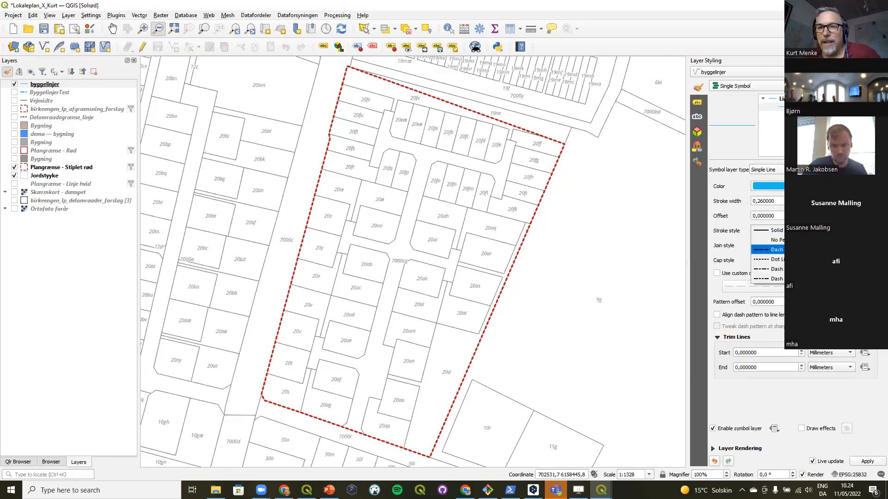
left_click(768, 249)
left_click(805, 199)
left_click(805, 199)
left_click(805, 199)
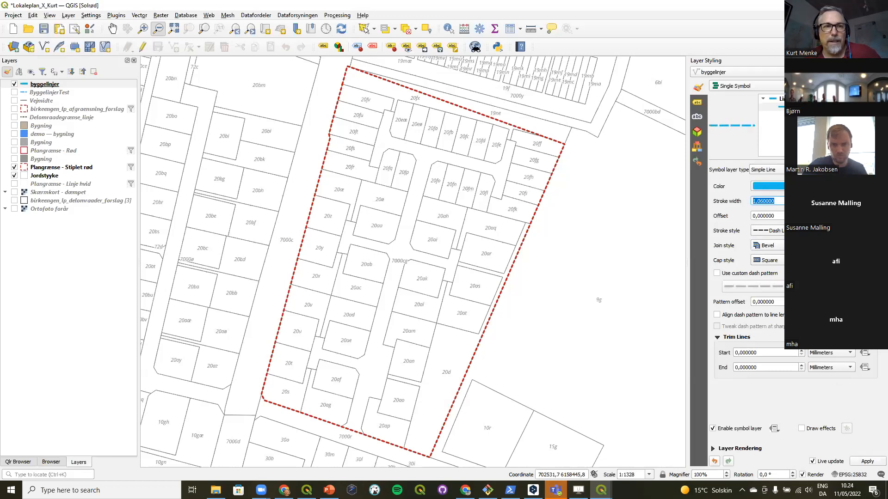
Step: Set the byggelinjer line's stroke width to 0.66 and save the project
left_click(805, 204)
left_click(805, 204)
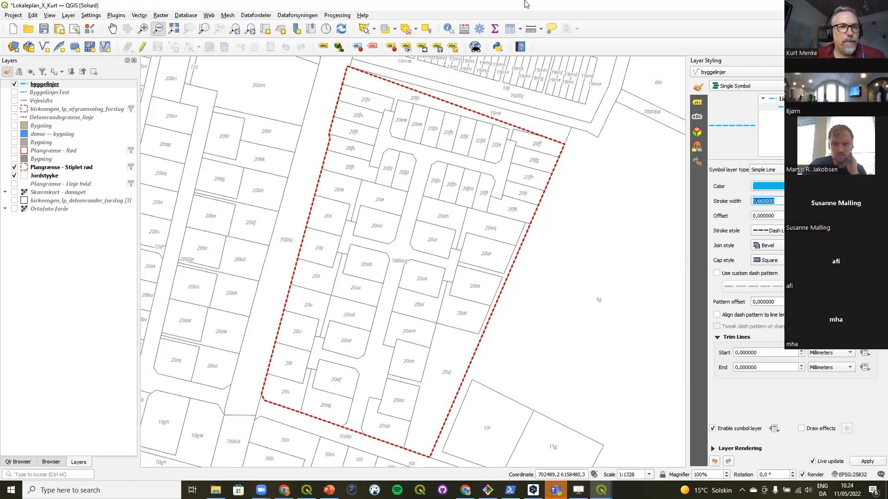
key("ctrl+s")
left_click(68, 16)
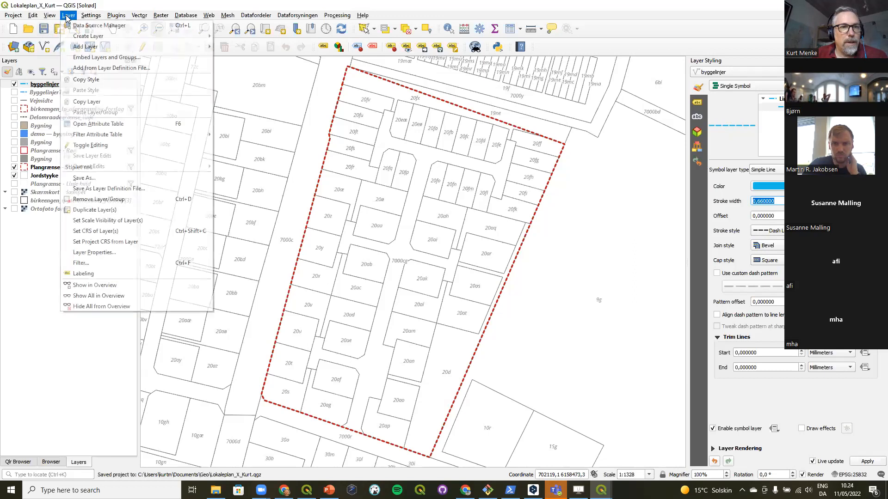
mouse_move(201, 37)
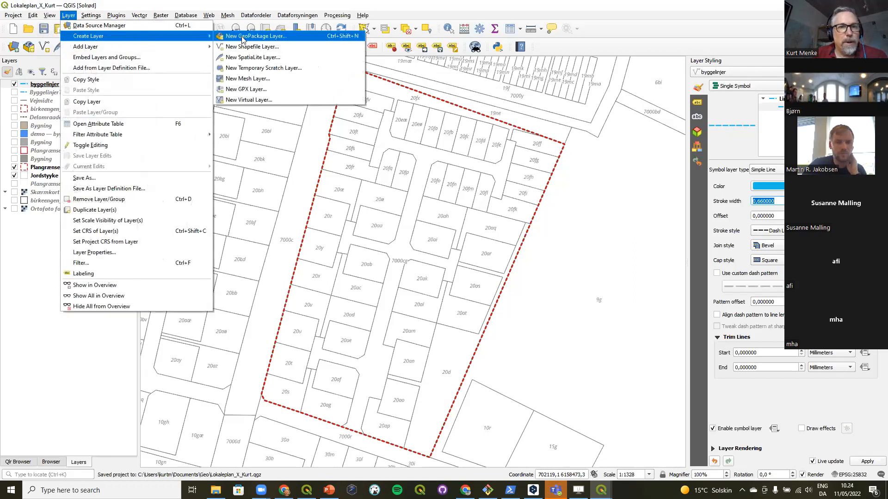
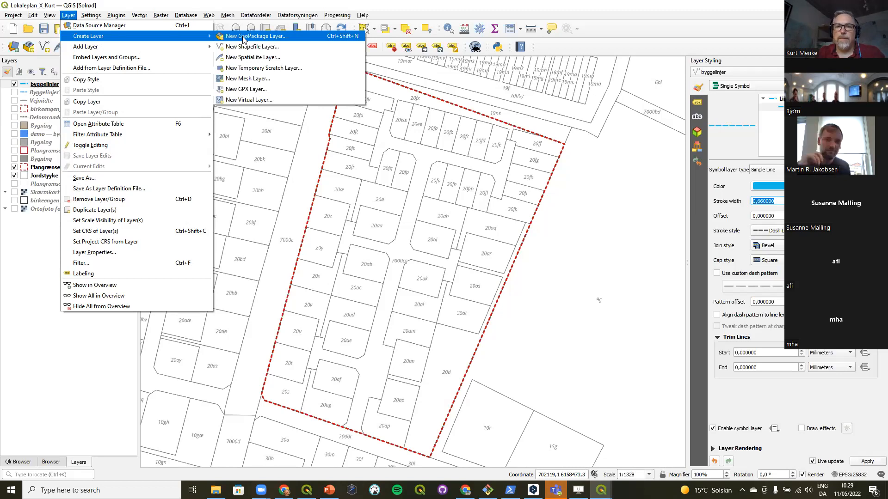
left_click(291, 5)
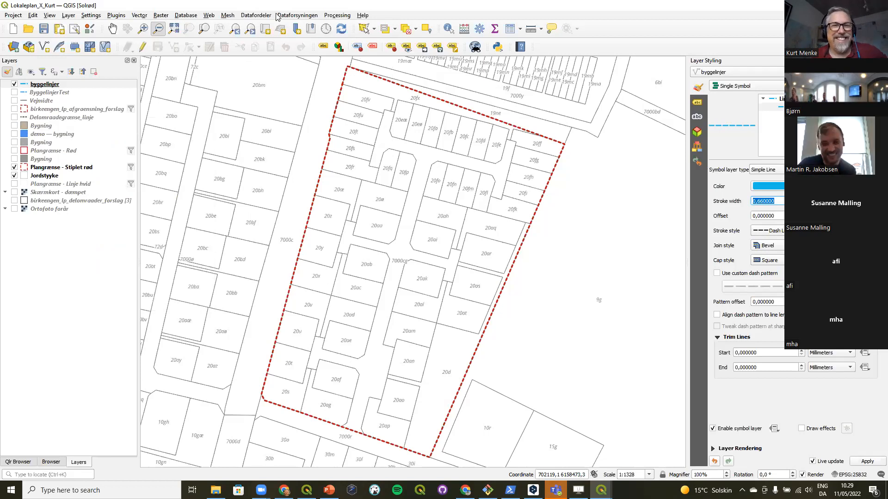
Step: Turn on editing for the byggelinjer layer
left_click(50, 85)
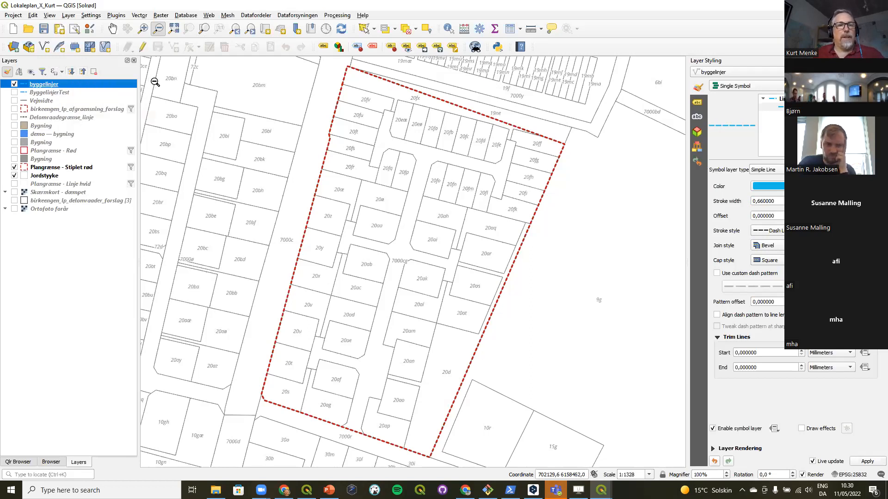
right_click(51, 86)
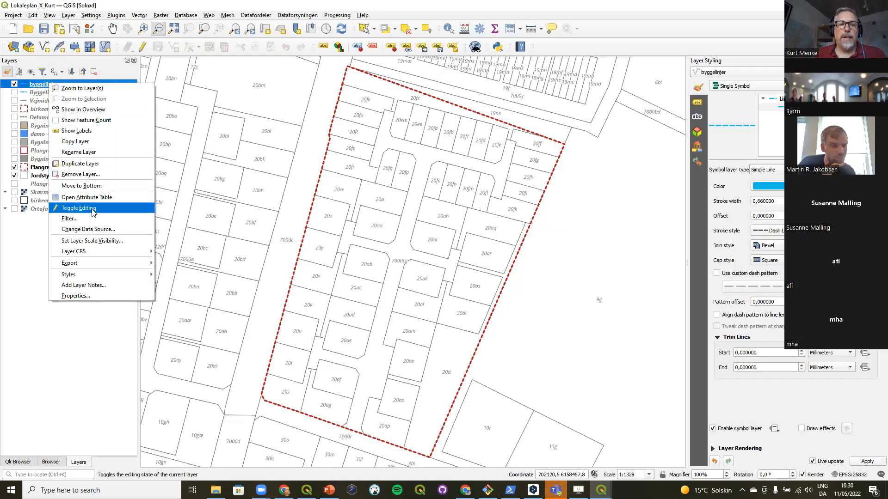
left_click(139, 4)
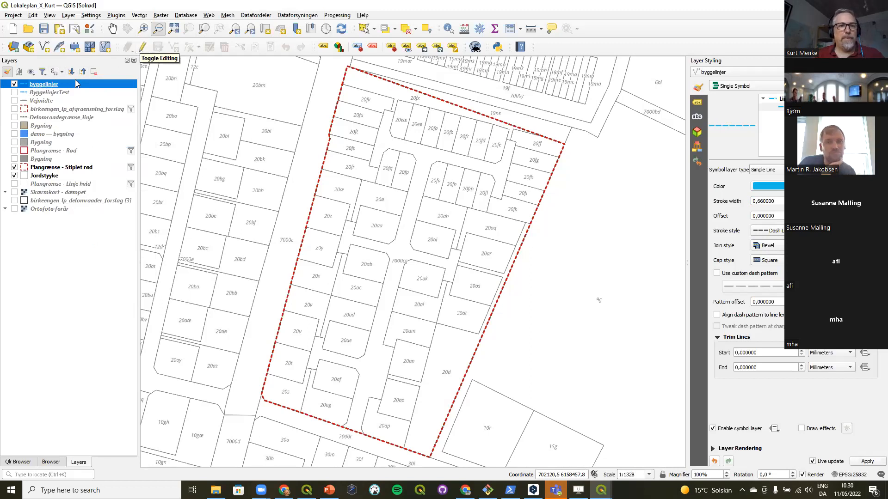
right_click(68, 84)
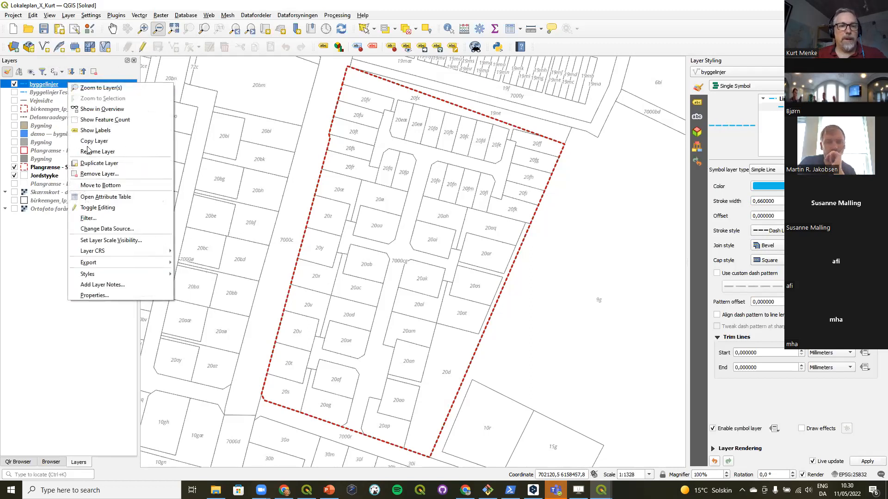
left_click(97, 208)
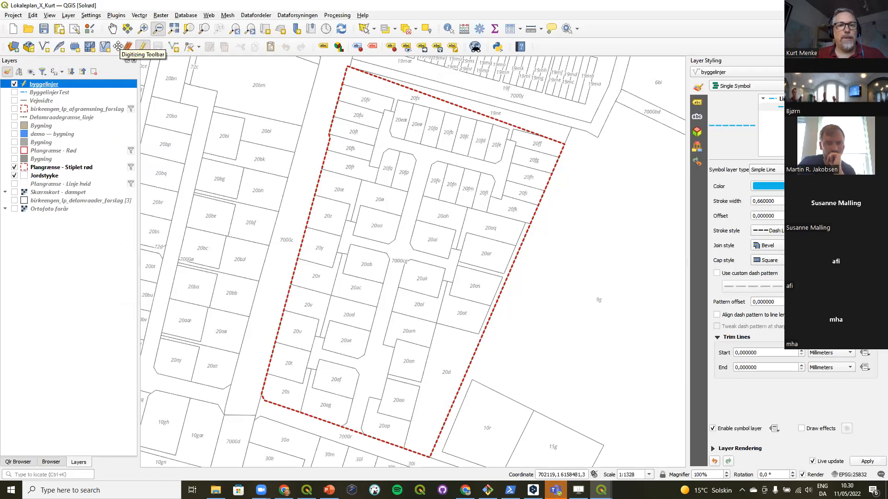
Step: Check in the list of available toolbars whether the Digitizing Toolbar is enabled
left_click(49, 15)
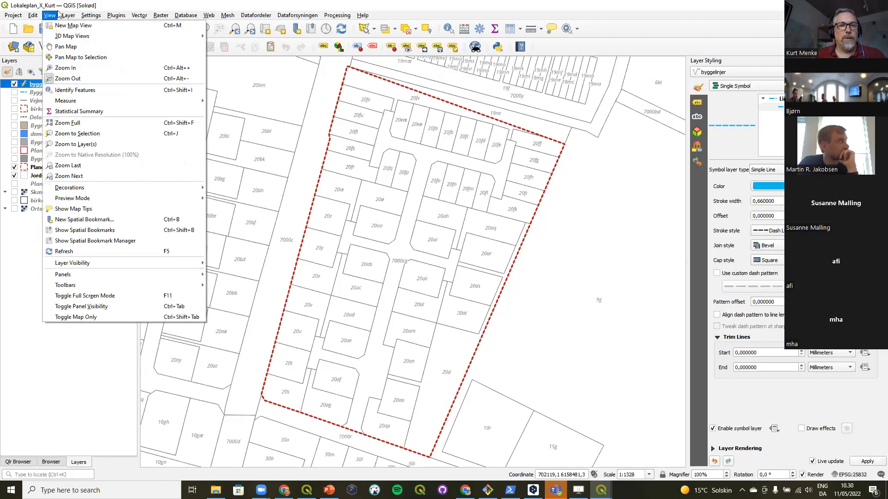
mouse_move(163, 284)
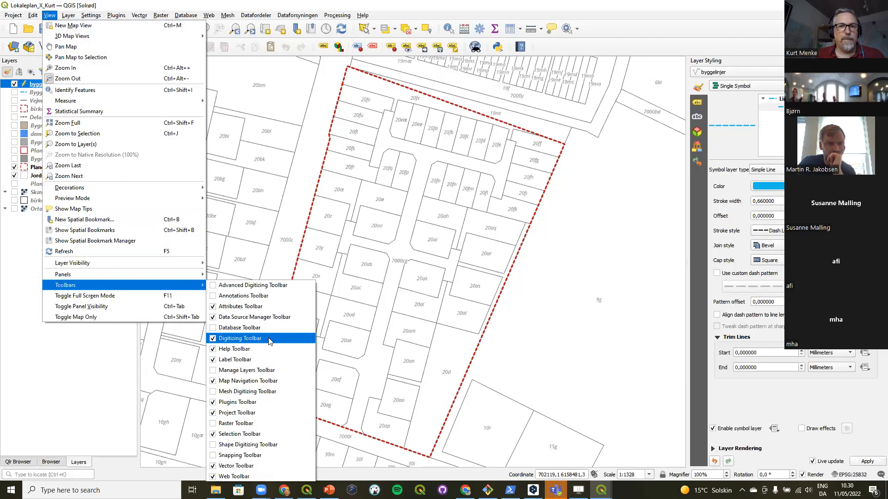
left_click(322, 5)
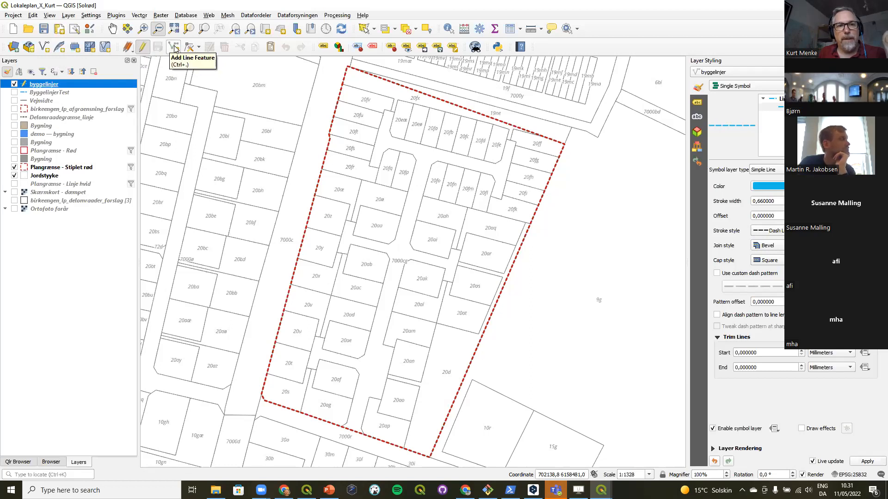
Step: Activate Add Line Feature for byggelinjer, close the Advanced Digitizing panel and discard the trial point placed on the map
left_click(174, 48)
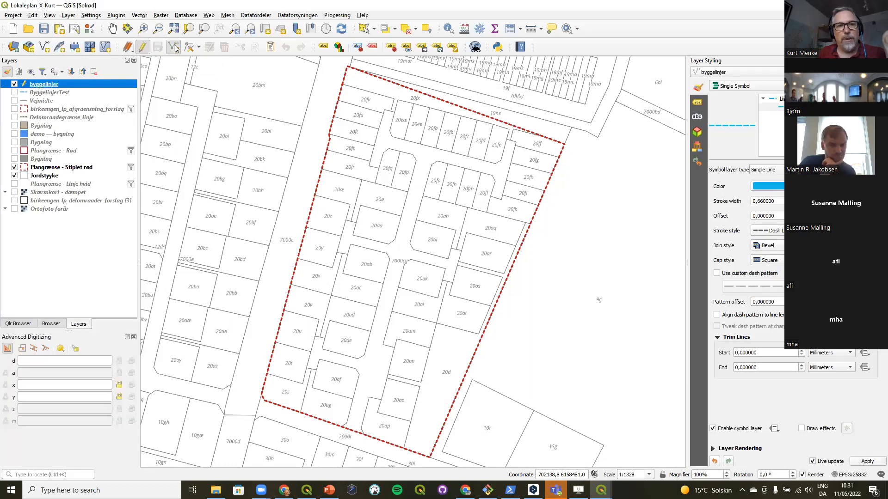
left_click(134, 338)
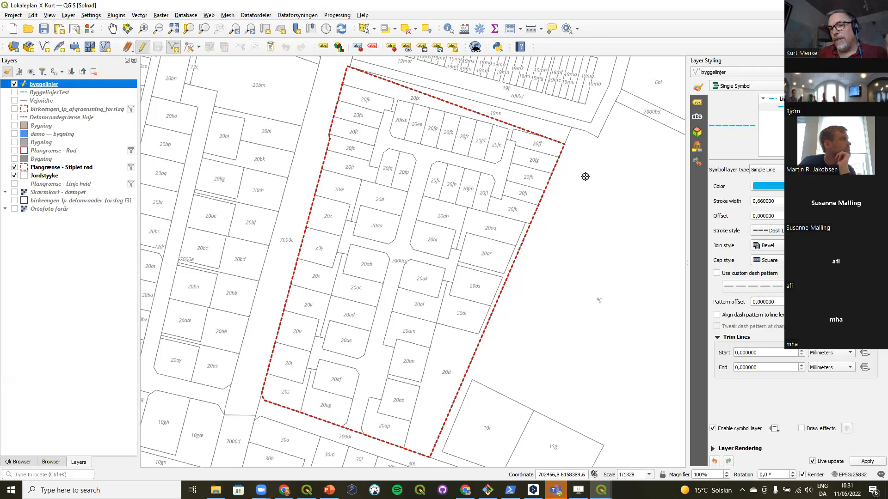
left_click(594, 167)
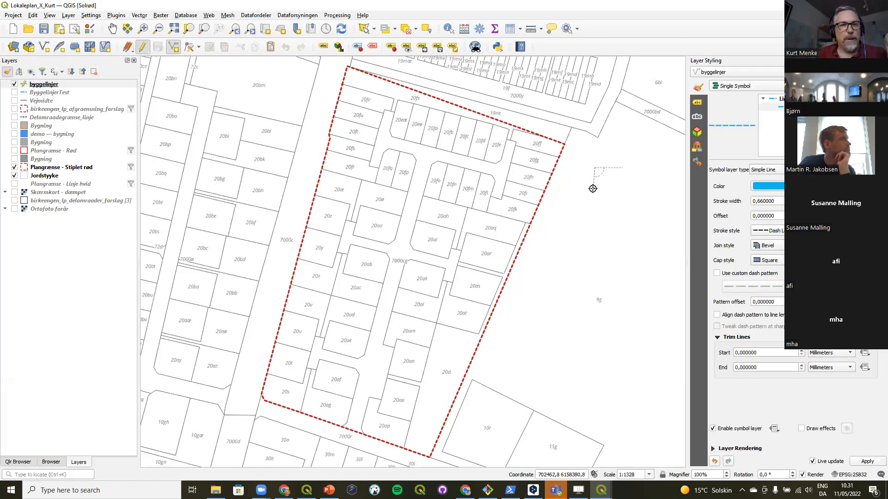
key("Escape")
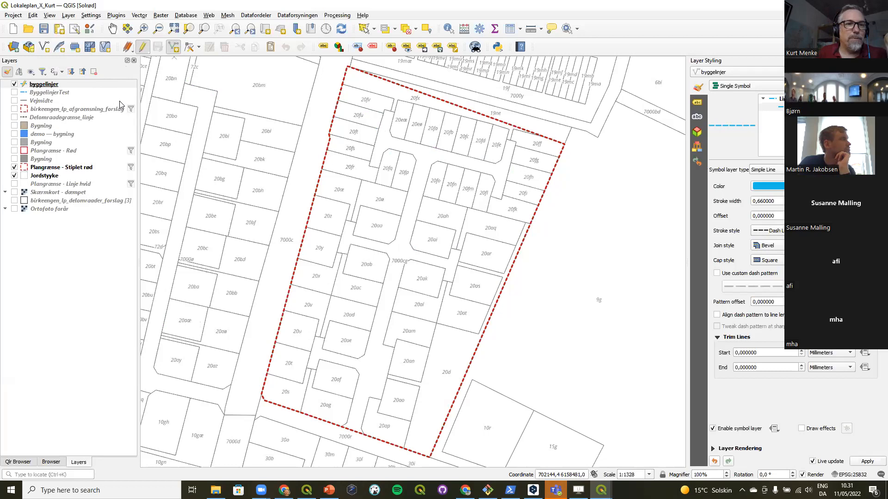
Step: Show the Advanced Digitizing Toolbar briefly and hide it again
right_click(617, 26)
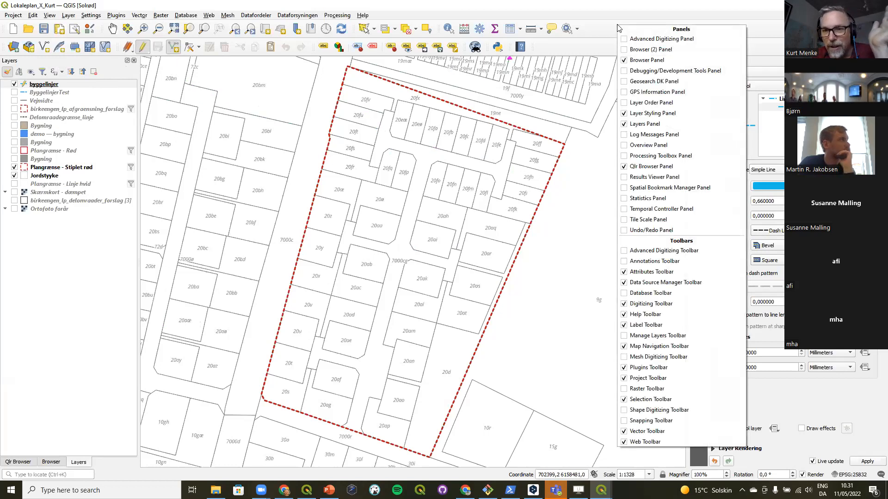
left_click(630, 2)
left_click(588, 199)
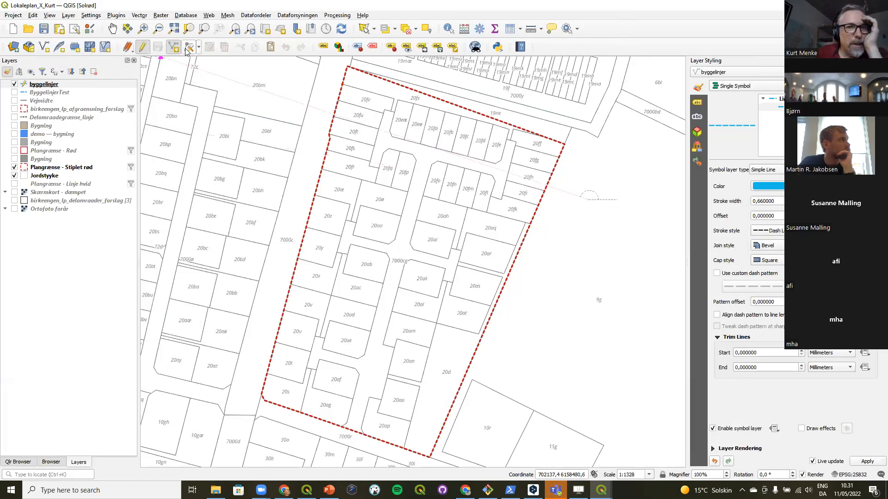
right_click(614, 26)
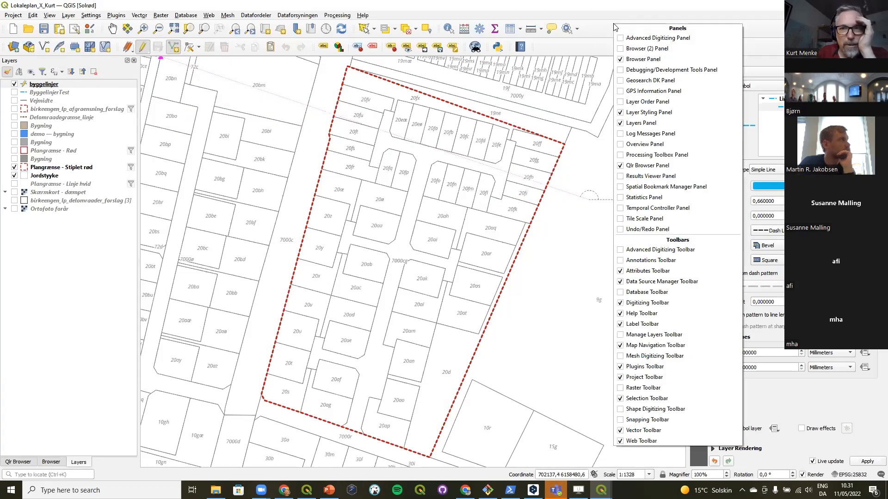
left_click(640, 252)
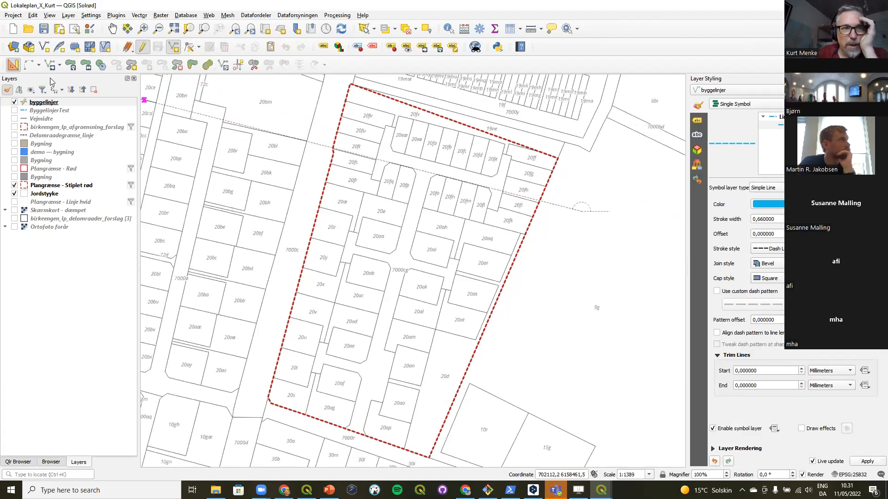
right_click(603, 30)
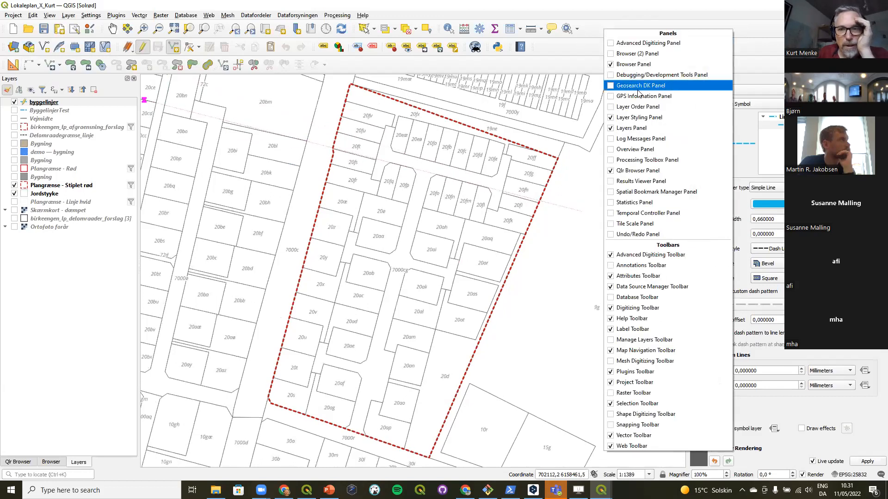
left_click(656, 256)
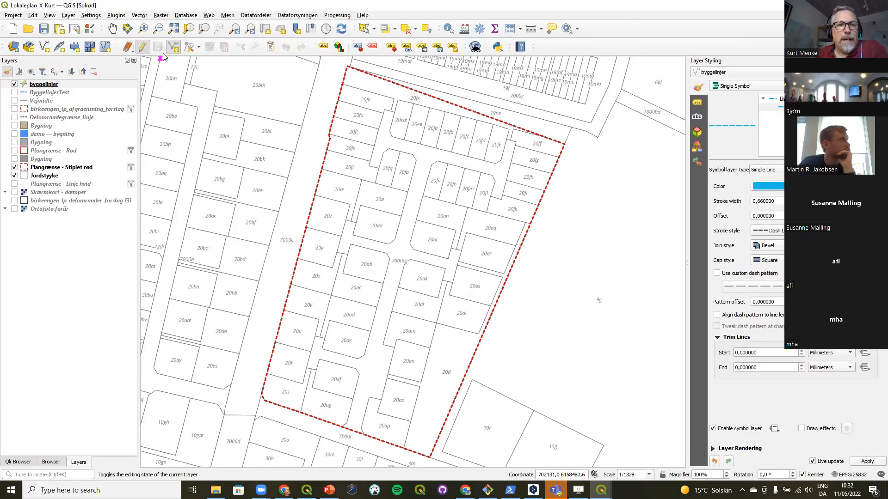
Step: Sketch a trial byggelinjer line with four vertices in the open parcel 9g, east of the red plan boundary
left_click(602, 177)
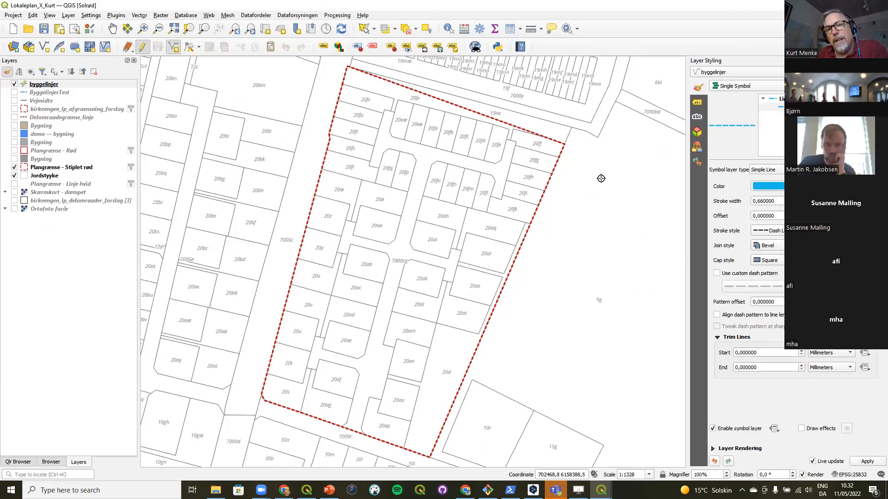
left_click(609, 229)
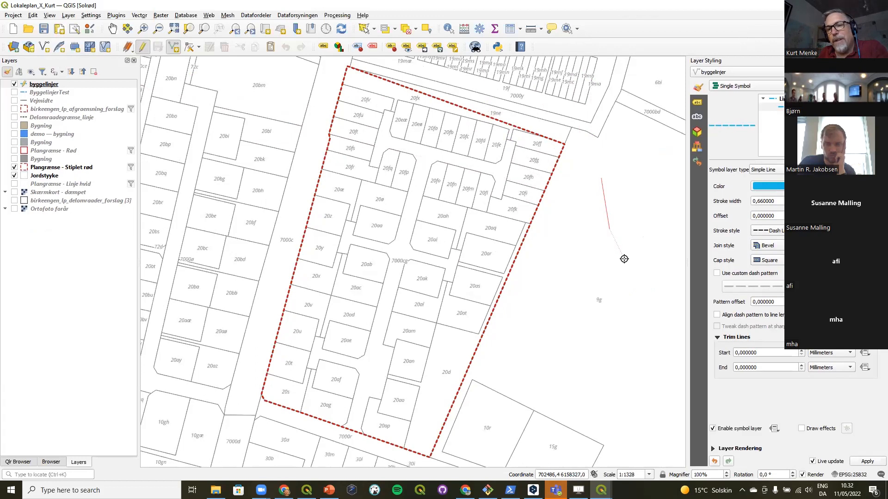
left_click(627, 257)
left_click(636, 287)
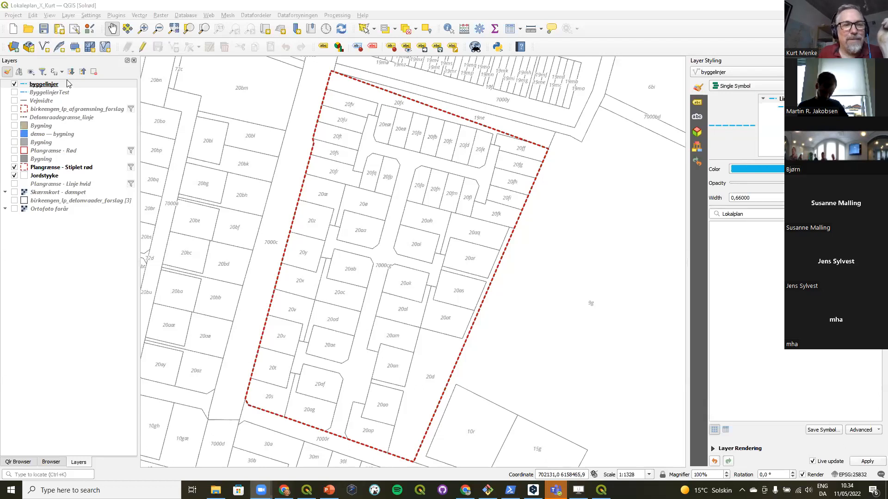
Step: Reopen the byggelinjer layer for editing and activate the Add Line Feature tool
left_click(45, 84)
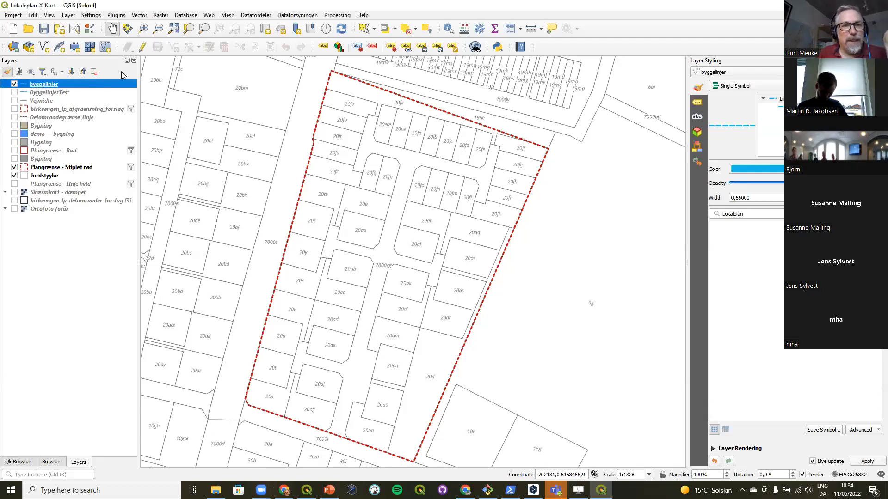
left_click(146, 53)
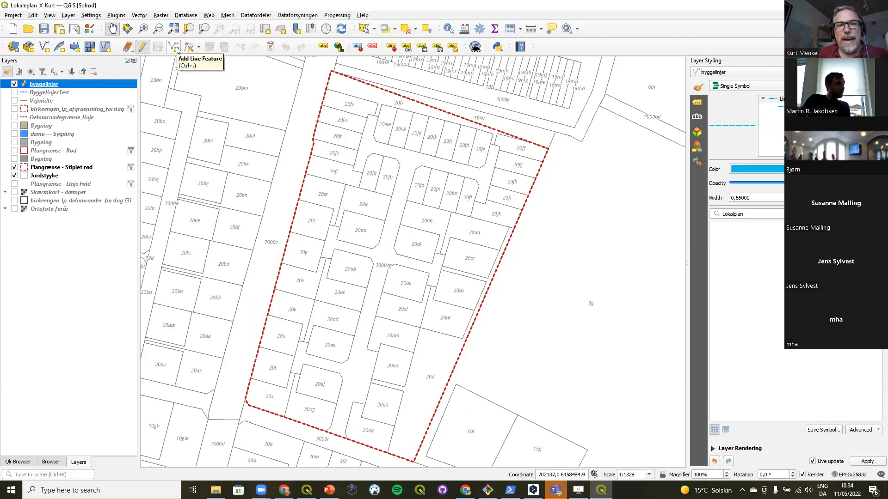
left_click(175, 48)
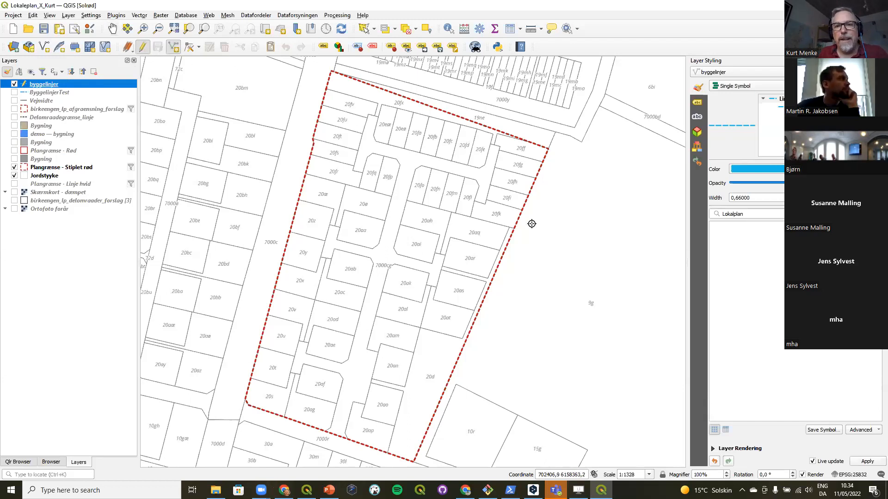
Step: Digitize a zigzag byggelinjer line through parcel 9g, running from the north-east toward the plan boundary in the south-west, and finish the sketch
left_click(586, 179)
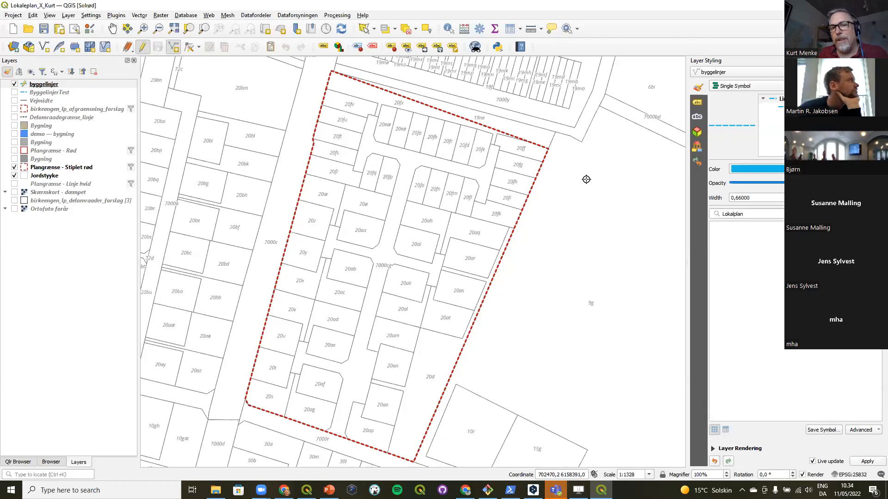
left_click(569, 219)
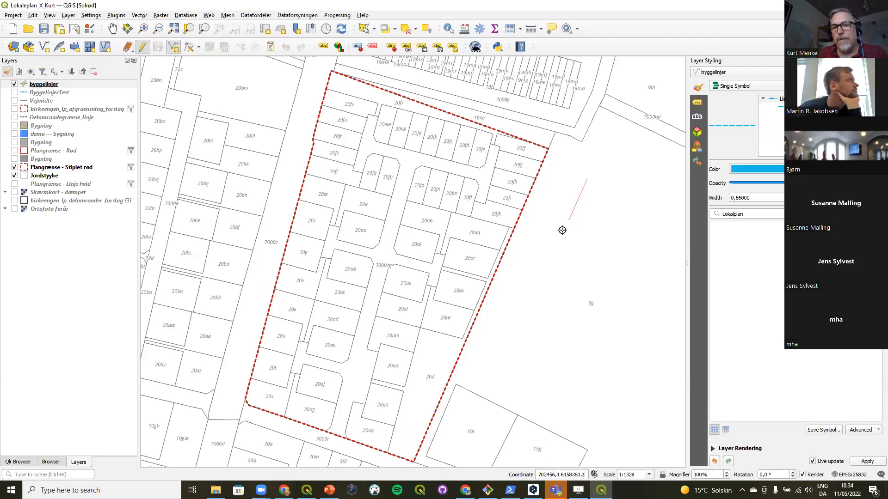
left_click(585, 252)
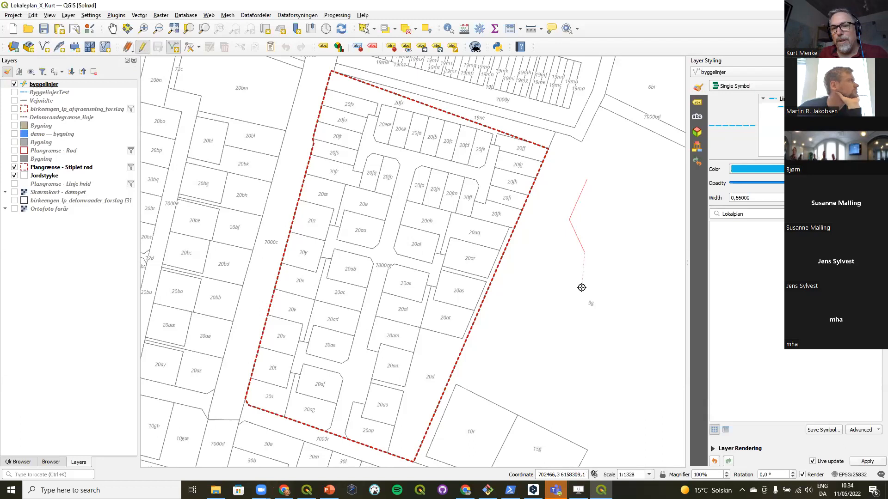
left_click(580, 288)
left_click(549, 306)
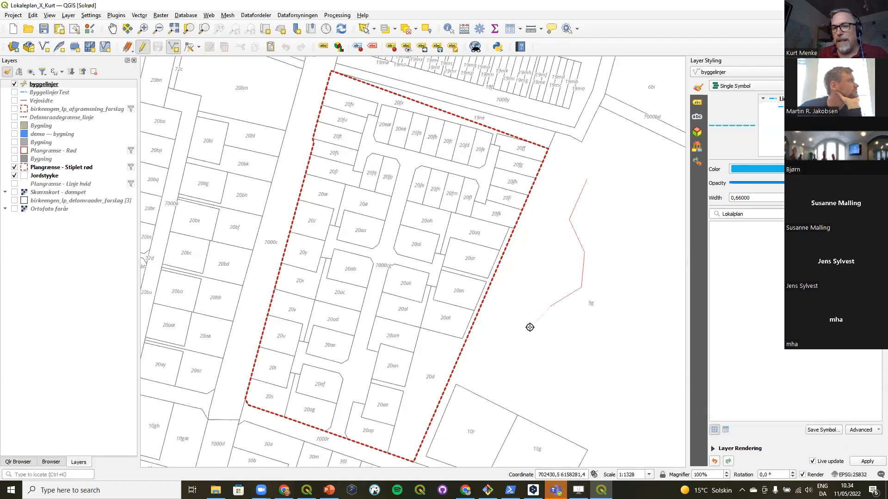
right_click(505, 350)
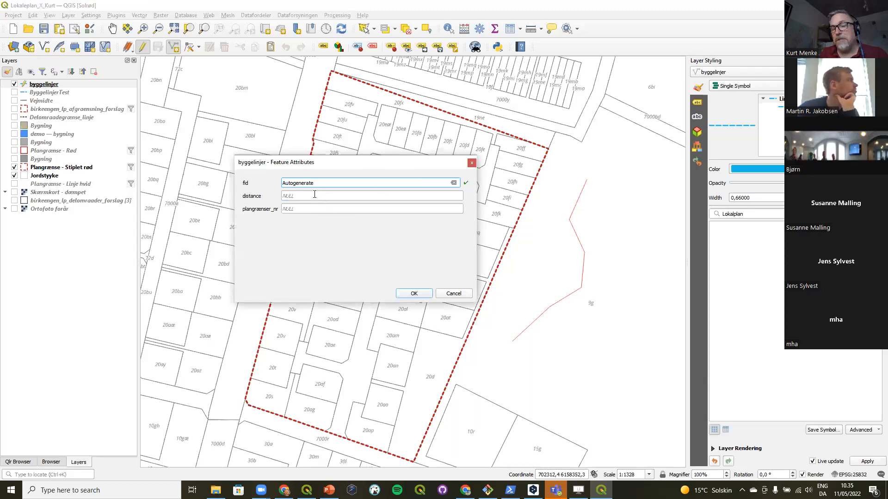
Step: Set the new line's plangrænser_nr to 10789942, leave distance empty and accept the feature attributes
left_click(293, 210)
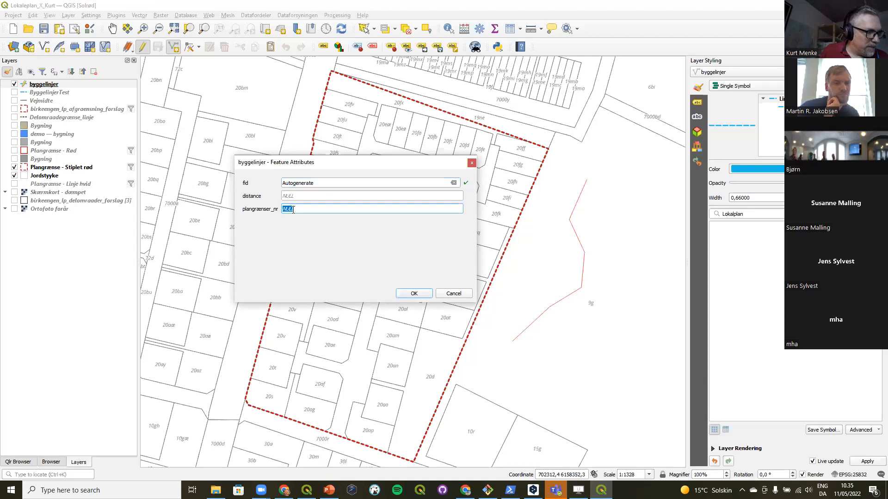
type("10789942")
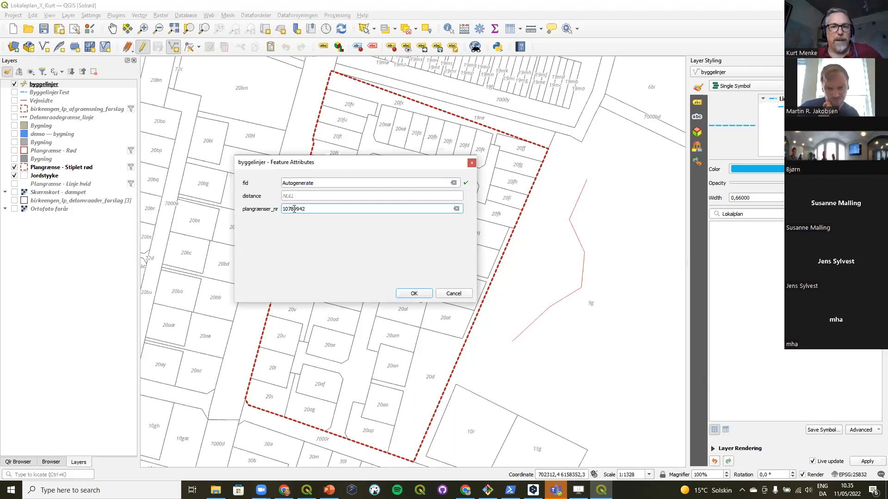
left_click(412, 293)
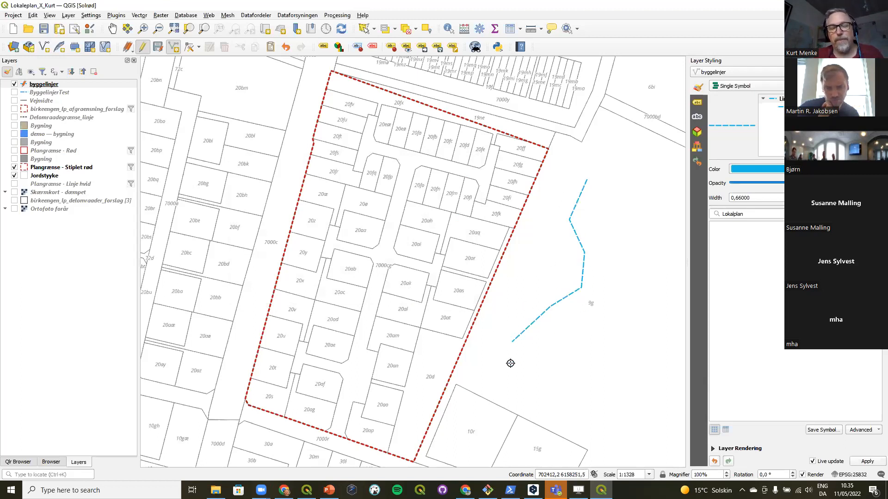
Step: Digitize a straight two-point byggelinjer line diagonally across the first line's lower part and accept it with empty attributes
left_click(526, 290)
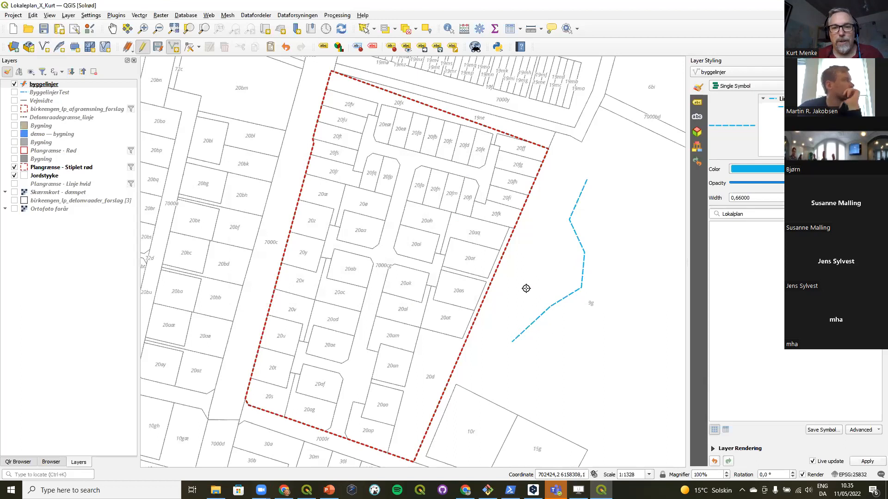
left_click(618, 371)
right_click(617, 371)
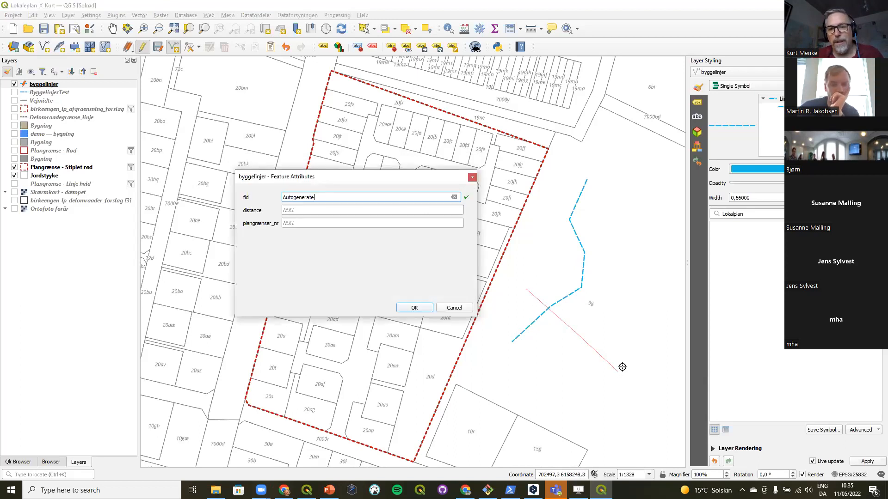
left_click(415, 307)
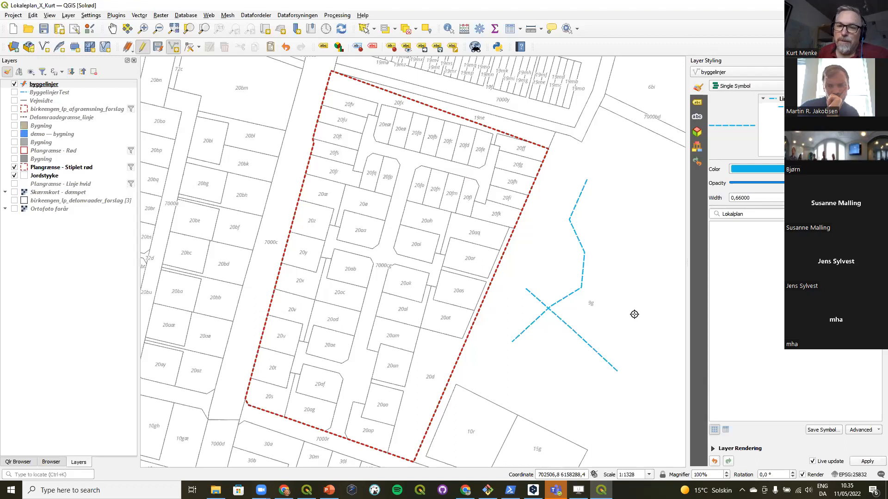
Step: Reshape the straight line with the Vertex Tool, moving its northern endpoint below the zigzag line and bending its middle southward with a new vertex
left_click(191, 49)
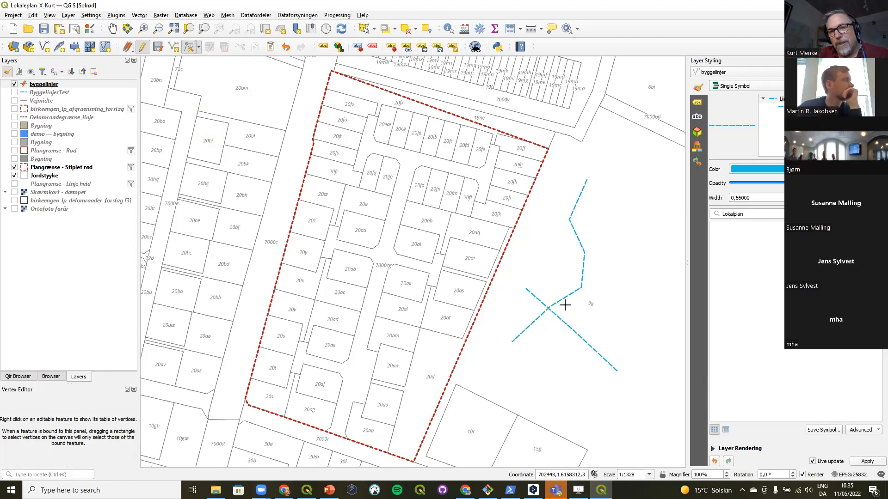
left_click(527, 289)
left_click(518, 360)
left_click(573, 331)
left_click(567, 375)
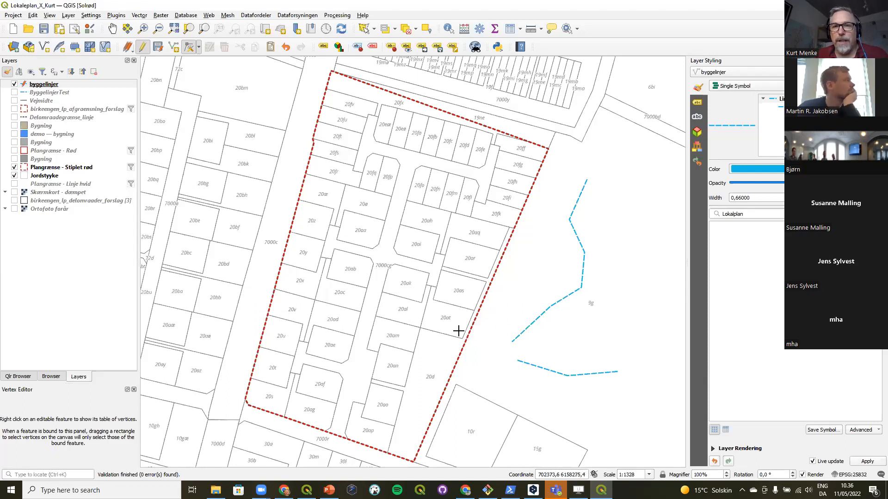
Step: Show the Snapping Toolbar and enable snapping
left_click(69, 16)
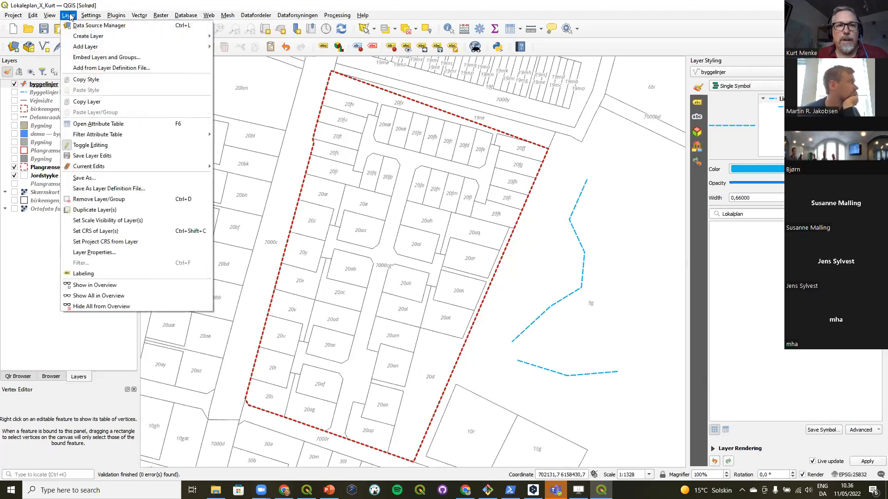
mouse_move(49, 15)
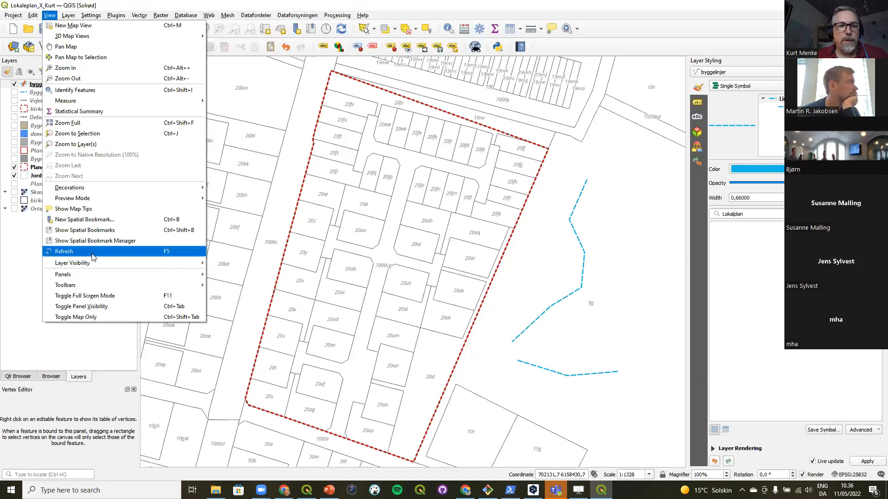
mouse_move(110, 284)
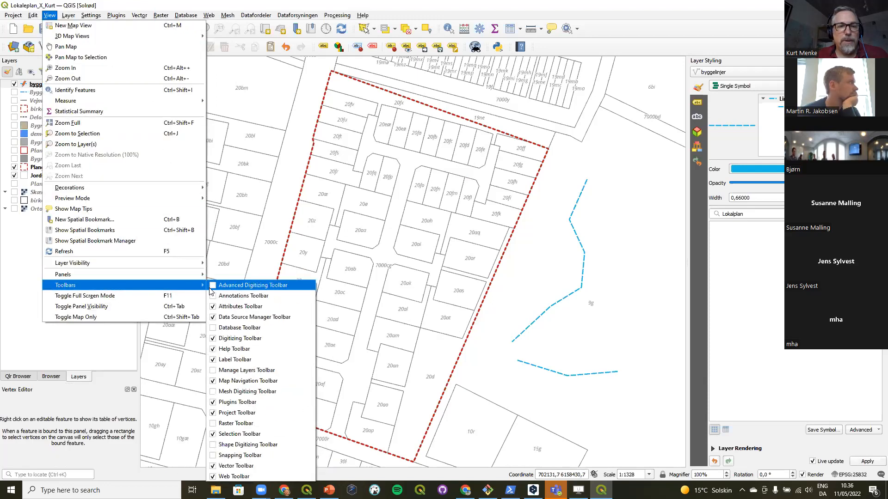
left_click(214, 457)
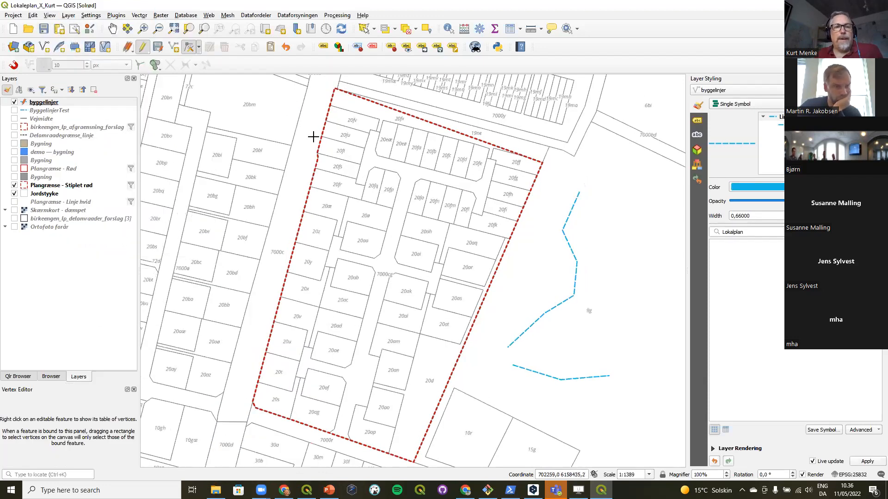
left_click(15, 67)
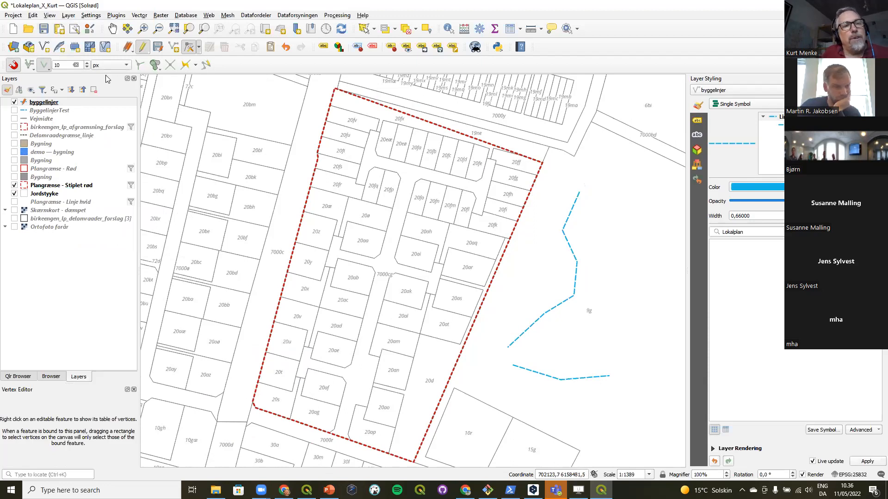
Step: Examine the snapping tolerance, its units and the available snap types, switching Segment snapping off and back on
double_click(57, 65)
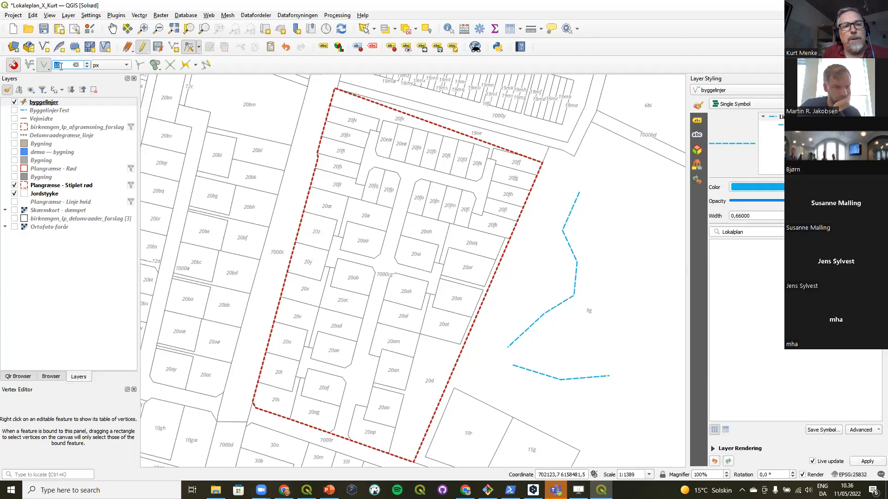
left_click(107, 66)
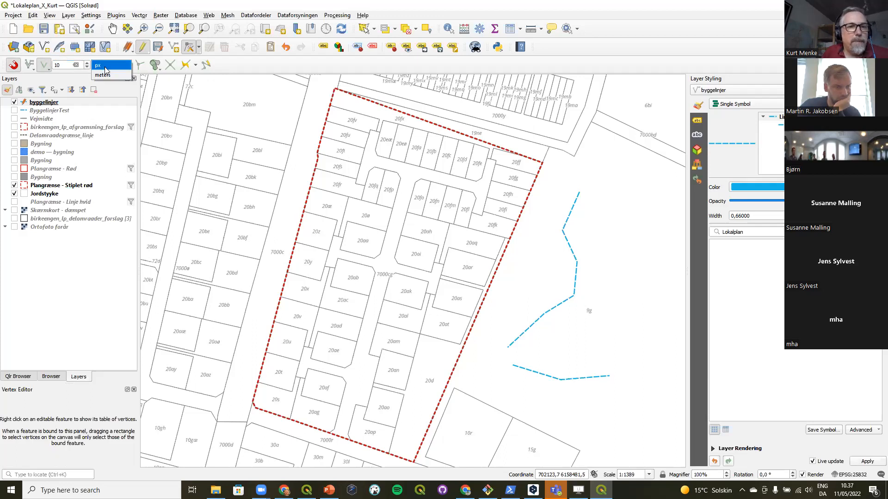
left_click(105, 66)
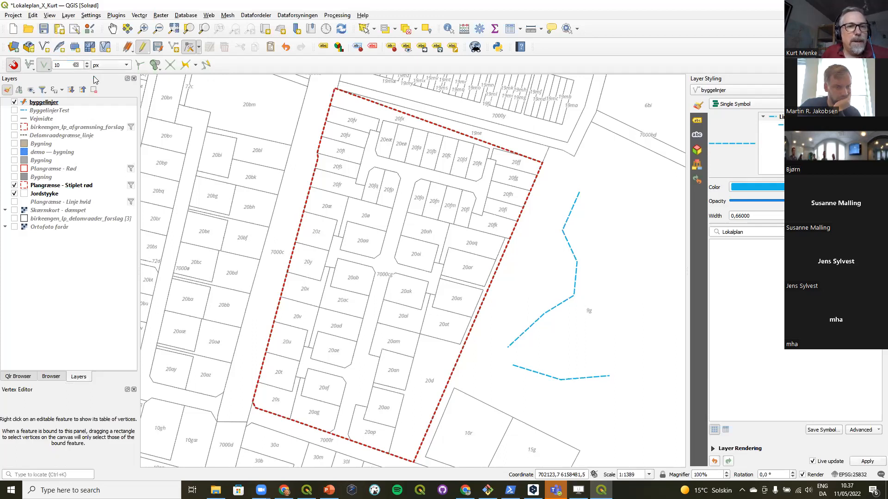
left_click(48, 69)
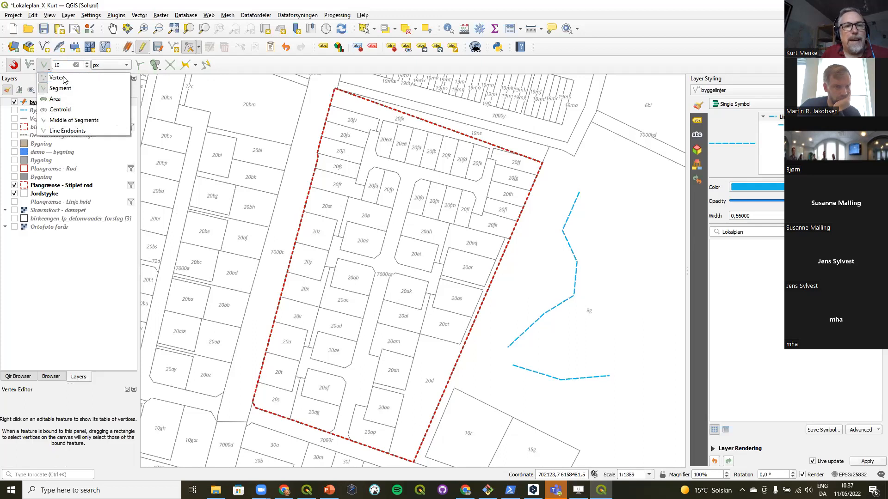
left_click(60, 88)
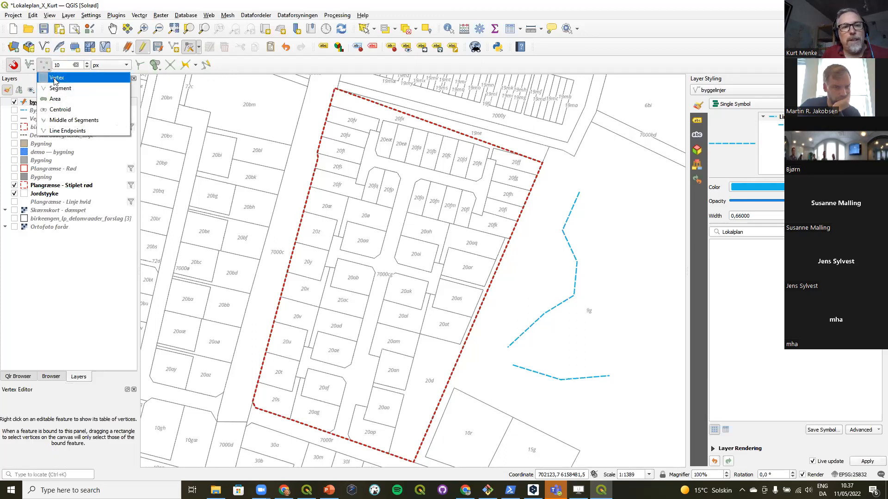
left_click(59, 92)
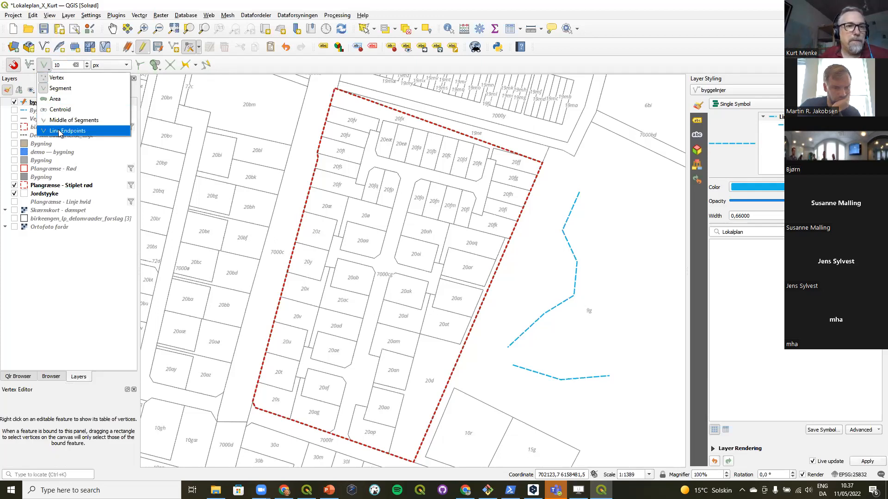
left_click(243, 66)
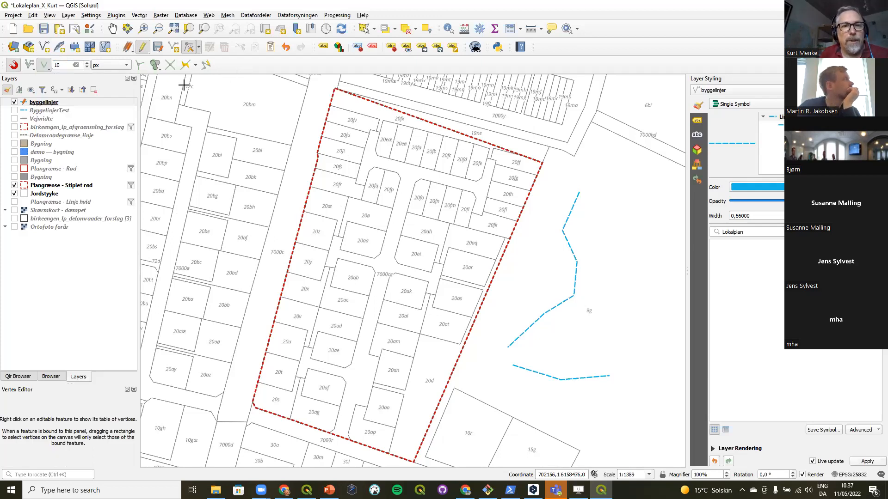
Step: Digitize a byggelinjer line snapped along the northern and eastern parcel edges from 20fo to 20fl, and accept it with empty attributes
left_click(175, 53)
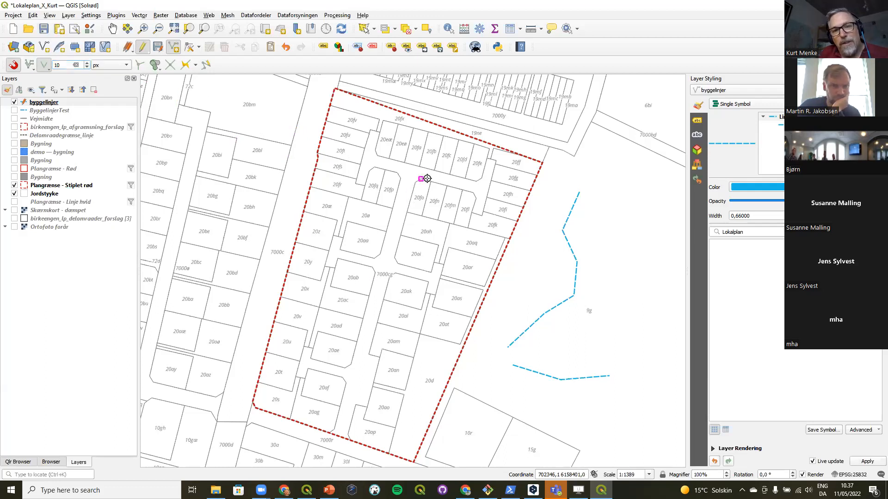
left_click(472, 193)
left_click(475, 199)
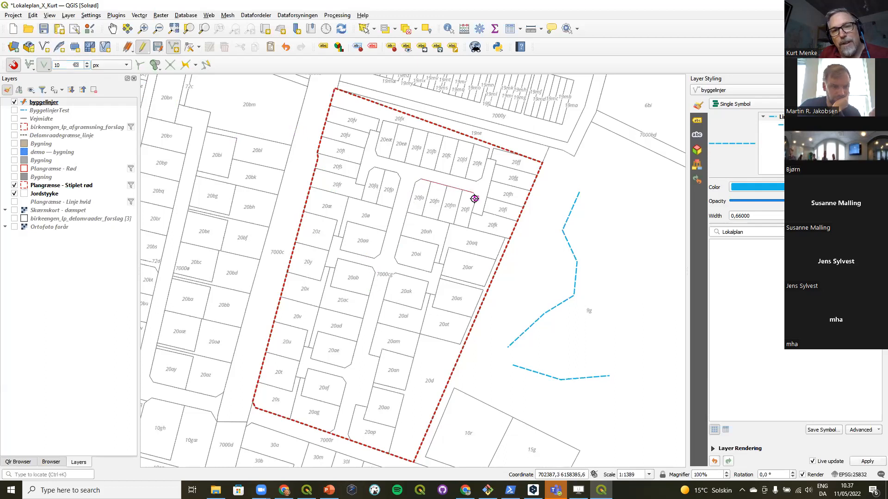
right_click(466, 225)
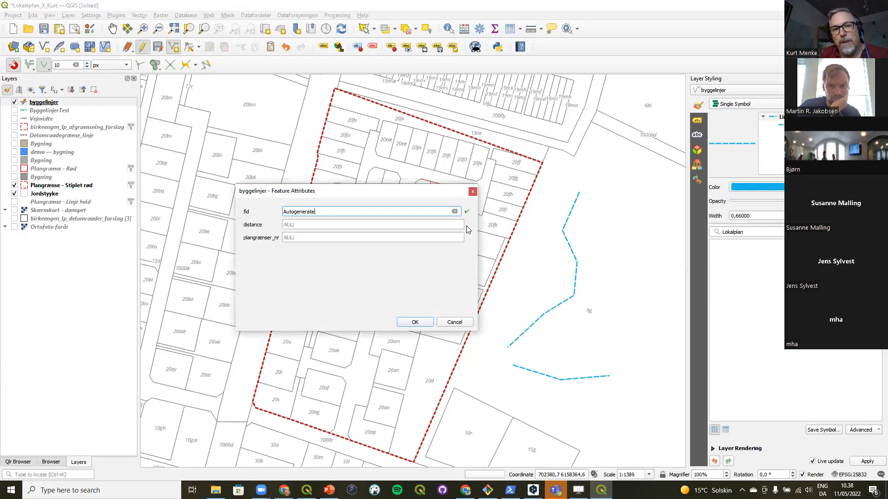
left_click(413, 322)
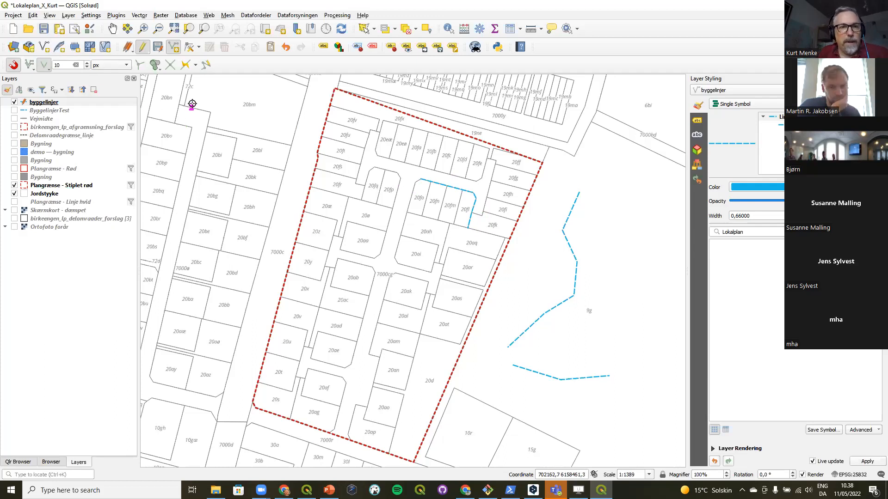
Step: Show the Vejmidte road centre lines and hide the Jordstyyke parcels on the map
left_click(14, 119)
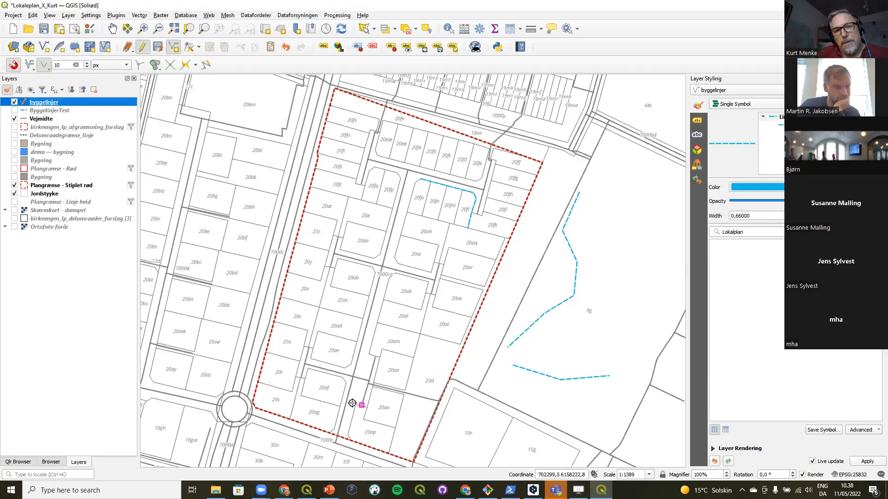
left_click(15, 194)
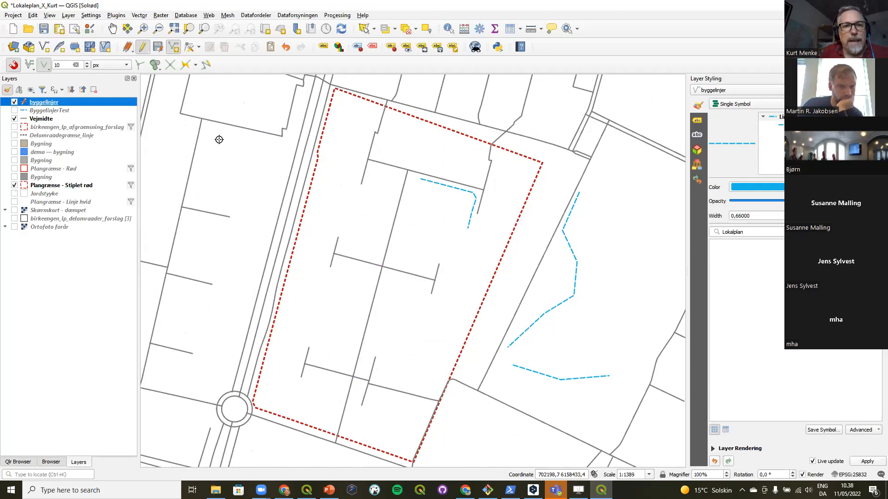
Step: Enable tracing and set its offset to 20
left_click(186, 67)
left_click(195, 66)
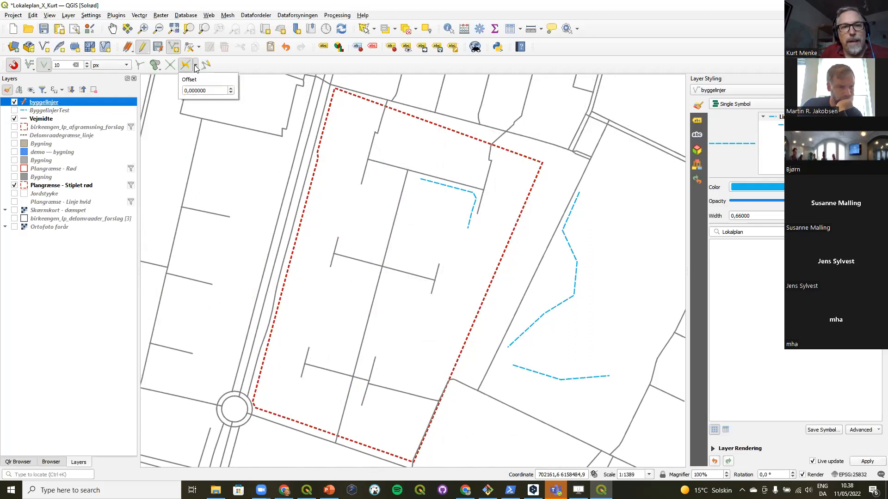
left_click(185, 92)
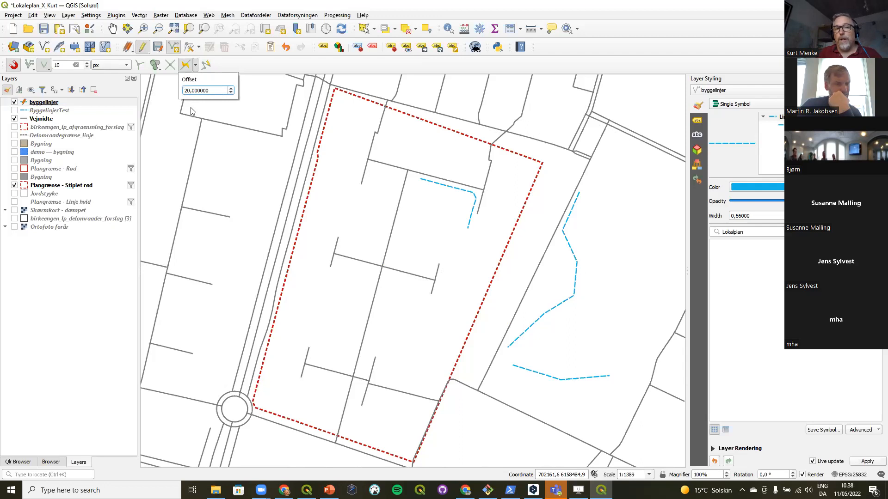
left_click(241, 64)
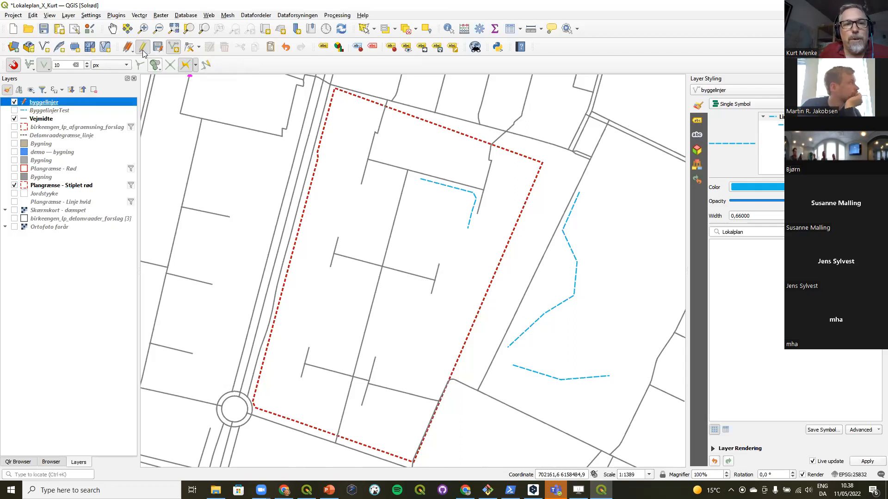
Step: Trace an offset byggelinjer line along the plan area's central north–south road centre line down to the southern junction, accepting empty attributes
left_click(404, 170)
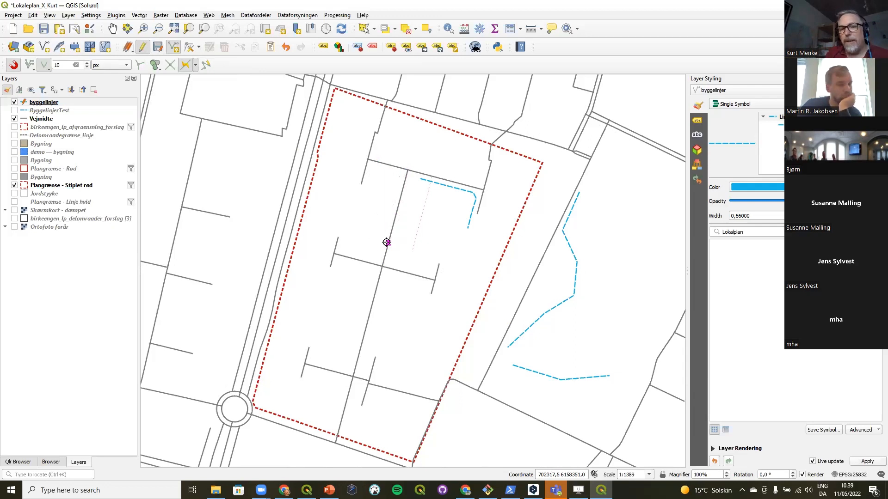
left_click(387, 242)
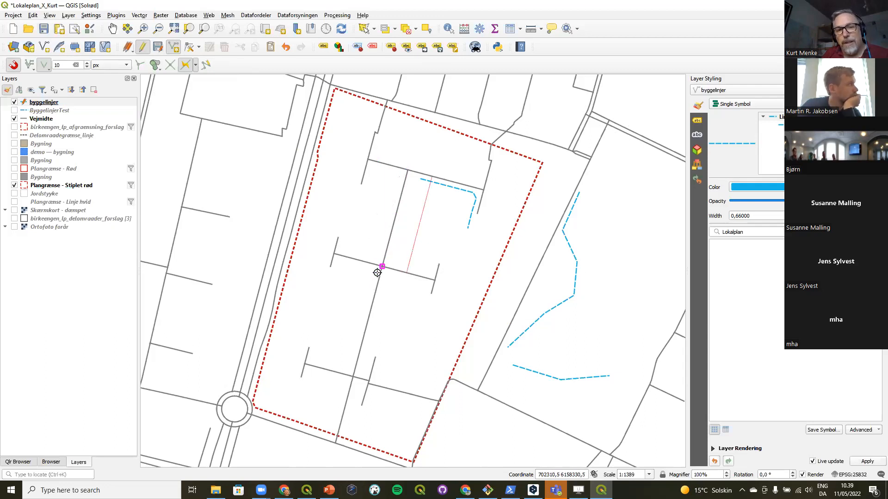
left_click(368, 311)
left_click(362, 335)
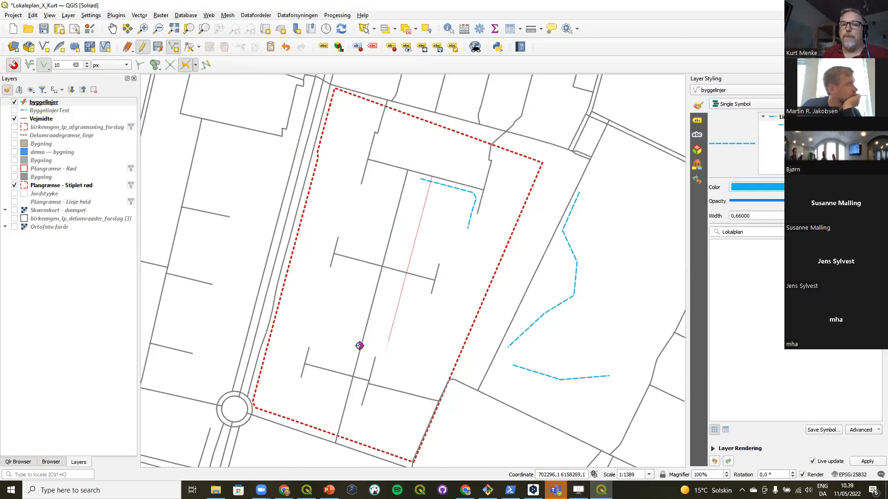
right_click(353, 377)
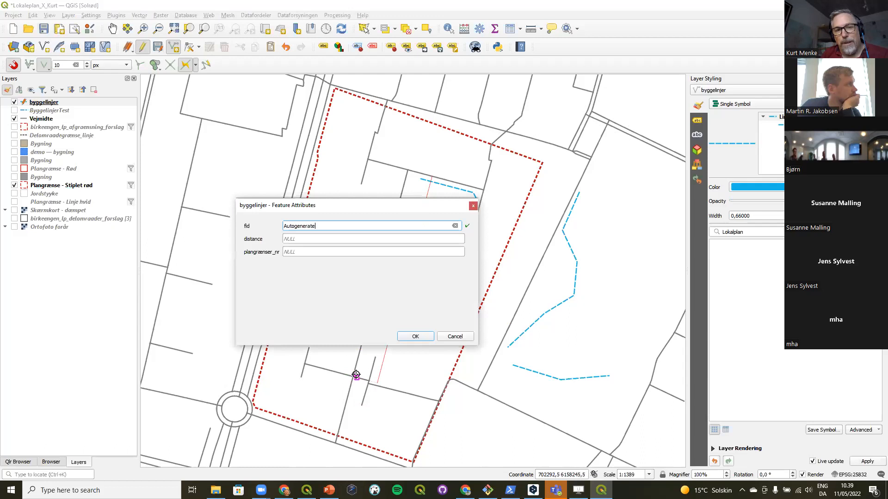
left_click(420, 338)
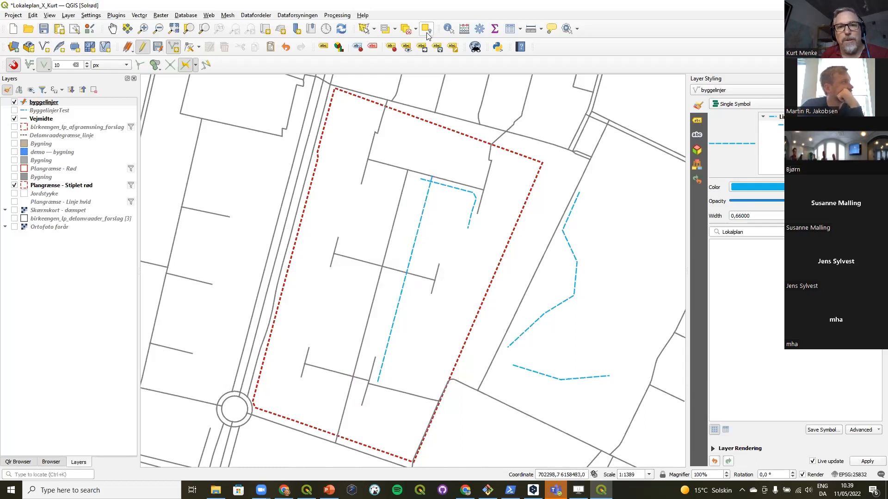
Step: Set the tracing offset to 5
left_click(532, 31)
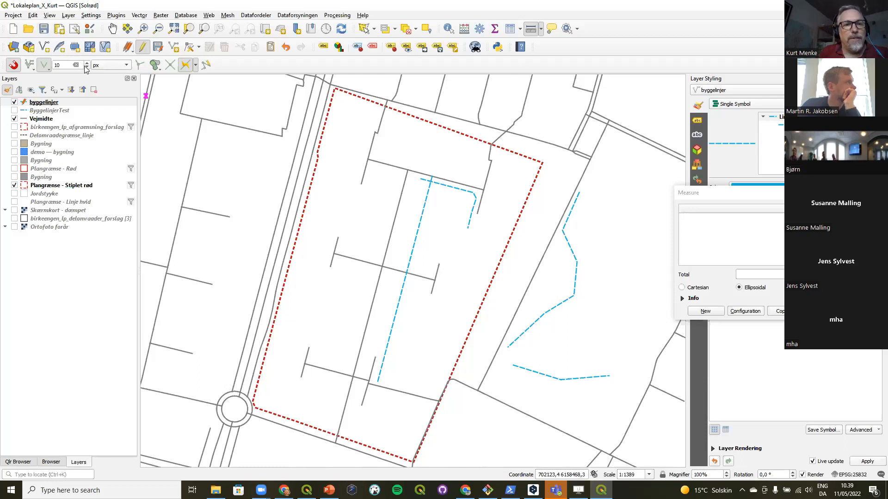
left_click(196, 65)
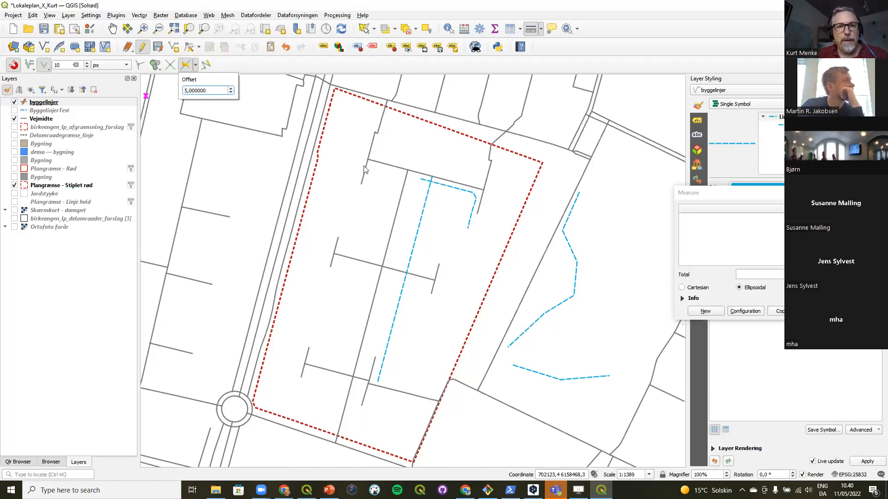
left_click(303, 63)
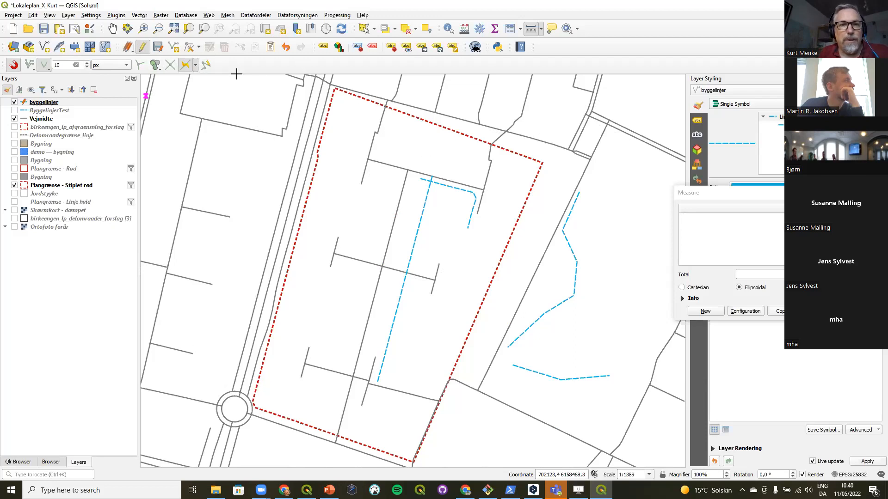
Step: Trace a short offset byggelinjer line along the road centre line west of the plan area, entering 5 as its distance attribute
left_click(175, 48)
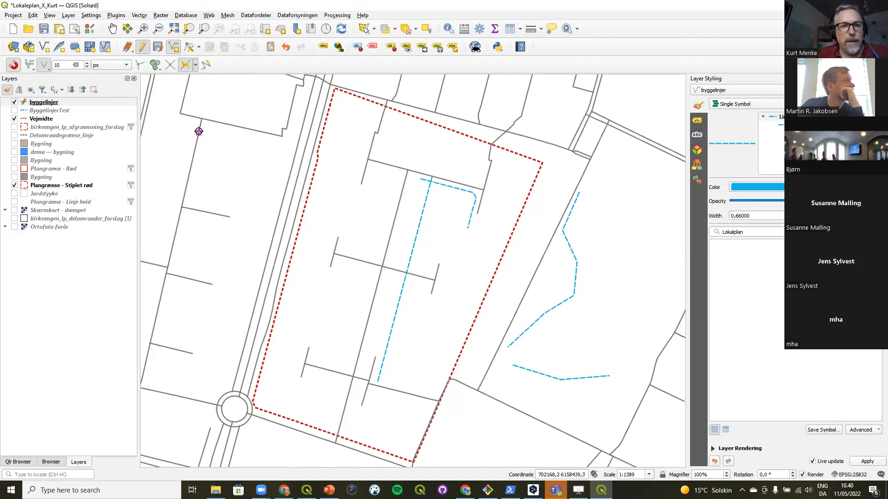
left_click(180, 200)
right_click(181, 199)
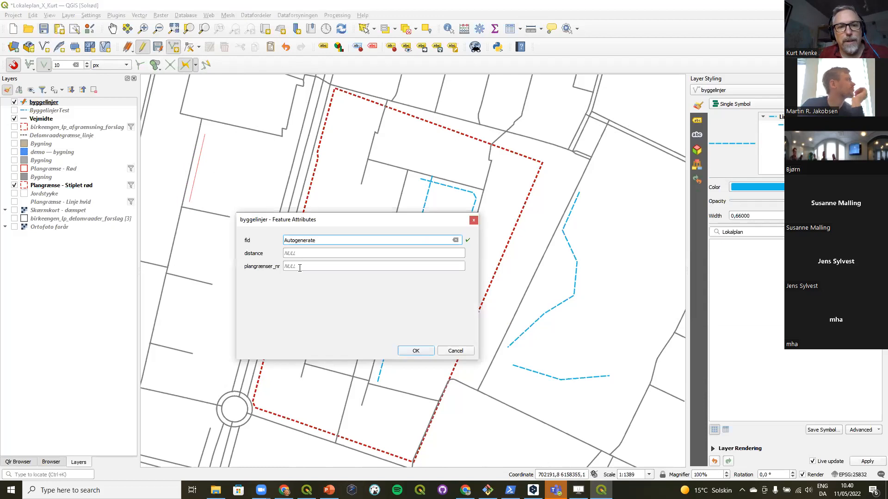
left_click(302, 253)
type("5")
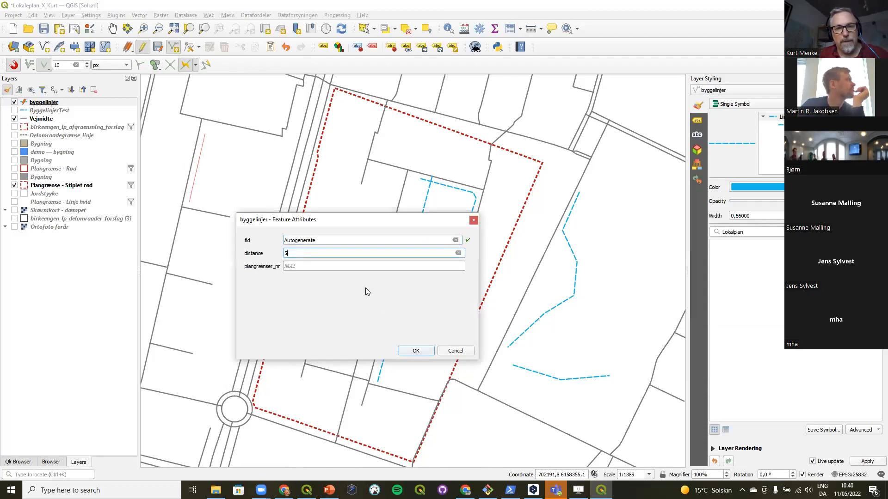
left_click(416, 350)
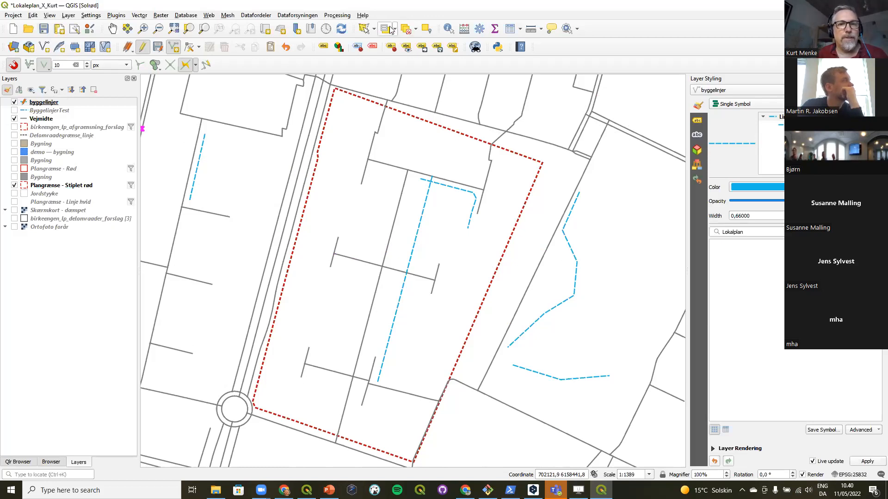
Step: Select the central north–south Vejmidte segments and the road crossing them inside the plan area
left_click(374, 29)
left_click(373, 41)
left_click(37, 120)
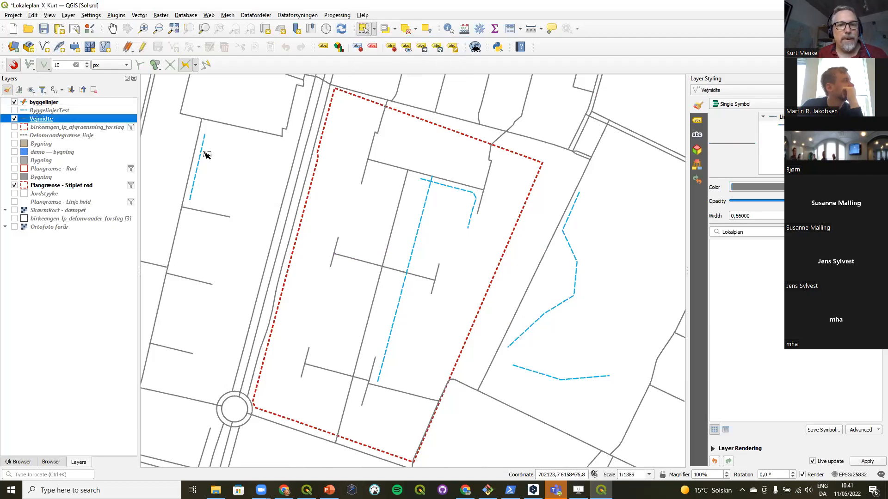
left_click_drag(391, 191, 403, 230)
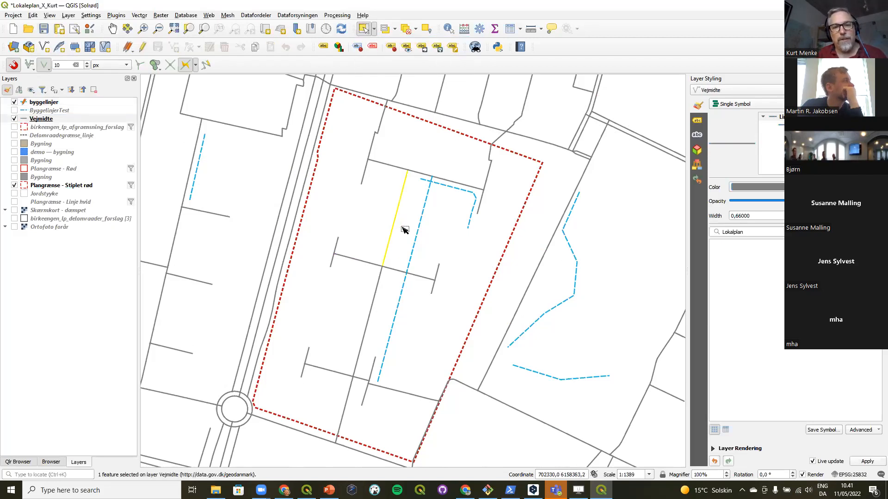
key("shift")
left_click(376, 293, "shift")
left_click_drag(360, 255, 404, 285)
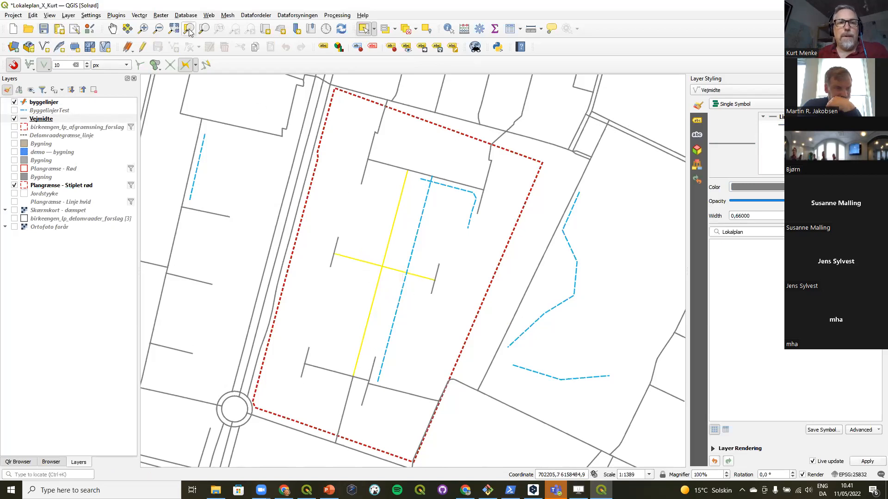
Step: Buffer only the selected Vejmidte features by 10 meters into a temporary layer, with Square end caps and a dissolved result
left_click(148, 17)
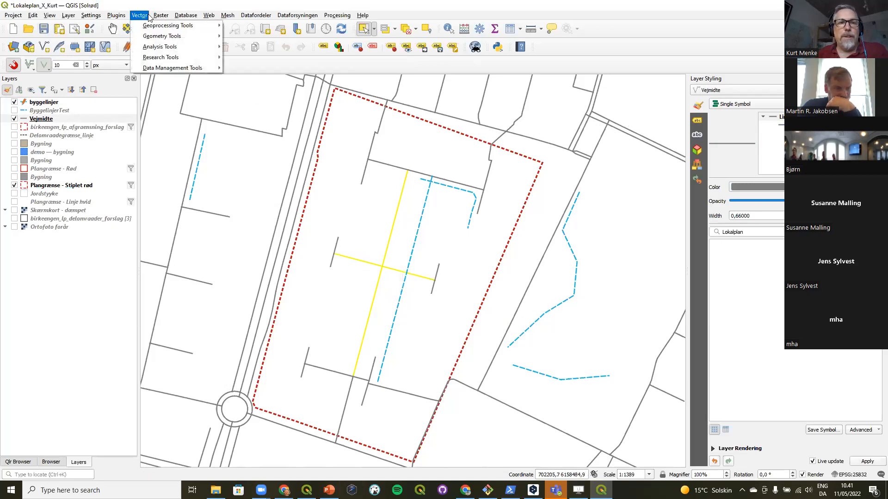
mouse_move(158, 28)
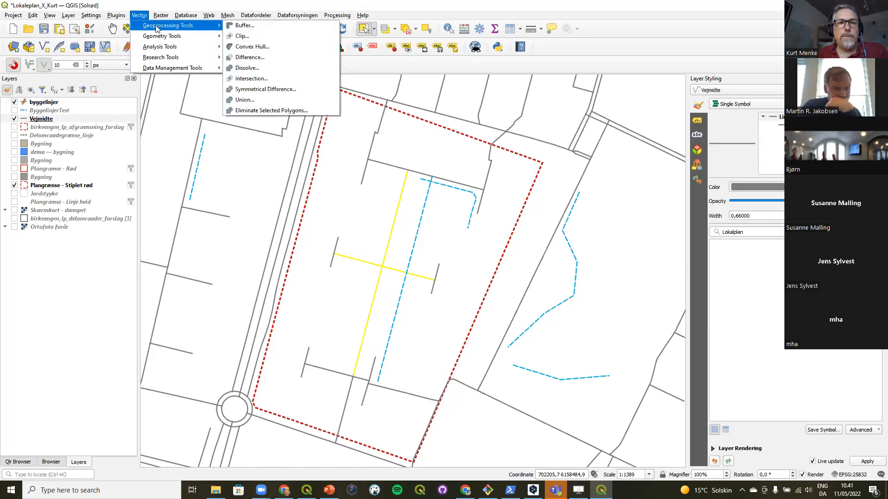
left_click(246, 26)
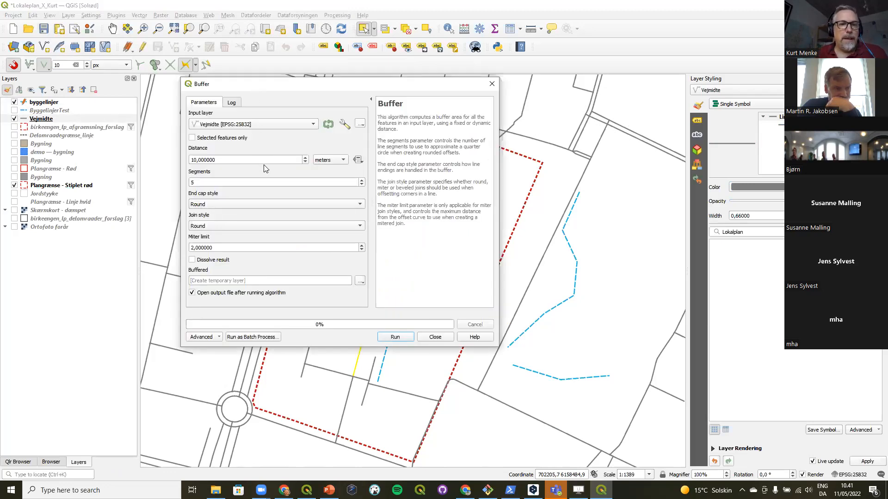
left_click(198, 139)
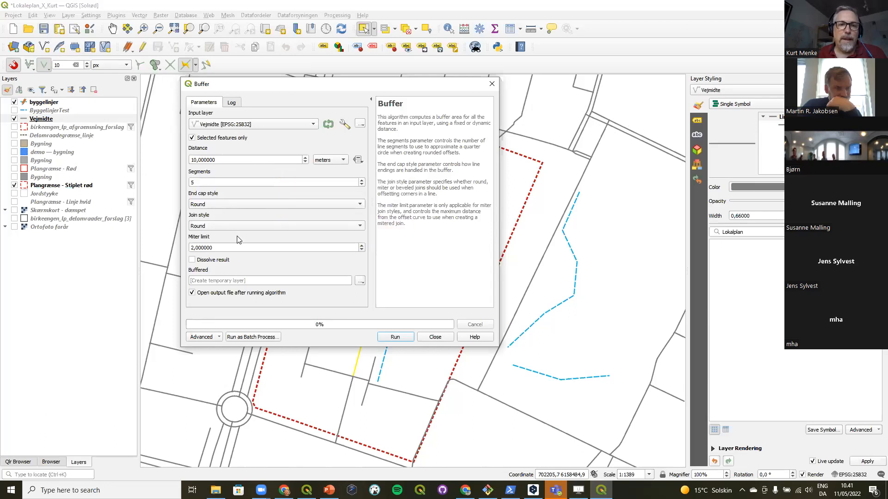
left_click(263, 205)
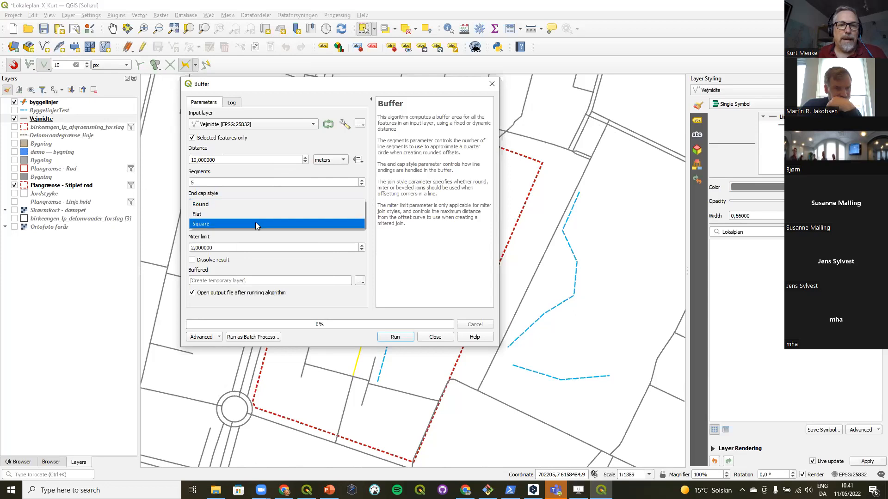
left_click(257, 224)
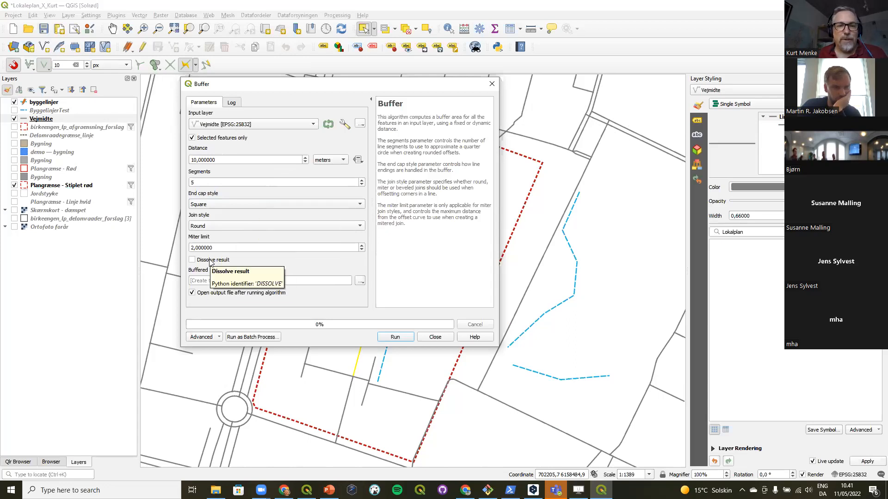
left_click(211, 261)
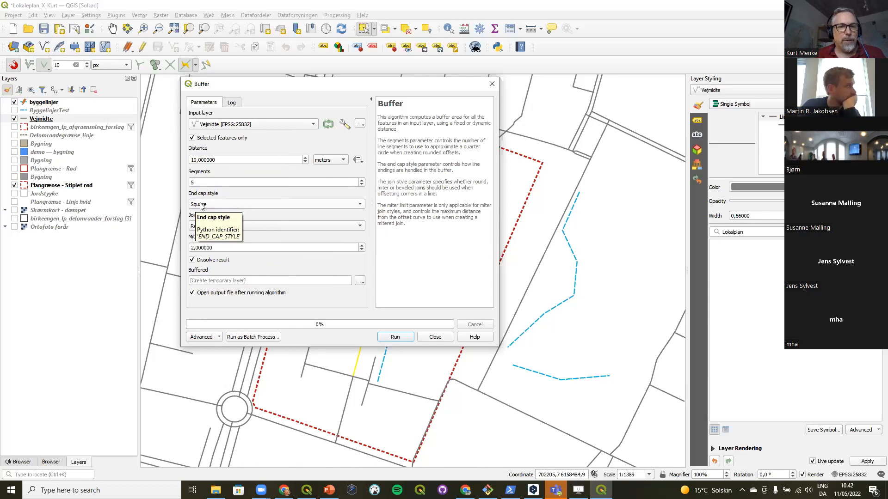
left_click(395, 339)
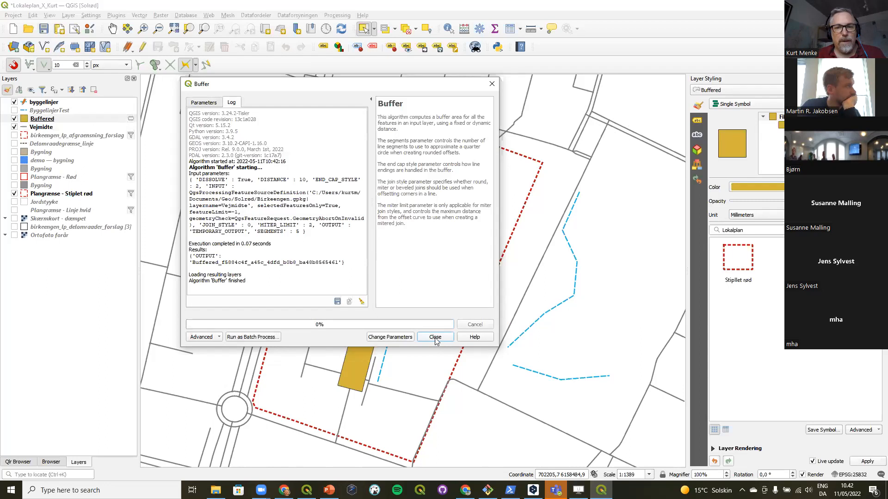
left_click(436, 339)
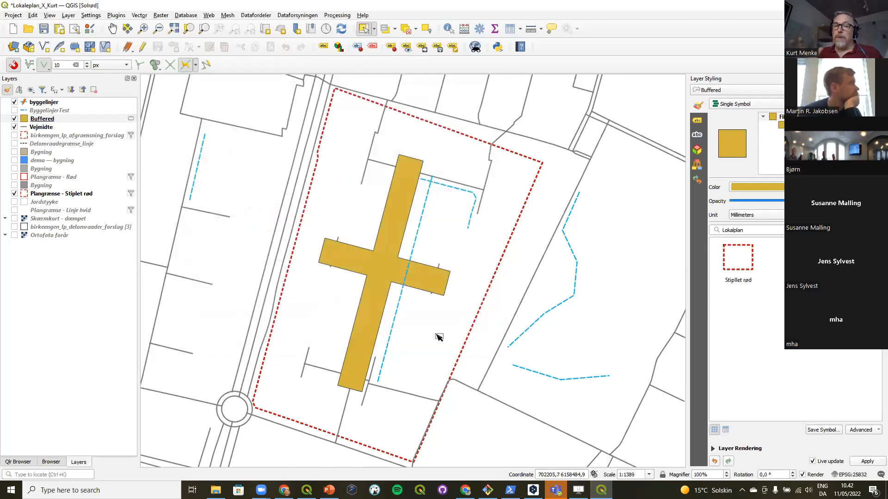
Step: Move the Buffered layer below Vejmidte in the layer order
left_click(47, 120)
left_click_drag(48, 121, 54, 131)
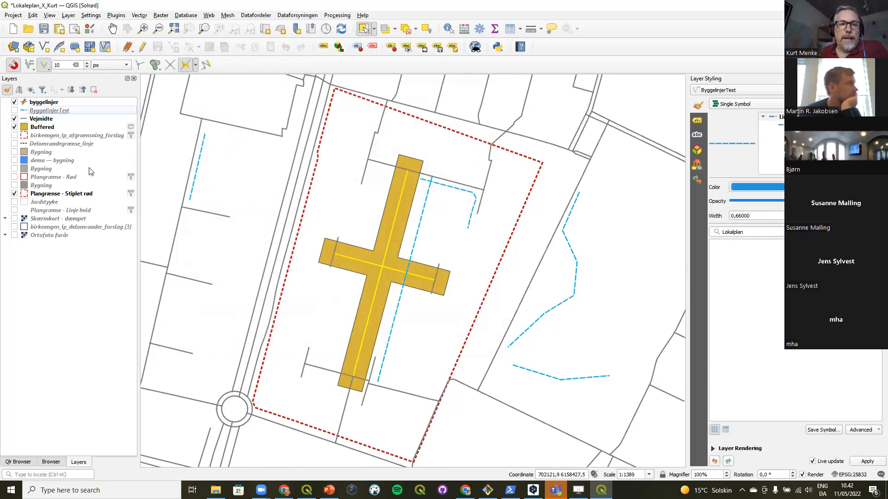
left_click(37, 128)
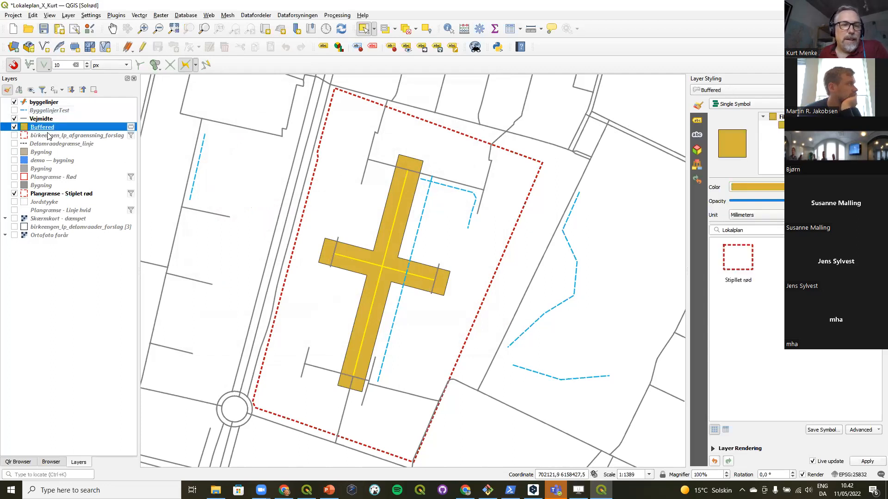
Step: Start a new byggelinjer line at the buffer's north-western corner and turn tracing off
left_click(46, 103)
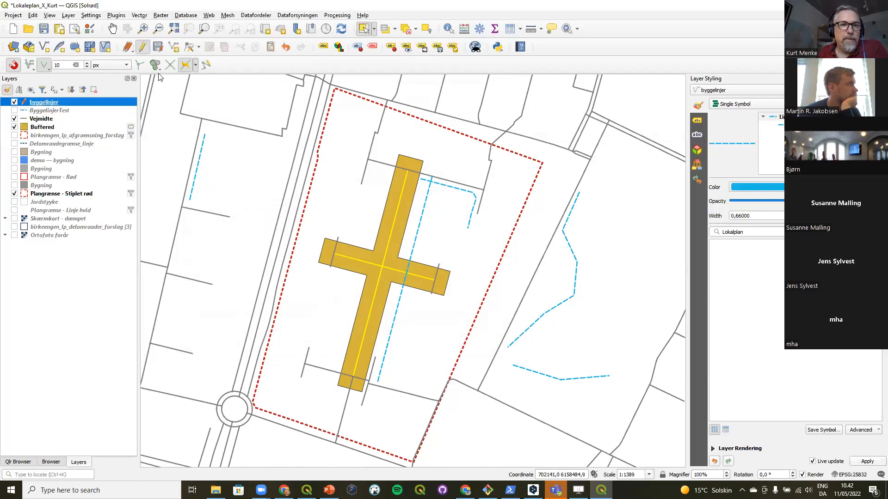
left_click(171, 48)
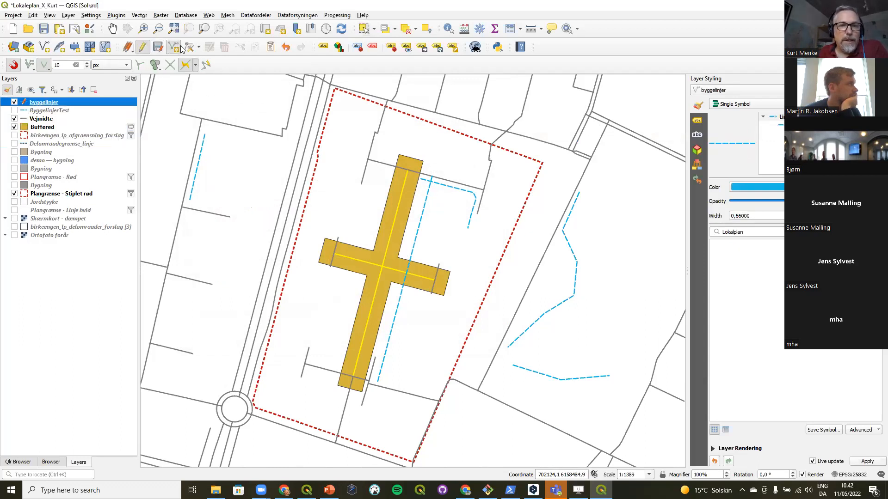
left_click(397, 153)
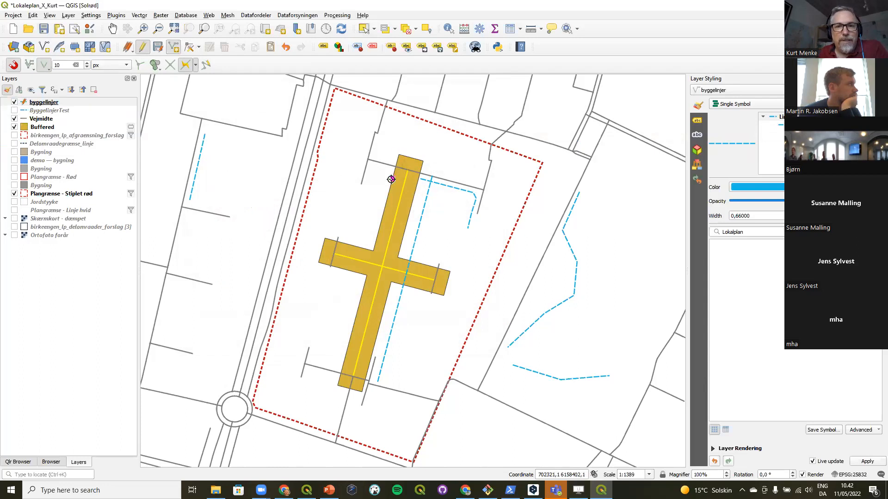
left_click(196, 65)
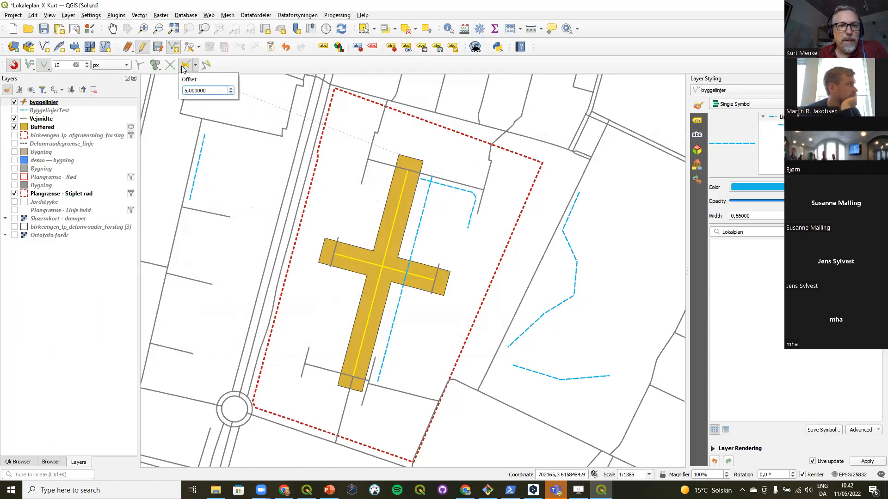
left_click(186, 64)
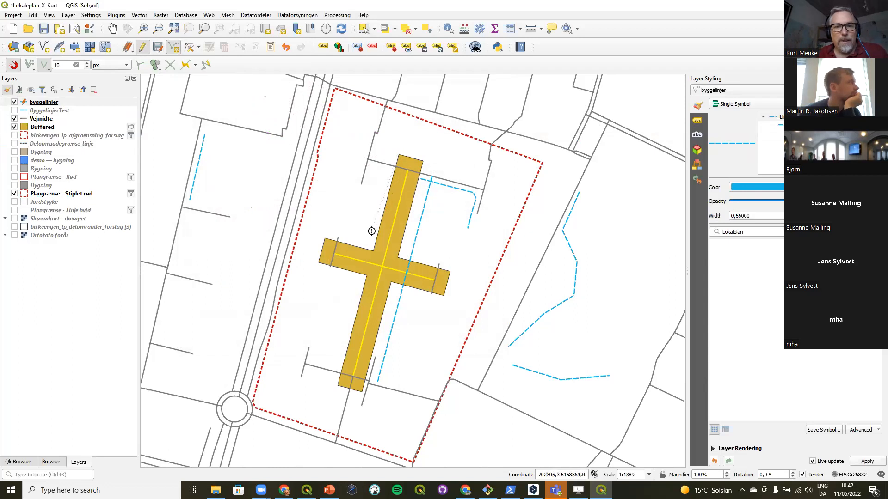
Step: Draw the byggelinjer line along the buffer's western outline to its south-western corner, set distance to 5, and hide the Buffered layer
left_click(369, 250)
left_click(325, 241)
left_click(317, 266)
left_click(365, 278)
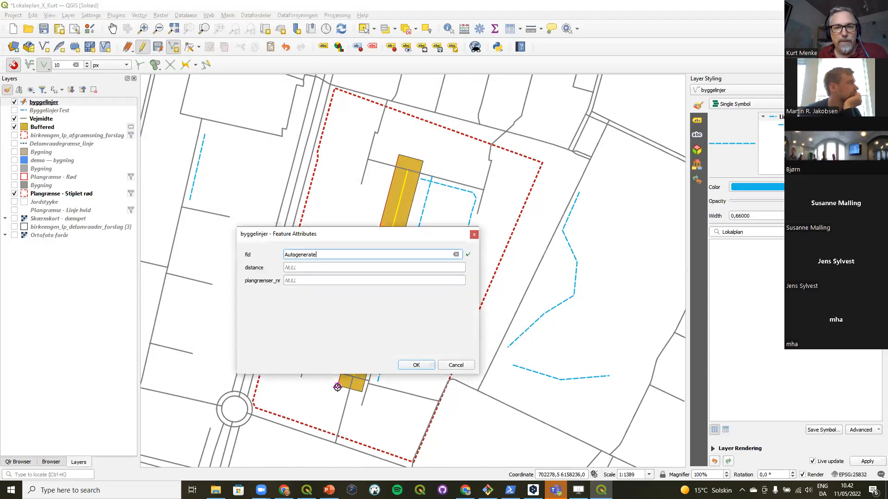
left_click(299, 267)
type("5")
left_click(414, 365)
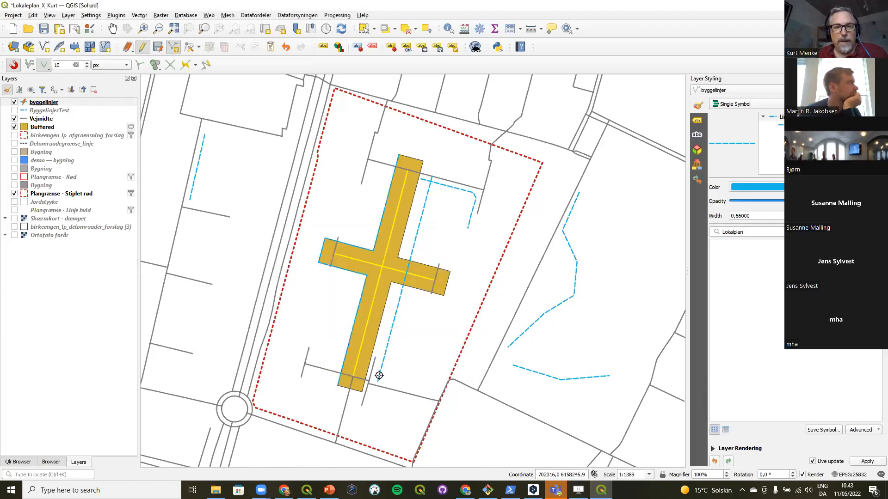
left_click(14, 127)
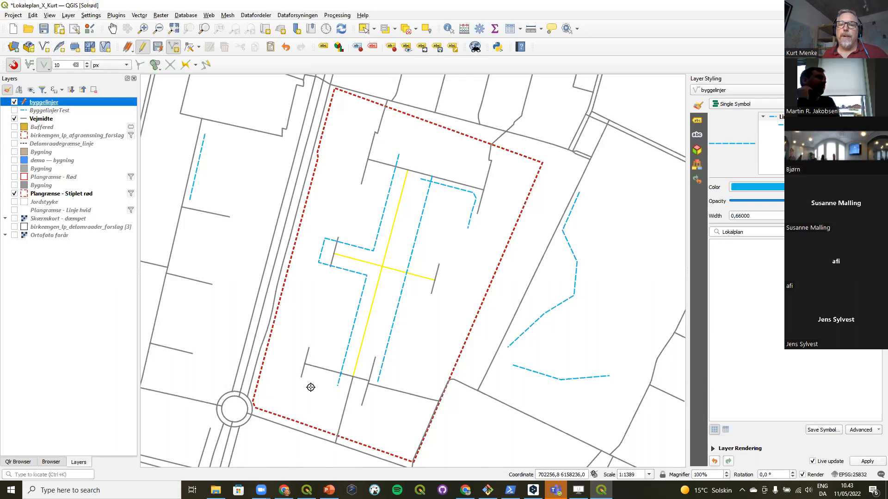
Step: Show the Buffered layer again and convert it with Polygons to lines into a temporary layer
left_click(41, 129)
left_click(15, 127)
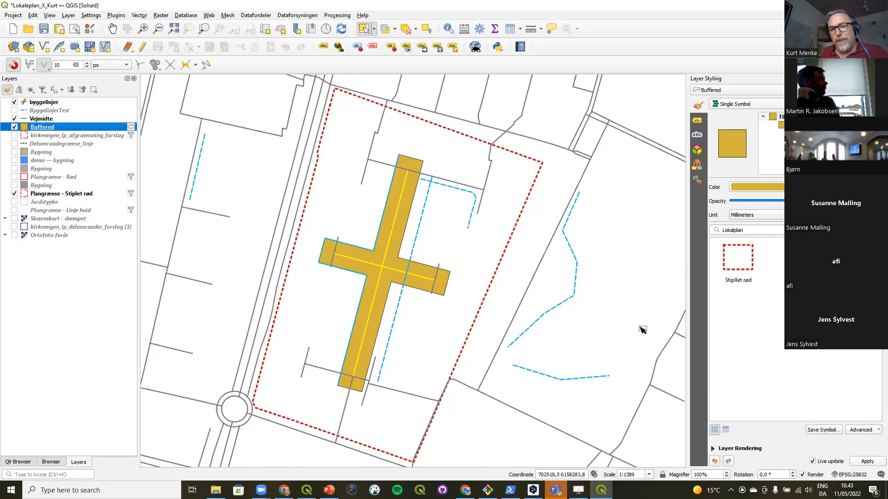
left_click(480, 28)
left_click(735, 103)
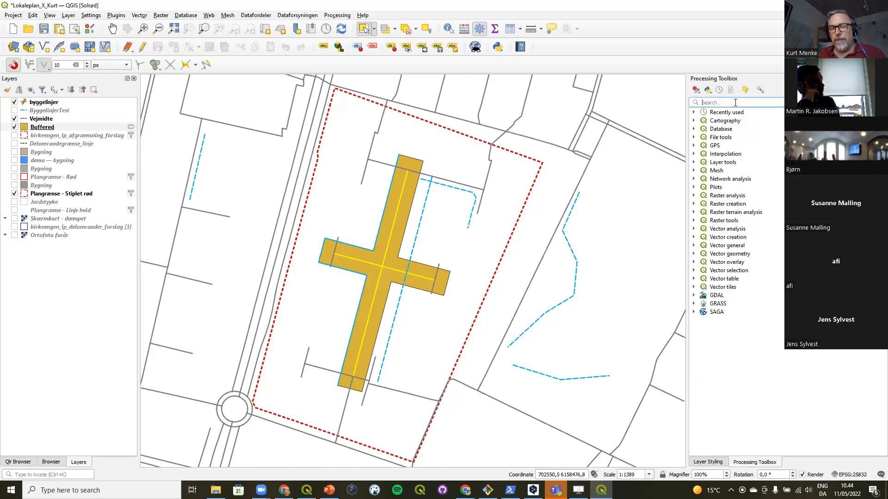
type("line")
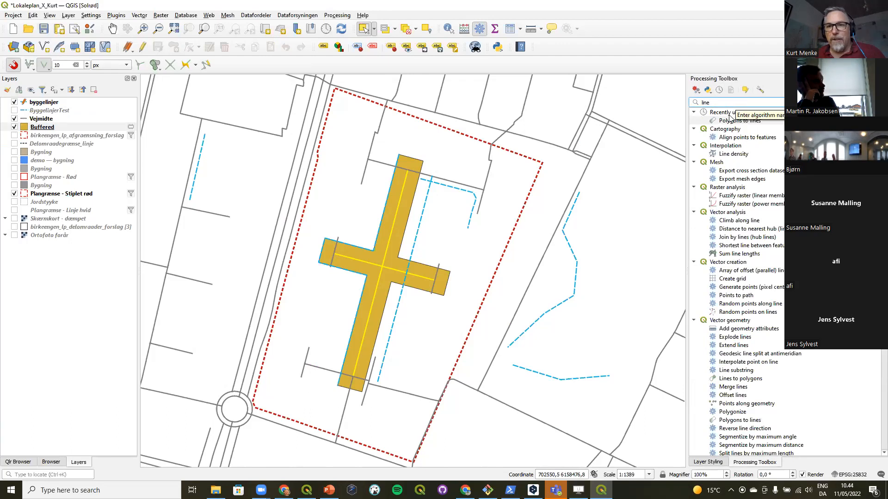
left_click(725, 121)
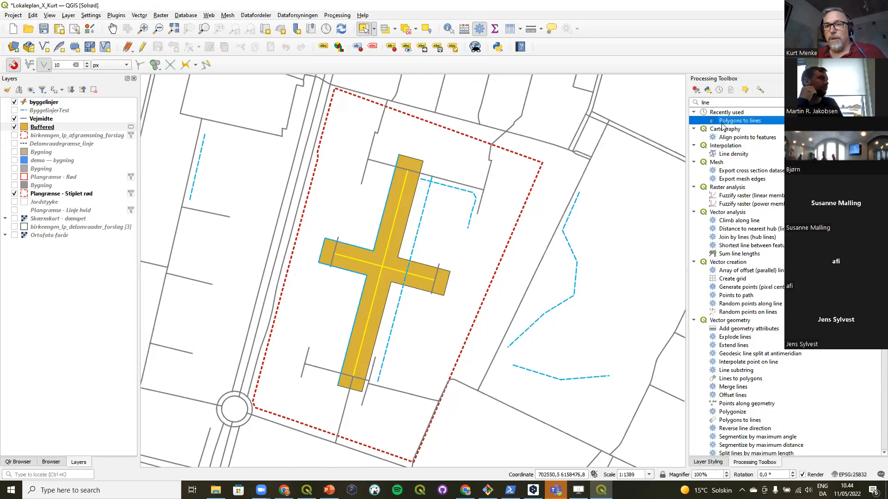
double_click(730, 121)
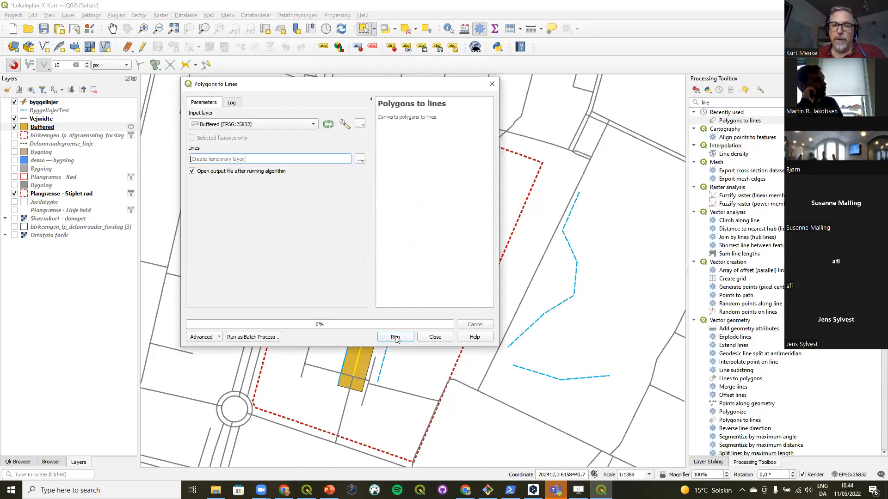
left_click(360, 161)
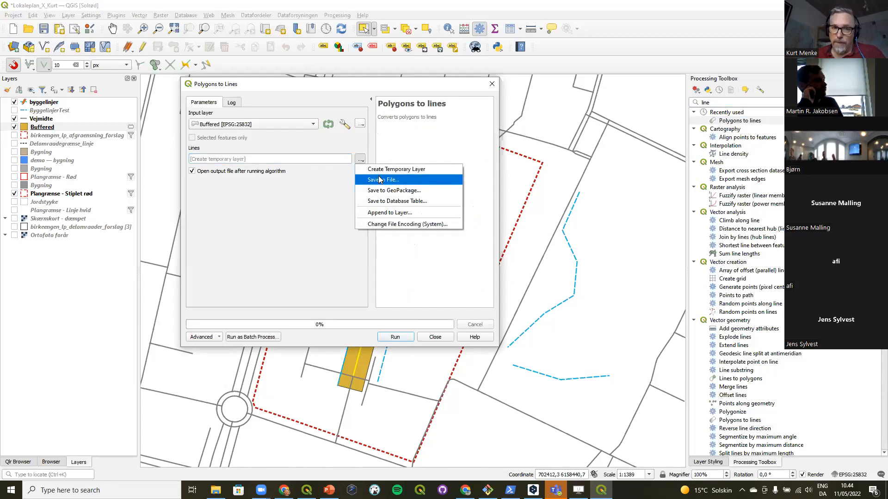
left_click(305, 202)
left_click(396, 338)
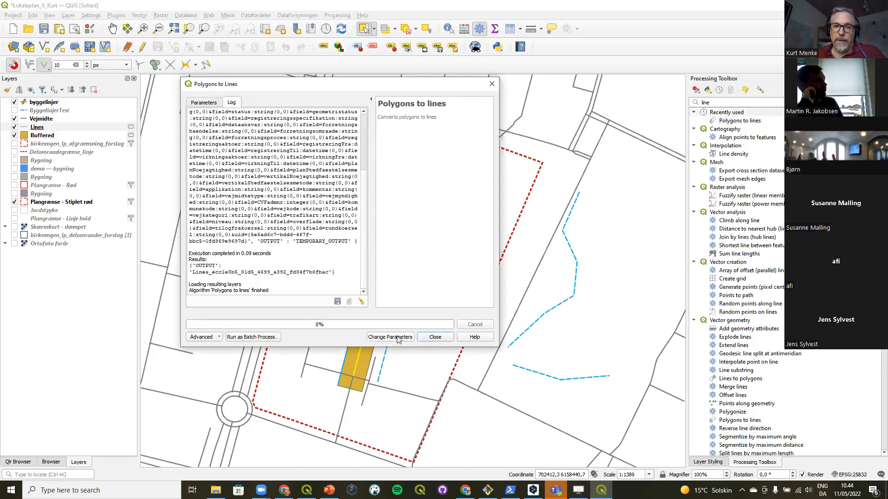
left_click(436, 337)
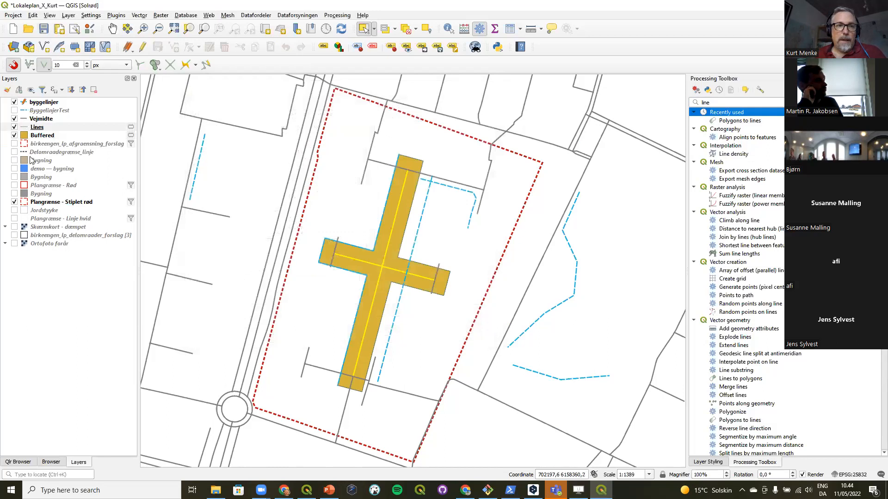
Step: Hide the byggelinjer and Buffered layers, leaving the converted Lines layer displayed
left_click(18, 135)
left_click(14, 102)
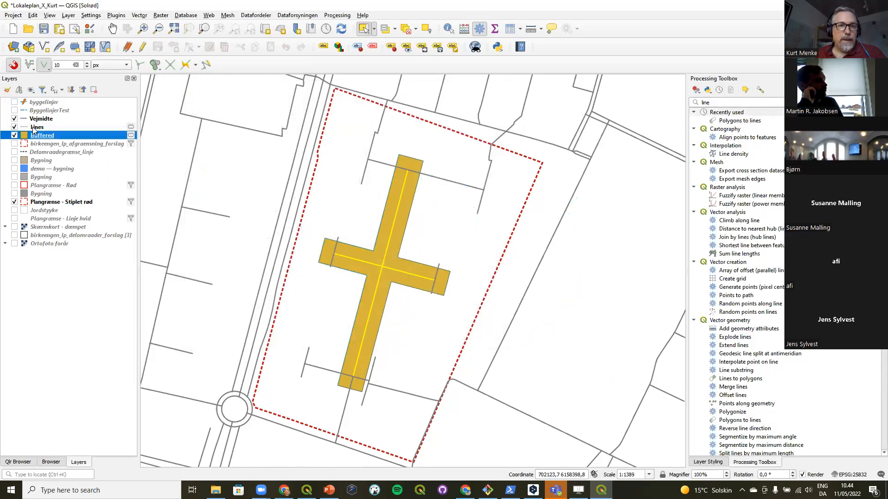
left_click(34, 130)
left_click(14, 136)
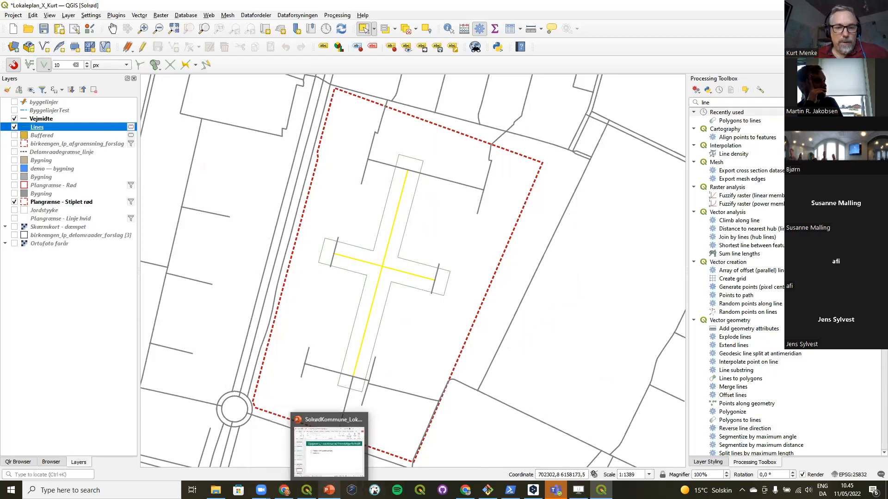
Step: Switch to the PowerPoint course presentation, maximize it and view the Map Themes slide
left_click(329, 490)
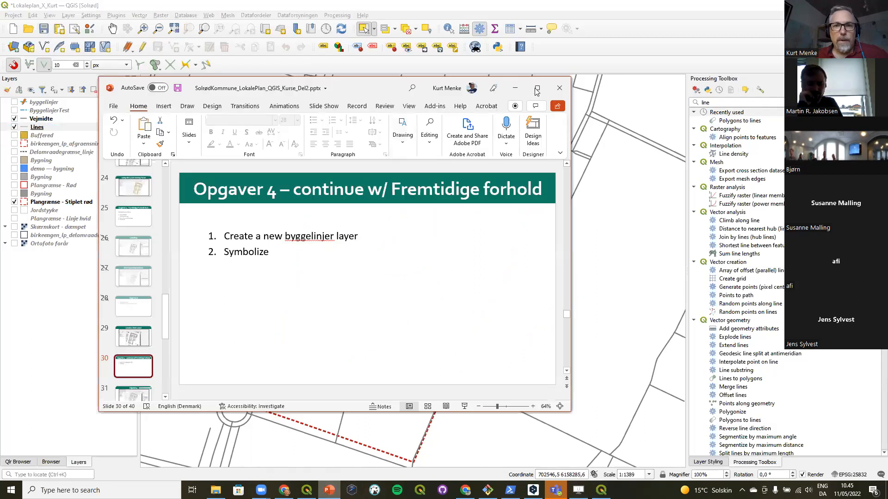
left_click(536, 89)
scroll(59, 340, "down", 5)
scroll(74, 328, "down", 3)
left_click(53, 332)
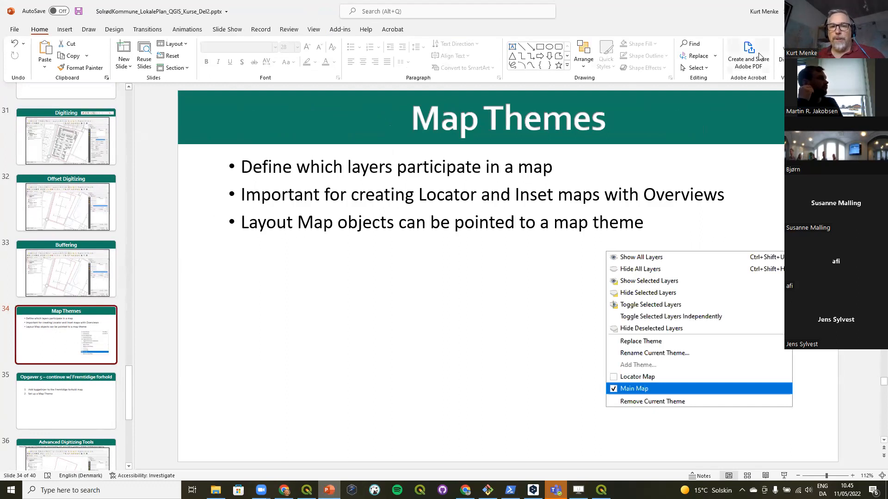
Step: Switch back to QGIS and copy all style categories from the byggelinjer layer to the Lines layer
key("alt+Tab")
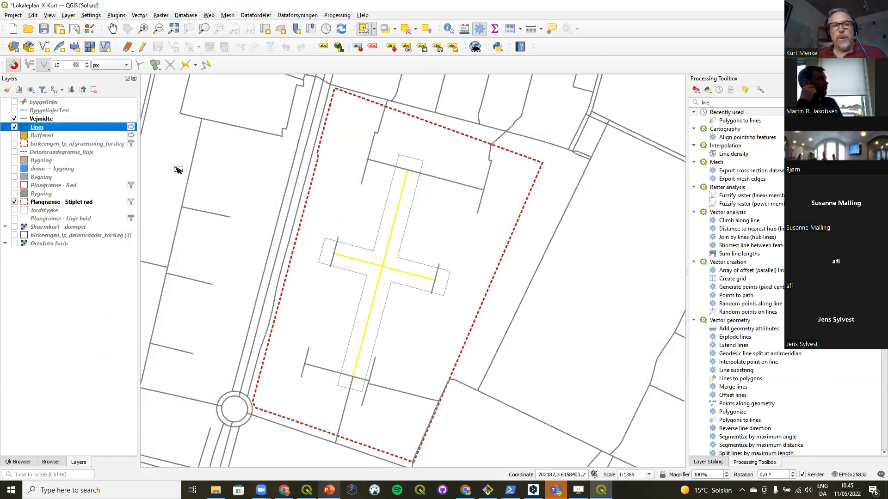
right_click(45, 105)
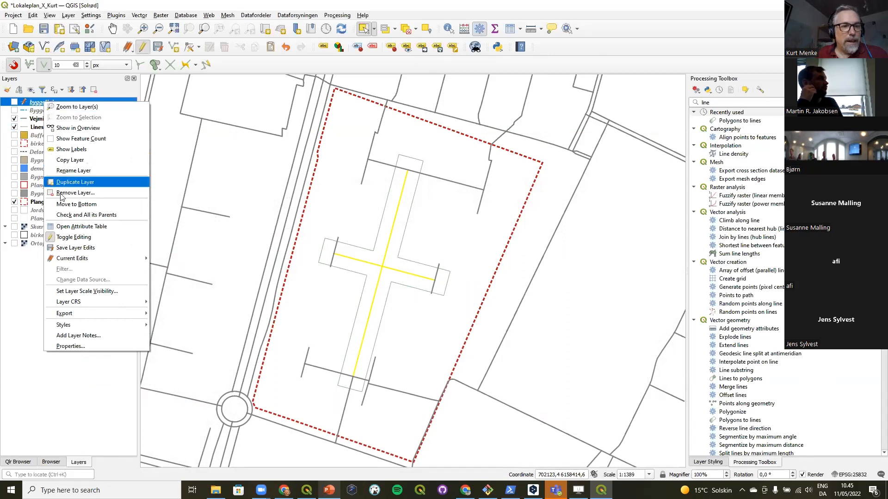
mouse_move(97, 326)
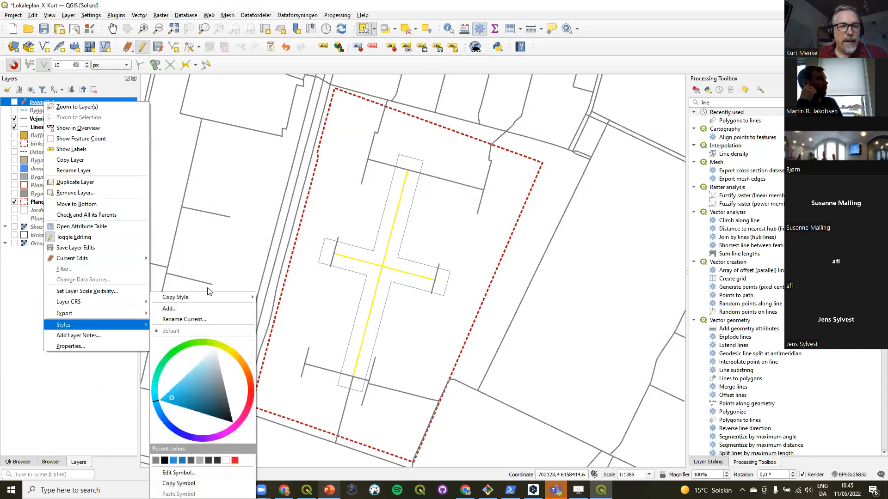
mouse_move(210, 295)
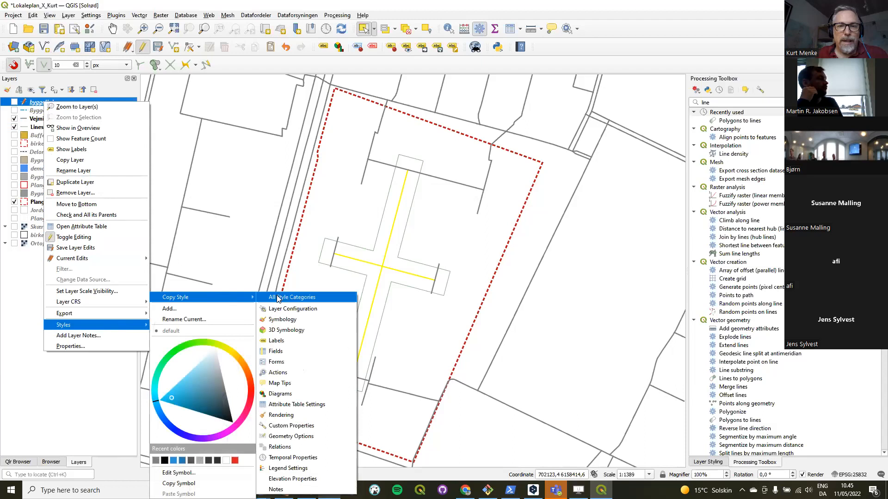
left_click(278, 299)
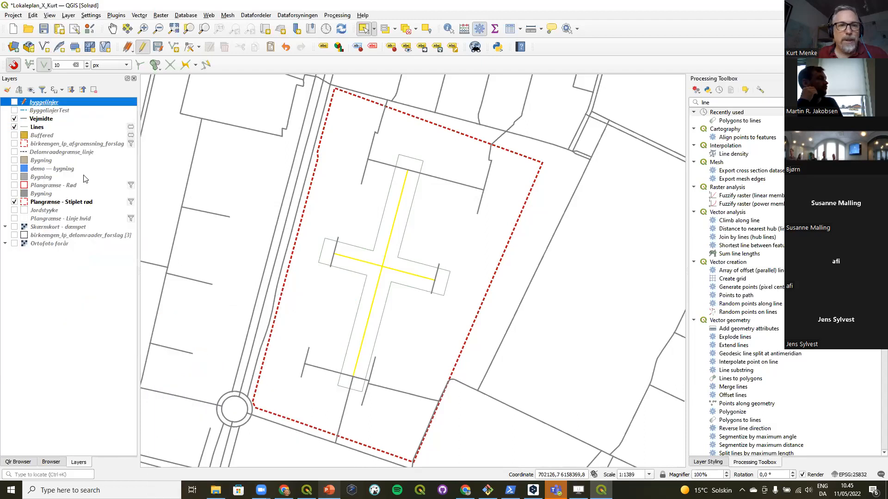
right_click(43, 131)
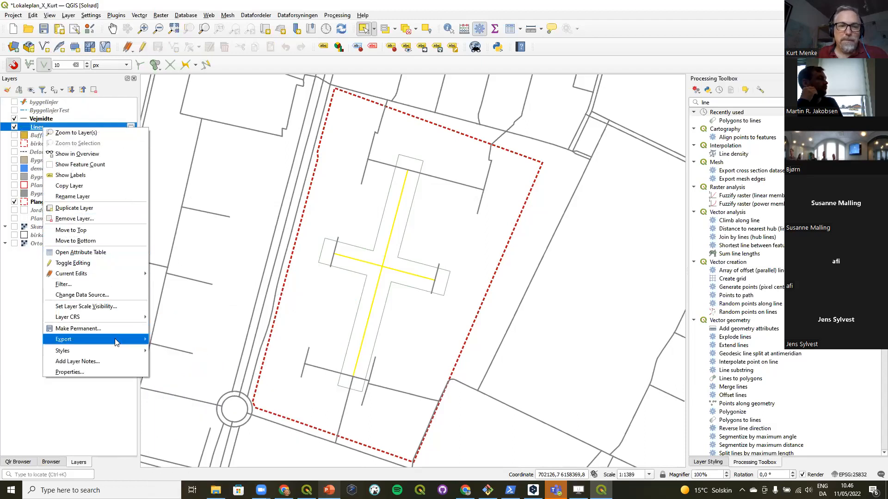
mouse_move(118, 352)
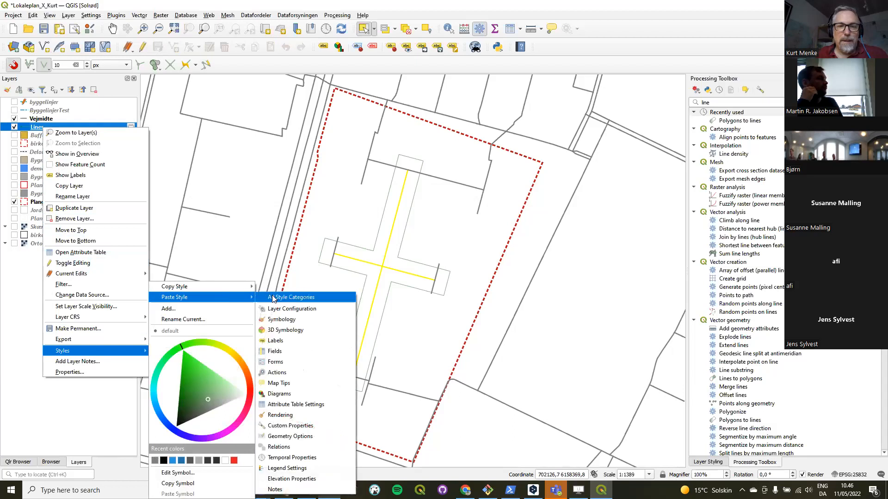
left_click(272, 299)
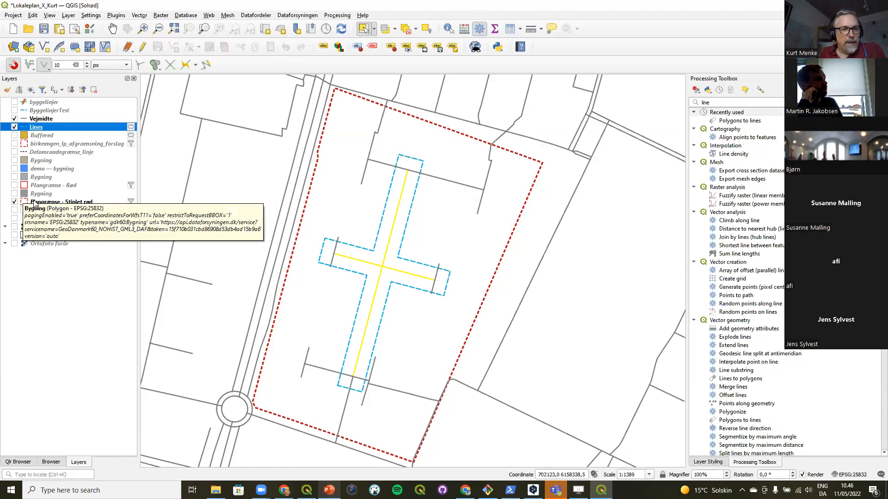
Step: Add a new map theme named "Fremtidige forhold" from the current layer visibility and styles
left_click(34, 92)
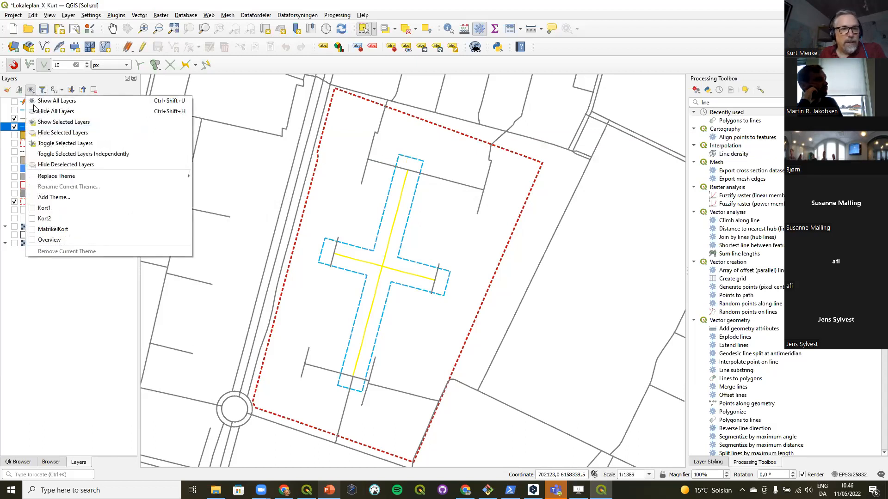
left_click(54, 198)
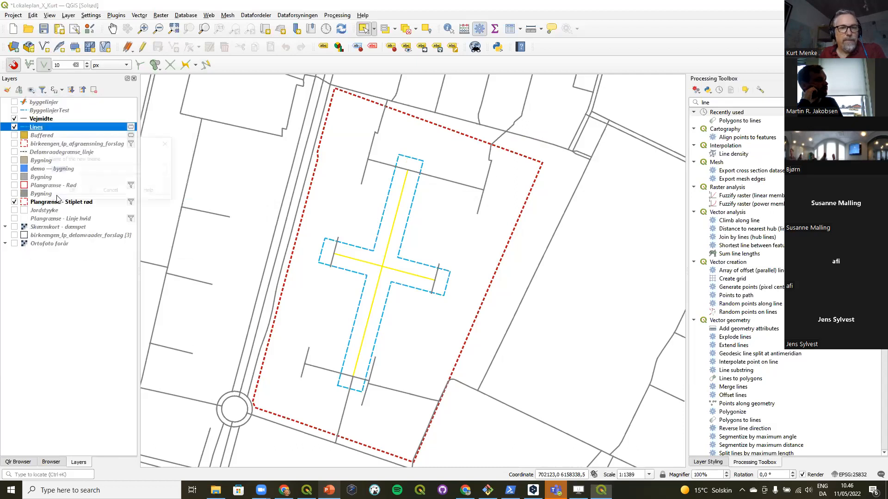
type("Fremtidige forhold")
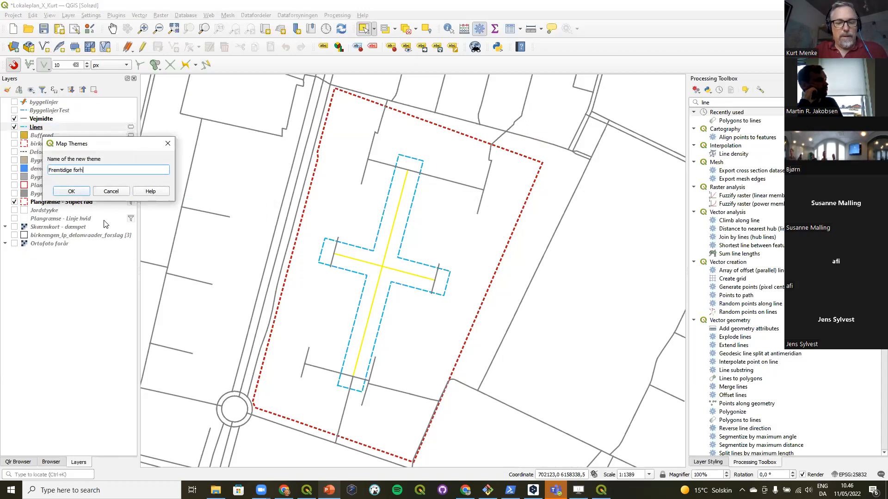
left_click(71, 191)
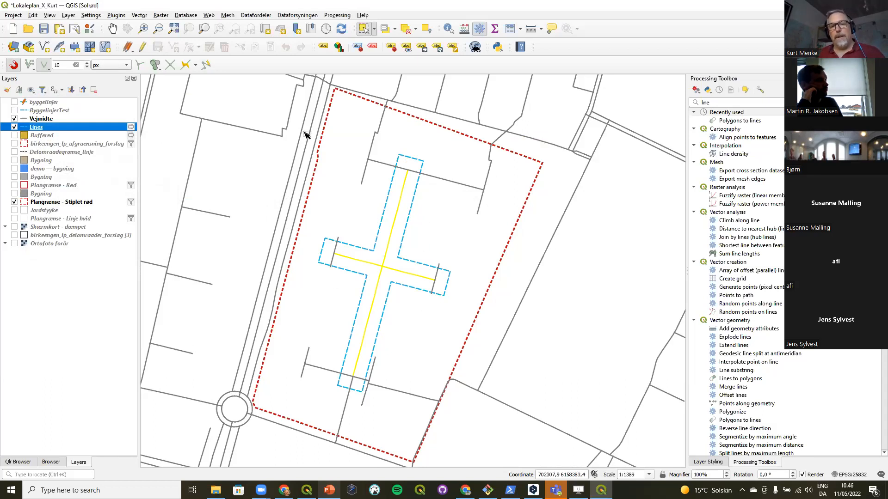
left_click(13, 16)
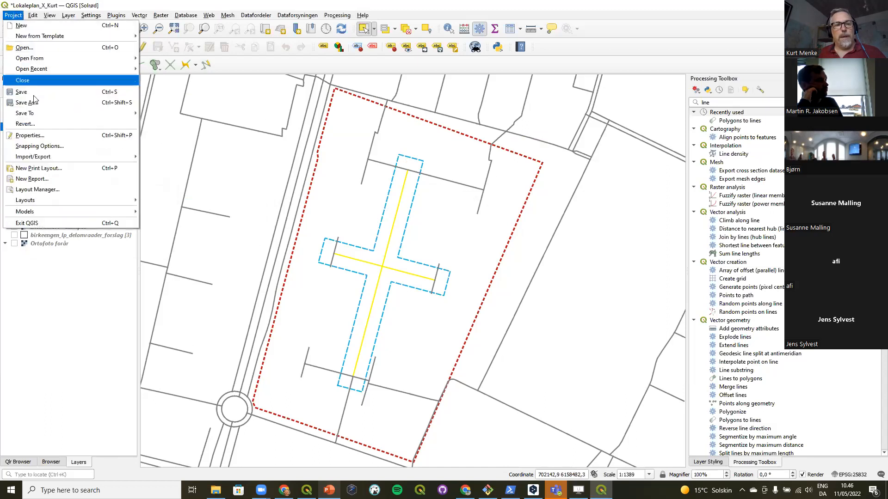
mouse_move(60, 205)
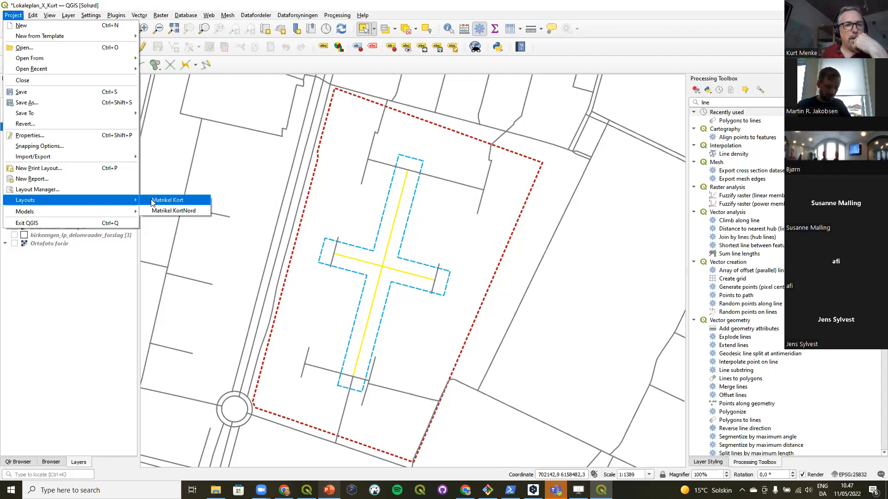
left_click(227, 4)
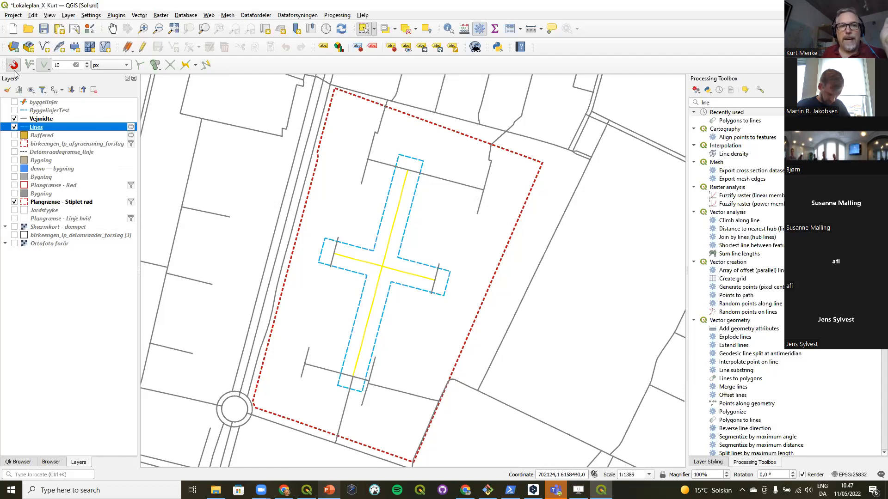
left_click(196, 66)
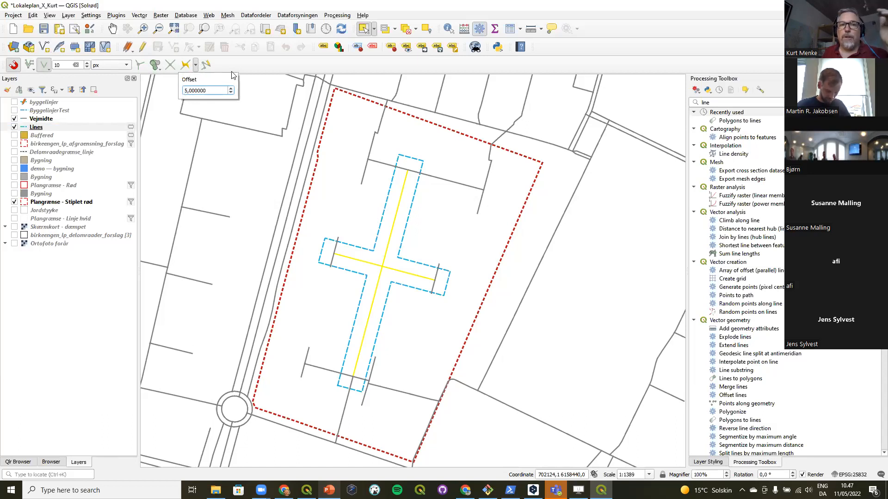
left_click(270, 70)
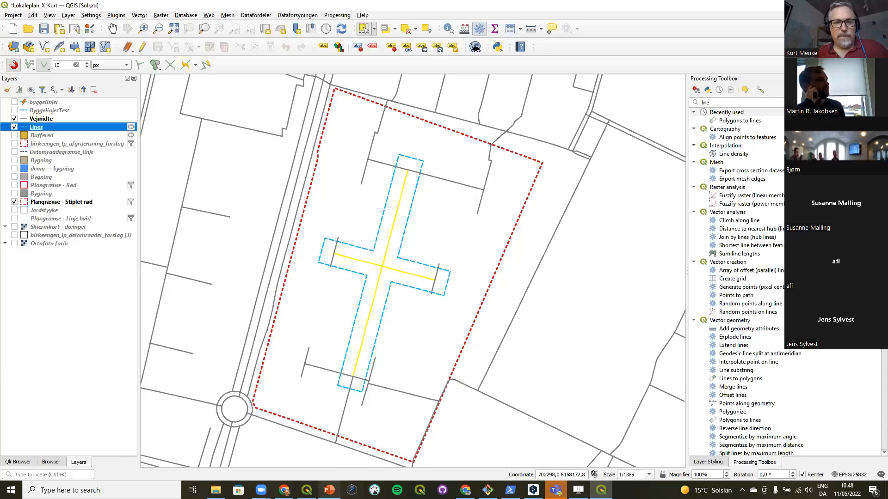
Step: Switch to the PowerPoint presentation and read the "Opgaver 5 – continue w/ Fremtidige forhold" exercise slide
key("alt+Tab")
left_click(102, 388)
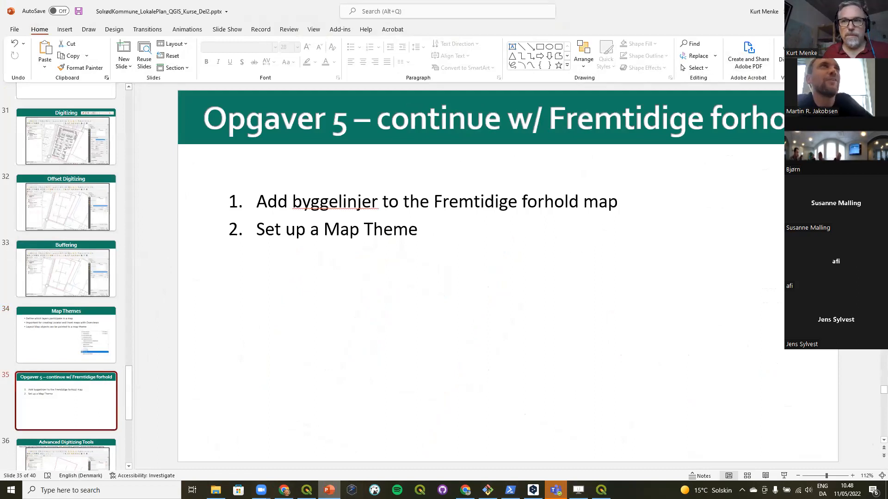
key("alt+Tab")
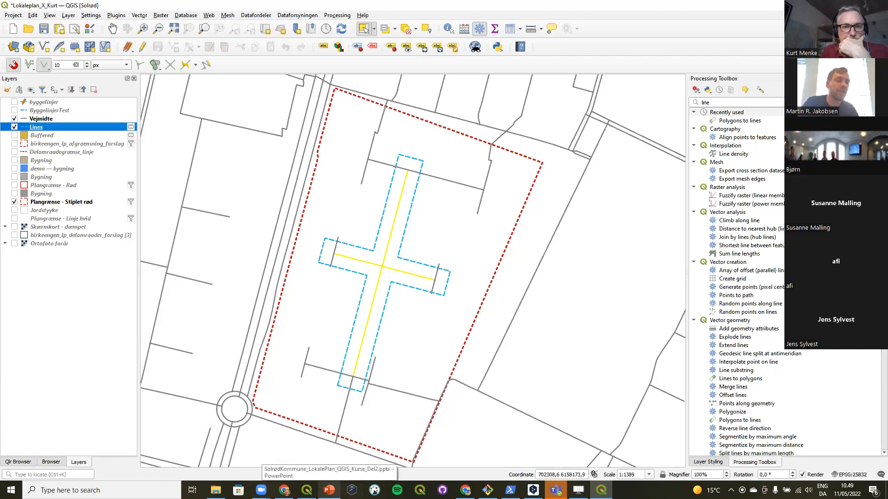
left_click(329, 490)
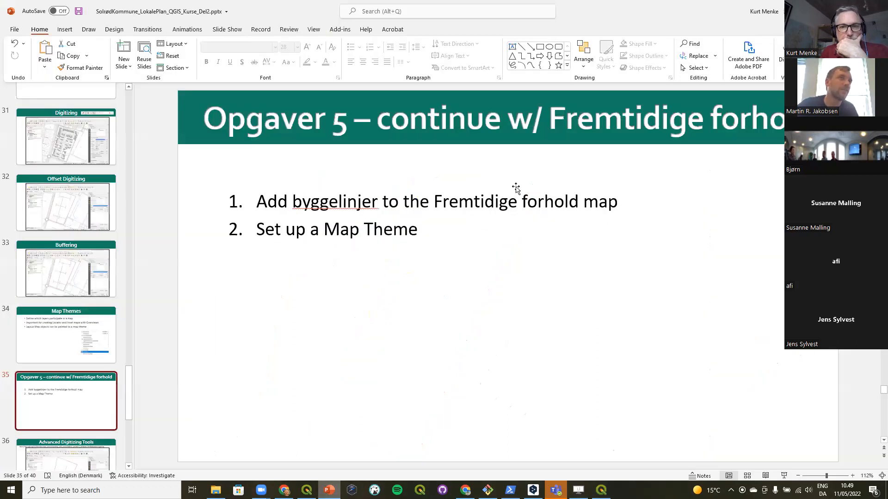
Step: Add a "Digitizing" item with the sub-item "Snapping toolbar" after the first item of the exercise list
left_click(611, 199)
key("Return")
type("Digitizing")
key("Return")
key("Tab")
type("Snap")
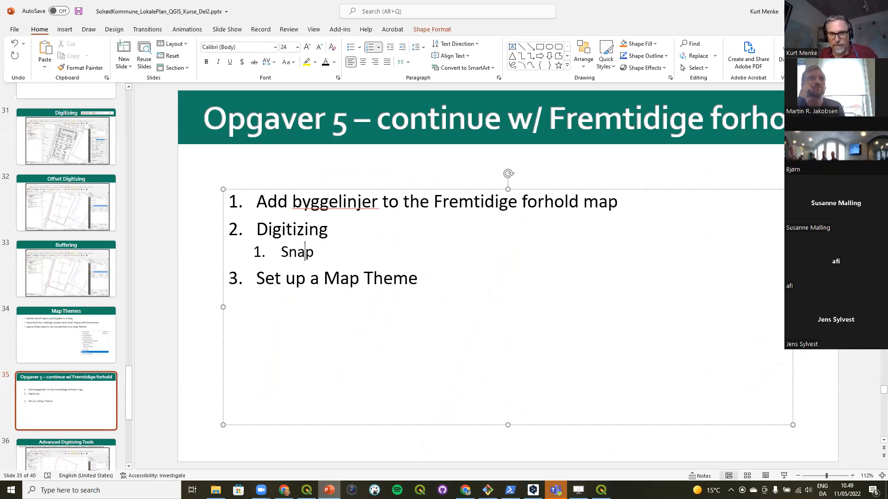
type("ping toolbar")
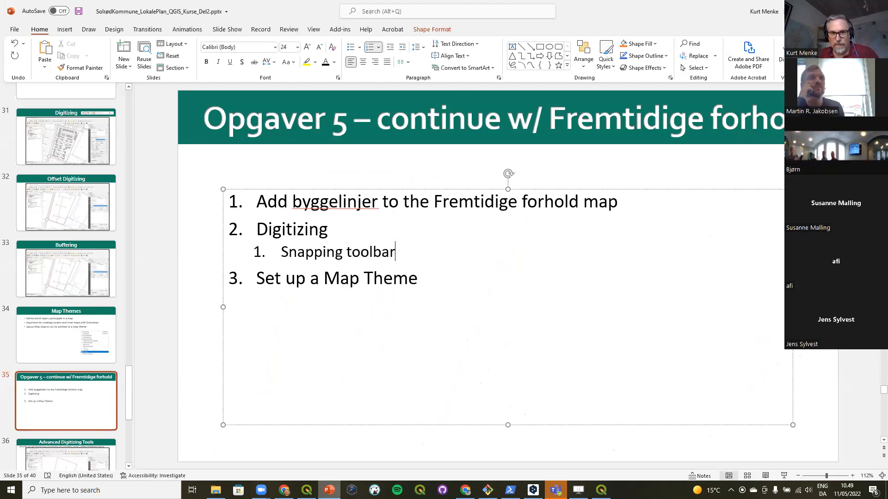
Step: Add "Tracing with offset" nested under the Snapping toolbar entry and start an empty second-level item below it
key("Return")
key("Tab")
type("Tracing")
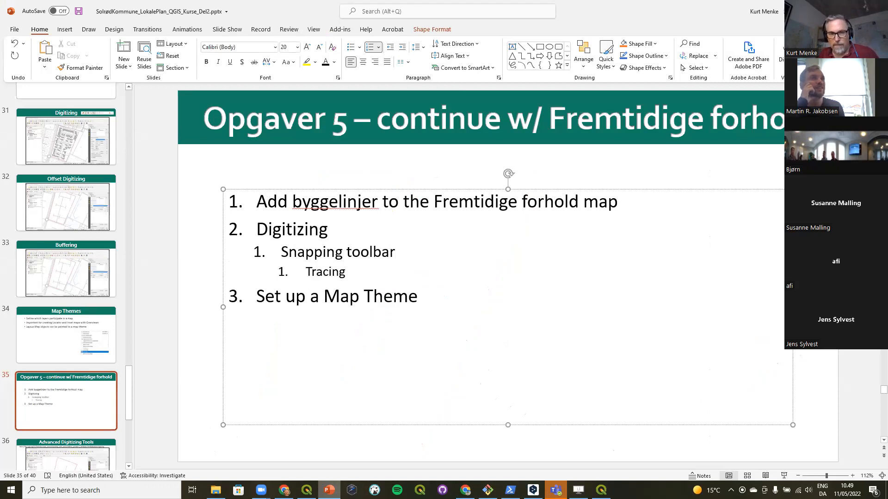
type(" with offset")
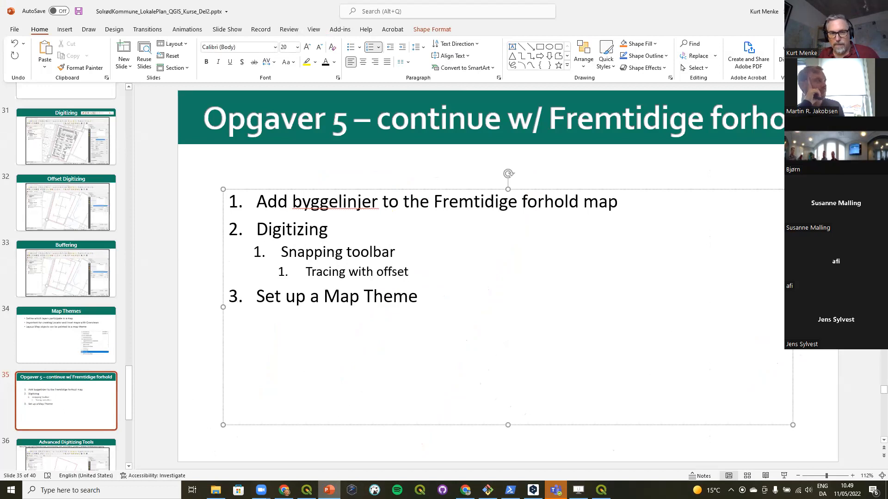
key("Return")
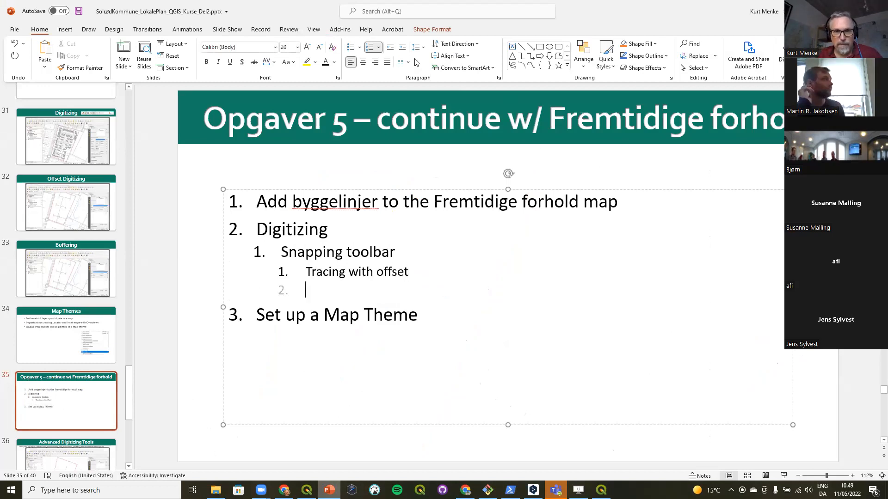
left_click(391, 46)
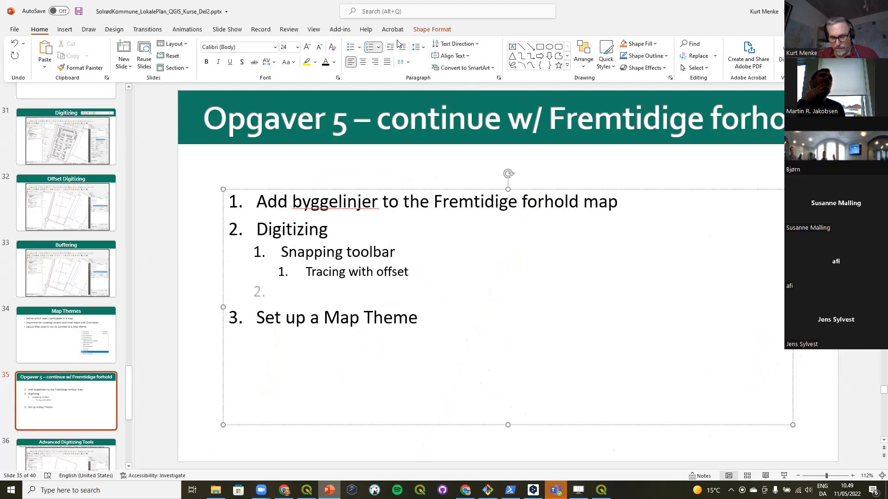
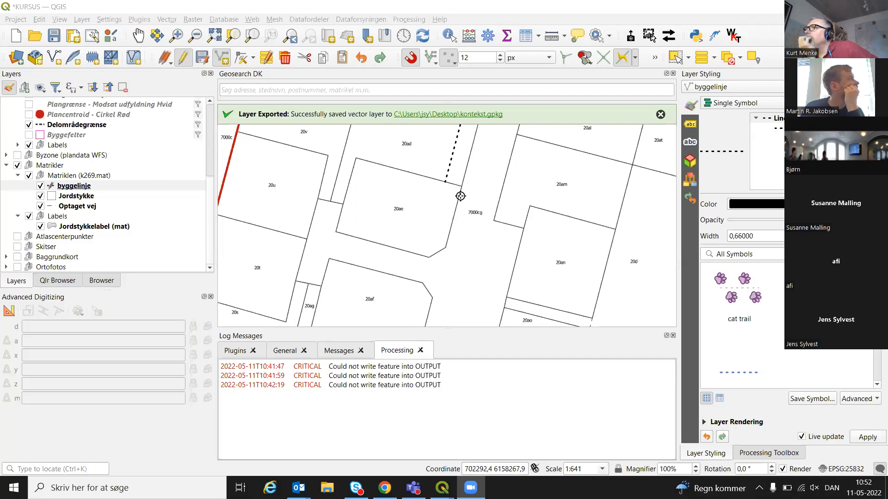
left_click(461, 187)
left_click(448, 245)
left_click(337, 235)
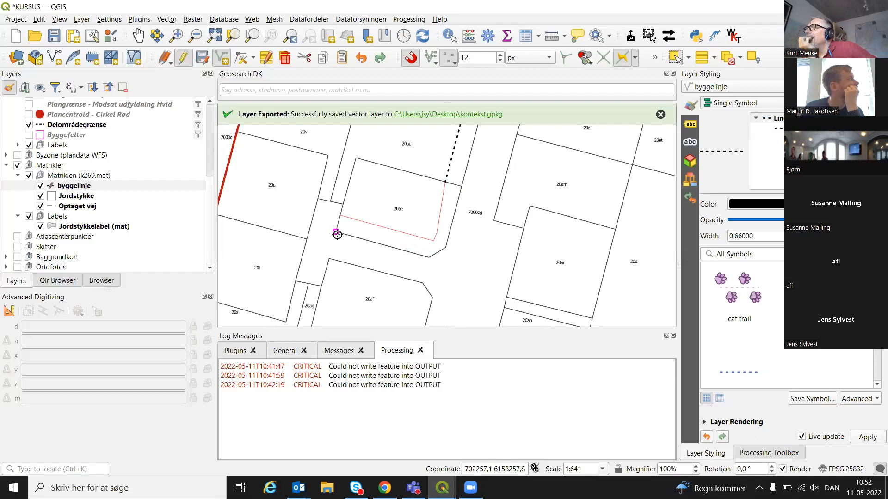
right_click(337, 234)
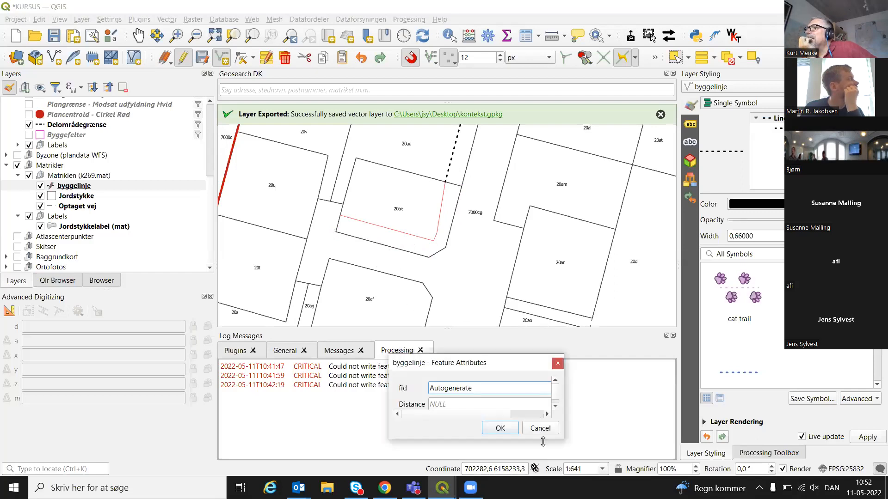
left_click(540, 429)
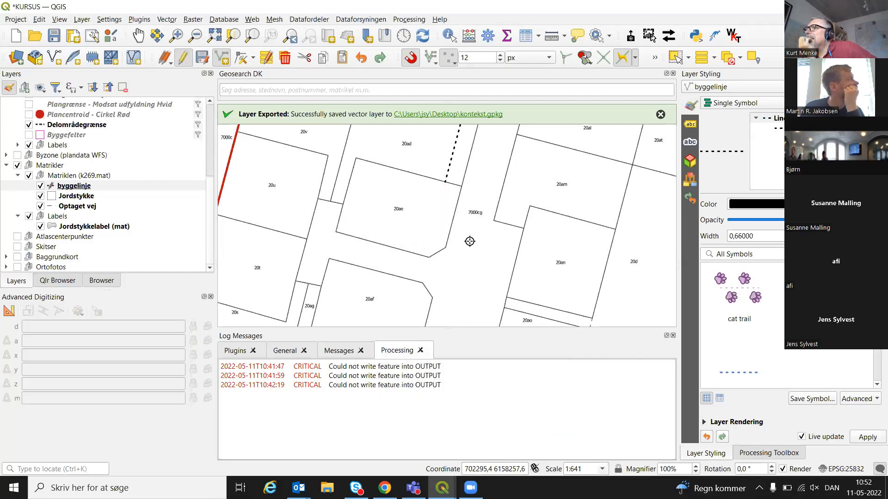
Step: Try to digitize the byggelinje along parcel 20ae's east side and cut corner as separate offset line features, and undo them
left_click(462, 186)
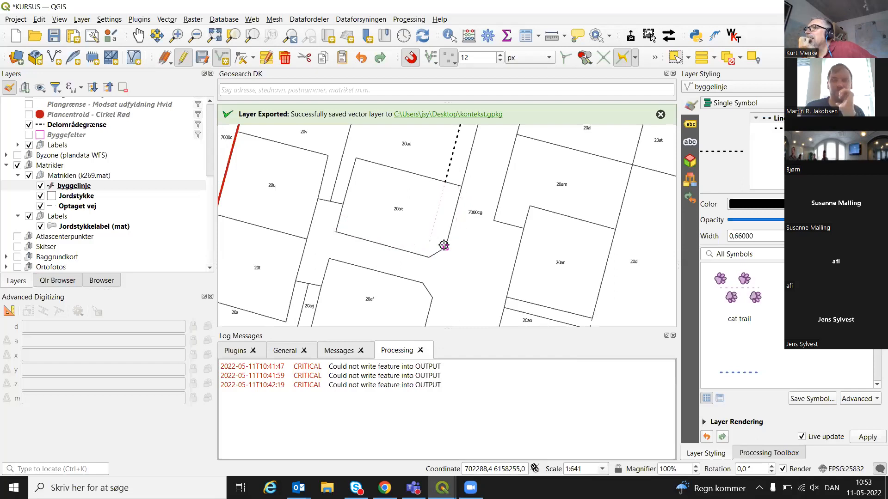
left_click(445, 247)
right_click(445, 247)
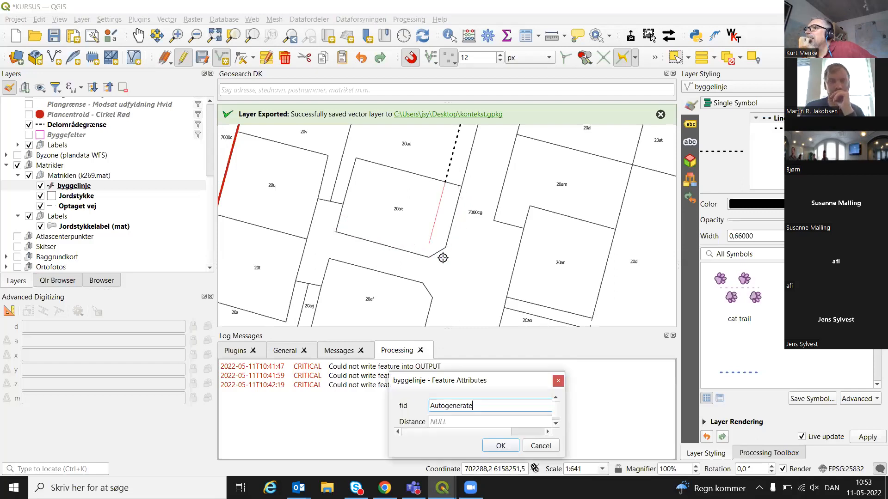
left_click(499, 444)
left_click(433, 259)
right_click(433, 259)
left_click(500, 464)
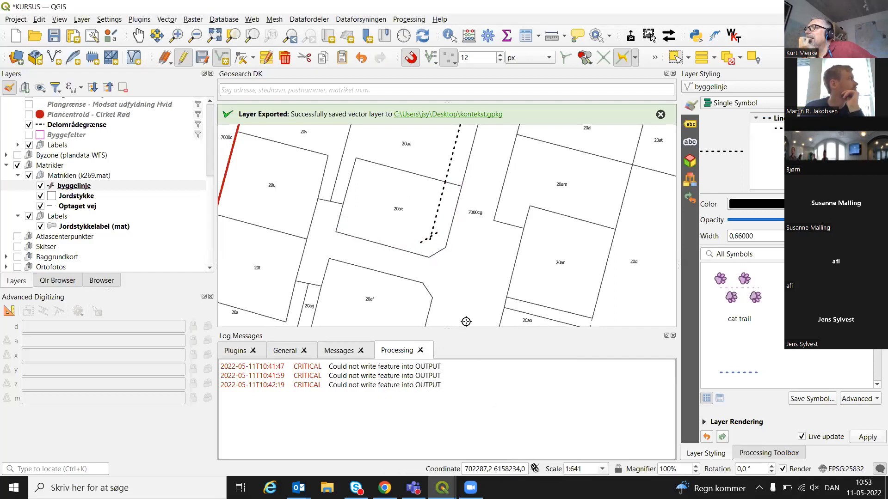
key("ctrl+z")
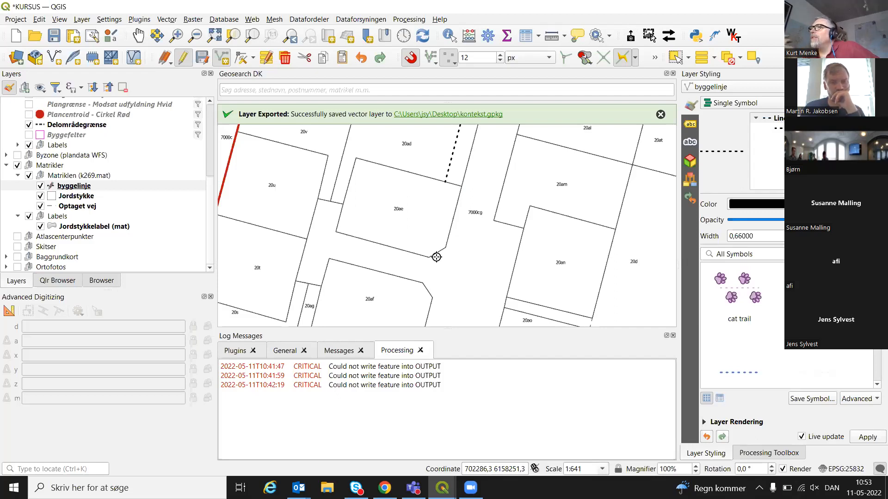
Step: Check the byggelinje layer's source properties and coordinate system with the Jordstykke layer hidden, and show Jordstykke again
left_click(40, 186)
left_click(40, 186)
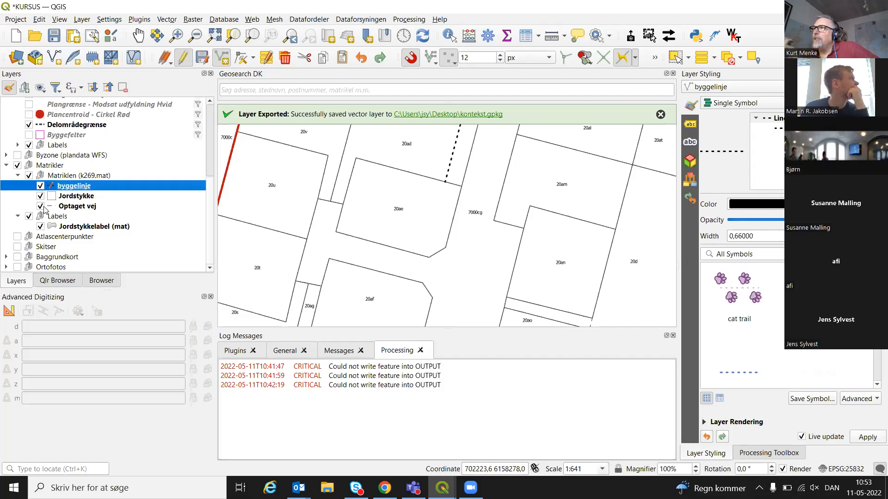
left_click(41, 196)
double_click(69, 185)
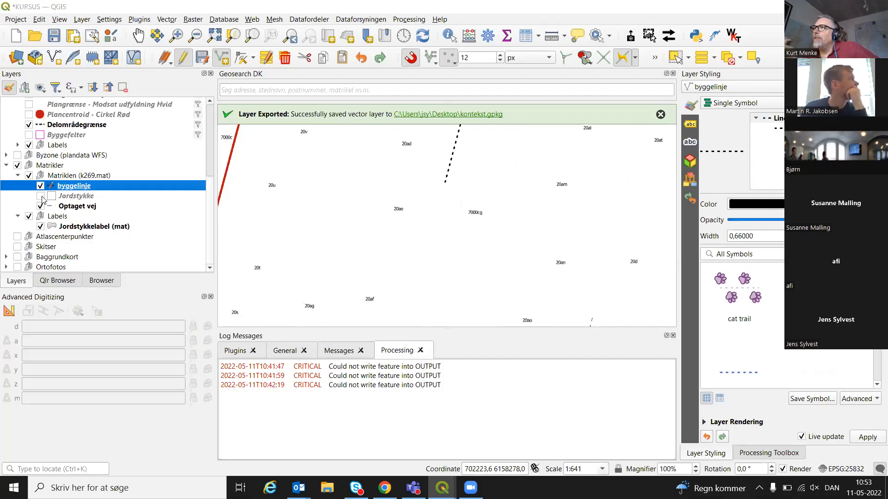
left_click(649, 393)
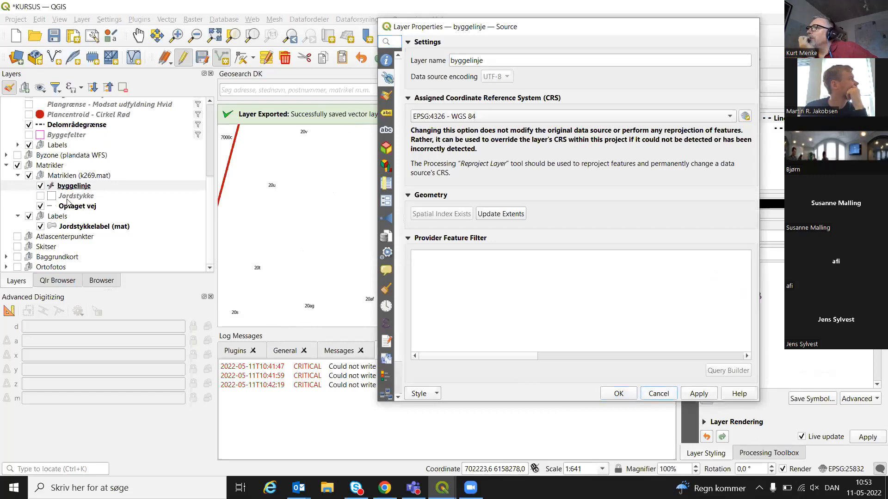
left_click(40, 196)
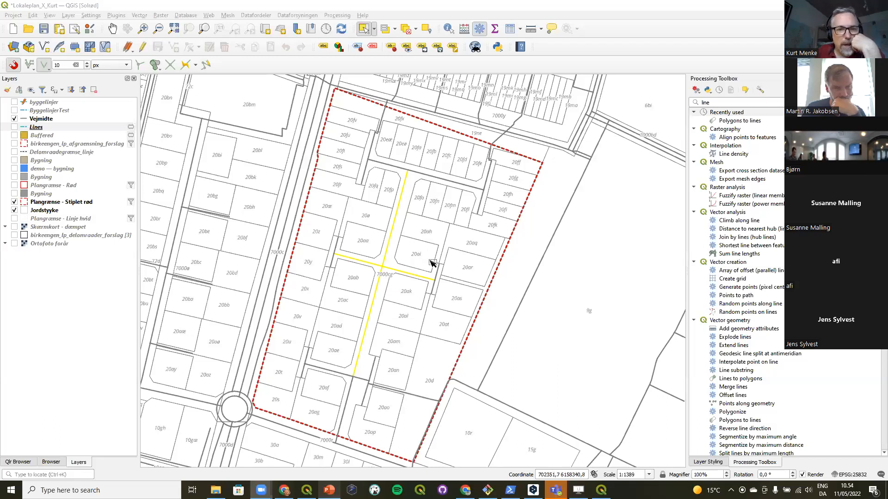
Step: In the Lokaleplan_X_Kurt project, select parcel 20aa and the adjacent parcel directly north of it in the Jordstyyke layer
left_click(143, 28)
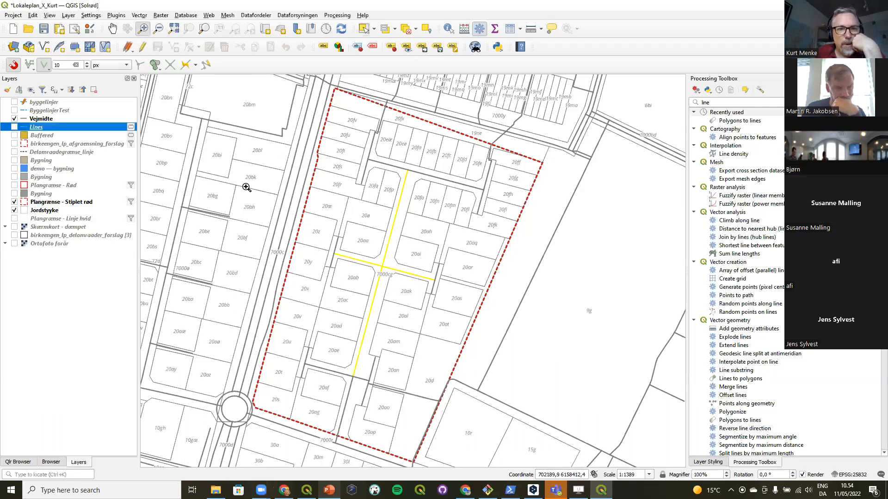
left_click_drag(316, 194, 432, 306)
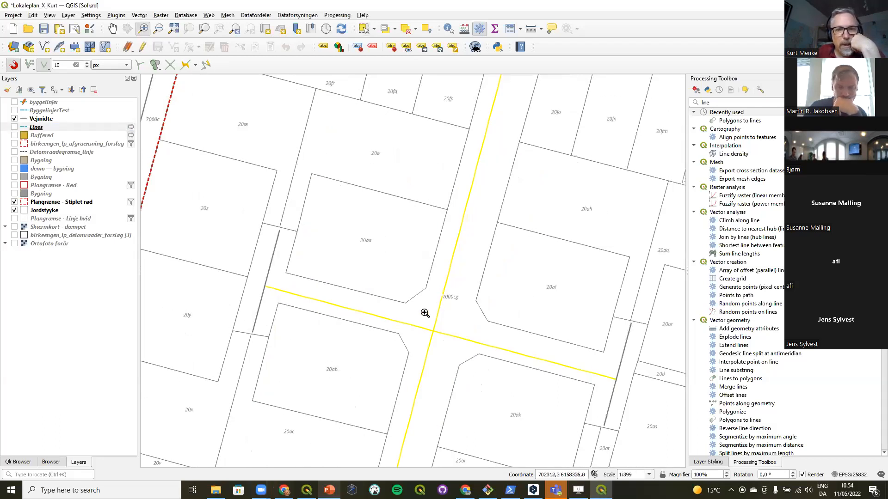
left_click(40, 211)
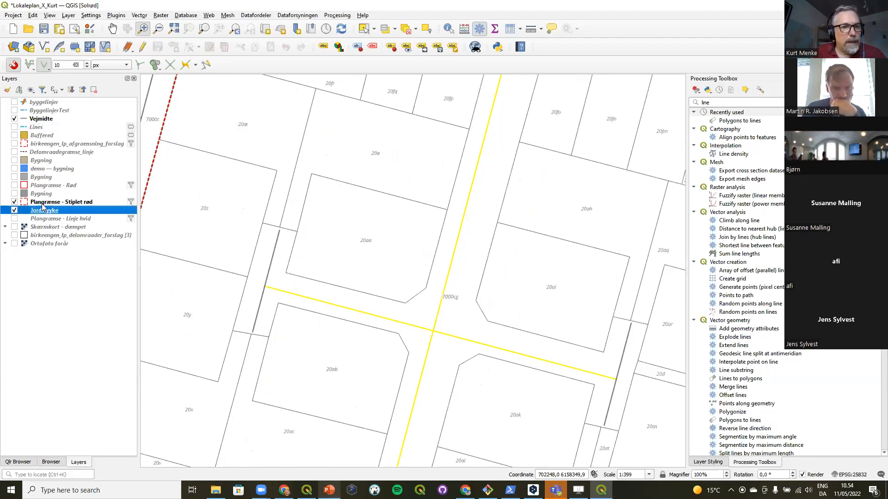
left_click(363, 29)
left_click(375, 235)
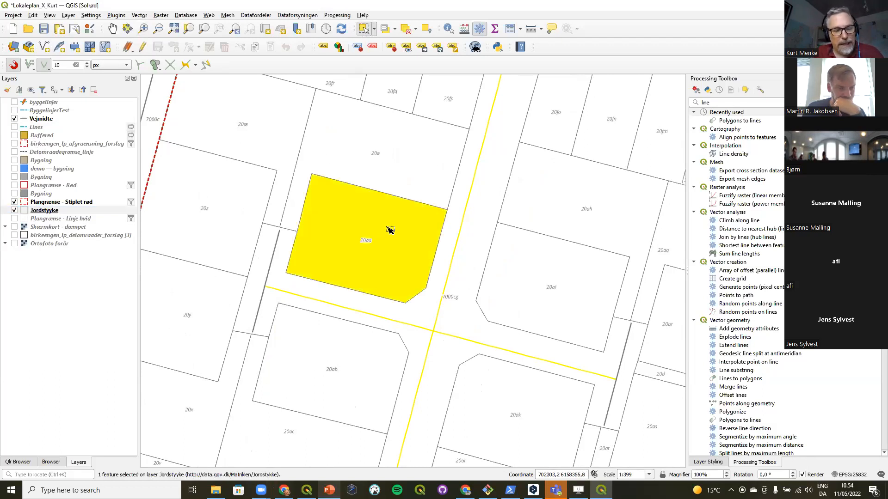
left_click(405, 181, "shift")
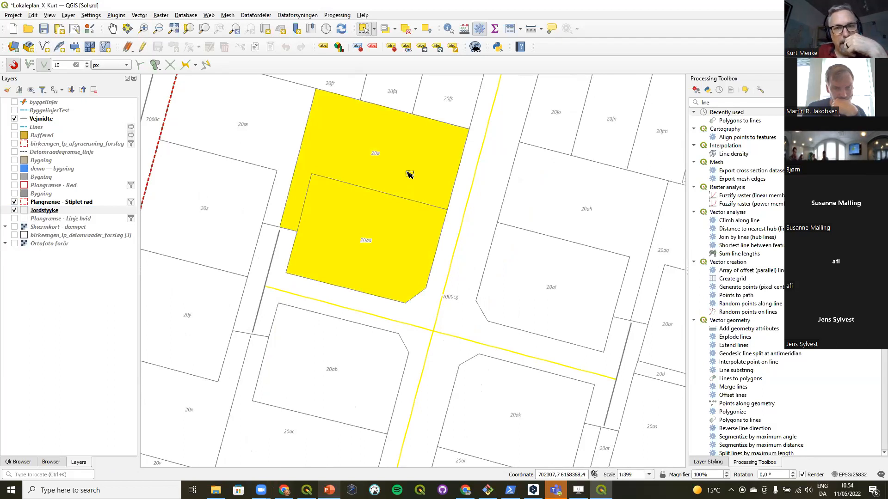
Step: Buffer only the selected Jordstyyke parcels by -5 meters with a dissolved result into a temporary layer
left_click(139, 15)
mouse_move(157, 26)
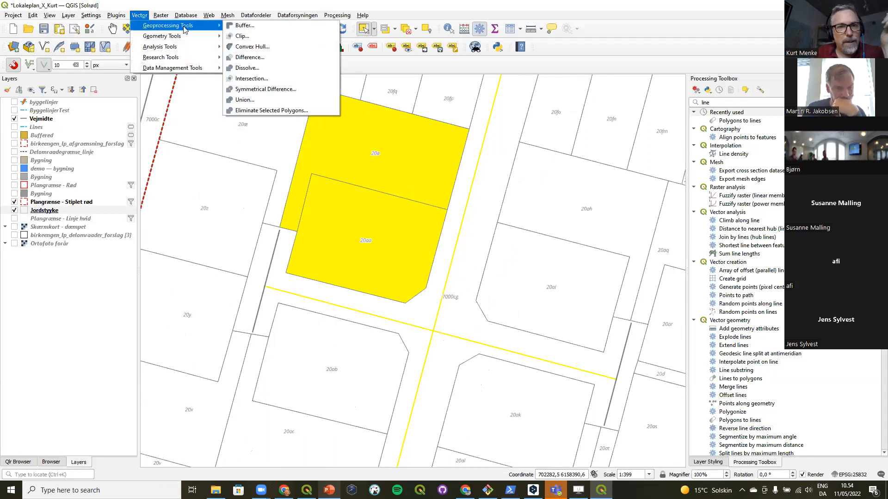
left_click(254, 29)
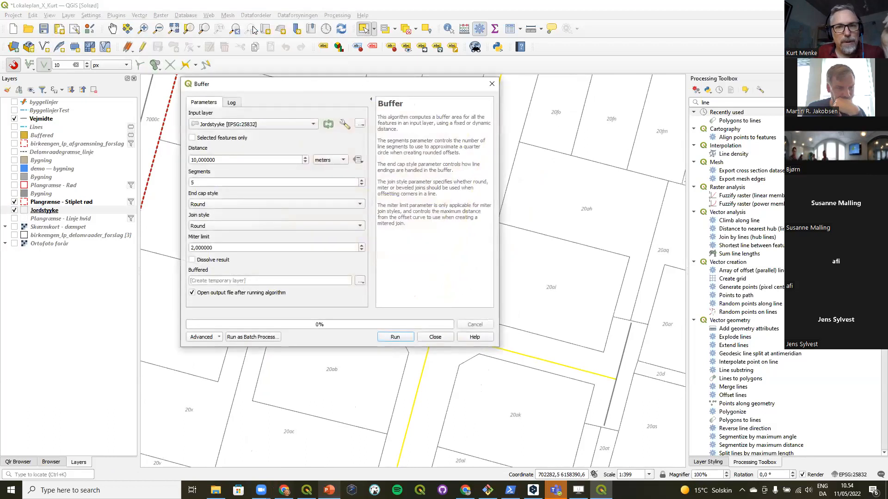
left_click(204, 139)
left_click_drag(194, 159, 188, 164)
type("-5")
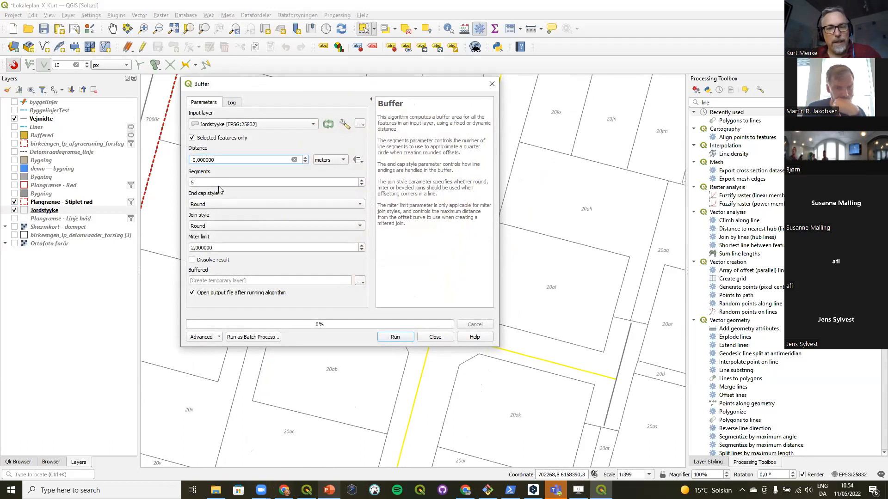
key("Delete")
type("5")
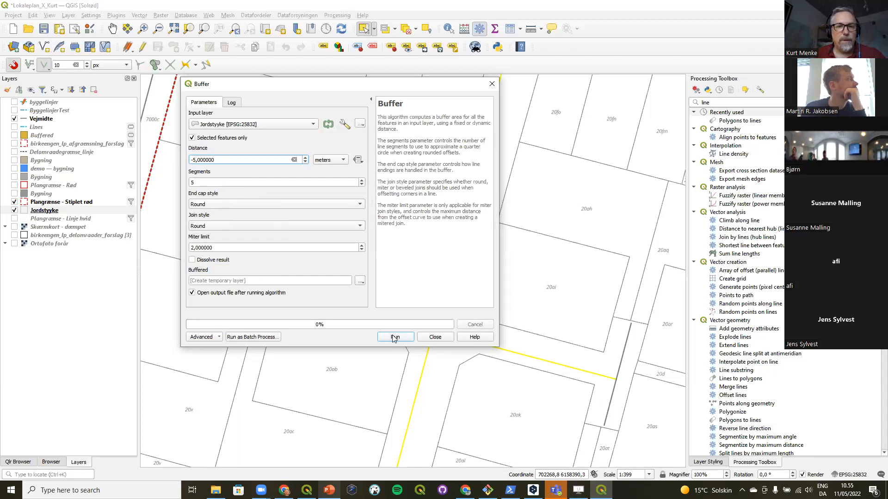
left_click(208, 262)
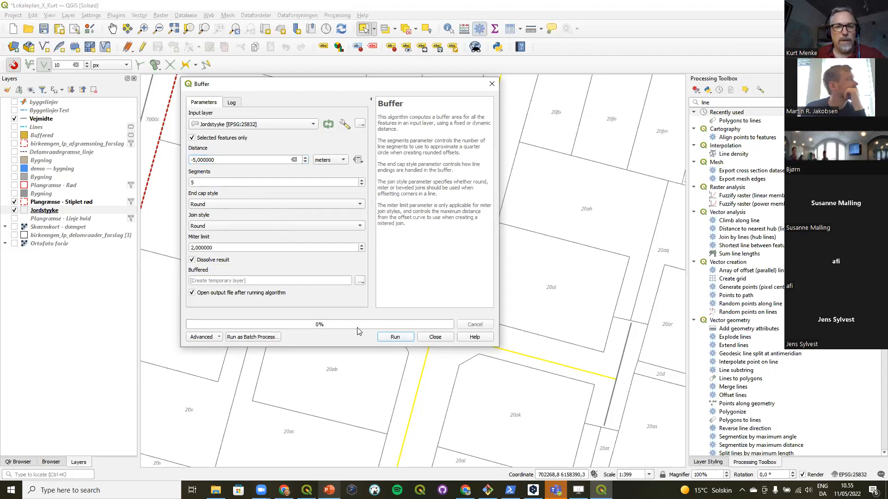
left_click(391, 339)
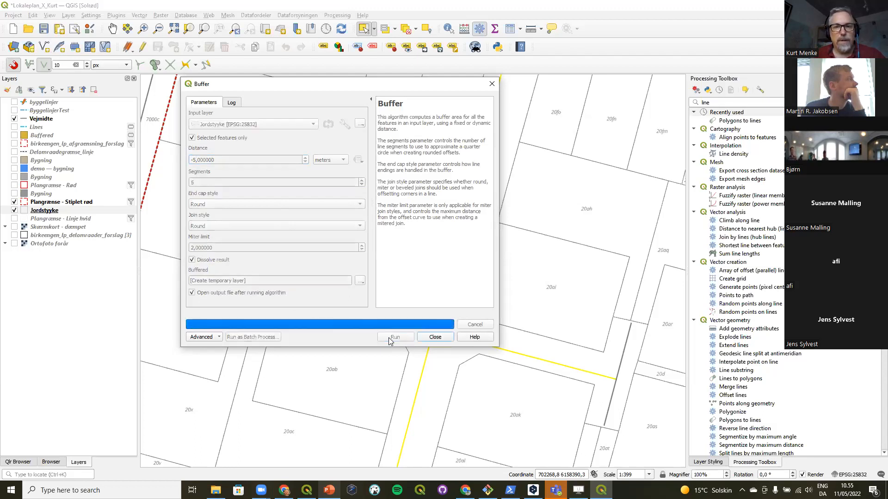
left_click(435, 336)
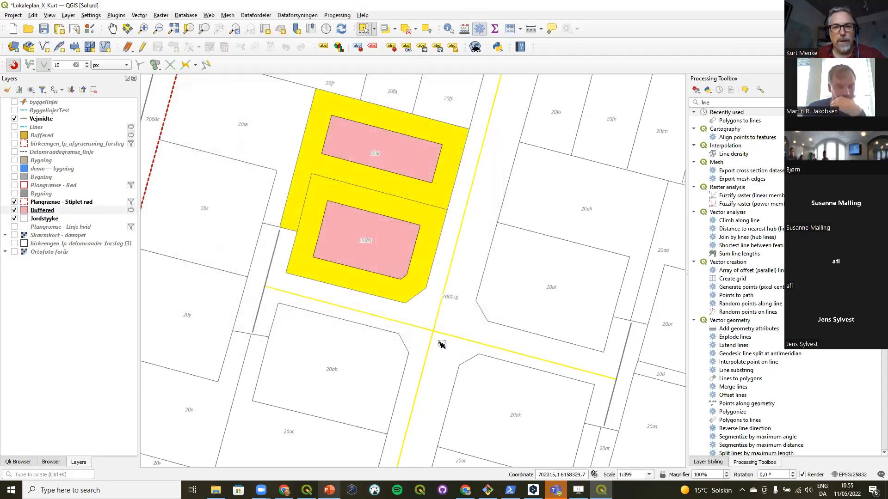
Step: Place the new Buffered layer above Vejmidte and convert its polygons to lines in a temporary layer
left_click_drag(53, 213, 80, 118)
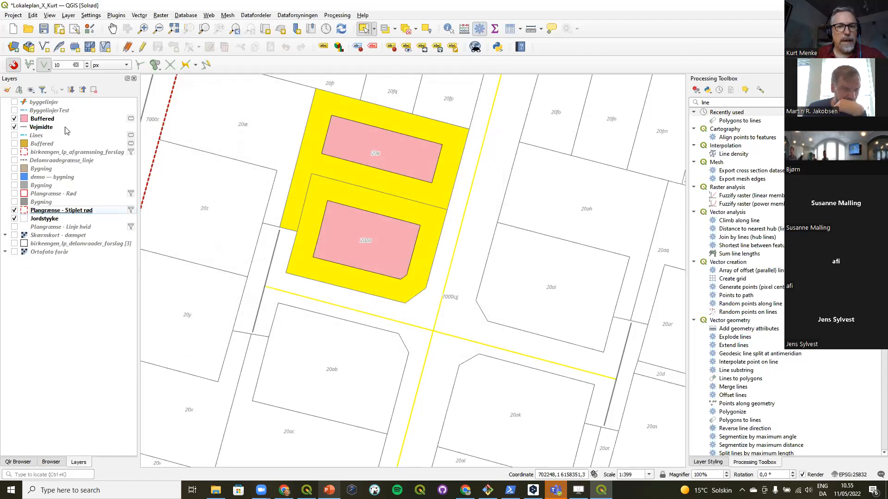
left_click(41, 121)
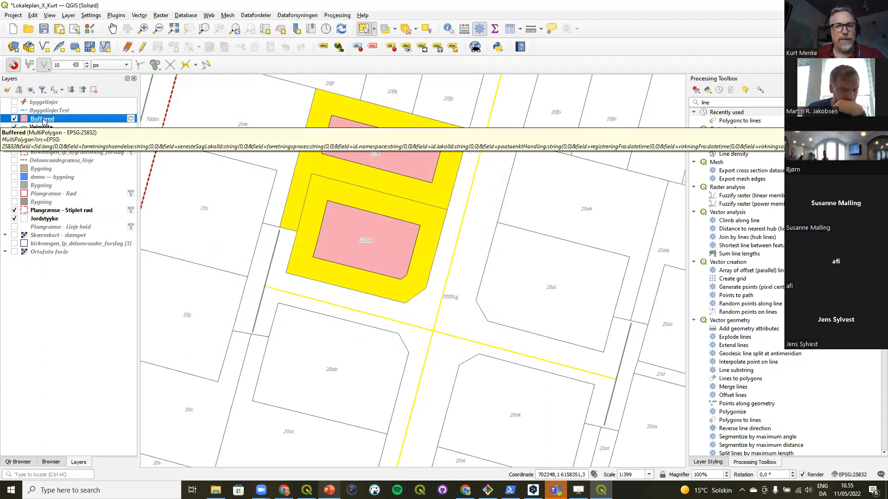
double_click(745, 120)
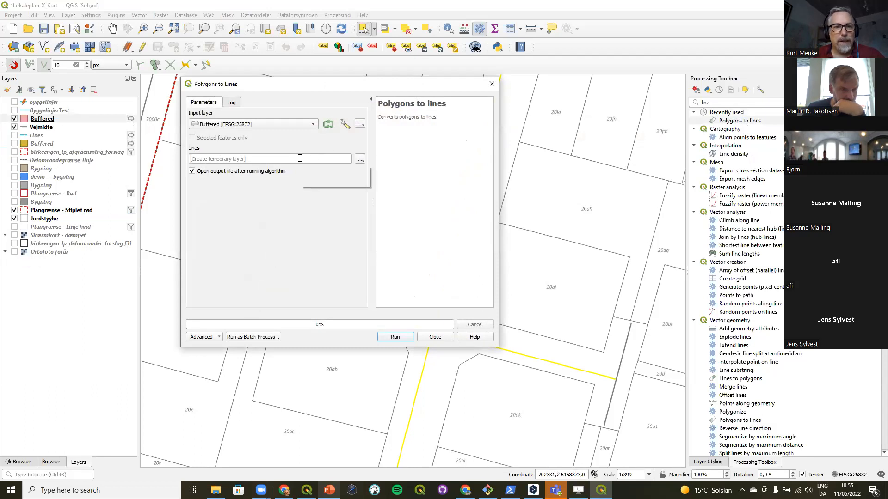
left_click(395, 337)
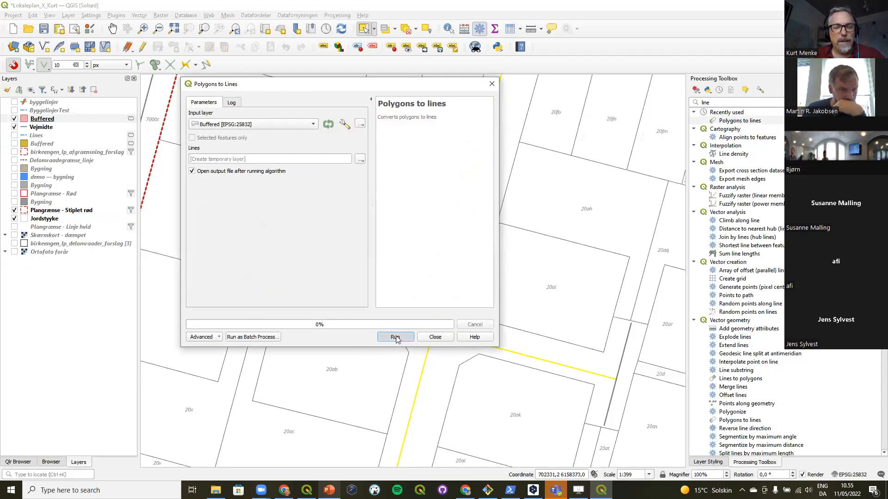
left_click(435, 337)
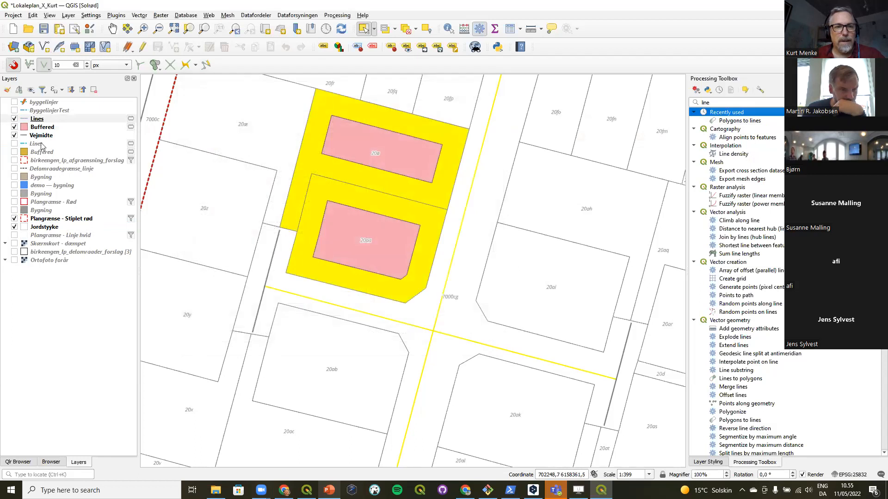
Step: Clear all feature selections, hide the new Buffered layer and show the byggelinjer layer over the whole plan area
left_click(14, 127)
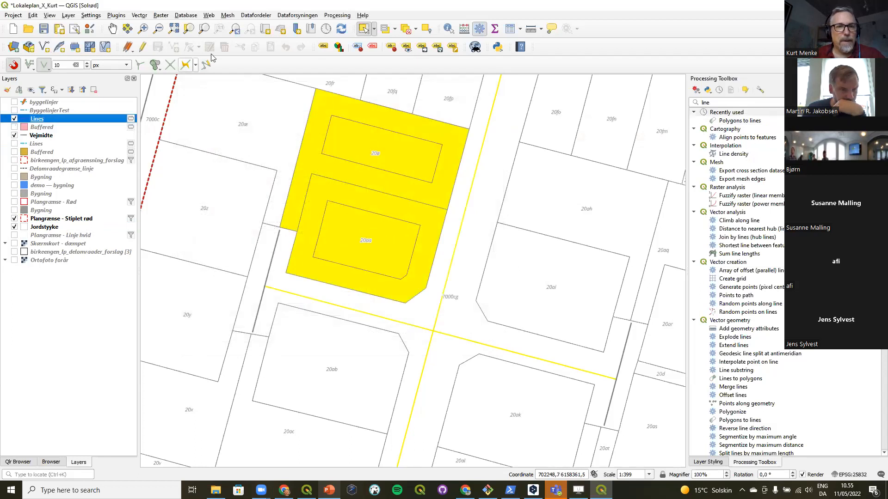
left_click(406, 29)
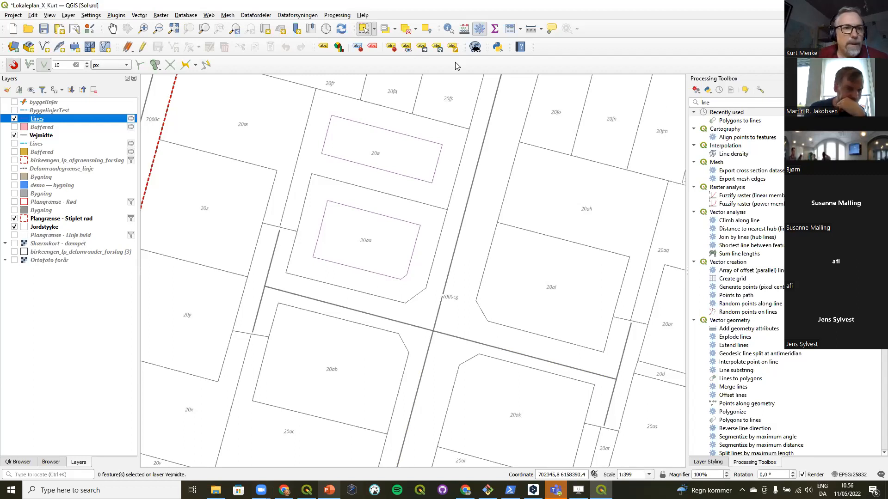
left_click(18, 104)
left_click(15, 102)
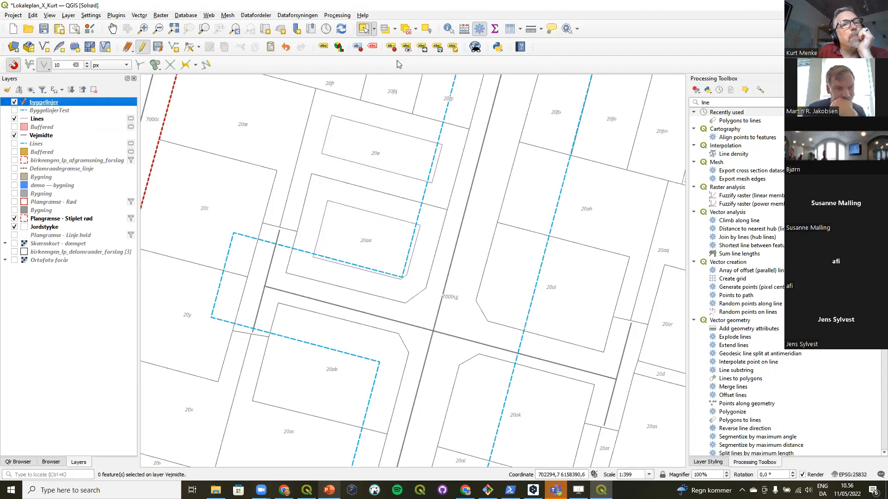
left_click(237, 29)
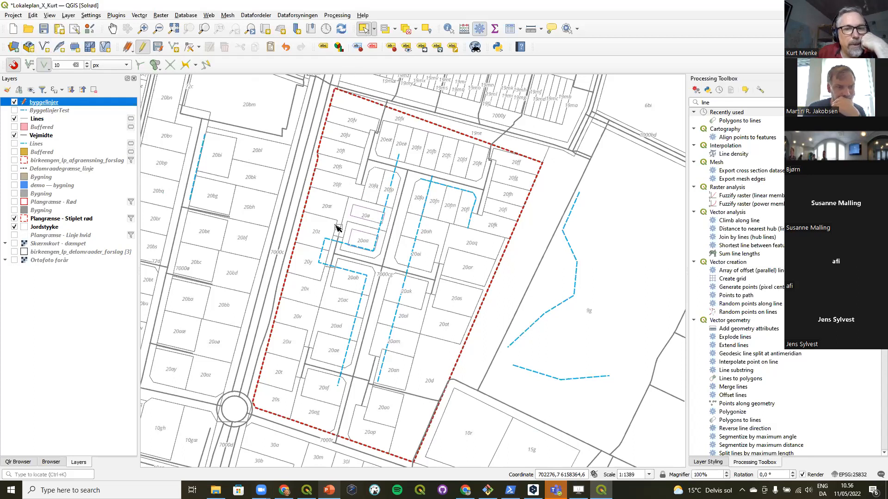
Step: Select the Vejmidte centreline segment running between parcels 20ag and 20ap at the south end of the plan area
left_click(364, 336)
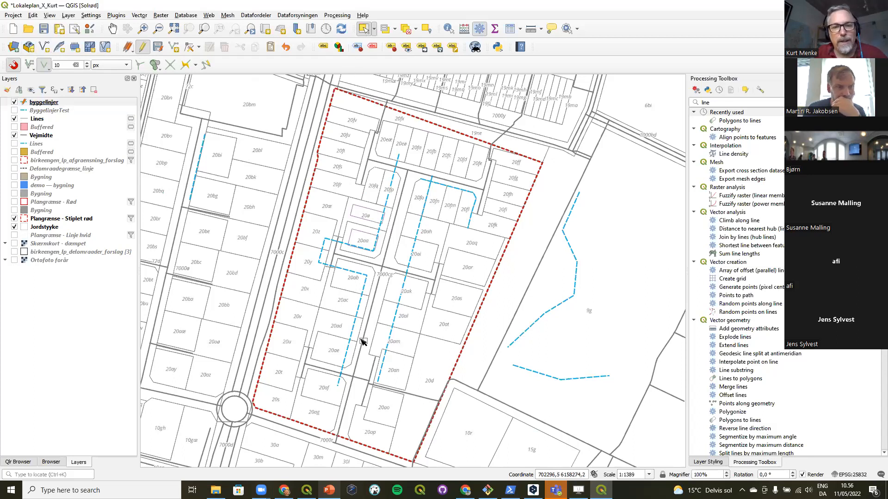
left_click(56, 138)
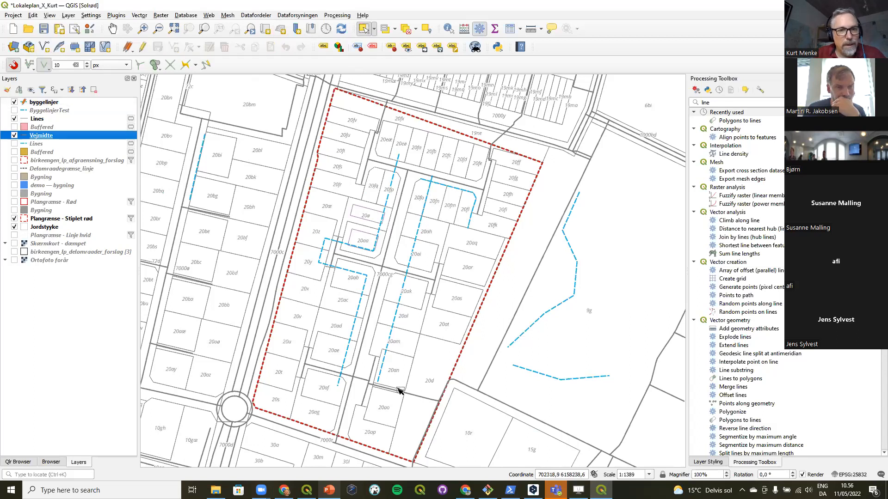
left_click(350, 391)
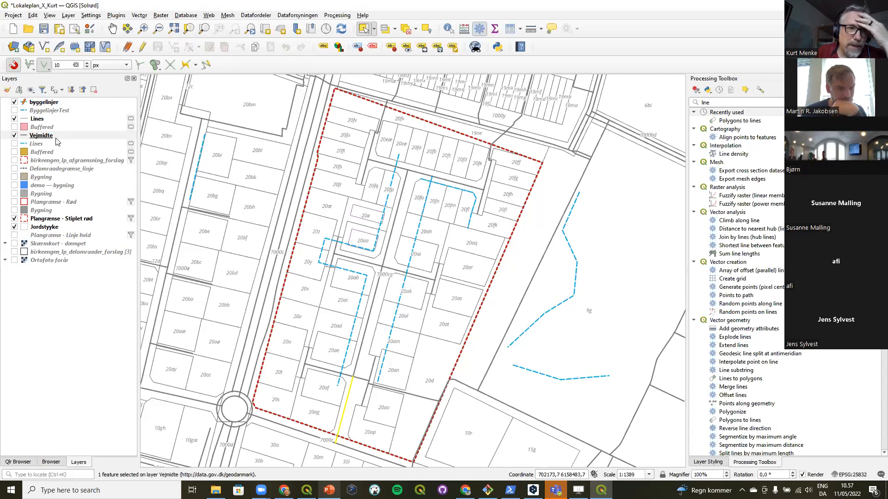
Step: Clip all Vejmidte features to the Plangrænse - Stiplet rød polygon, writing the result to a temporary layer
left_click(139, 15)
mouse_move(185, 25)
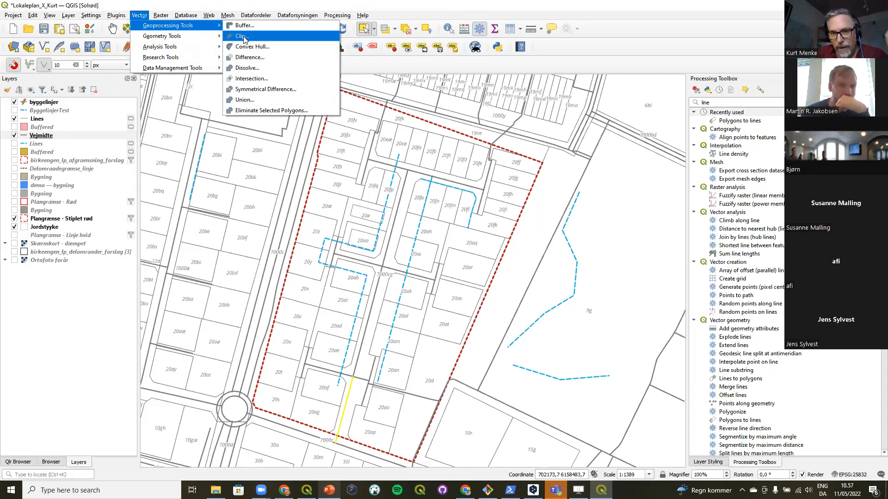
left_click(243, 37)
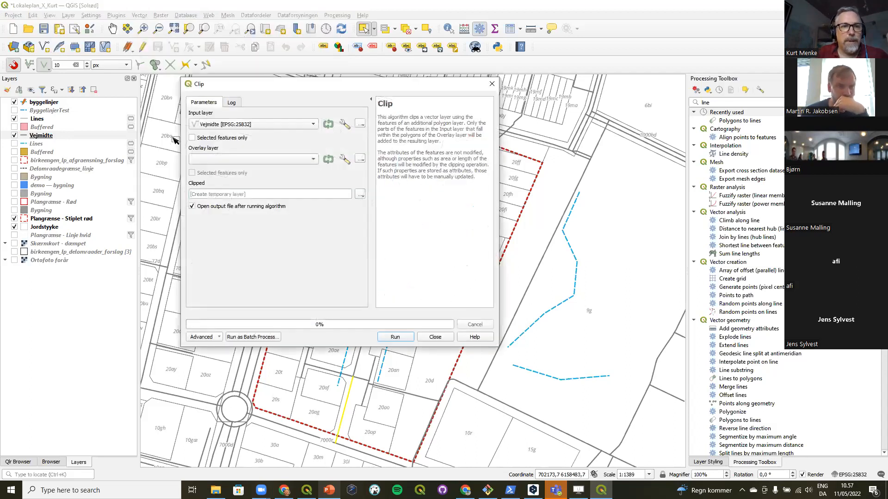
left_click(39, 136)
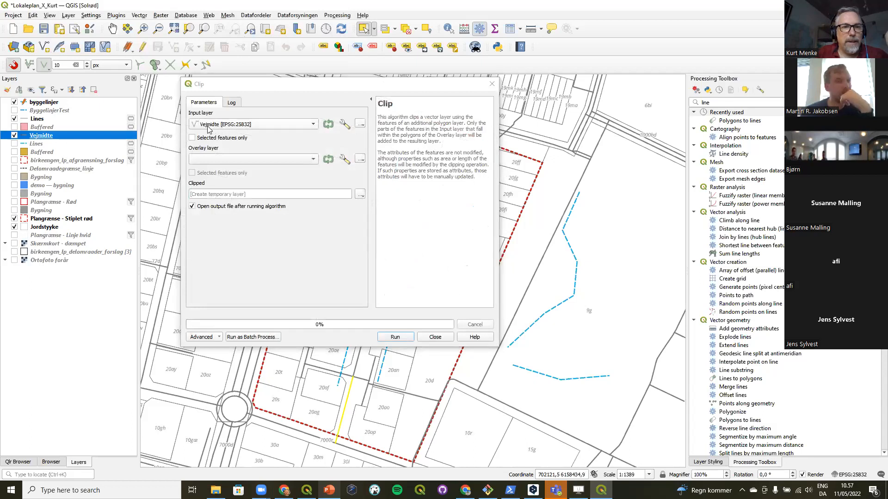
left_click(48, 227)
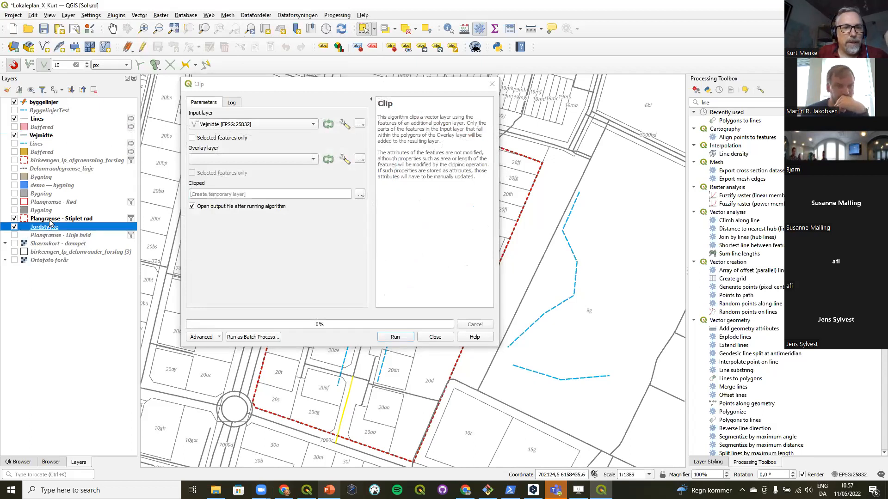
left_click(47, 219)
left_click_drag(233, 196, 250, 159)
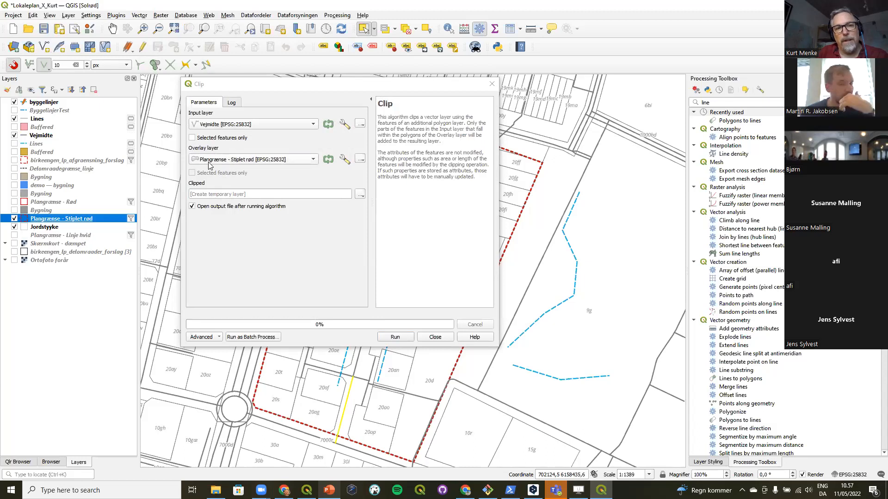
left_click(392, 337)
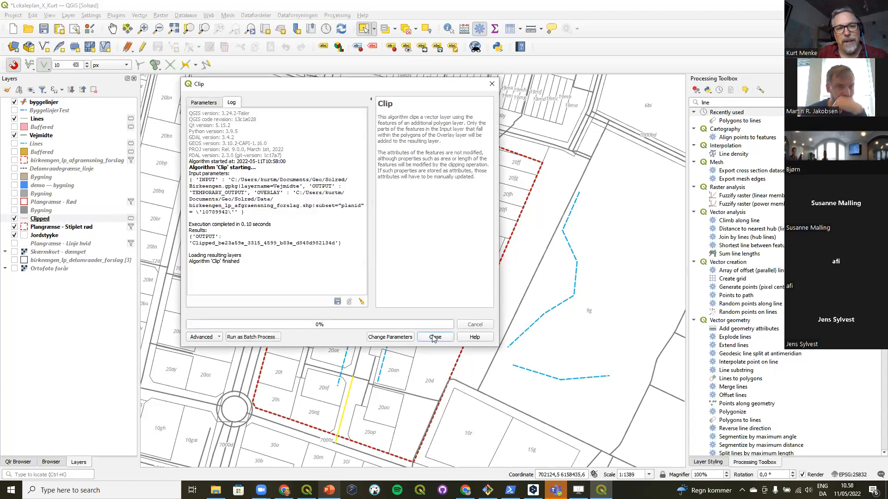
left_click(435, 337)
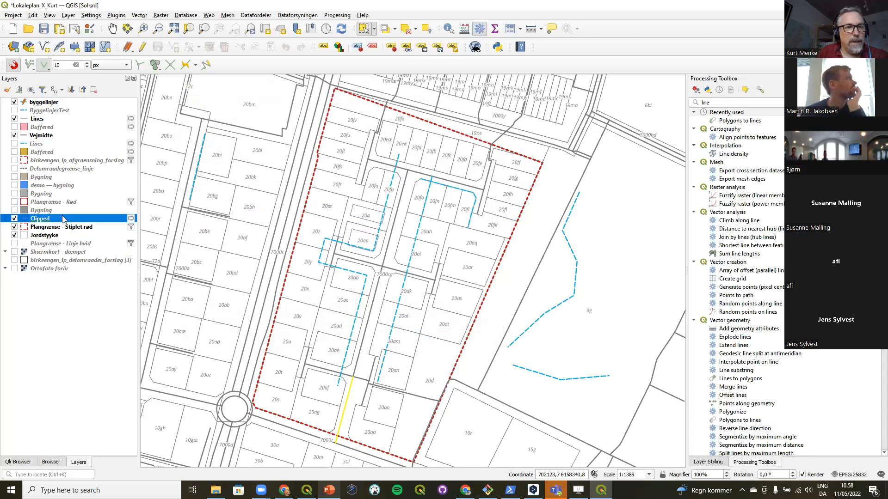
Step: Copy the Vejmidte layer's style with all style categories and apply it to the Clipped layer
right_click(37, 136)
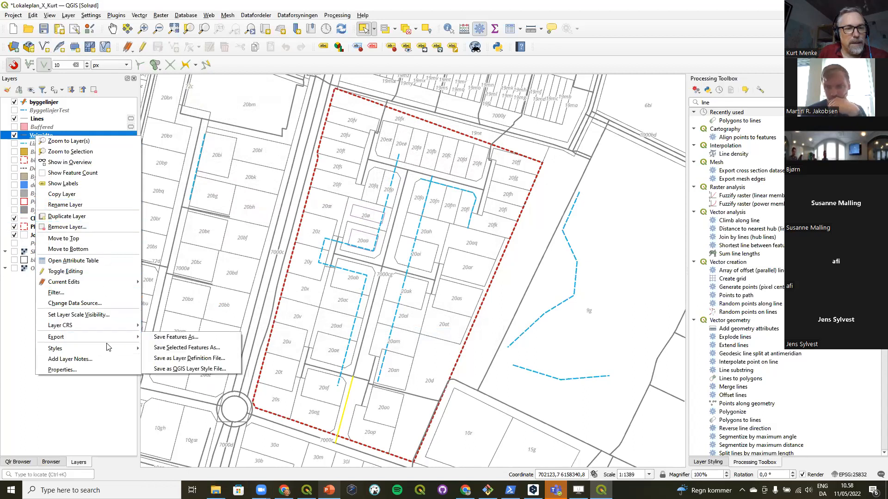
mouse_move(113, 348)
mouse_move(232, 289)
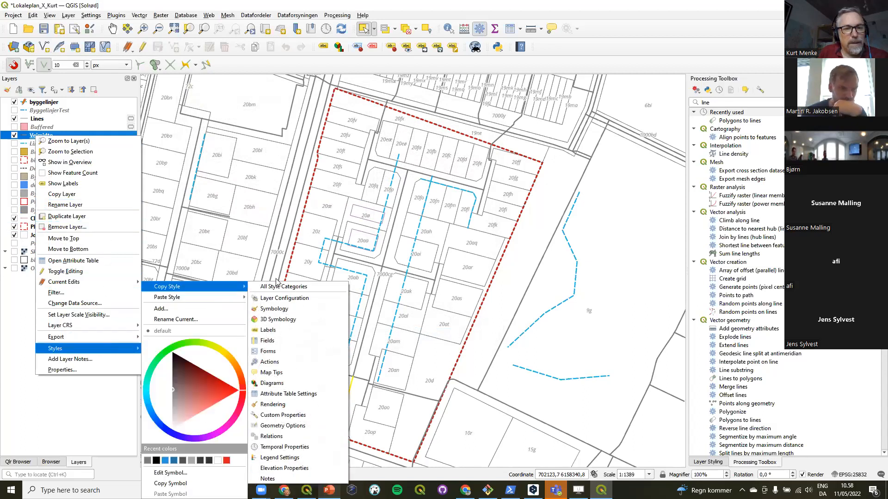
left_click(278, 297)
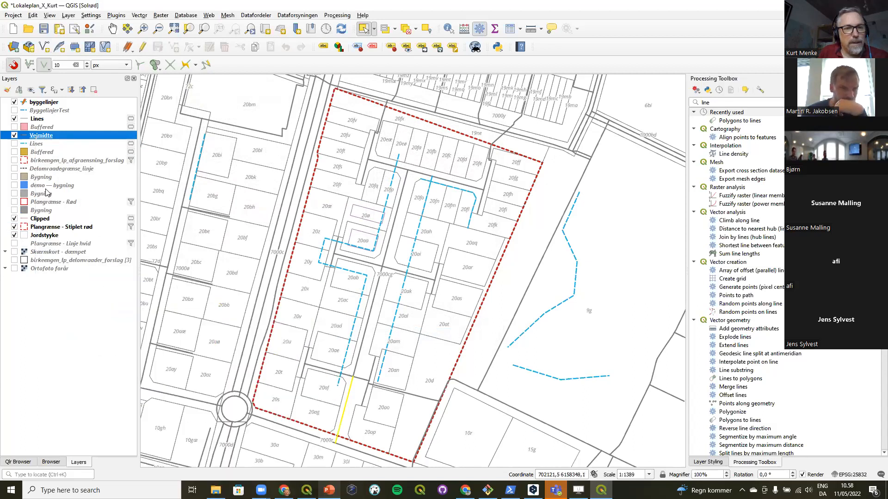
right_click(47, 217)
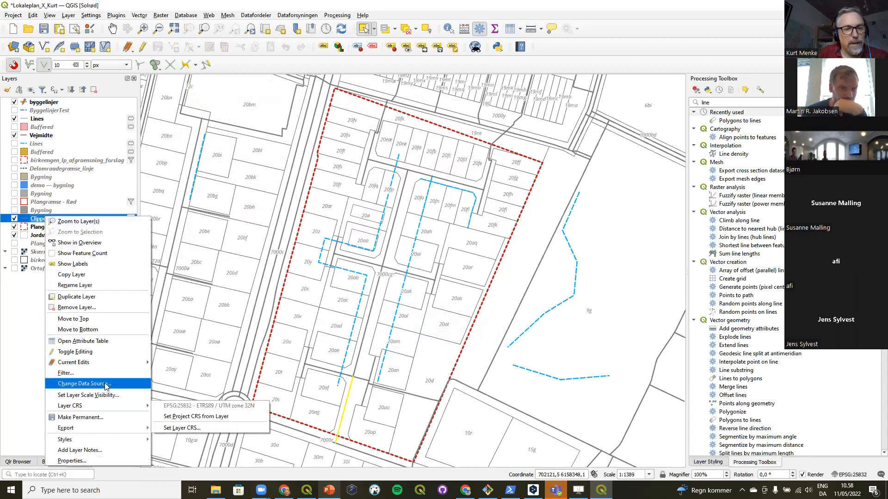
mouse_move(117, 439)
mouse_move(240, 300)
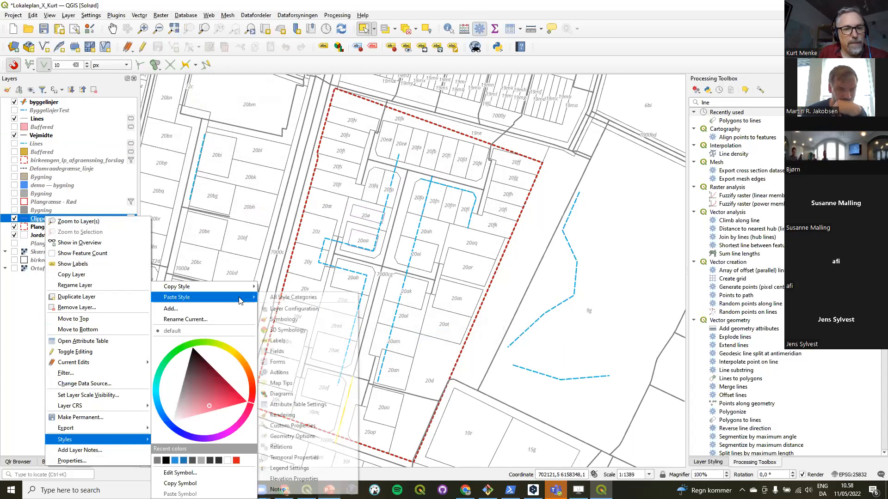
left_click(283, 297)
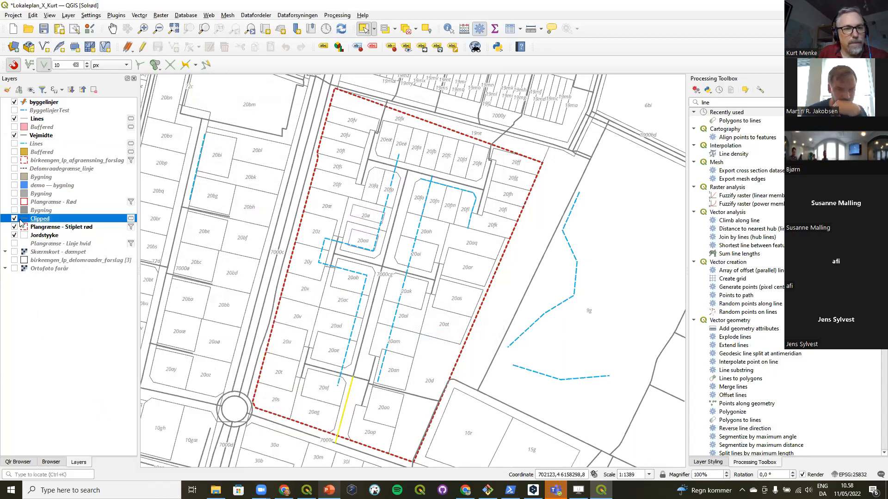
Step: Hide the Vejmidte layer and select the southern Clipped centreline segment between parcels 20ag and 20ap
left_click(14, 135)
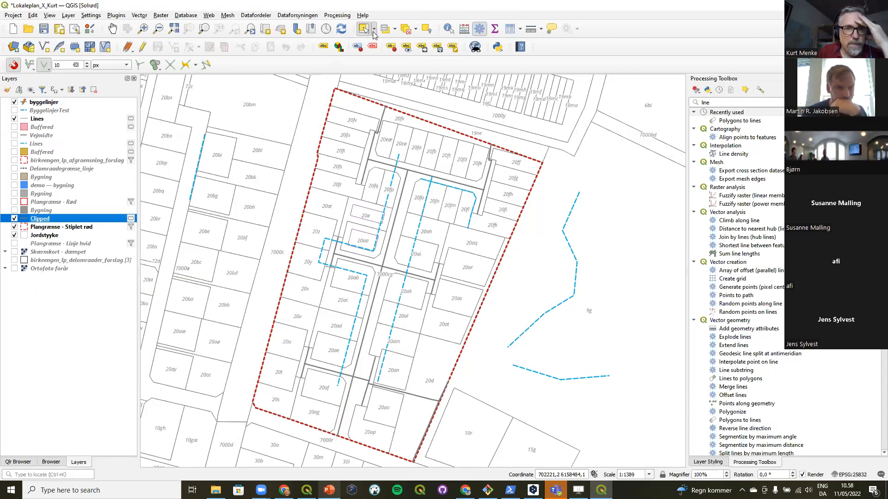
left_click(342, 418)
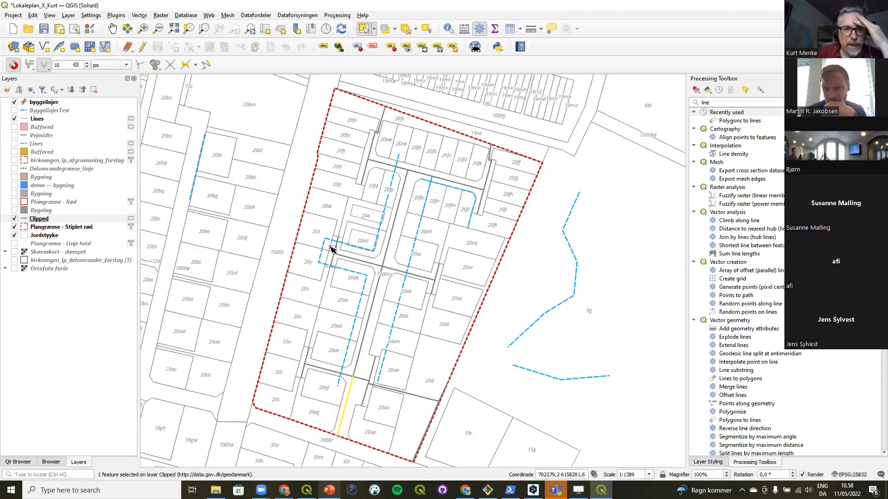
left_click(140, 15)
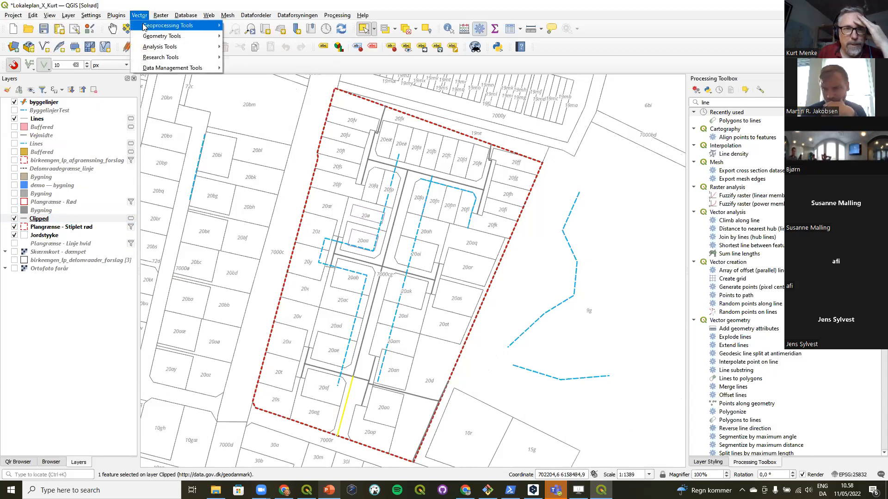
mouse_move(157, 27)
left_click(243, 26)
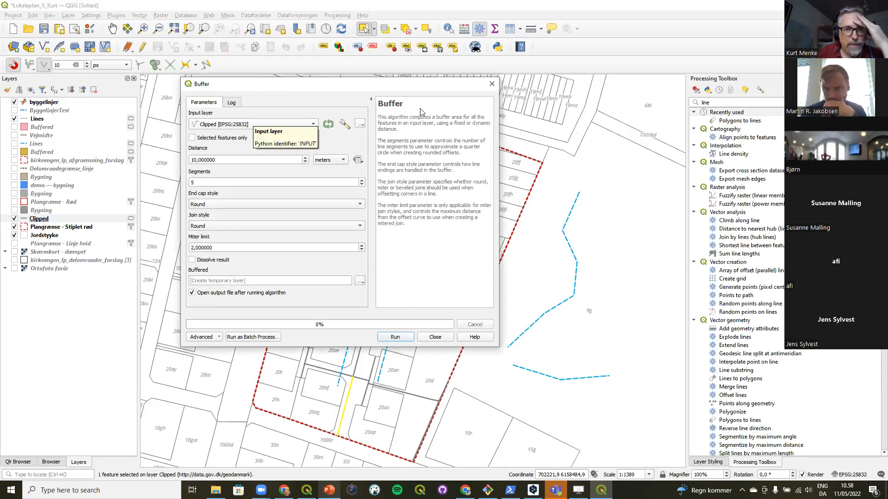
left_click(492, 84)
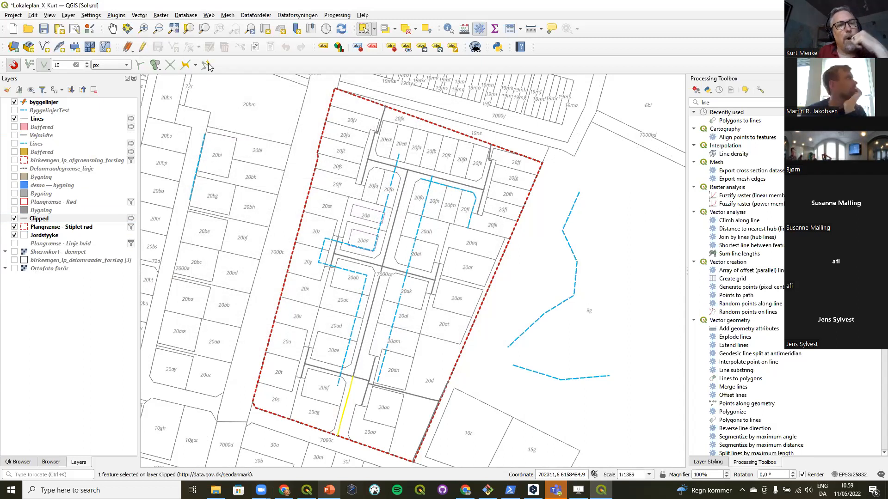
left_click(141, 16)
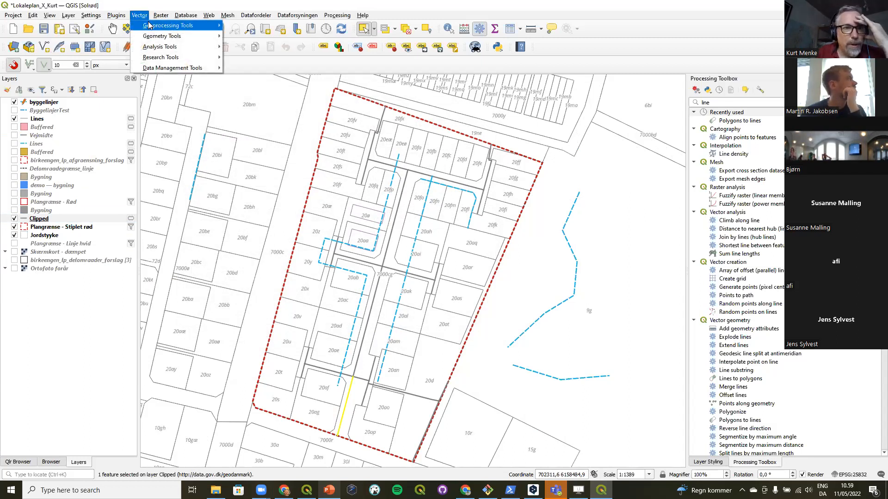
mouse_move(149, 25)
left_click(254, 31)
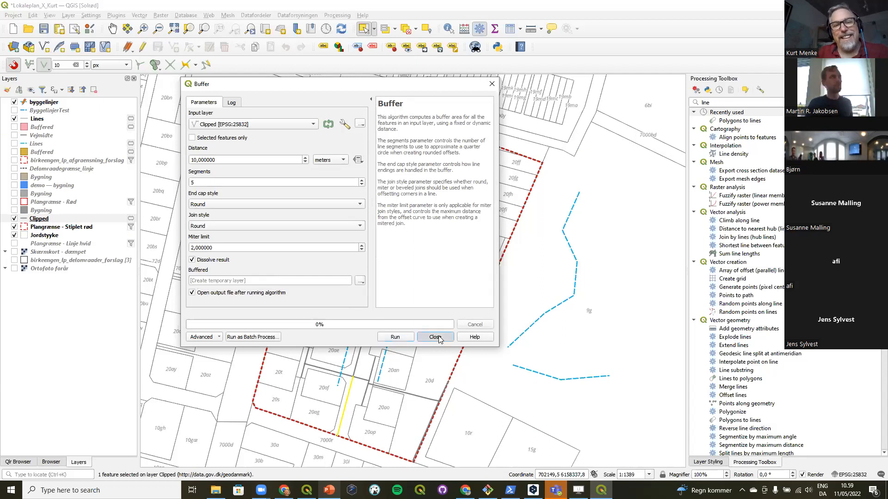
left_click(435, 337)
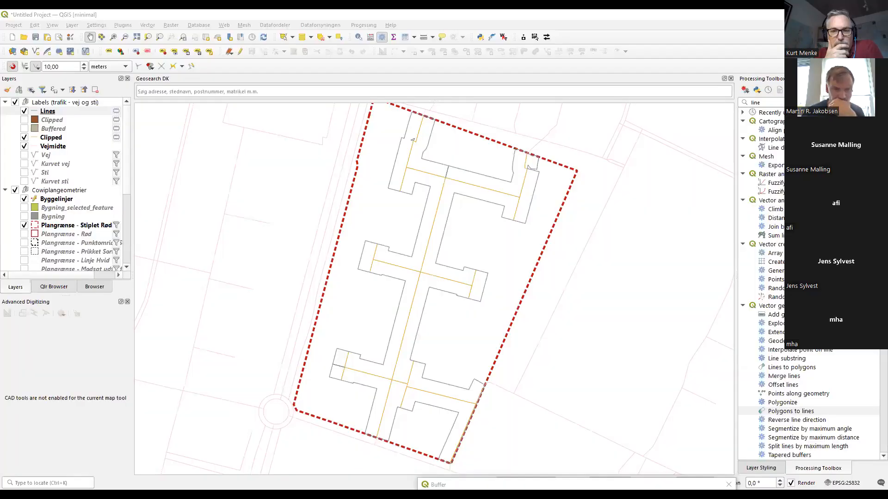
Step: In the Untitled Project, examine the small triangle in the northern road buffer's outline, comparing it with Buffered shown and Clipped hidden
scroll(531, 166, "up", 2)
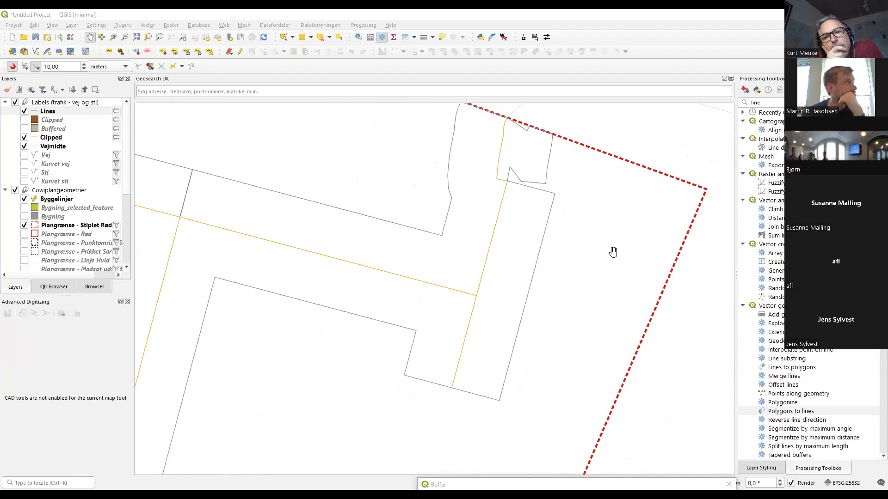
scroll(598, 327, "down", 2)
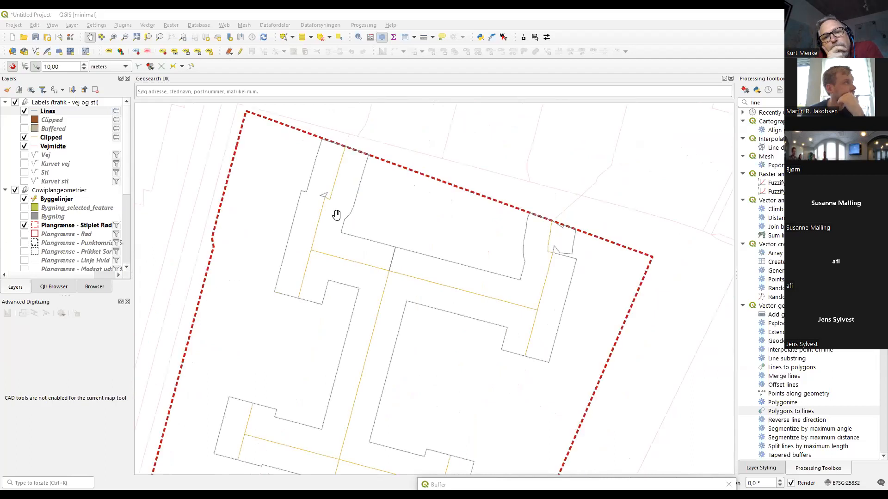
scroll(325, 197, "up", 3)
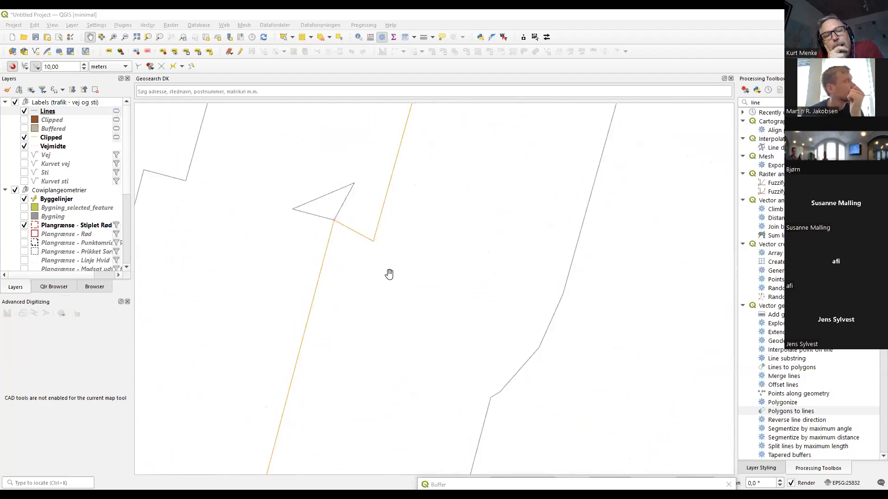
left_click(24, 129)
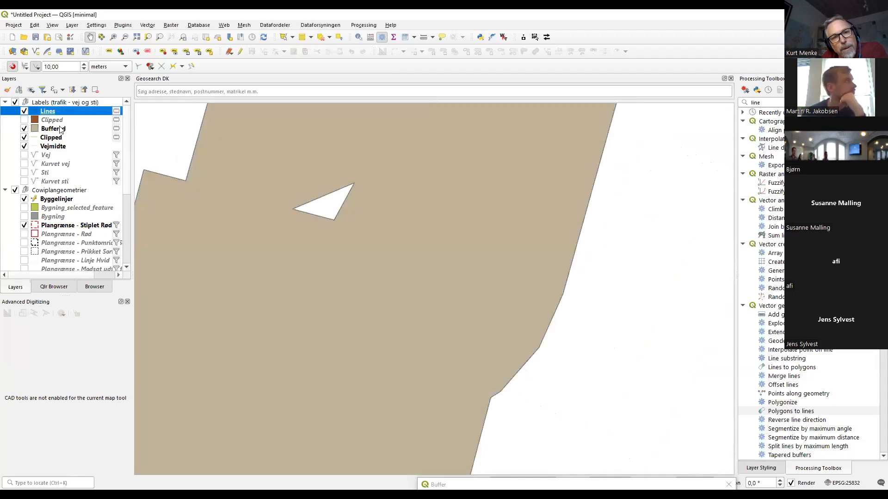
left_click(24, 129)
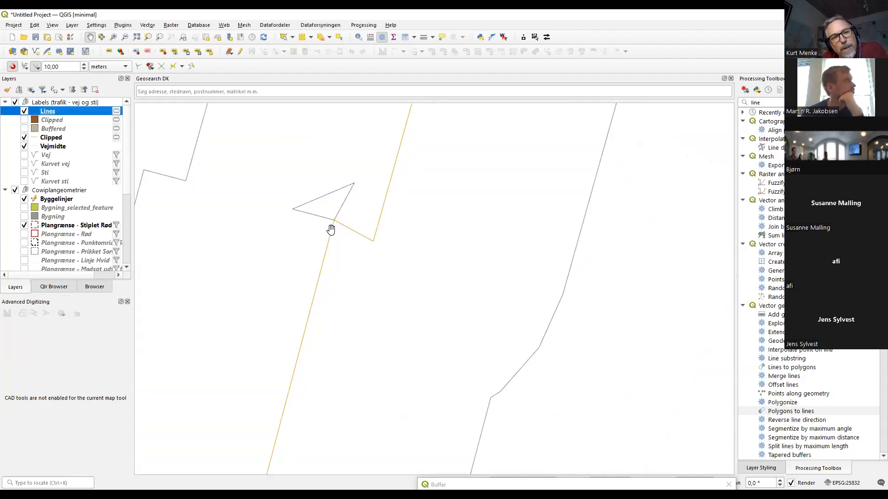
left_click(24, 137)
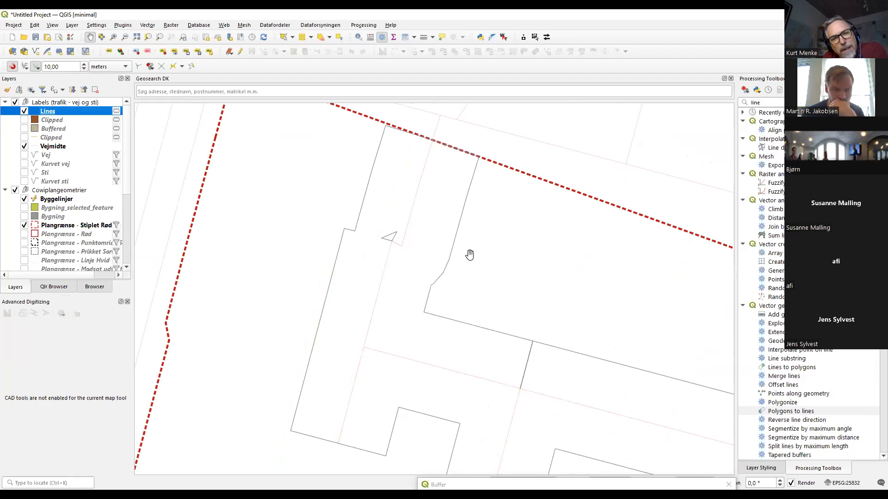
left_click(25, 130)
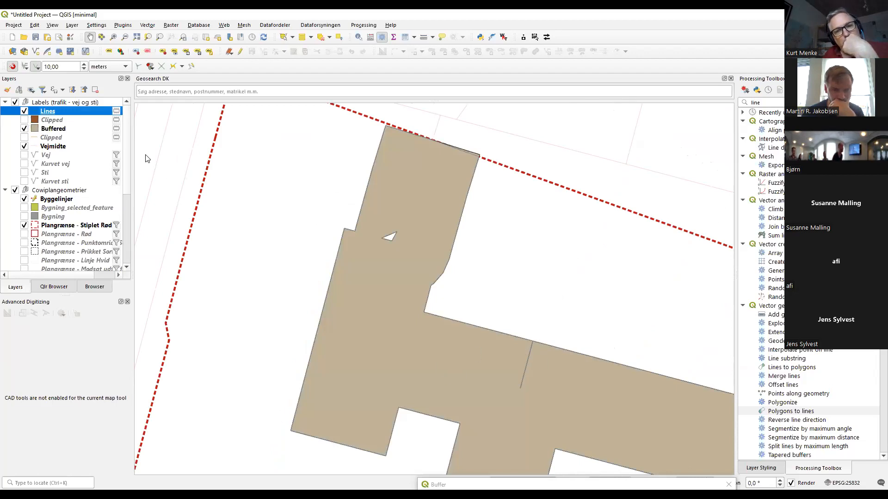
Step: Hide the Buffered layer and examine the Lines outline's notches at the northern road ends along the plan boundary
left_click(24, 128)
scroll(410, 347, "down", 1)
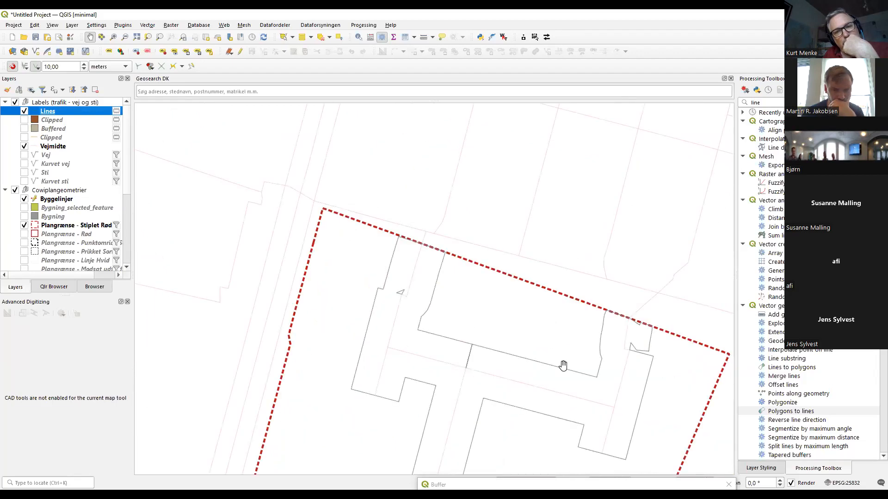
left_click_drag(562, 367, 459, 342)
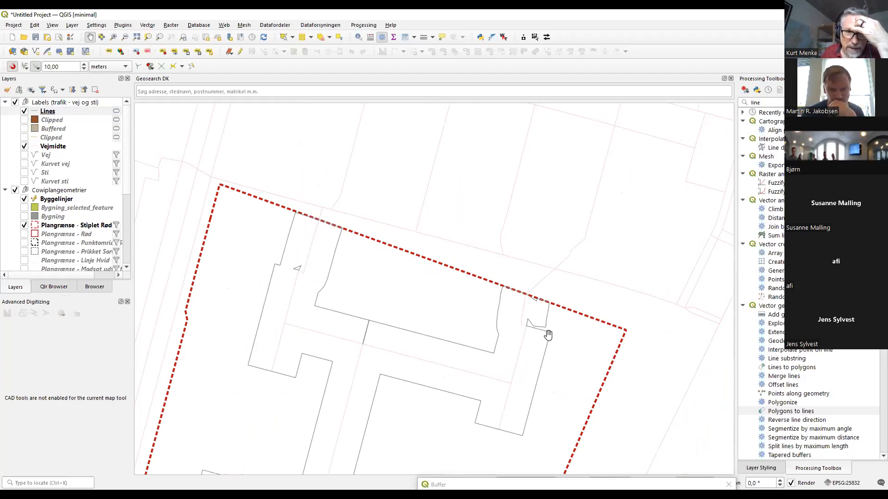
scroll(548, 331, "up", 1)
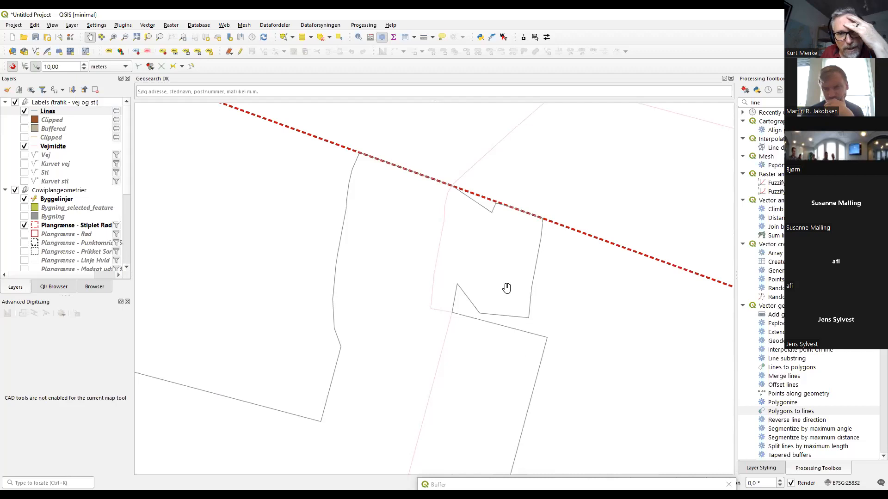
scroll(598, 318, "down", 1)
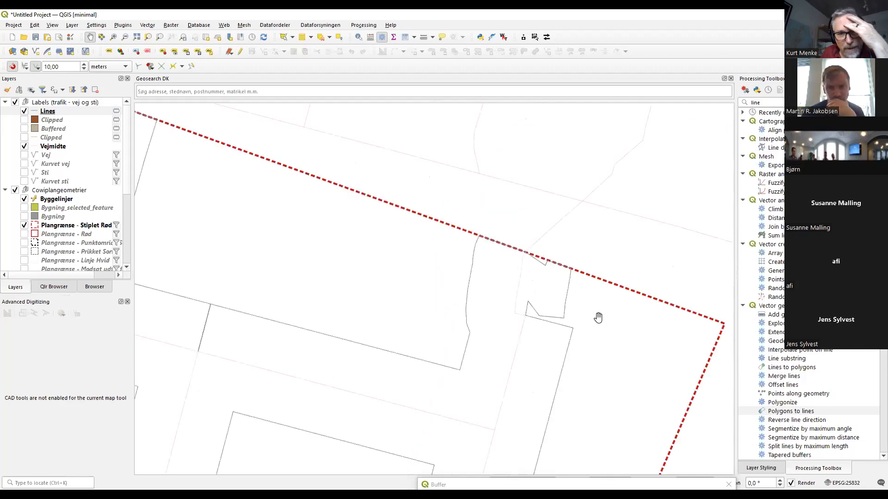
Step: Hide the Lines layer and examine the kink in the road centreline near the plan area's northeastern corner
left_click(24, 146)
left_click(24, 112)
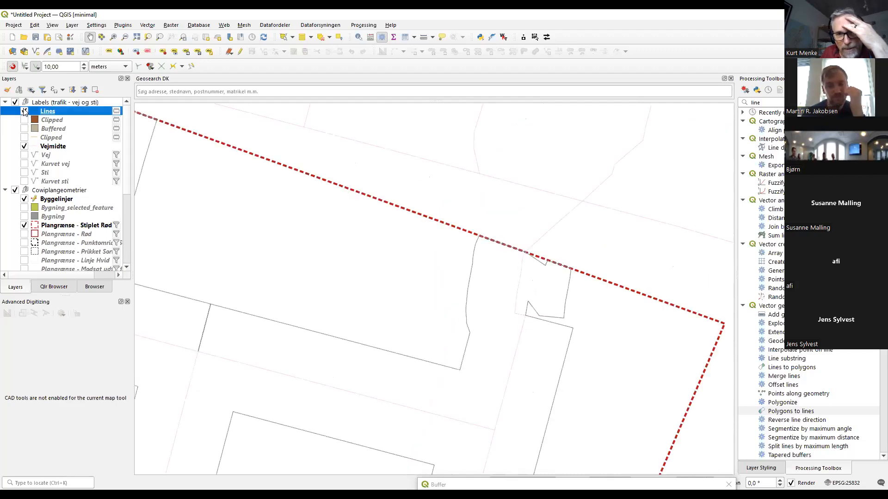
scroll(430, 319, "down", 1)
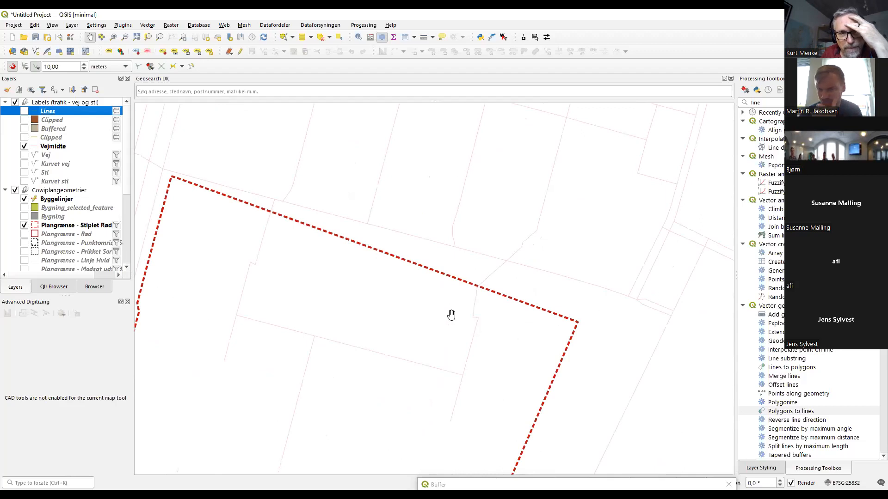
scroll(478, 326, "up", 3)
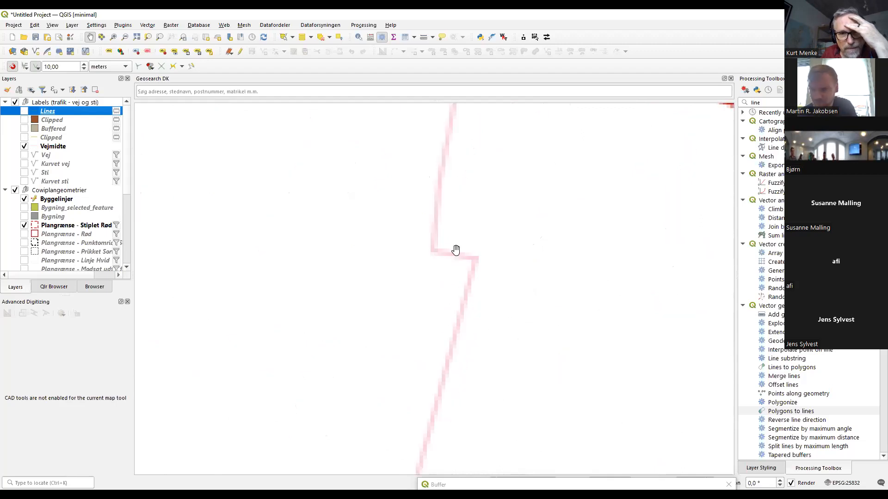
scroll(402, 238, "down", 2)
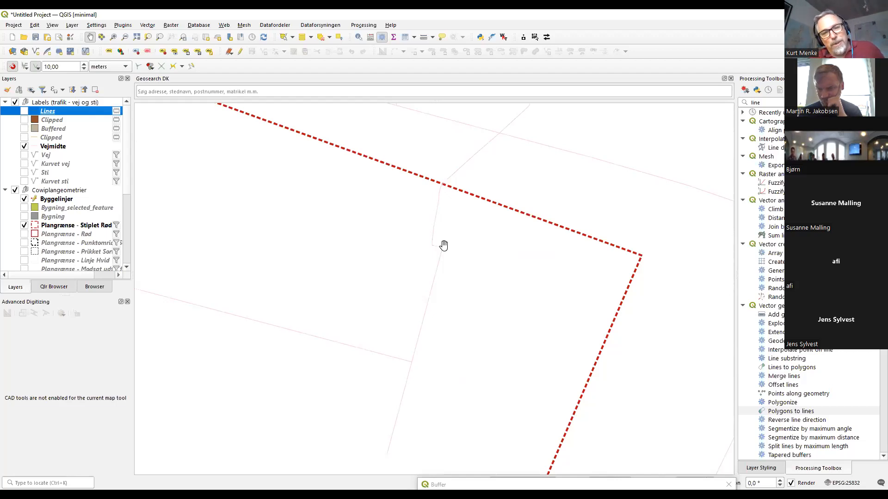
scroll(505, 236, "down", 1)
scroll(583, 175, "down", 1)
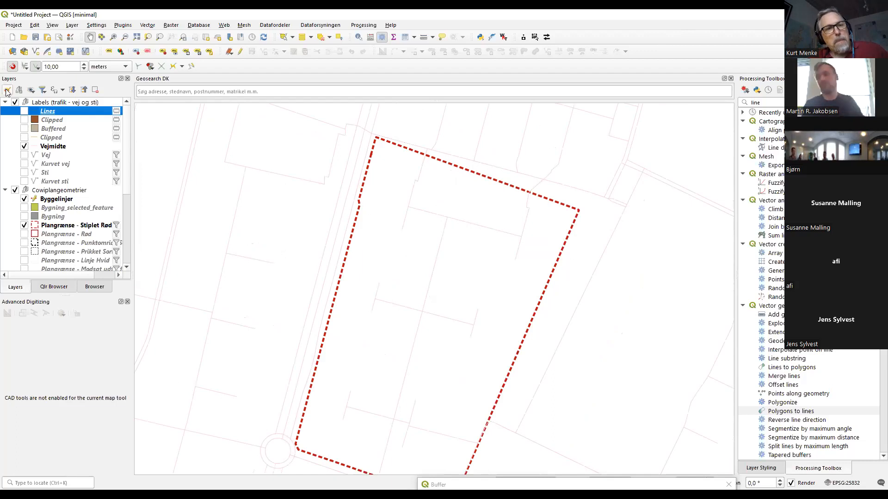
Step: Compare the brown Clipped polygon with the Lines outline, leaving Lines shown and the polygon hidden
left_click(25, 120)
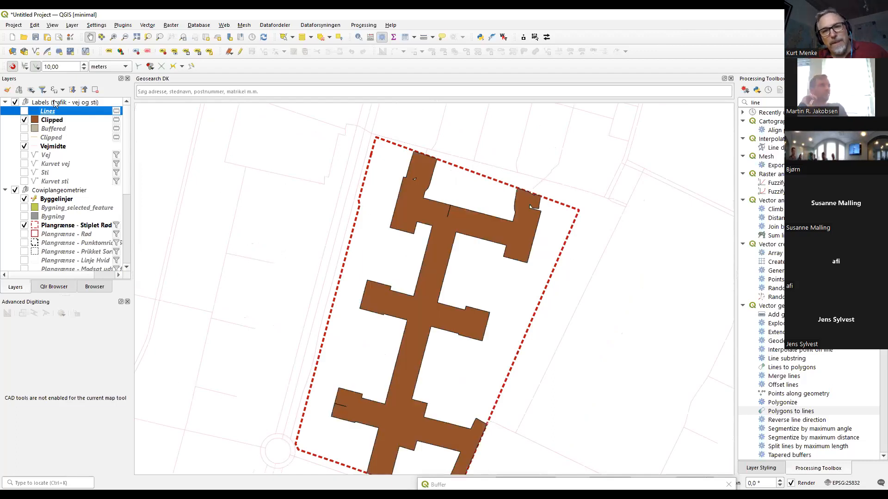
left_click(25, 111)
left_click(25, 120)
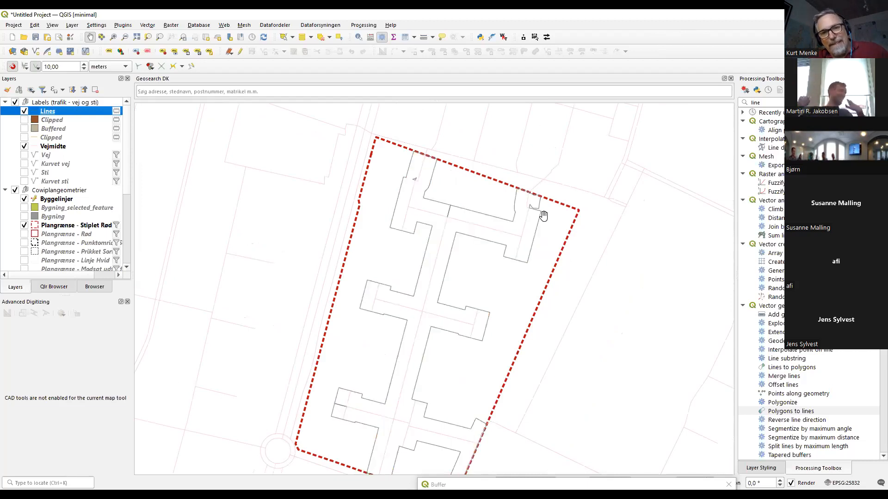
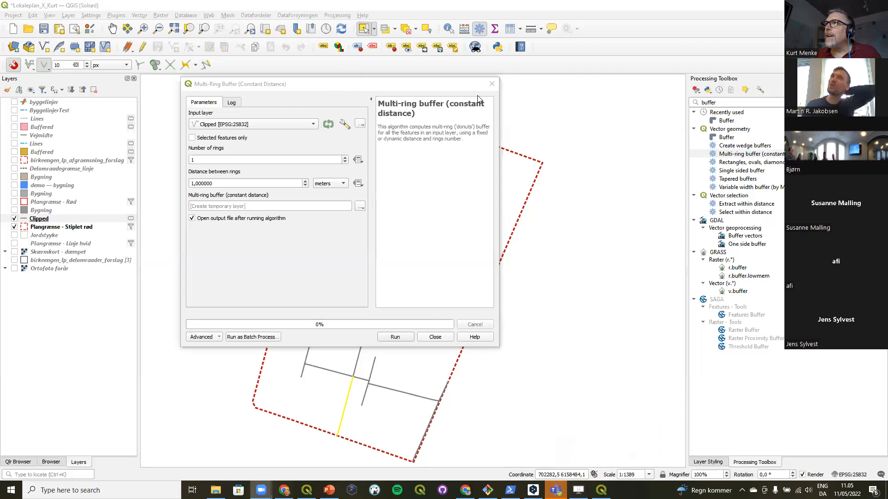
Step: In the Lokaleplan project, move the Multi-Ring Buffer dialog off the road network and clear the Clipped layer's feature selection
left_click(306, 88)
left_click_drag(306, 88, 373, 75)
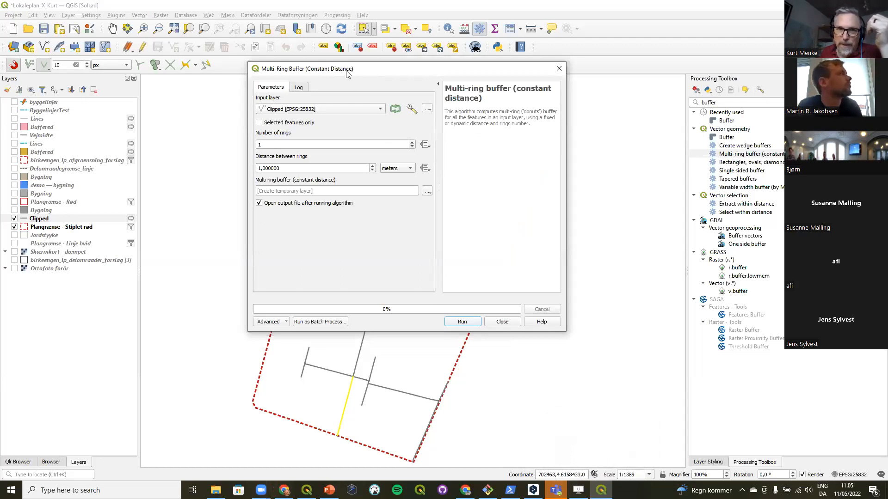
left_click_drag(347, 71, 367, 85)
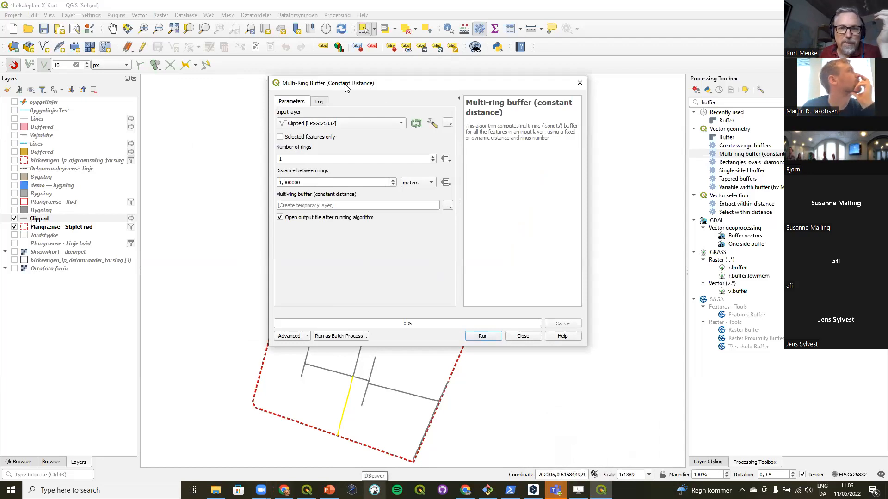
left_click_drag(346, 88, 443, 103)
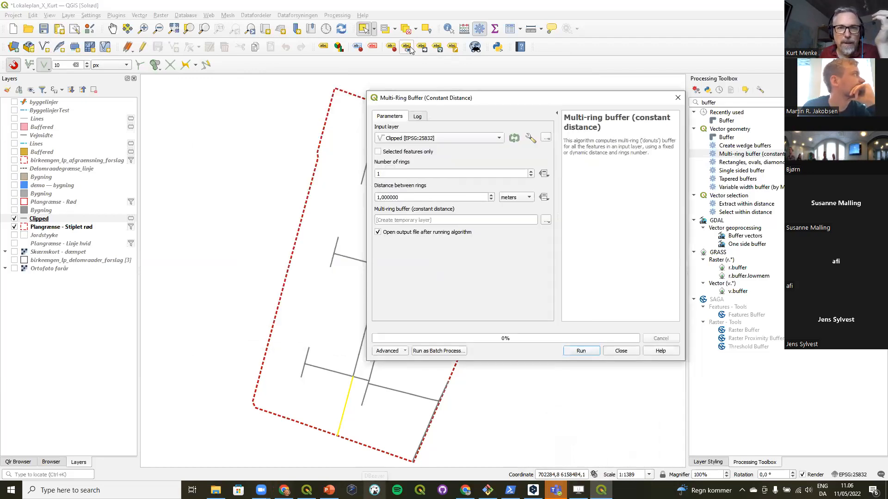
left_click(407, 29)
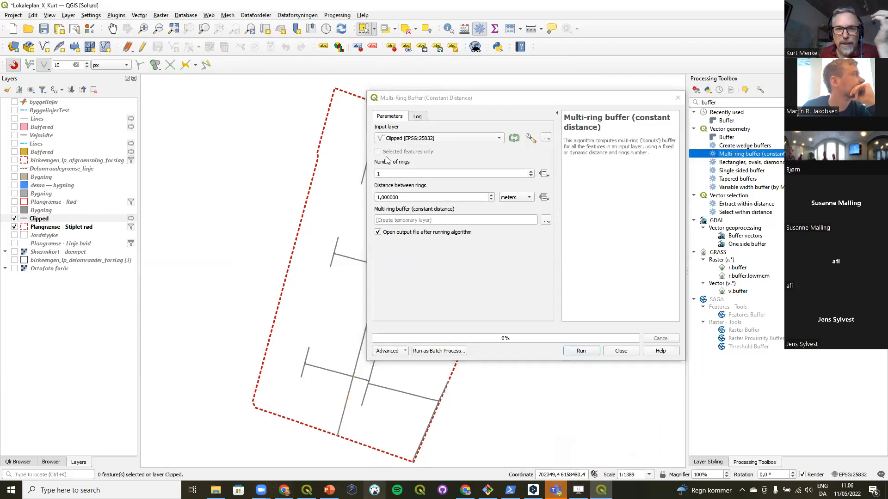
Step: Run a multi-ring buffer on the Clipped layer with 5 rings spaced 2,5 meters apart, then return to its parameters
double_click(385, 174)
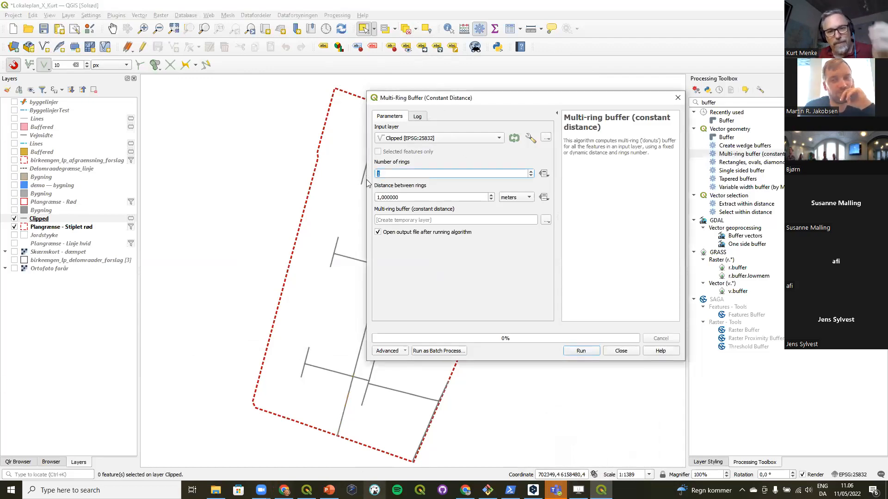
type("5")
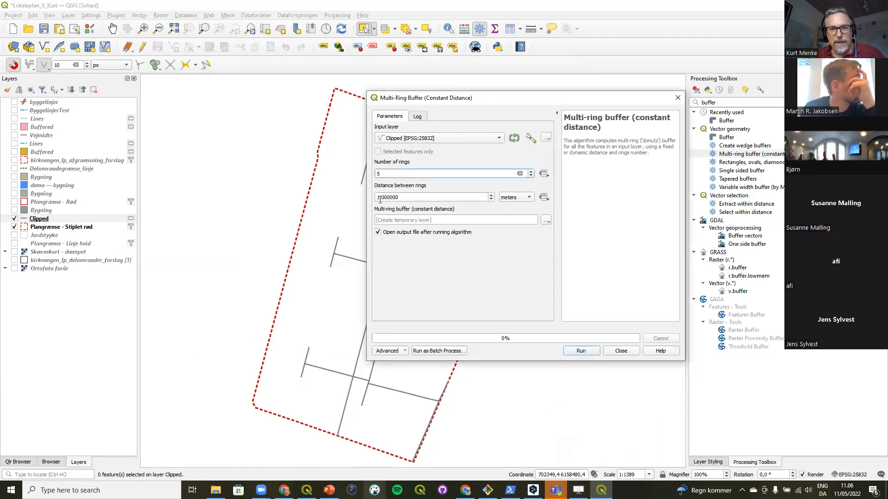
double_click(374, 200)
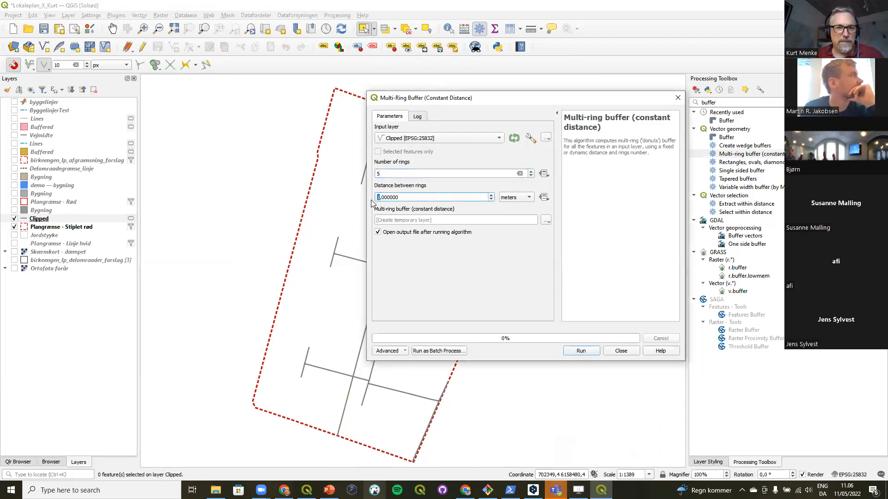
key("ctrl+a")
type("2")
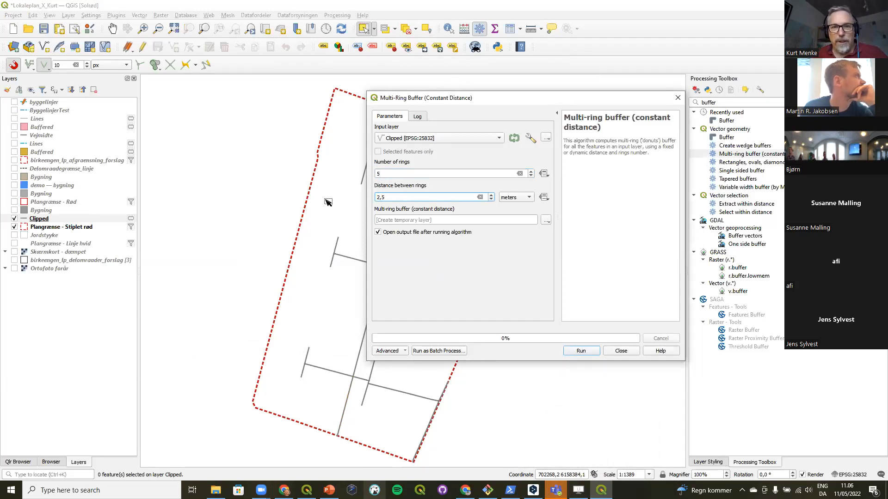
left_click(581, 351)
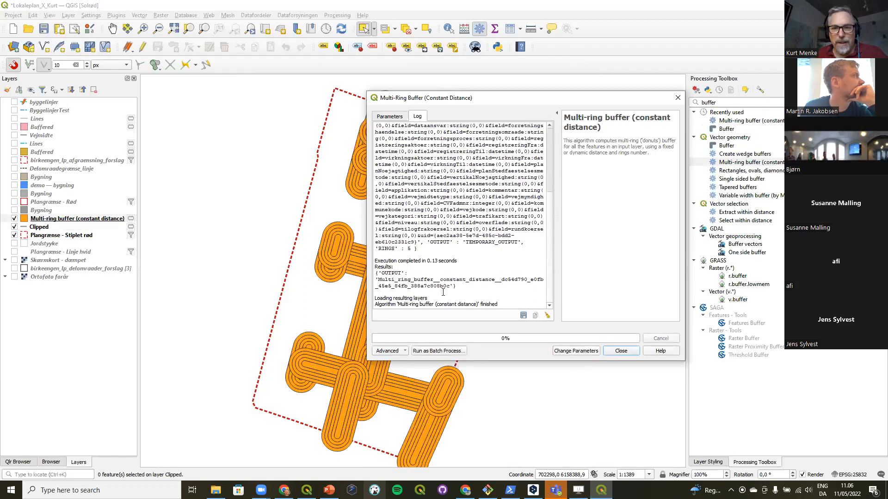
left_click(389, 116)
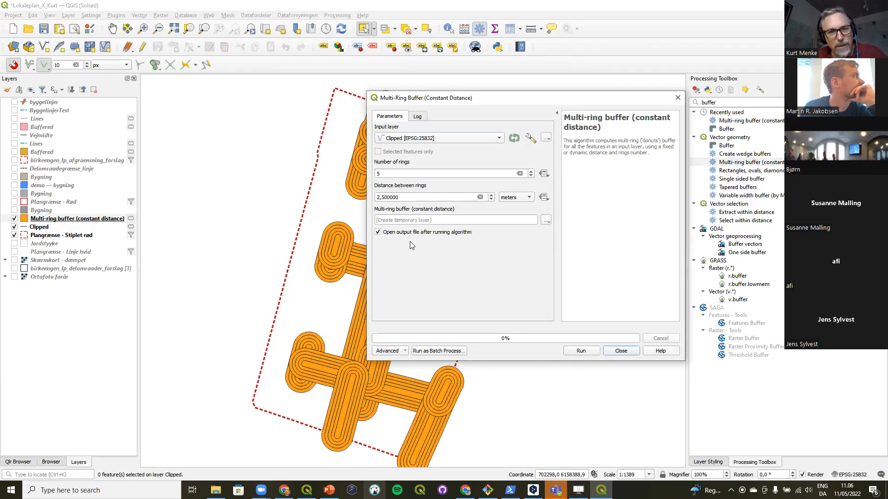
Step: Close the Multi-Ring Buffer tool and move the Clipped layer above the multi-ring buffer layer
left_click(620, 354)
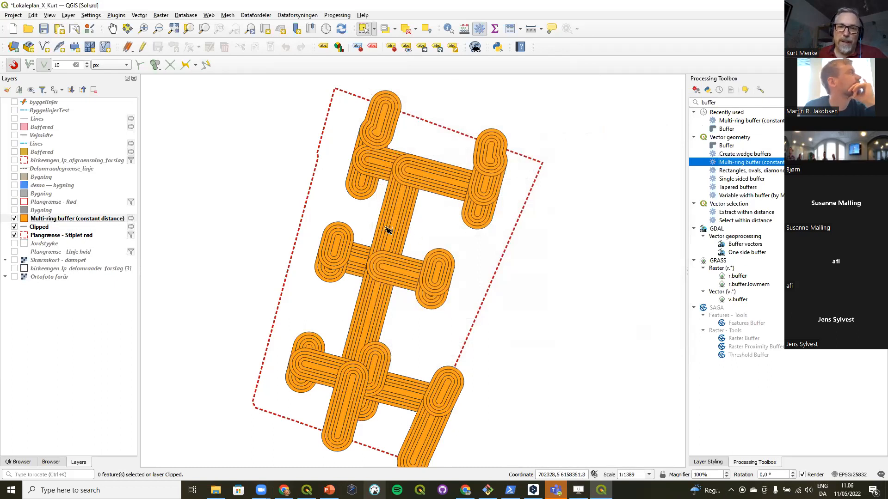
left_click_drag(39, 227, 51, 218)
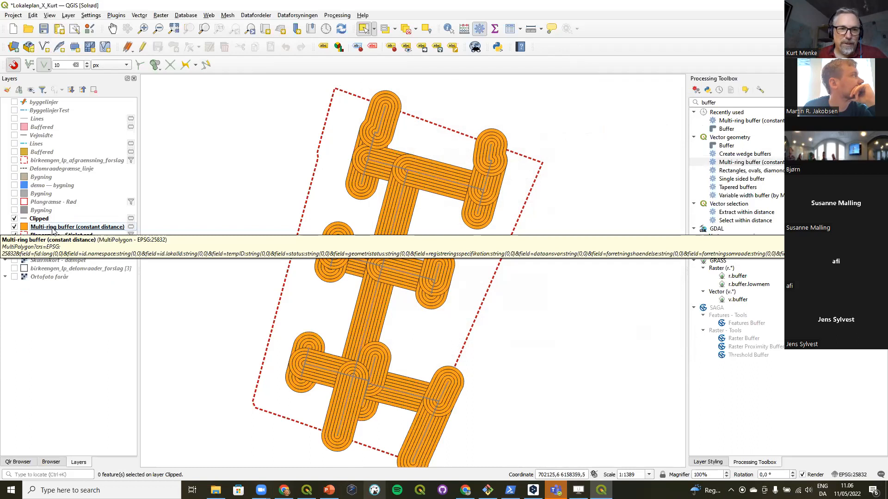
left_click(758, 163)
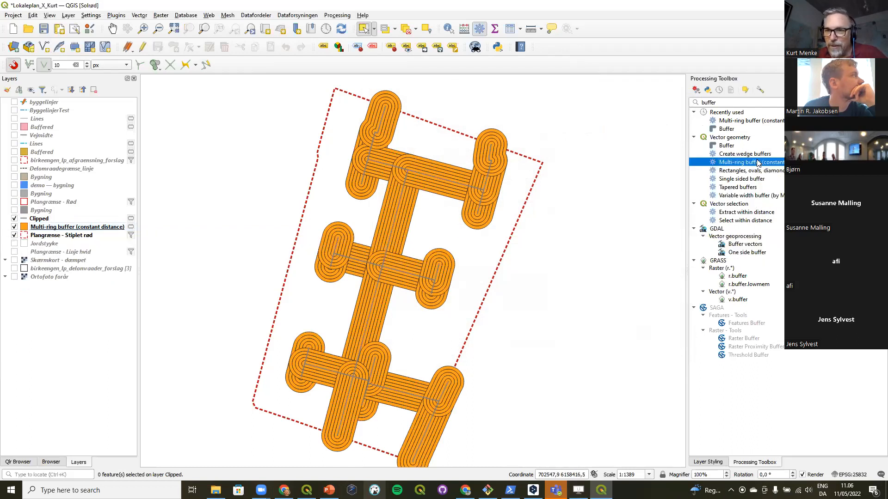
double_click(758, 162)
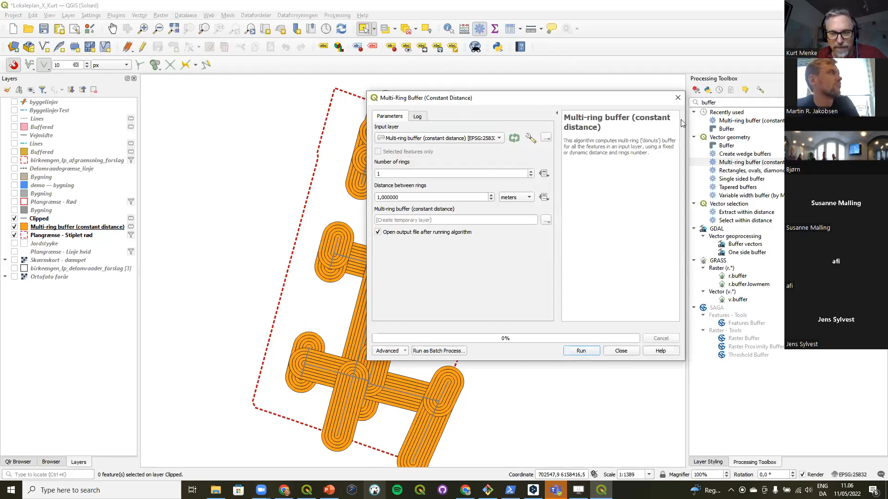
left_click(679, 98)
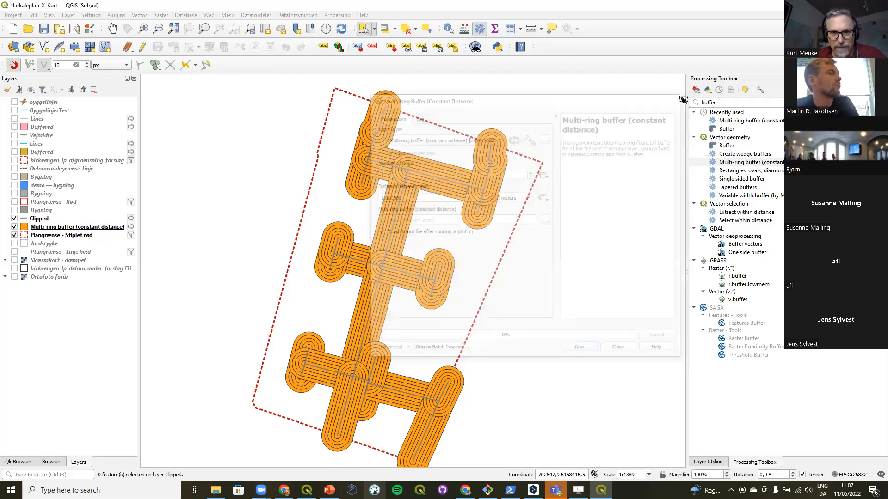
Step: Style the multi-ring buffer layer with categorized symbols based on the distance field and classify all its values
left_click(15, 227)
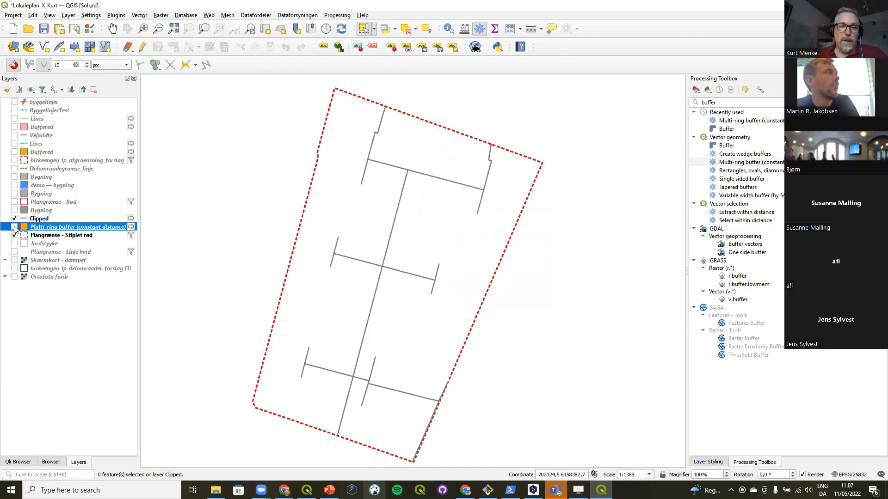
left_click(14, 227)
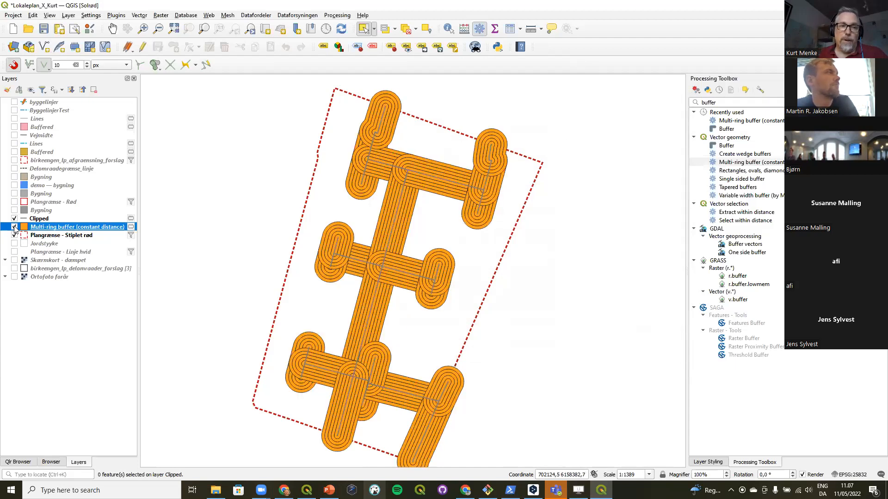
left_click(703, 463)
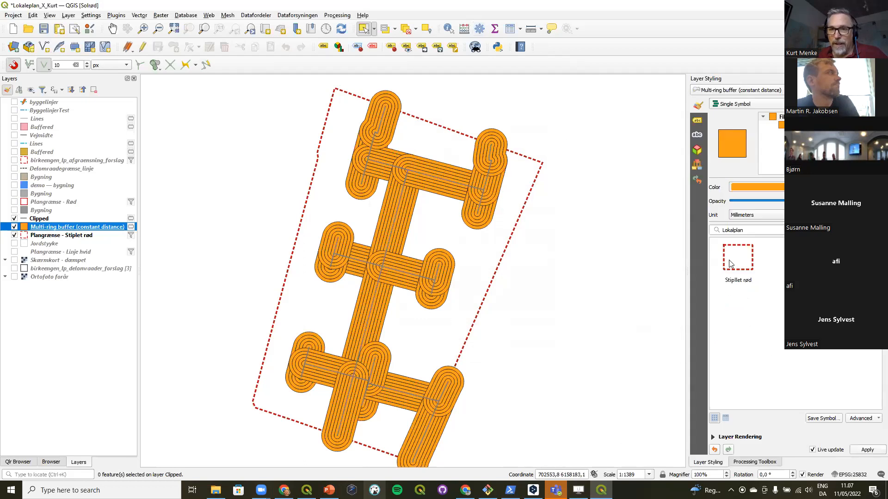
left_click(761, 103)
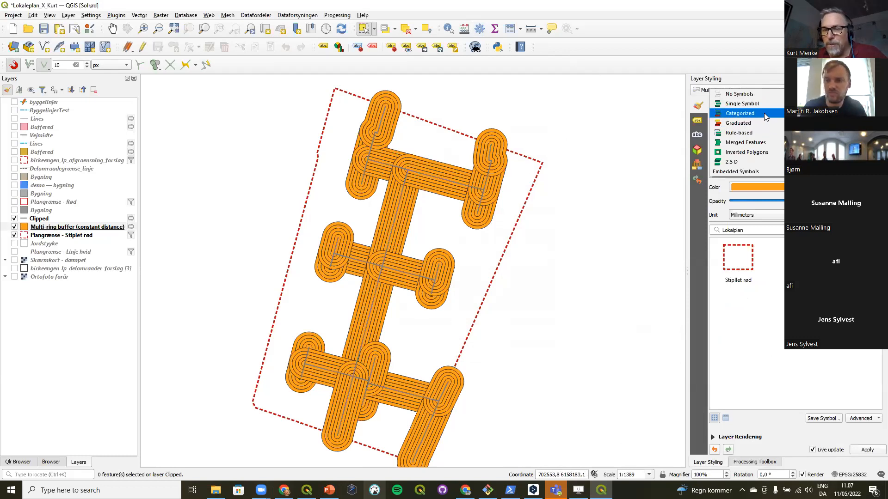
left_click(764, 113)
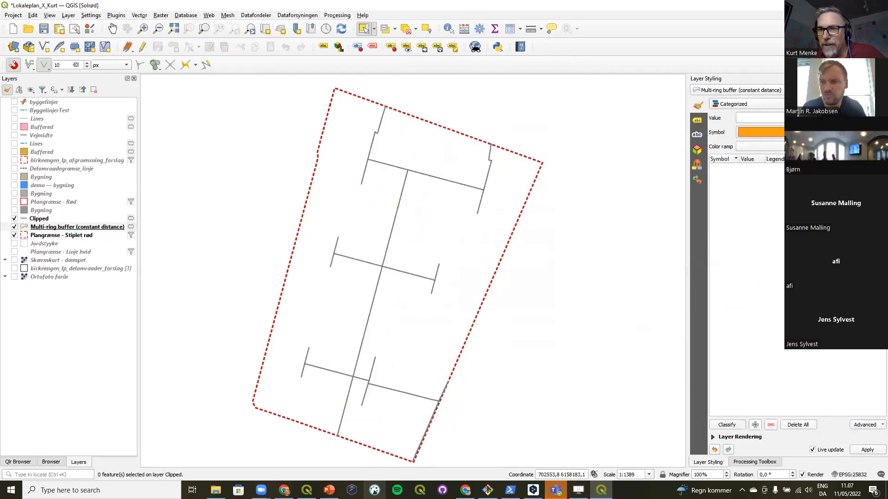
left_click(761, 118)
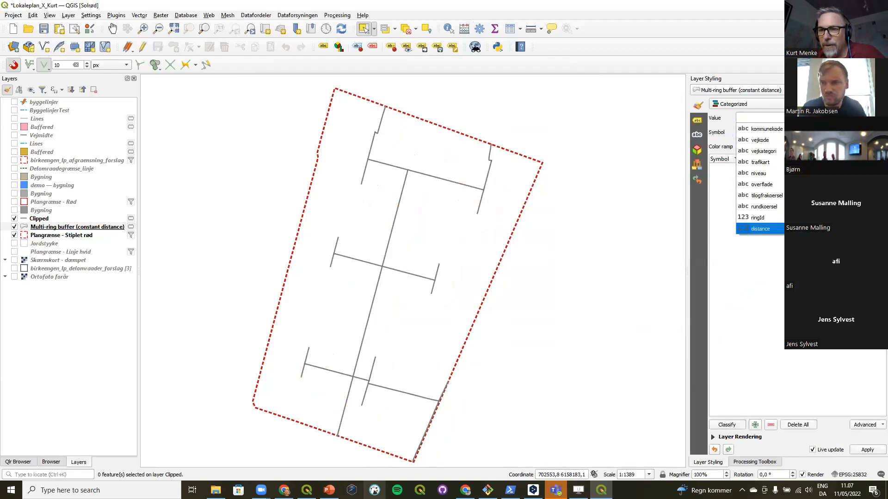
left_click(758, 229)
left_click(732, 426)
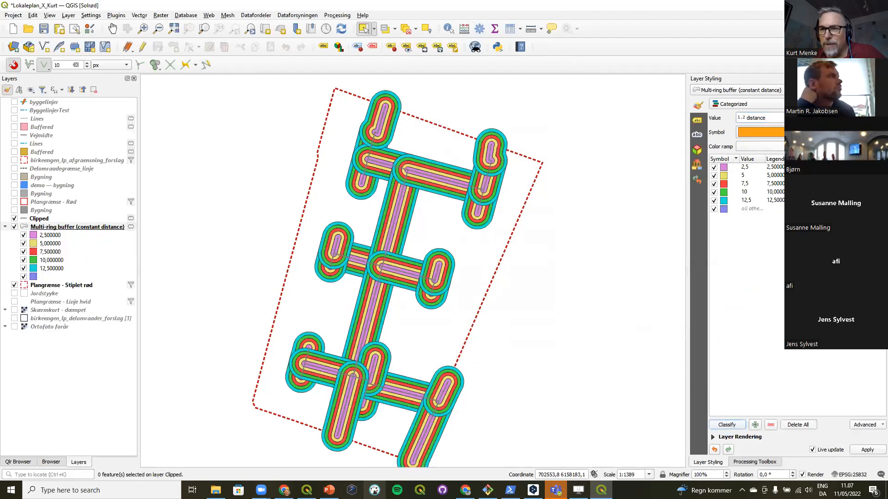
Step: Apply the Blues color ramp to the distance categories and invert it
left_click(763, 147)
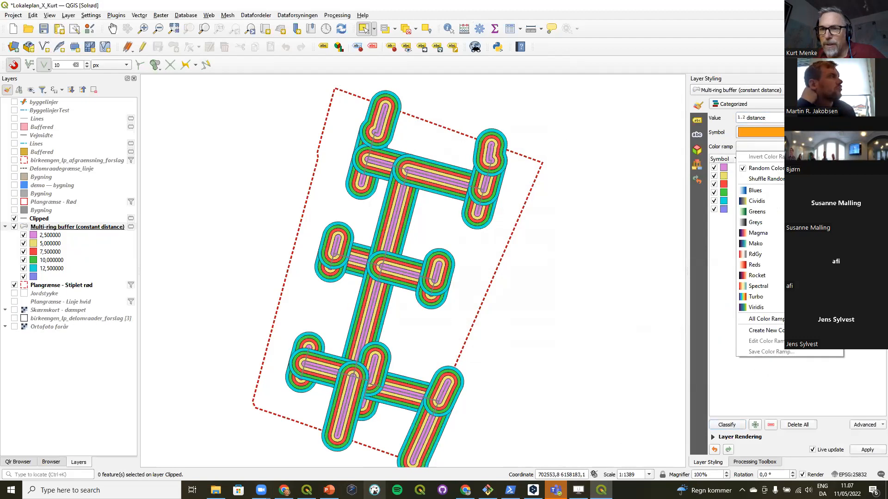
left_click(779, 191)
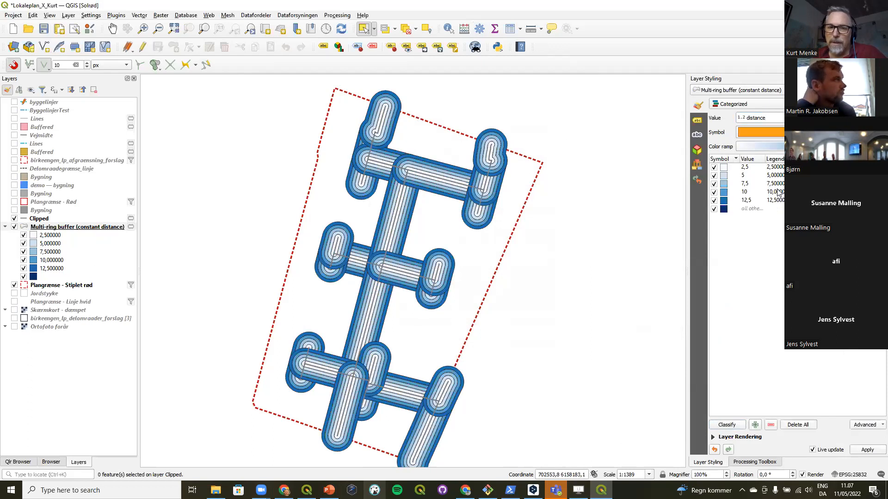
left_click(881, 147)
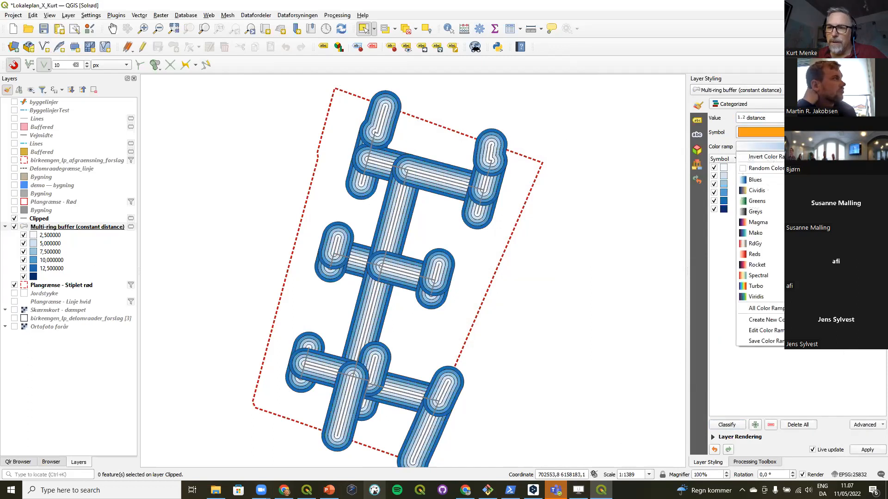
left_click(787, 157)
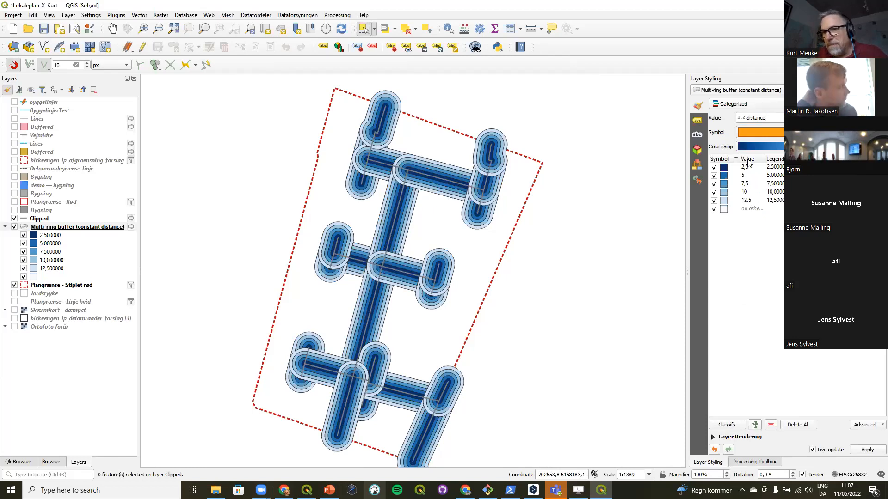
Step: Set the stroke style of the ring symbols to No Pen and hide the multi-ring buffer layer
left_click(769, 134)
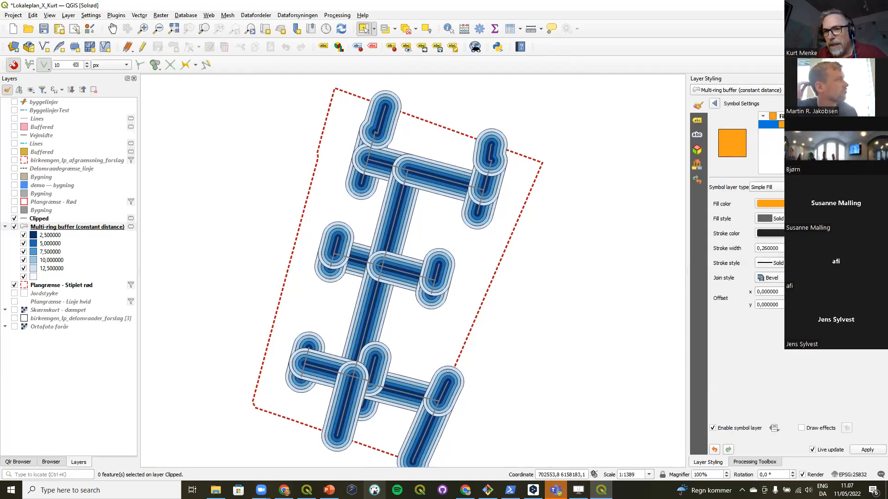
left_click(805, 264)
left_click(804, 272)
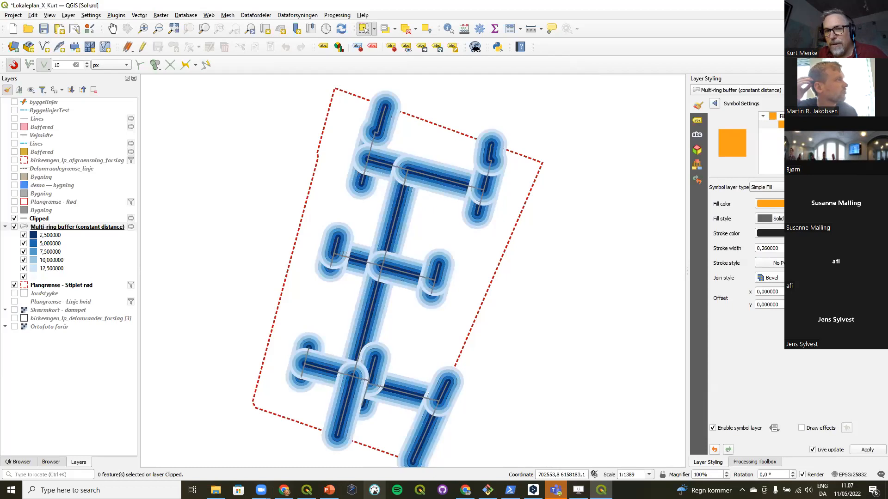
left_click(714, 104)
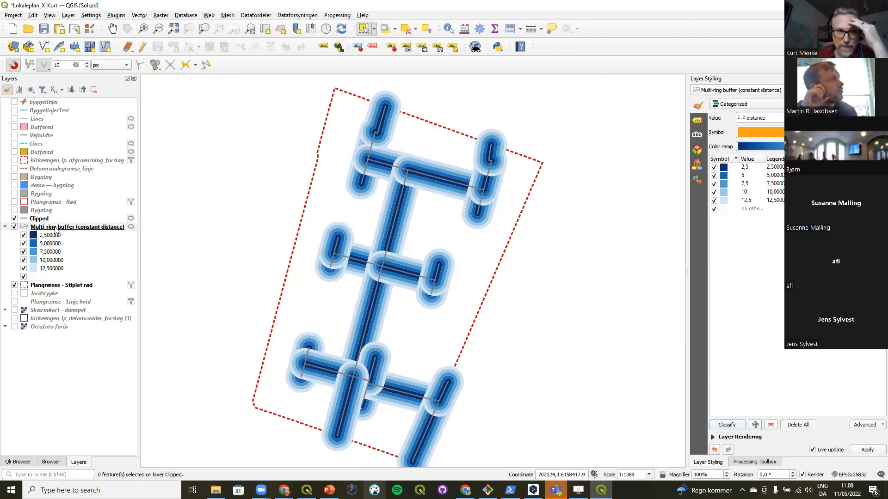
left_click(14, 226)
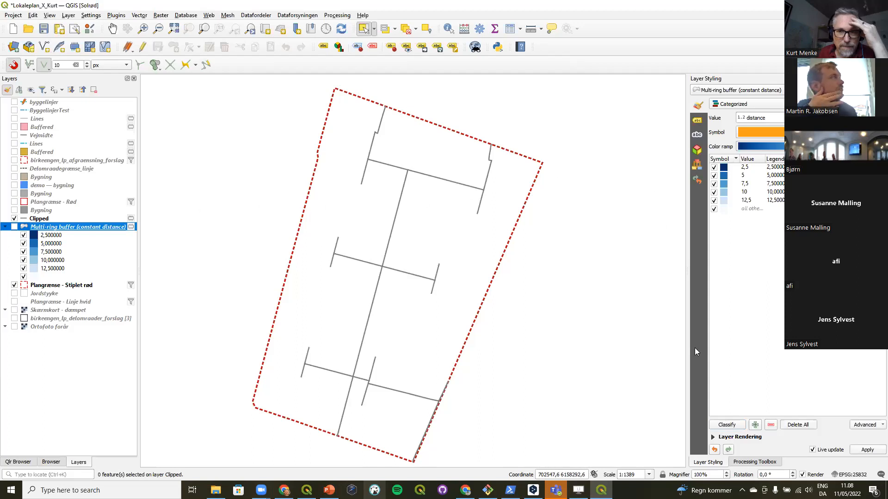
left_click(738, 463)
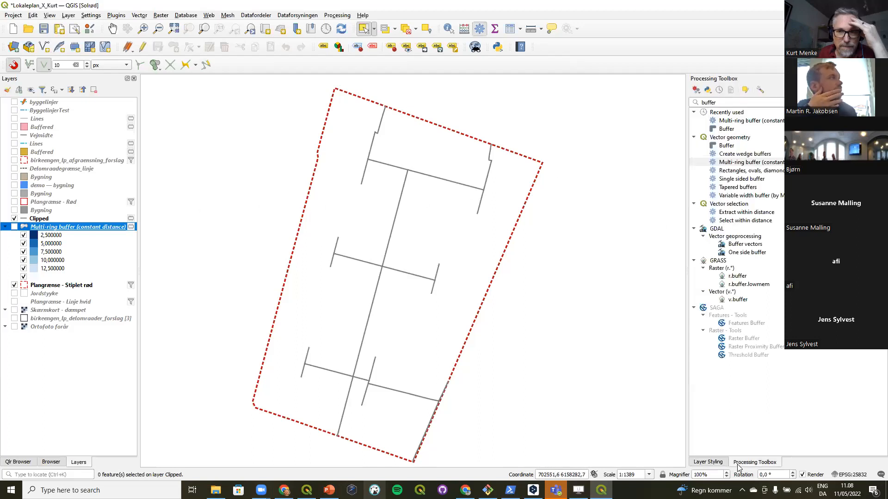
double_click(758, 162)
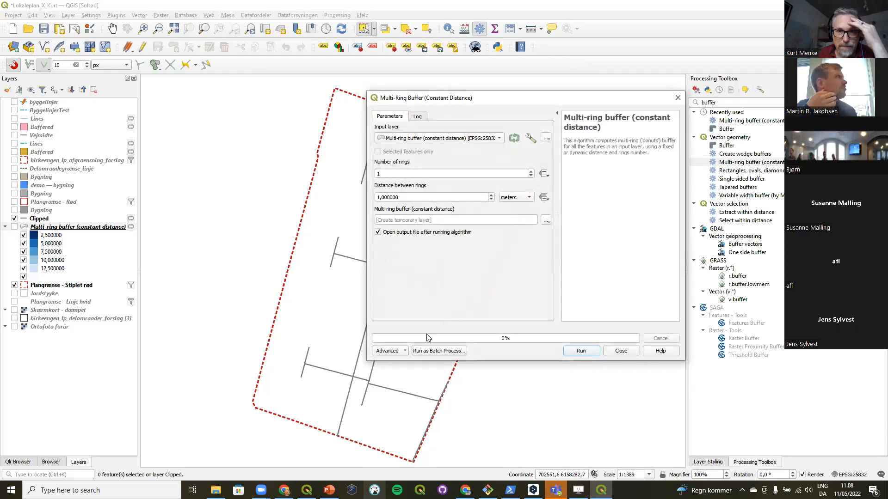
left_click(392, 353)
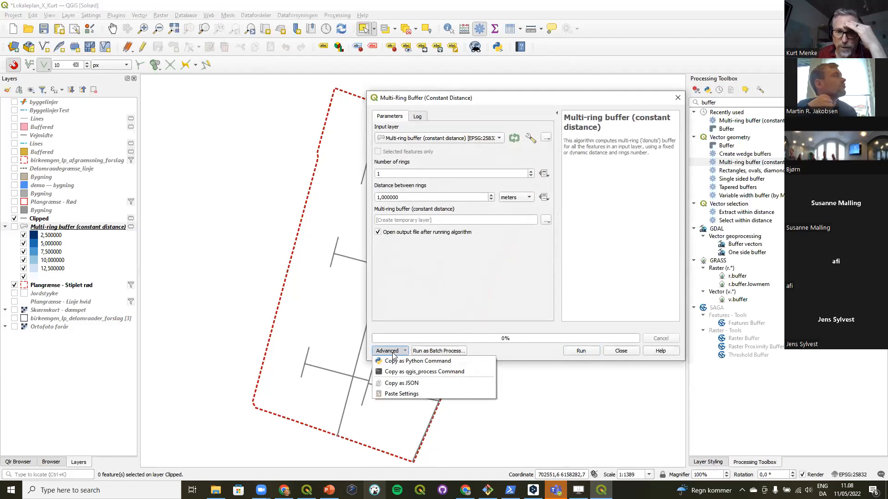
left_click(432, 277)
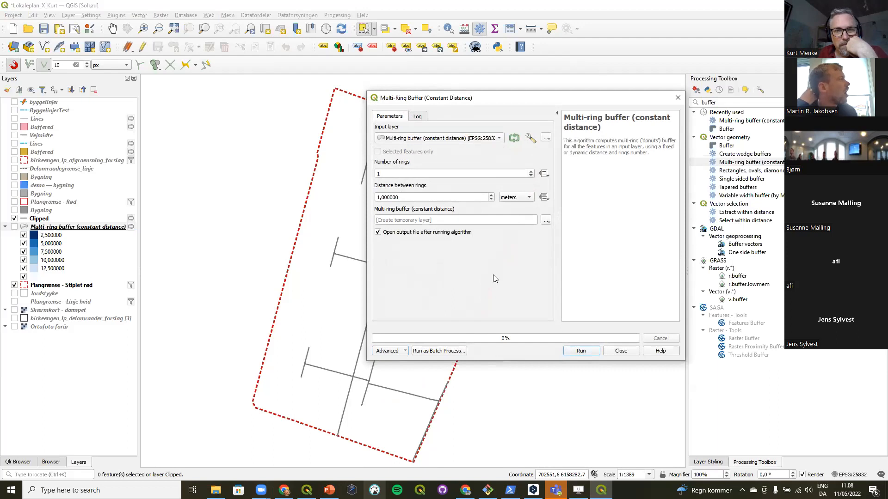
left_click(621, 351)
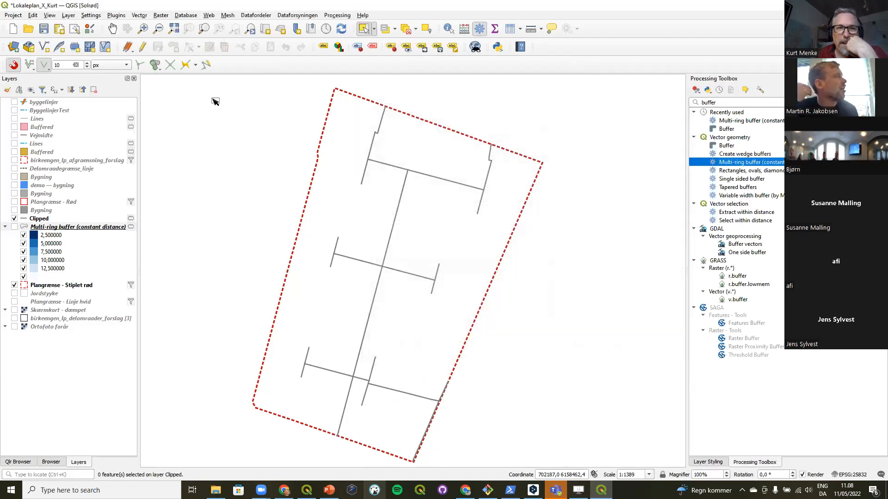
Step: Dissolve the multi-ring buffer layer by the distance field into a temporary layer
left_click(140, 15)
mouse_move(180, 29)
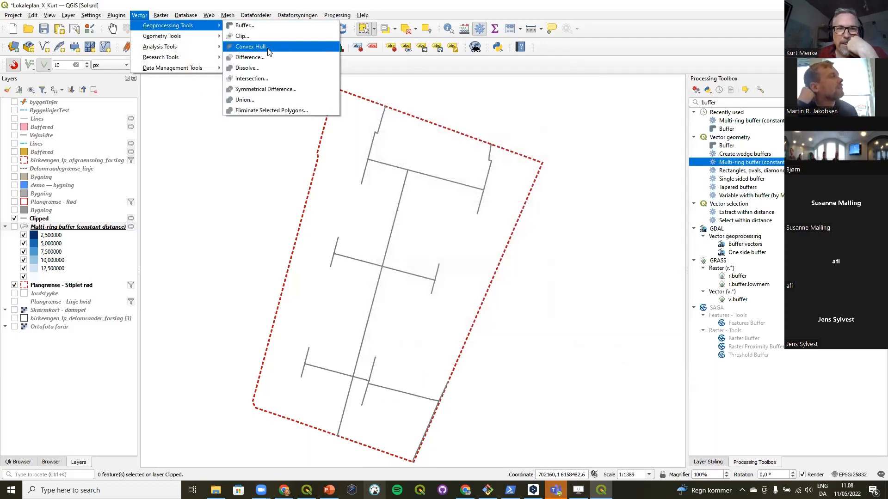
left_click(247, 68)
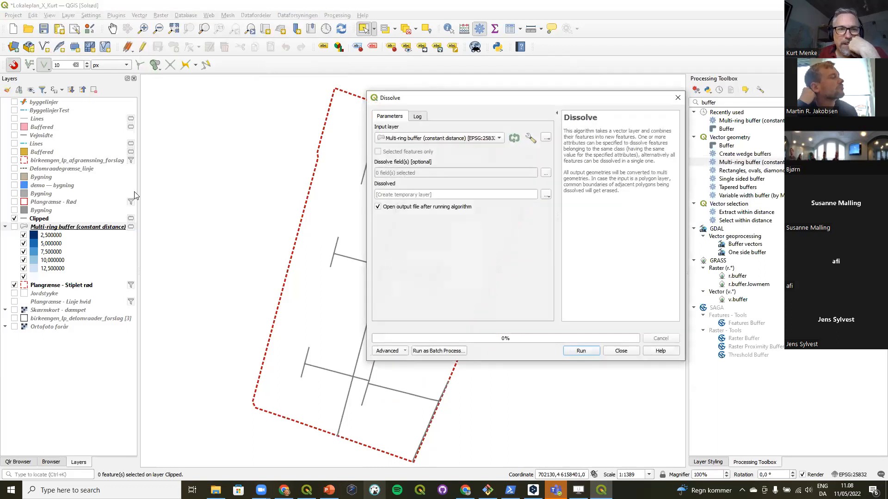
left_click(85, 227)
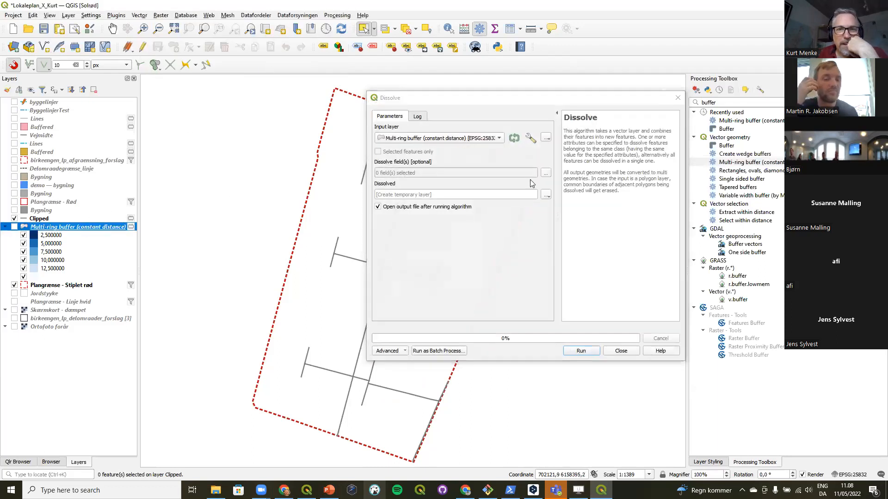
left_click(545, 172)
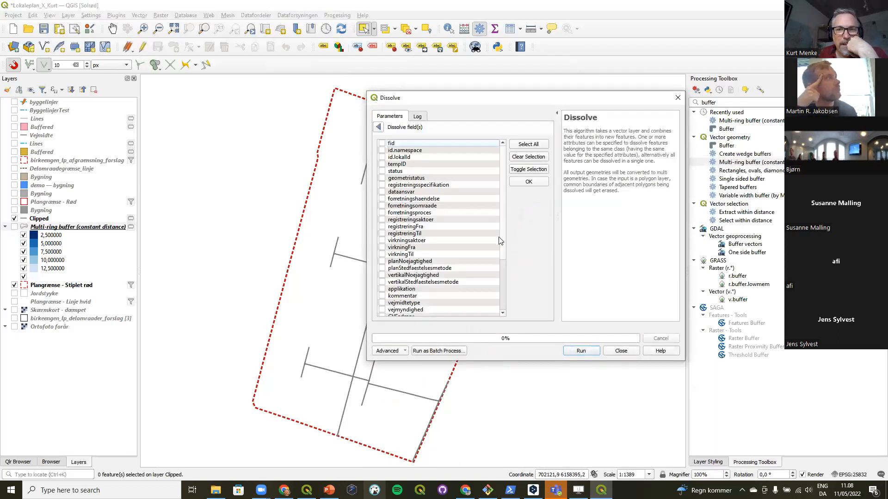
left_click_drag(503, 241, 506, 314)
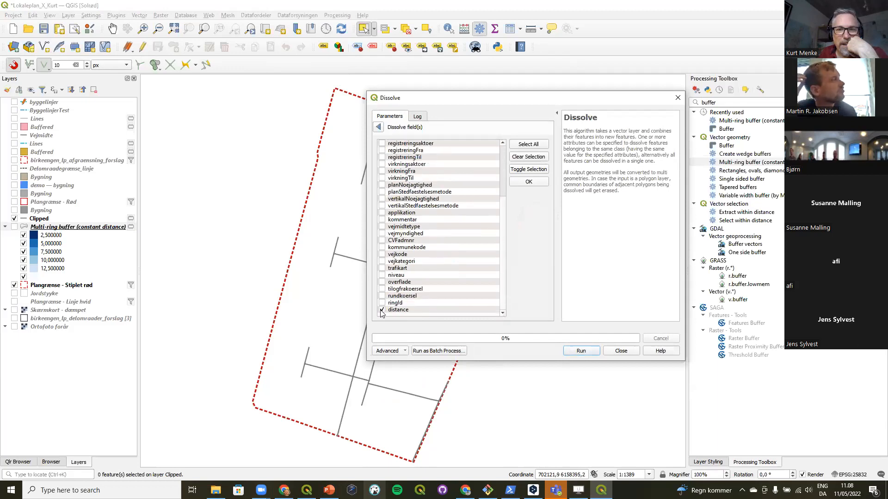
left_click(379, 127)
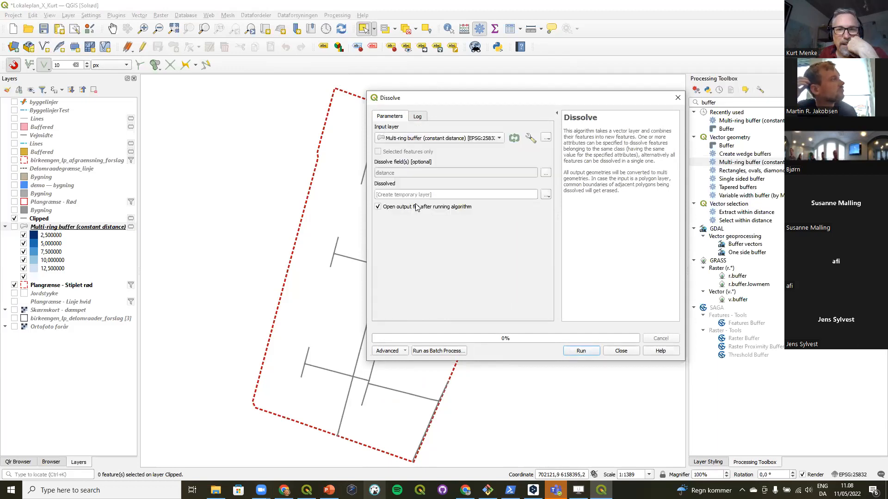
left_click(580, 352)
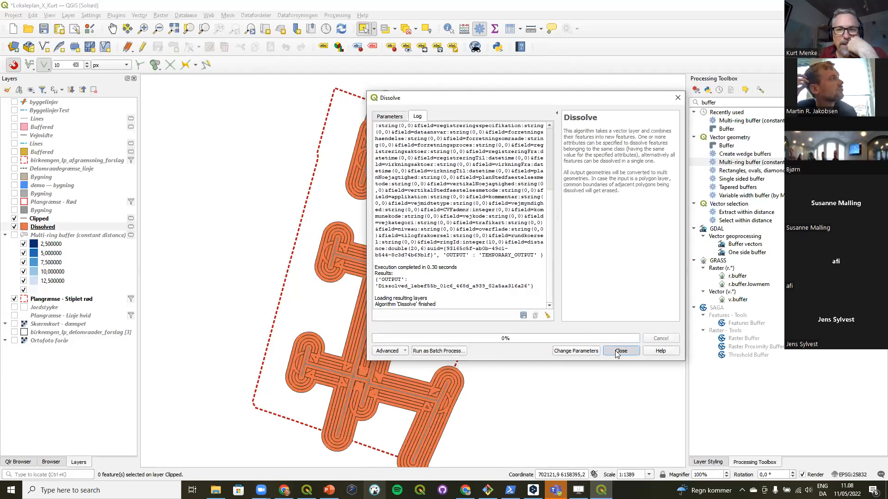
left_click(620, 351)
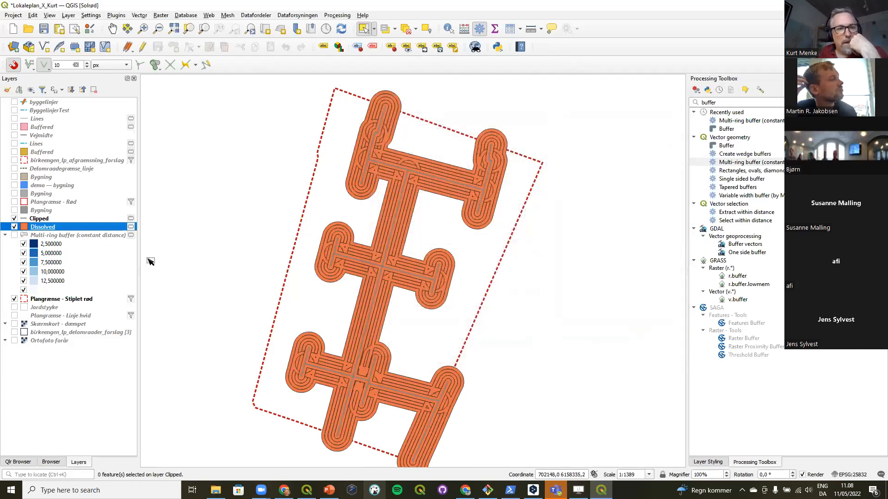
Step: Copy the style of the multi-ring buffer layer and paste it onto the Dissolved layer
right_click(77, 239)
mouse_move(96, 470)
mouse_move(227, 450)
left_click(295, 302)
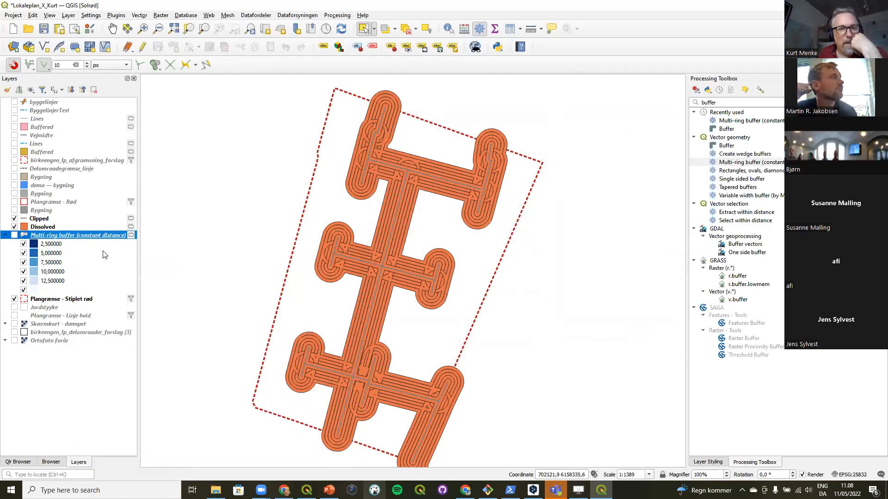
right_click(50, 230)
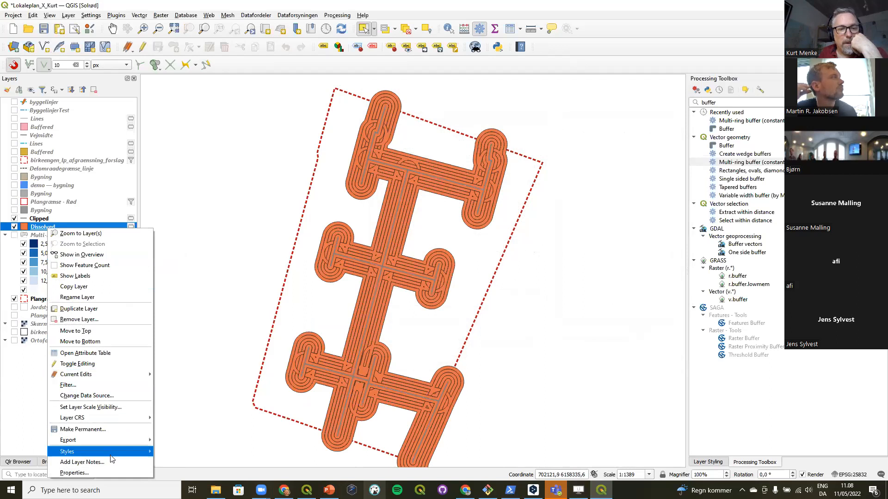
mouse_move(111, 452)
mouse_move(240, 298)
left_click(275, 298)
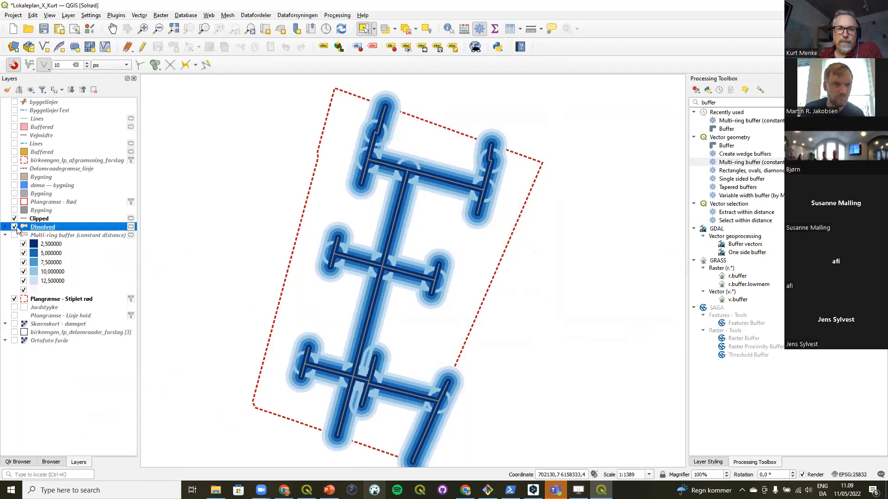
Step: Hide the Dissolved and Clipped layers and show the Ortofoto forår orthophoto, leaving byggelinjer hidden
left_click(14, 227)
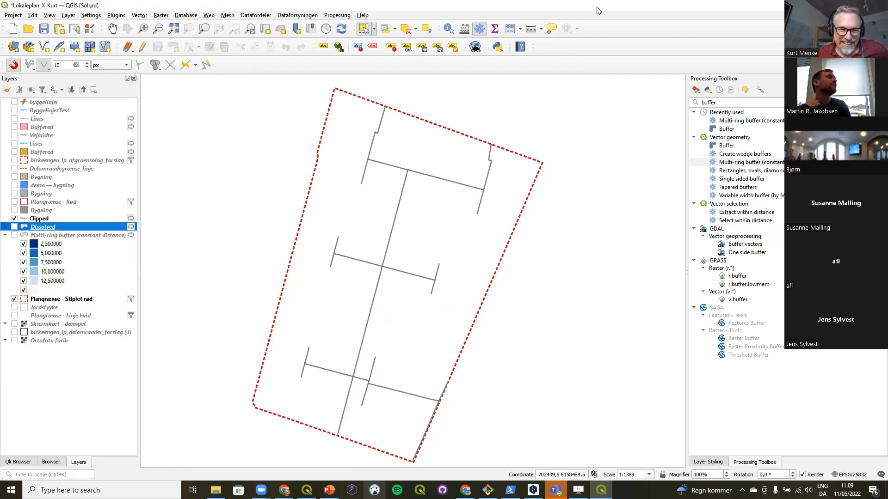
left_click(14, 102)
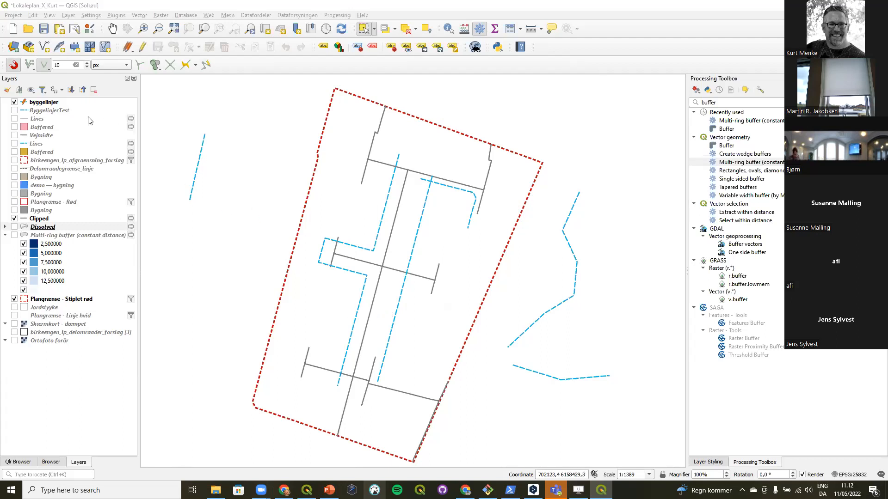
left_click(14, 103)
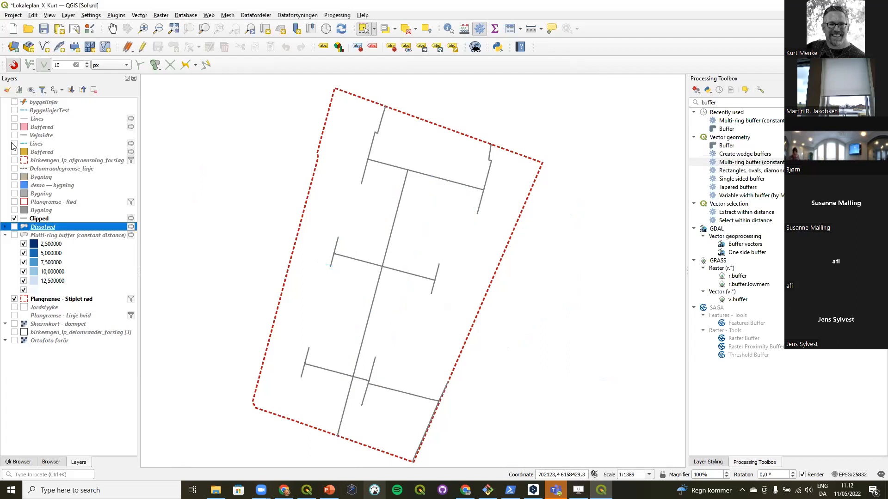
left_click(15, 219)
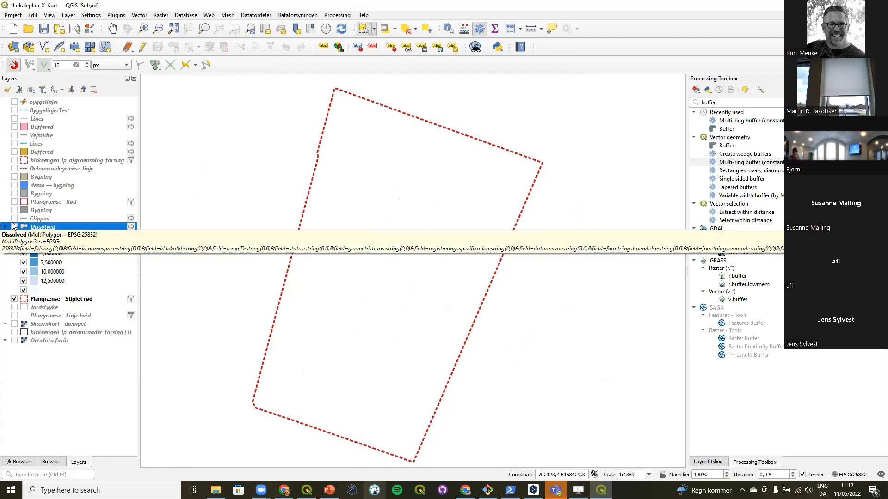
left_click(15, 340)
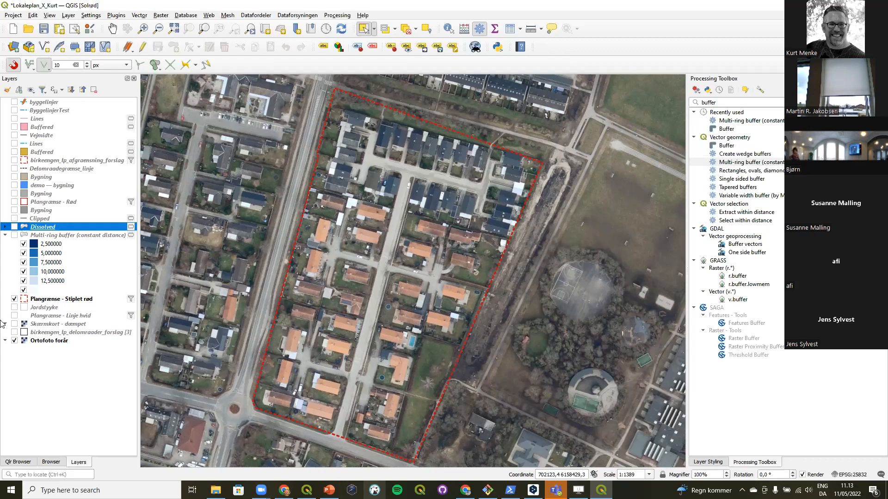
Step: Load Plangrænse - Modsat udfyldning hvid from the Administrative grænser QLR folder, remove it again, and return to the layer list
left_click(18, 462)
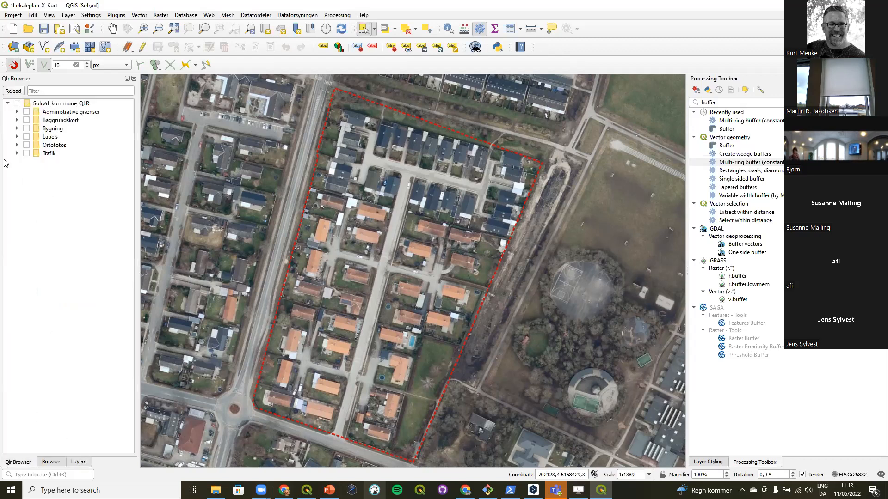
left_click(18, 112)
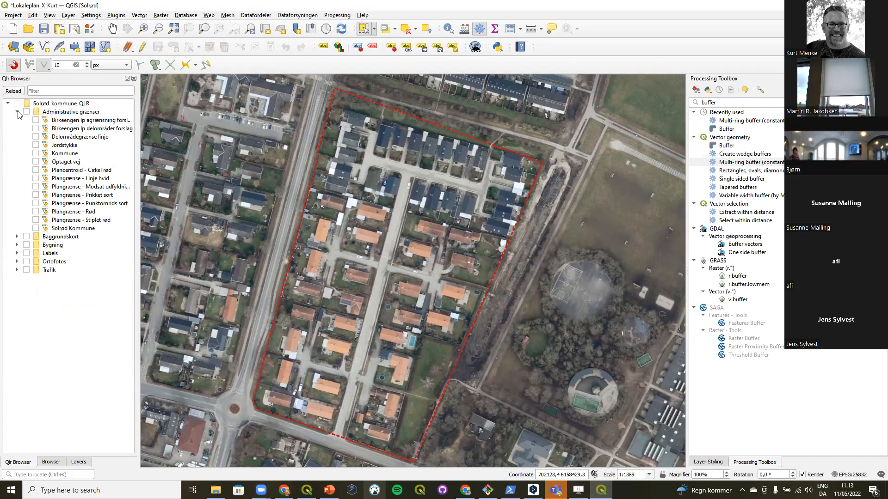
left_click(36, 187)
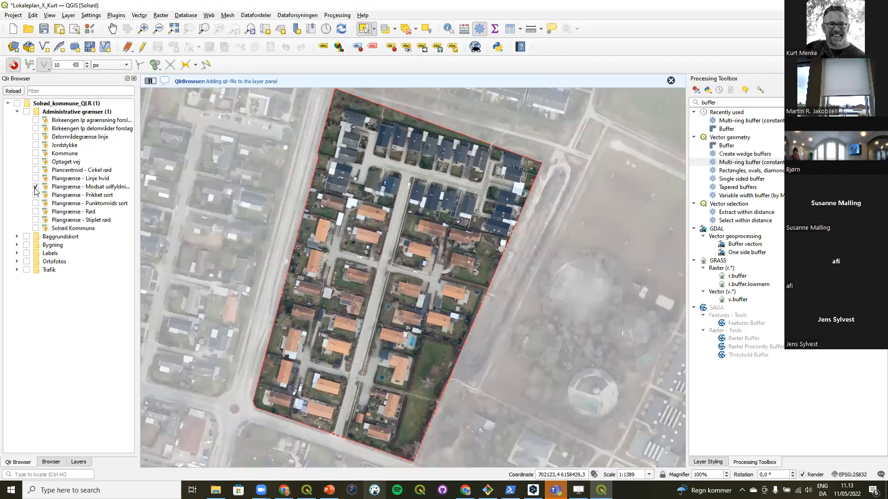
left_click(36, 188)
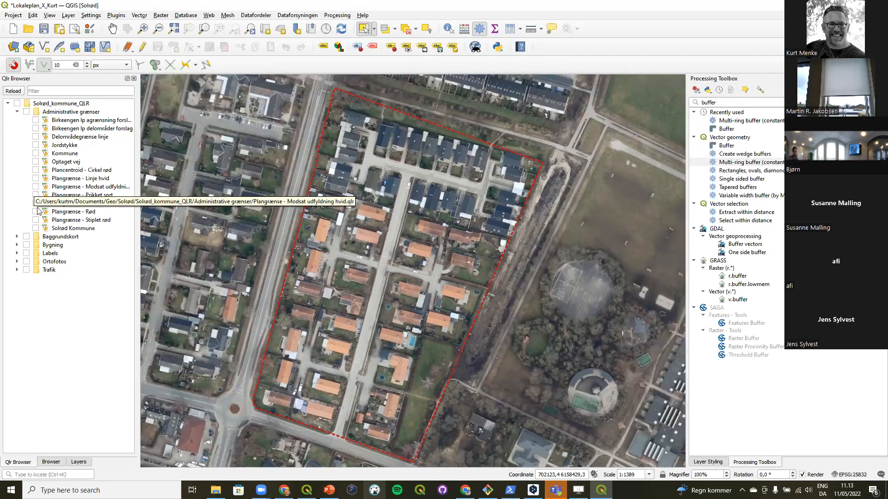
left_click(79, 463)
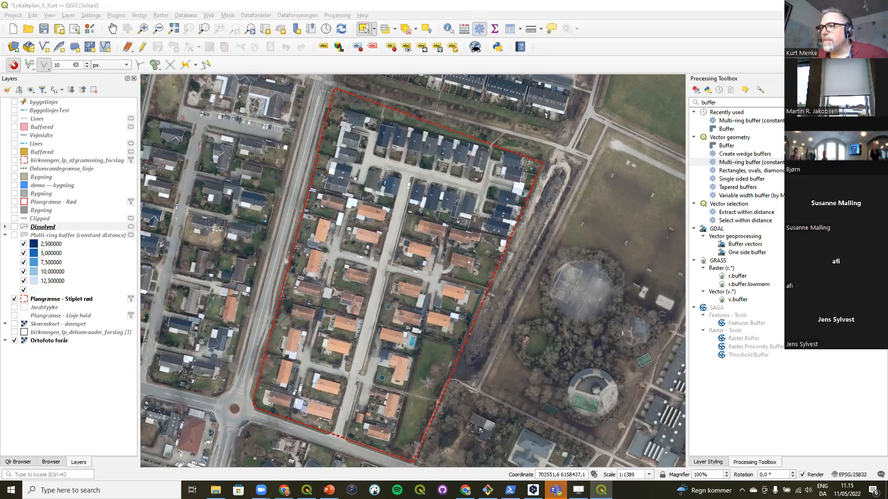
Step: Switch to the PowerPoint course deck and look through the slides from Opgaver 5 to the Advanced Digitizing Tools slide
key("alt+Tab")
scroll(80, 343, "down", 5)
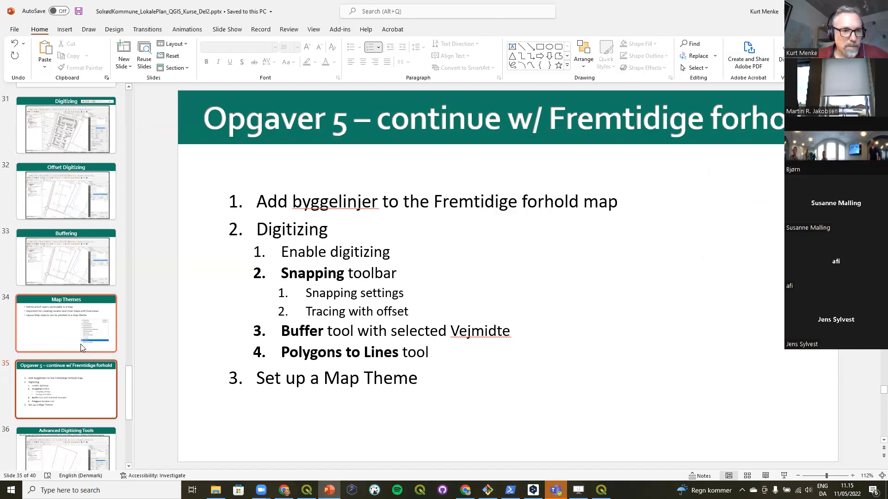
left_click(66, 162)
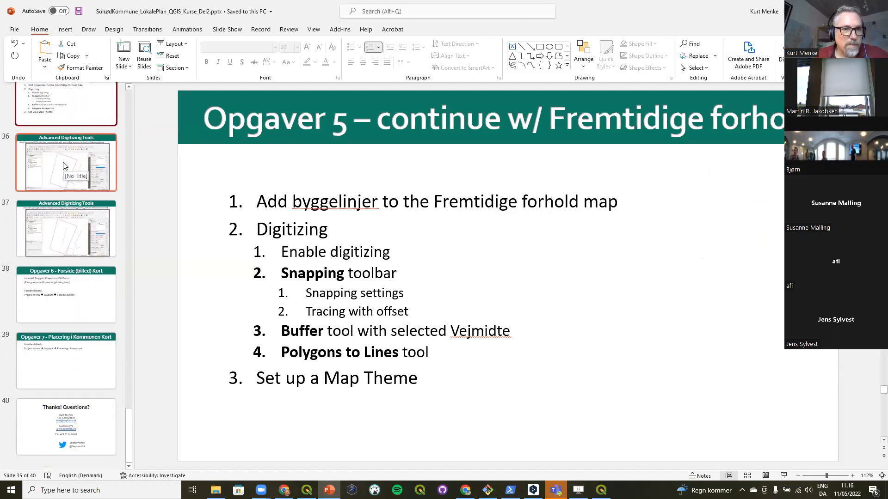
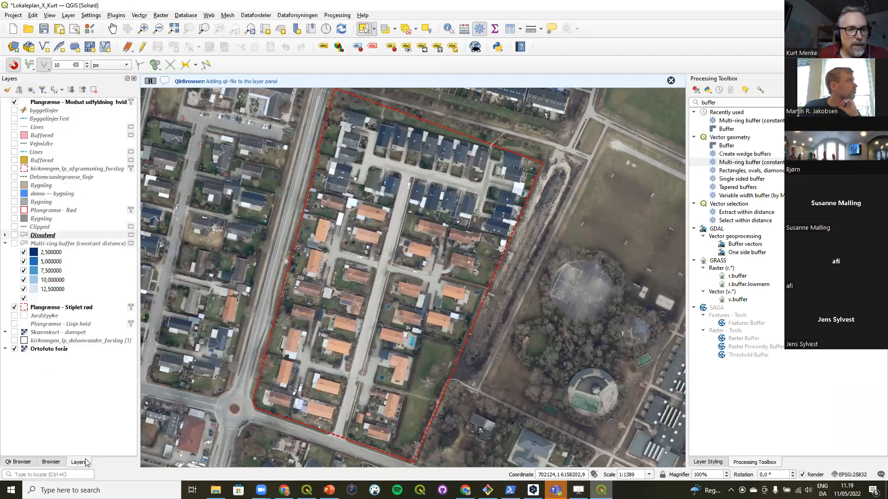
Step: Widen the layer list and hide the Plangrænse - Modsat udfyldning hvid layer
left_click(74, 106)
left_click_drag(137, 106, 159, 106)
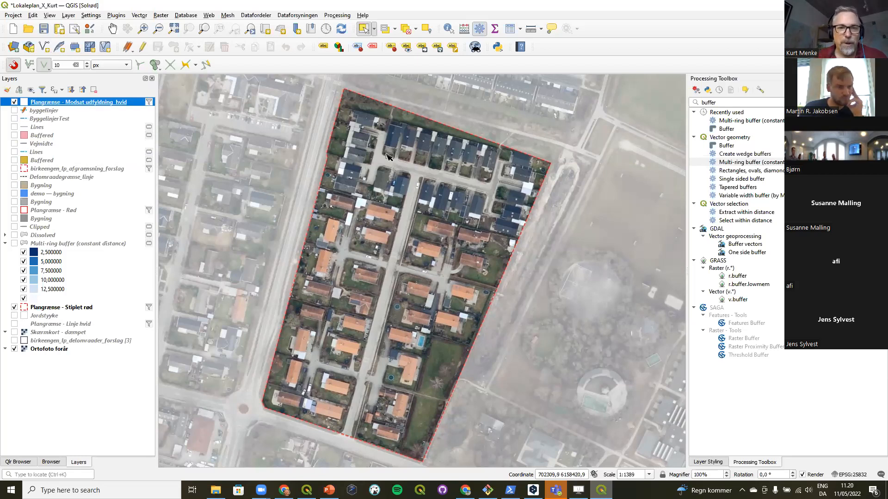
left_click(14, 102)
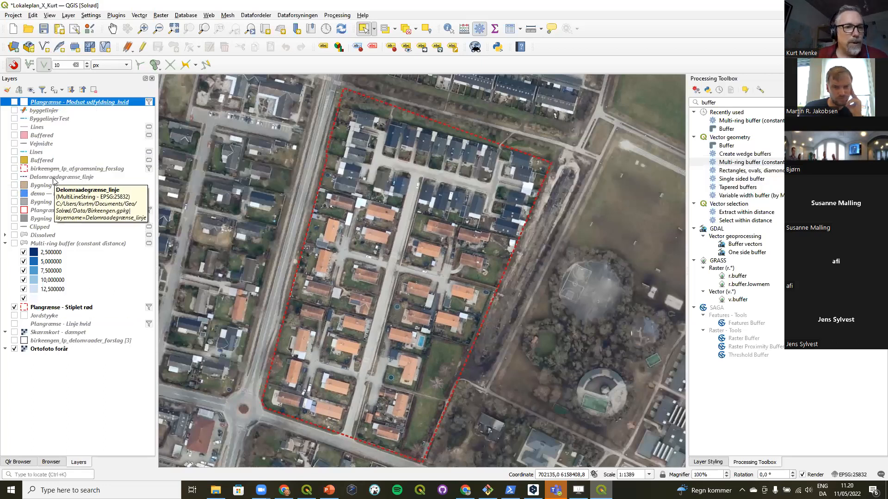
Step: Duplicate the Plangrænse - Stiplet rød layer and make the copy visible
left_click(52, 309)
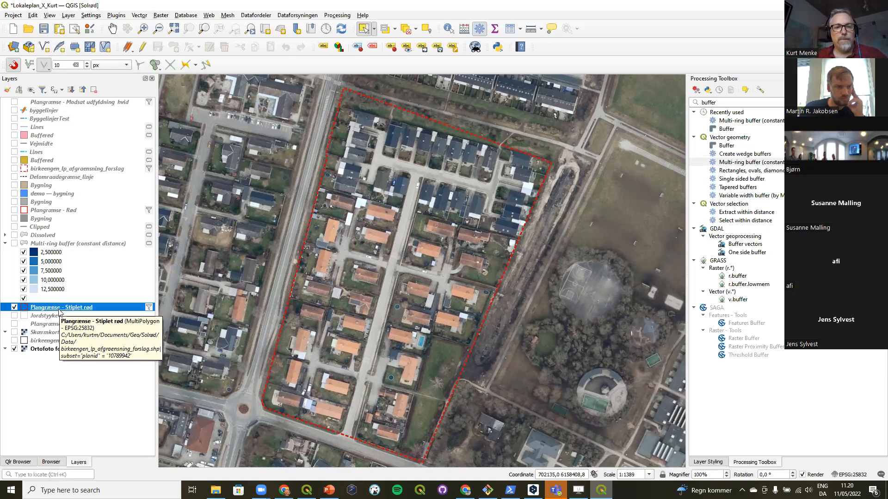
right_click(59, 311)
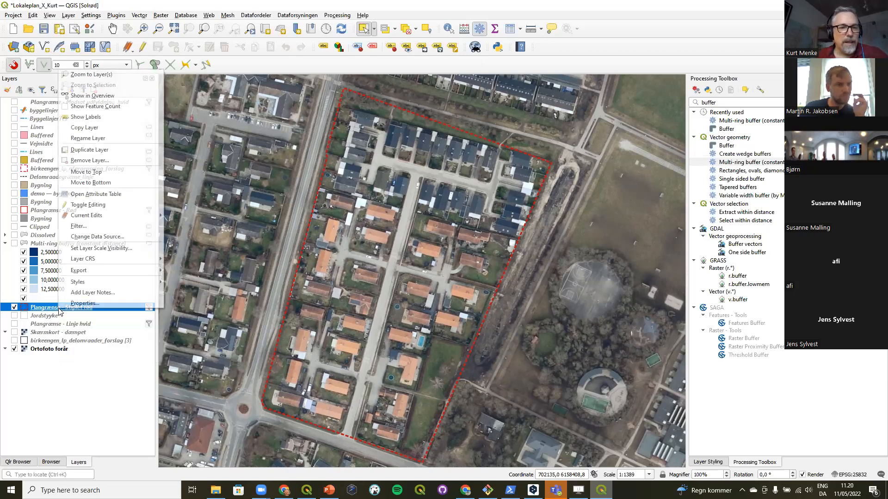
left_click(89, 149)
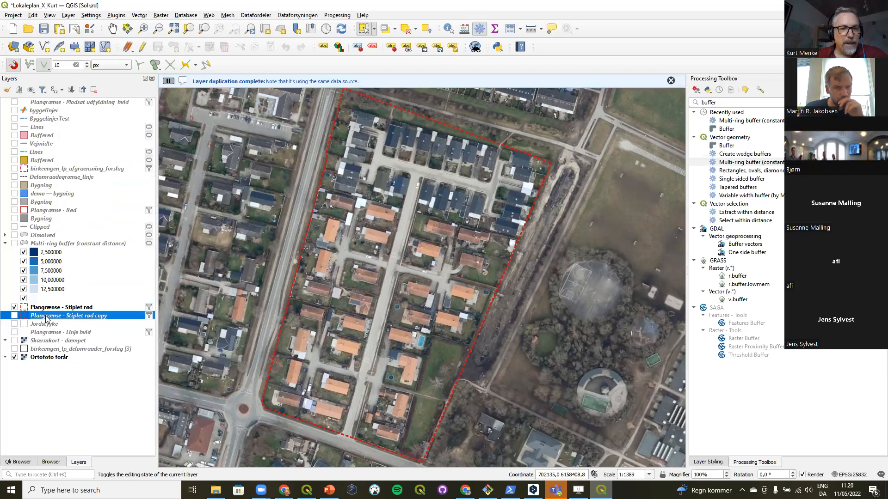
left_click(15, 315)
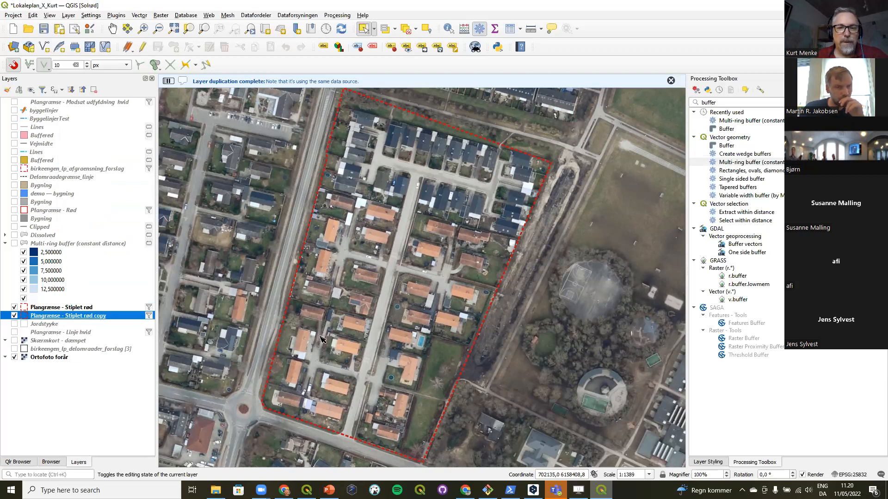
Step: Style the copied layer with the Inverted Polygons renderer and set its simple fill's fill style to Solid
left_click(708, 462)
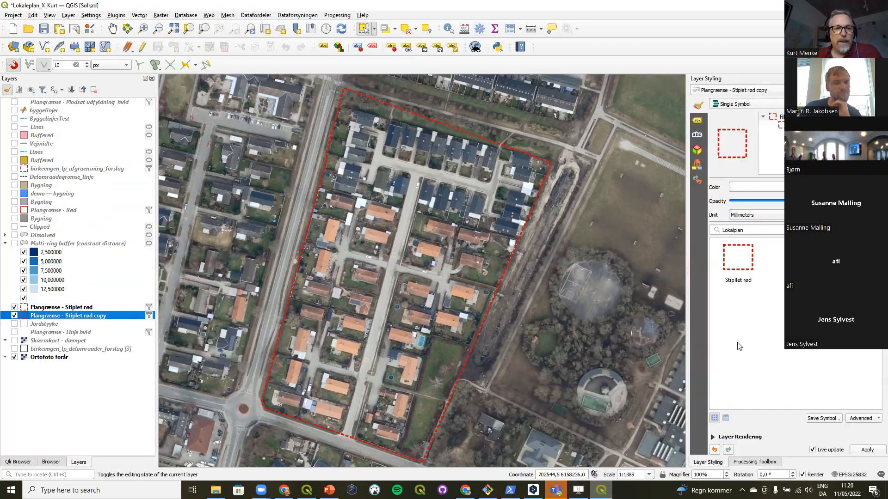
left_click(747, 104)
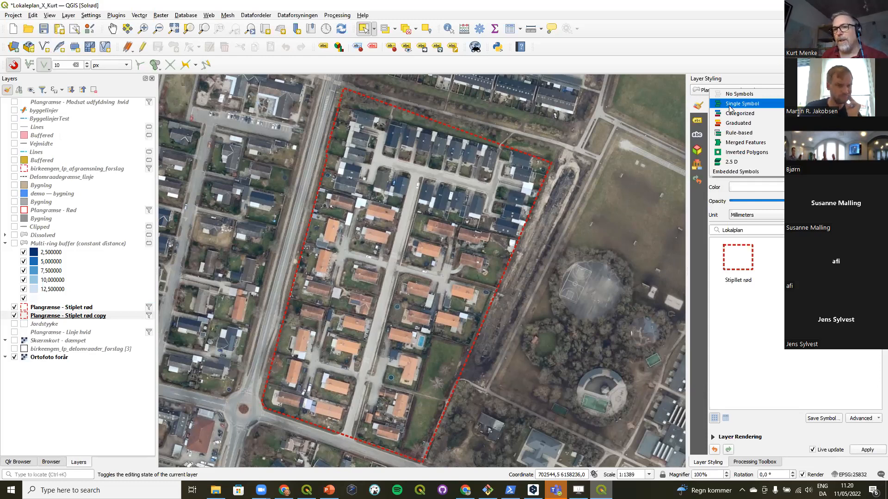
left_click(727, 153)
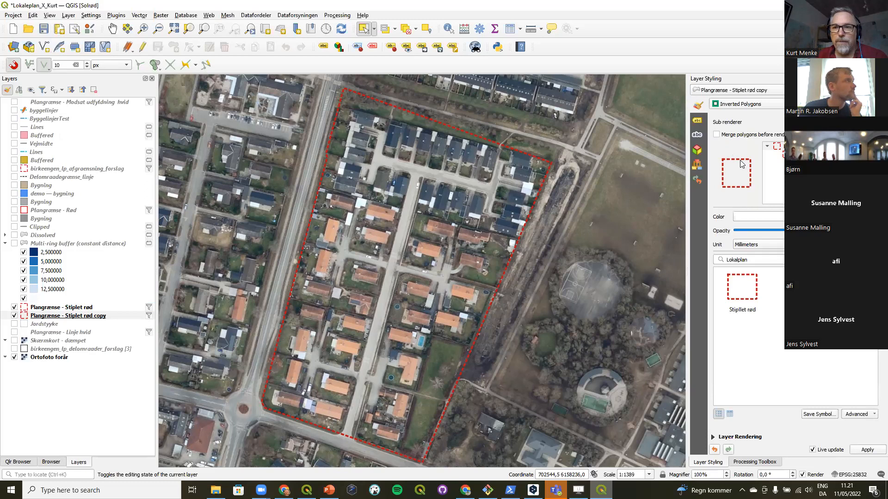
left_click(794, 155)
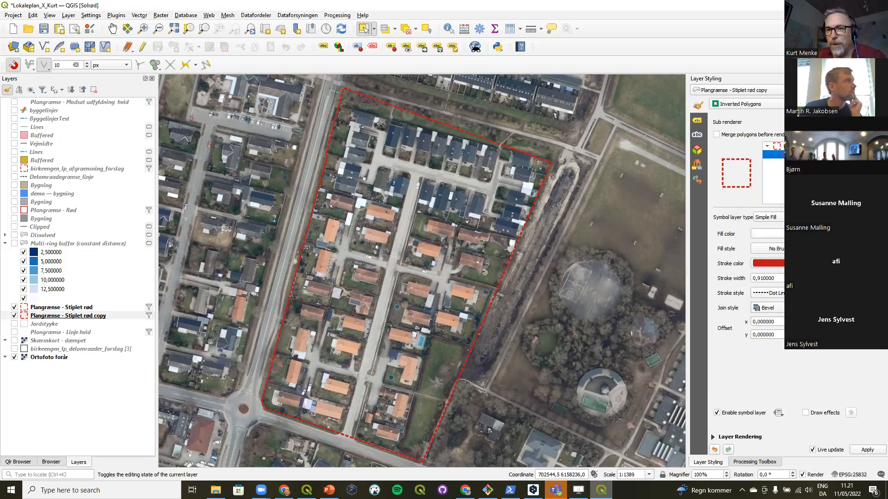
left_click(803, 248)
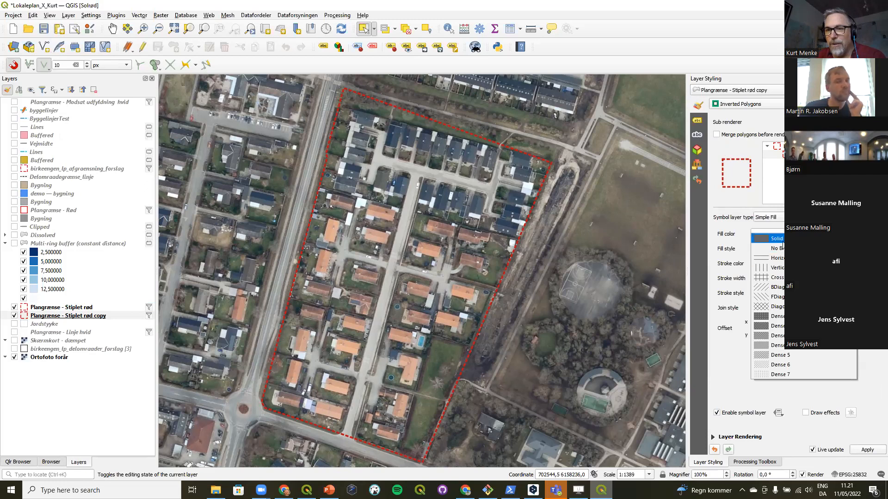
left_click(804, 238)
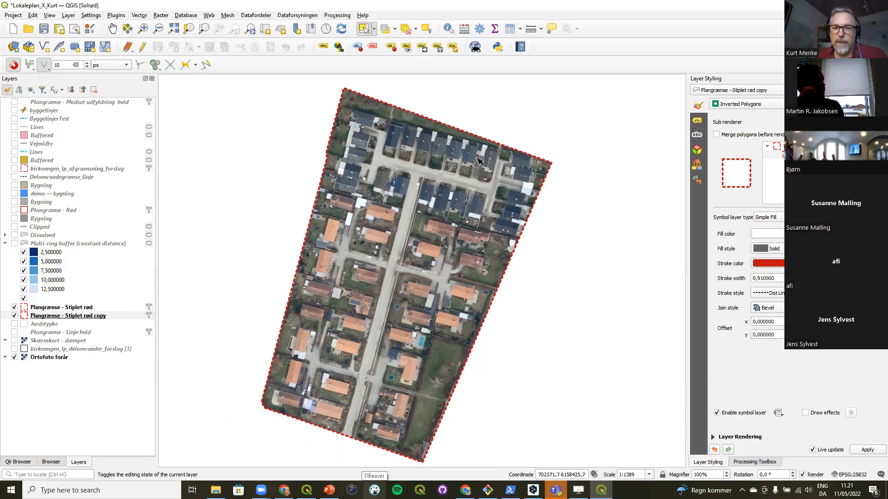
Step: Change the inverted polygon's symbol layer type to Shapeburst Fill and set the first gradient color to gray
left_click(800, 155)
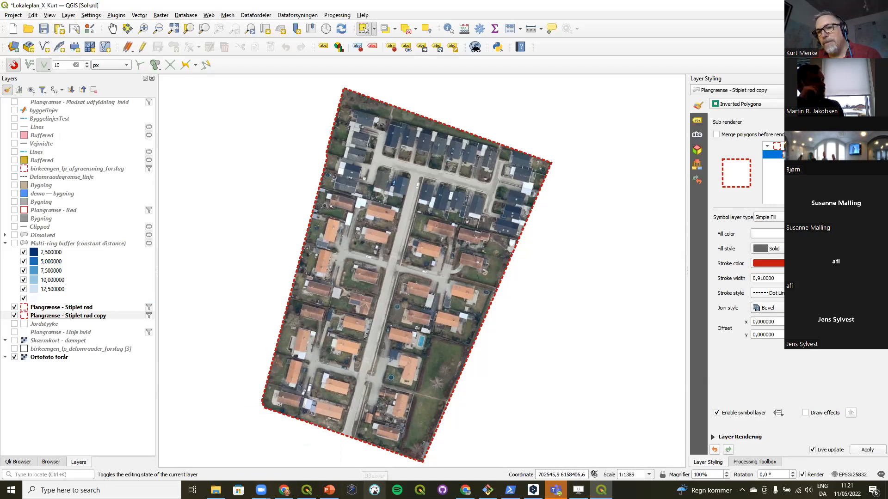
left_click(773, 218)
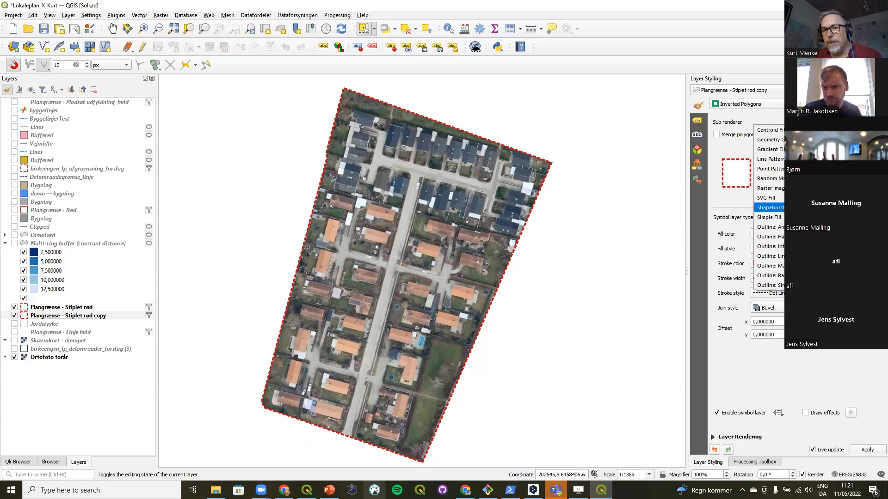
left_click(771, 208)
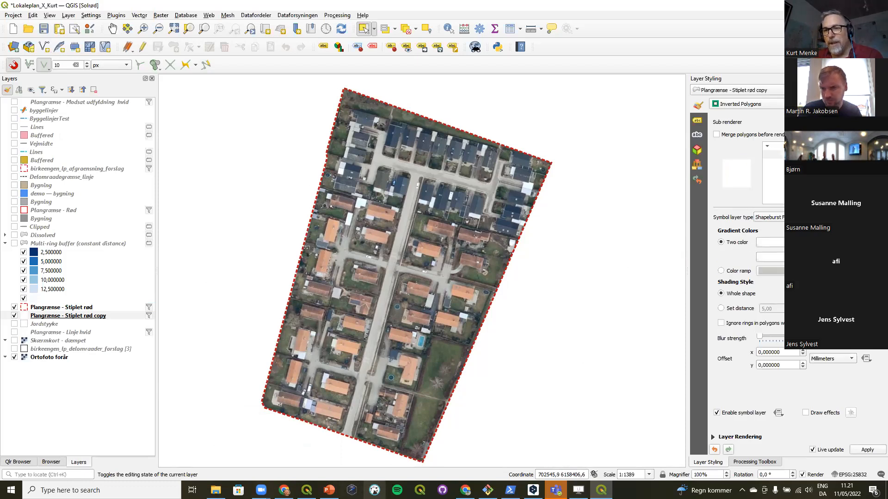
left_click(852, 243)
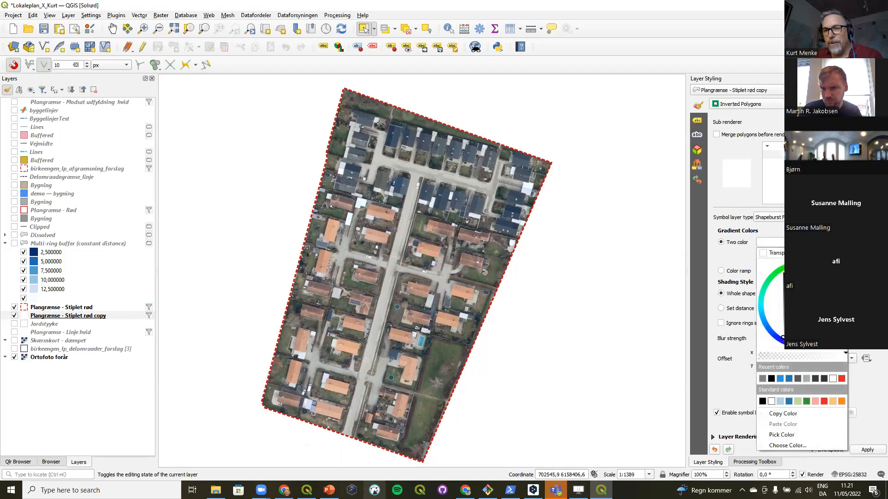
left_click(760, 380)
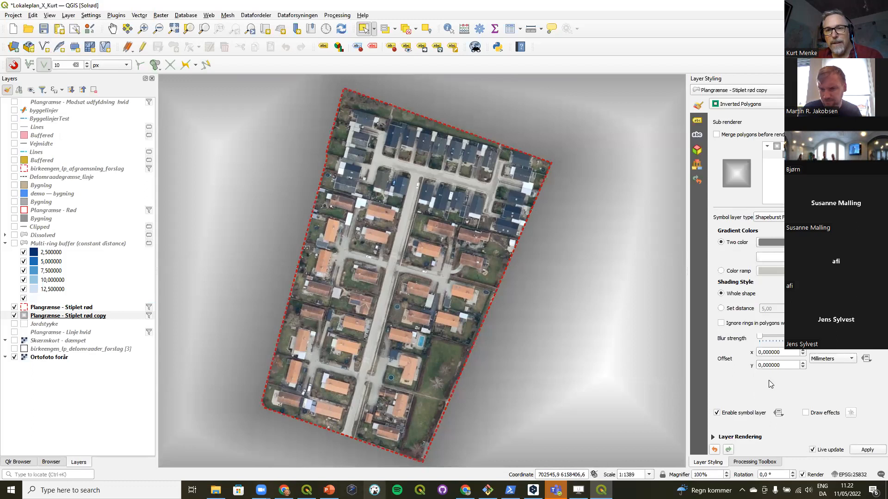
Step: Limit the shapeburst shading to a set distance of 2,00
left_click(737, 310)
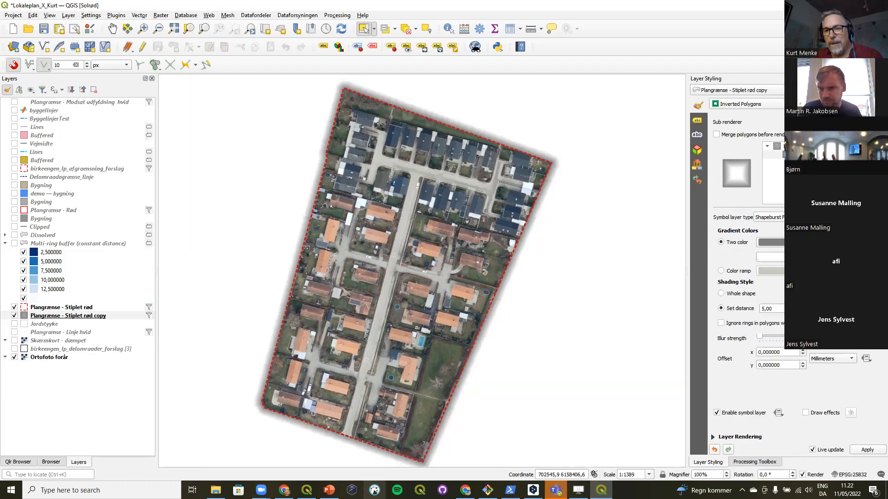
left_click(803, 311)
left_click(802, 311)
left_click(803, 311)
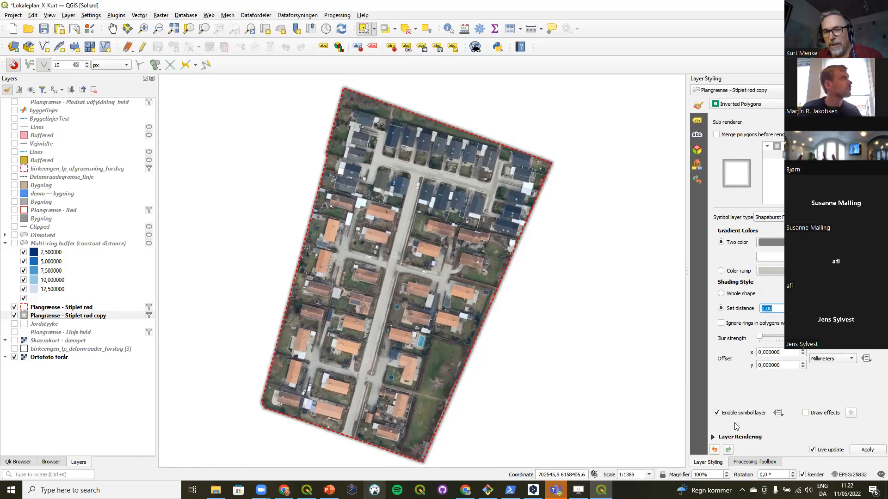
Step: Set the opacity of the Plangrænse - Stiplet rød copy layer to 70,0 % in its layer rendering settings
left_click(736, 438)
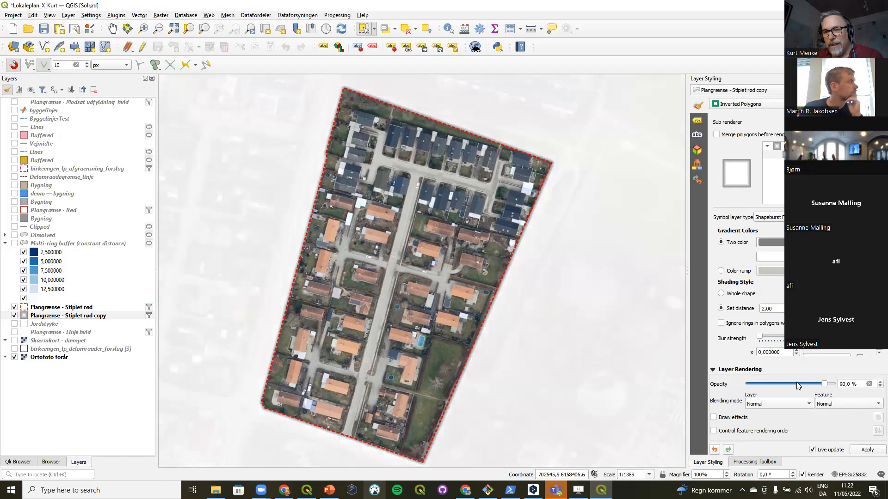
left_click(798, 384)
left_click(797, 385)
left_click(798, 384)
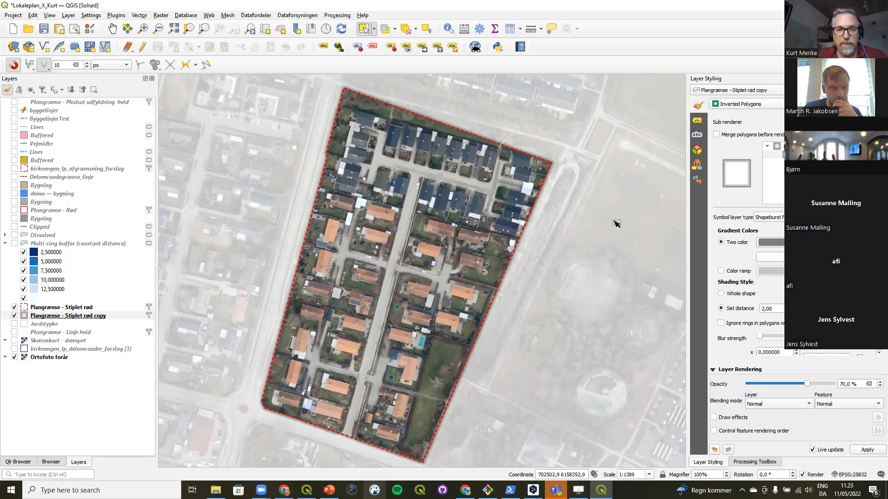
Step: Switch to the PowerPoint course presentation to read the Opgaver 6 - Forside (billed) Kort slide
mouse_move(329, 490)
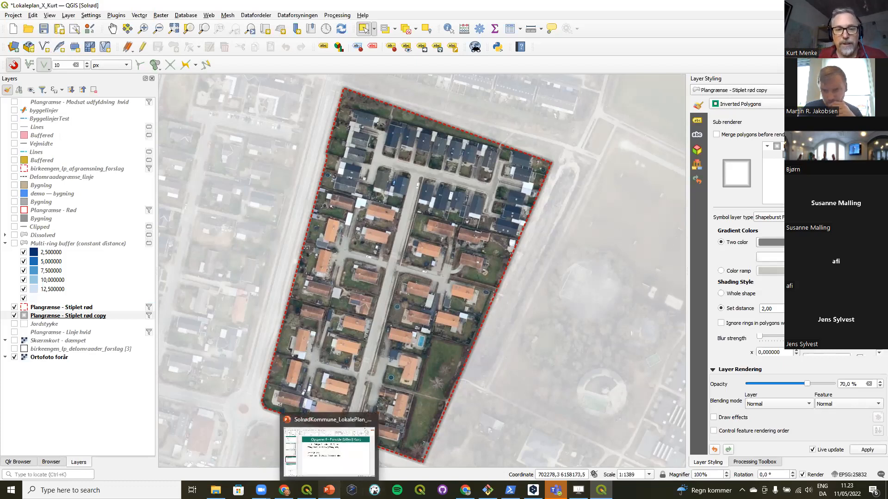
left_click(329, 447)
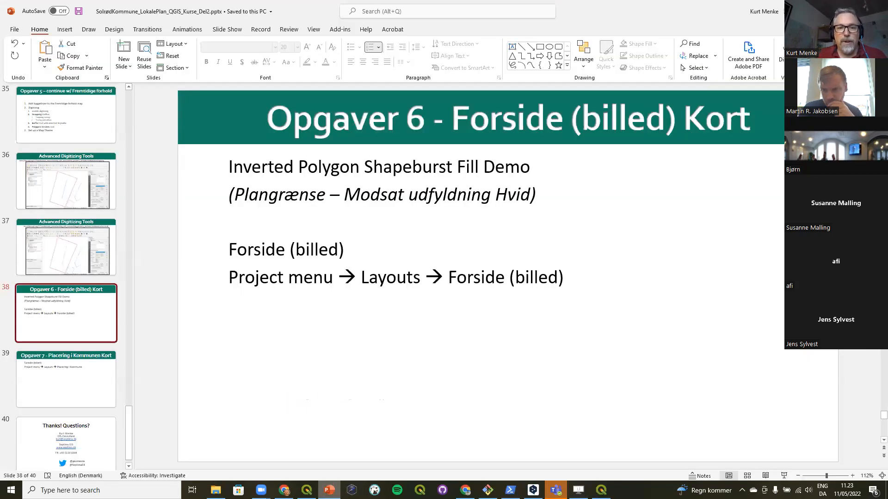
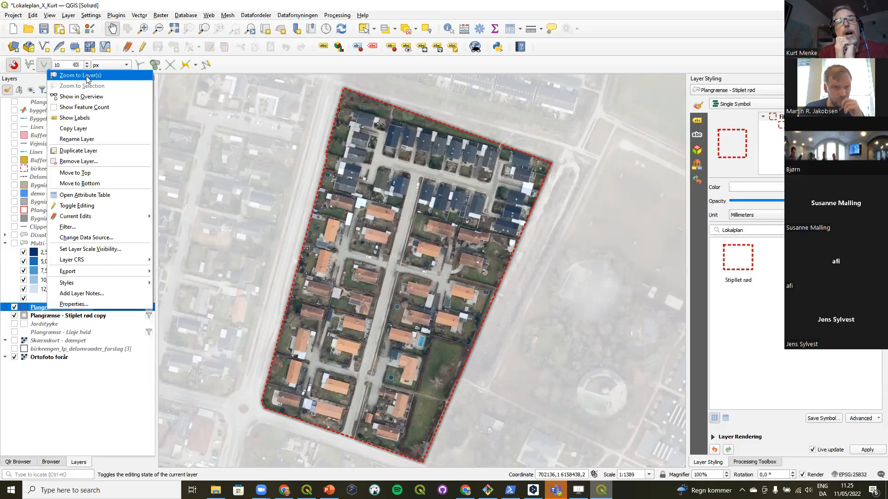
Step: Zoom to the Plangrænse - Stiplet rød layer and save the current layer visibility as a new map theme named Forside
left_click(87, 77)
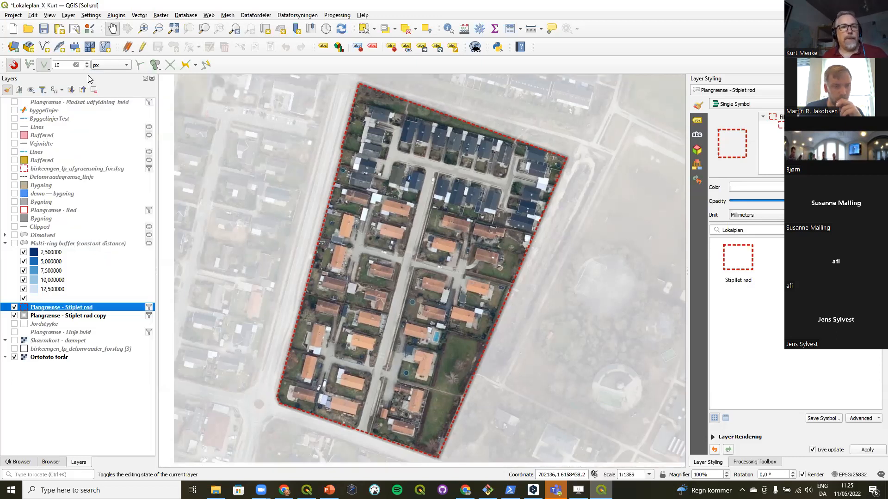
left_click(32, 90)
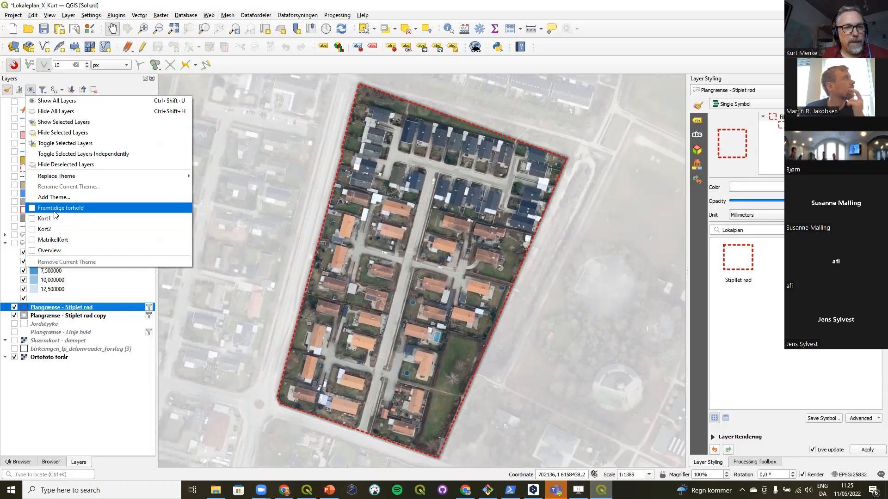
left_click(58, 197)
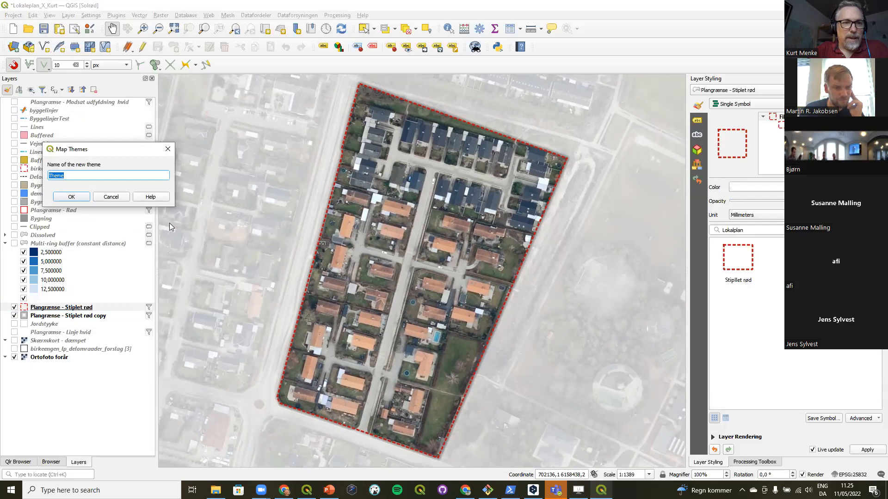
type("Fo")
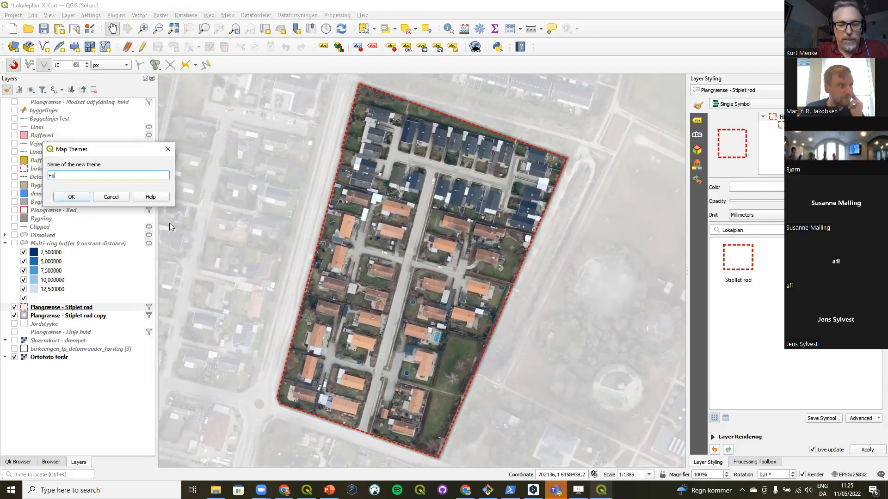
type("rside")
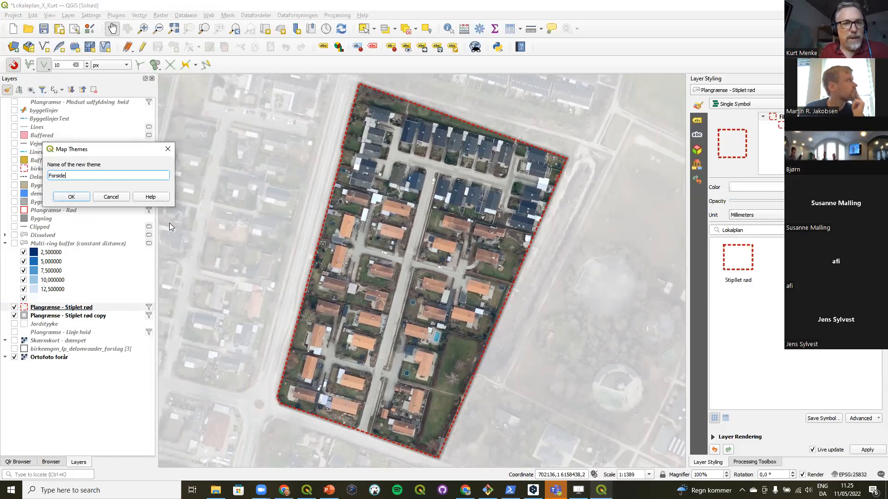
left_click(73, 197)
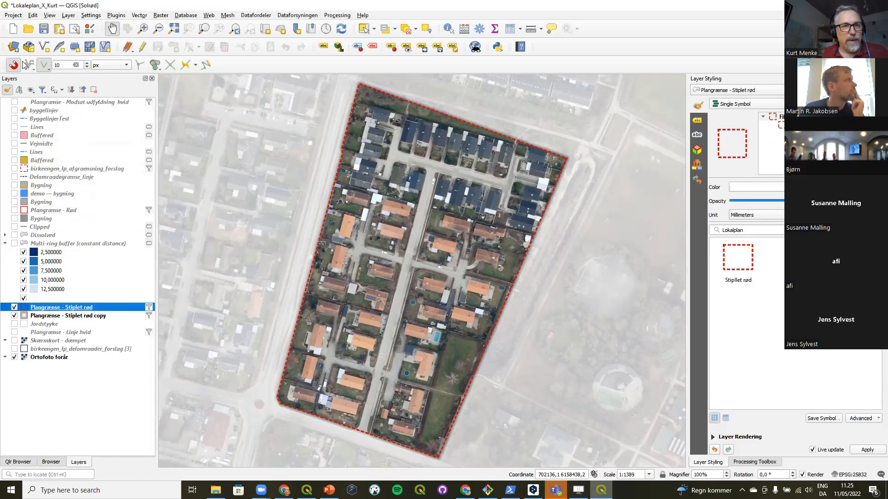
Step: Open the Matrikel Kort print layout, view its full page, and return to the main map window
left_click(13, 15)
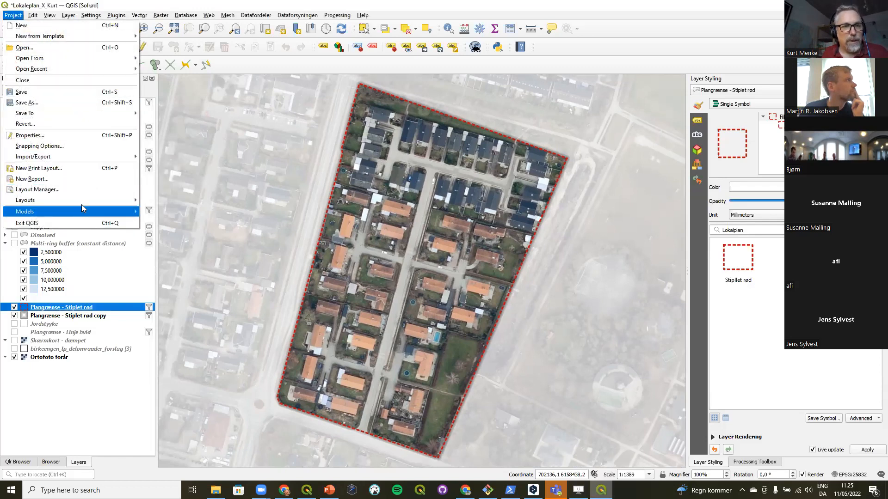
mouse_move(83, 202)
left_click(160, 205)
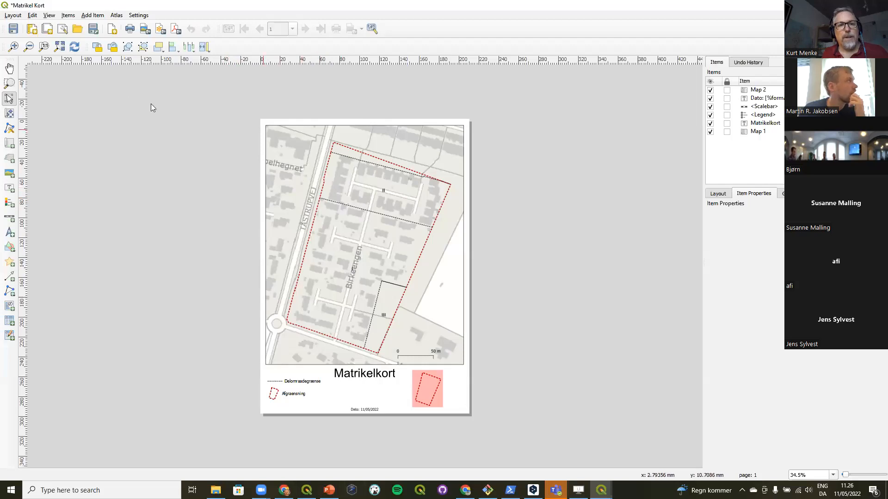
left_click(60, 47)
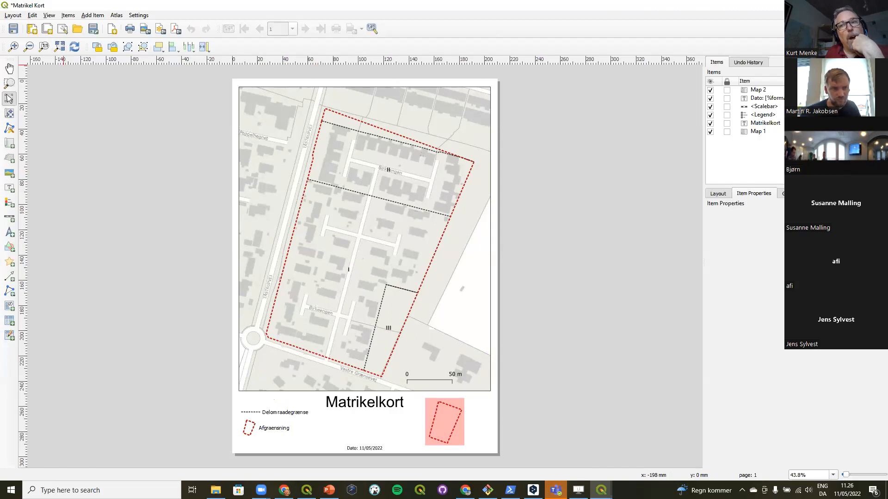
left_click(834, 5)
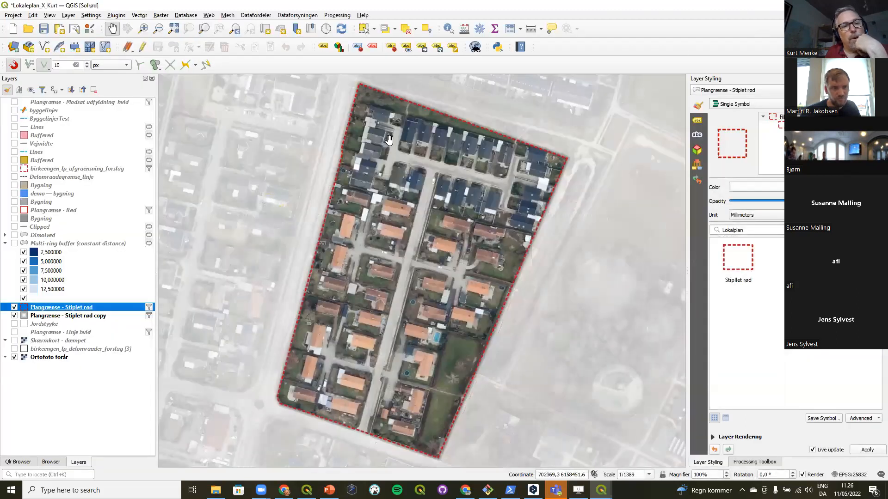
Step: Open the provider feature filter of the Plangrænse - Stiplet rød layer in the Query Builder and select the planid field
right_click(54, 309)
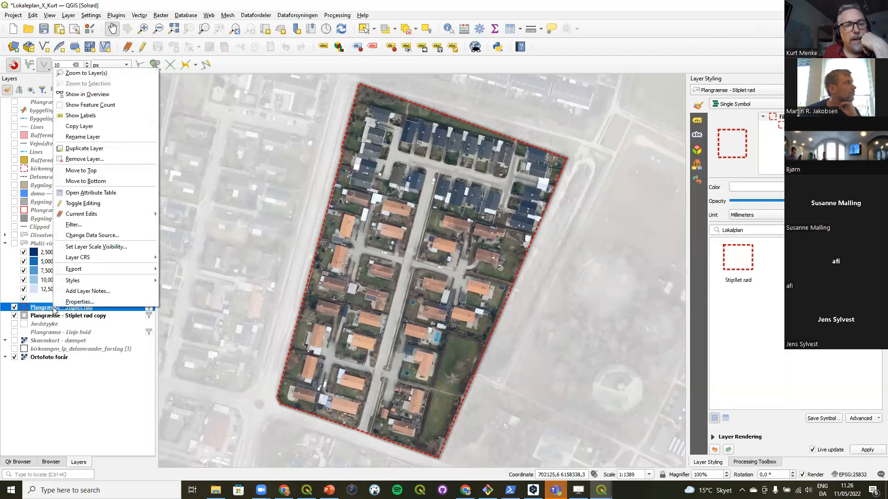
left_click(82, 302)
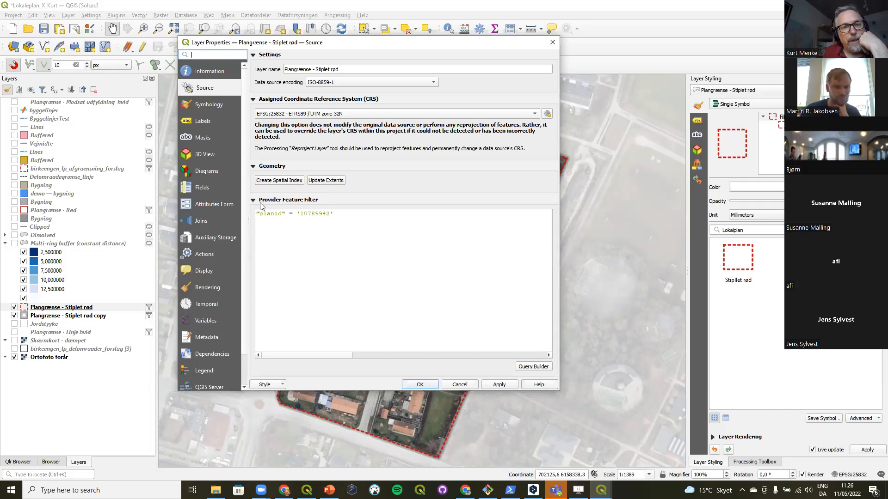
left_click(530, 368)
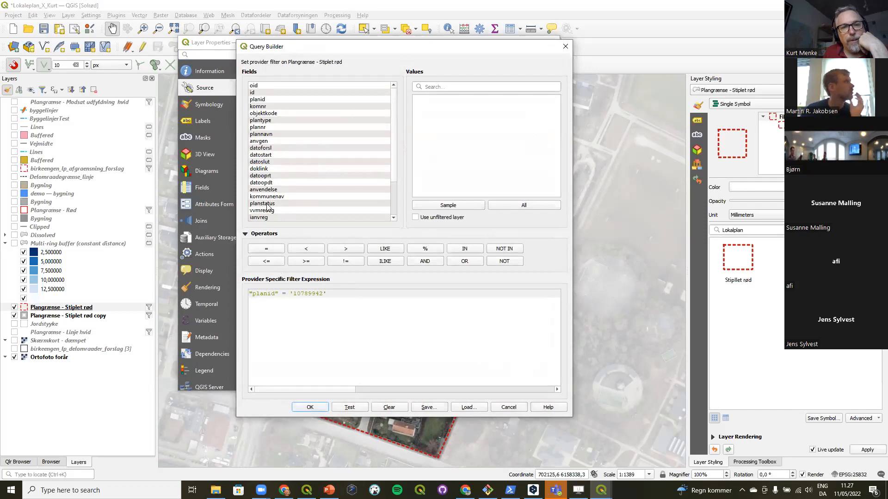
left_click(261, 101)
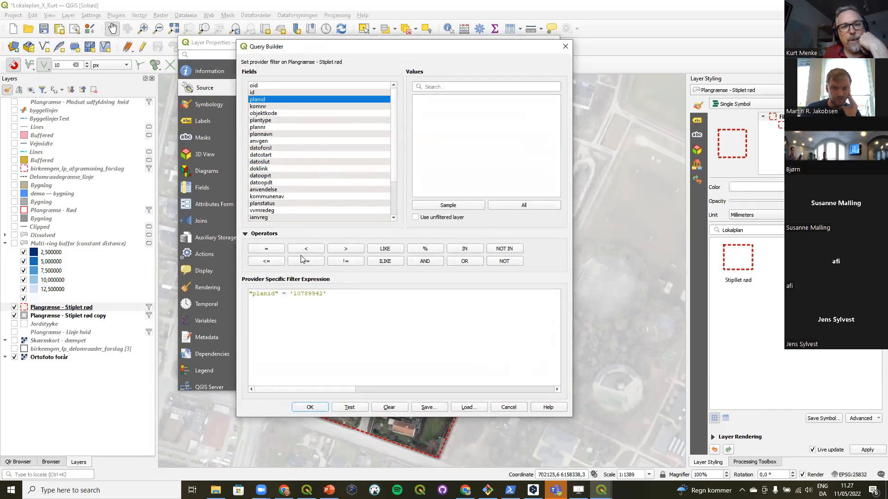
left_click_drag(356, 301, 216, 282)
key("Delete")
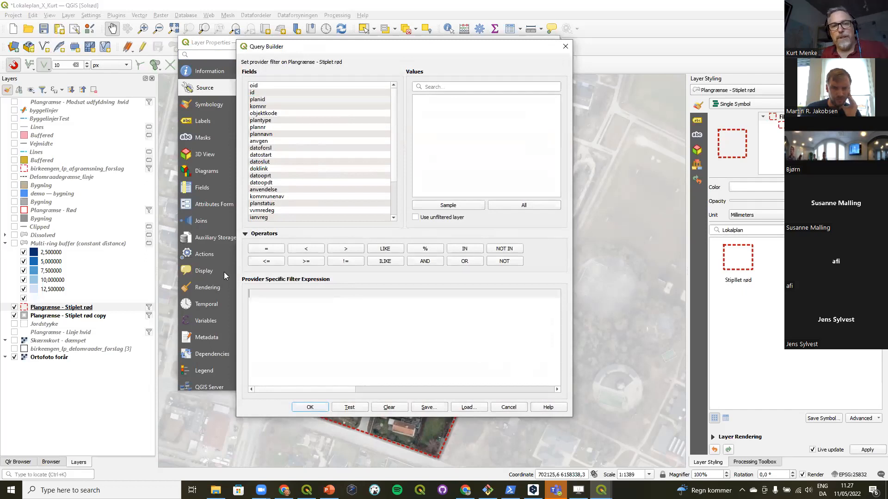
double_click(262, 100)
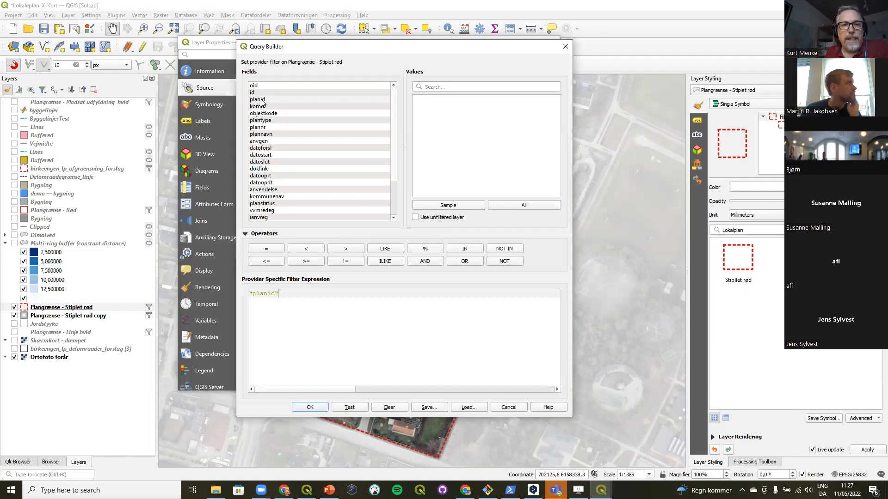
left_click(267, 250)
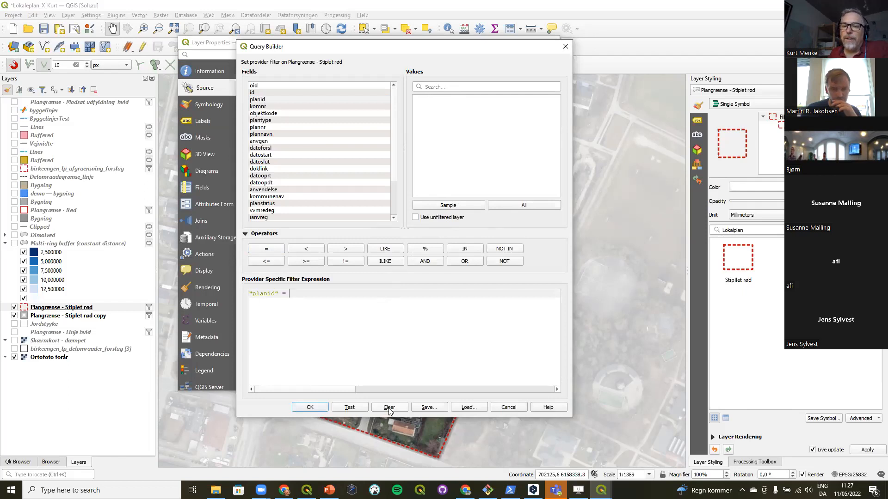
key("ctrl+a")
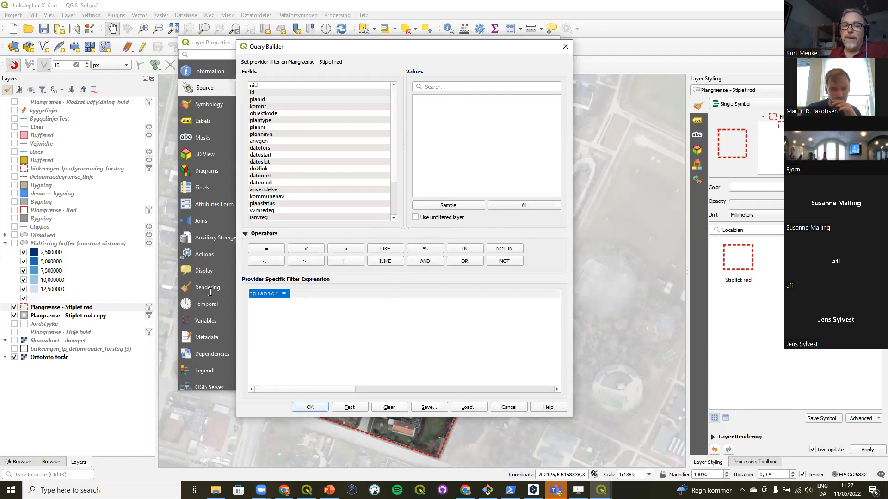
Step: Clear the filter expression and rebuild it as "planid" = '10789942', searching all the field's values for 107 to pick the value
left_click(389, 409)
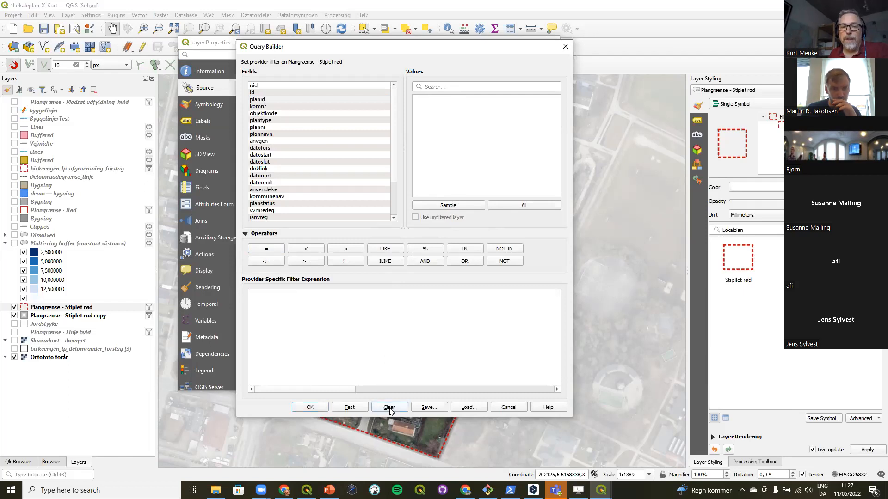
left_click(263, 101)
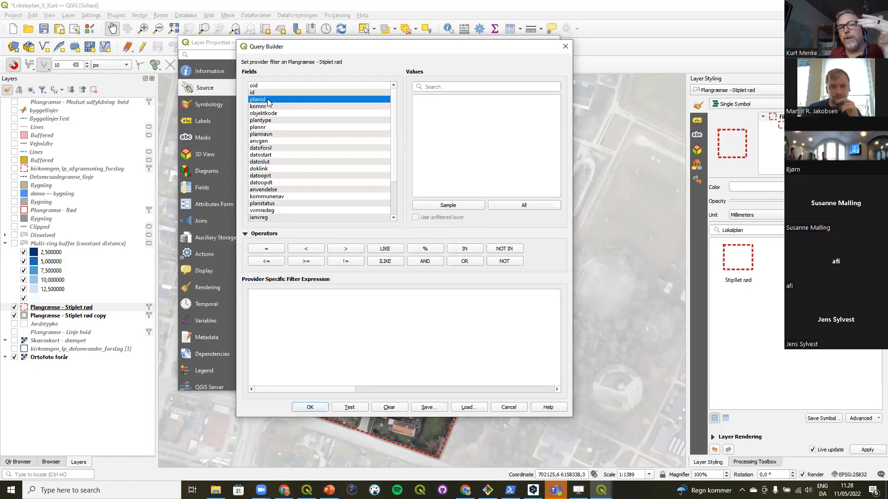
double_click(268, 100)
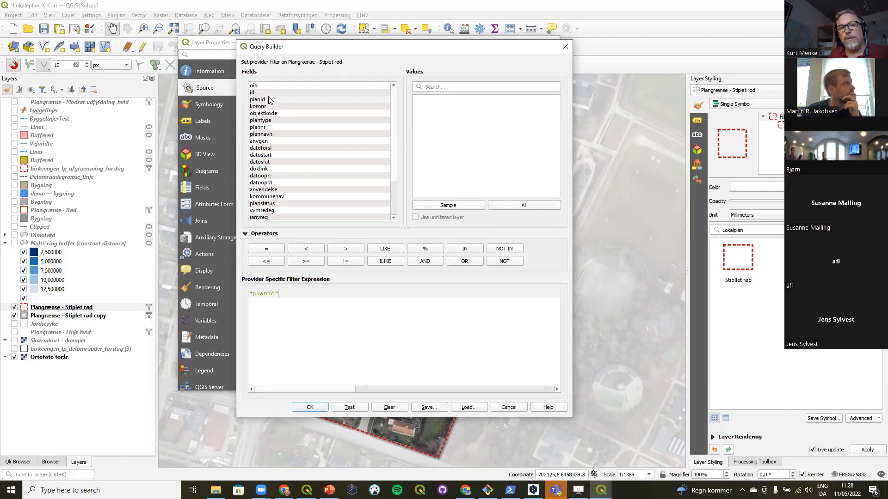
left_click(268, 252)
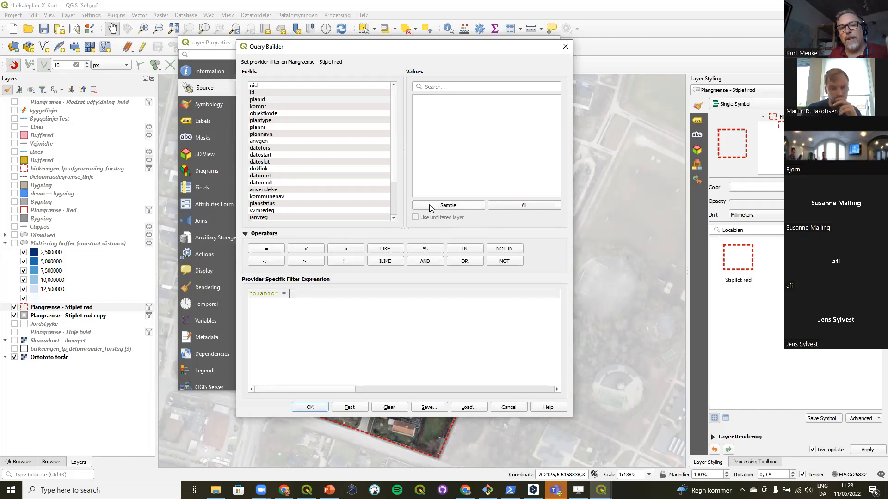
left_click(504, 205)
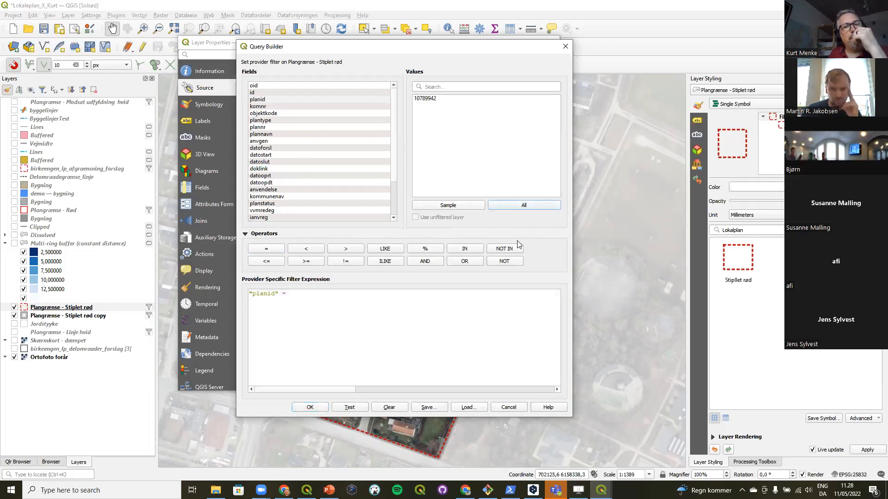
left_click(450, 87)
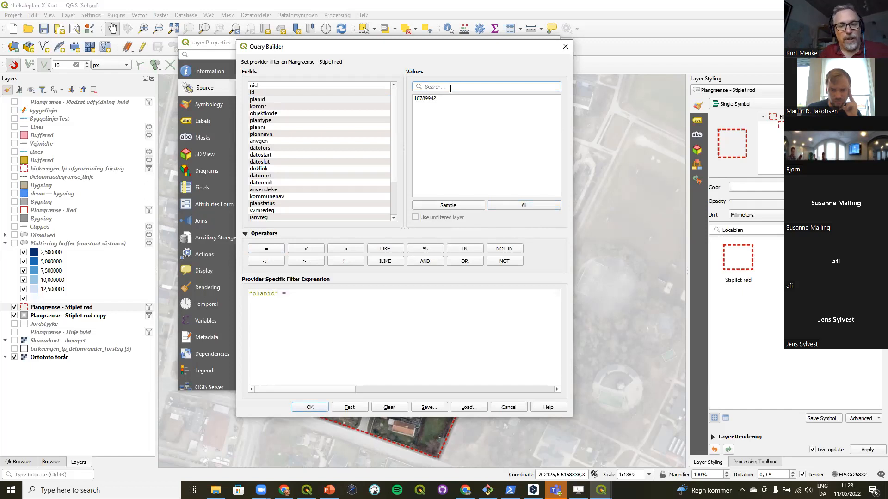
type("107")
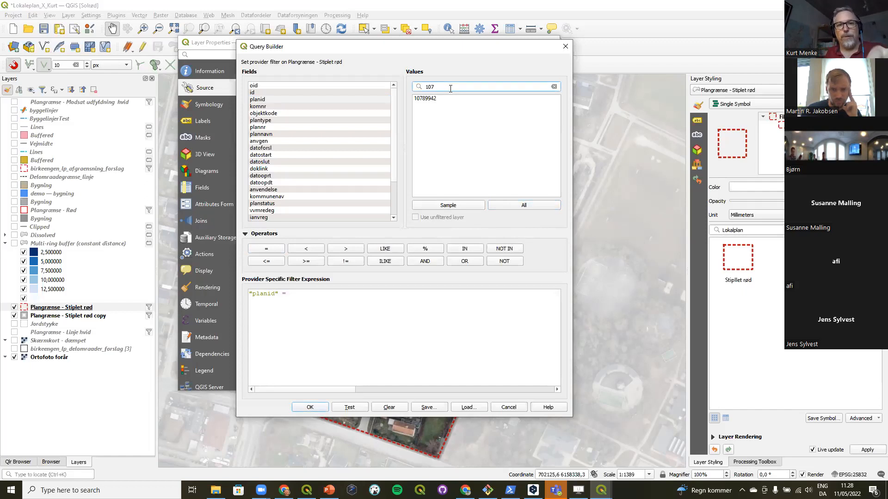
double_click(426, 99)
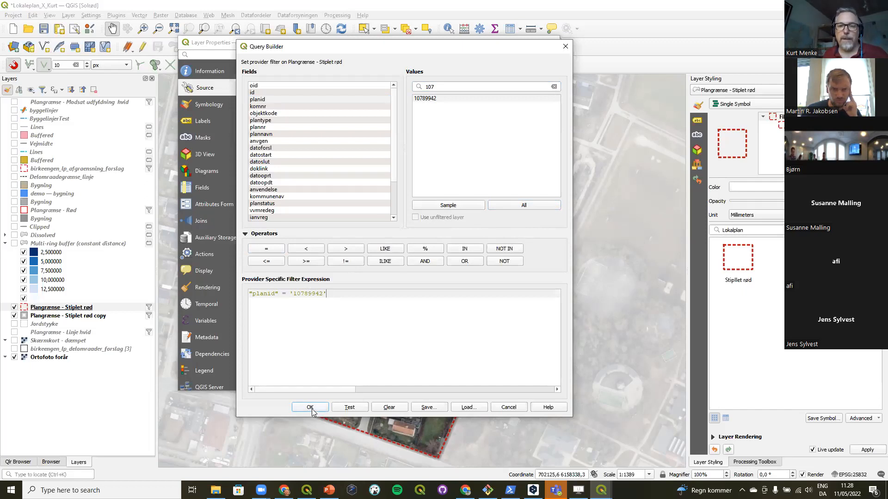
Step: Test the planid filter and apply it to the Plangrænse - Stiplet rød layer
left_click(355, 410)
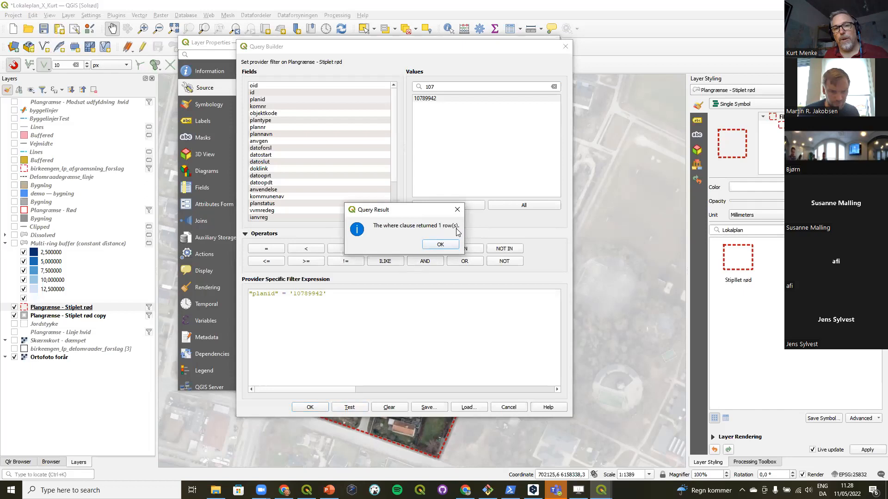
left_click(440, 245)
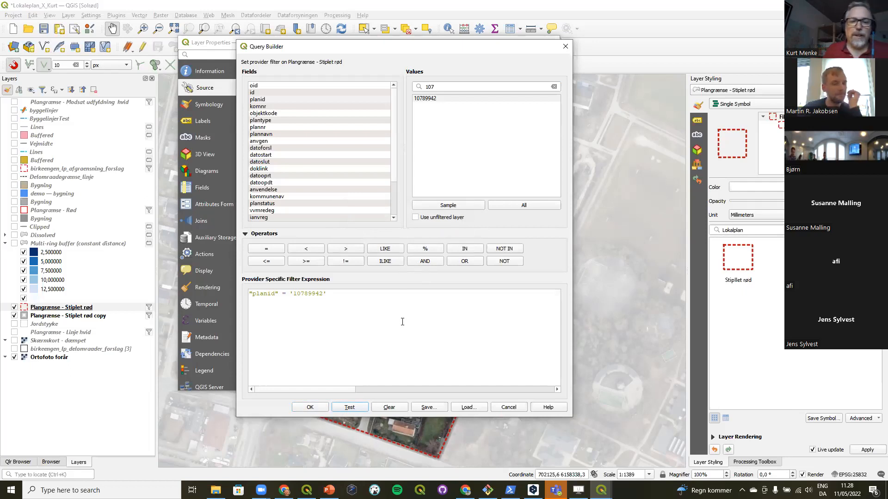
left_click(310, 407)
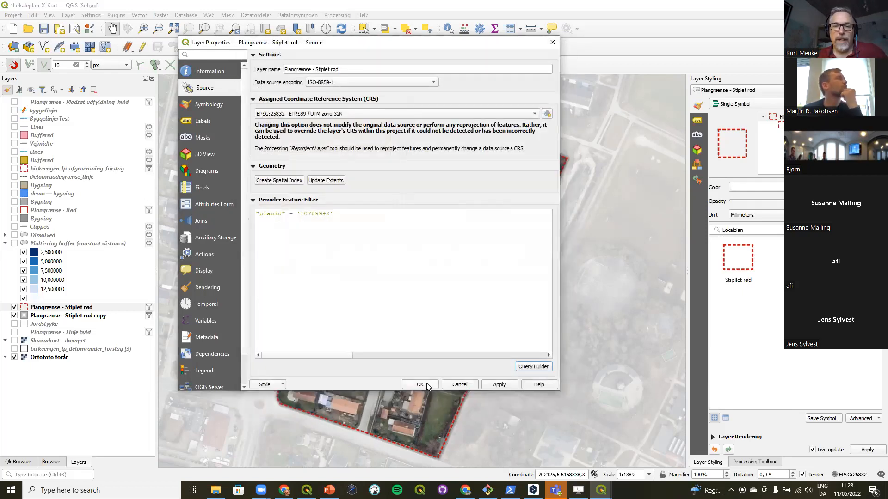
left_click(420, 385)
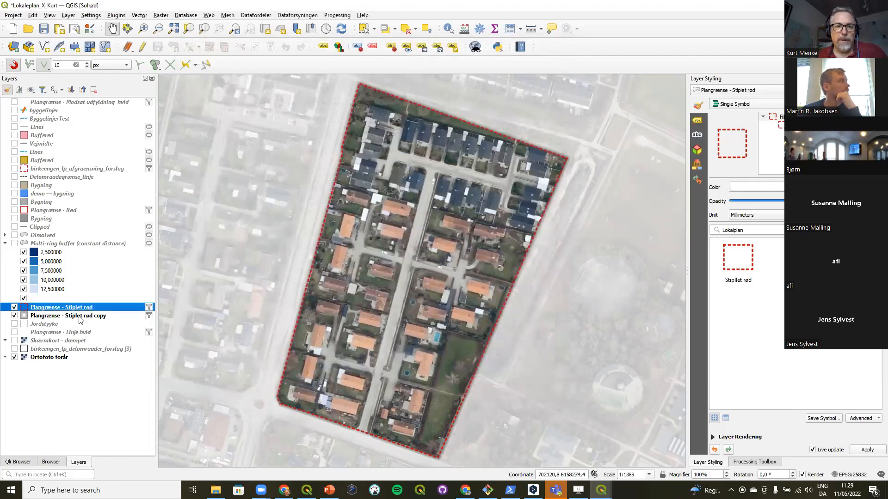
Step: Zoom the map to the Plangrænse - Stiplet rød layer and select the main map, Map 1, in the Matrikel Kort print layout
right_click(64, 309)
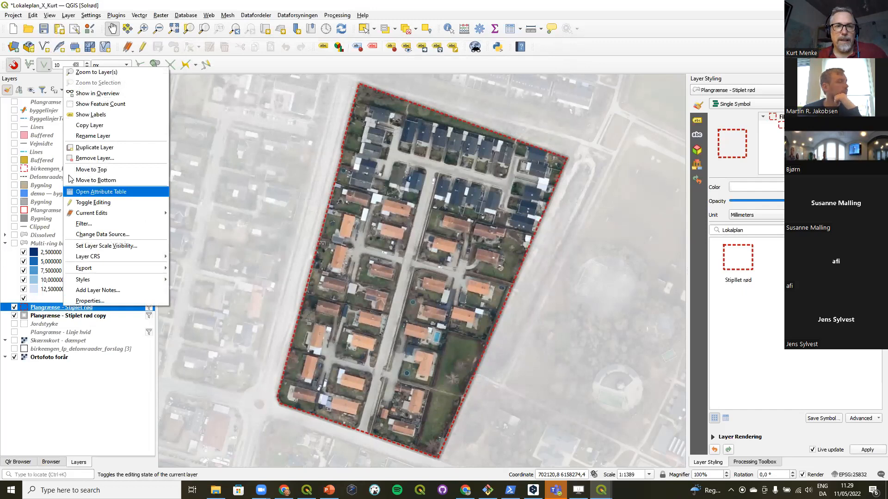
left_click(77, 73)
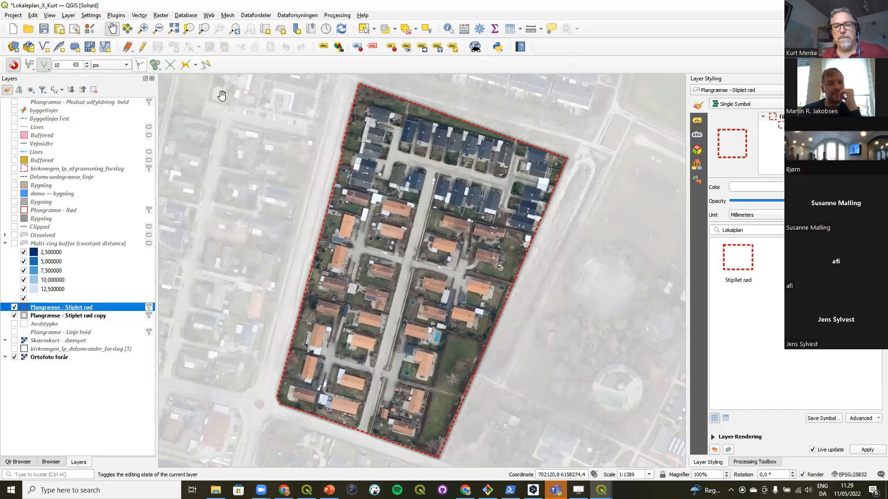
mouse_move(600, 490)
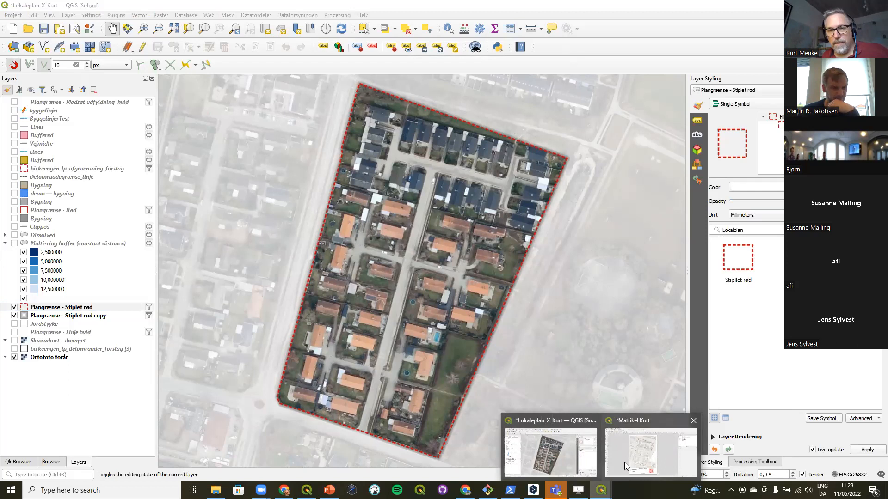
left_click(635, 450)
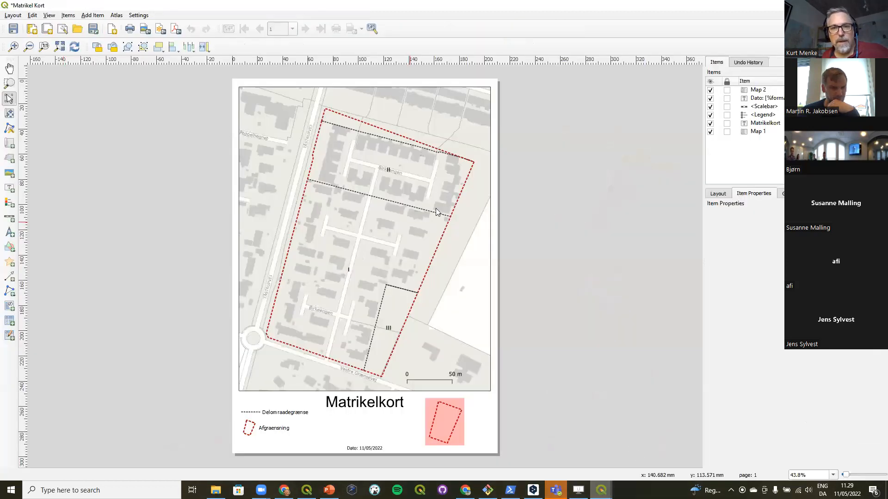
left_click(336, 206)
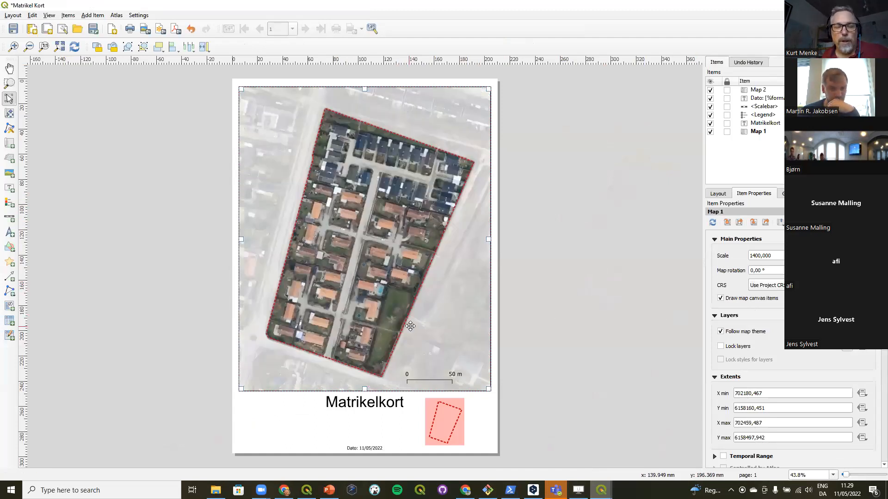
Step: Shift Map 1's content away from the plan area, set its extent to match the main canvas, and return to the project window
left_click(10, 113)
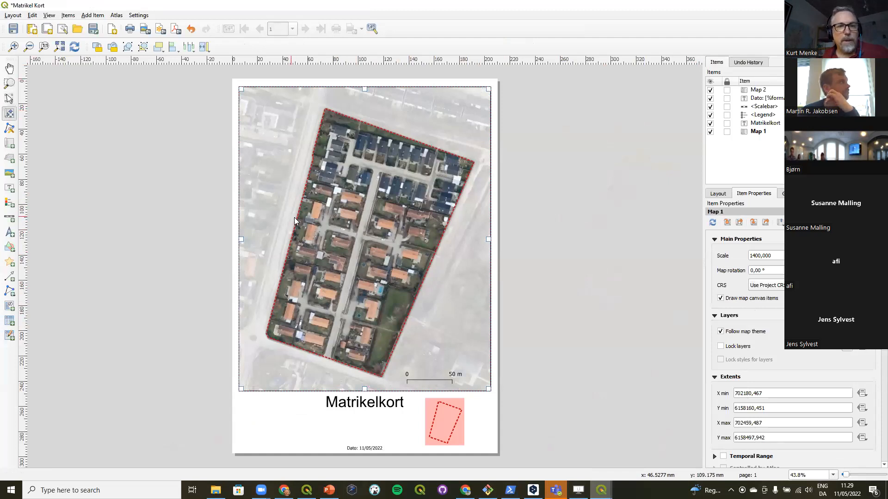
left_click_drag(277, 220, 406, 260)
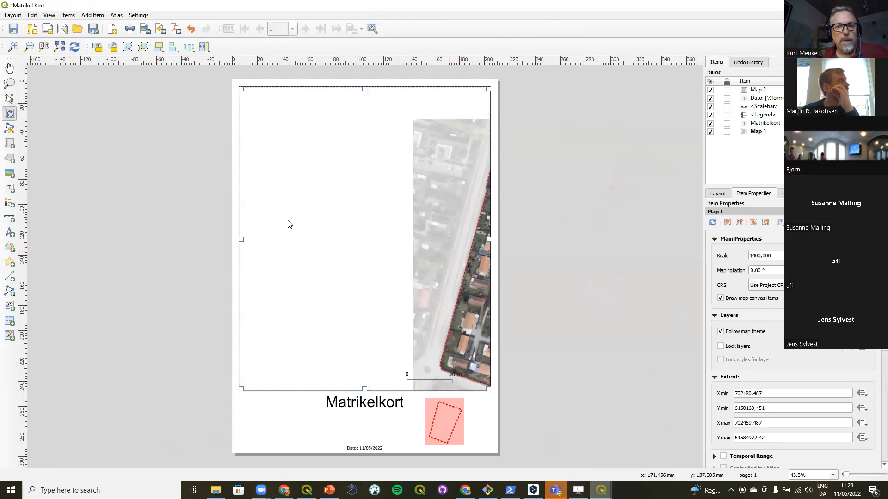
left_click_drag(288, 224, 391, 248)
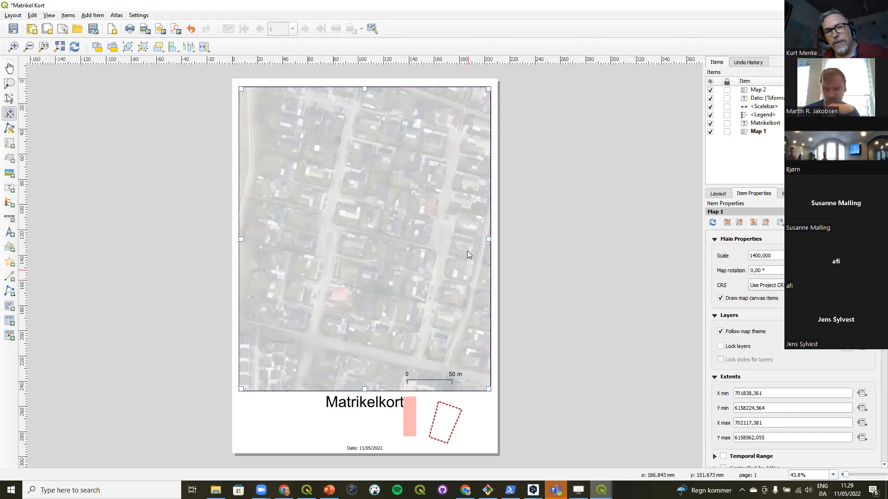
left_click(727, 223)
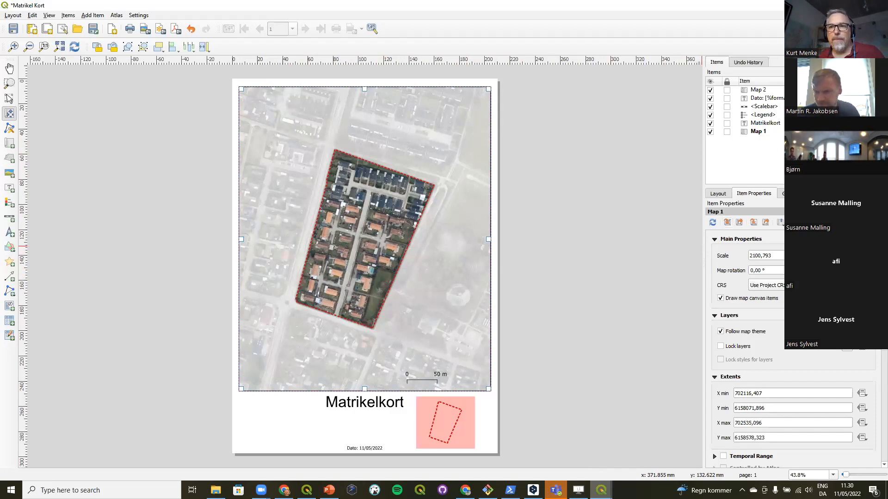
left_click(835, 5)
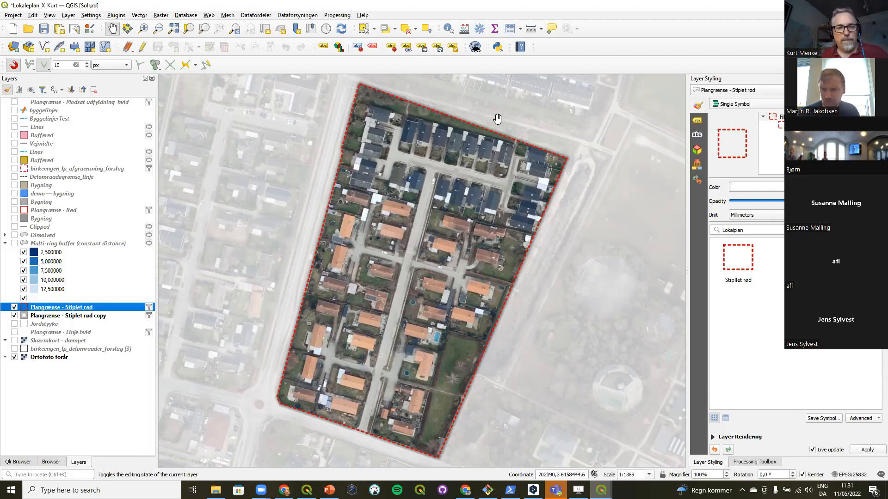
Step: Switch to the PowerPoint course deck and, on slide 39, replace the line "Forside (billed)" with "Placering I kommunen"
left_click(329, 490)
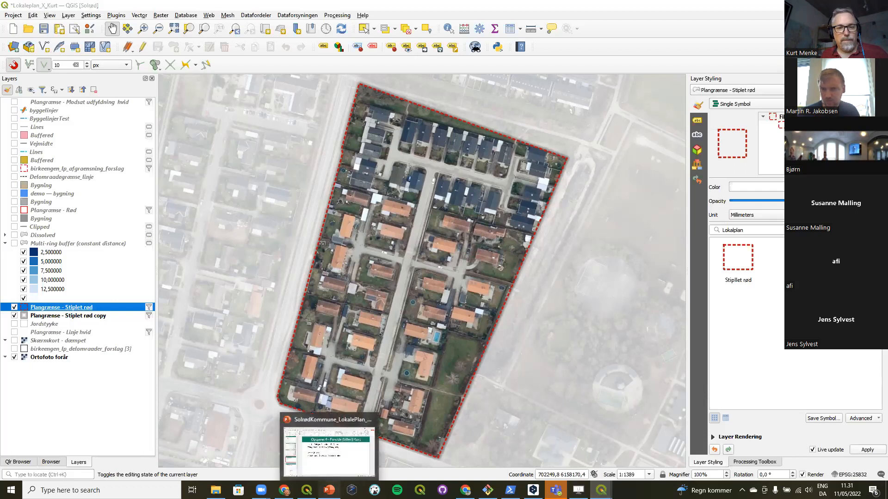
left_click(85, 375)
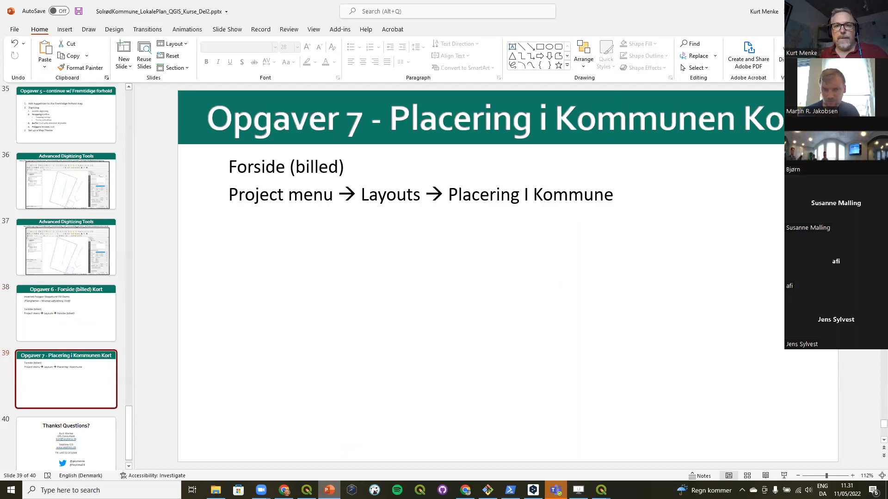
left_click(264, 167)
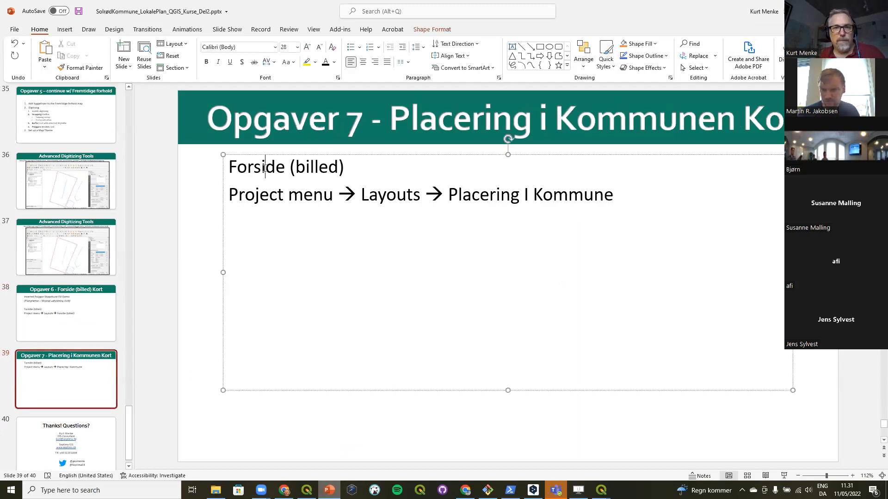
double_click(264, 168)
type("Placeri")
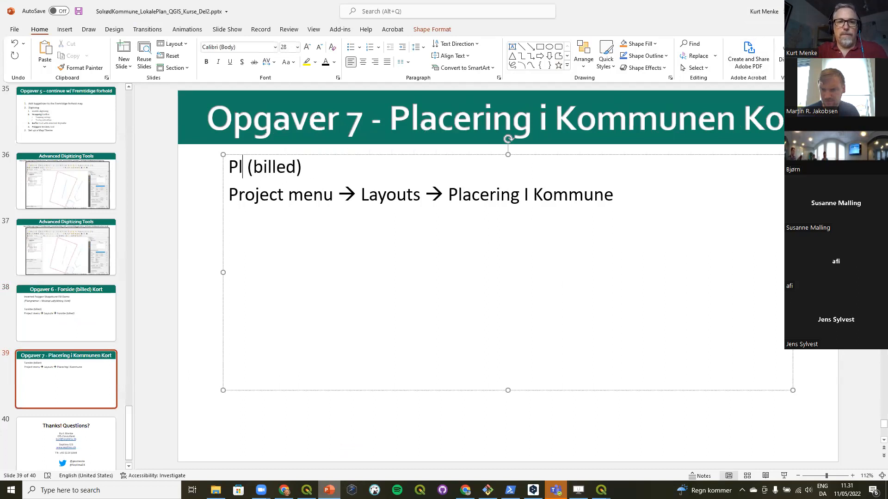
type("ng I ")
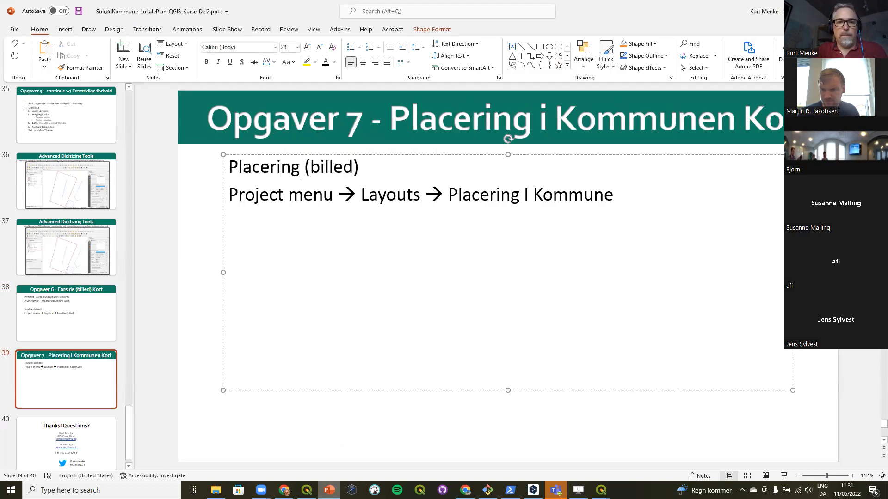
type("kommunen")
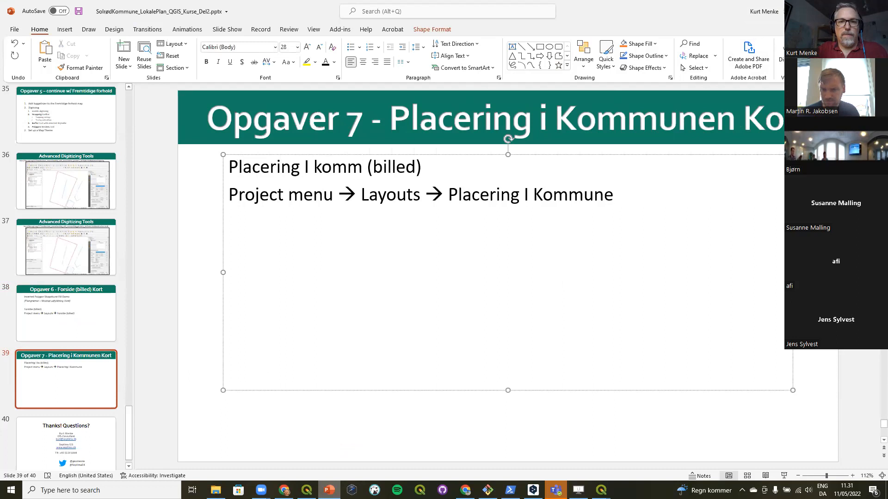
key("Delete")
key("Delete")
key("Delete")
key("Delete")
key("Delete")
key("Delete")
key("Delete")
key("Delete")
key("Delete")
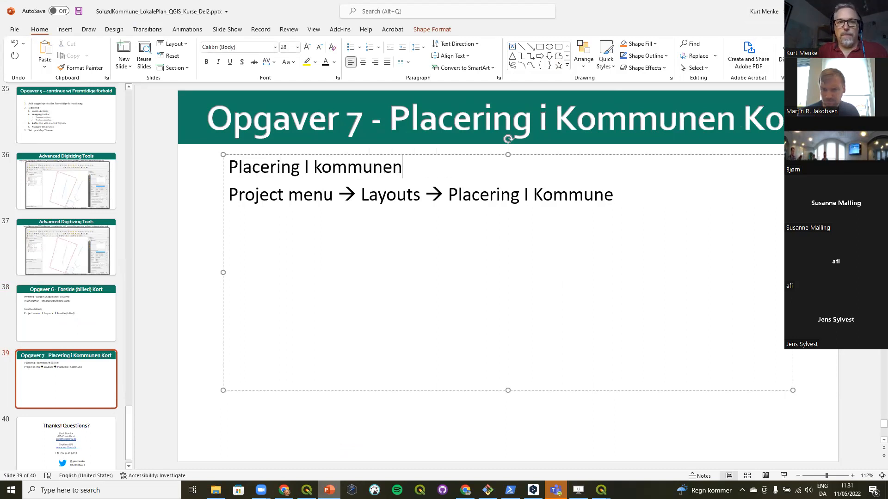
left_click(207, 215)
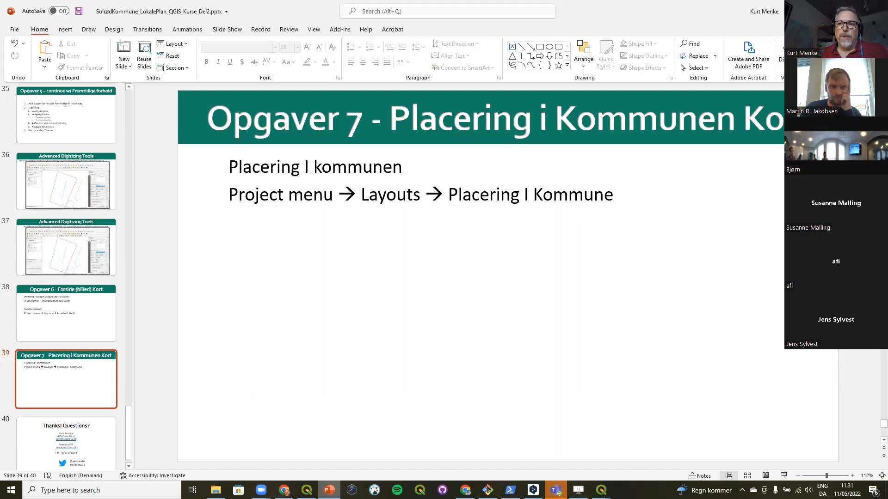
Step: Switch back to the QGIS project and hide the Plangrænse - Stiplet rød layer and its copy
key("alt+Tab")
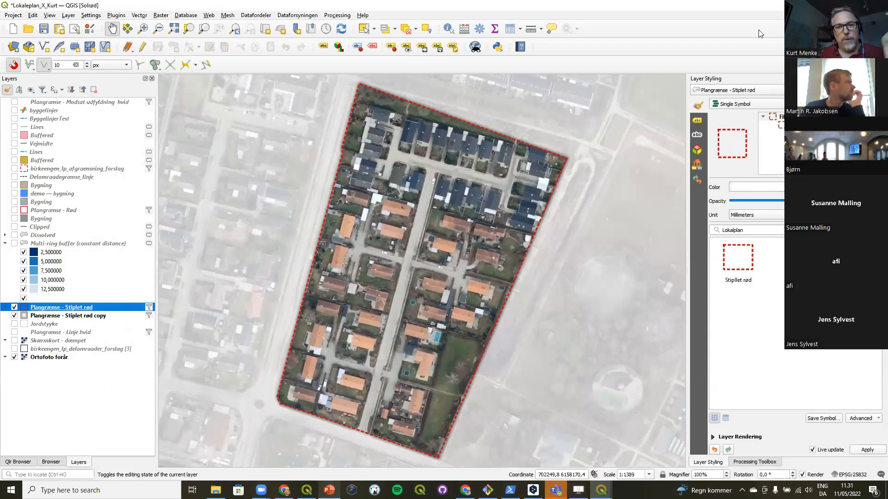
left_click(15, 307)
left_click(15, 316)
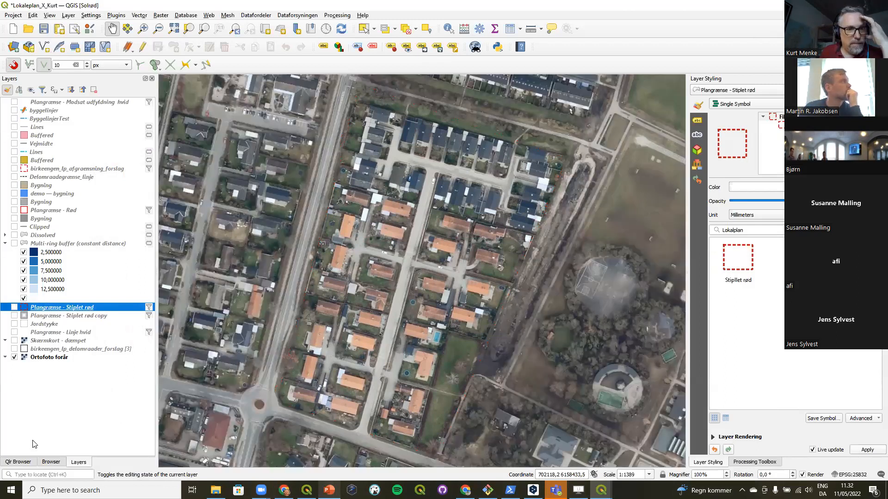
Step: Show the Solrød_kommune_QLR collection and expand its Labels, Bygning and Baggrundskort groups
left_click(17, 462)
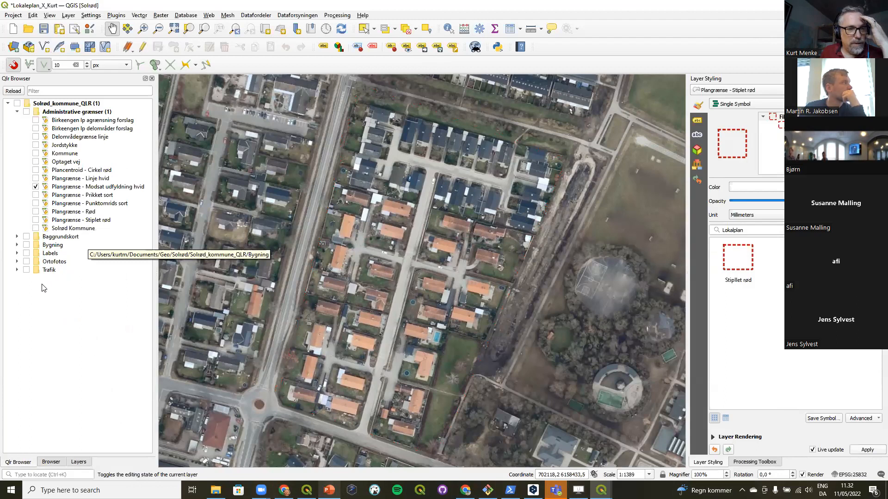
left_click(18, 254)
left_click(17, 246)
left_click(18, 237)
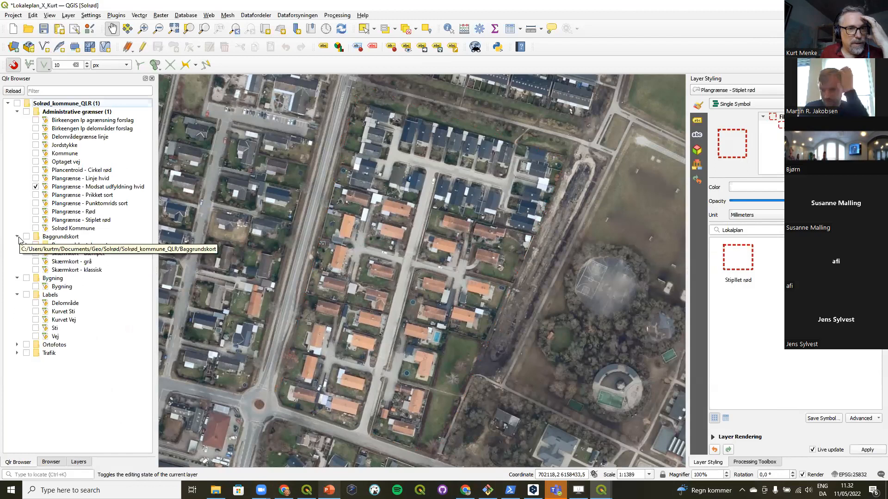
Step: Try out Plangrænse - Punktomrids sort, and replace Plangrænse - Modsat udfyldning hvid with the Plancentroid - Cirkel rød layer
left_click(36, 205)
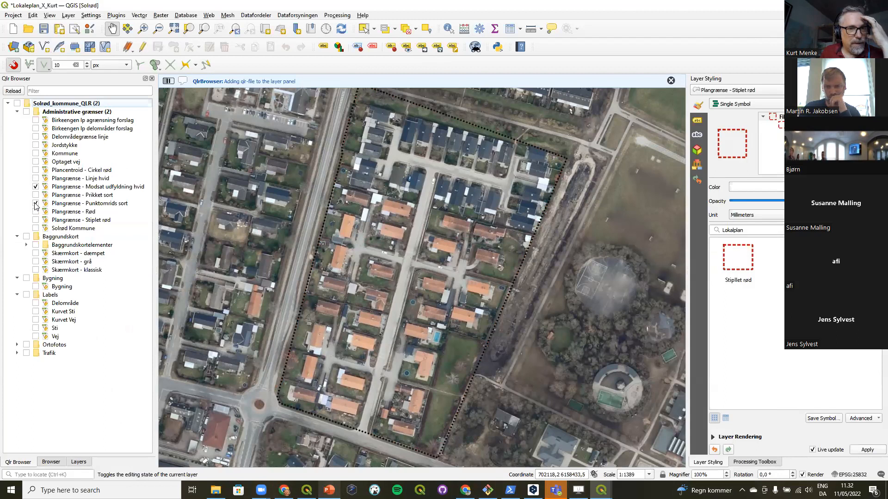
left_click(36, 204)
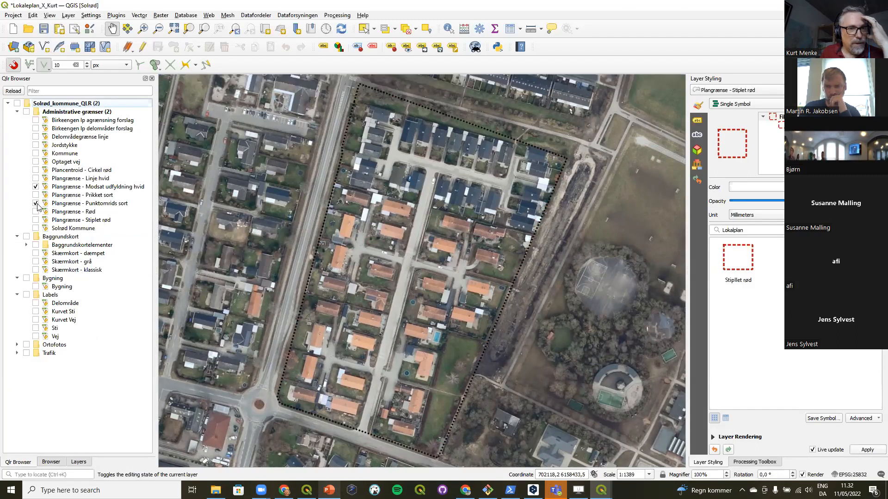
left_click(36, 170)
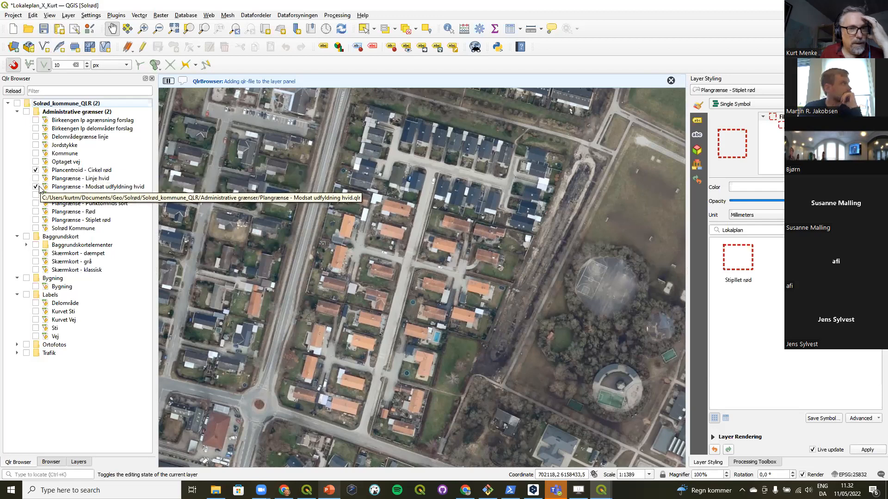
left_click(35, 188)
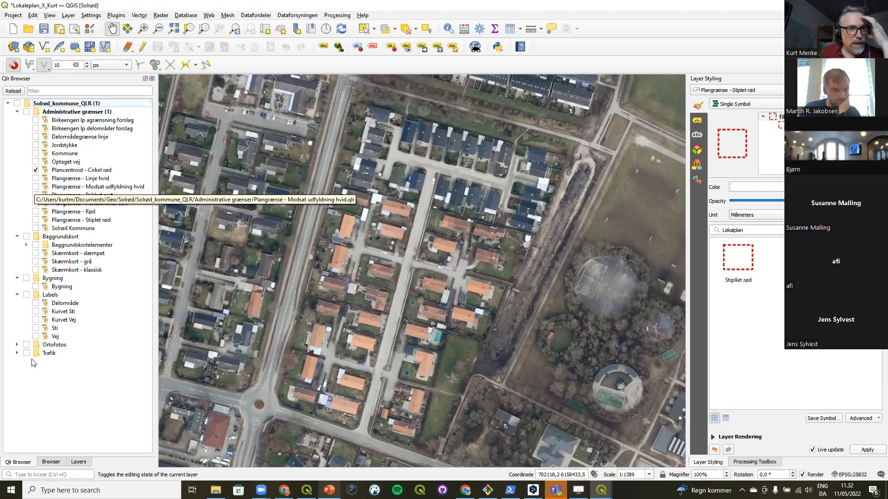
Step: Hide the Ortofoto forår layer and make the Plancentroid - Cirkel rød layer visible on the map
left_click(51, 462)
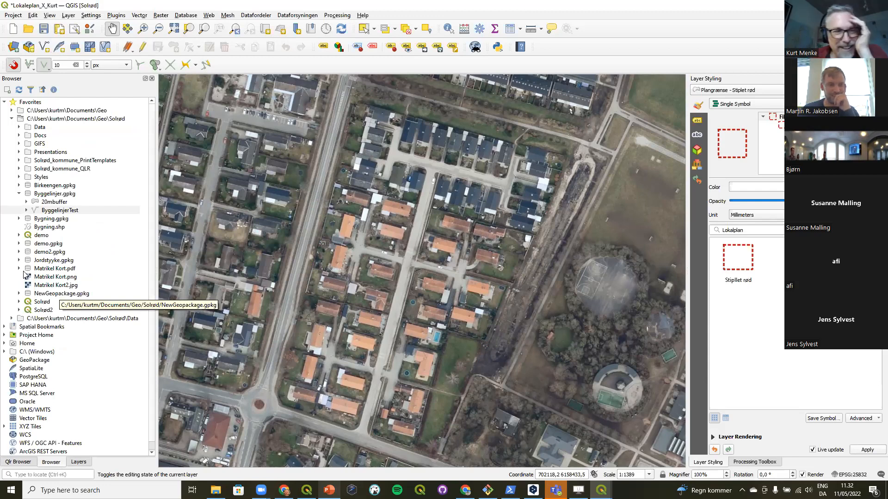
left_click(83, 462)
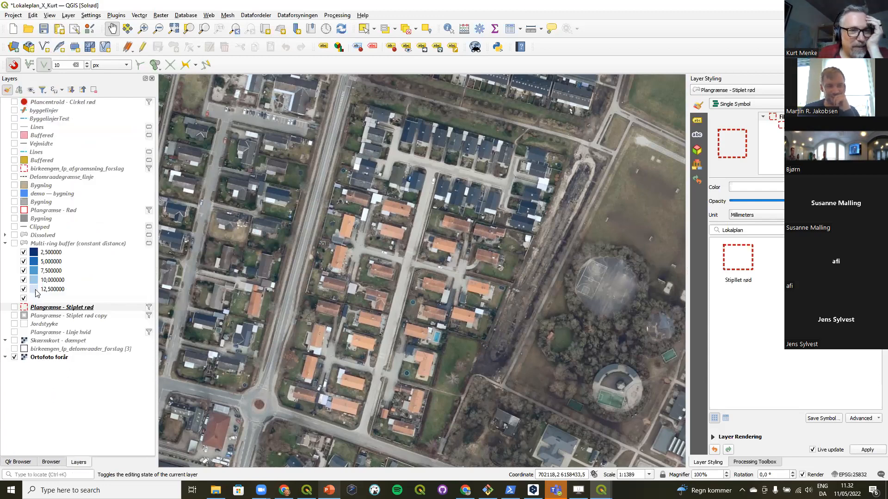
left_click(14, 357)
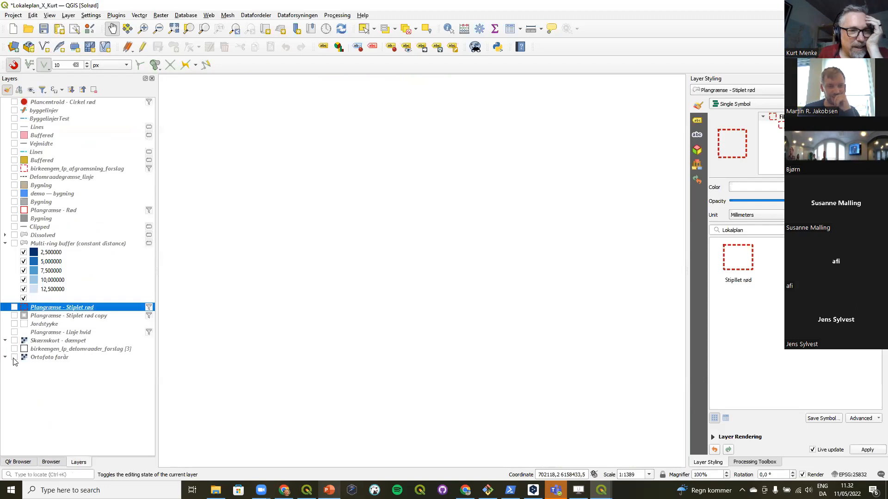
left_click(14, 103)
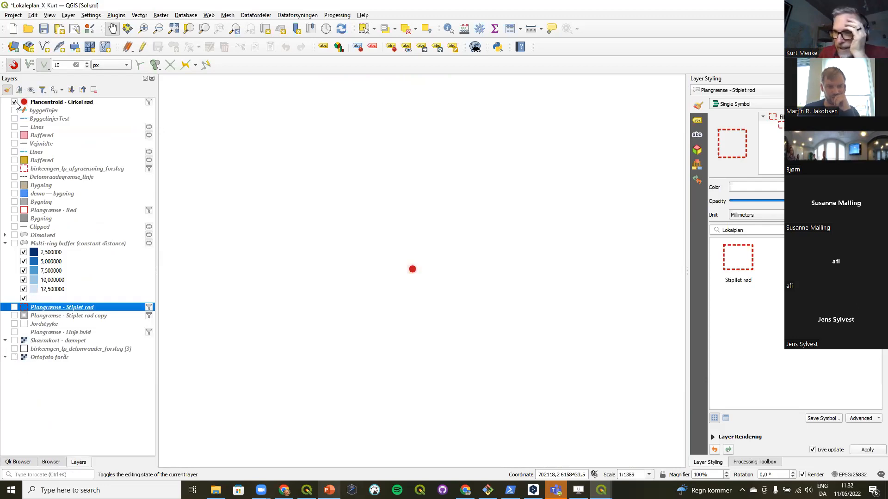
Step: Try adding the Vej and Kurvet Vej label layers from the QLR collection
left_click(21, 462)
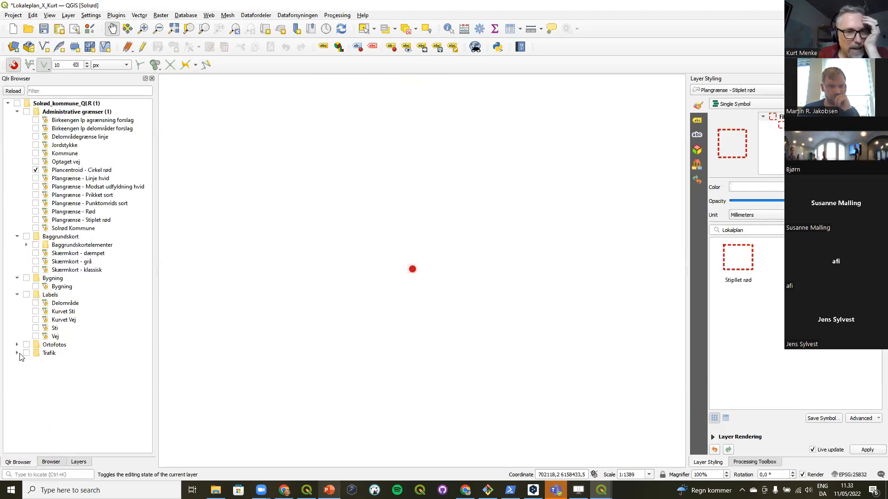
left_click(35, 337)
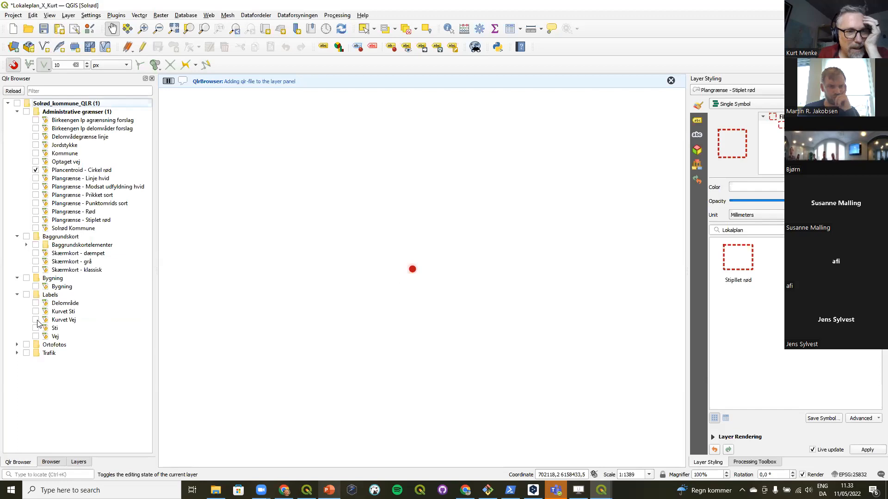
left_click(36, 321)
left_click(35, 321)
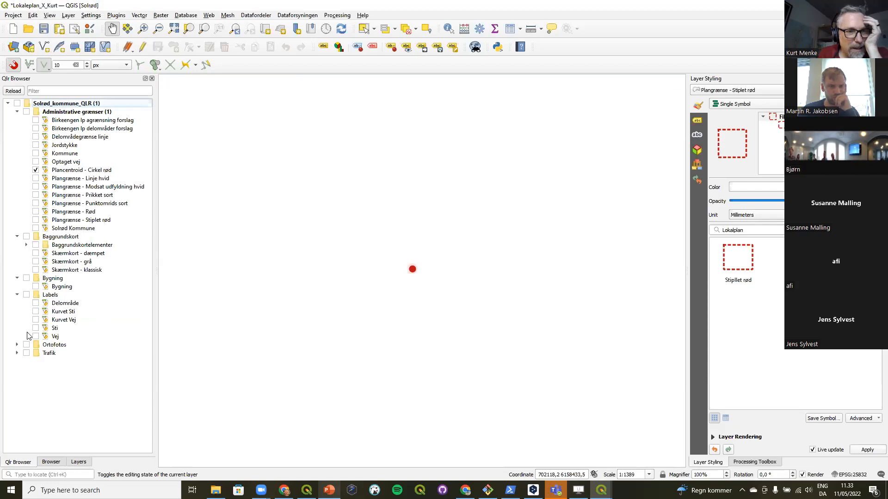
Step: Expand the QLR collection's Trafik group and add its Motorvej layer to the project
left_click(18, 353)
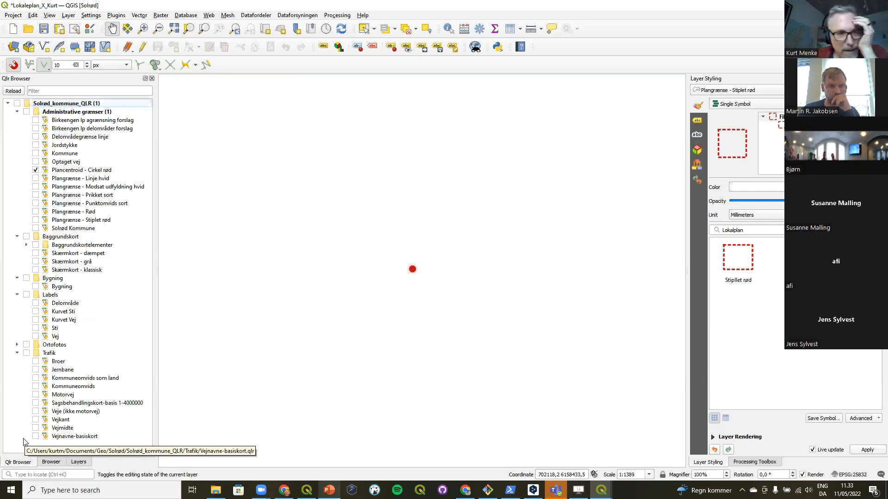
left_click(36, 394)
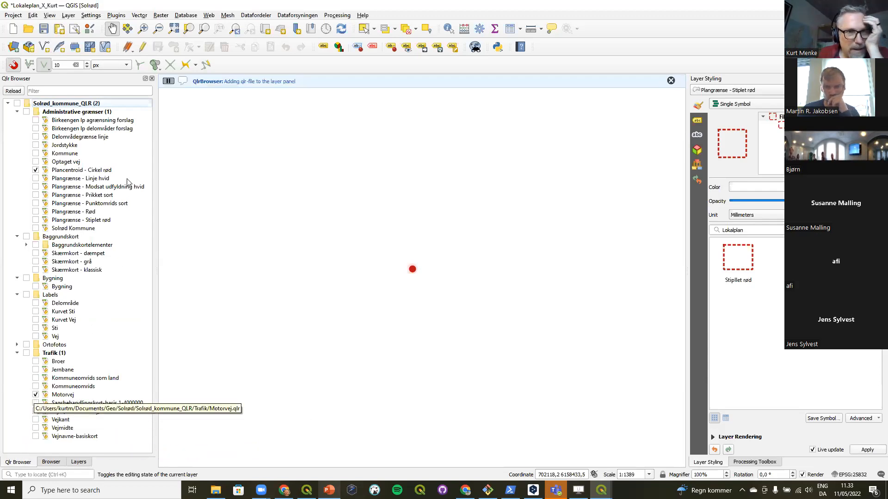
Step: Examine the Motorvej lines around the red plan centroid at a regional scale
left_click(157, 29)
left_click_drag(301, 175, 390, 278)
left_click_drag(352, 234, 480, 337)
left_click_drag(308, 233, 376, 296)
left_click_drag(277, 241, 386, 321)
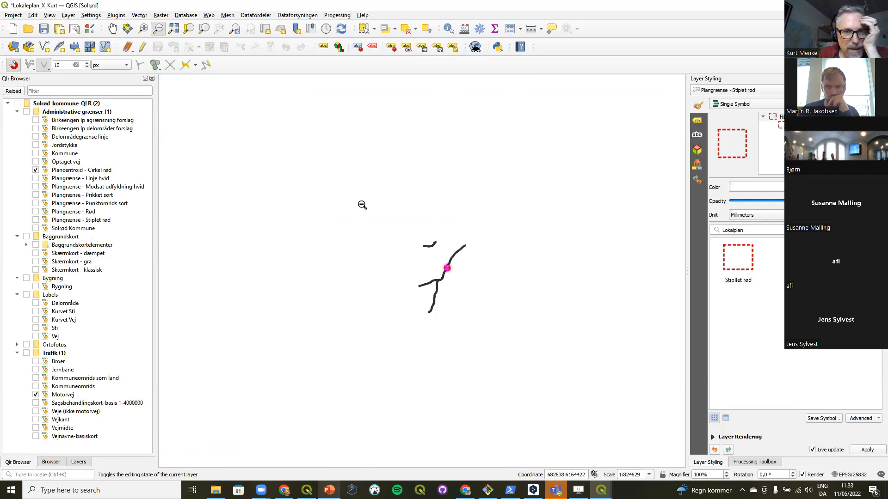
left_click(142, 28)
left_click_drag(392, 204, 499, 336)
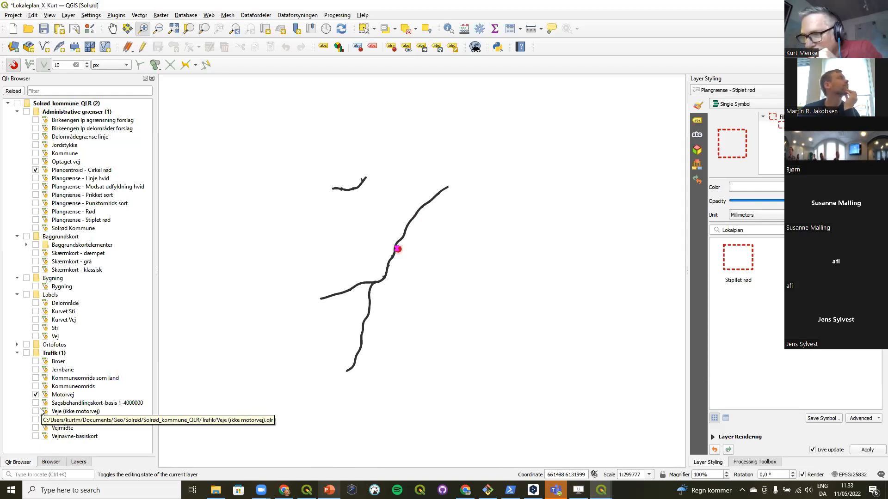
Step: Switch to the PowerPoint presentation with the exercise slides
left_click(35, 154)
left_click(35, 154)
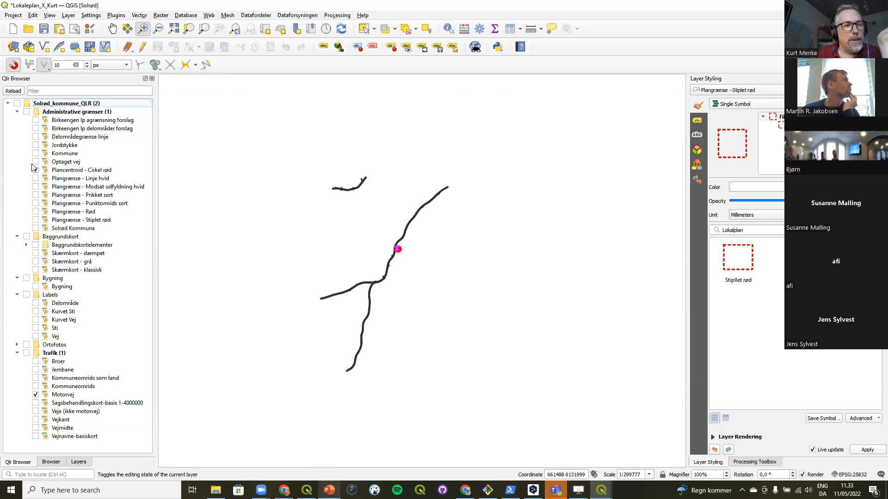
left_click(835, 5)
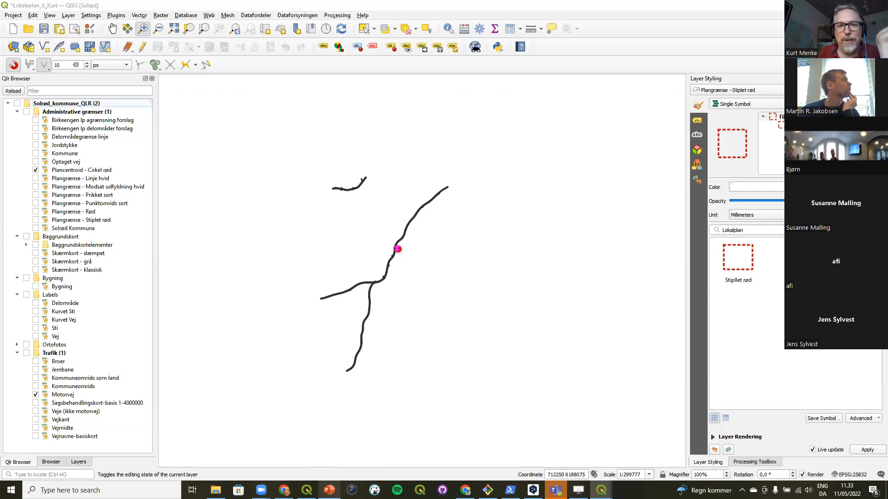
left_click(328, 490)
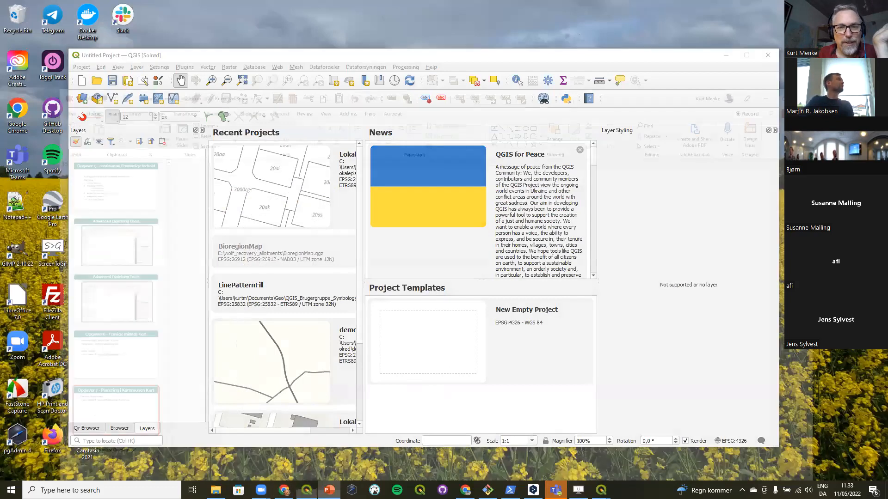
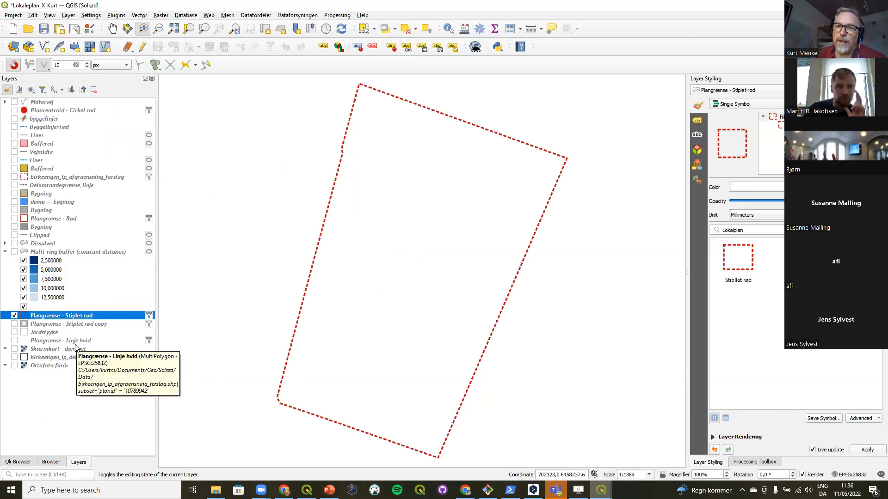
Step: Export the Plangrænse - Stiplet rød layer as a GeoPackage named Delomrade and add it to the map
right_click(37, 320)
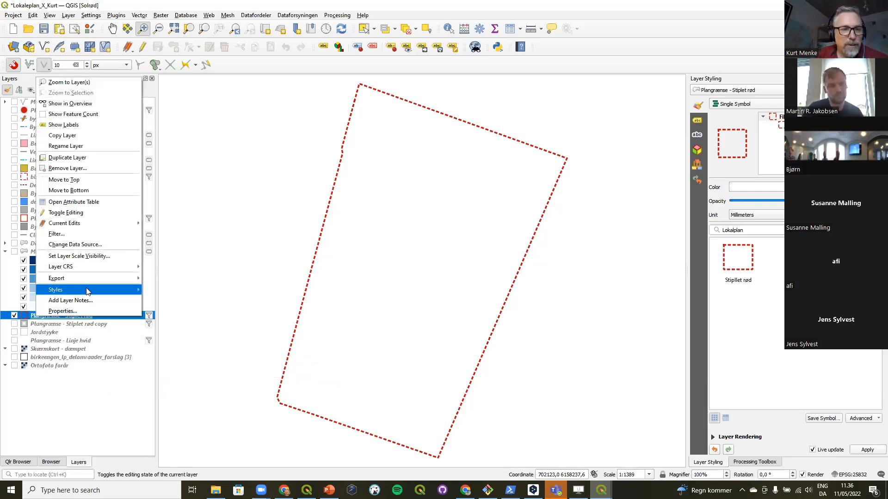
mouse_move(92, 278)
left_click(165, 278)
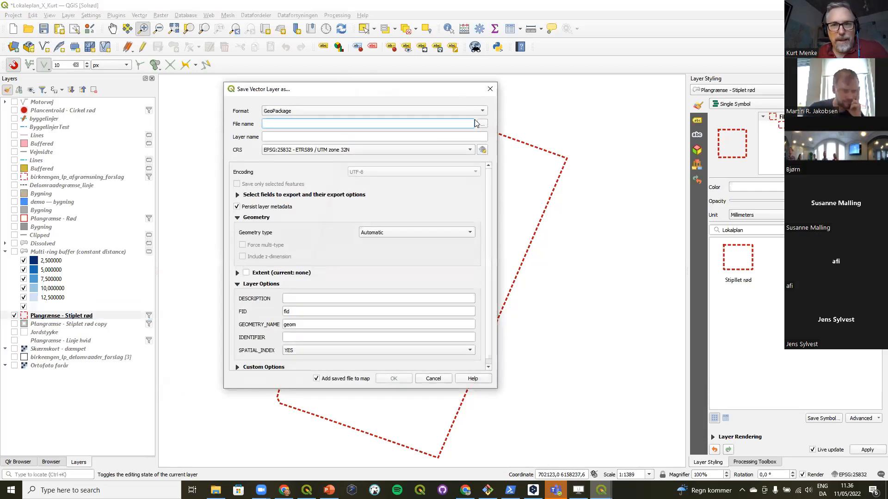
type("Delomrade")
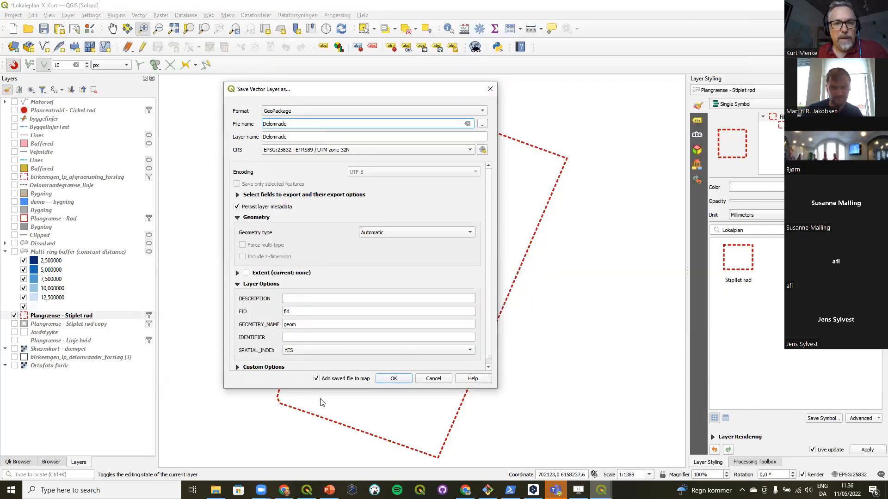
left_click(392, 380)
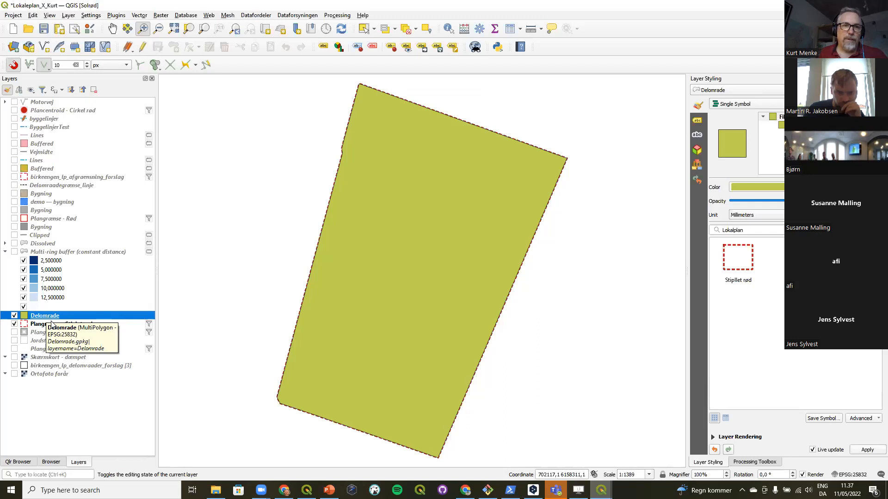
Step: Show the Jordstyyke layer and enable the Advanced Digitizing Toolbar for editing the Delomrade layer
left_click(14, 341)
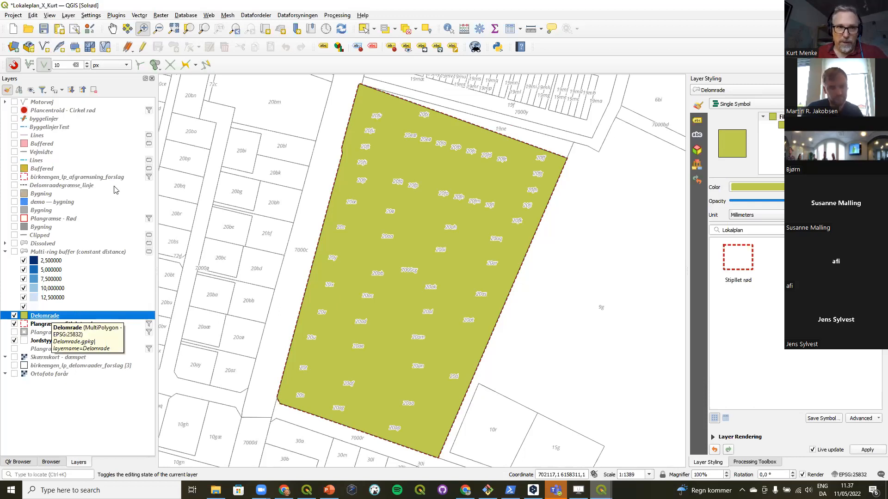
left_click(144, 47)
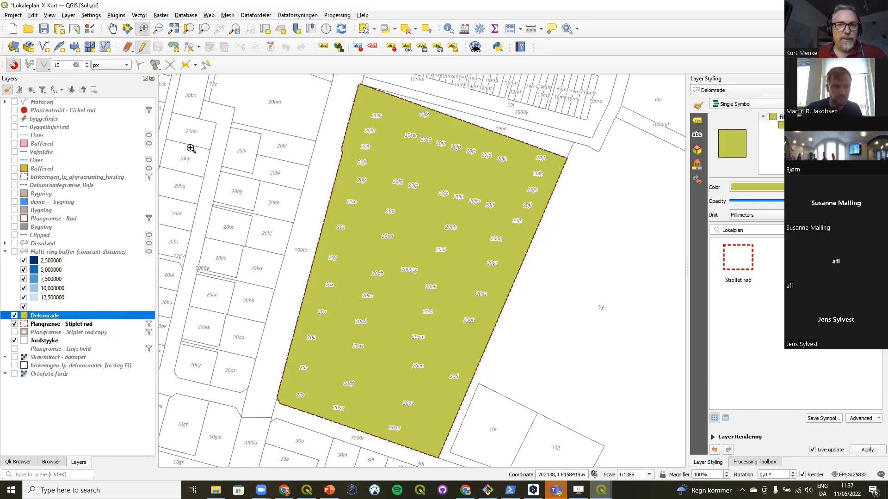
right_click(271, 66)
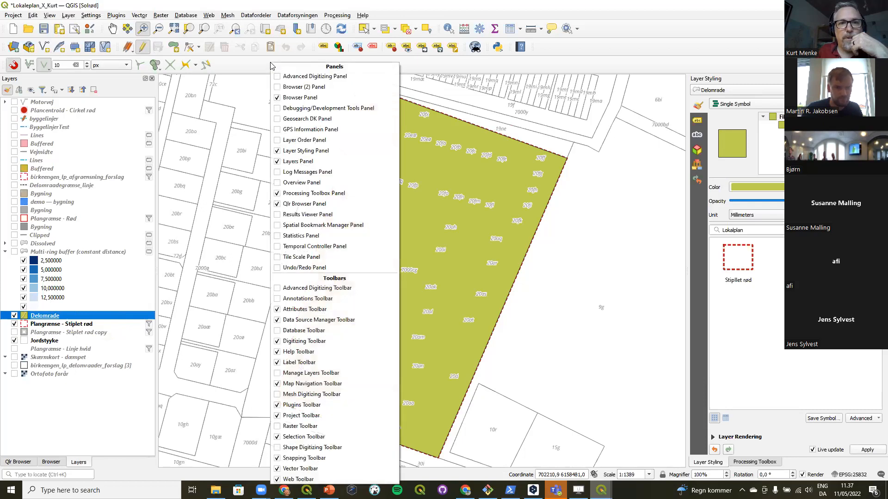
left_click(277, 290)
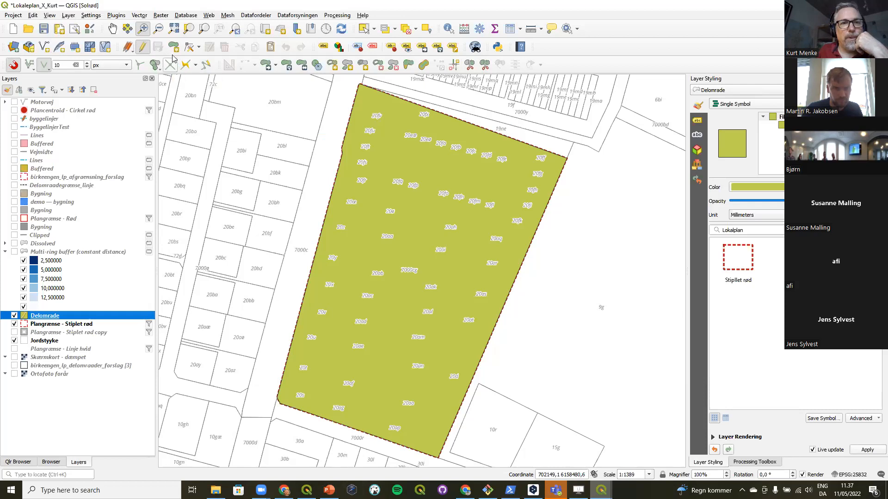
Step: Split the Delomrade polygon with a line across its northern part, running from the notch on the western edge to the eastern edge
left_click(362, 30)
left_click(397, 159)
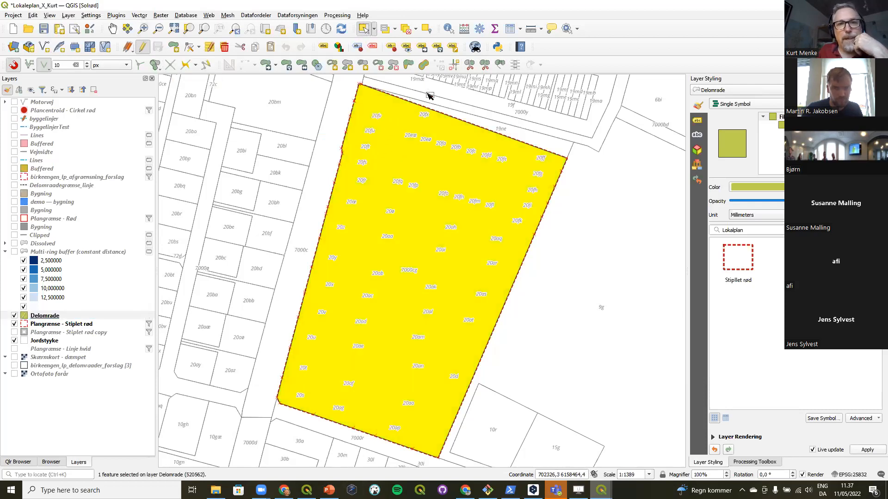
left_click(470, 66)
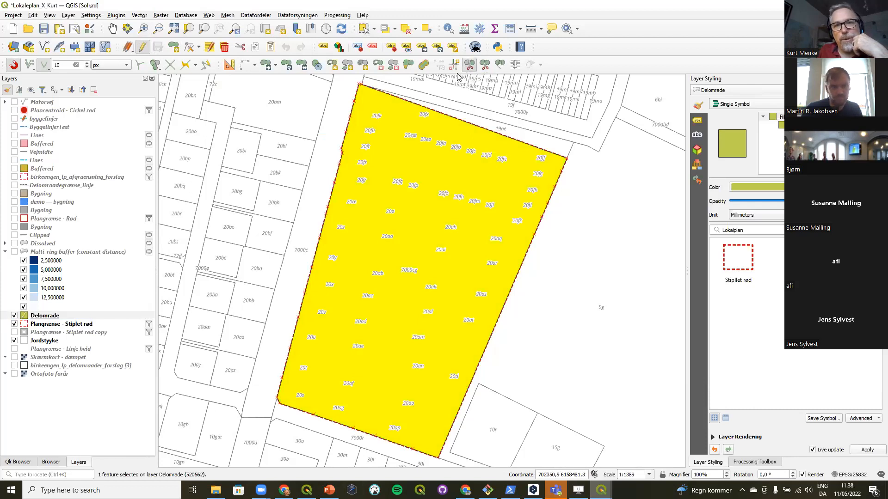
left_click(329, 151)
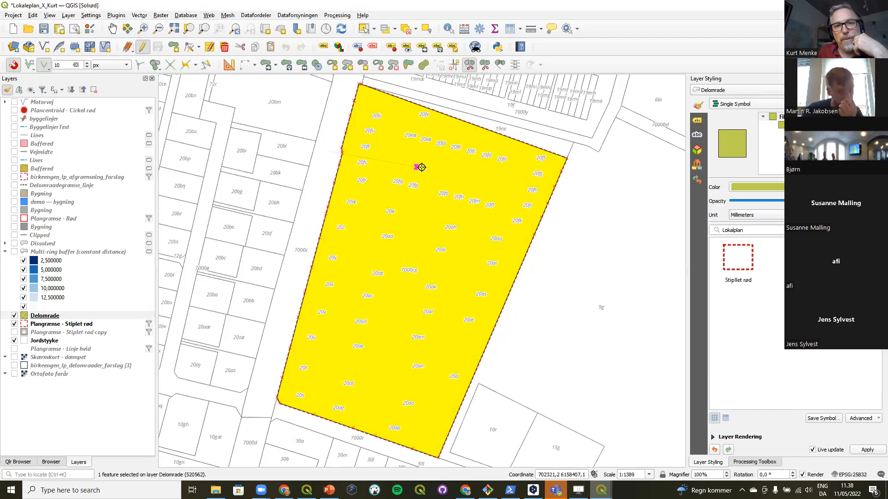
left_click(559, 209)
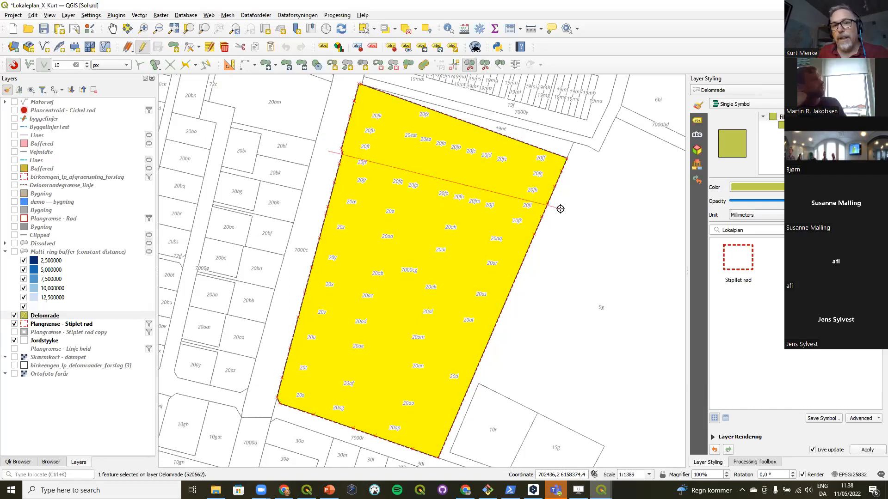
right_click(560, 209)
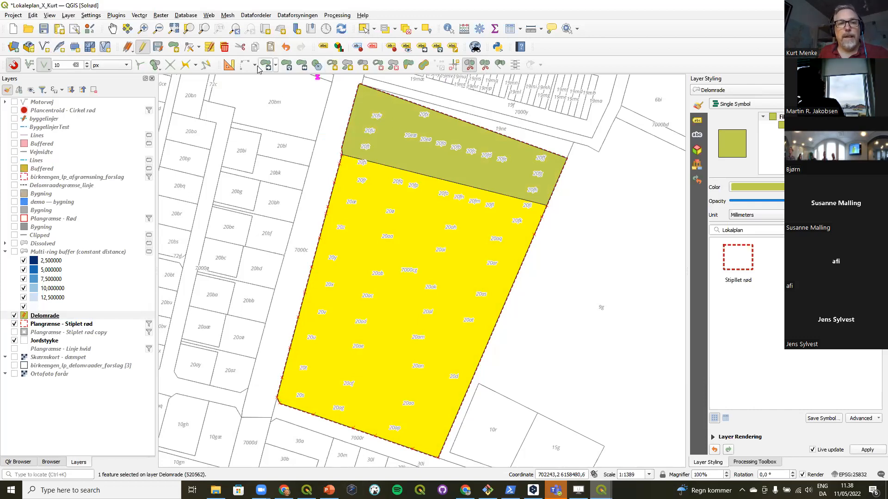
Step: Use Split Parts to divide the southern Delomrade polygon diagonally, from its northern boundary to its southwest corner
left_click(364, 28)
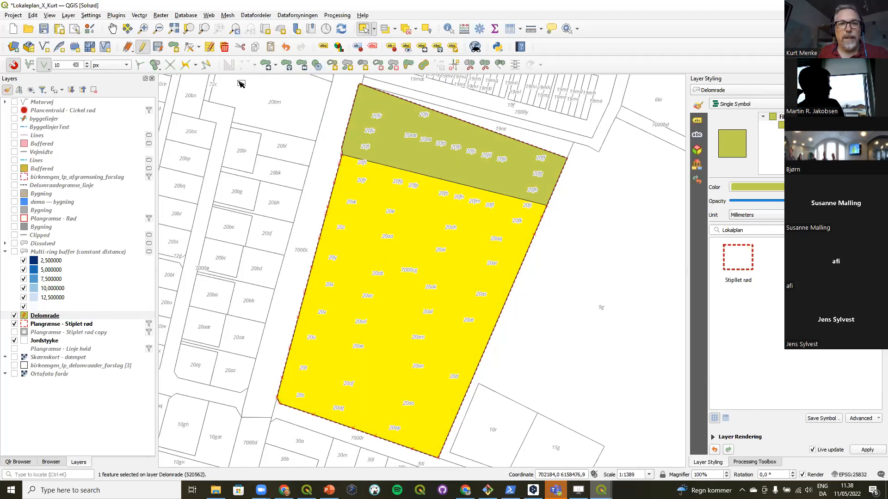
left_click(484, 65)
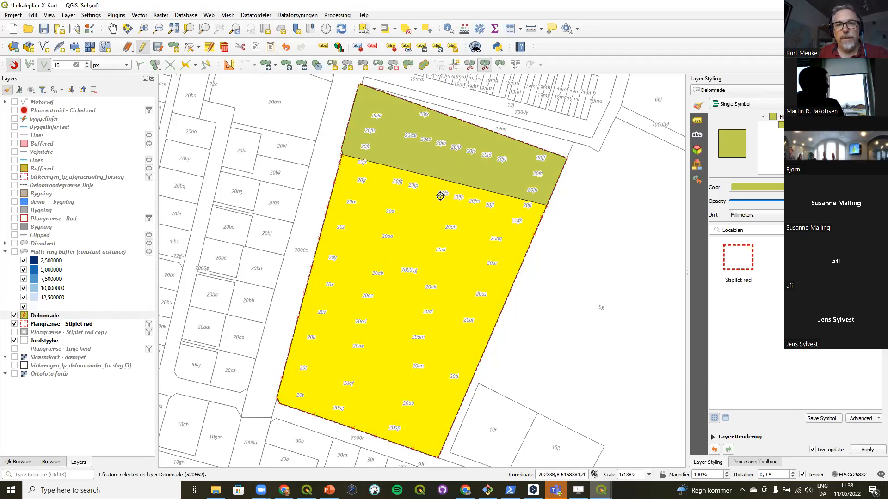
left_click(456, 174)
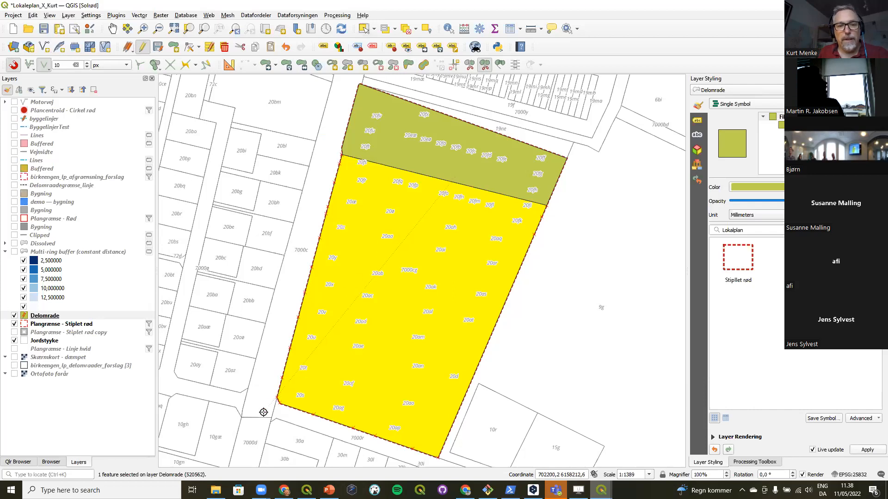
right_click(263, 412)
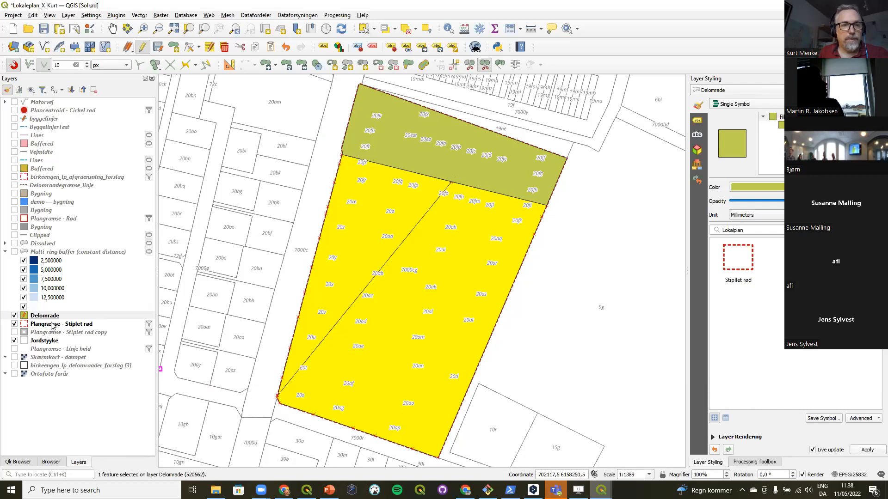
Step: Clear the selection and reselect the southern Delomrade polygon to check whether its two parts belong to one feature
left_click(346, 65)
left_click(364, 28)
left_click(563, 264)
left_click(482, 269)
left_click(570, 306)
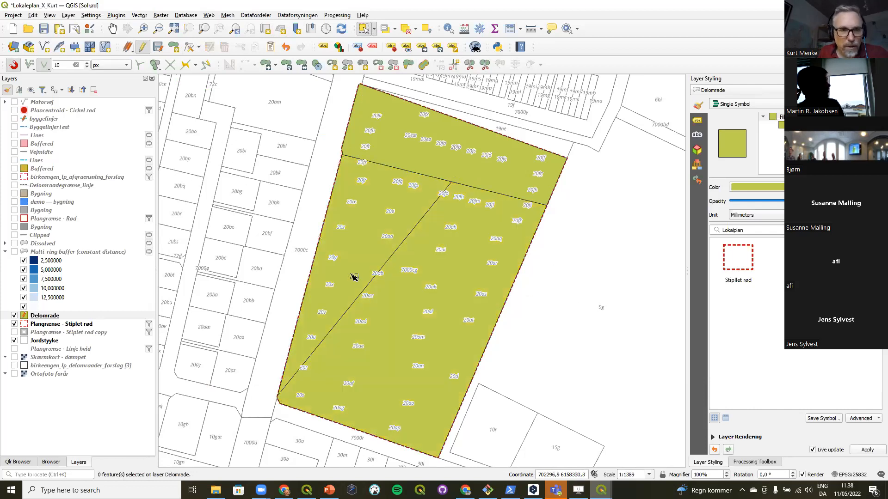
left_click(52, 317)
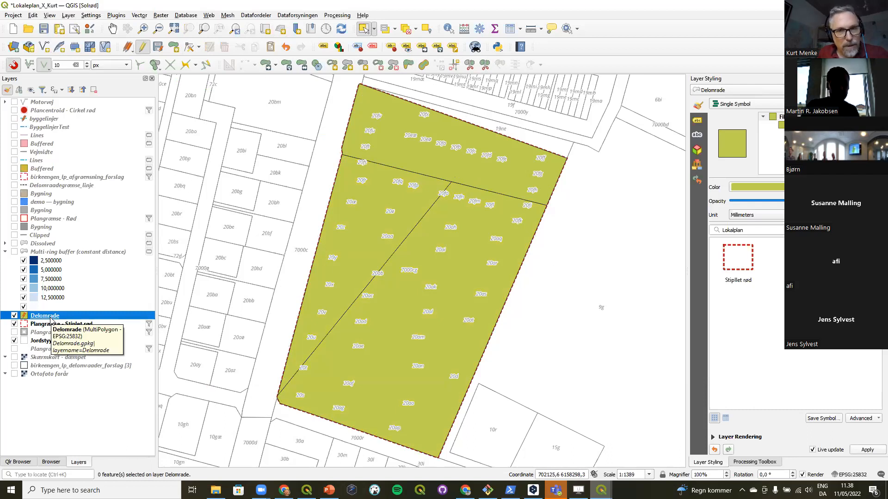
left_click(354, 247)
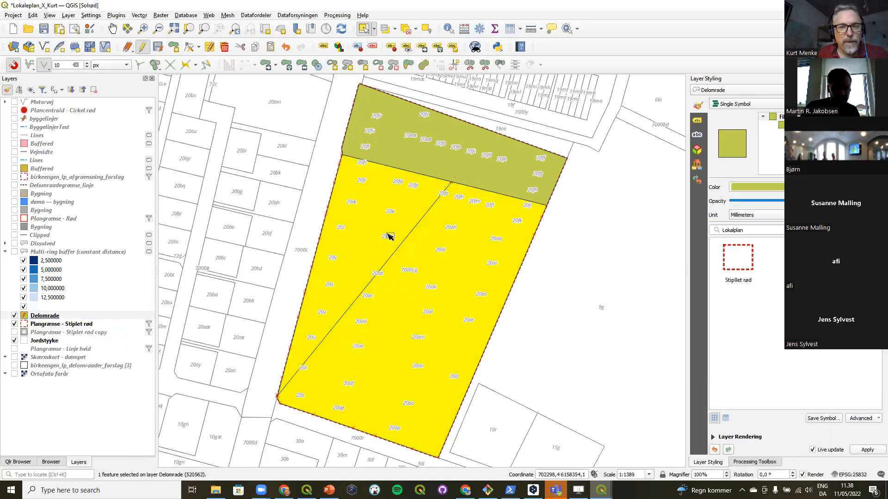
Step: Stop editing the Delomrade layer, save its changes and clear the selection
left_click(142, 47)
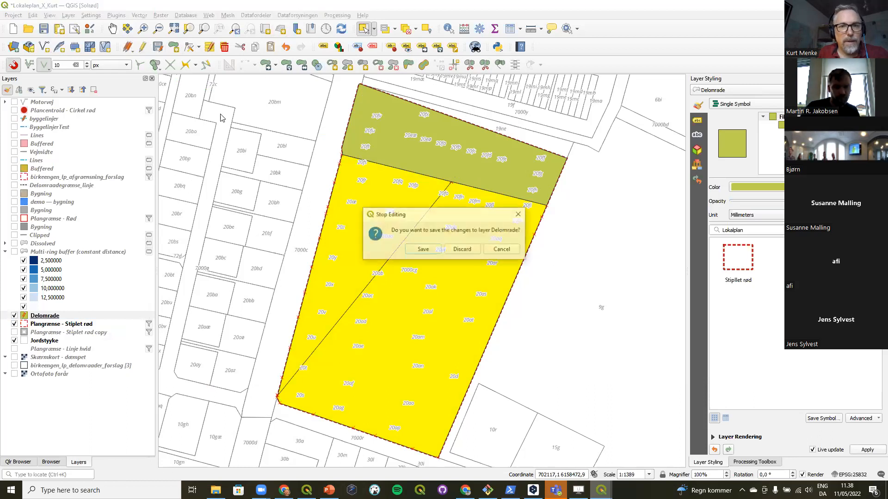
left_click(423, 249)
left_click(583, 300)
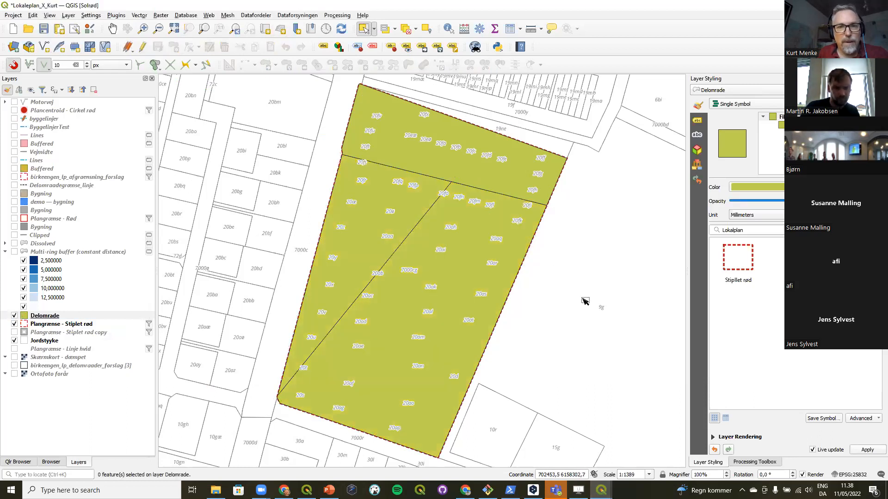
Step: Select the southern Delomrade feature and start editing the layer again
left_click(42, 318)
left_click(425, 300)
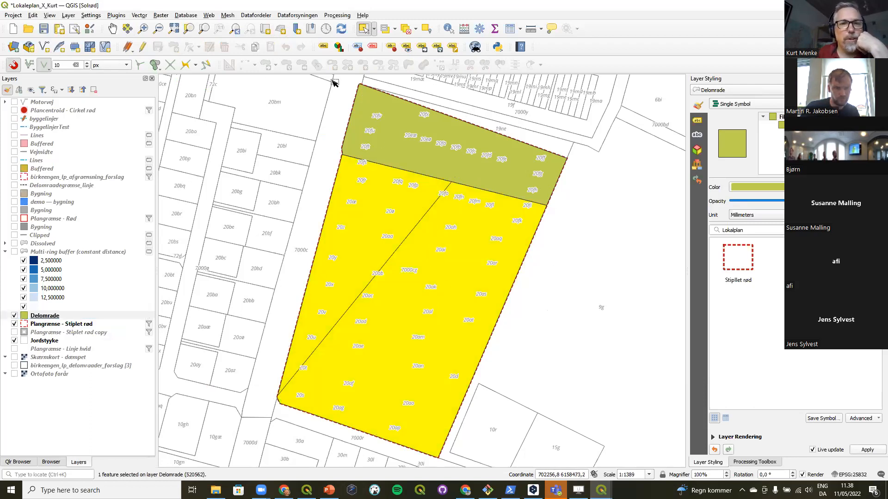
left_click(142, 47)
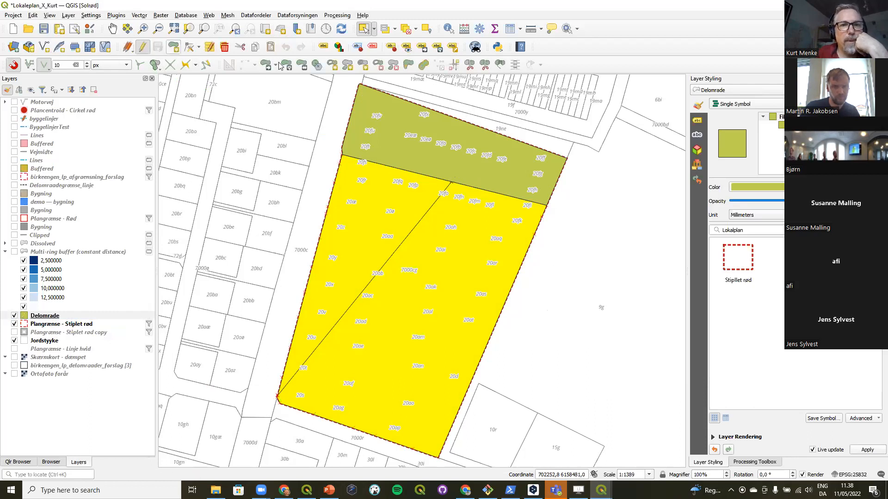
Step: Try to split the southern feature along its existing diagonal line with Split Features
left_click(469, 64)
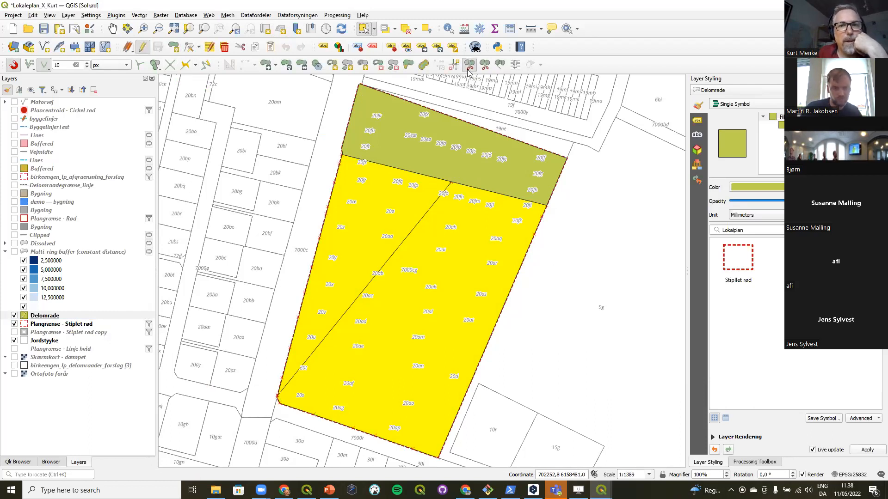
left_click(482, 164)
left_click(452, 182)
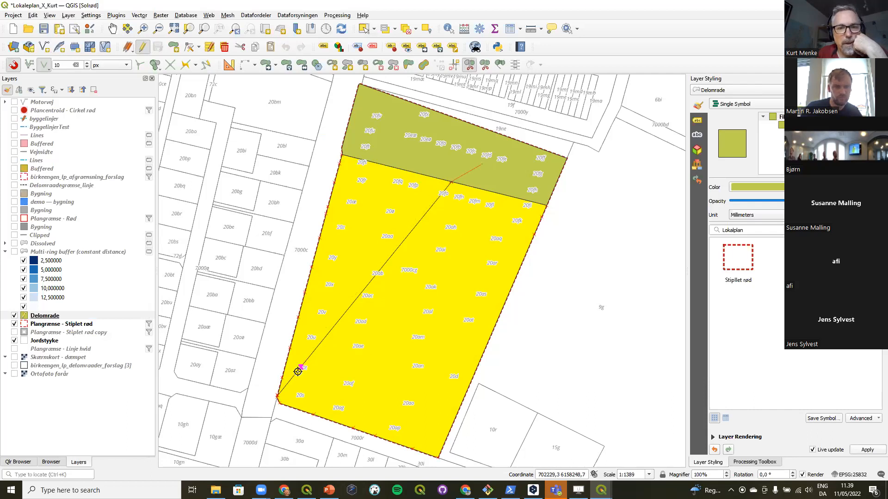
right_click(252, 409)
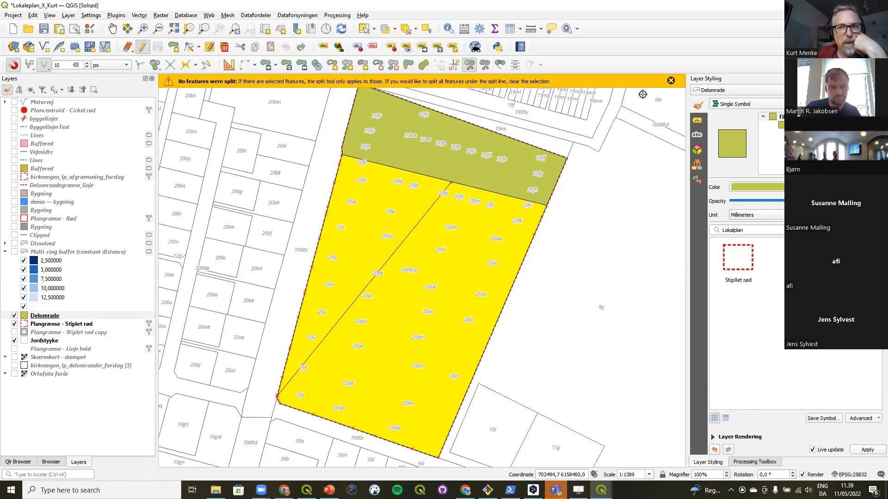
Step: Try to split the southern feature with an east-west line across its middle
left_click(671, 82)
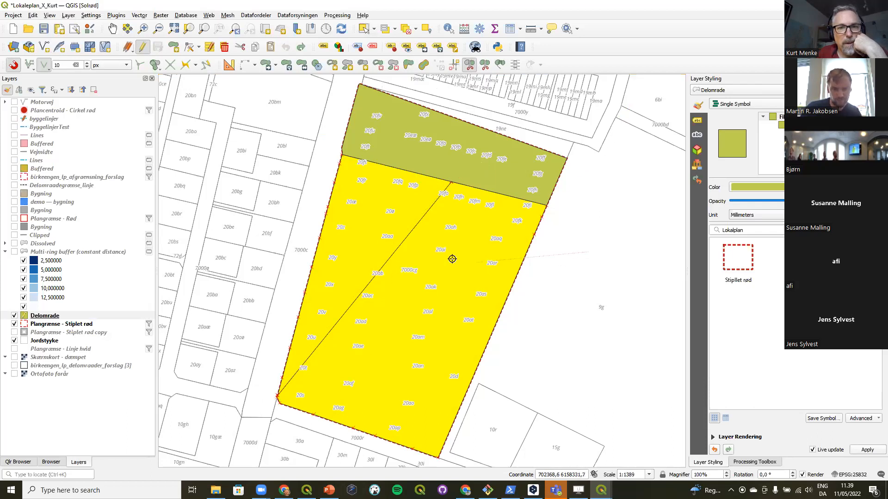
left_click(245, 283)
right_click(245, 284)
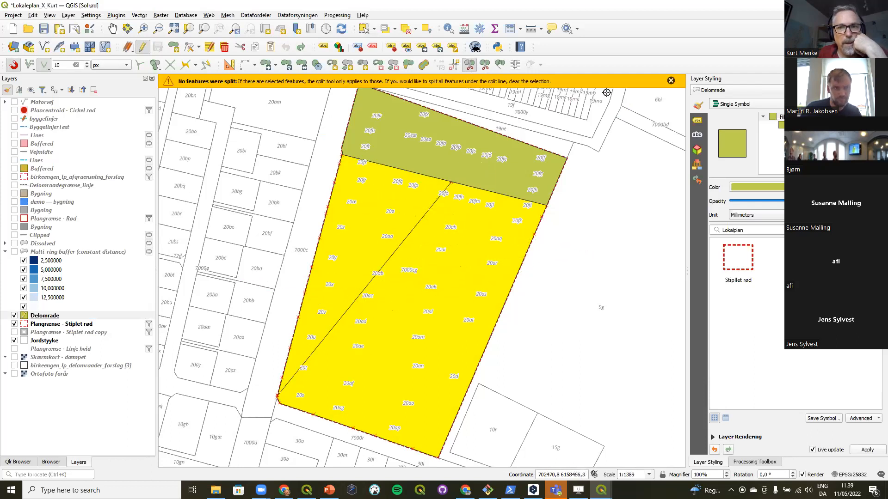
Step: Dismiss the split warning, stop editing the Delomrade layer and clear the feature selection
left_click(671, 82)
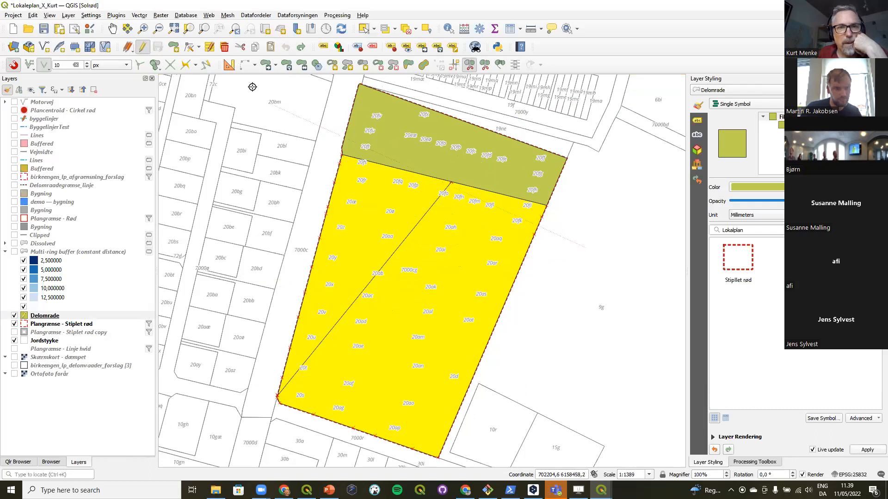
left_click(142, 47)
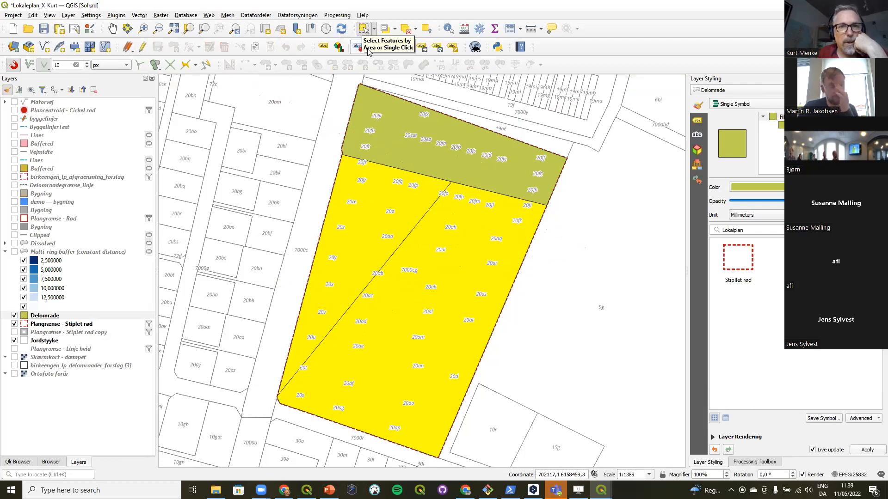
left_click(416, 29)
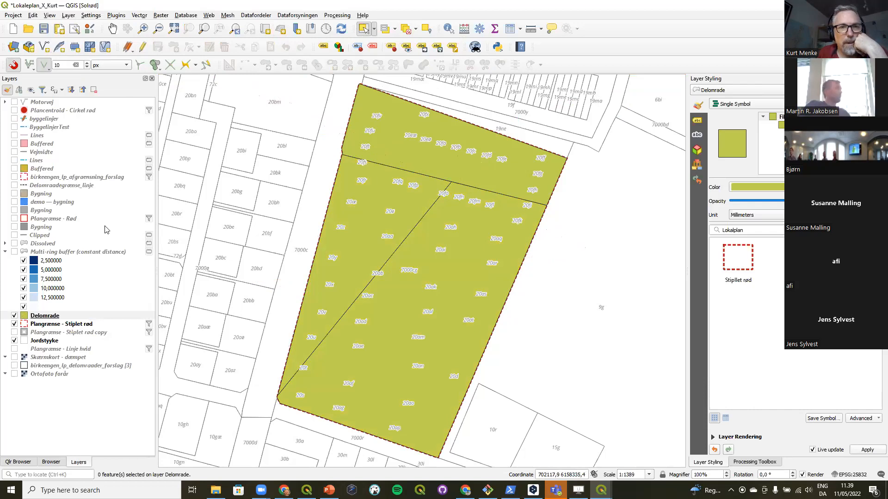
Step: Open the Delomrade attribute table, start editing and add a Text (string) field named delnmmer
left_click(510, 29)
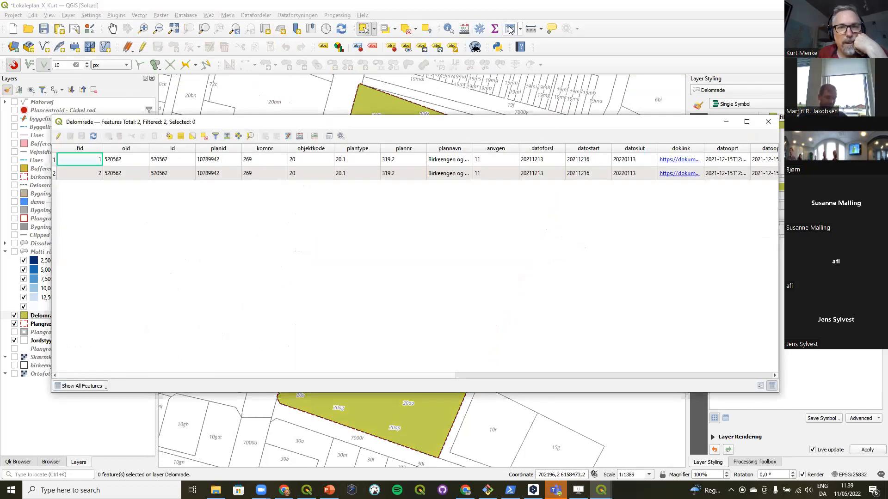
left_click(768, 121)
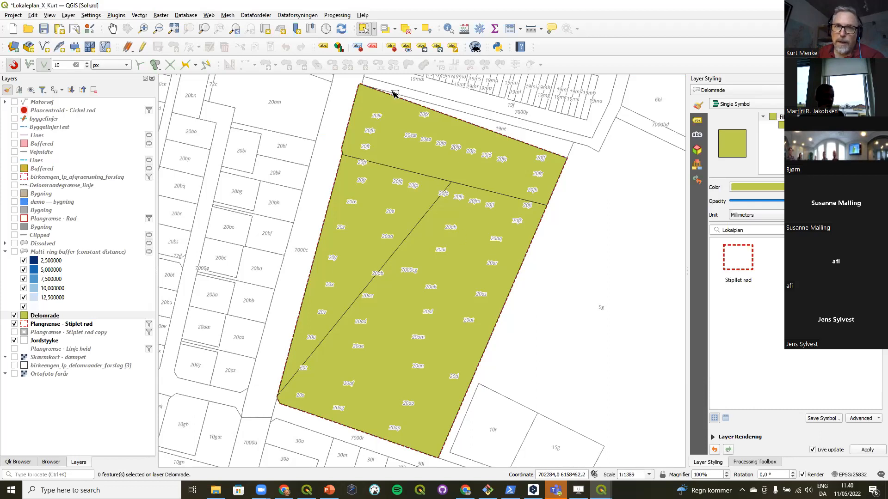
left_click(510, 30)
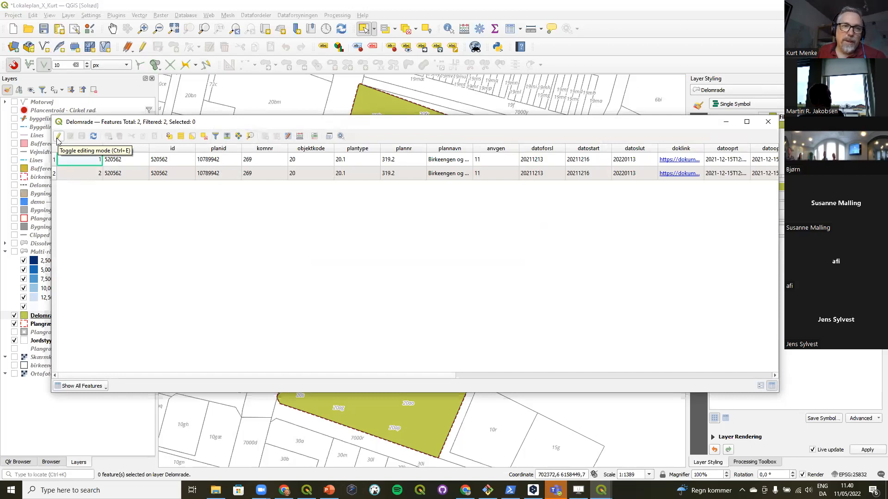
left_click(58, 138)
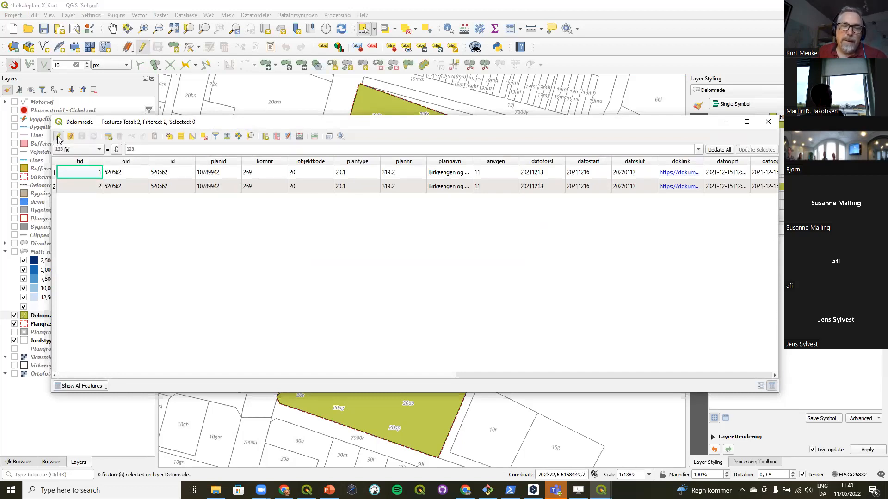
left_click(266, 136)
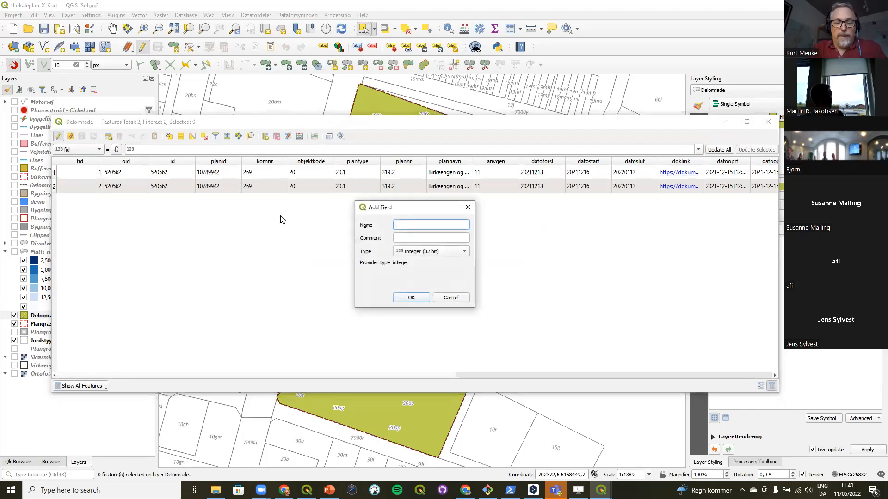
type("del")
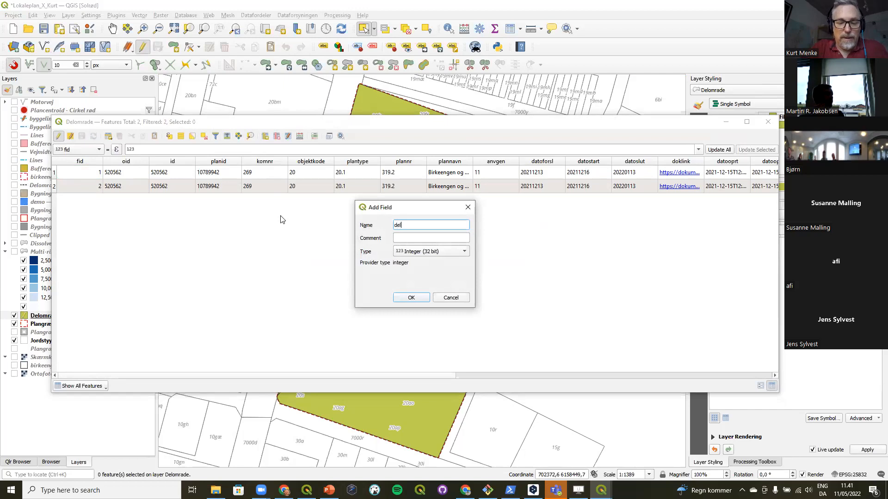
type("nmmer")
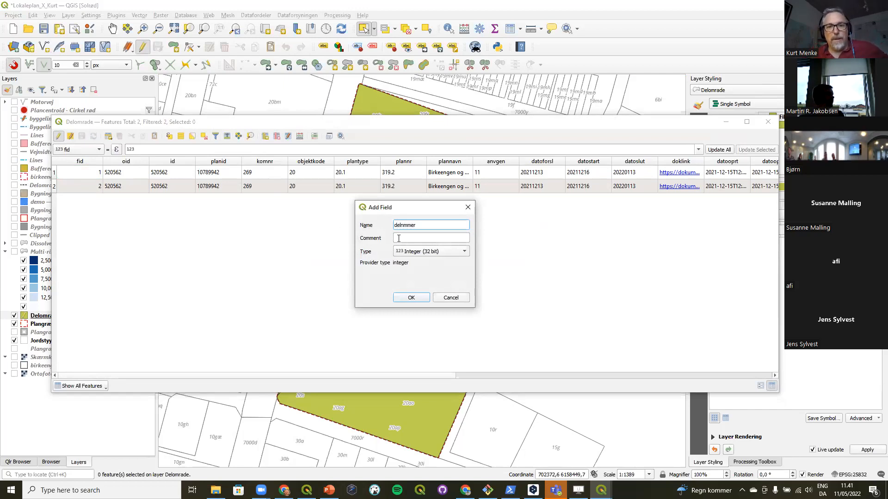
left_click(425, 252)
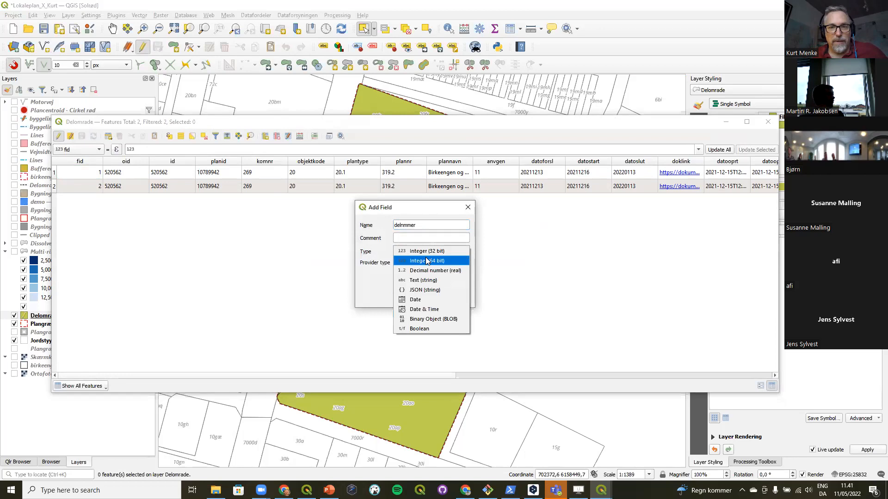
left_click(428, 280)
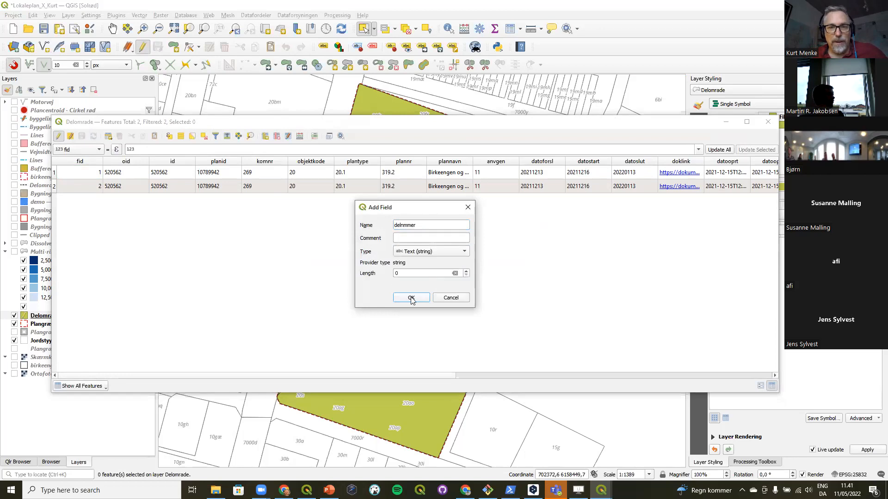
left_click(411, 299)
Step: Fill the delnmmer field with I for the first feature and II for the second
left_click_drag(373, 375, 715, 380)
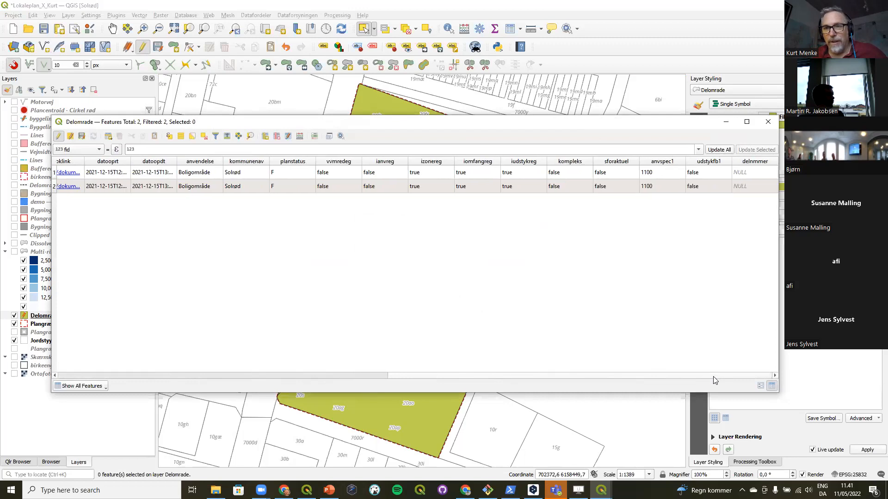
double_click(742, 173)
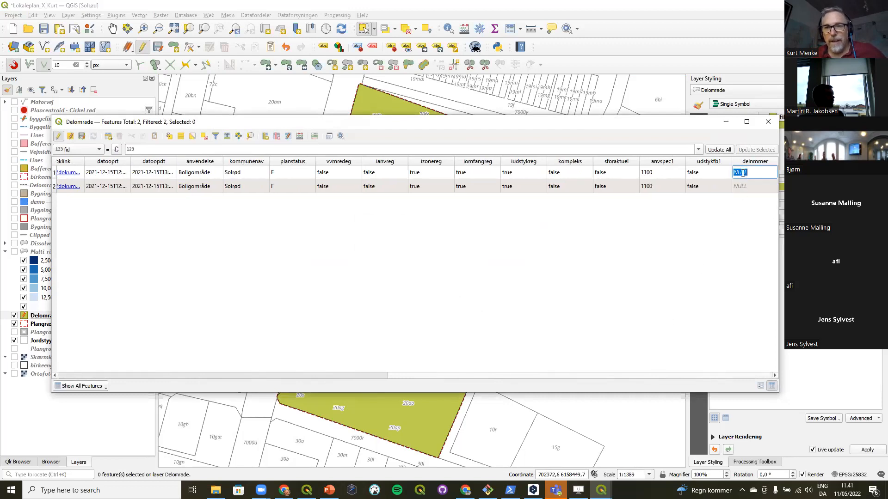
type("1")
double_click(745, 186)
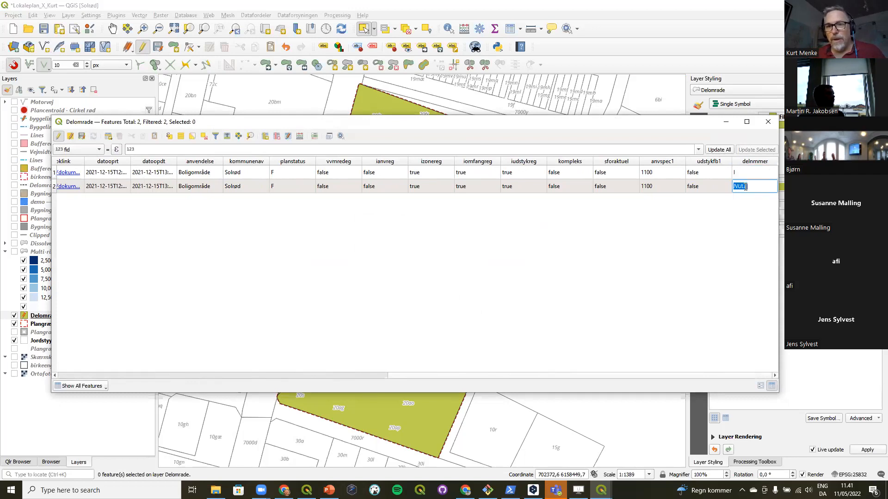
type("II")
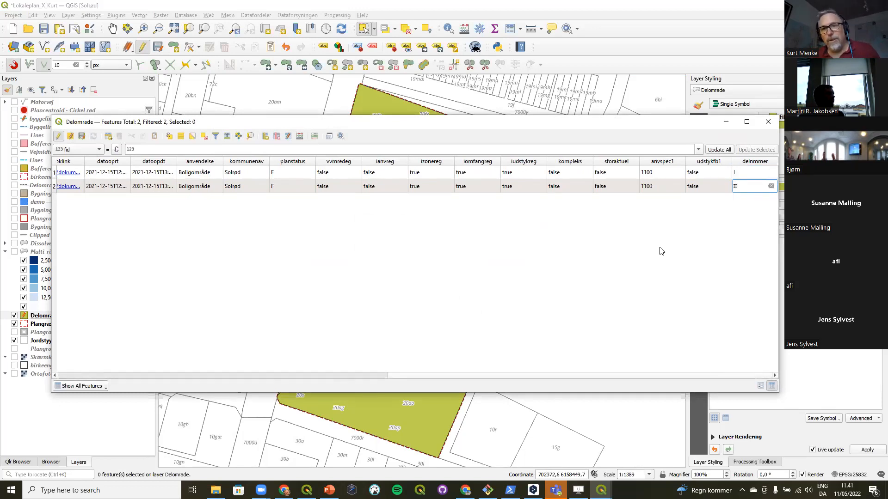
key("Return")
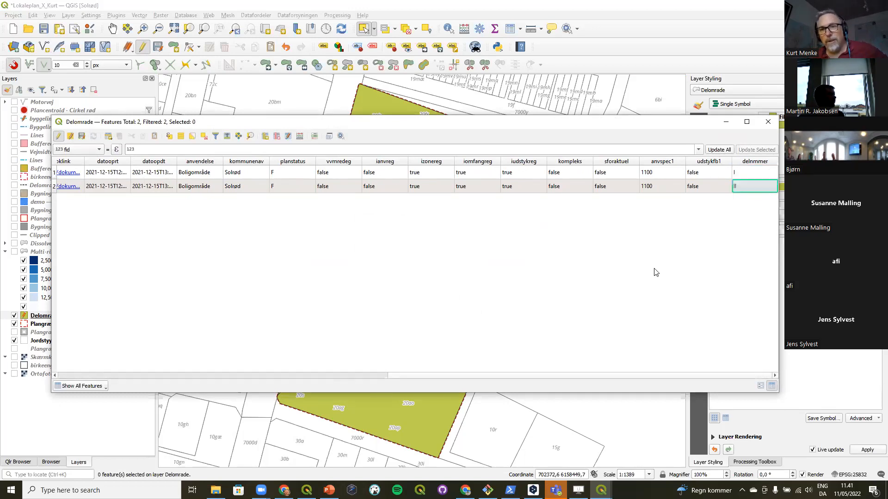
Step: Stop editing, save the changes to the Delomrade layer and close its attribute table
left_click(58, 137)
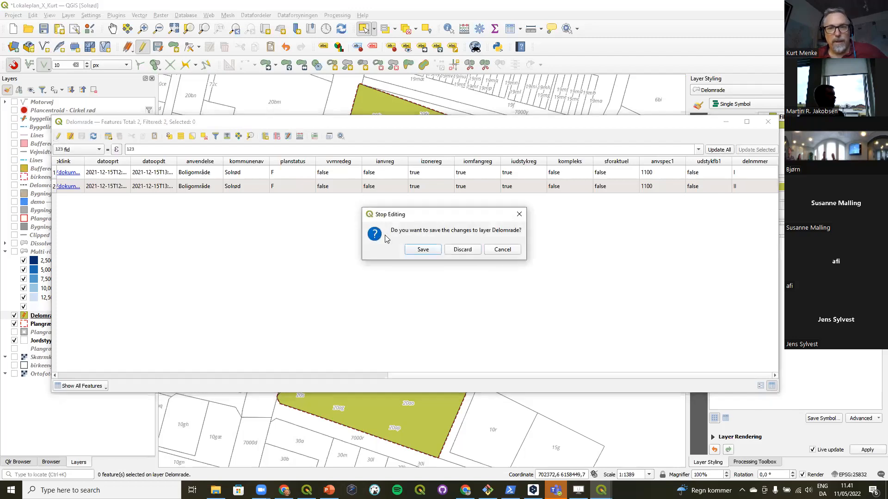
left_click(419, 249)
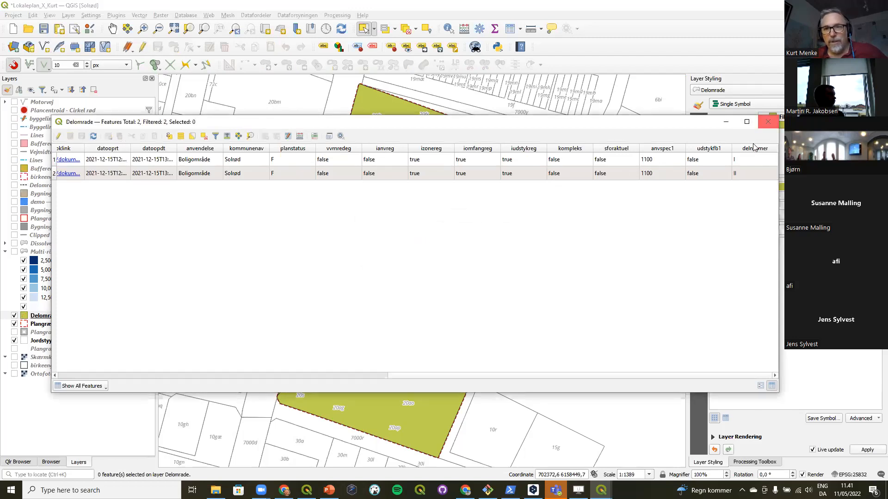
left_click(768, 122)
Step: Turn on Single Labels for the Delomrade layer, using the delnmmer field as the label value
left_click(697, 122)
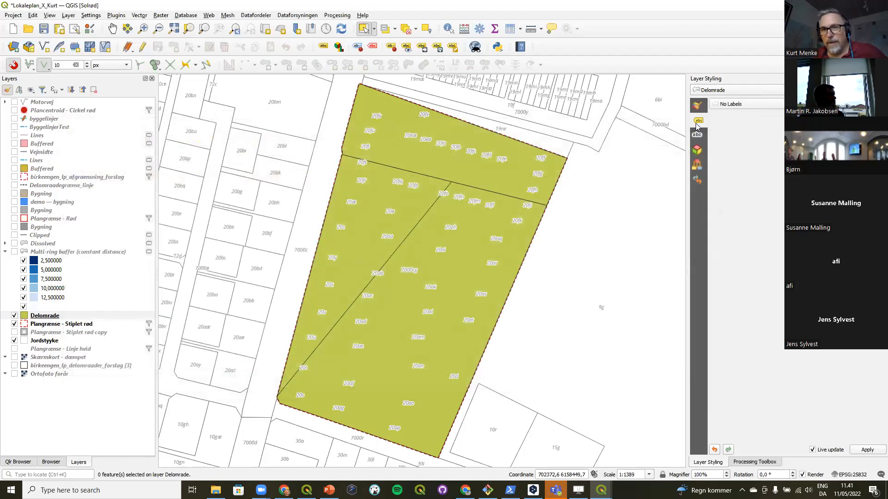
left_click(739, 105)
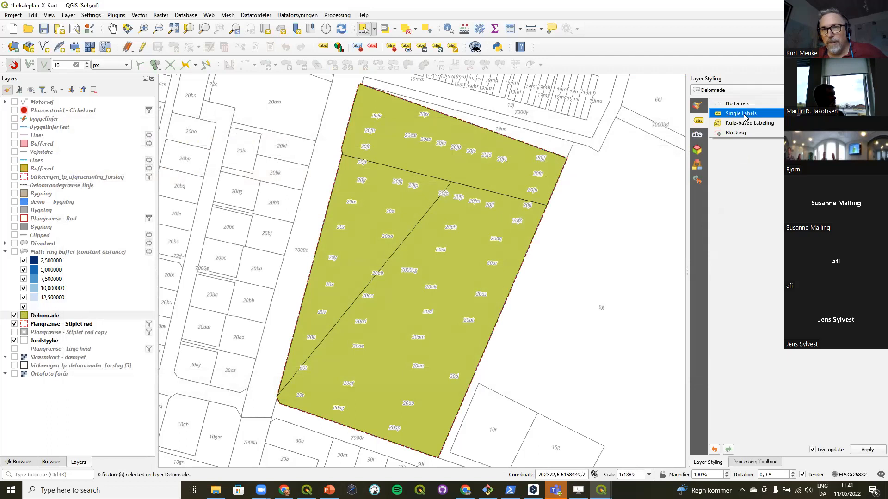
left_click(745, 114)
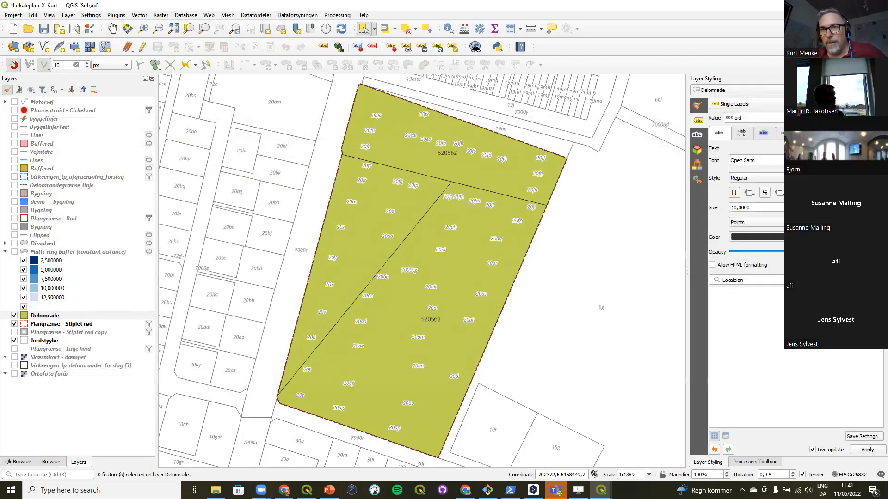
left_click(865, 118)
scroll(860, 185, "down", 10)
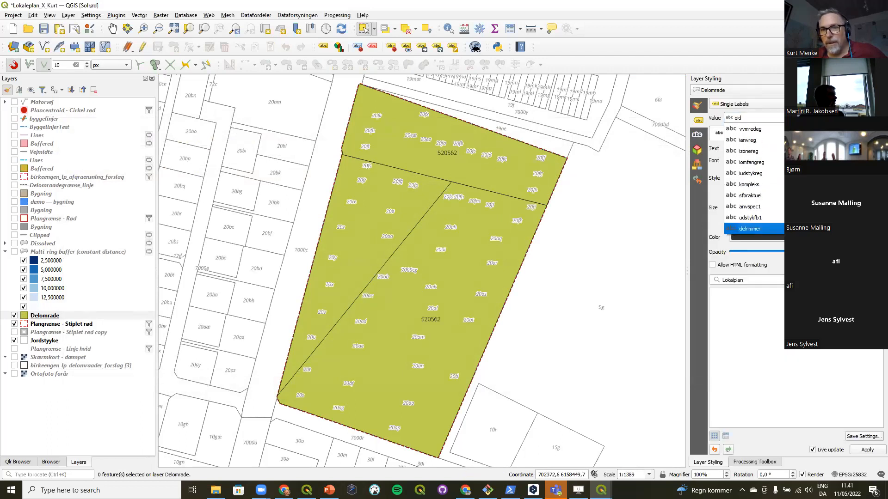
left_click(763, 229)
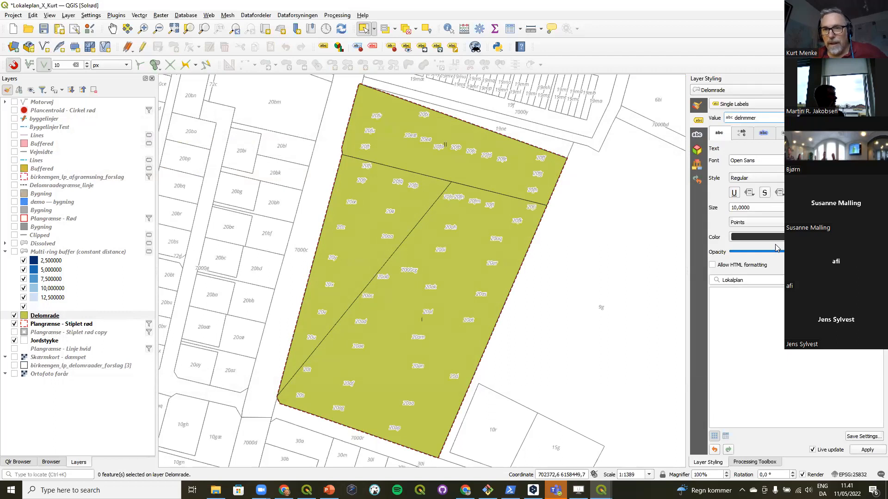
Step: Make the Delomrade labels bold and set their size to 14 points
left_click(755, 178)
left_click(744, 187)
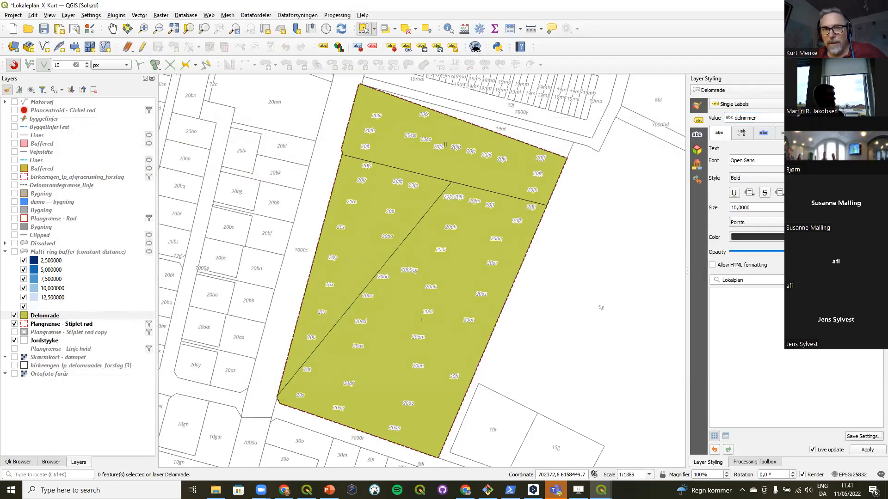
left_click(864, 205)
left_click(863, 205)
left_click(863, 206)
left_click(864, 205)
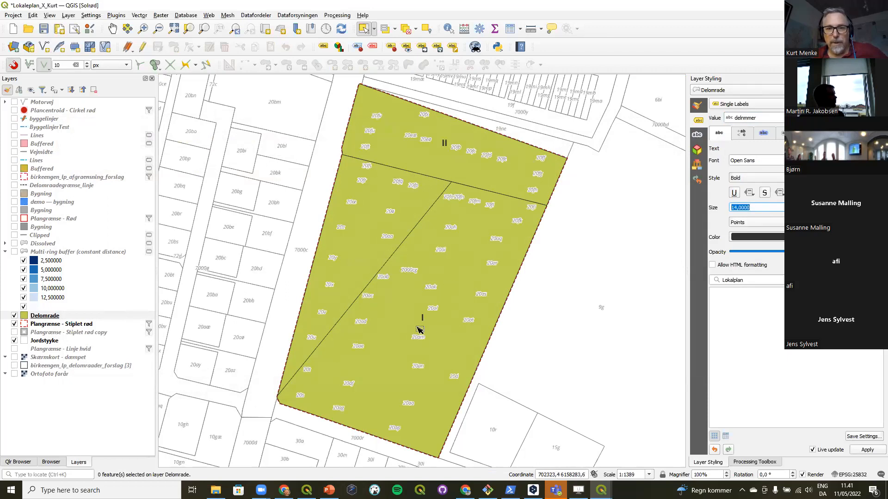
Step: Style the Delomrade polygons as outlines only, with No Brush fill and a stroke width of 1.06
left_click(697, 108)
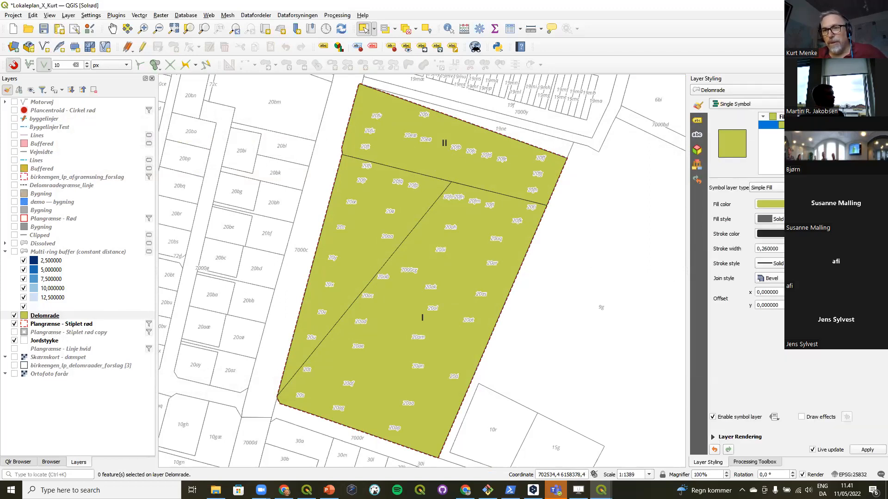
left_click(770, 219)
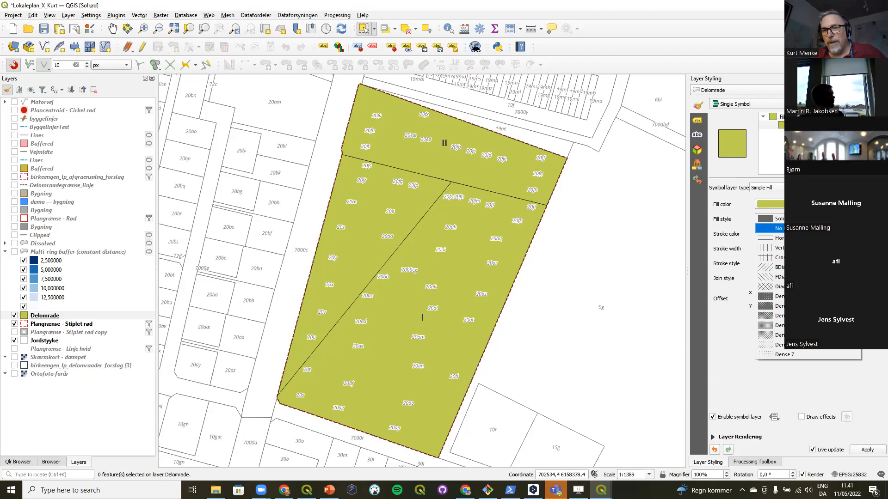
left_click(770, 228)
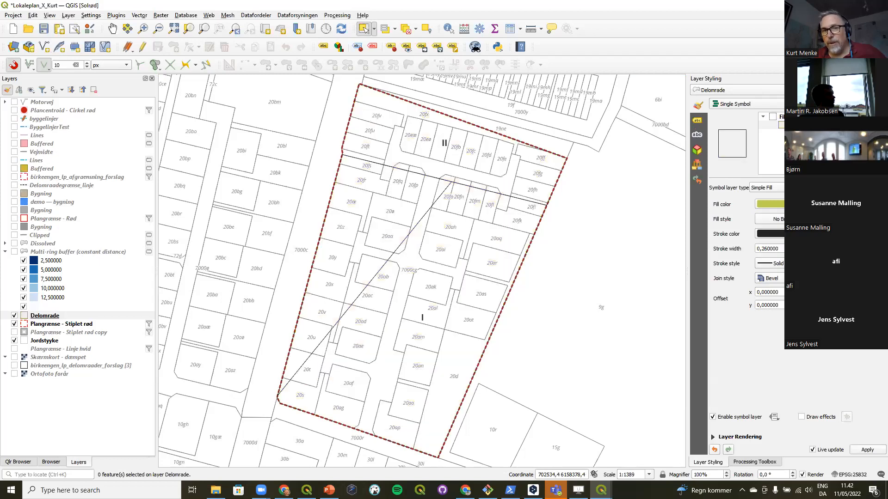
left_click(818, 247)
left_click(818, 247)
left_click(818, 247)
left_click(819, 247)
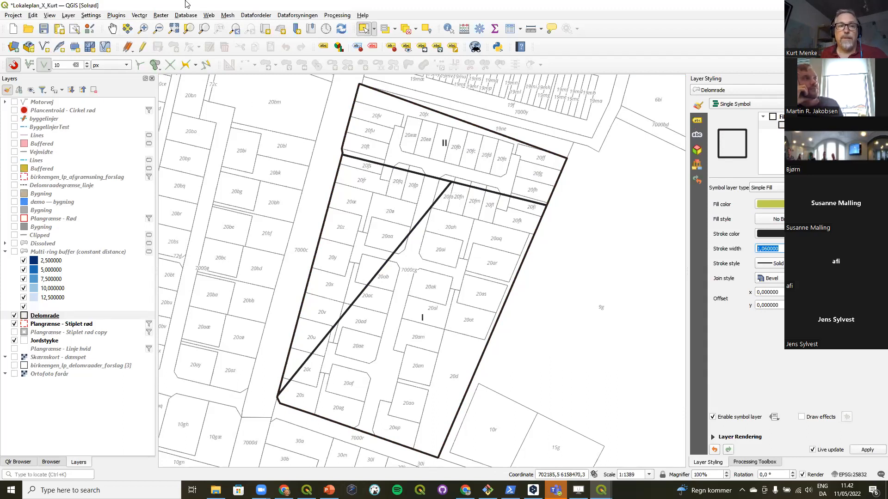
Step: Toggle editing of the Delomrade layer on and off again, and enable topological editing
left_click(142, 46)
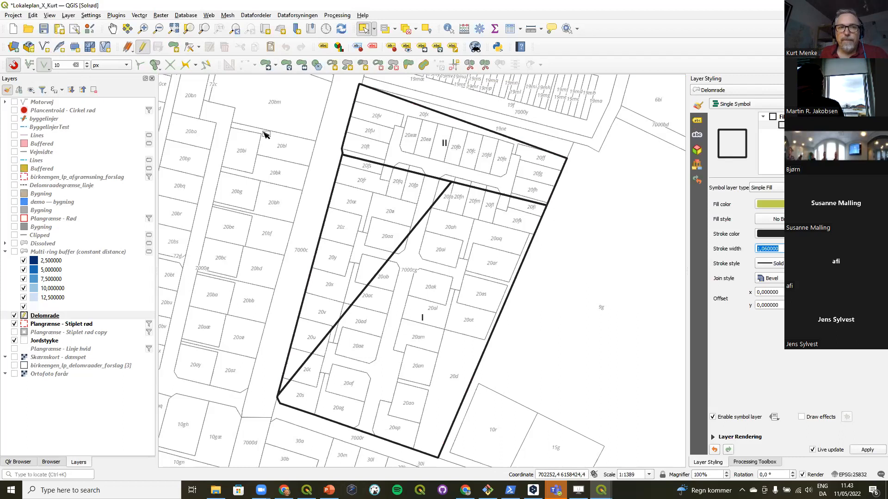
left_click(142, 47)
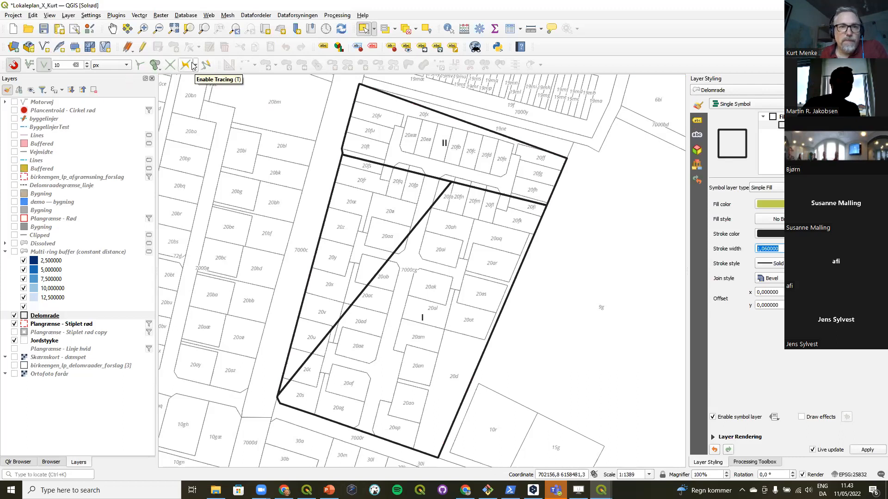
left_click(139, 66)
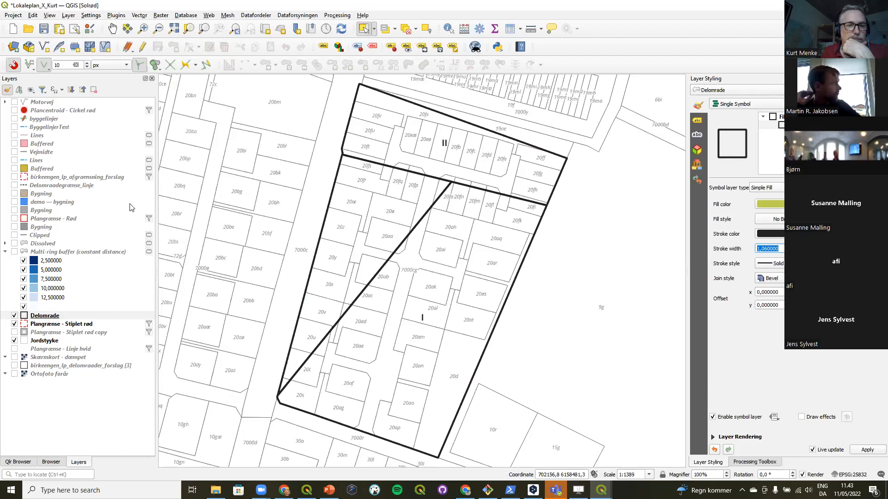
Step: Move the Plangrænse - Stiplet rød layer above the Delomrade layer in the layer order
left_click_drag(55, 327, 66, 317)
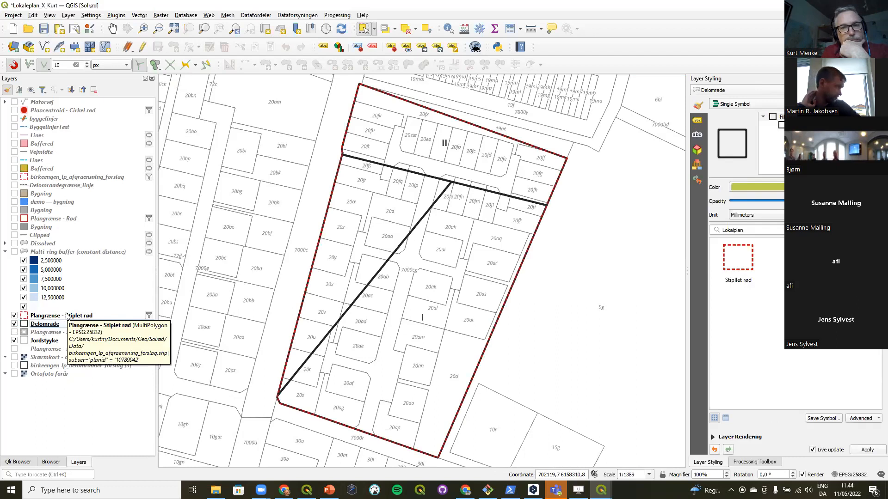
Step: Check the map in the Matrikel Kort layout and return to the main project window
mouse_move(601, 486)
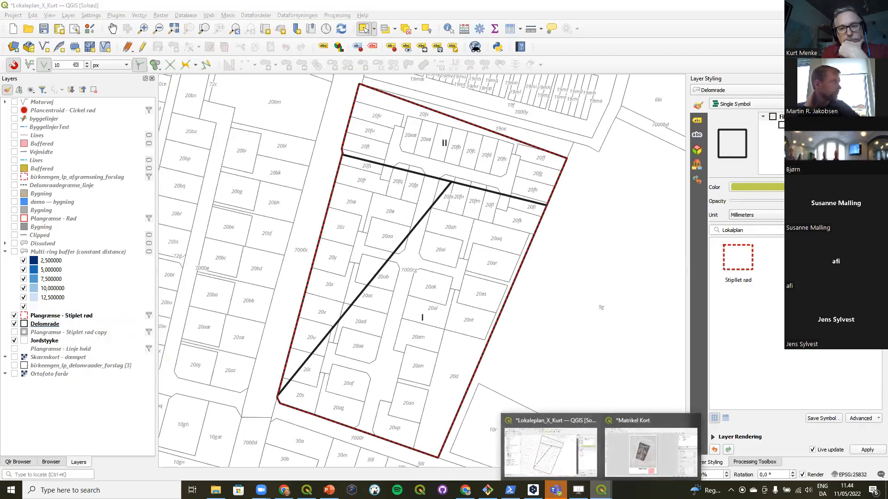
left_click(637, 459)
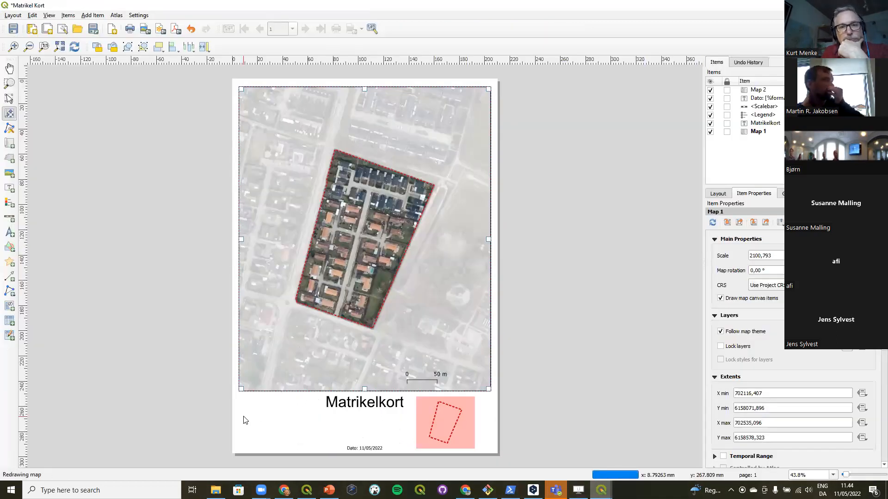
left_click(834, 5)
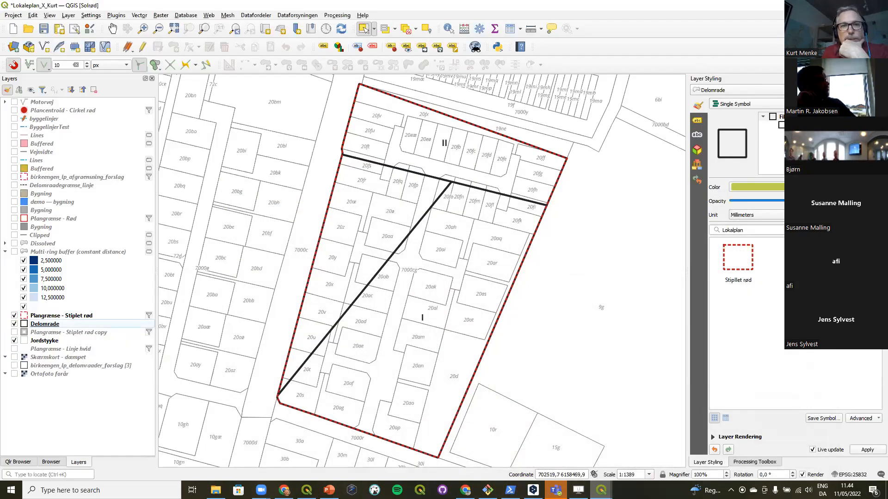
Step: Make the byggelinjer layer visible and replace the Fremtidige forhold theme with the current layer visibility
left_click(14, 119)
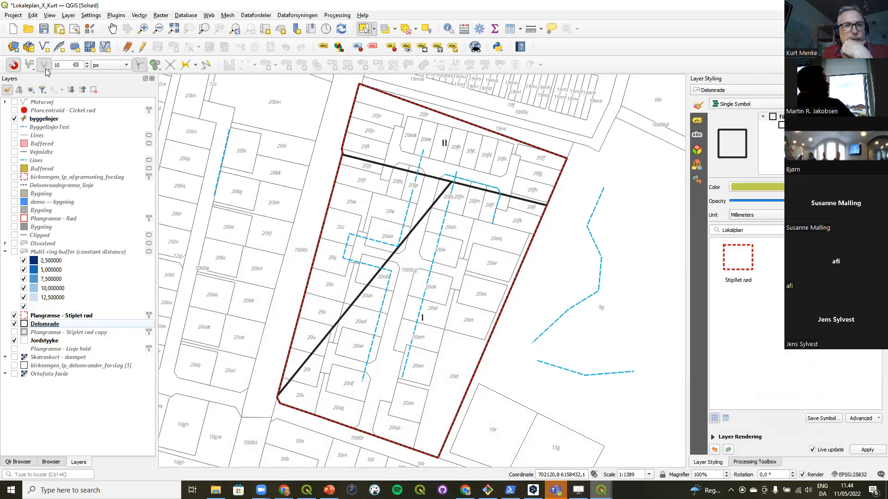
left_click(31, 90)
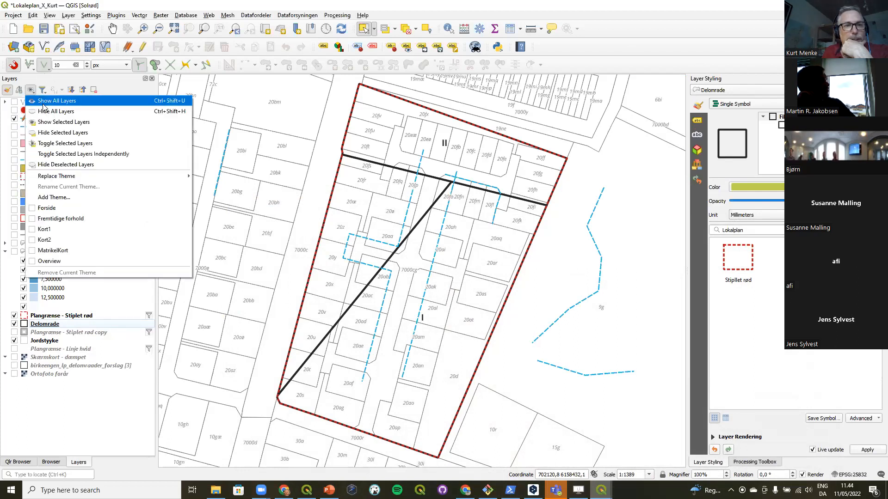
mouse_move(71, 181)
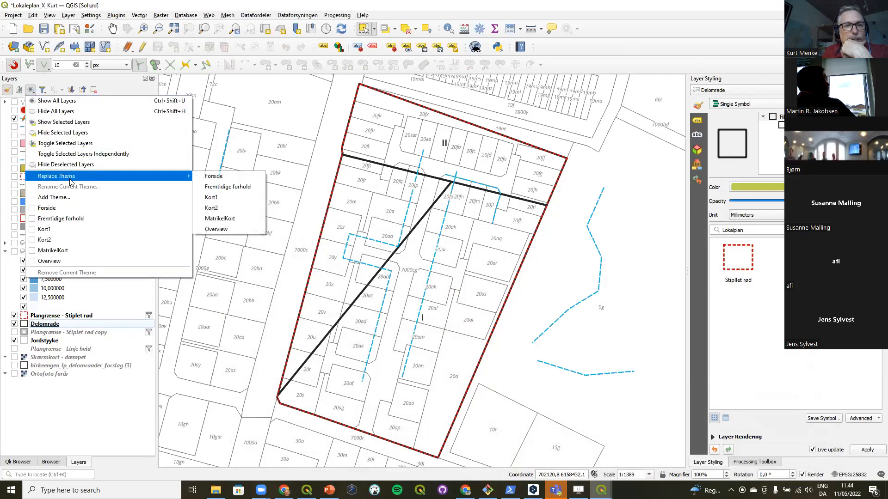
left_click(253, 187)
left_click(488, 255)
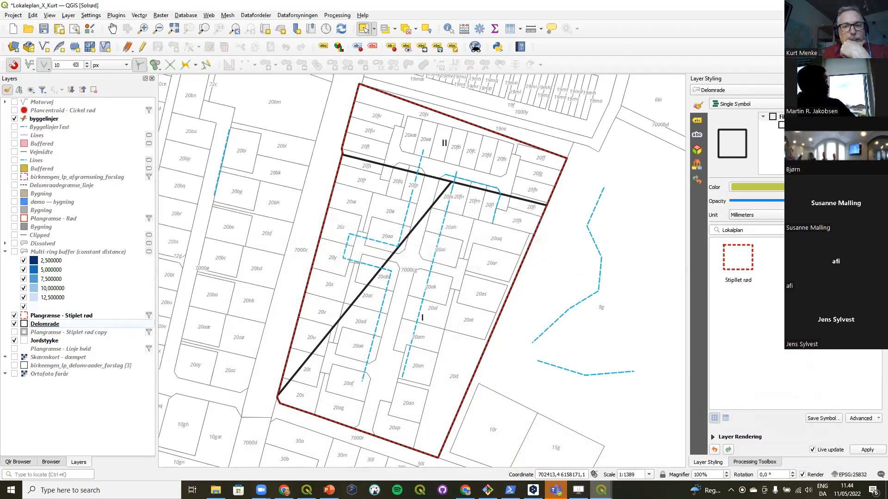
Step: Switch to the Matrikel Kort layout and set Map 1 to follow the Fremtidige forhold theme
mouse_move(601, 490)
left_click(649, 460)
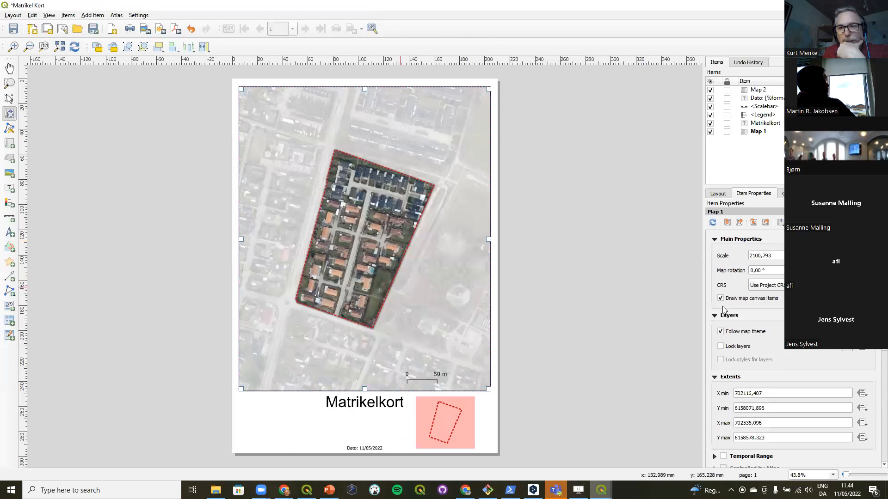
left_click(806, 331)
left_click(805, 347)
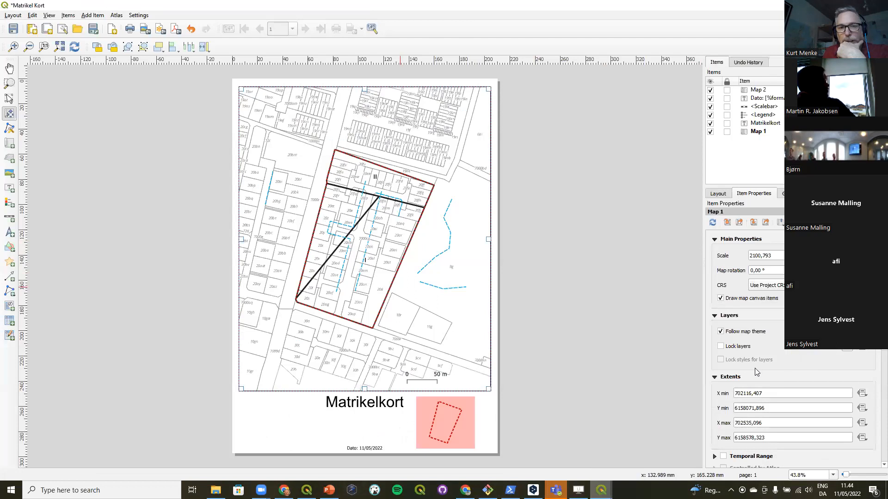
Step: Add a new legend to the layout page and turn off its automatic updating
left_click(10, 204)
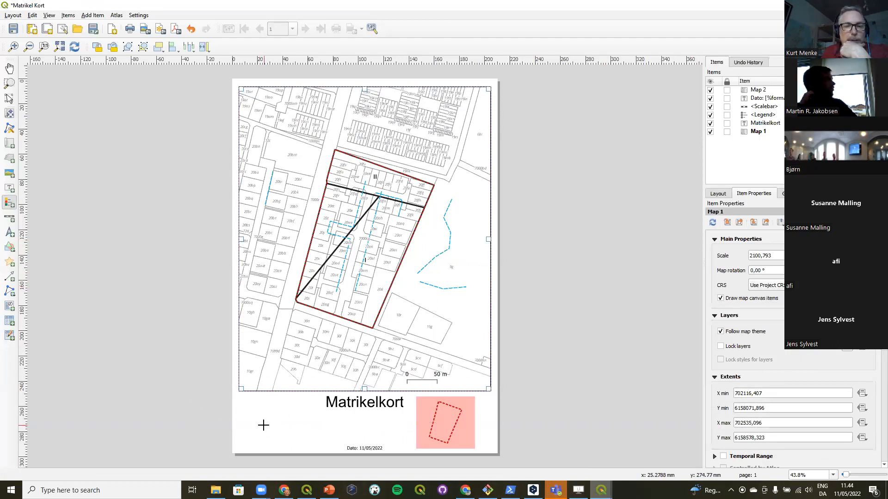
left_click_drag(248, 403, 276, 89)
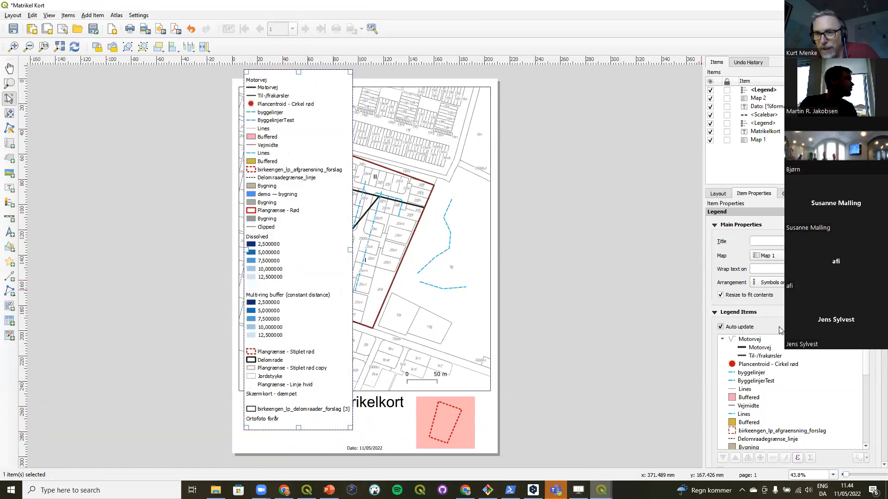
left_click(729, 328)
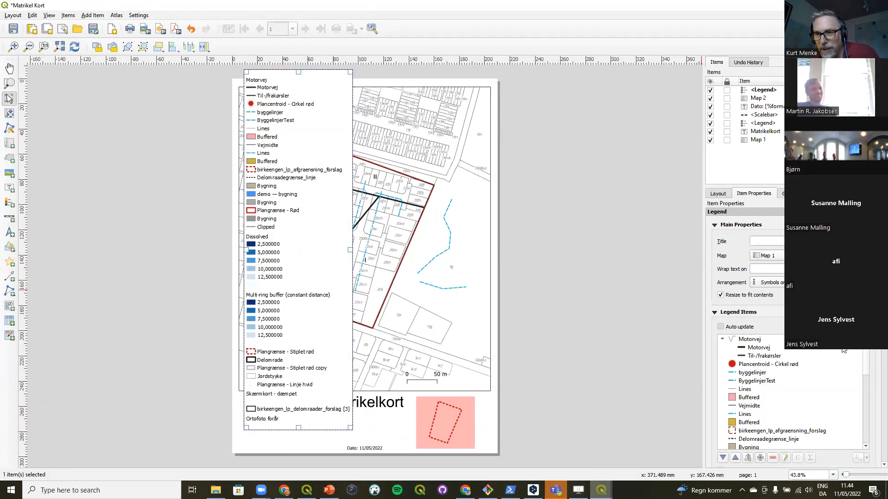
Step: Remove the legend entries from Motorvej through the Bygning above Plangrænse - Rød, and from Delomrade through Ortofoto forår
left_click(755, 341)
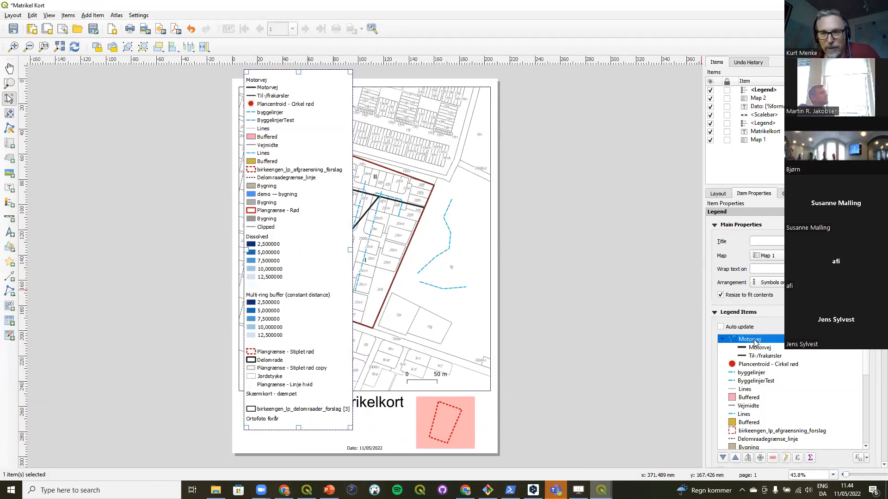
scroll(769, 377, "down", 4)
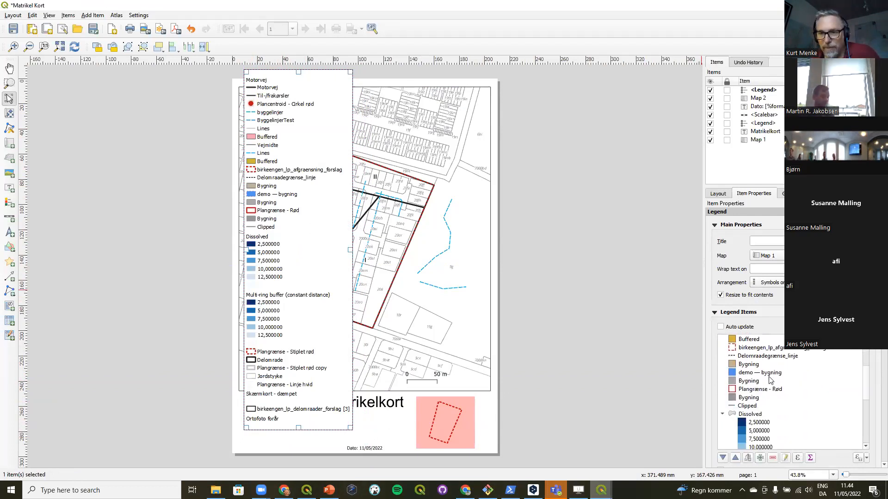
left_click(757, 383, "shift")
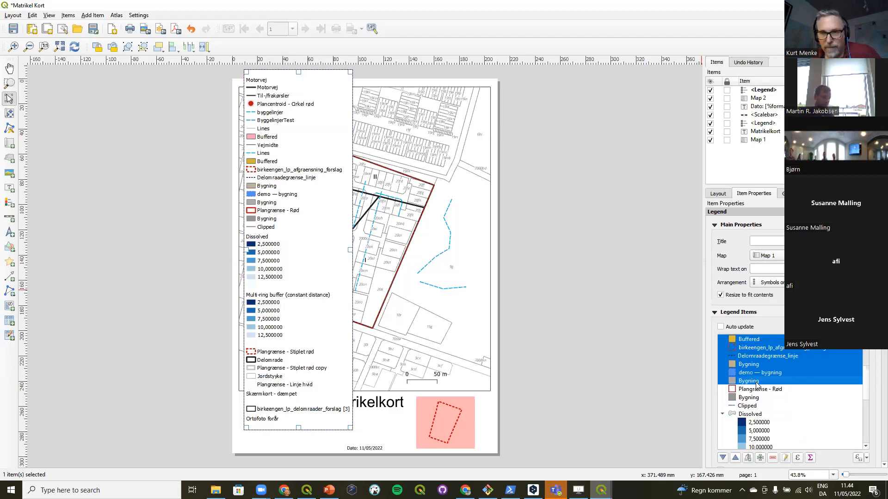
left_click(772, 458)
scroll(758, 419, "down", 6)
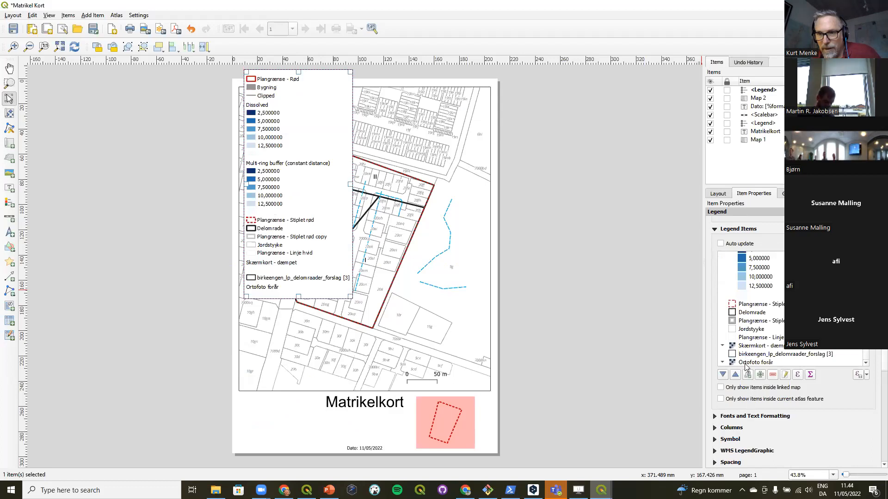
left_click(745, 363)
left_click(750, 313, "shift")
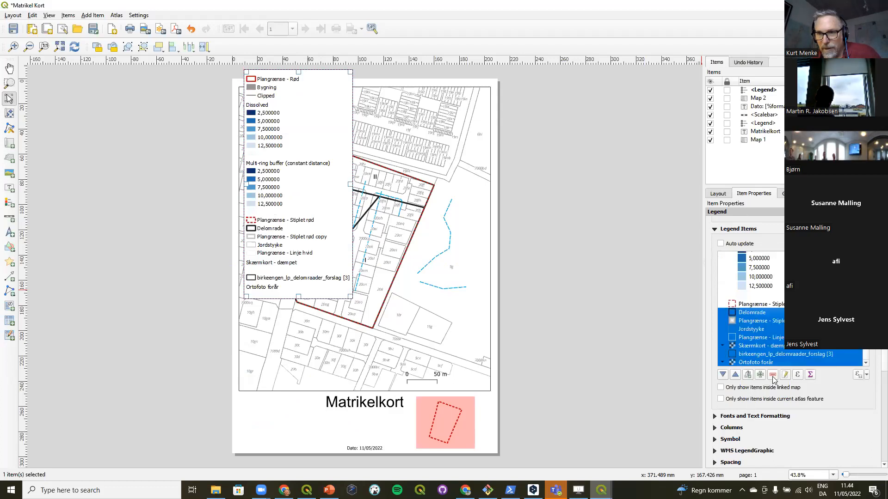
left_click(773, 374)
Step: Remove the Bygning, Clipped, Dissolved, Multi-ring buffer and Plangrænse - Rød entries, leaving only Plangrænse - Stiplet rød in the legend
left_click(757, 347)
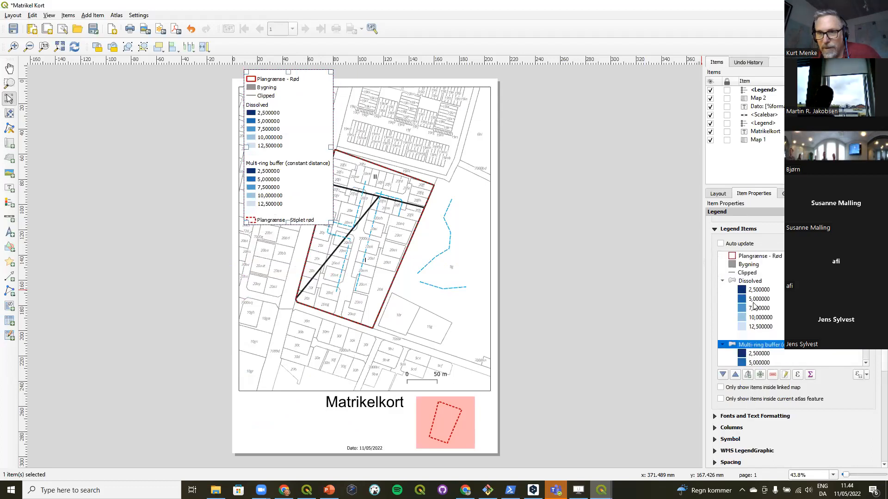
left_click(748, 268, "shift")
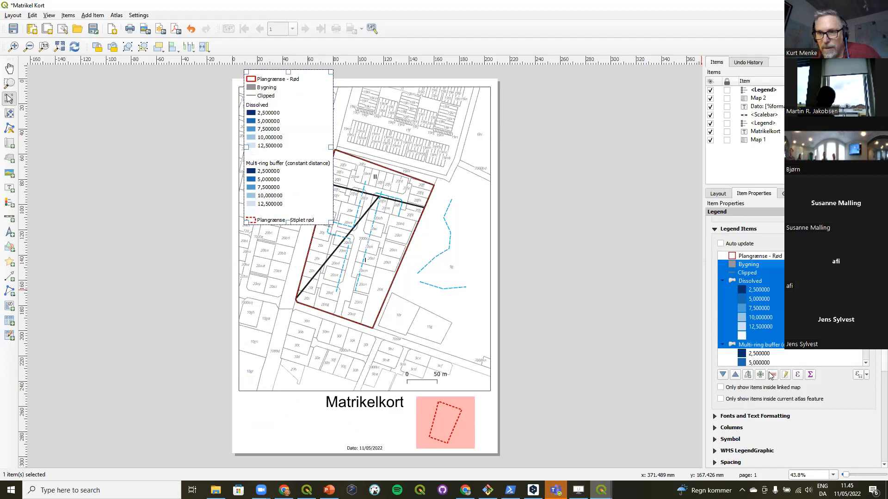
left_click(773, 375)
left_click(758, 260)
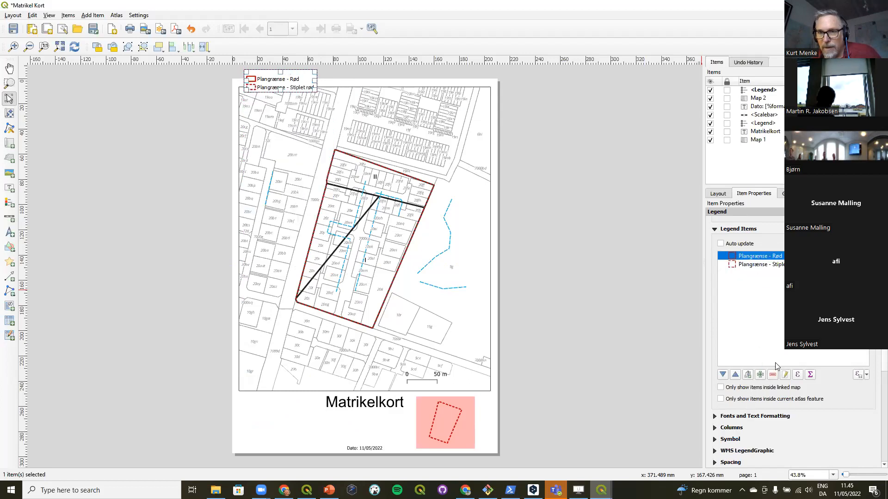
left_click(773, 375)
left_click(641, 290)
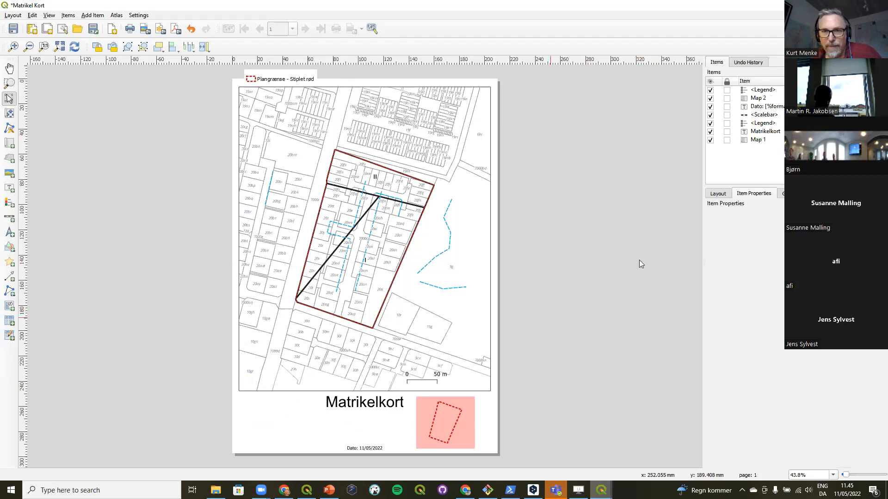
Step: Move the legend to the blank area below the main map, beside the Matrikelkort title
left_click(260, 422)
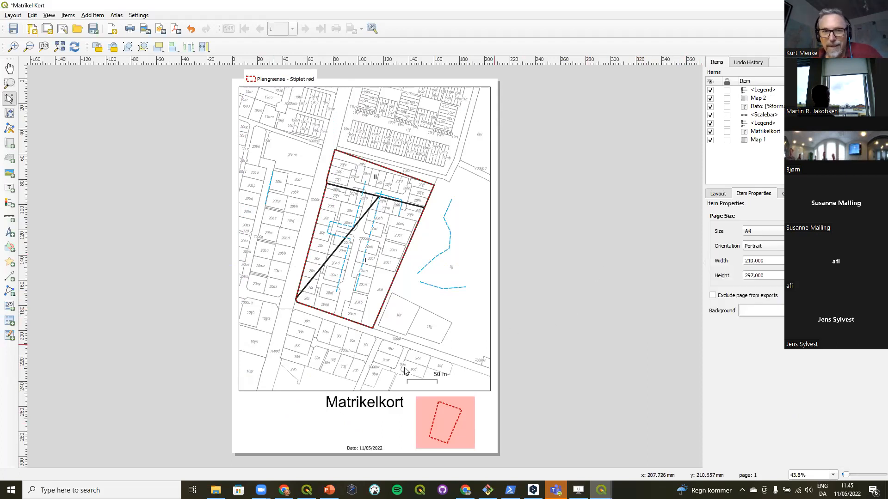
left_click(278, 79)
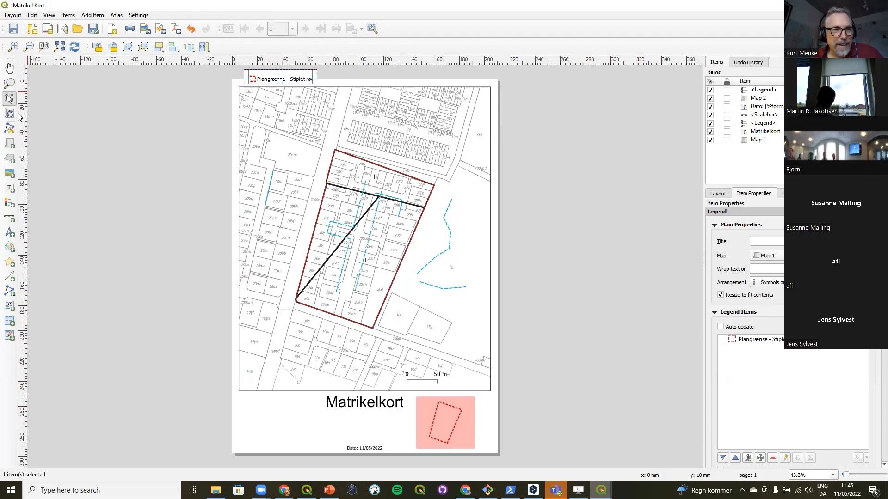
left_click_drag(278, 78, 278, 421)
left_click(142, 363)
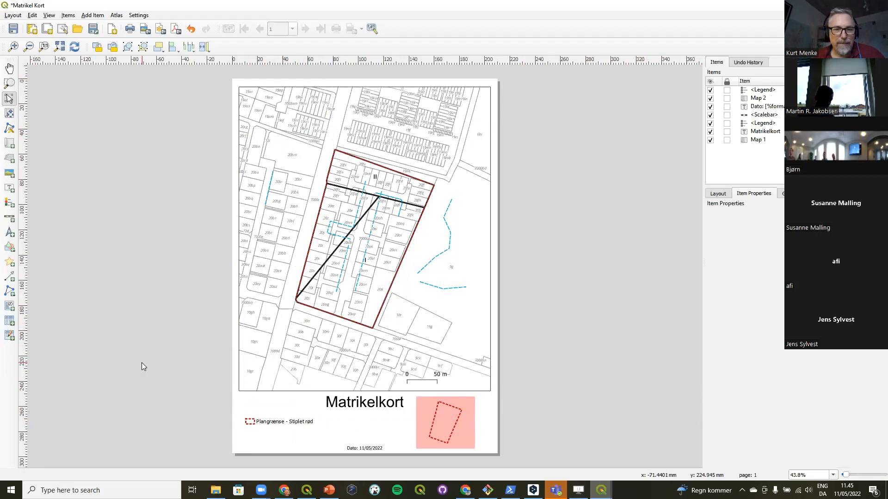
left_click(301, 424)
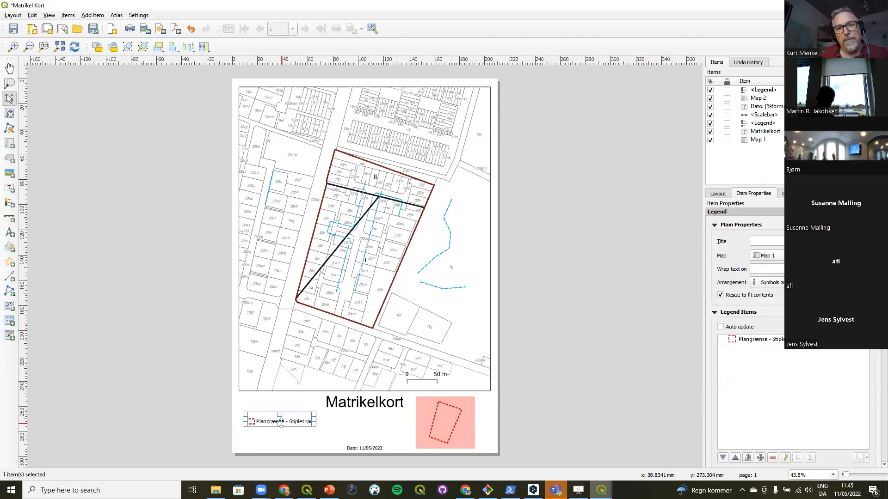
left_click_drag(270, 420, 267, 408)
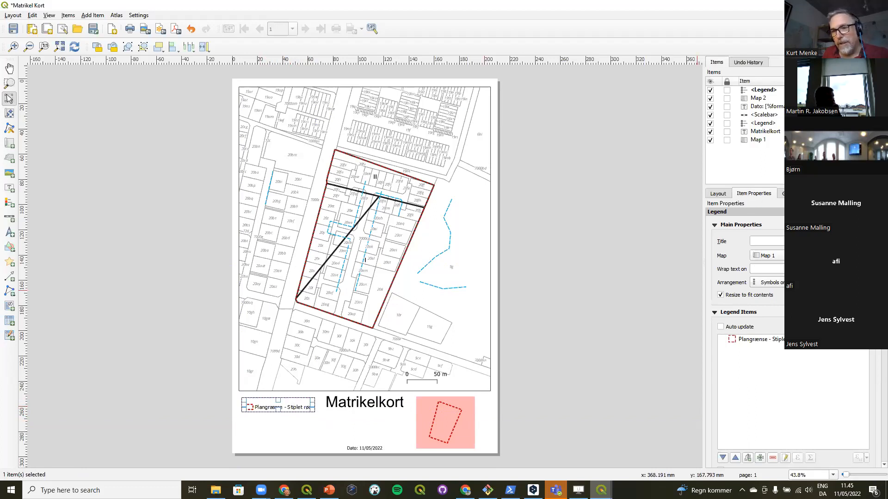
Step: Add the byggelinjer layer to the legend
scroll(875, 355, "down", 3)
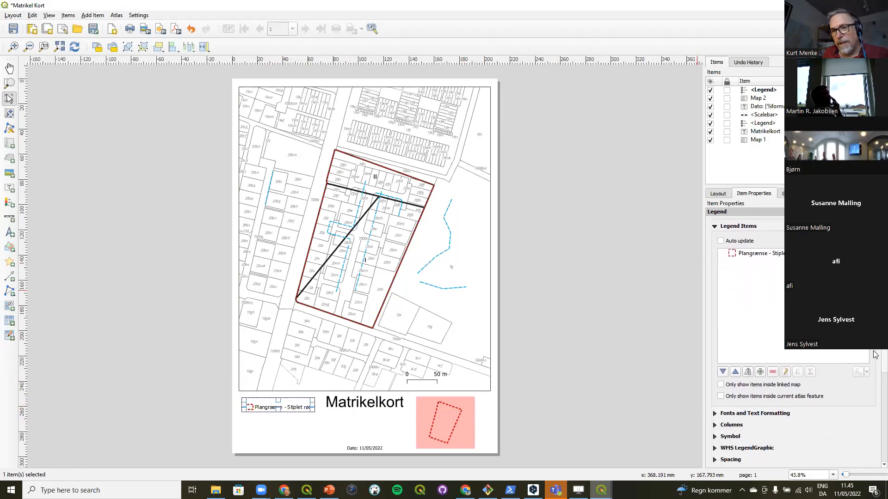
left_click(760, 372)
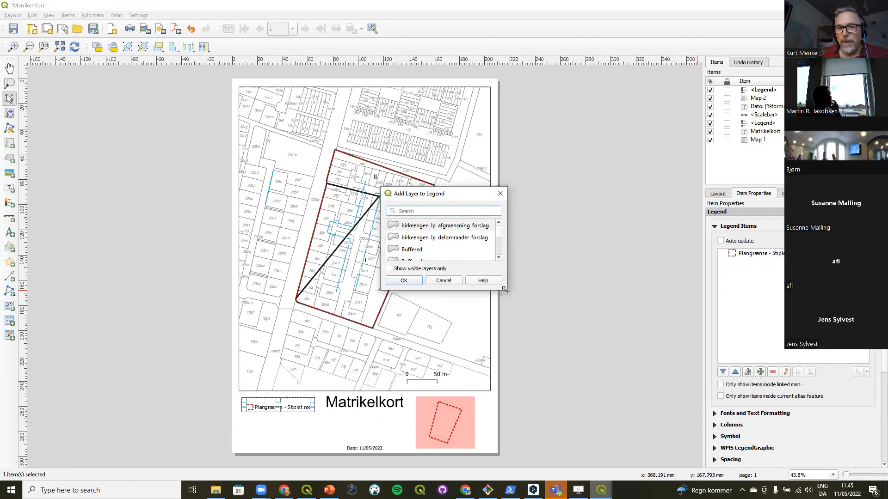
left_click_drag(505, 291, 704, 458)
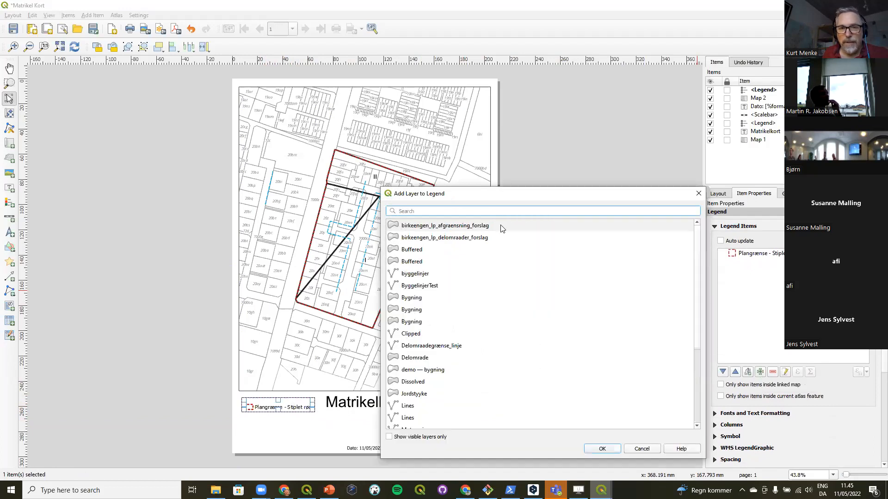
left_click_drag(513, 197, 585, 69)
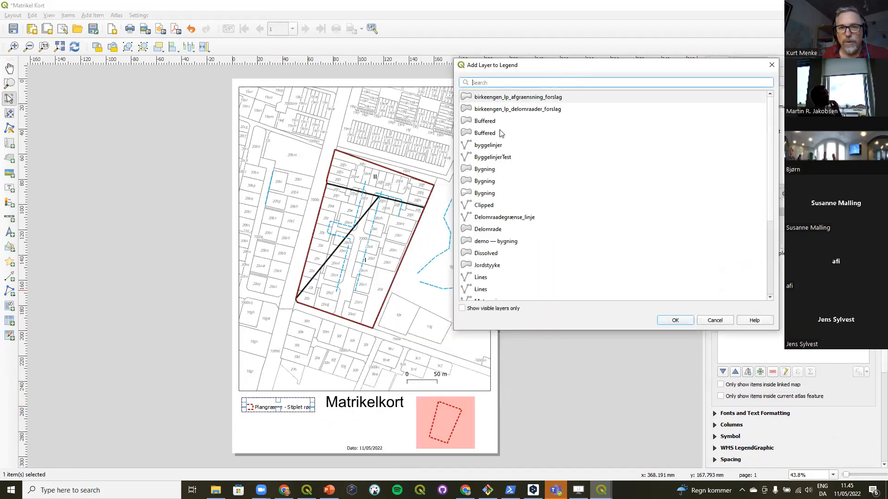
left_click(493, 147)
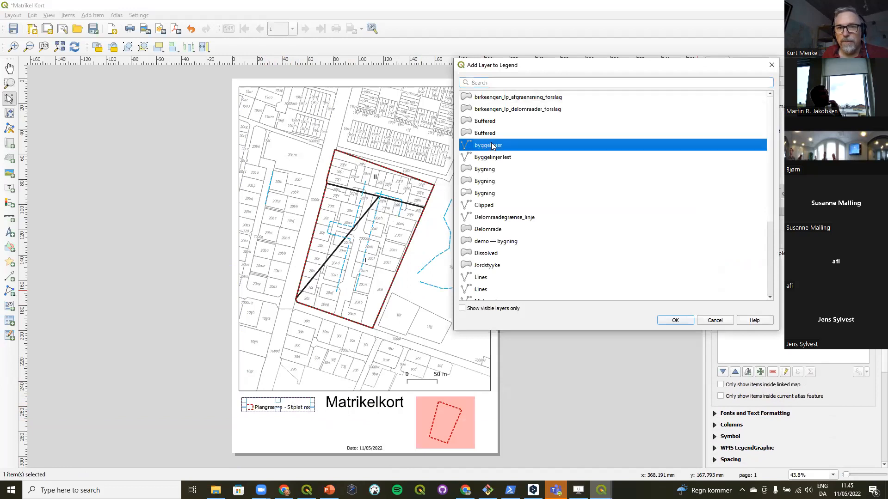
left_click(676, 321)
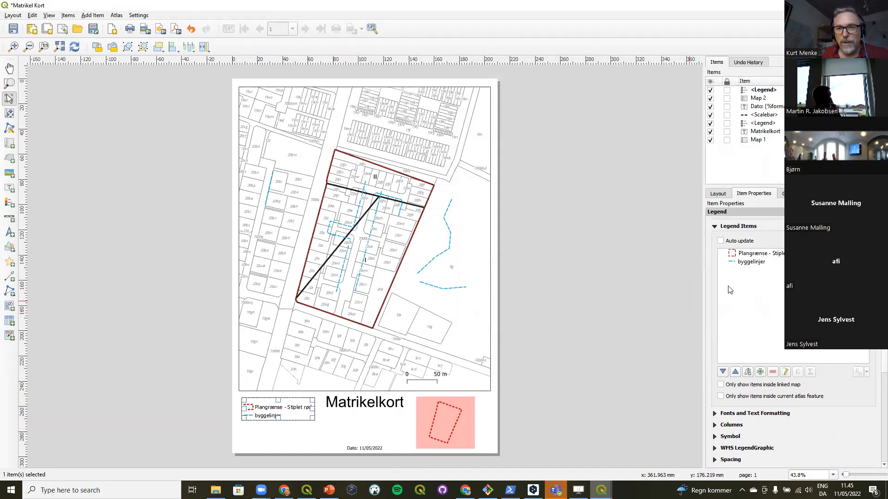
Step: Rename the byggelinjer legend entry to Byggelinjer with a capital B
left_click(746, 263)
double_click(745, 263)
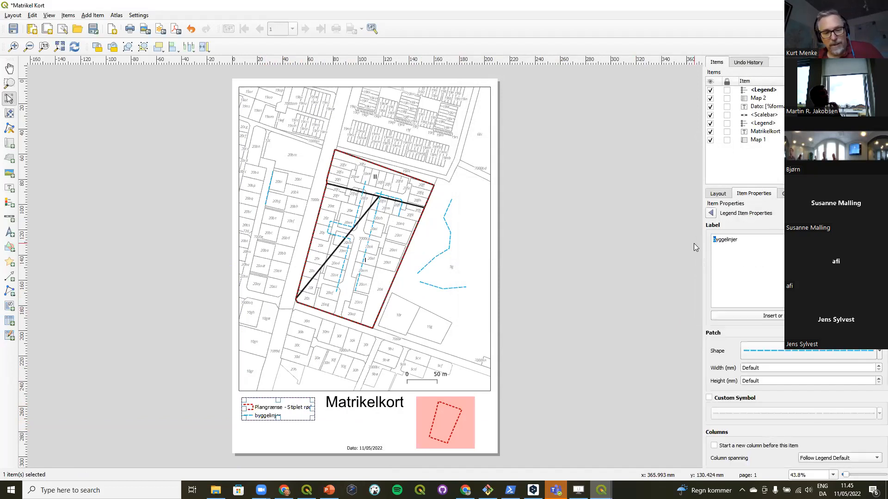
type("B")
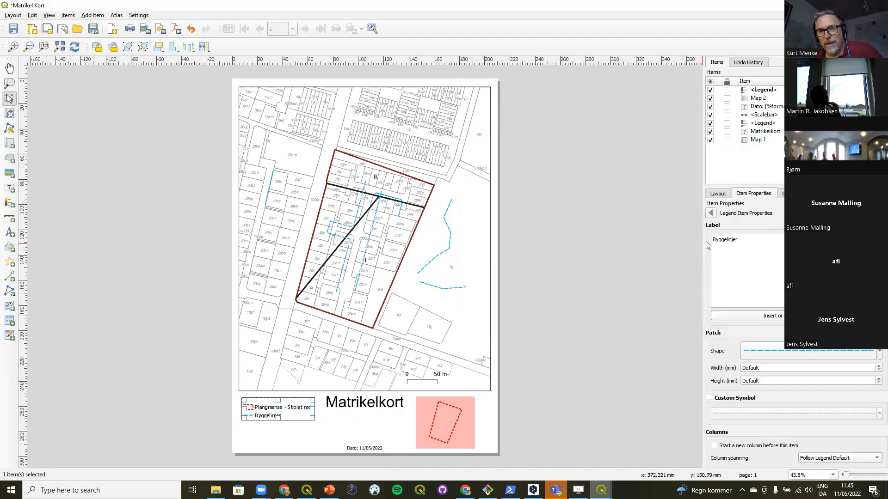
left_click(710, 213)
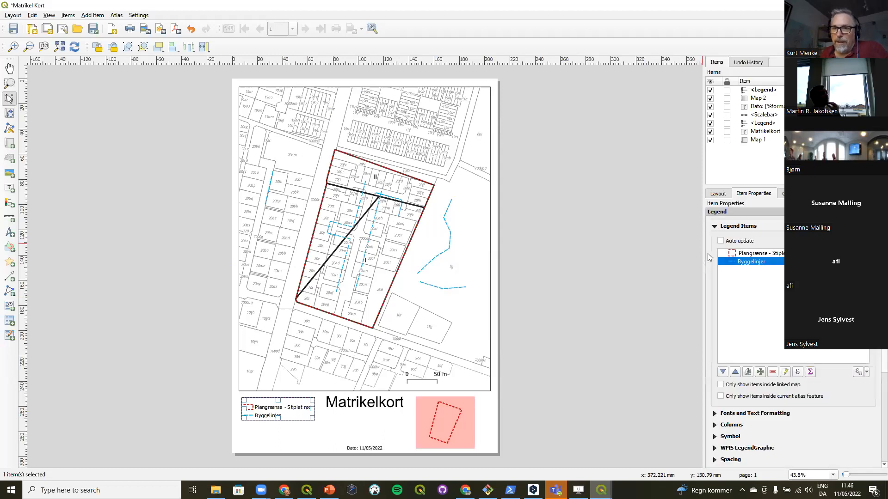
Step: Rename the Plangrænse - Stiplet rød legend entry to Plangrænse
double_click(770, 255)
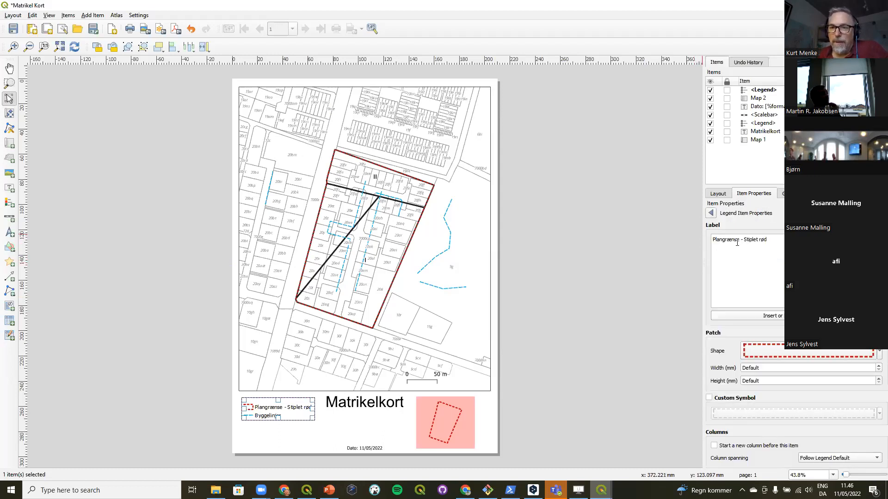
left_click_drag(741, 238, 768, 240)
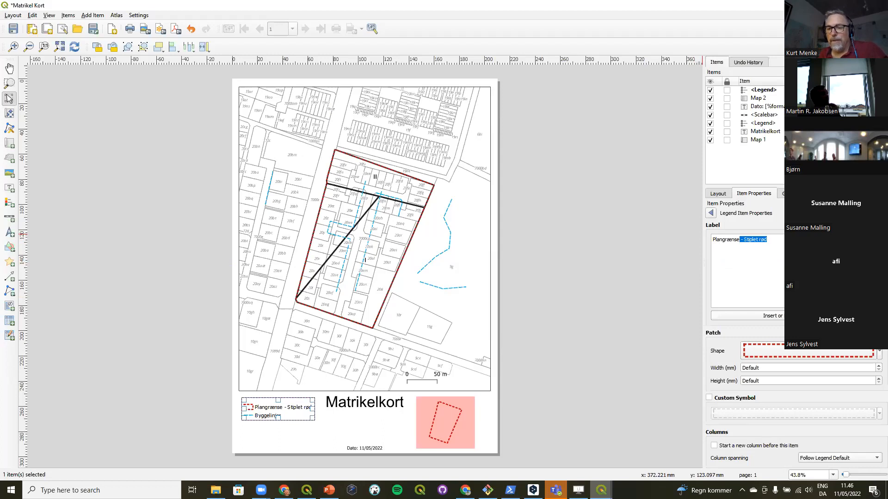
key("Delete")
left_click(711, 213)
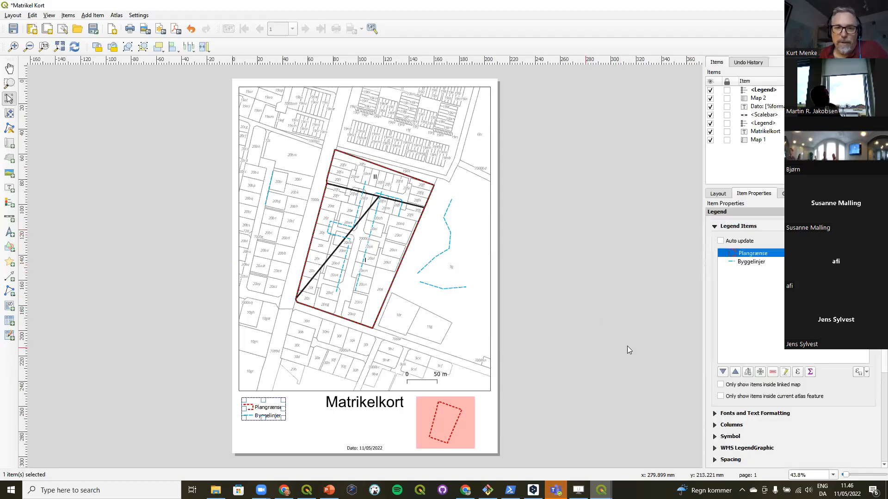
Step: Add the Delomrade layer to the legend and deselect the legend on the page
left_click(760, 372)
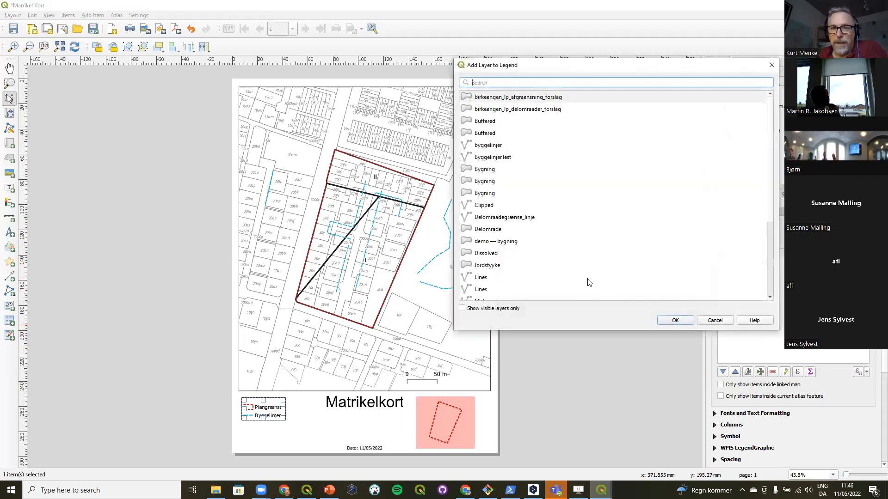
left_click(495, 231)
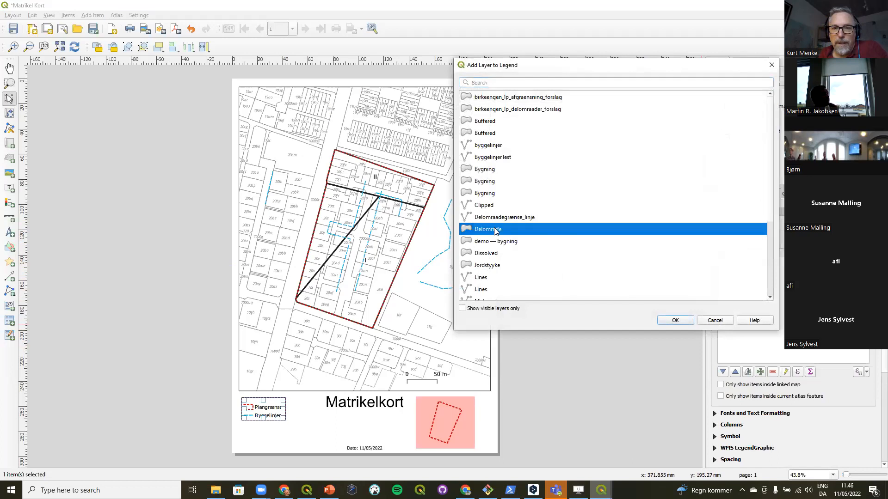
left_click(676, 320)
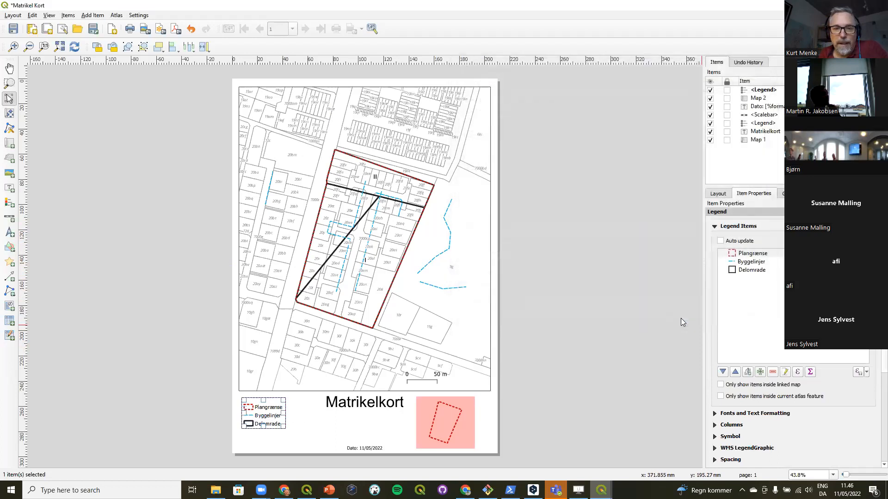
left_click(559, 346)
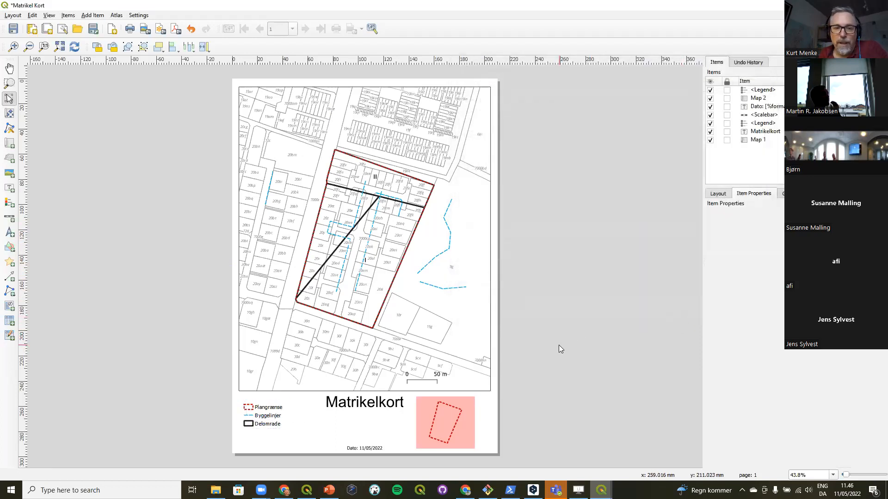
Step: Remove the Delomrade entry from the legend beside the Matrikelkort title and add the Delomrade layer to it again
left_click(258, 419)
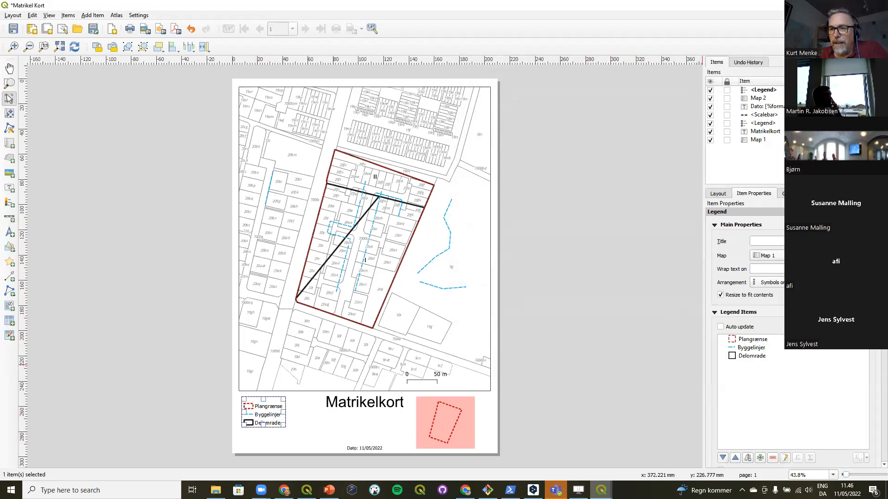
scroll(875, 356, "down", 2)
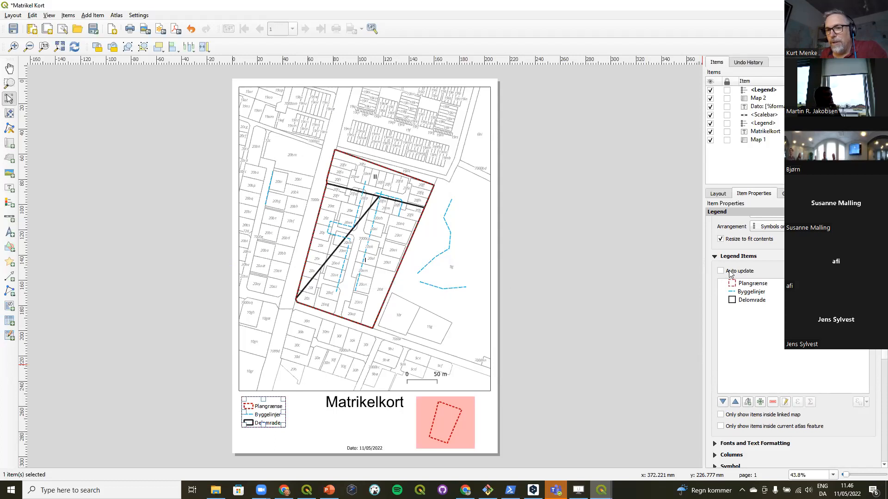
left_click(749, 303)
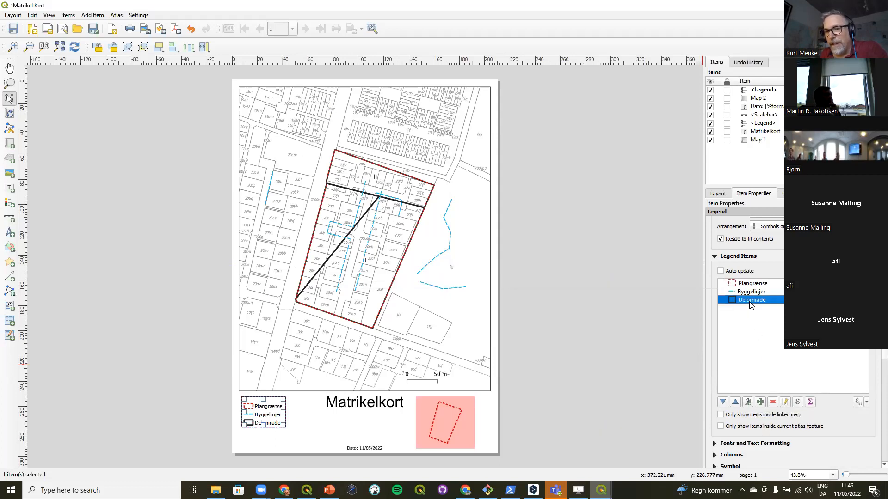
left_click(775, 405)
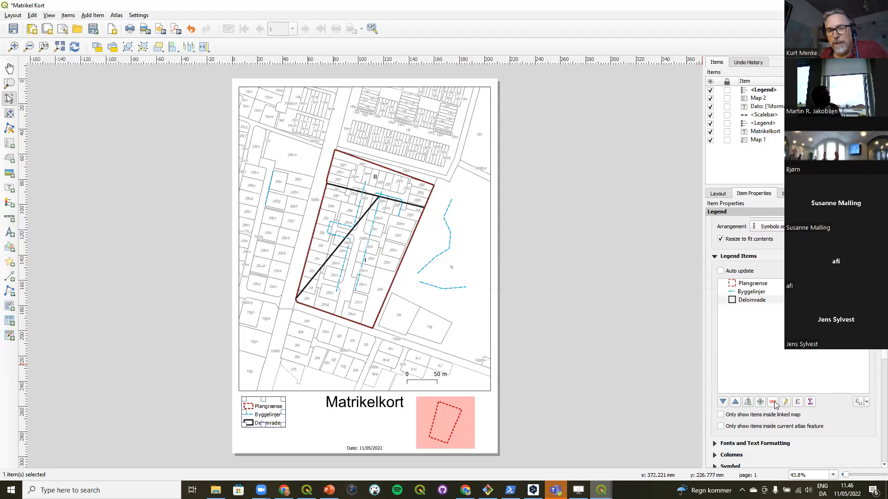
left_click(773, 402)
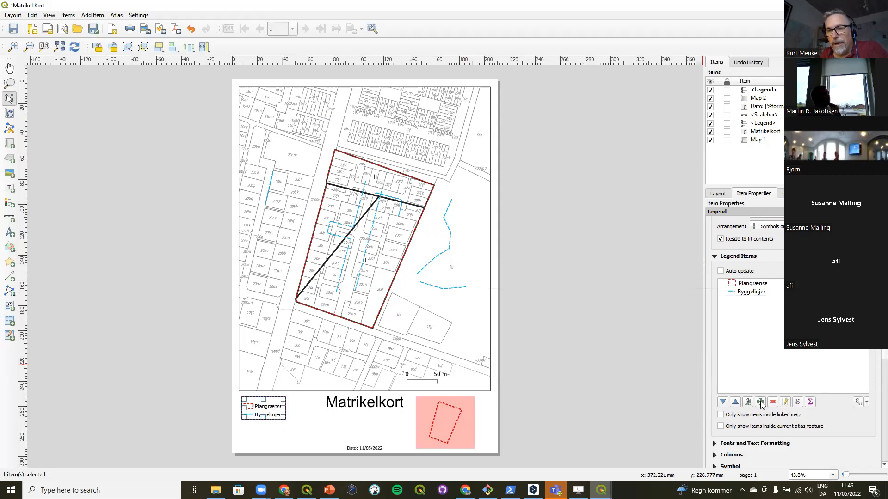
left_click(760, 402)
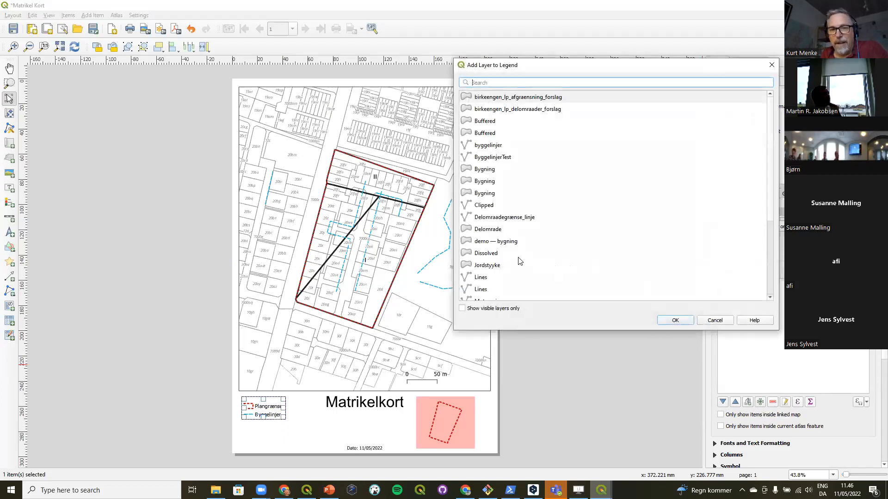
left_click(493, 232)
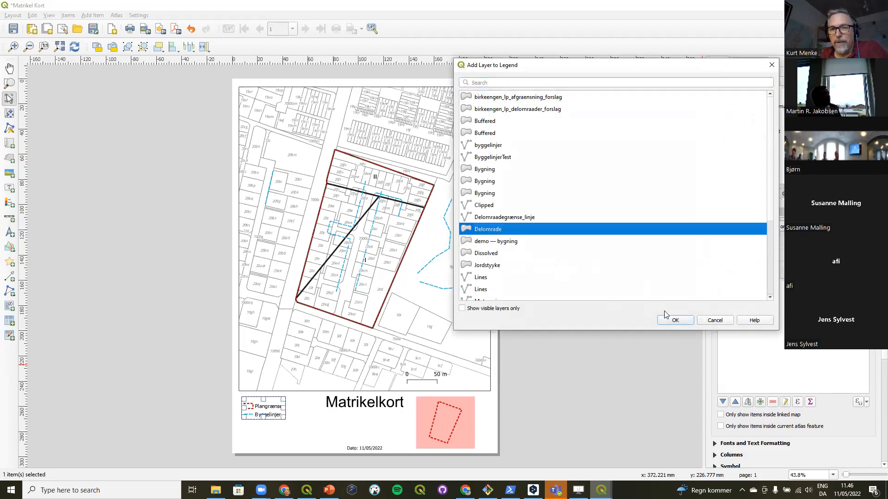
left_click(674, 320)
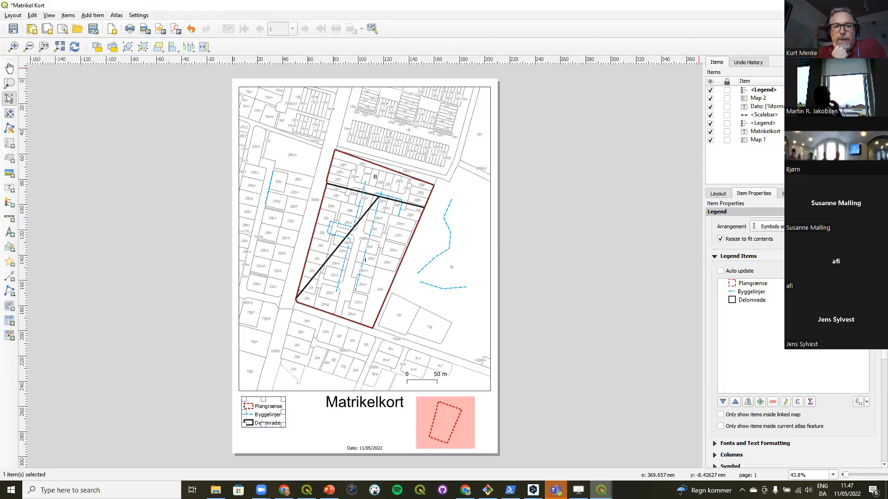
Step: Switch to the main QGIS project window, stop editing the byggelinjer layer and save its changes
left_click(823, 5)
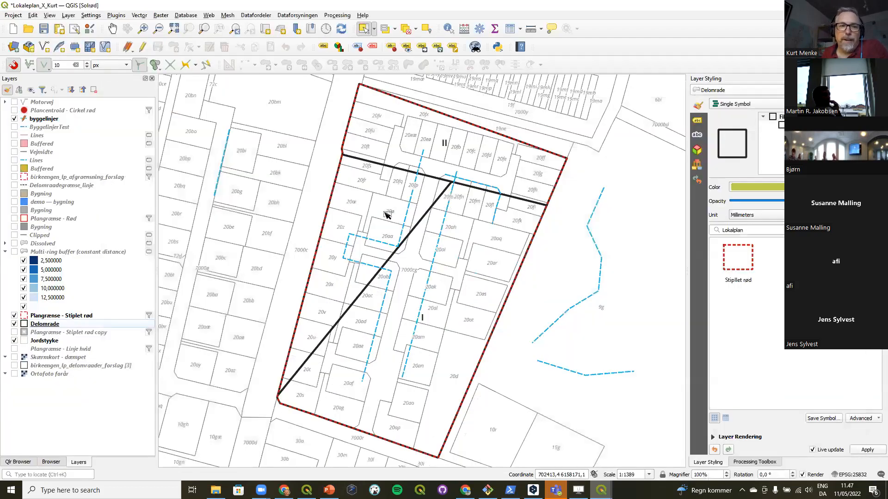
left_click(46, 111)
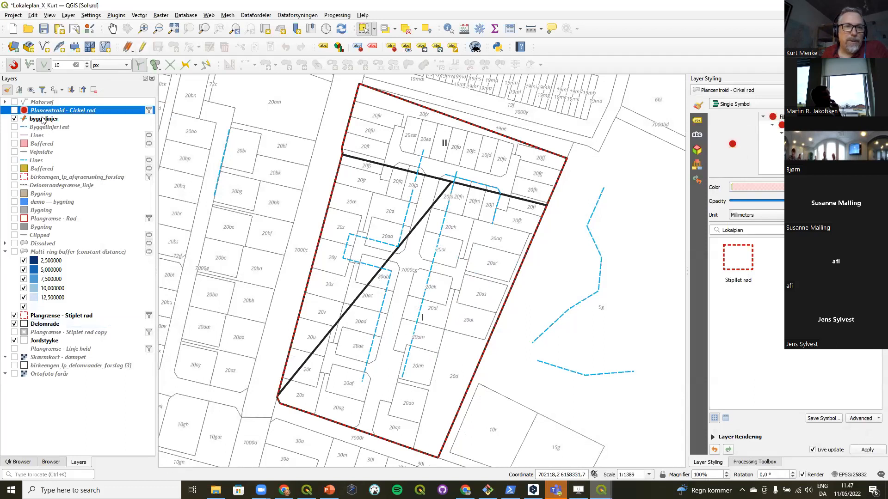
left_click(43, 120)
left_click(143, 46)
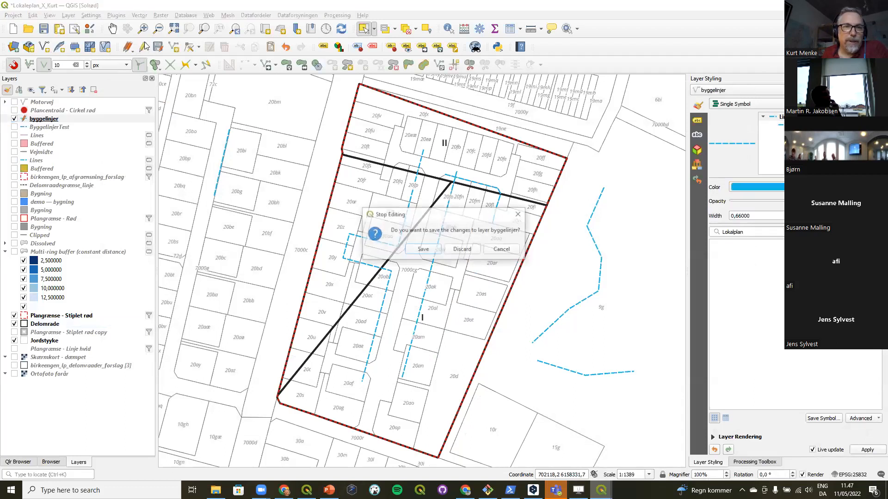
left_click(422, 250)
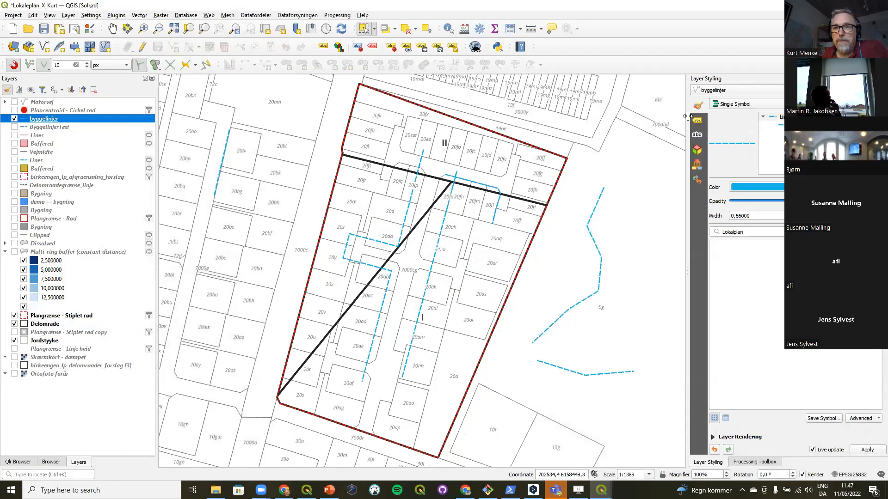
Step: Style the byggelinjer layer as Categorized by the distance field and classify its values
left_click(731, 107)
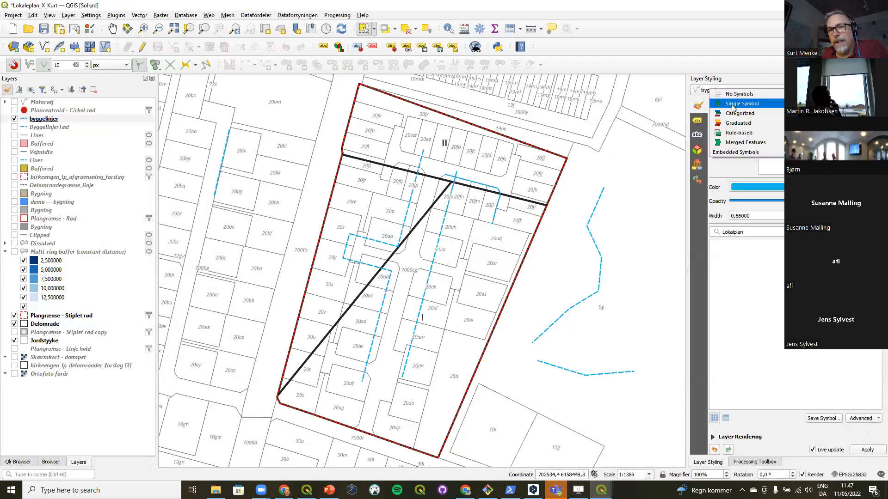
left_click(757, 115)
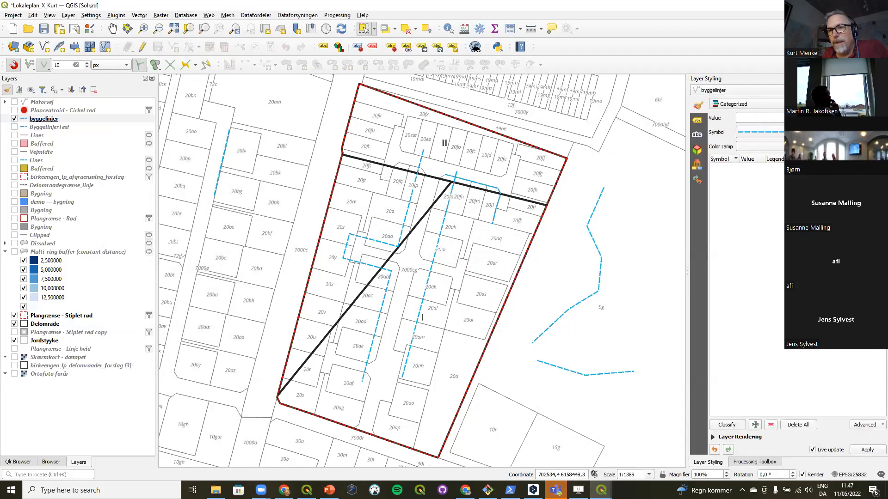
left_click(869, 118)
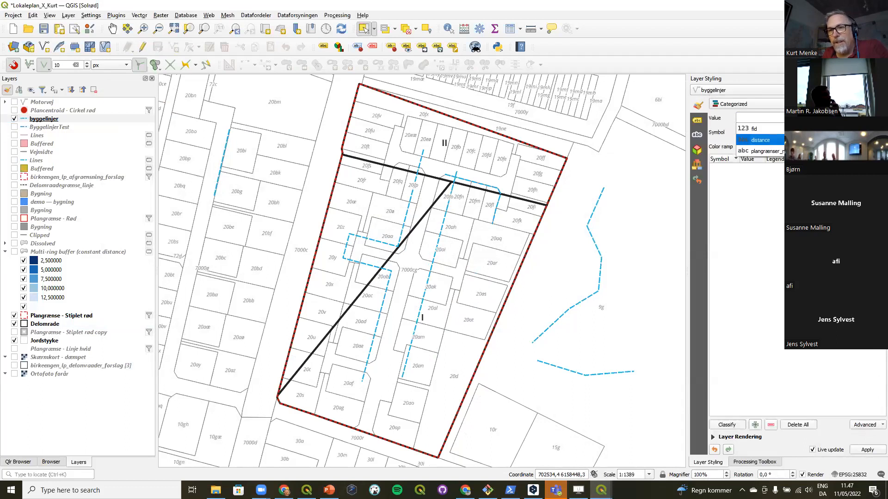
left_click(760, 142)
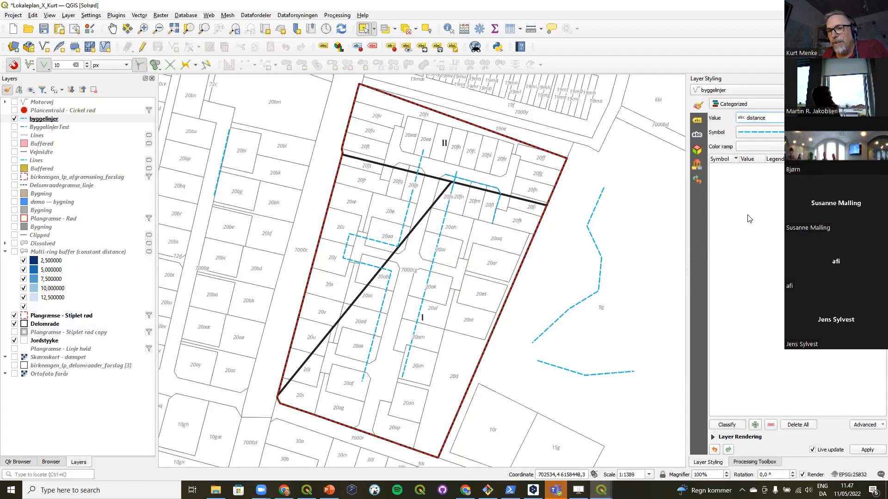
left_click(719, 426)
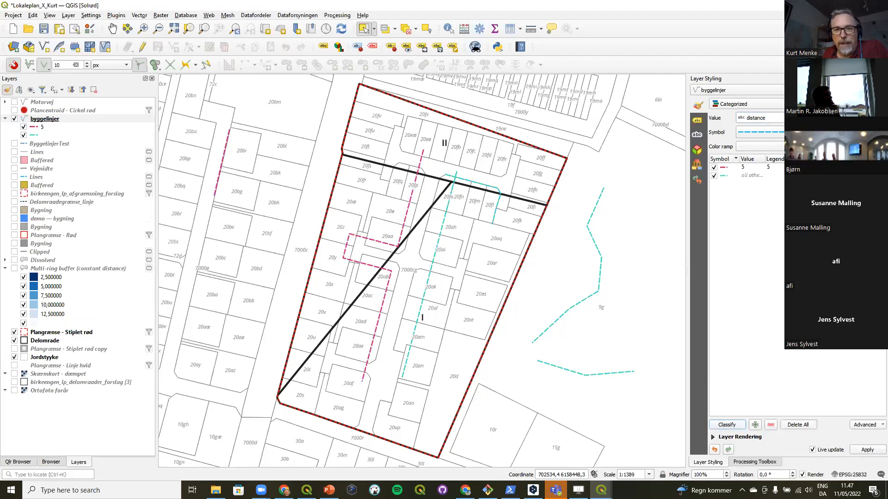
Step: Set the legend label of the all other values category of byggelinjer to 10
double_click(745, 178)
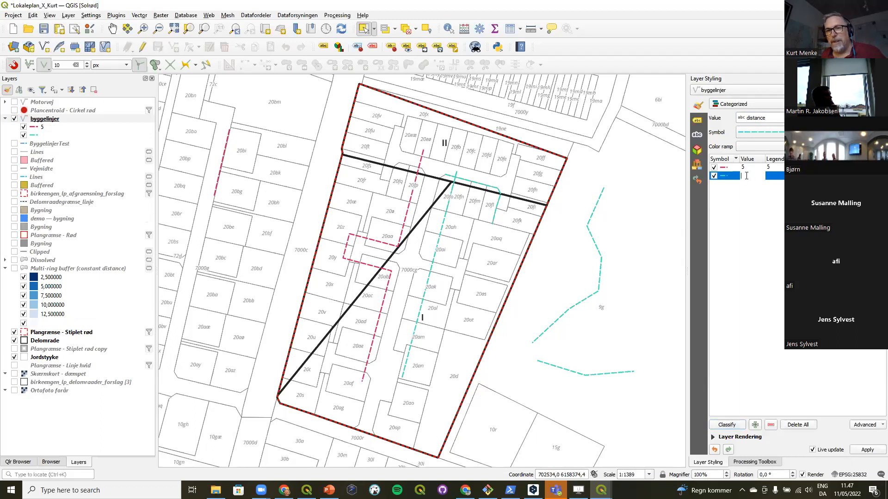
key("Return")
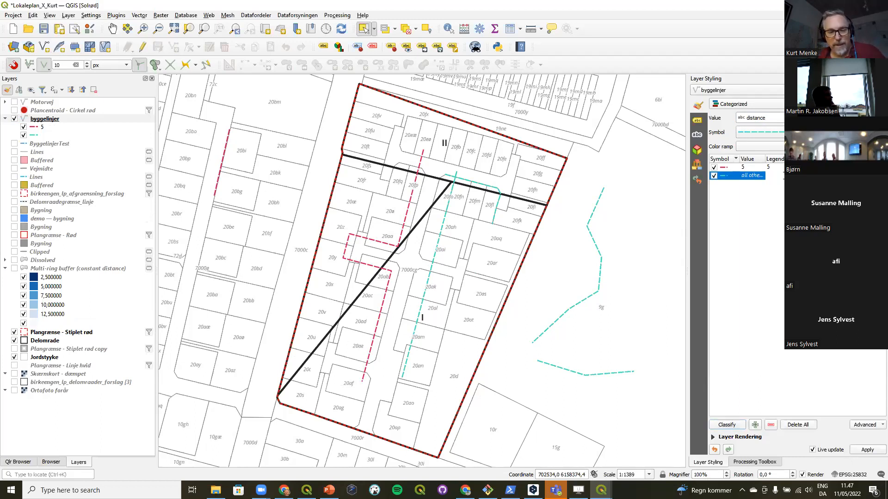
type("10")
key("Return")
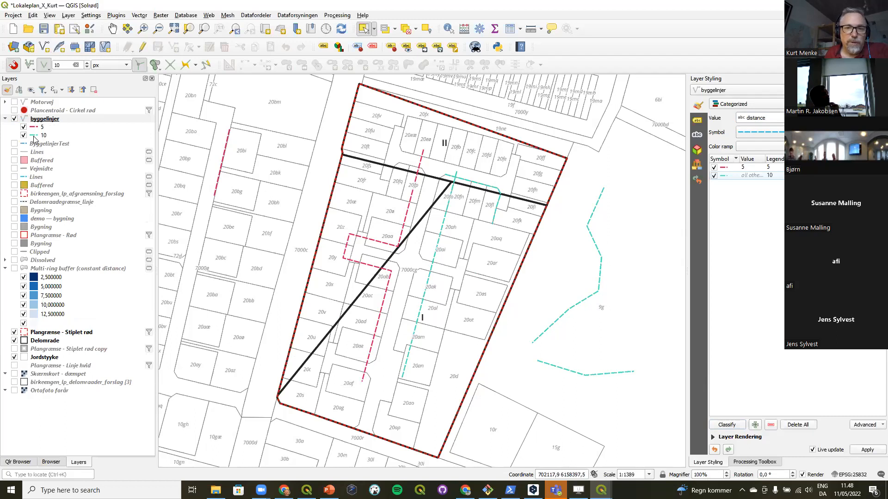
Step: Switch back to the Matrikel Kort layout and refresh its view
mouse_move(601, 491)
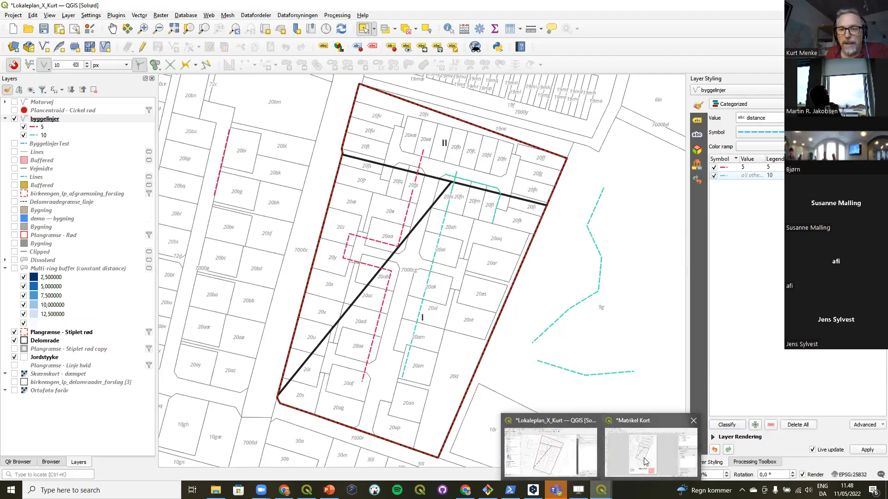
left_click(646, 461)
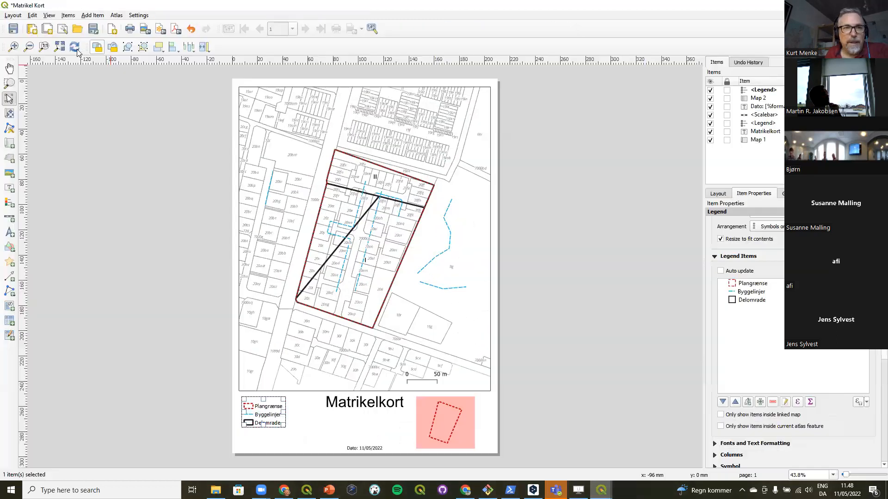
left_click(77, 47)
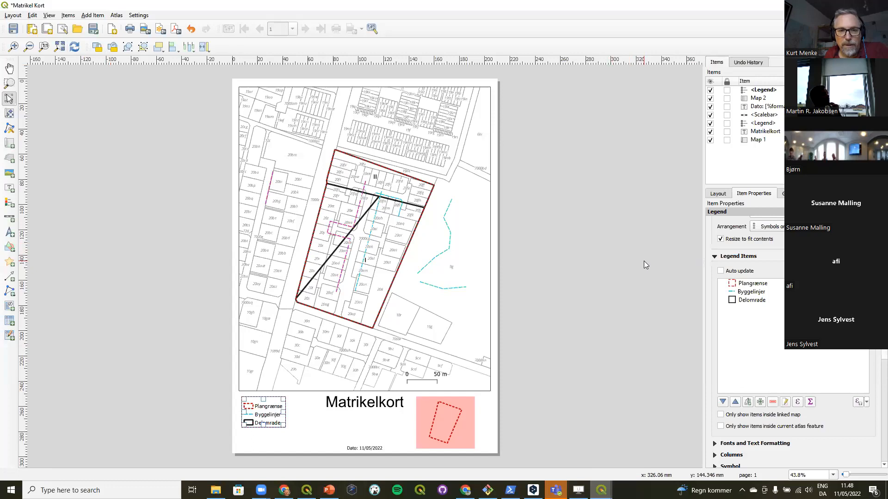
Step: Remove the Byggelinjer legend entry and add the byggelinjer layer again with its categorized symbols
left_click(751, 295)
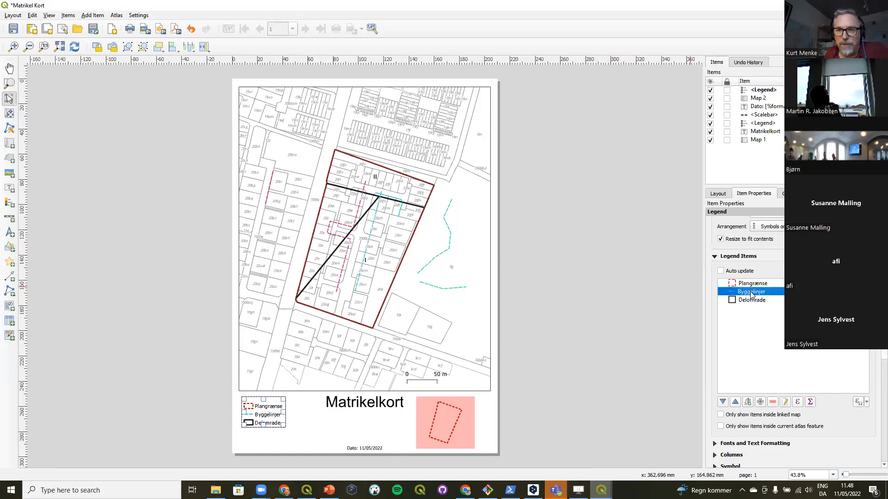
left_click(772, 401)
left_click(760, 402)
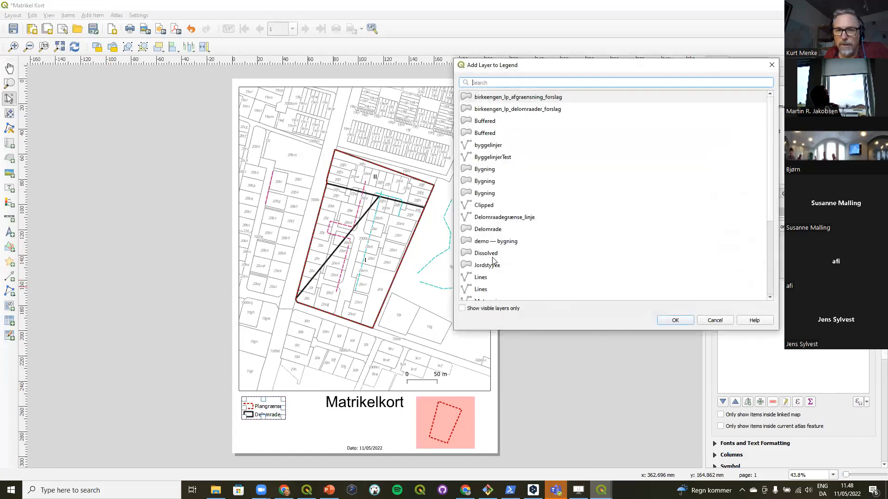
left_click(491, 147)
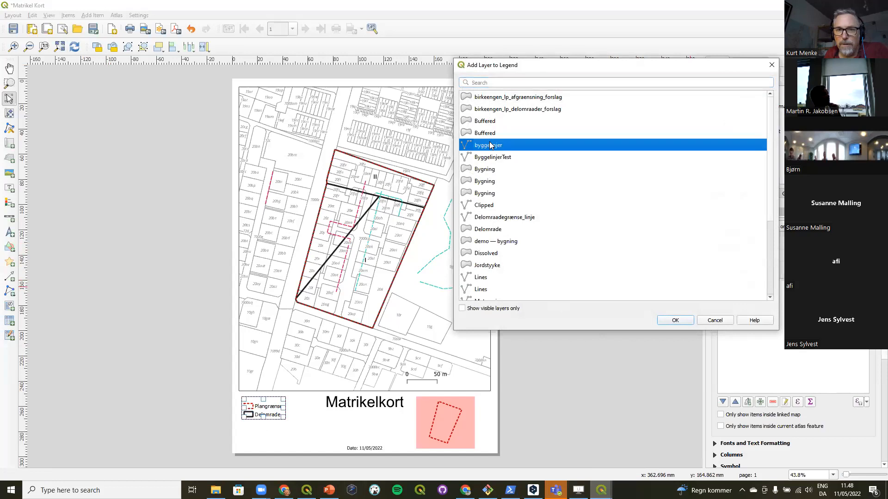
left_click(668, 321)
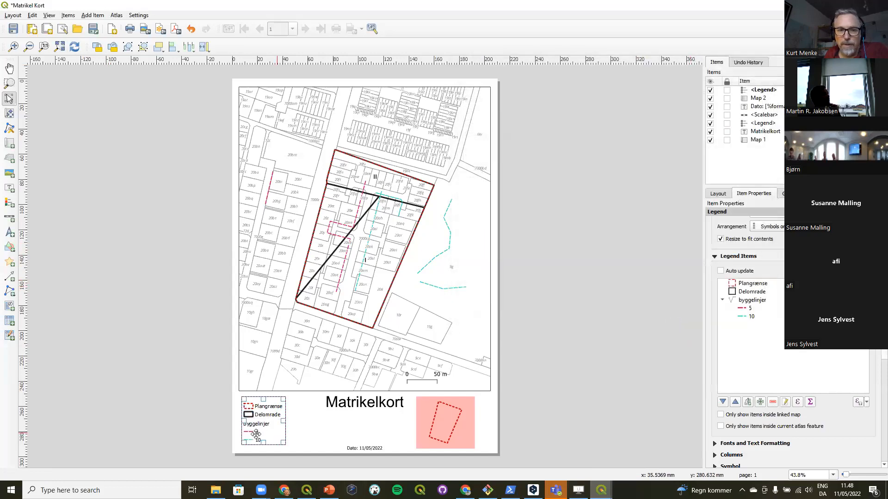
Step: Capitalize the byggelinjer layer's label in the legend so it reads Byggelinjer
double_click(750, 301)
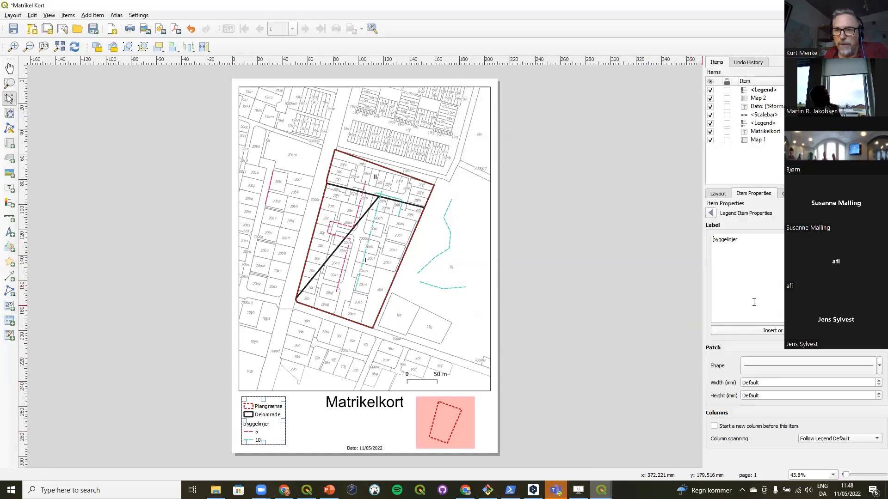
left_click_drag(715, 241, 696, 239)
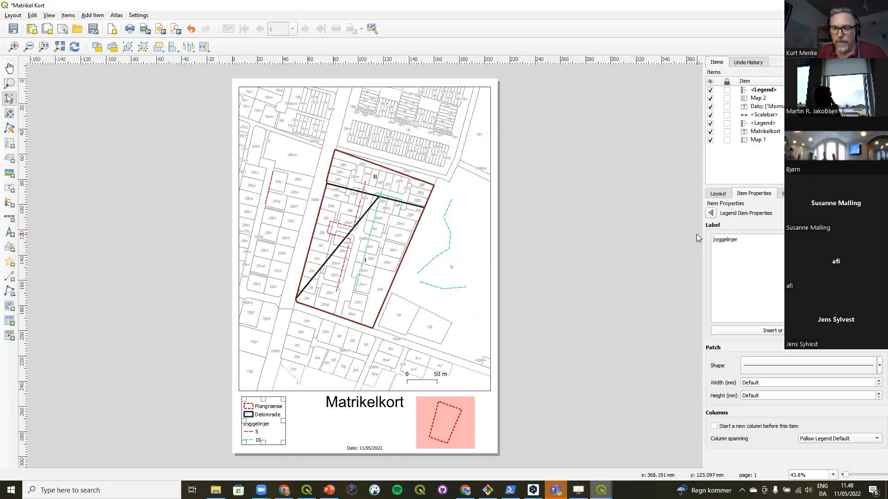
key("BackSpace")
type("B")
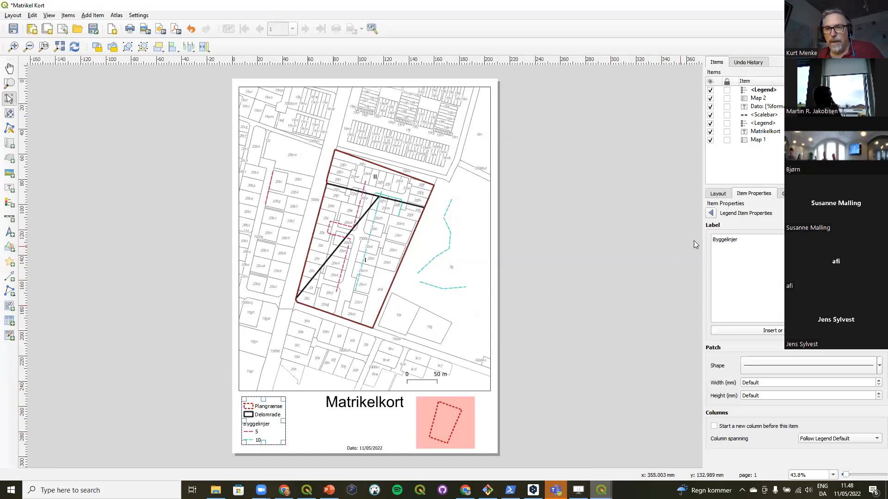
left_click(711, 213)
Step: Extend the legend label of the 5 category under Byggelinjer to the sample text "5 fsfsfsatrewte" and deselect the legend
left_click(751, 309)
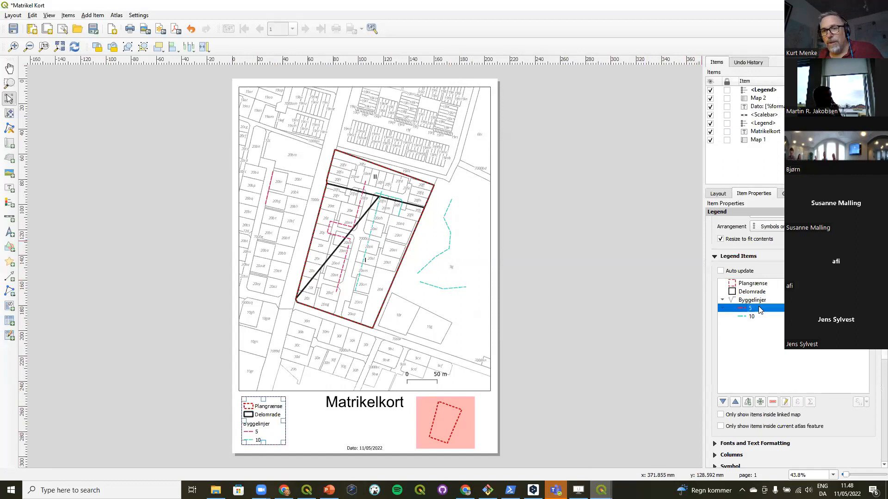
double_click(752, 308)
left_click(735, 237)
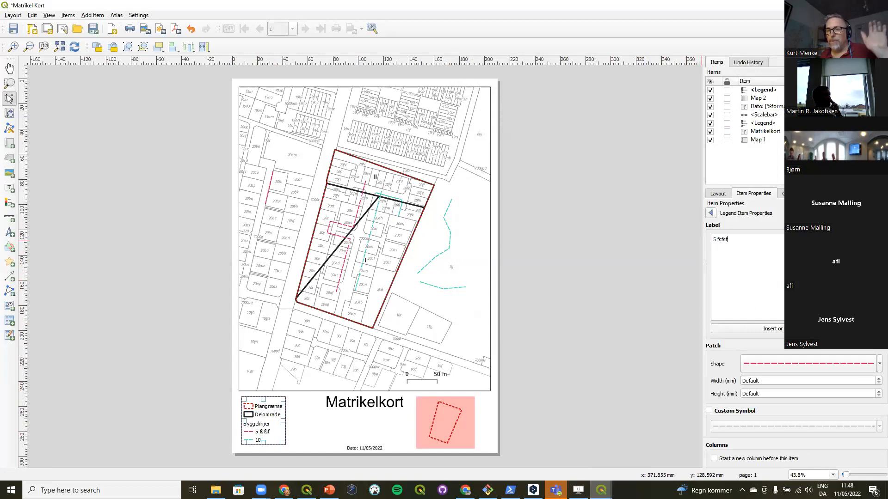
type("fsfsfsatrewte")
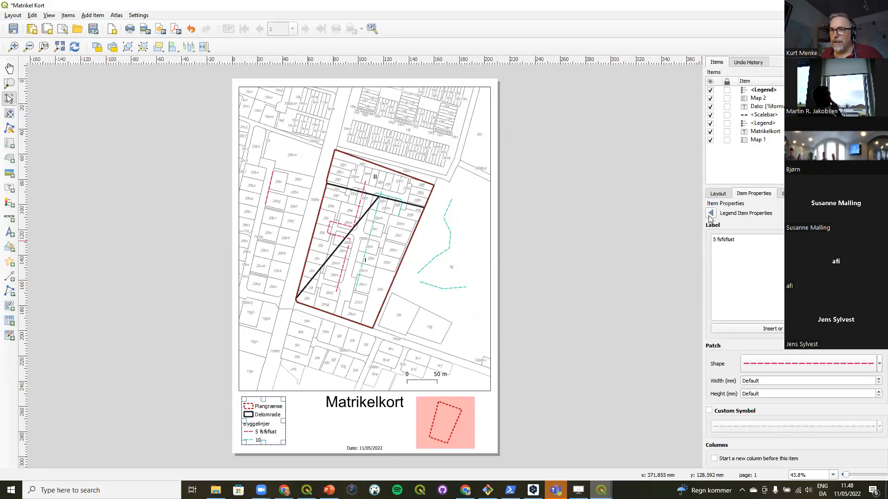
left_click(710, 214)
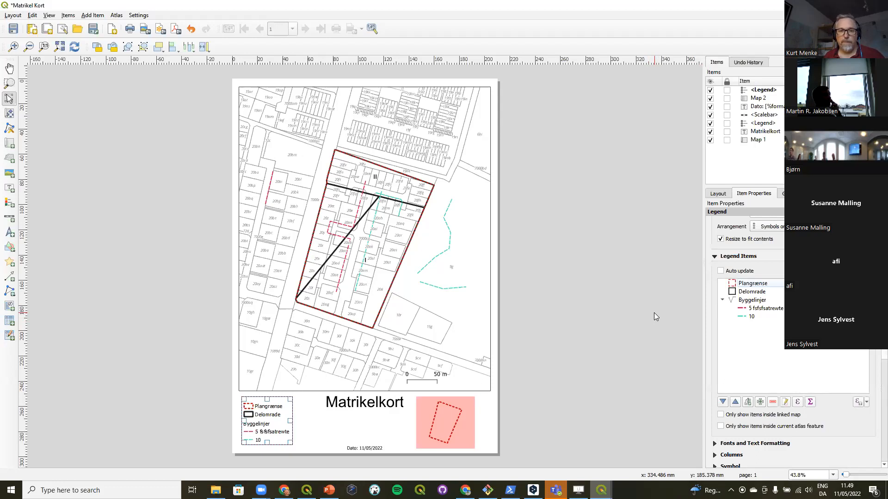
left_click(197, 414)
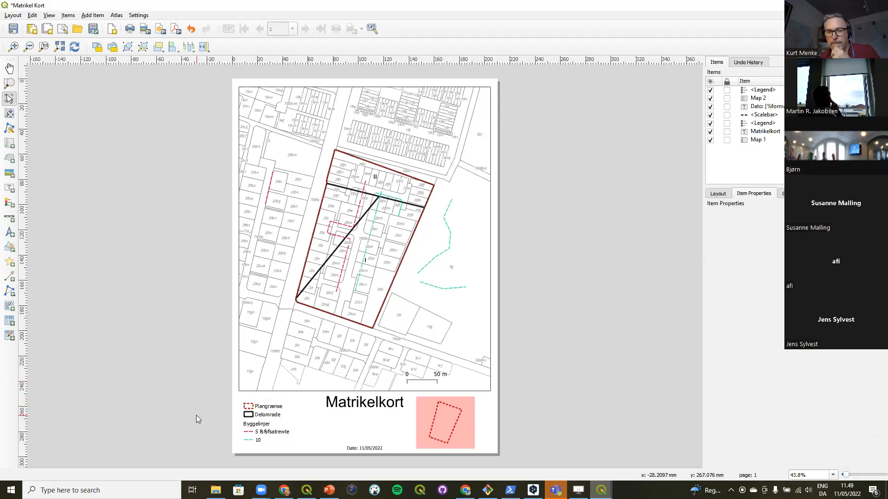